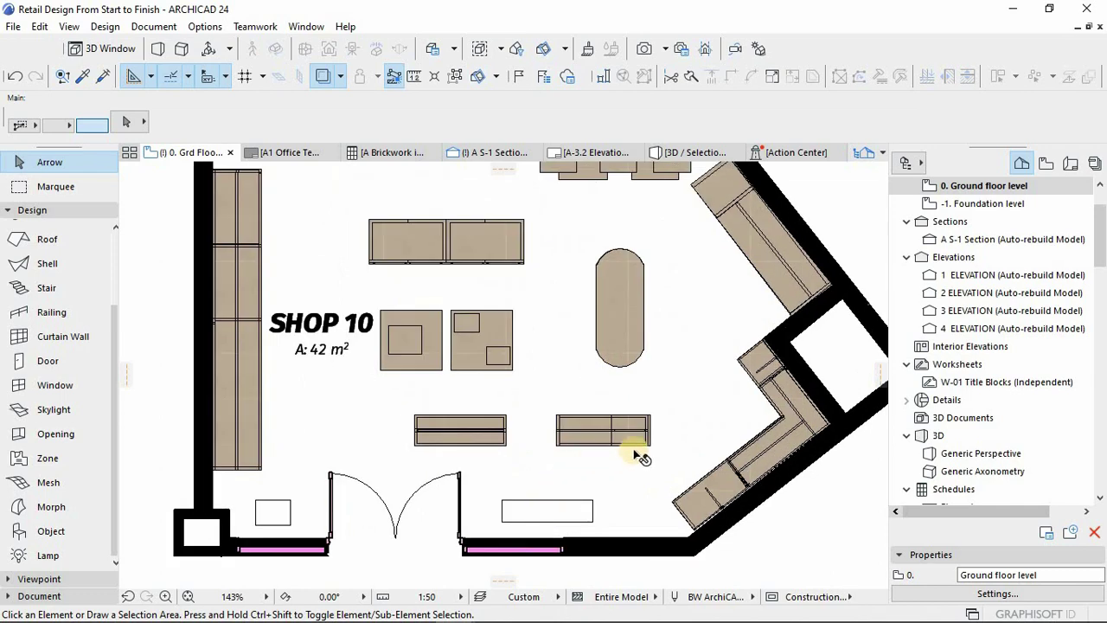
scroll(685, 407, up, 2)
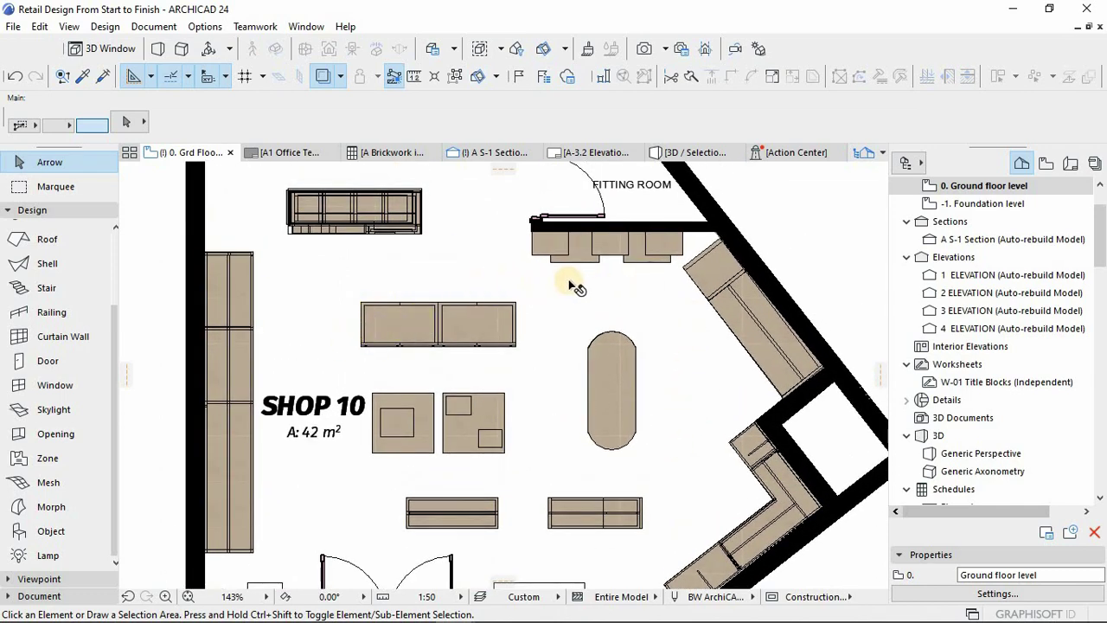
scroll(599, 305, down, 2)
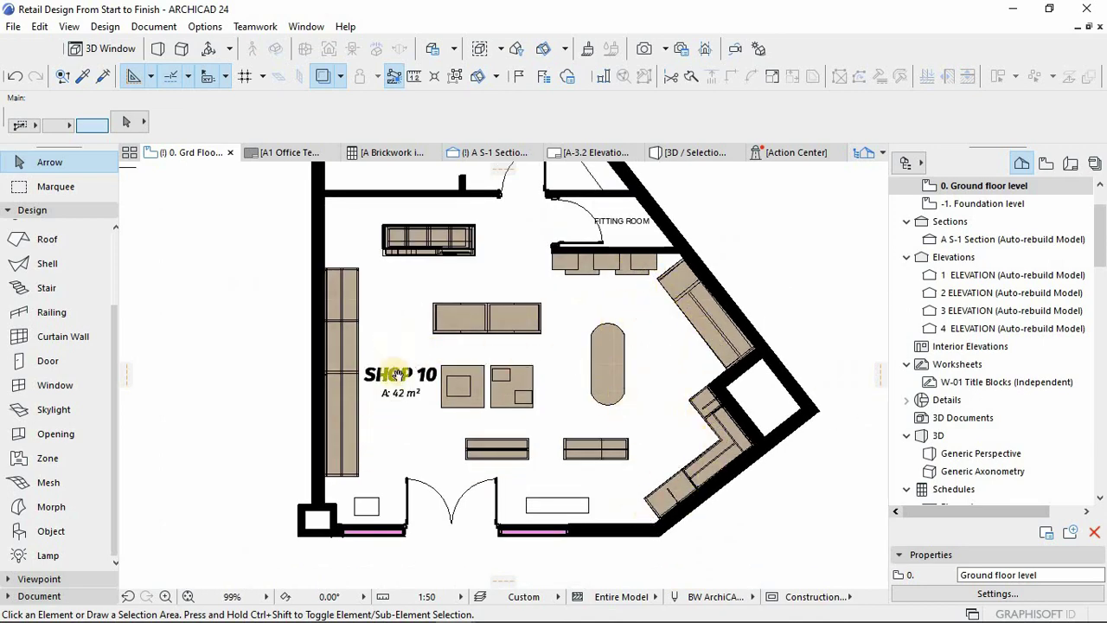
scroll(397, 381, up, 3)
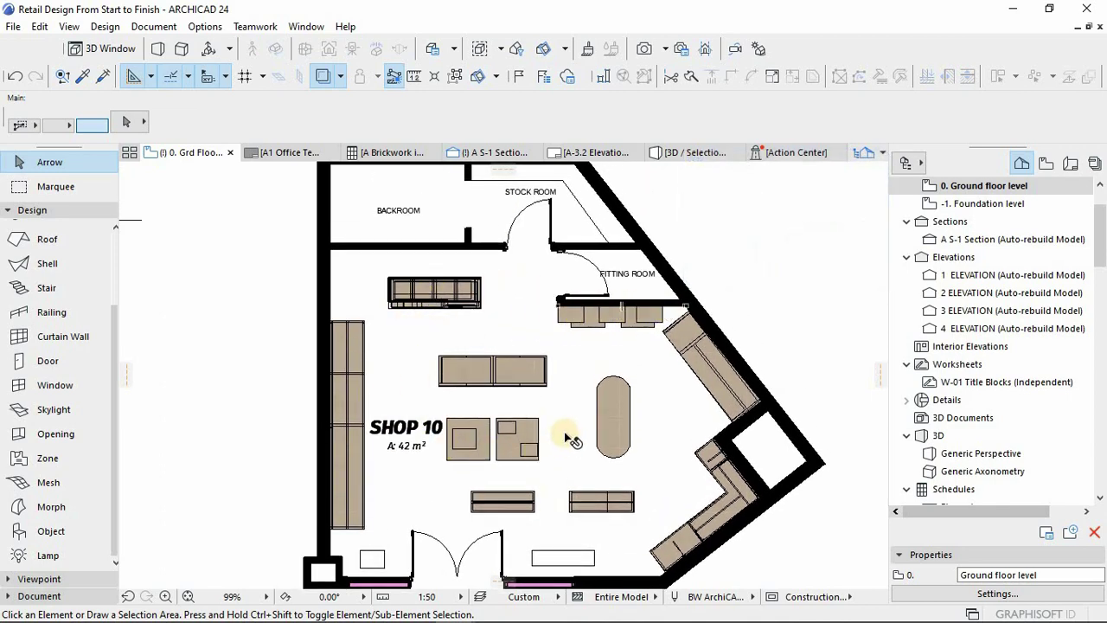
scroll(605, 415, down, 2)
scroll(606, 415, left, 2)
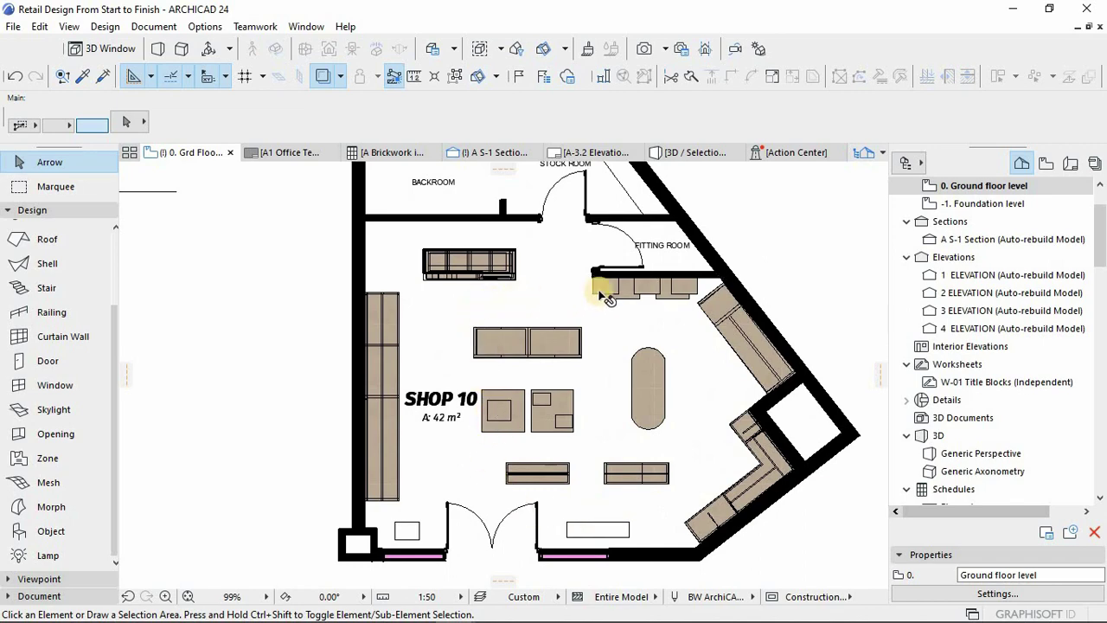
middle_drag(554, 349, 470, 453)
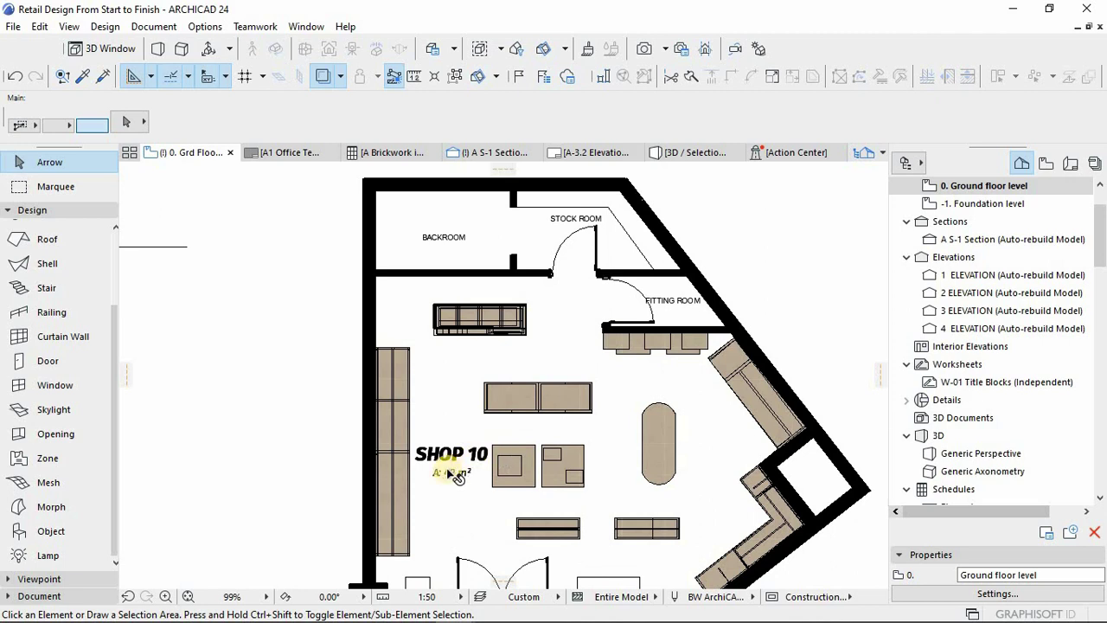
- Move the SHOP 10 zone stamp to the free floor area between the oval table and the angled wall shelving
click(450, 471)
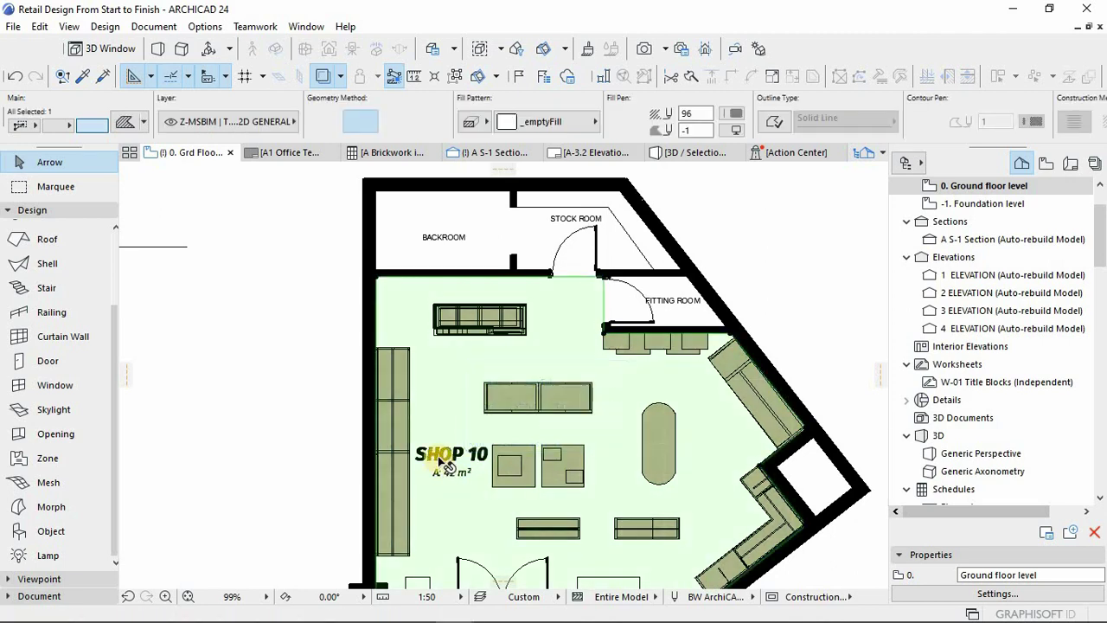
key(Escape)
click(485, 482)
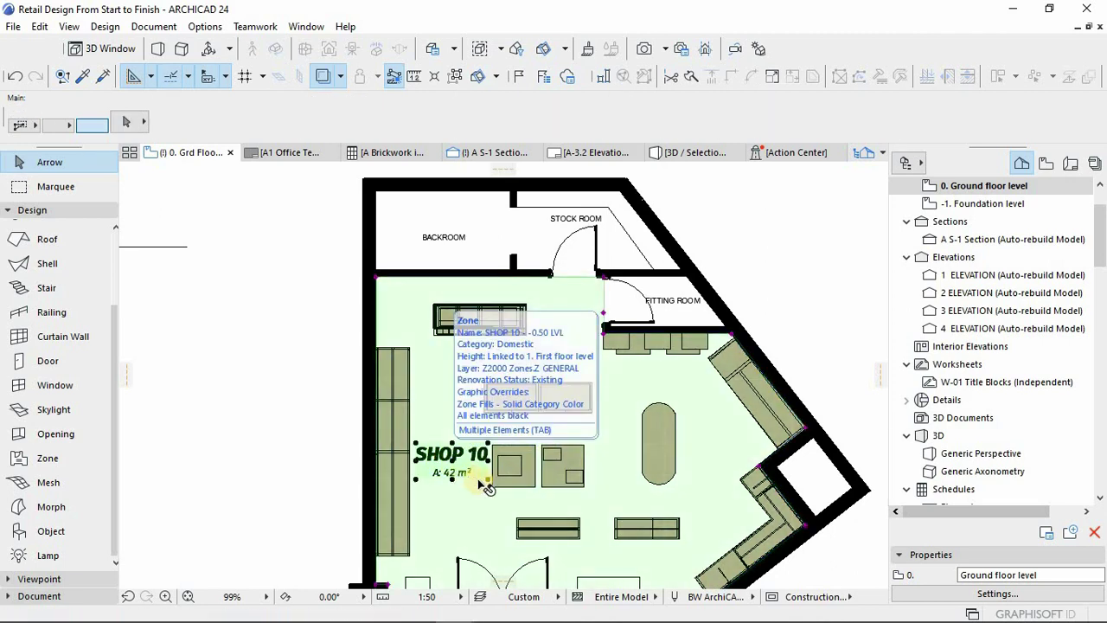
click(487, 480)
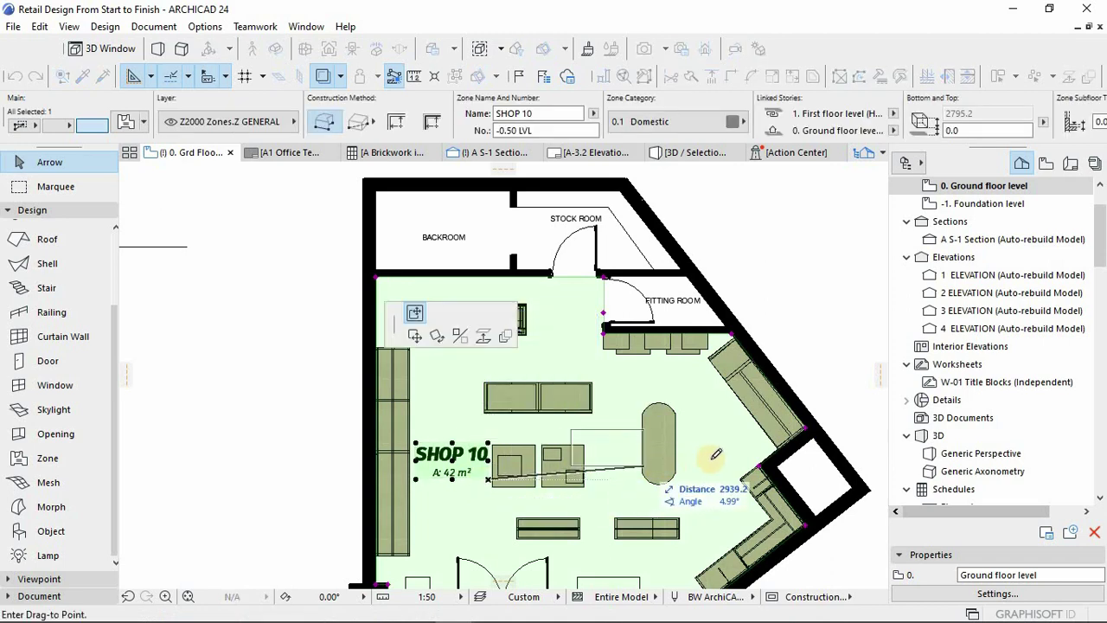
click(753, 452)
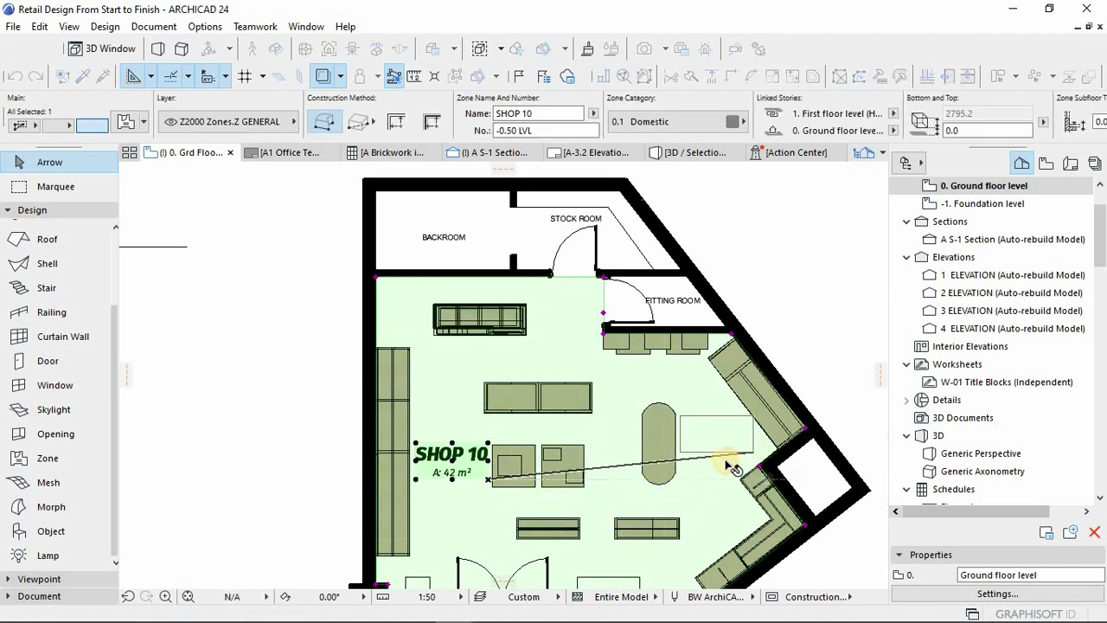
key(Escape)
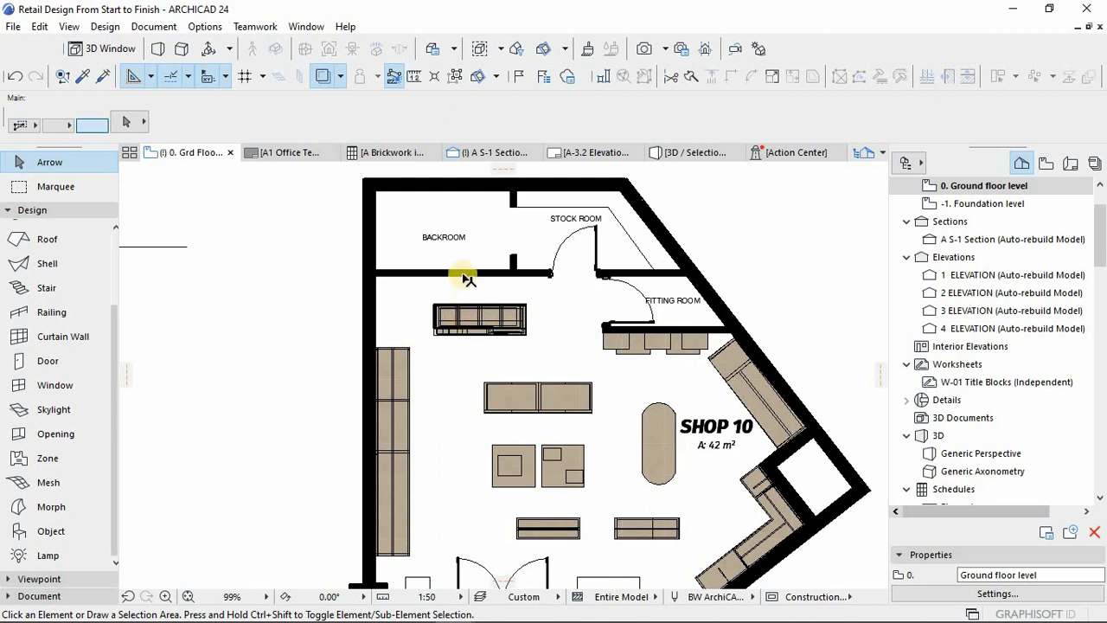
- Move the SHOP 10 zone stamp into the gap between the double display counter and the two square tables
scroll(437, 275, up, 2)
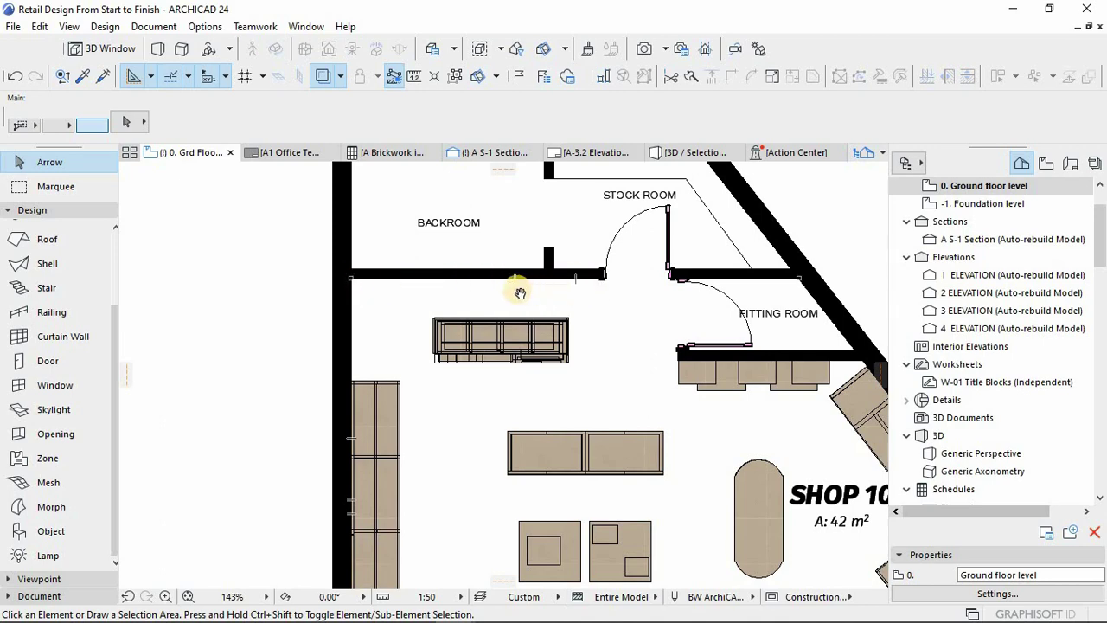
scroll(519, 286, down, 3)
scroll(452, 272, down, 3)
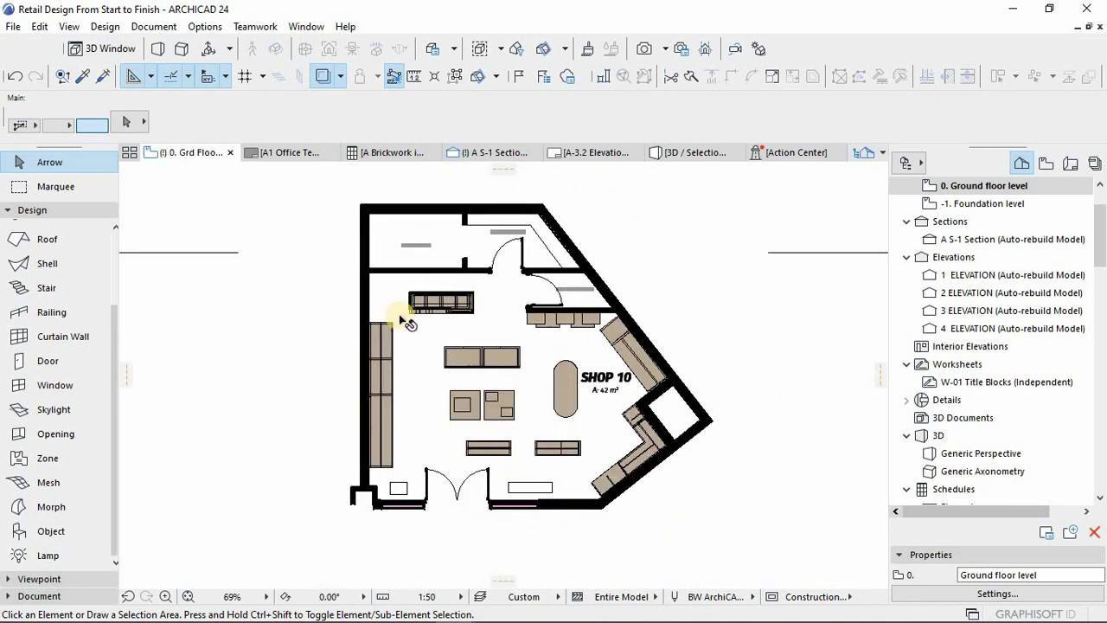
scroll(437, 404, up, 2)
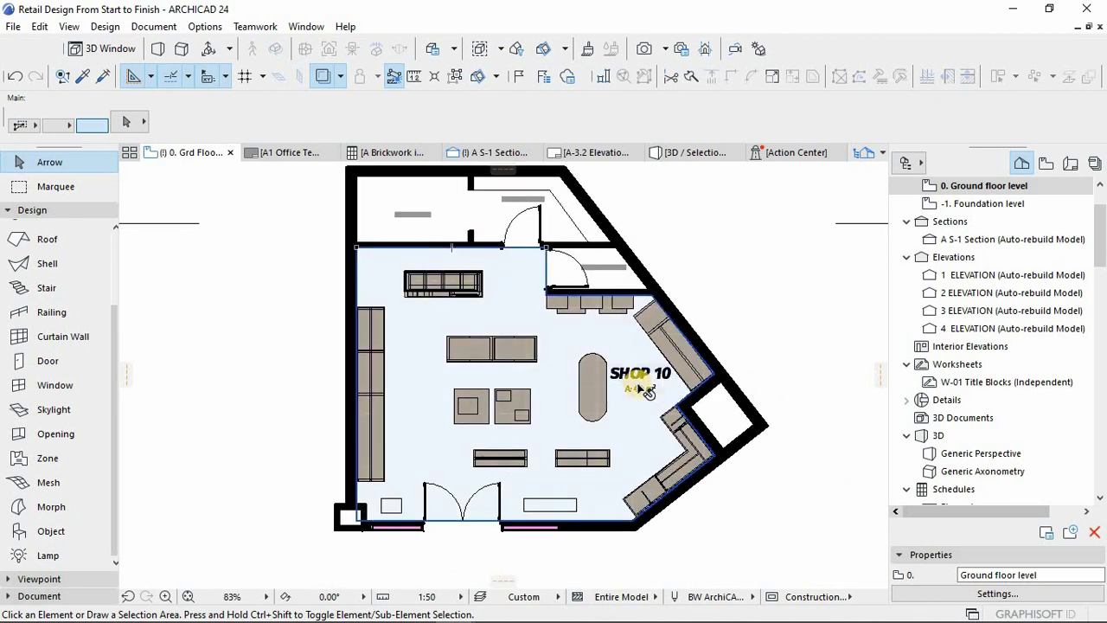
click(616, 393)
click(610, 394)
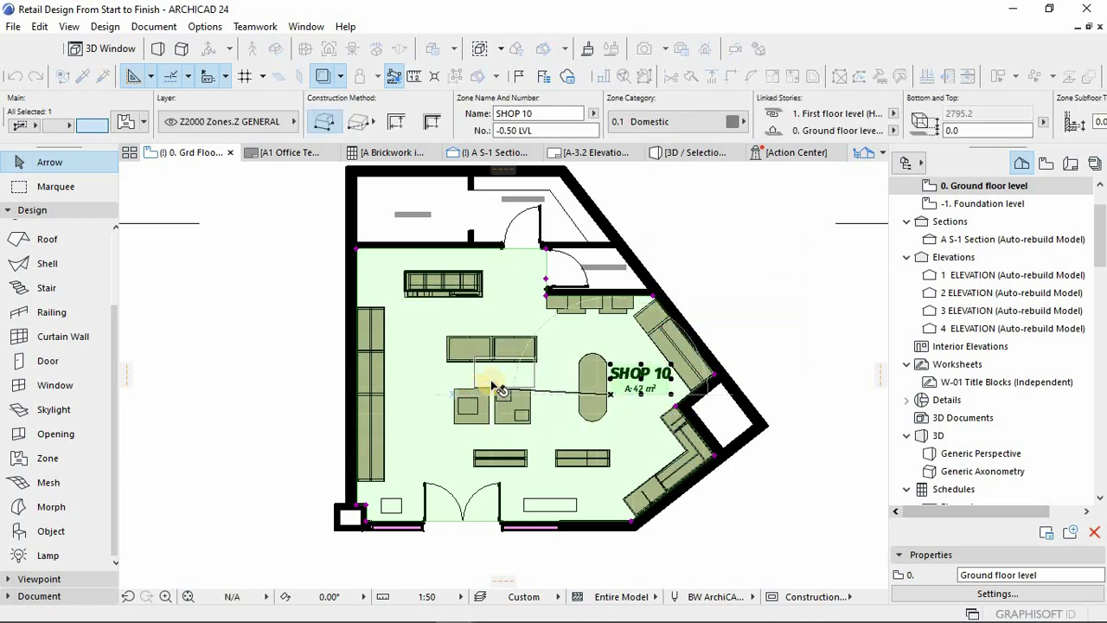
click(474, 387)
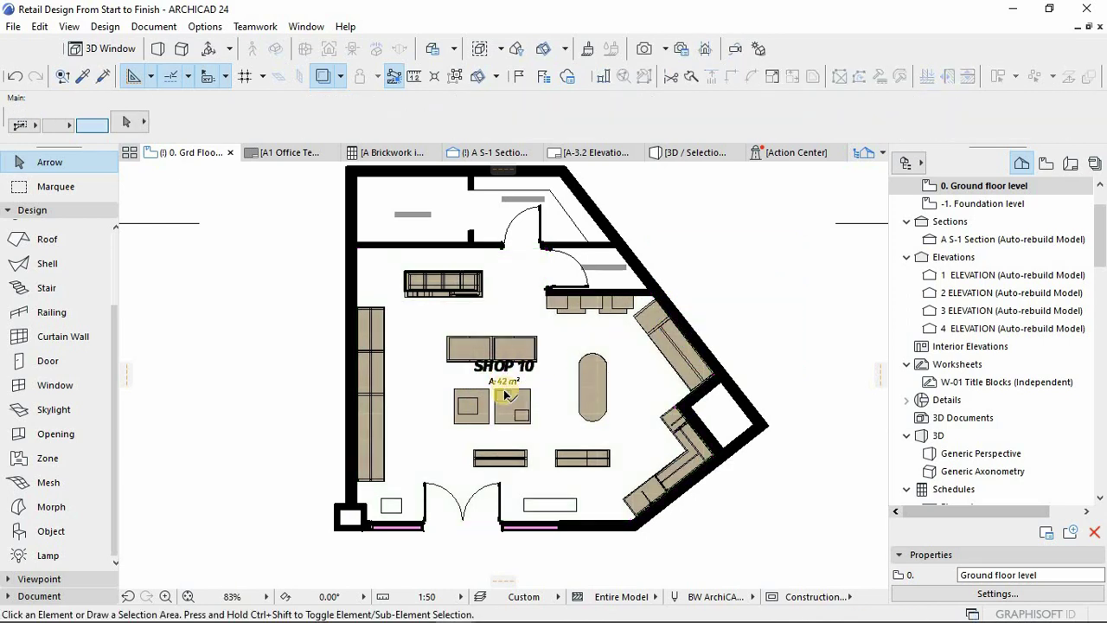
- Shift the SHOP 10 zone stamp slightly down to just above the square tables, clear of the double counter
scroll(506, 394, up, 5)
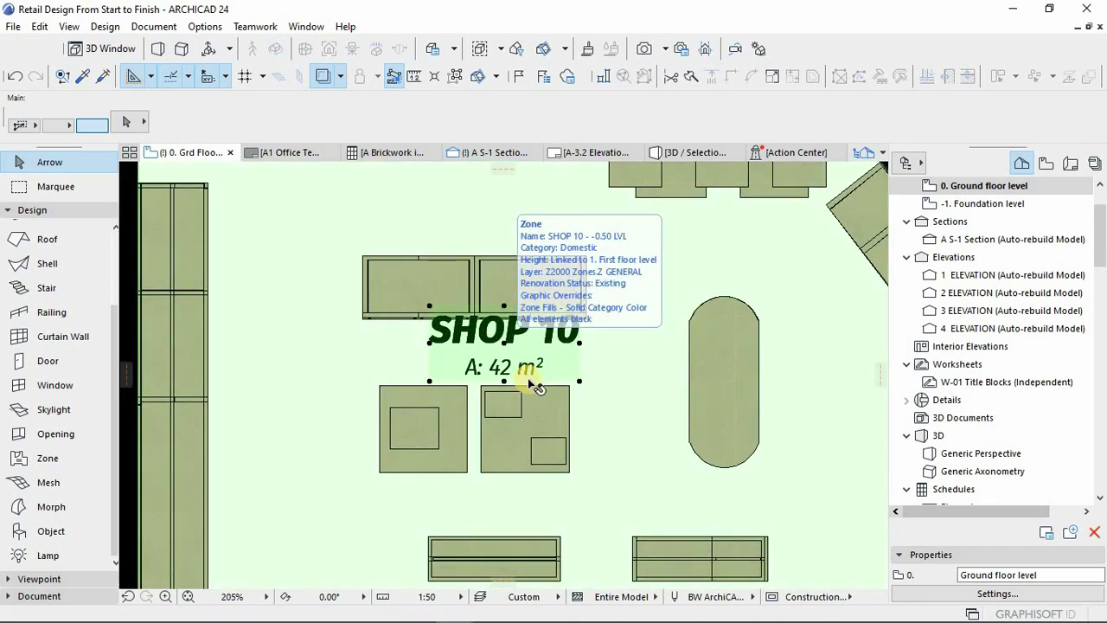
click(528, 378)
scroll(529, 378, up, 7)
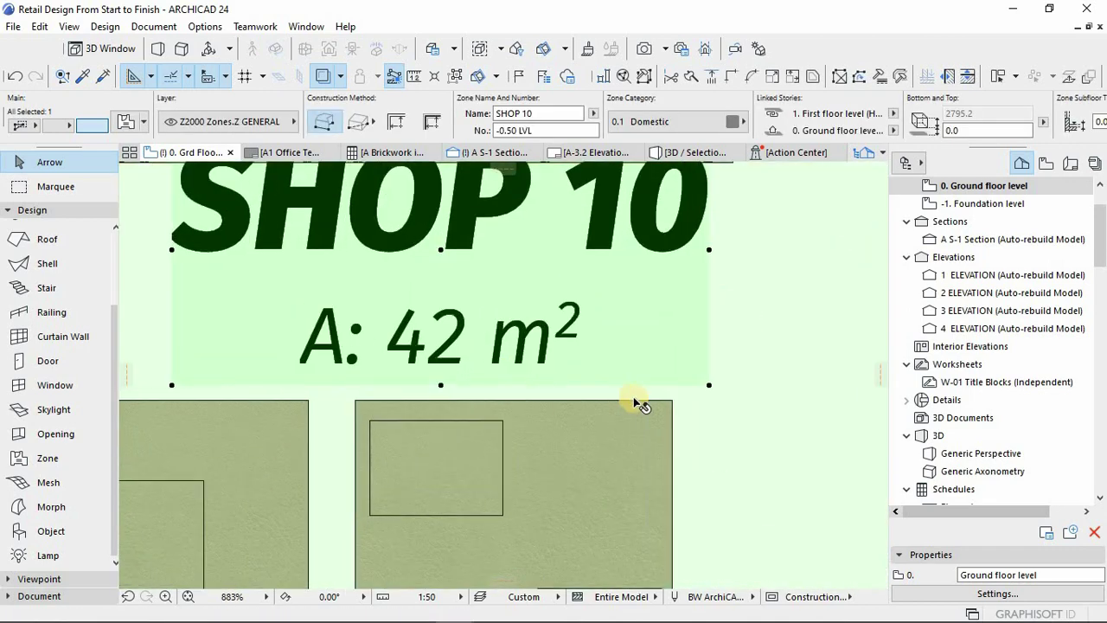
key(ctrl+d)
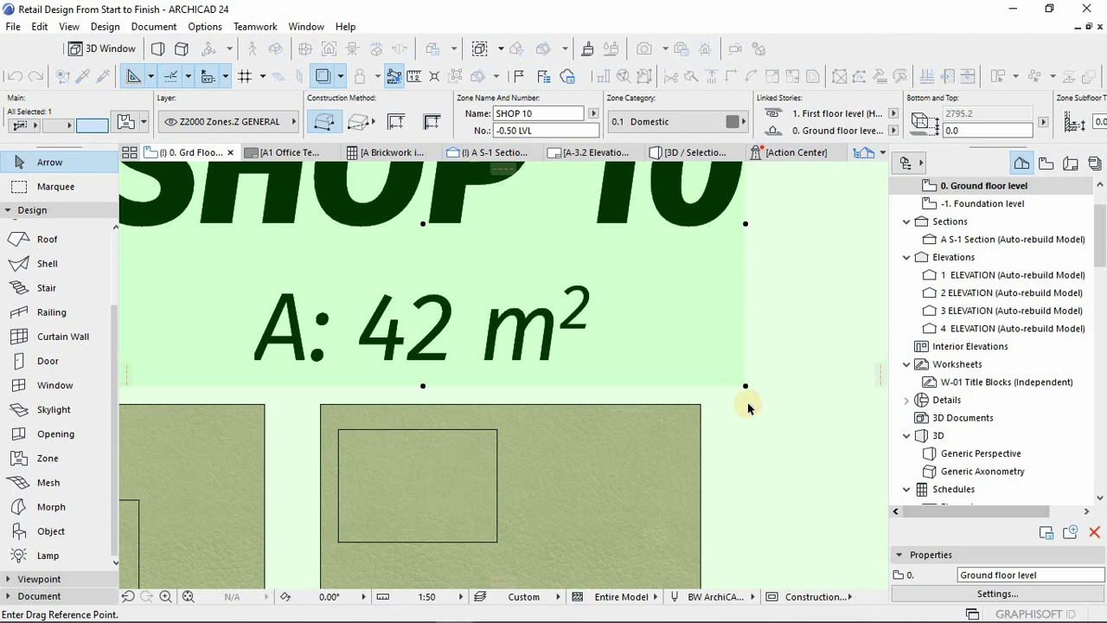
click(746, 403)
click(692, 407)
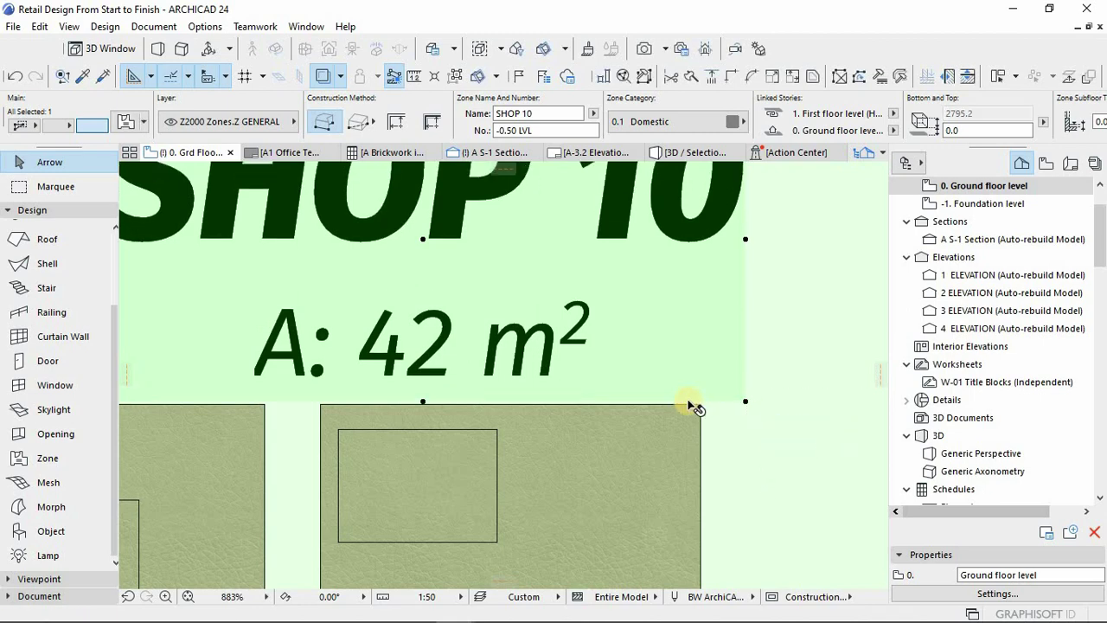
scroll(692, 406, down, 5)
key(Escape)
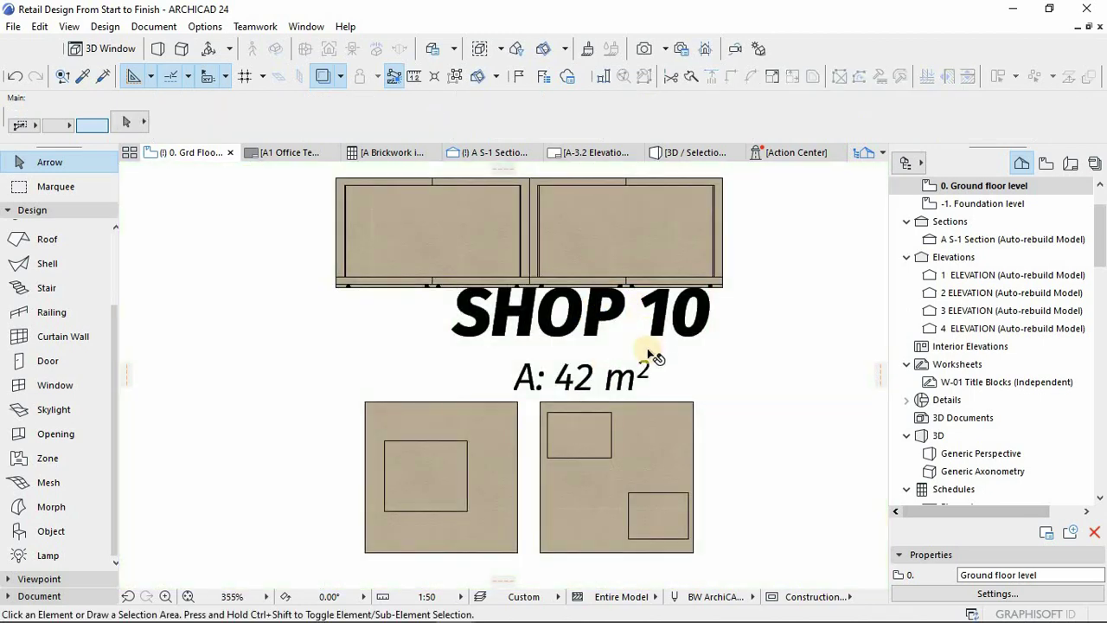
scroll(642, 378, down, 8)
scroll(641, 386, down, 2)
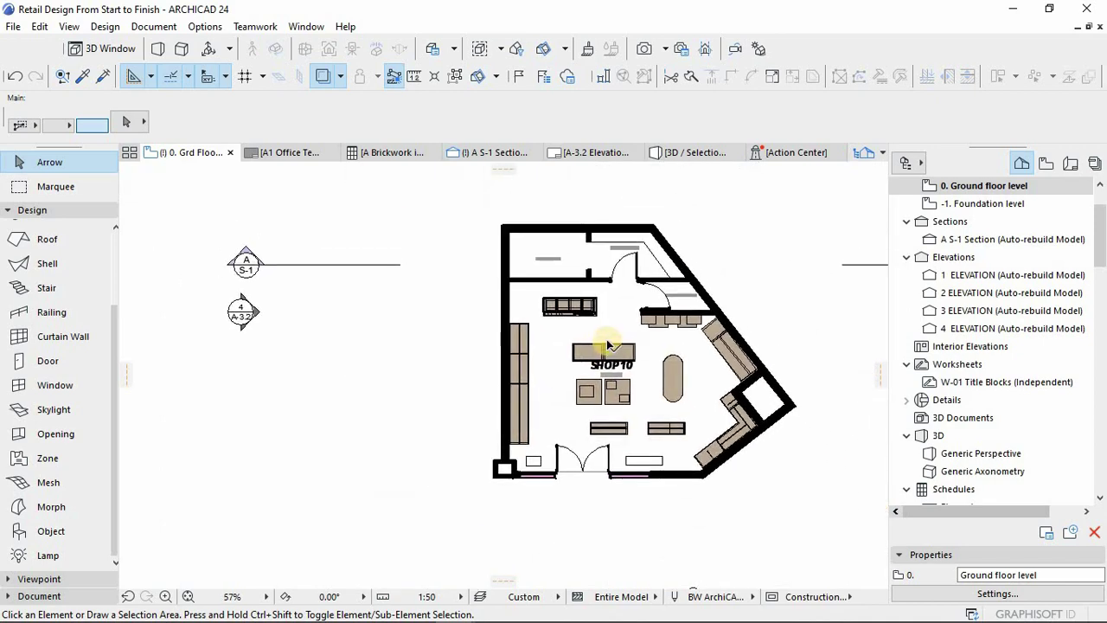
scroll(616, 346, down, 1)
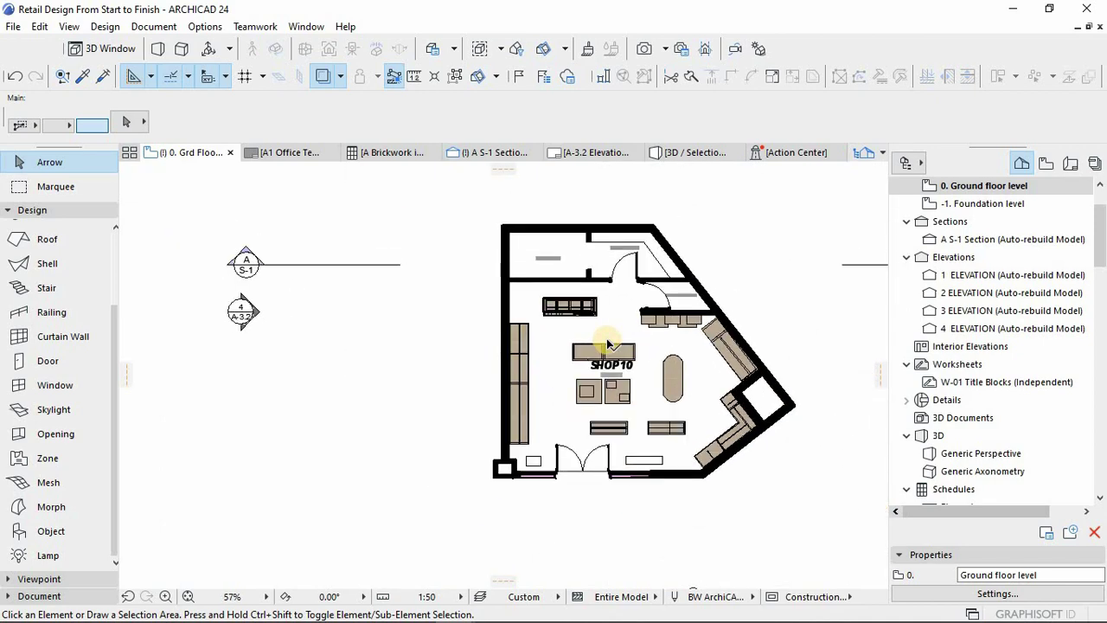
scroll(616, 346, up, 3)
middle_drag(628, 204, 623, 231)
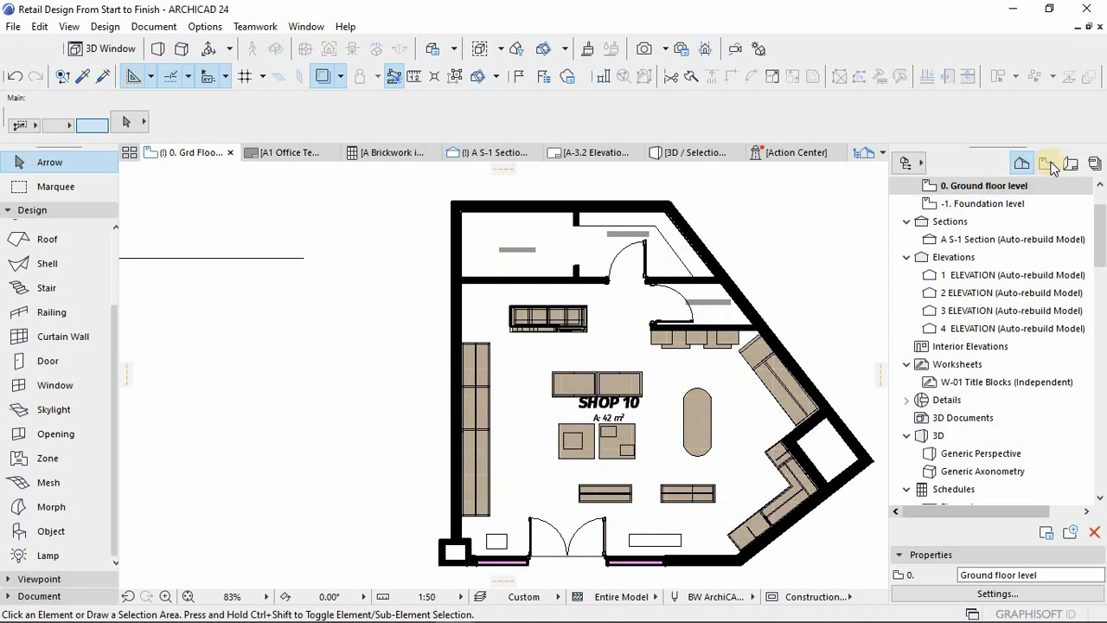
click(968, 190)
right_click(967, 190)
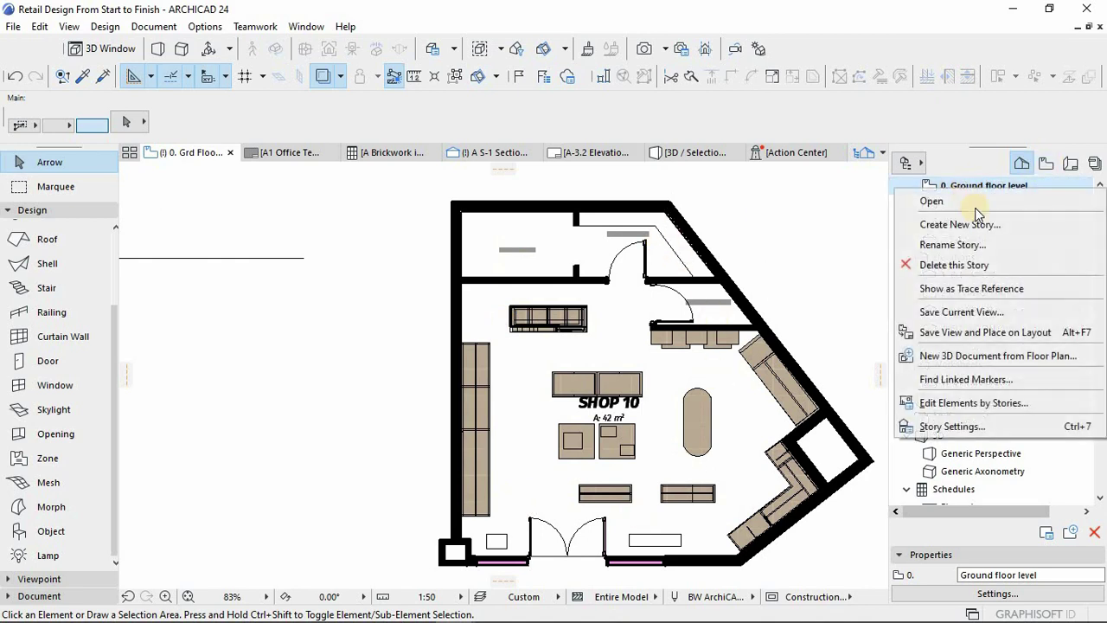
click(956, 312)
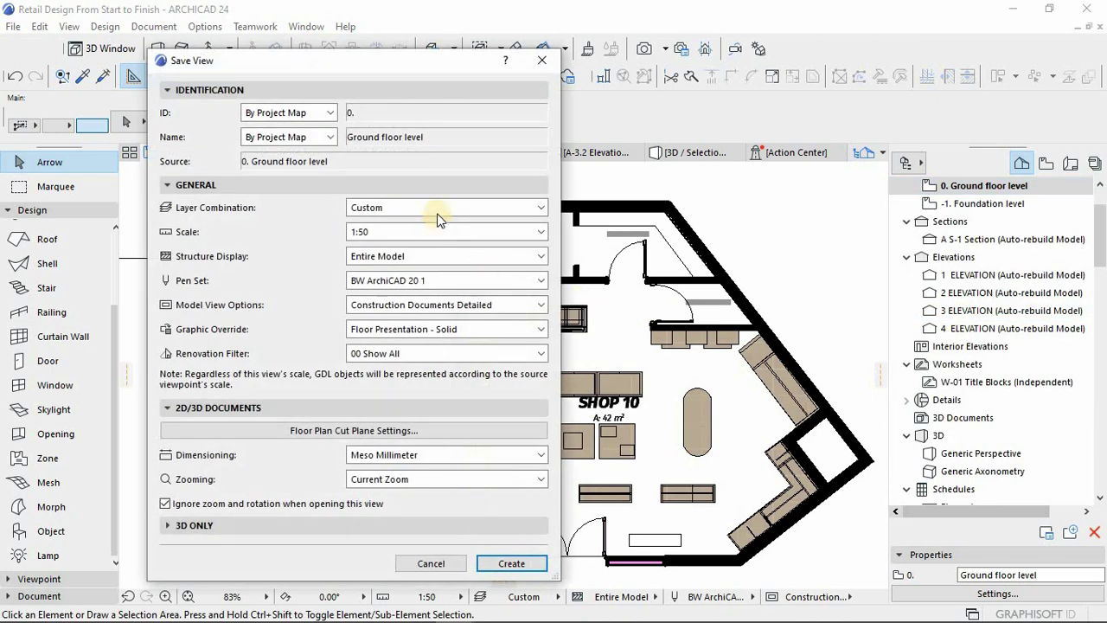
click(437, 209)
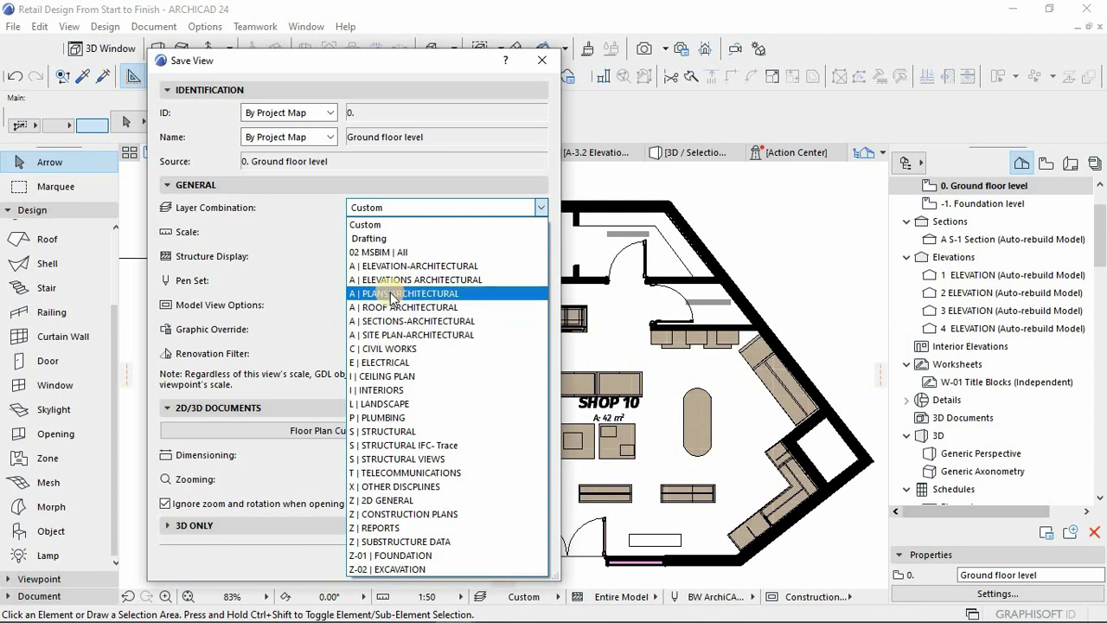
key(Escape)
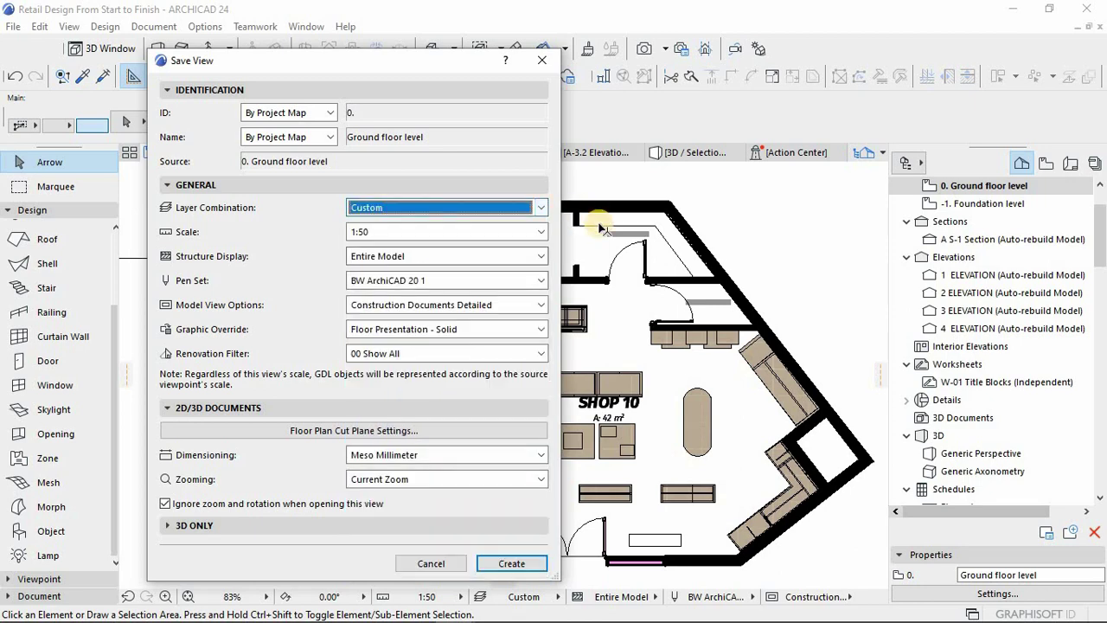
key(Escape)
- Review the layer combinations in the layer settings, including I | INTERIORS, to find one suited to this floor plan
click(630, 212)
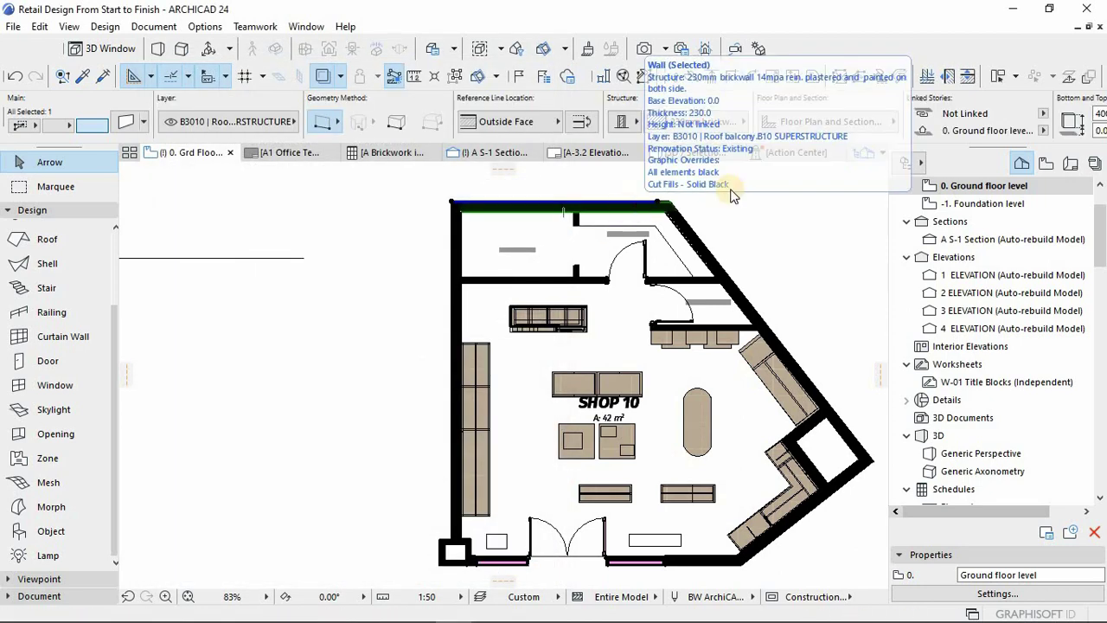
click(515, 183)
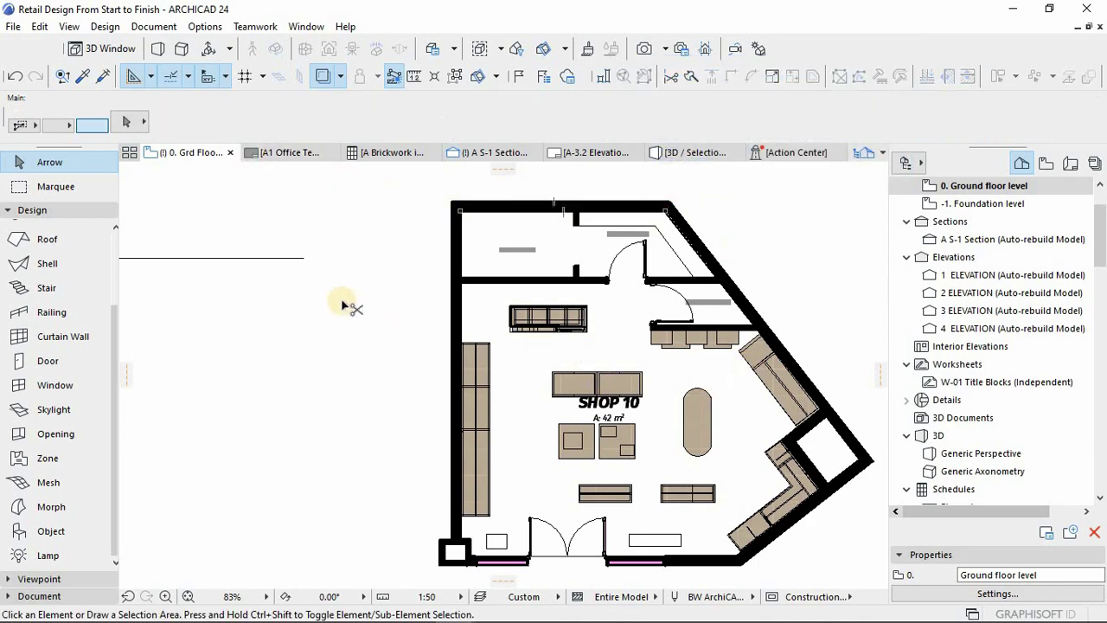
key(ctrl+l)
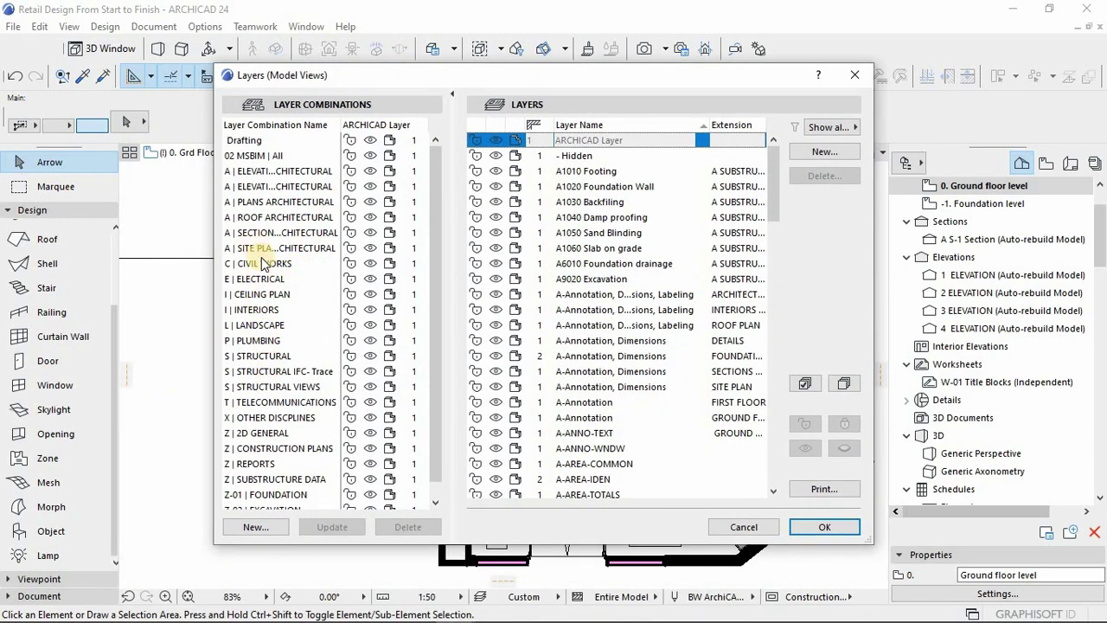
scroll(259, 299, down, 1)
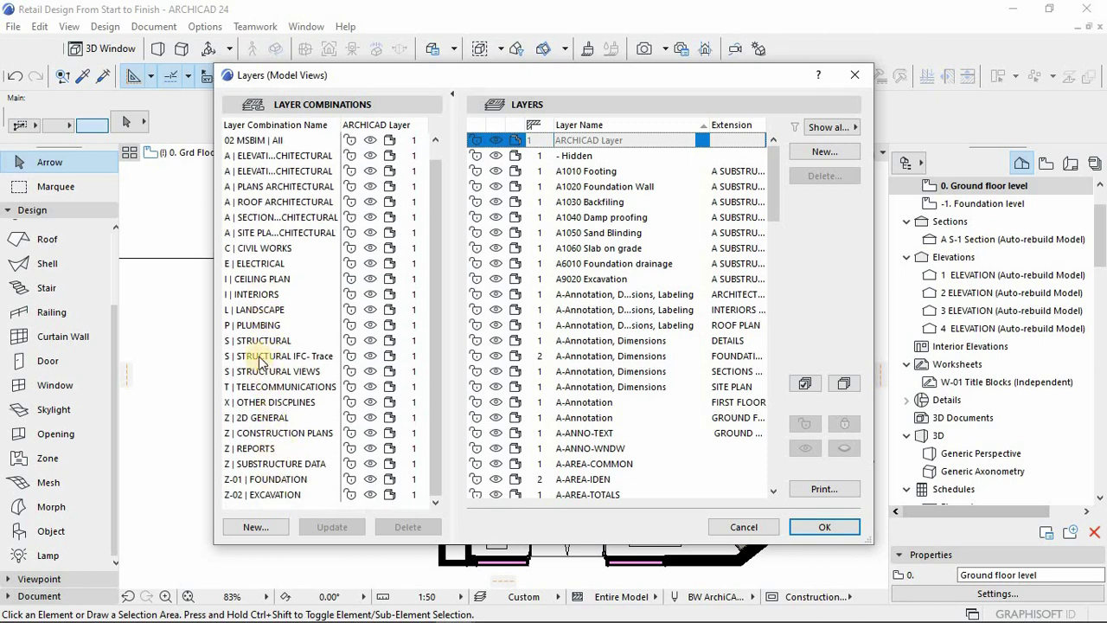
click(258, 295)
key(Return)
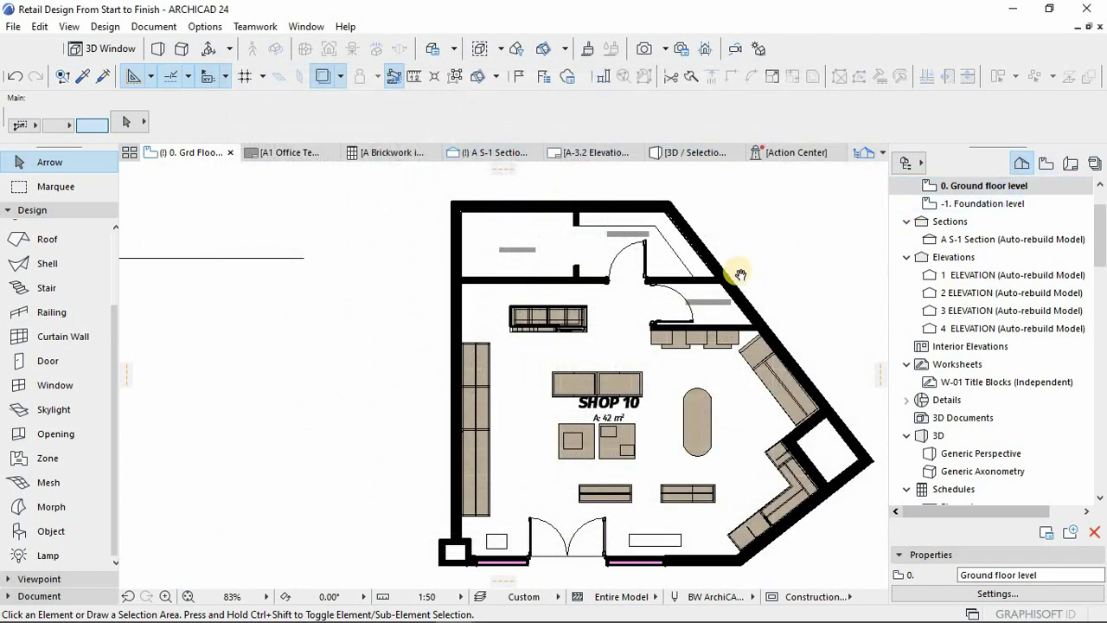
- Start saving the ground floor level as a view, using the I | INTERIORS layer combination
middle_drag(741, 275, 734, 274)
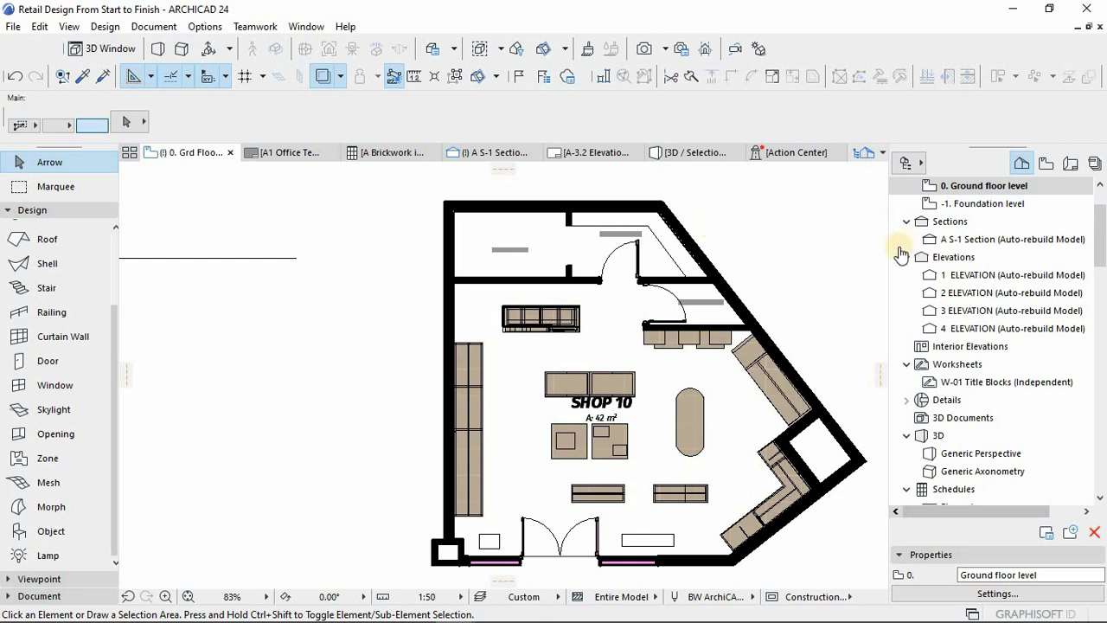
click(982, 190)
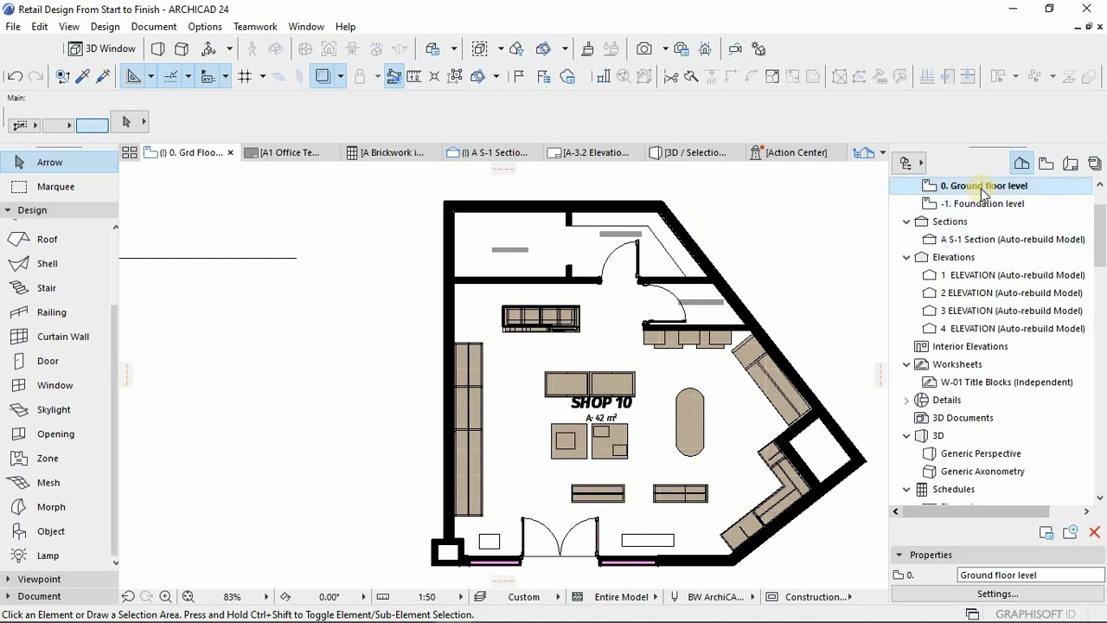
right_click(983, 189)
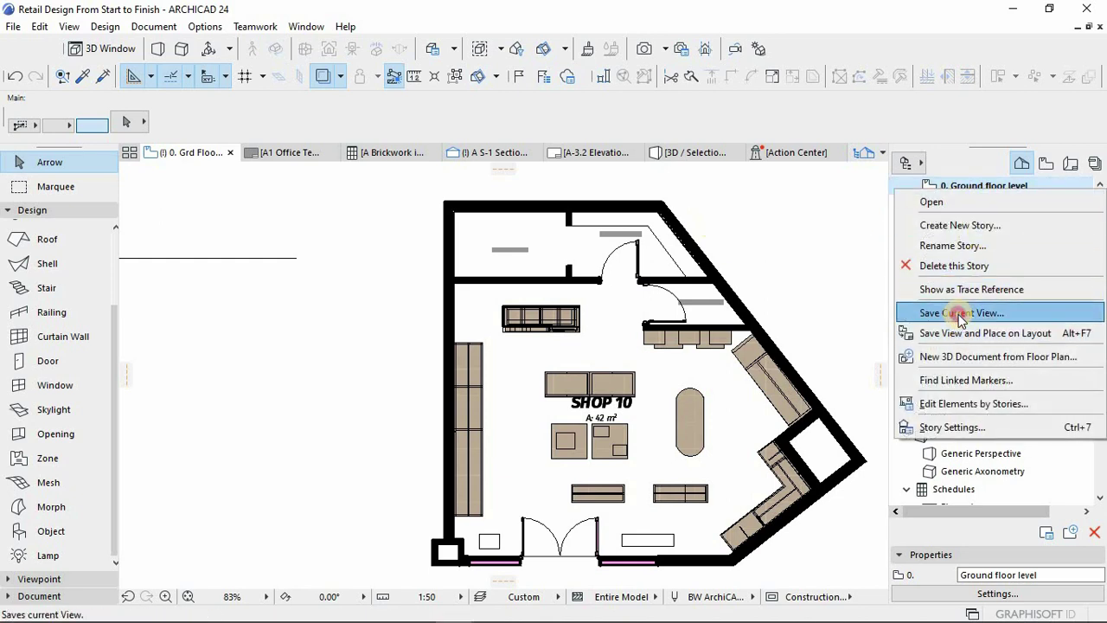
click(961, 314)
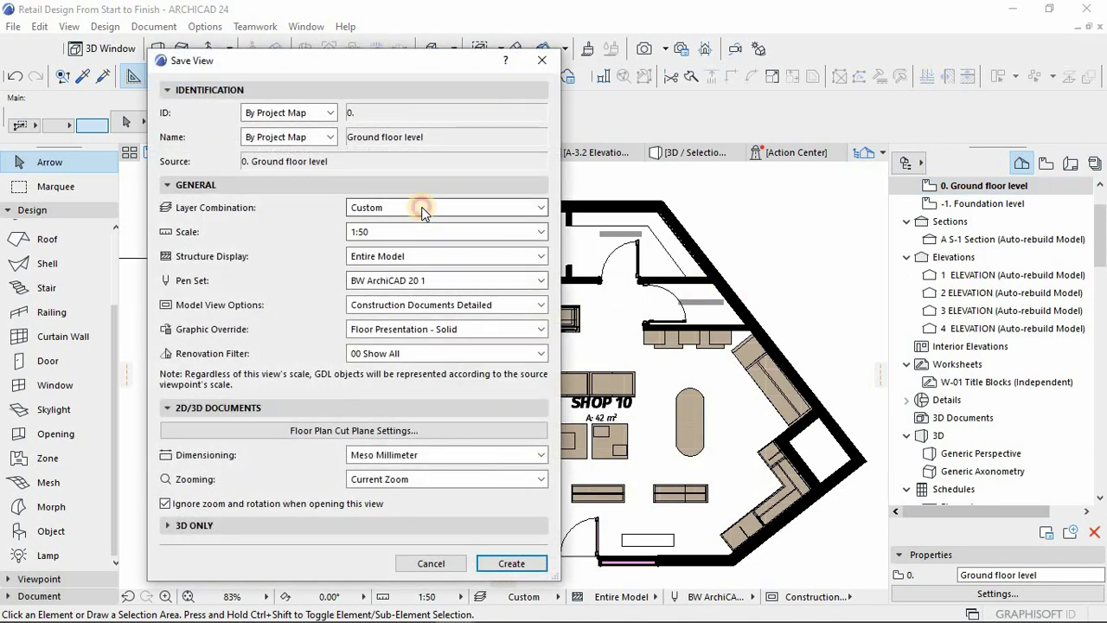
click(433, 210)
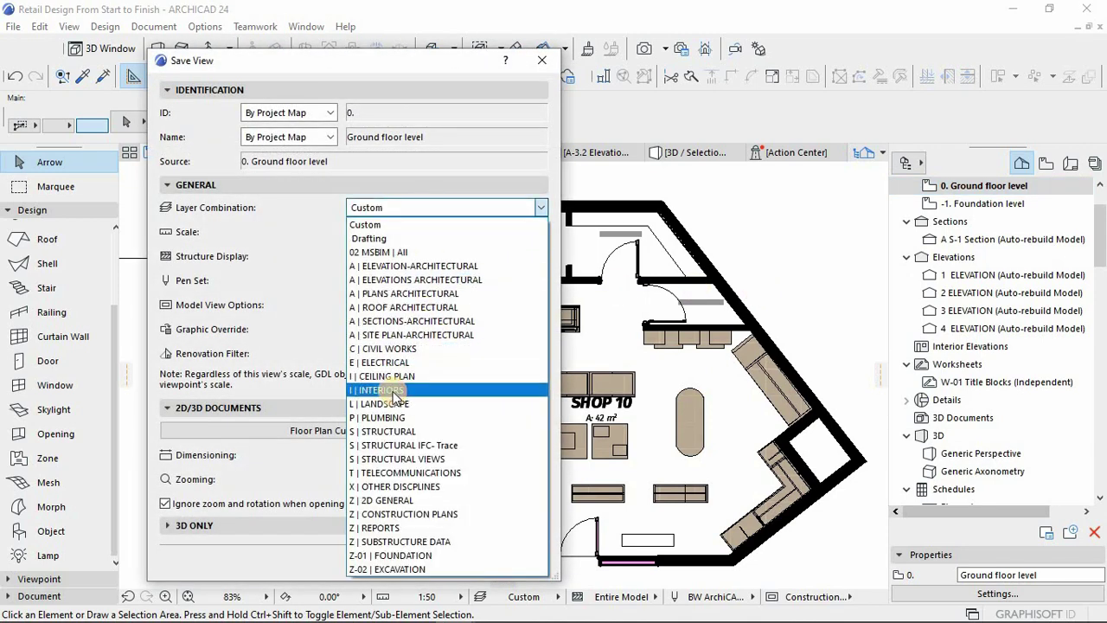
click(394, 391)
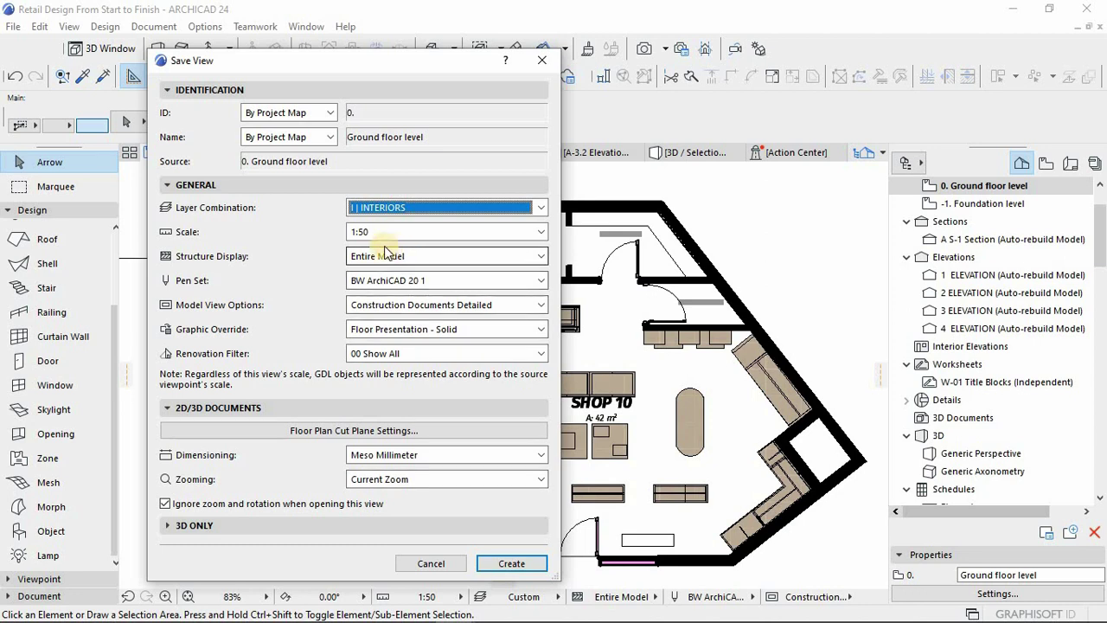
- Give the view the custom name FURNITURE LAYOUT and create it
click(313, 139)
click(297, 162)
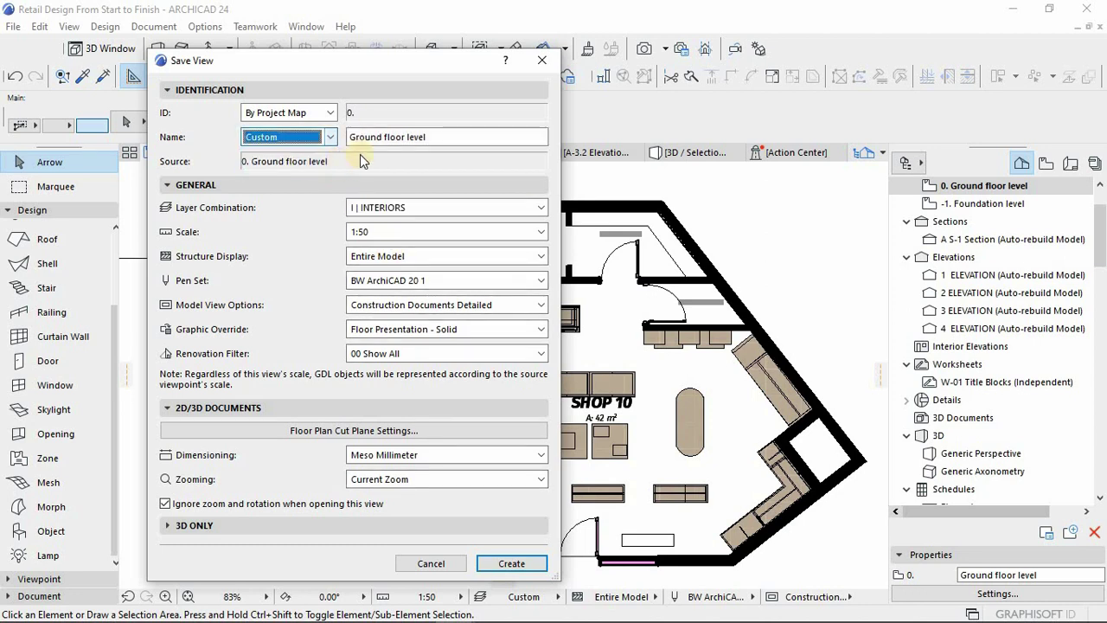
click(428, 139)
key(ctrl+a)
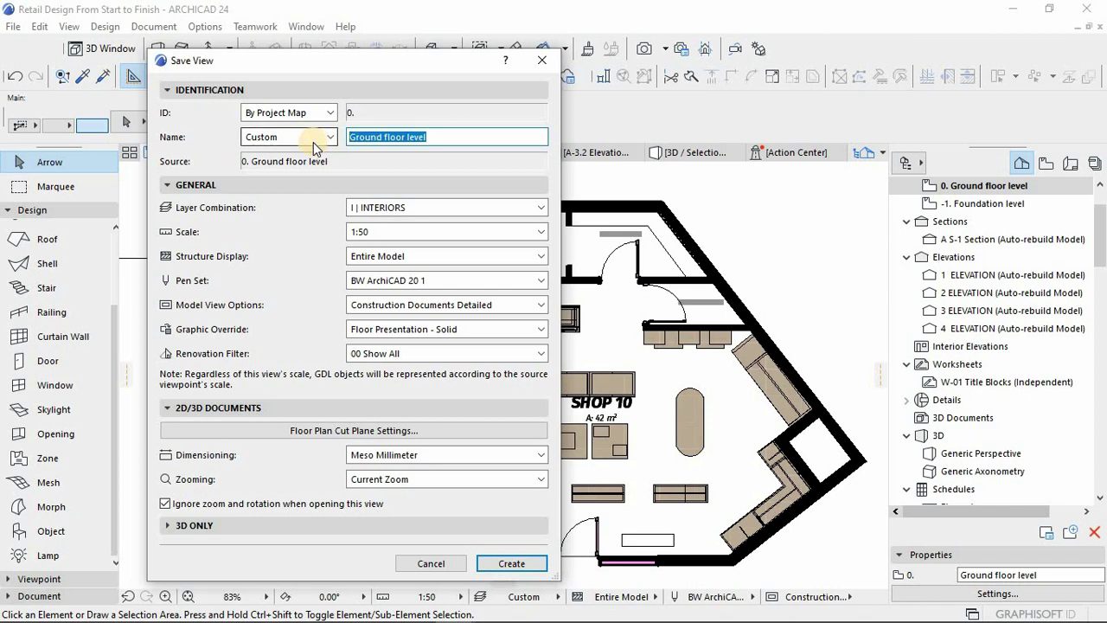
text(FUNRNITURE LAYOUT)
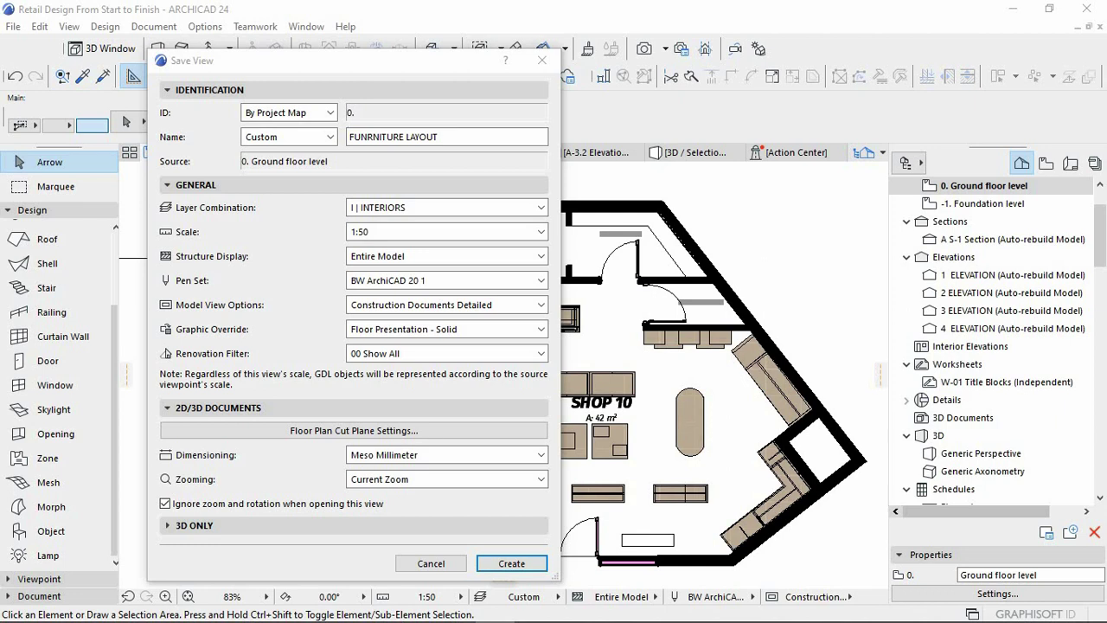
click(369, 136)
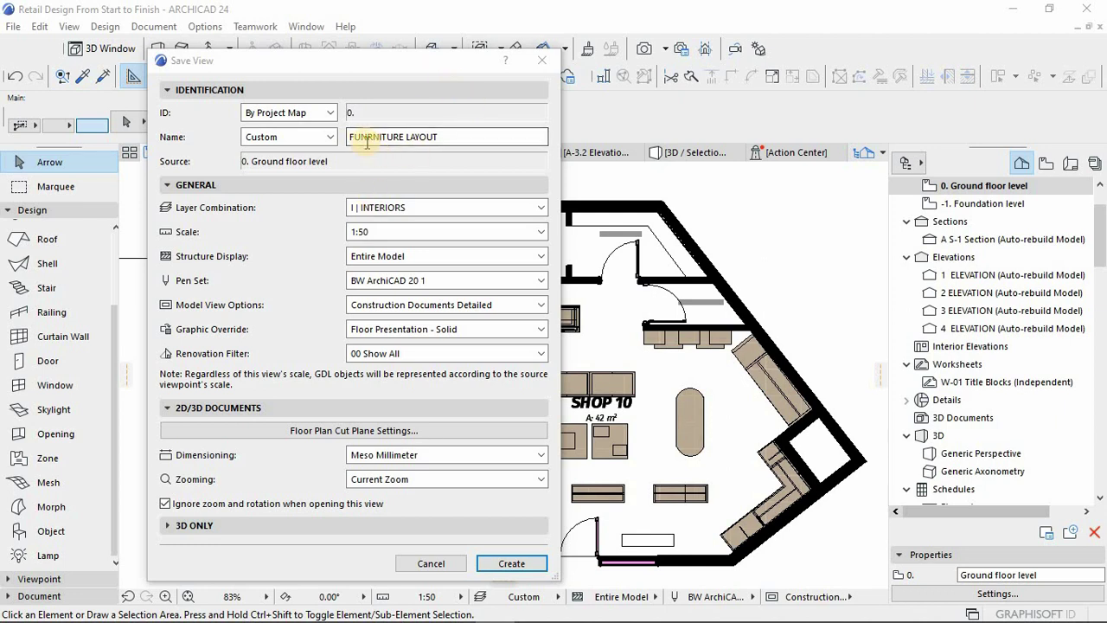
click(369, 137)
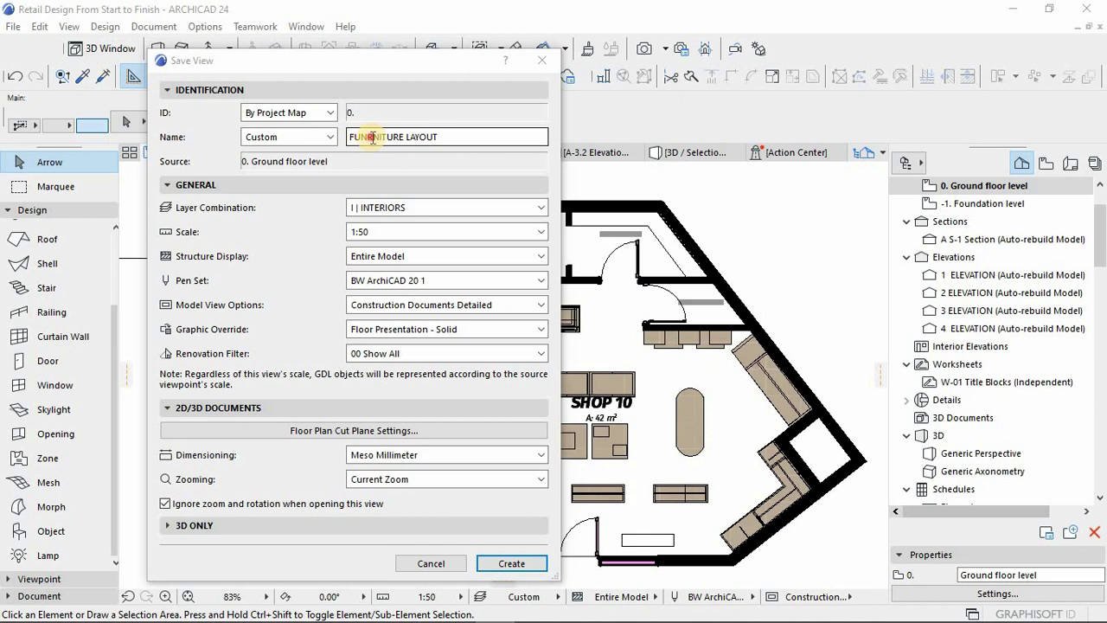
click(373, 136)
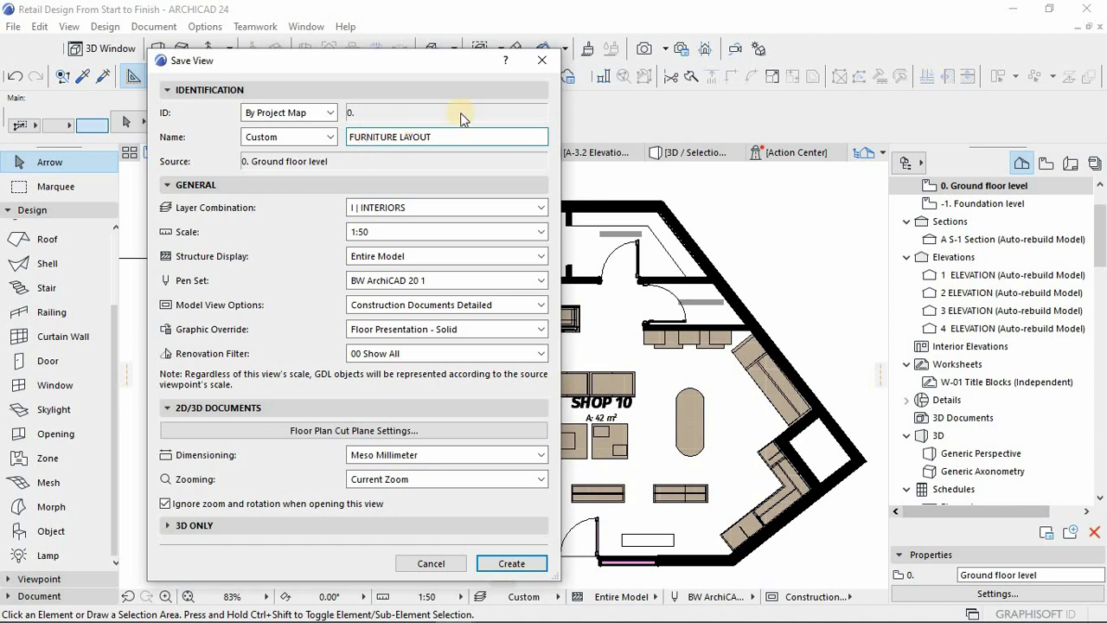
click(513, 566)
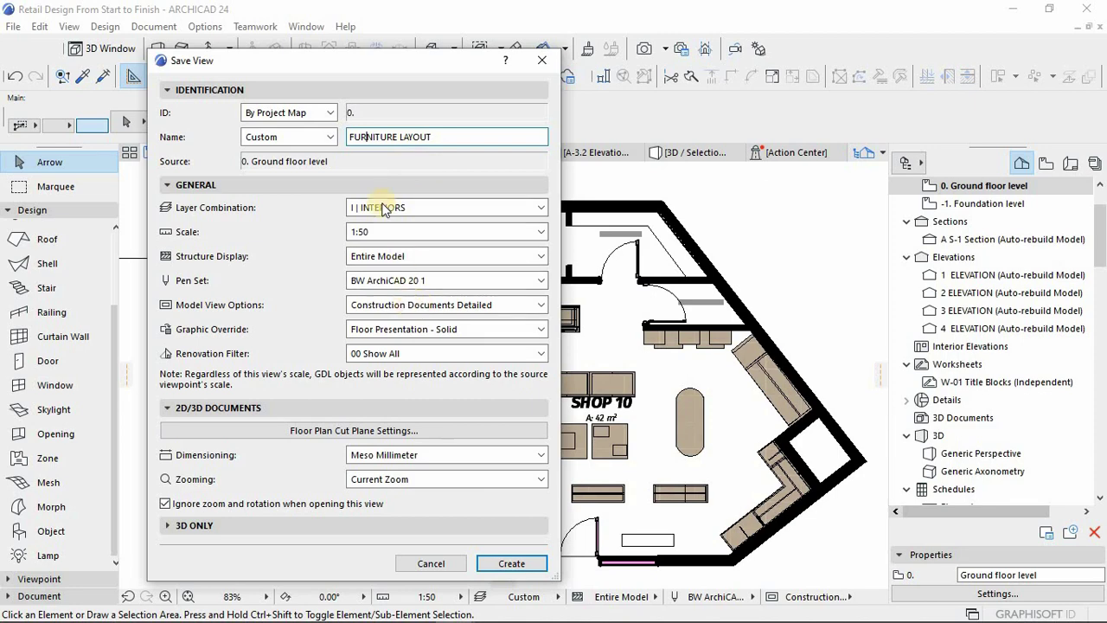
click(511, 564)
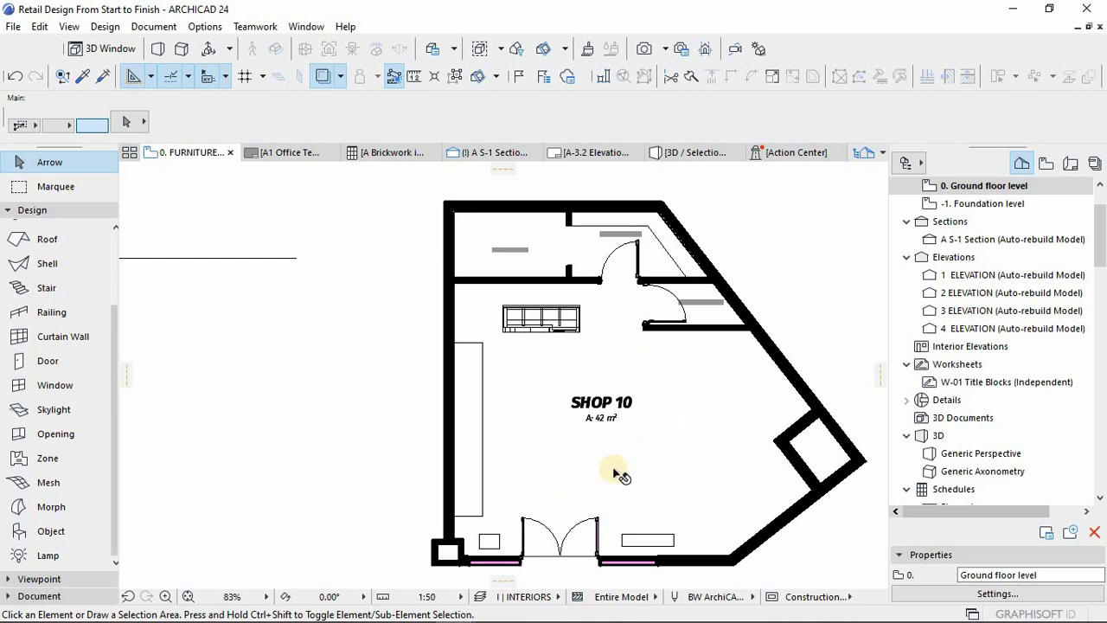
- Delete the leftover dashed polyline outline along the shop's long straight side wall
click(483, 346)
click(484, 346)
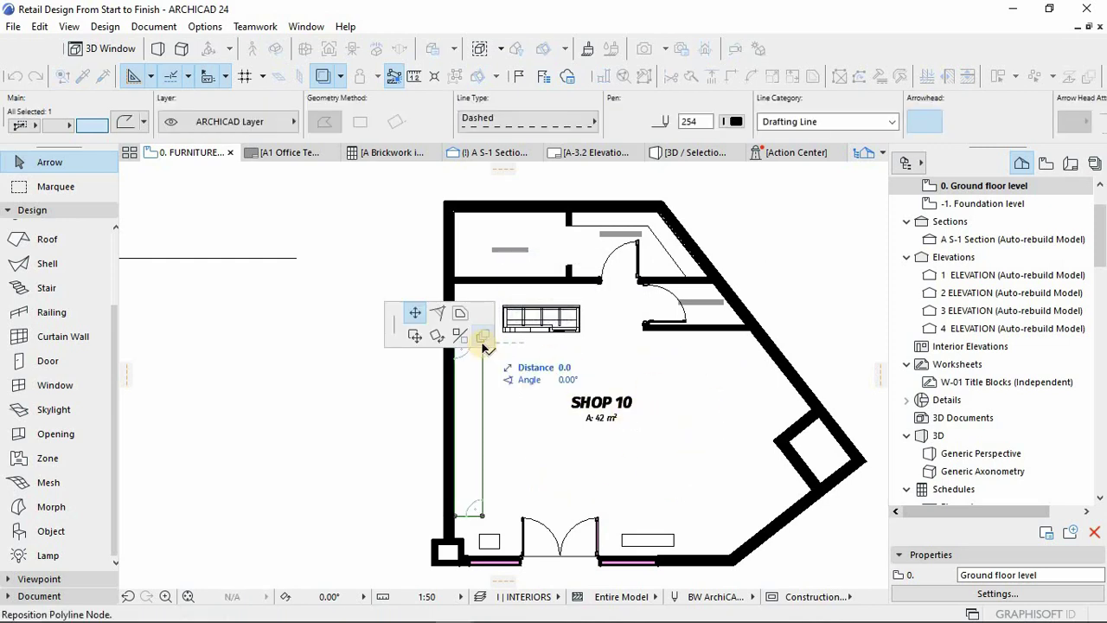
click(483, 346)
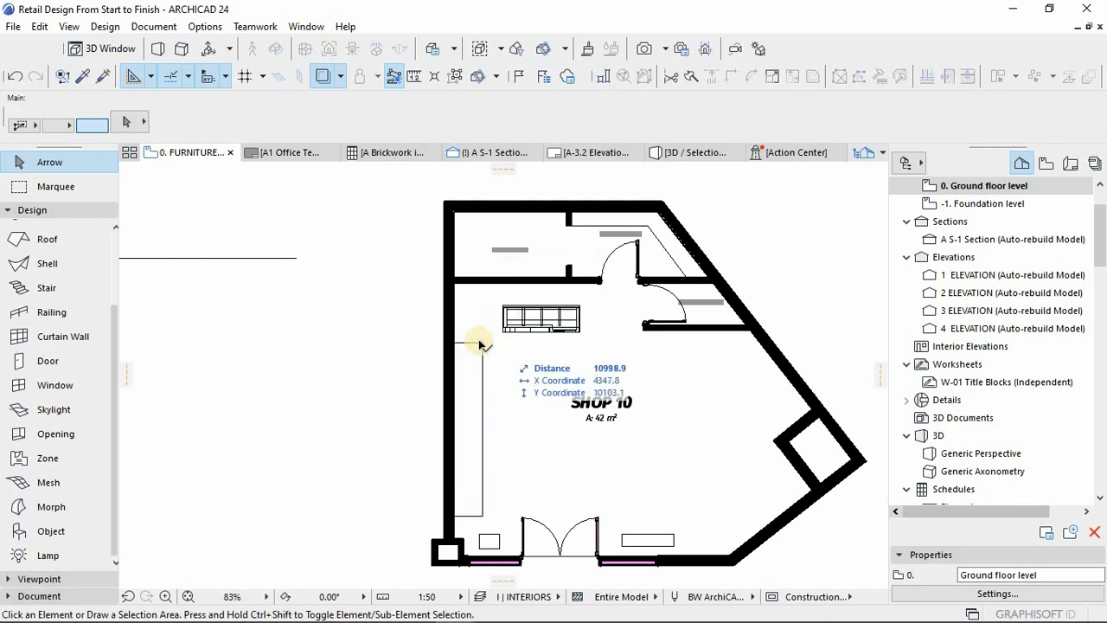
click(483, 346)
key(Delete)
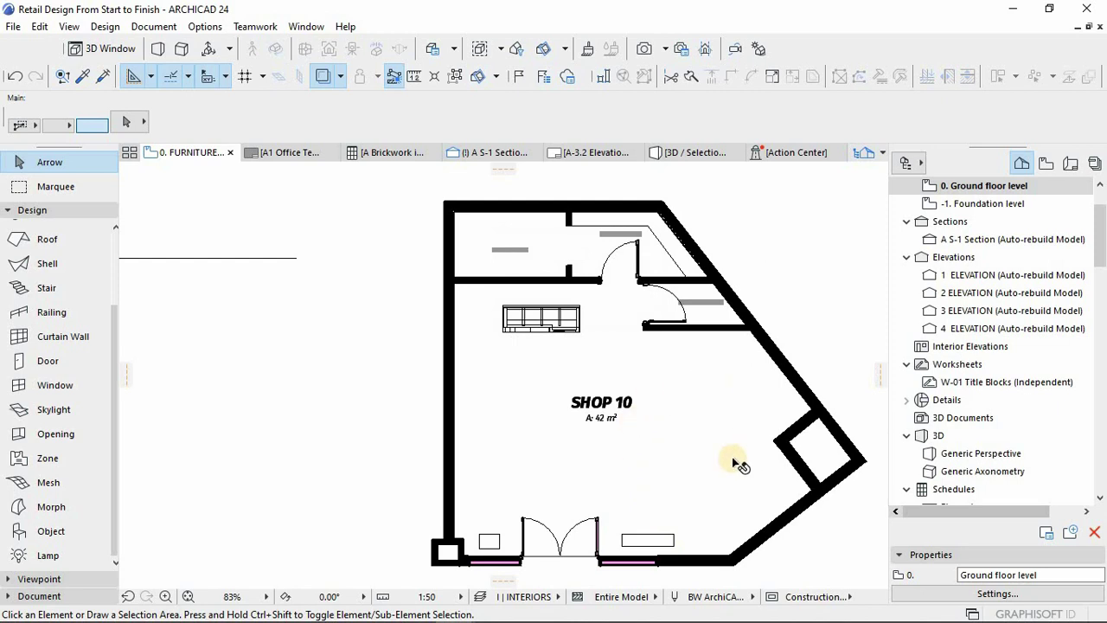
- Check which layer the cashier counter below the backroom is on
scroll(649, 545, up, 2)
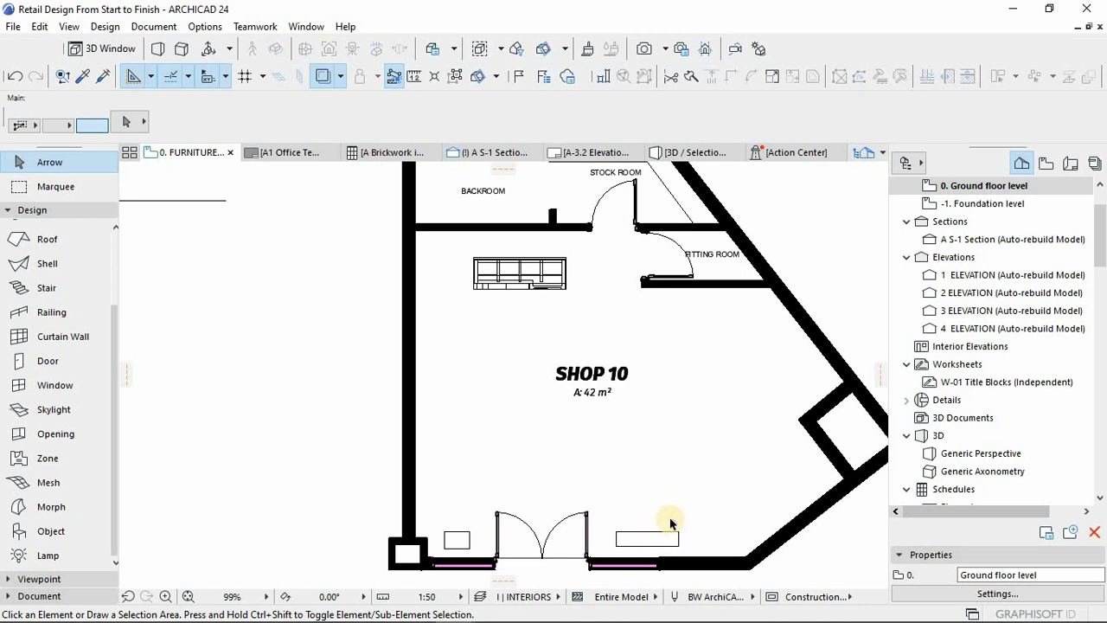
middle_drag(640, 421, 629, 491)
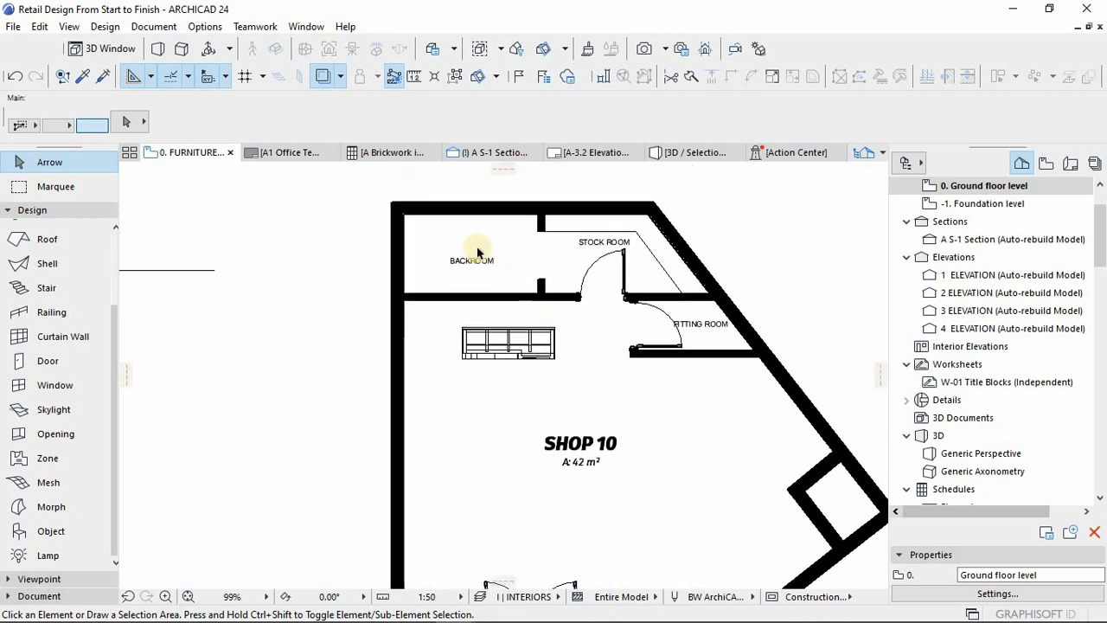
click(552, 333)
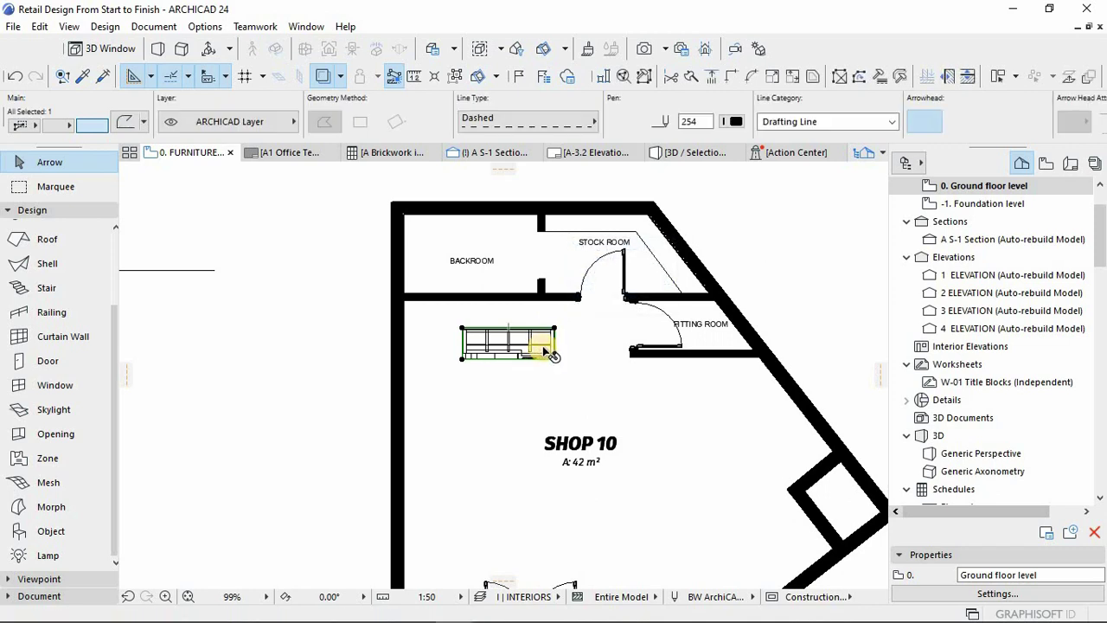
key(Escape)
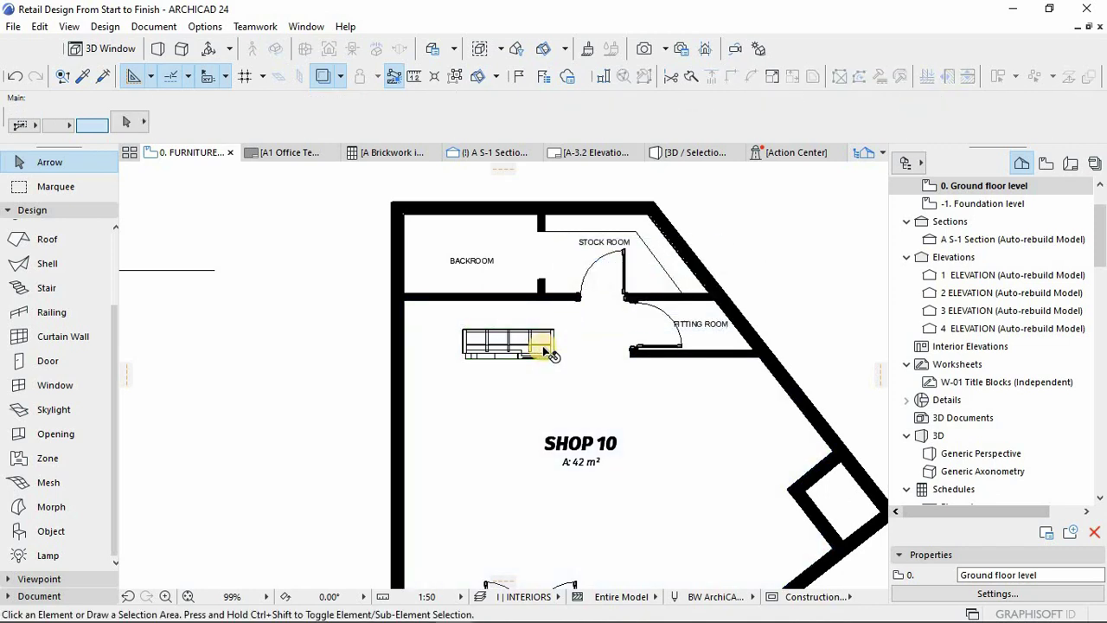
click(556, 360)
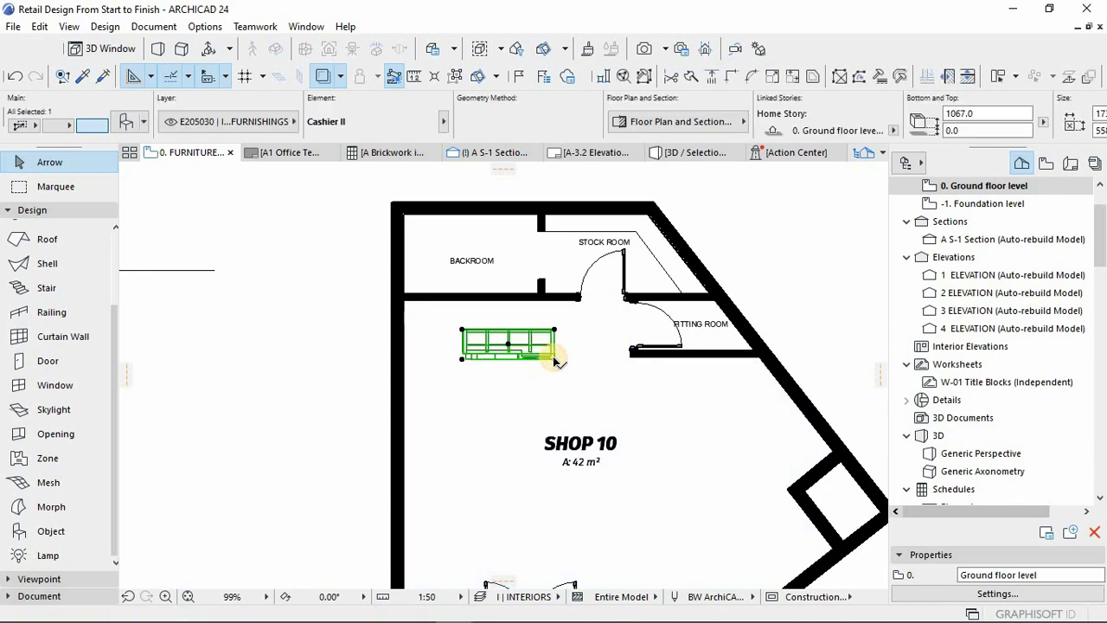
mouse_move(556, 360)
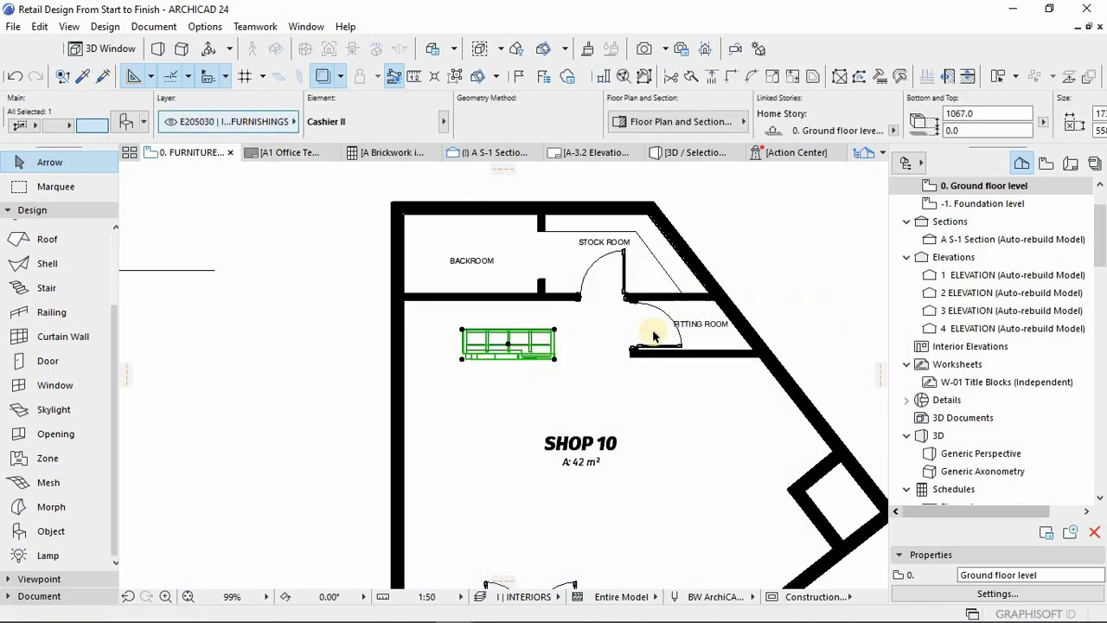
key(Escape)
- Make all layers visible in the layer settings
key(ctrl+l)
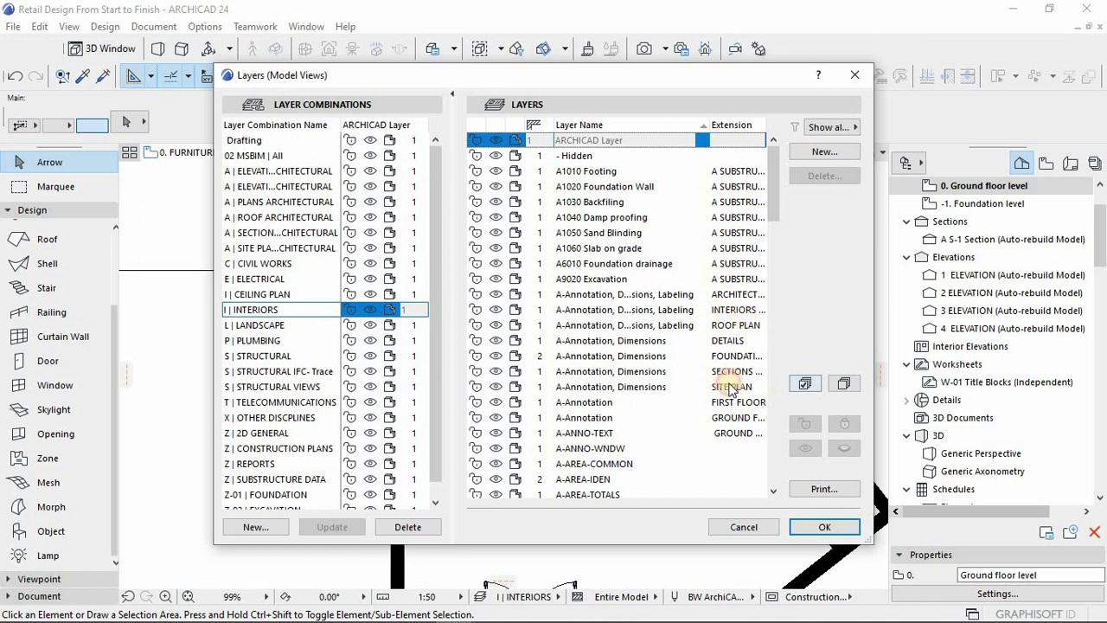
key(ctrl+a)
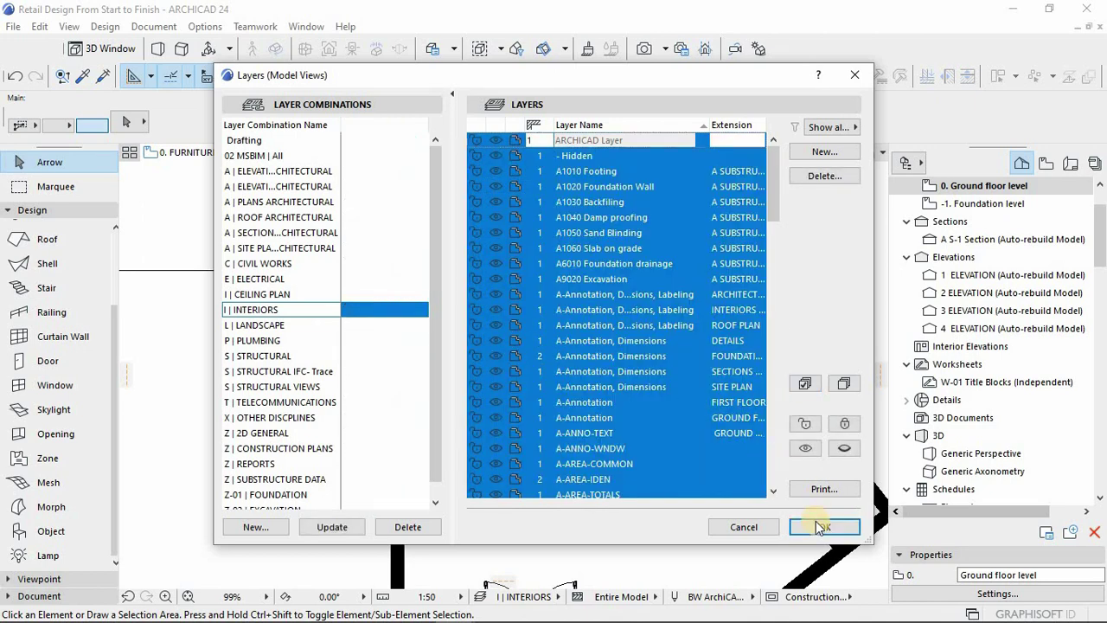
click(822, 527)
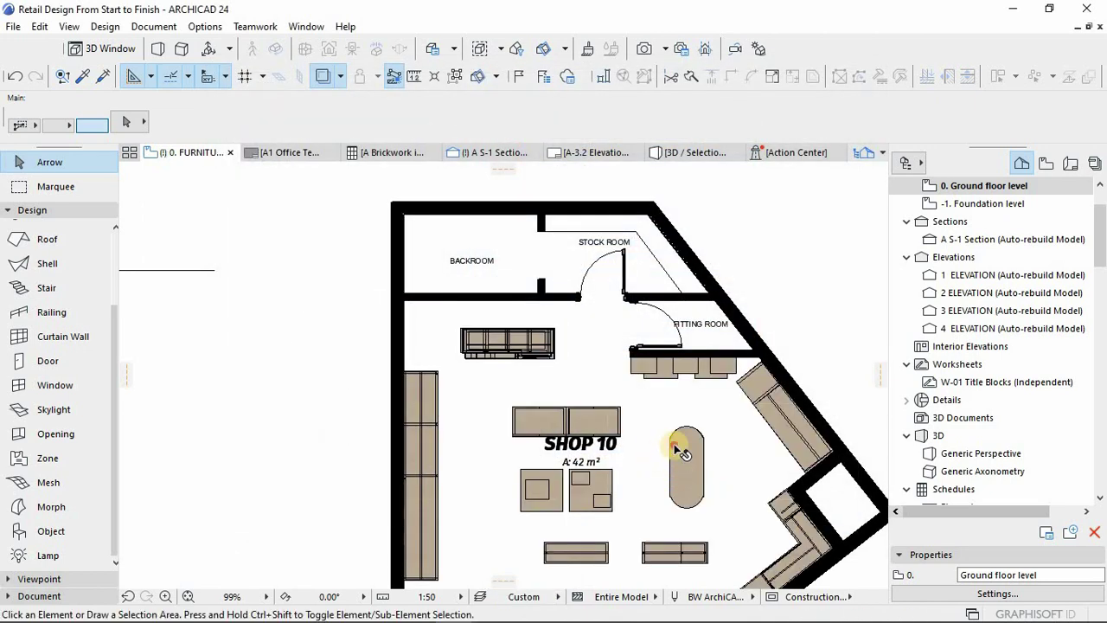
- Check the layers of the oval clothing display stand and the double accessory display
click(676, 445)
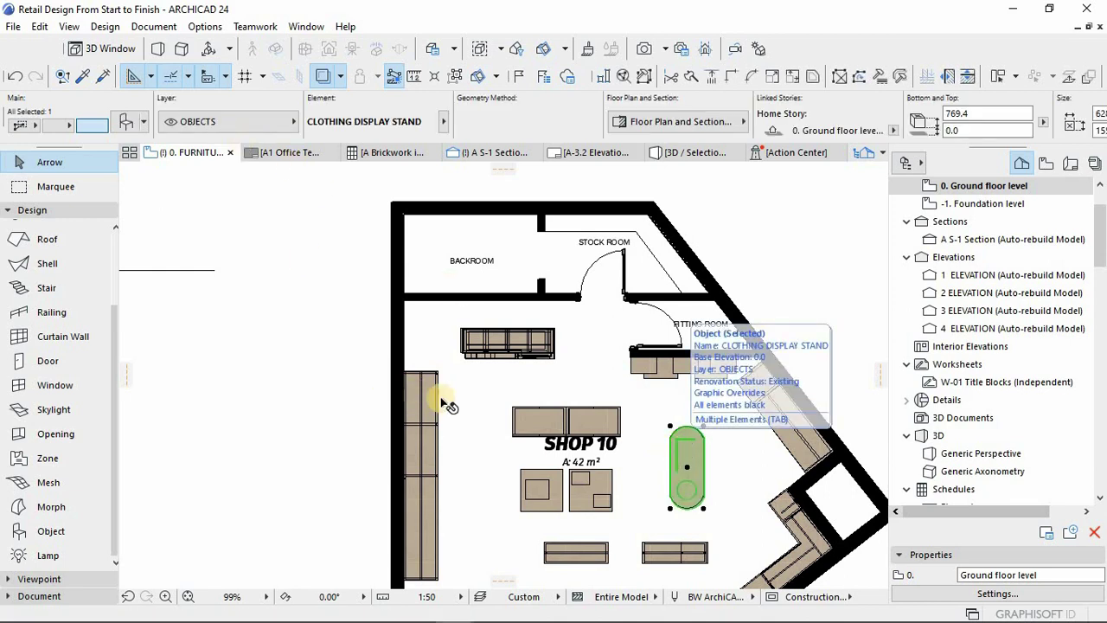
click(522, 421)
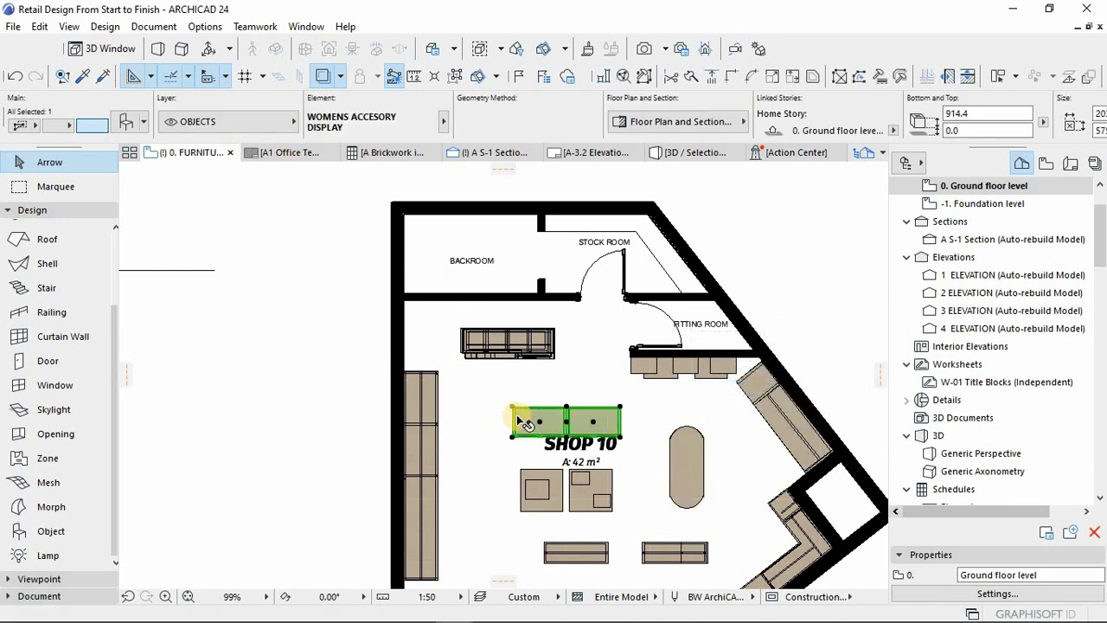
click(438, 416)
click(670, 503)
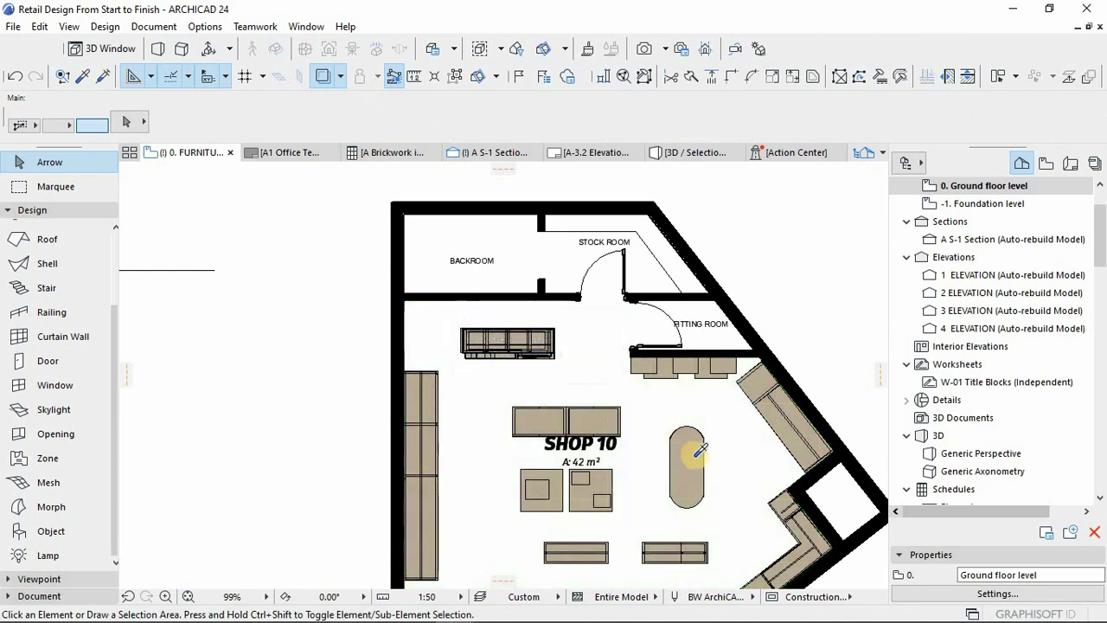
- Pick up the oval display stand's settings and update the I | INTERIORS layer combination so its OBJECTS layer is visible
alt+click(696, 455)
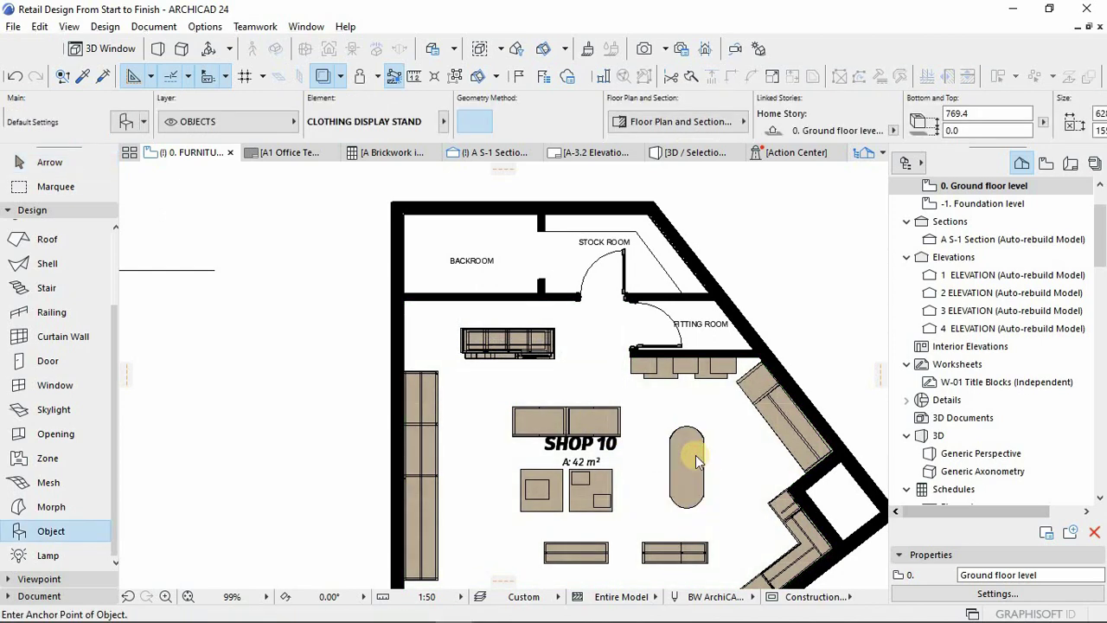
key(ctrl+l)
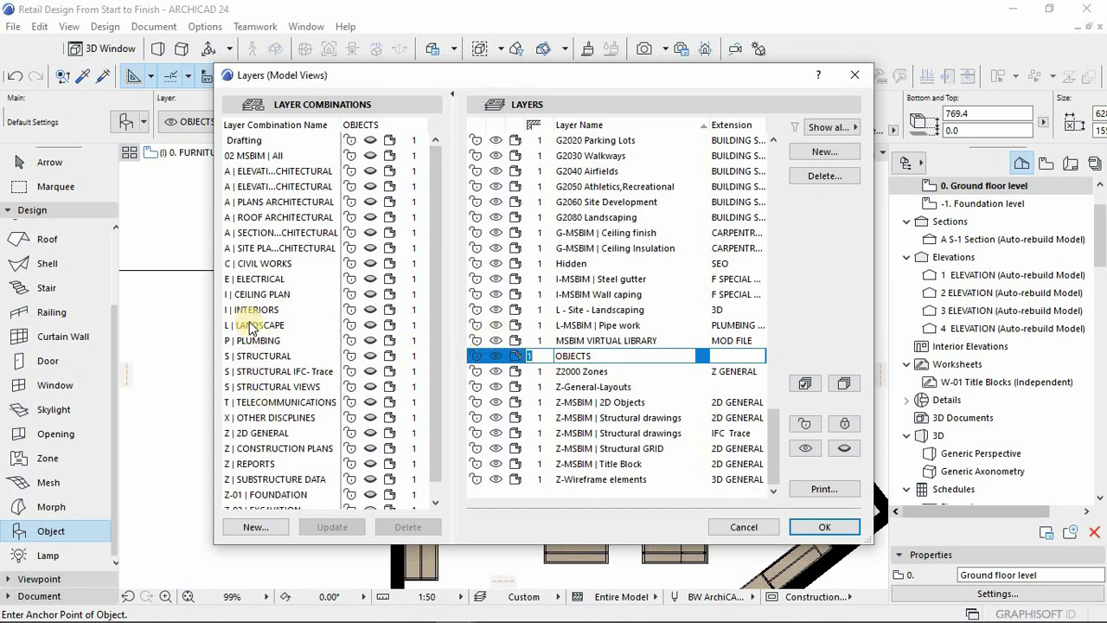
scroll(250, 327, down, 1)
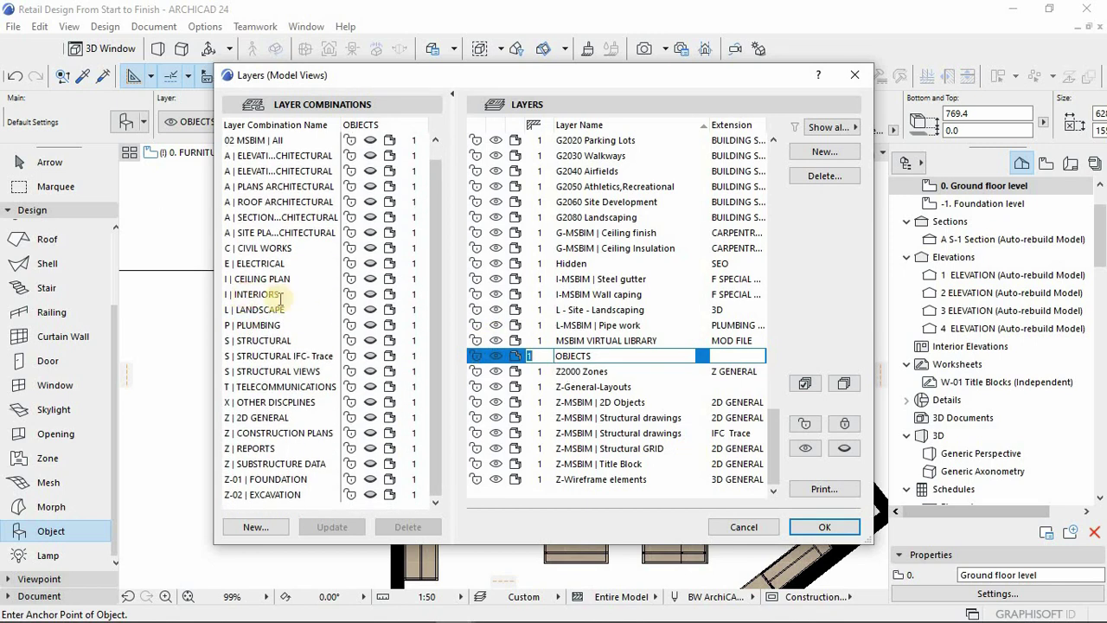
click(279, 297)
click(496, 357)
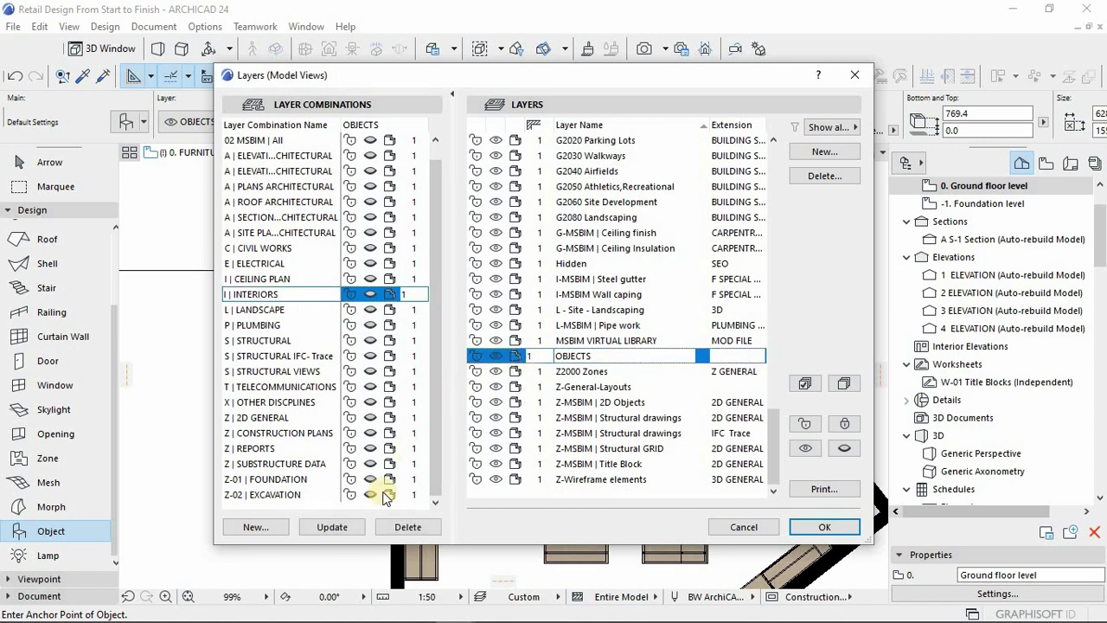
click(332, 526)
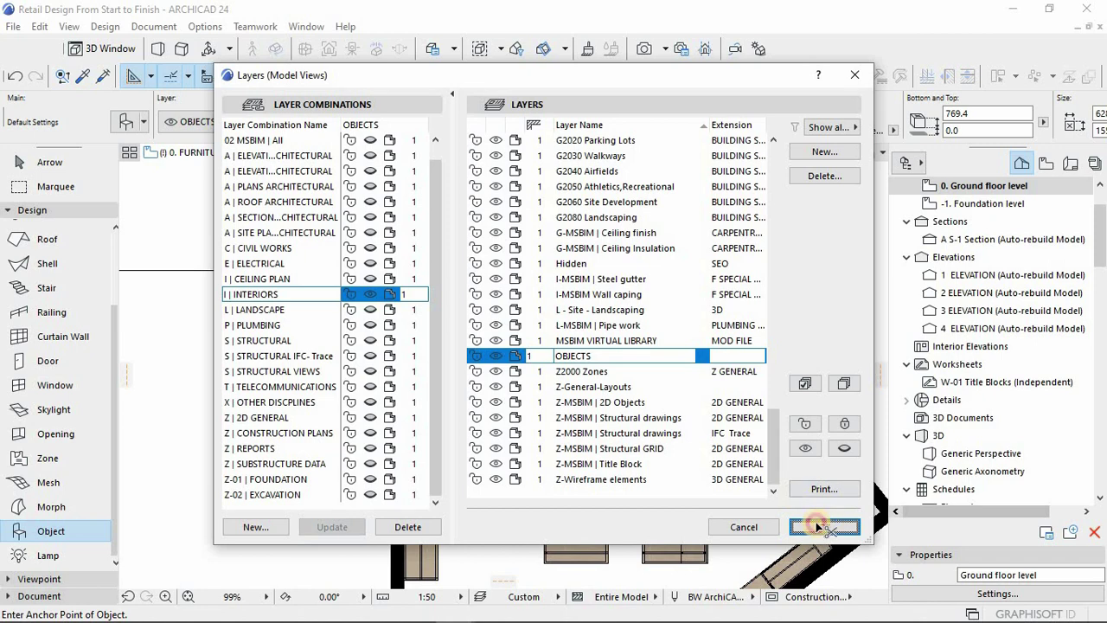
click(818, 527)
key(Escape)
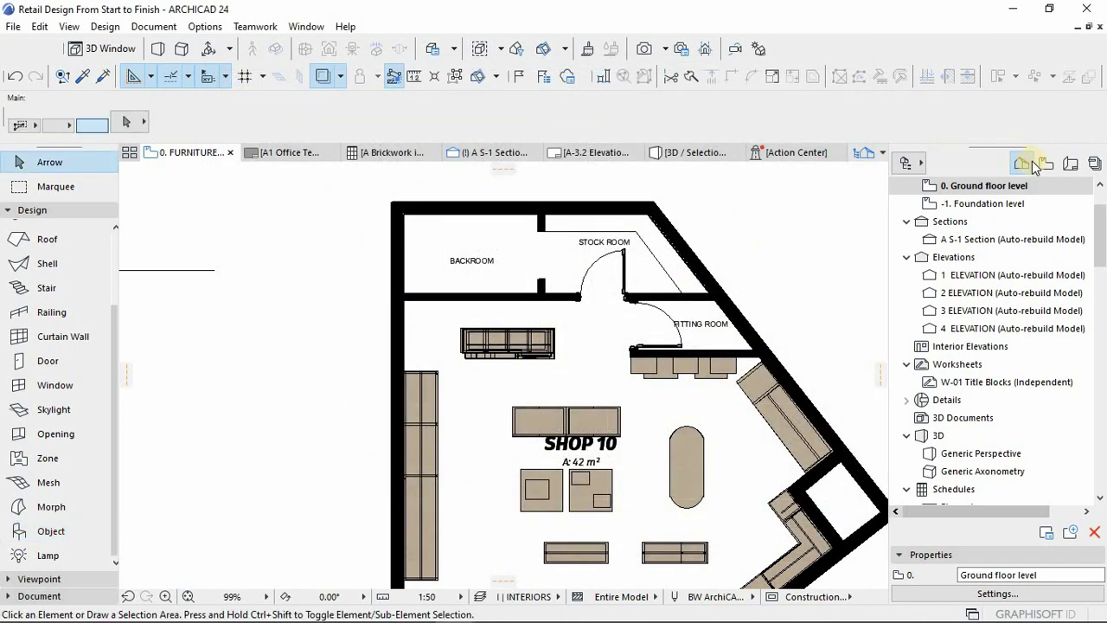
- Open the saved FURNITURE LAYOUT view from the view map to review the furnished plan
click(1045, 164)
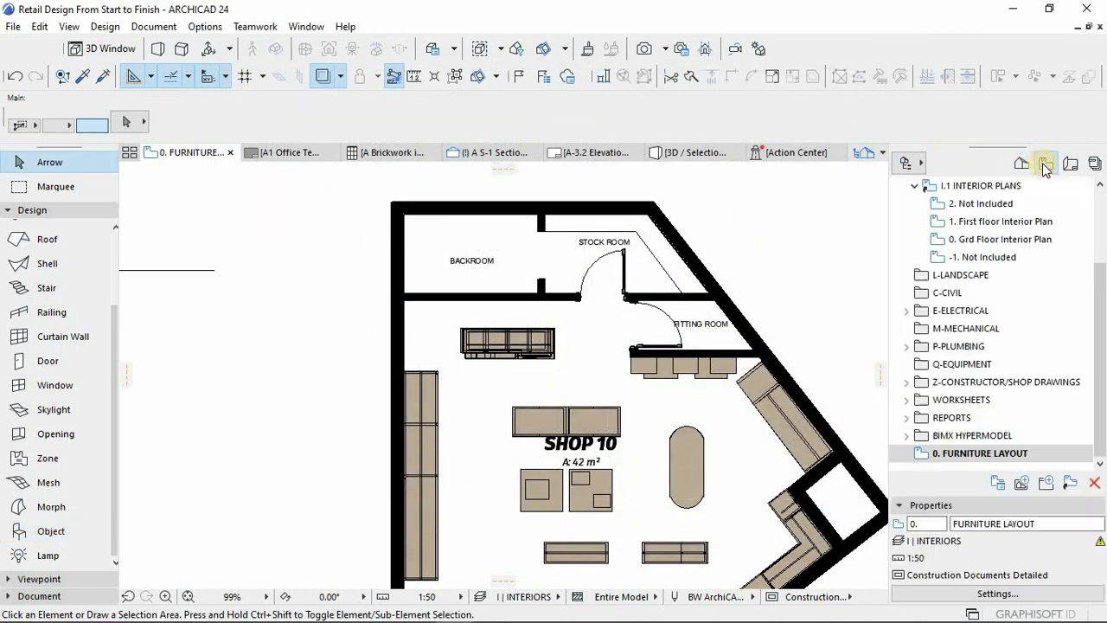
click(976, 454)
scroll(554, 372, down, 5)
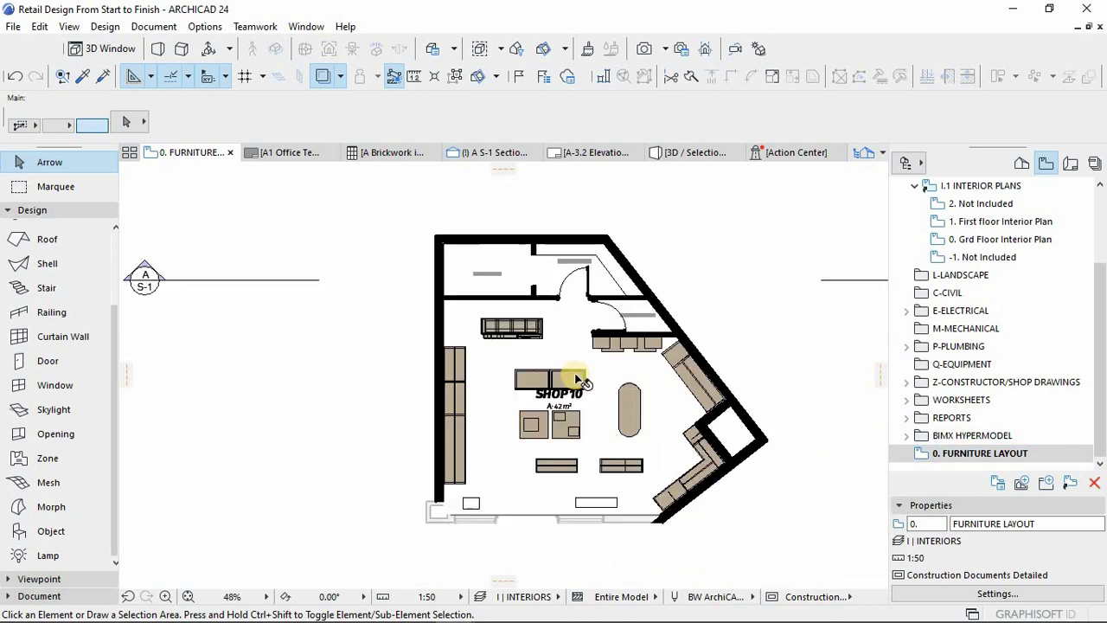
scroll(580, 363, up, 2)
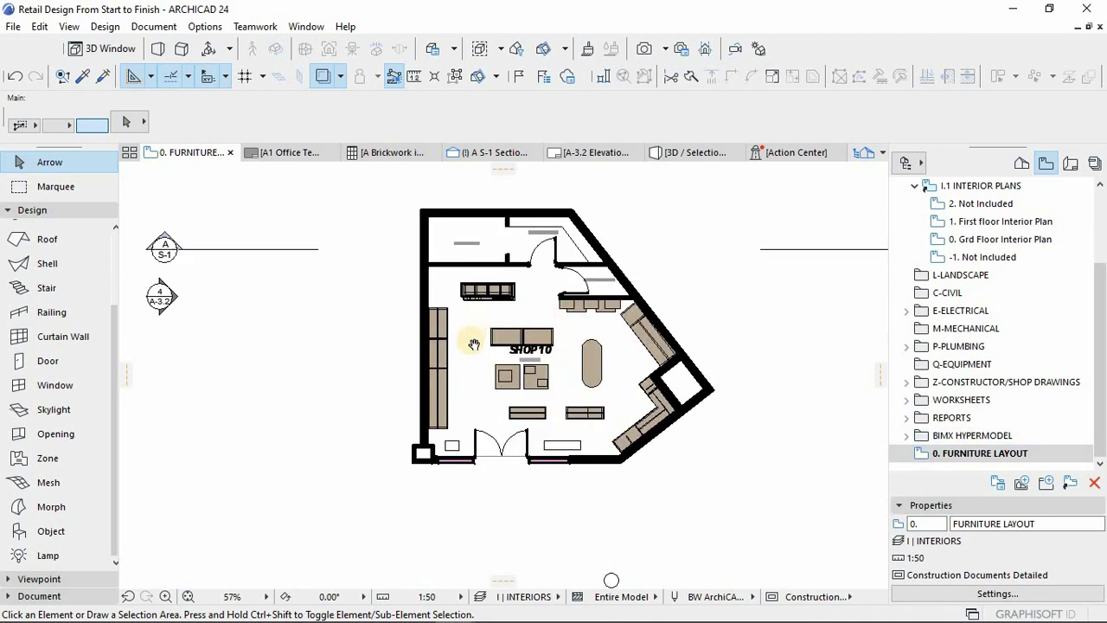
middle_drag(474, 344, 441, 375)
- Pick up the section marker's settings and update the I | INTERIORS layer combination so its A-MARKERS FLOOR PLAN layer is hidden
scroll(282, 299, down, 3)
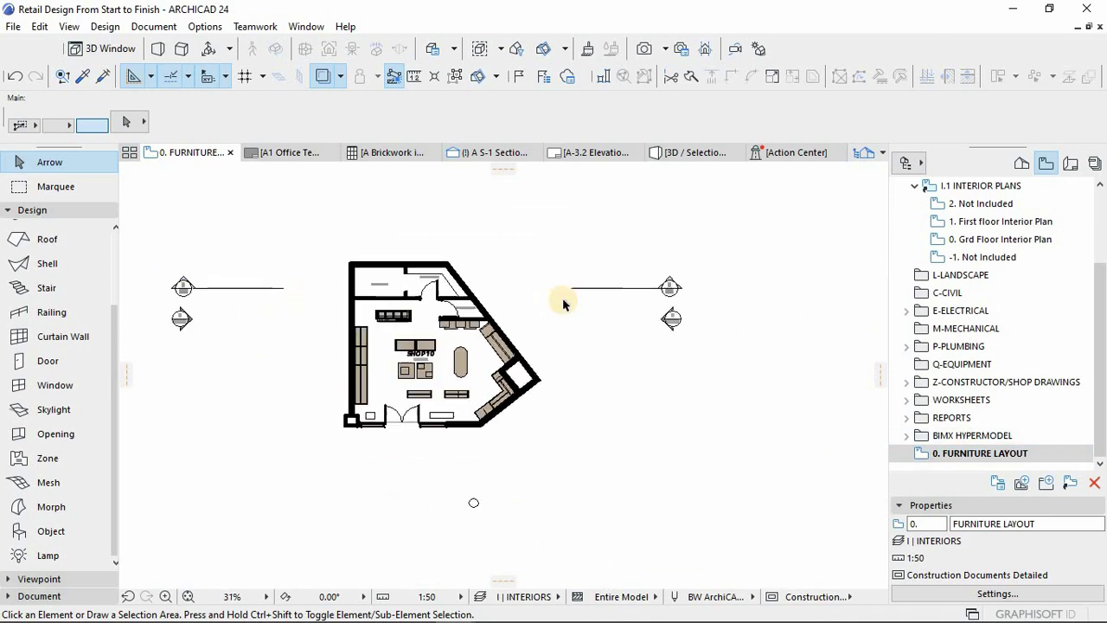
scroll(566, 297, down, 2)
alt+click(573, 288)
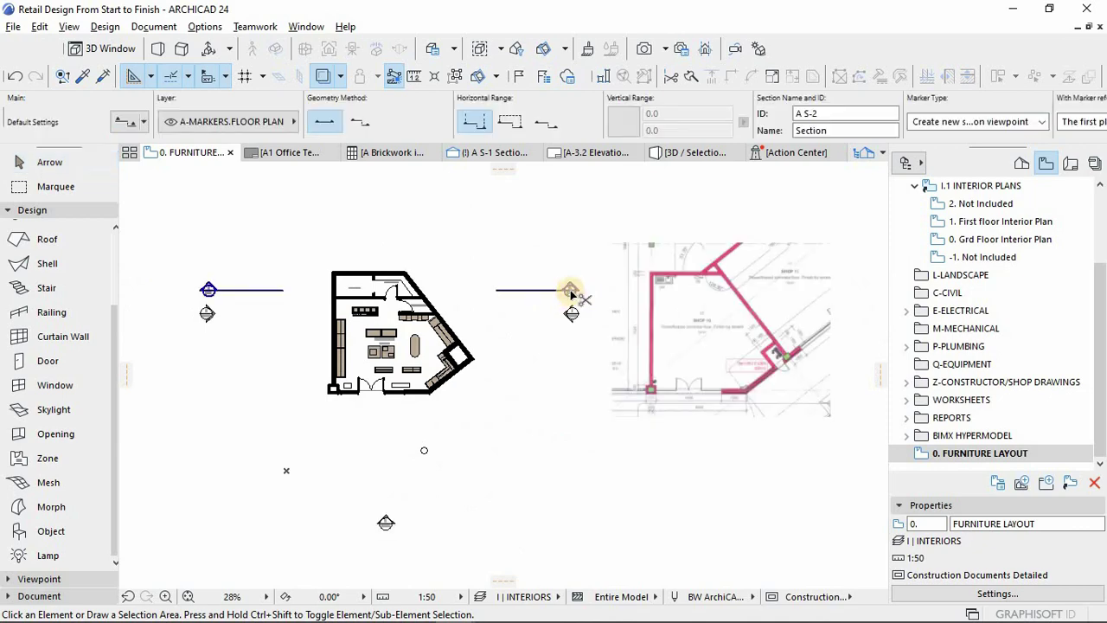
key(ctrl+shift+l)
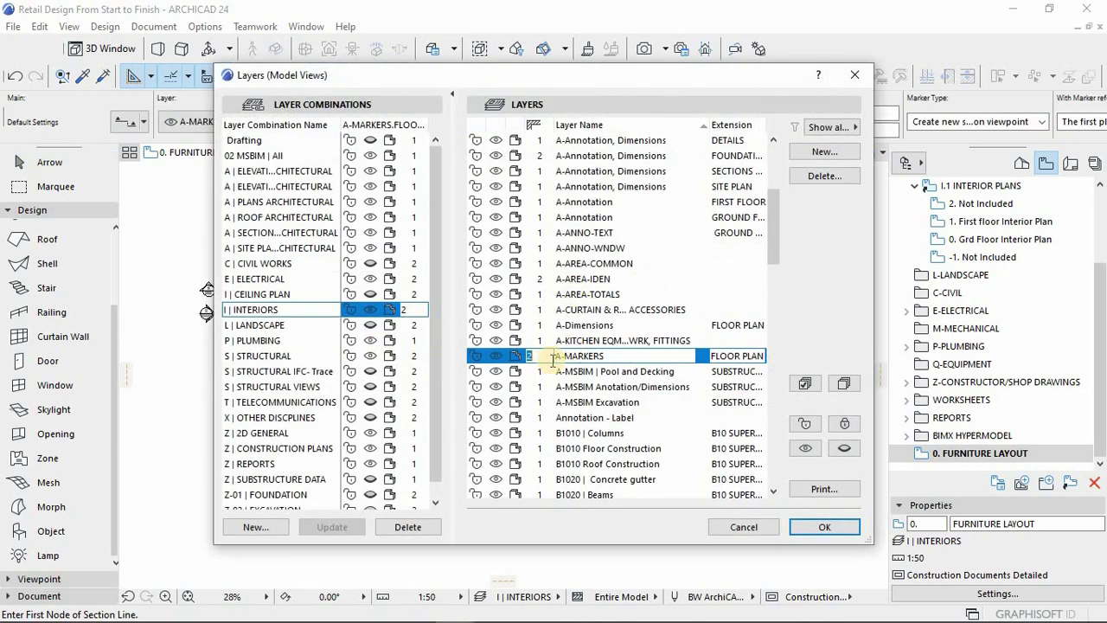
click(497, 356)
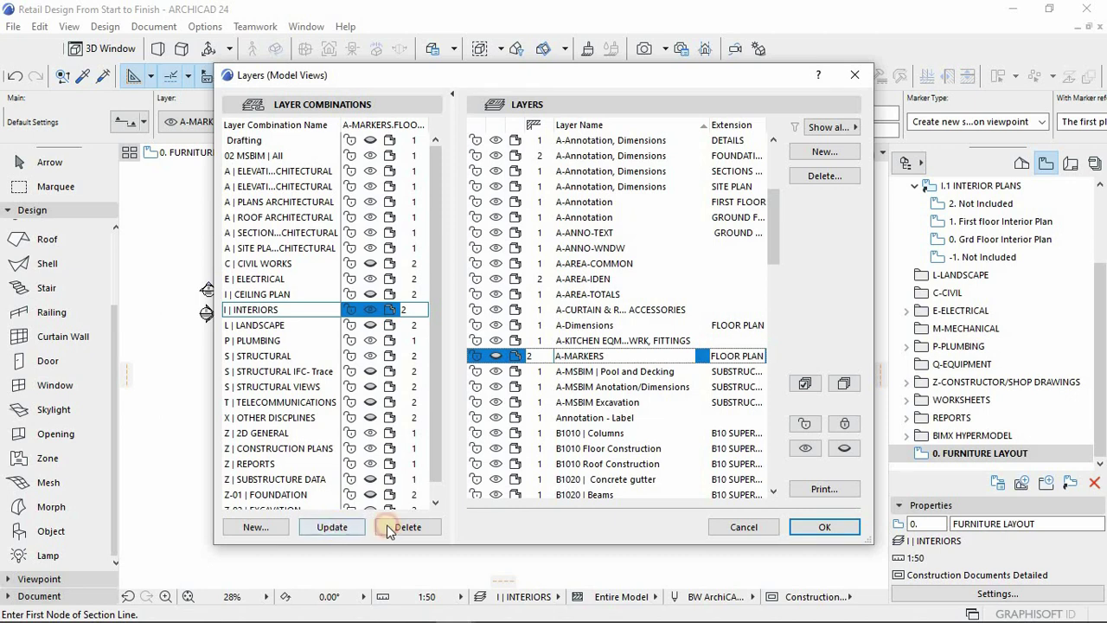
click(815, 530)
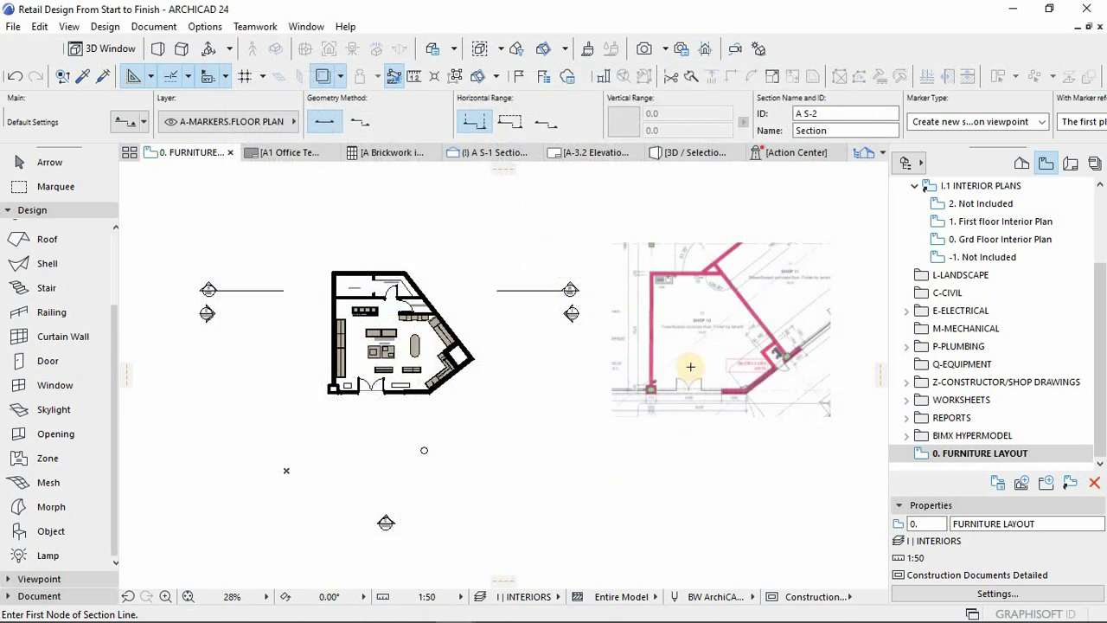
key(Escape)
- Select the imported ground floor drawing beside the shop and update the I | INTERIORS layer combination with its Z-General-Layouts layer hidden
click(694, 348)
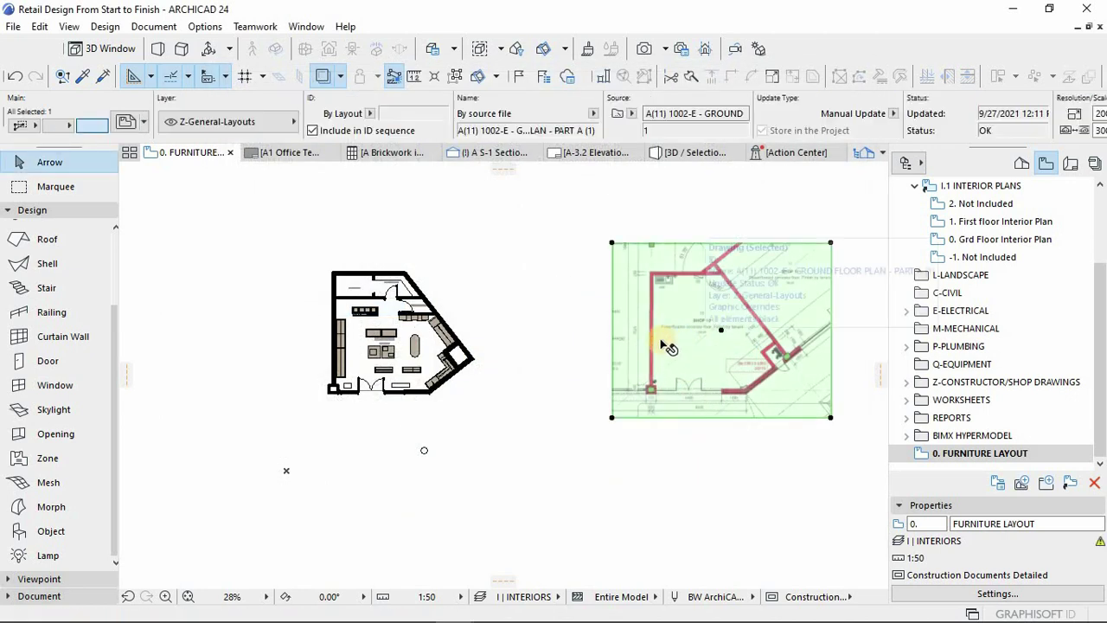
click(687, 322)
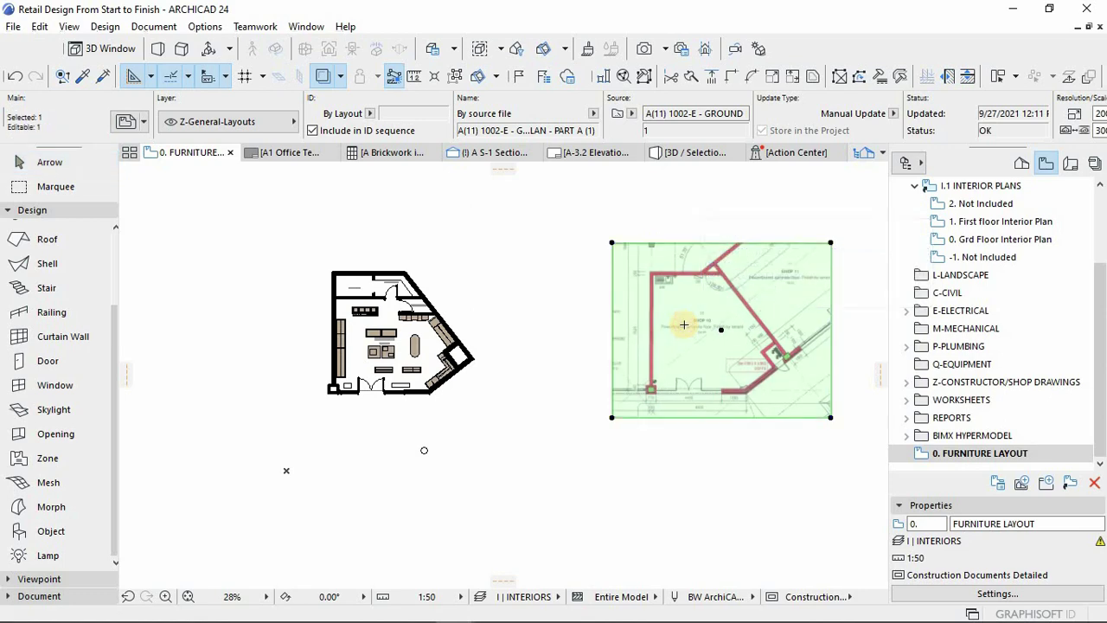
key(ctrl+l)
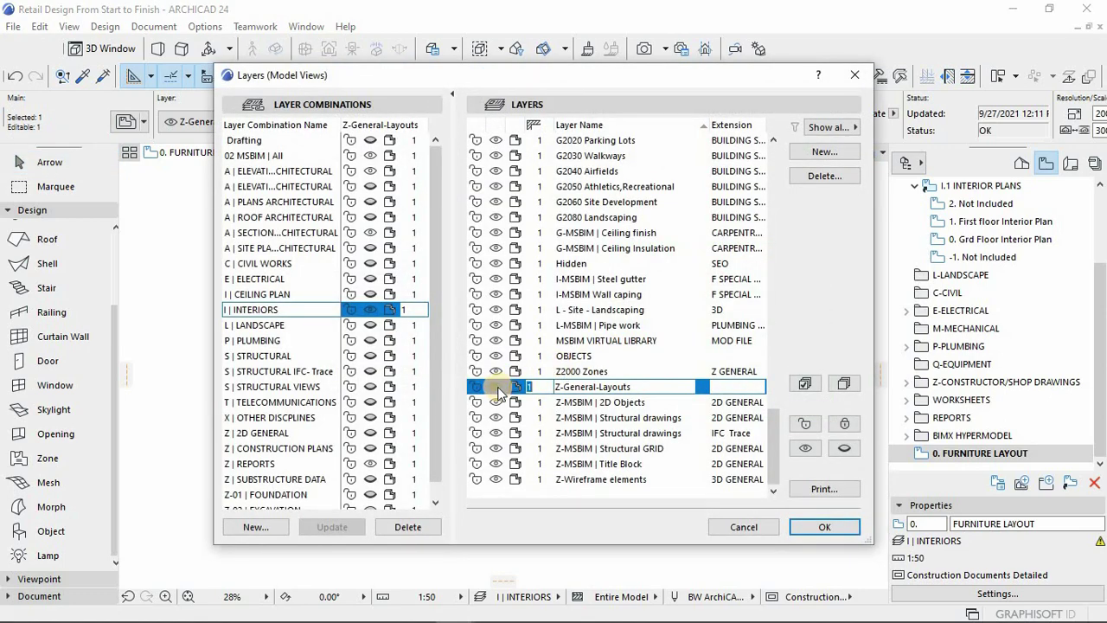
click(350, 525)
click(807, 532)
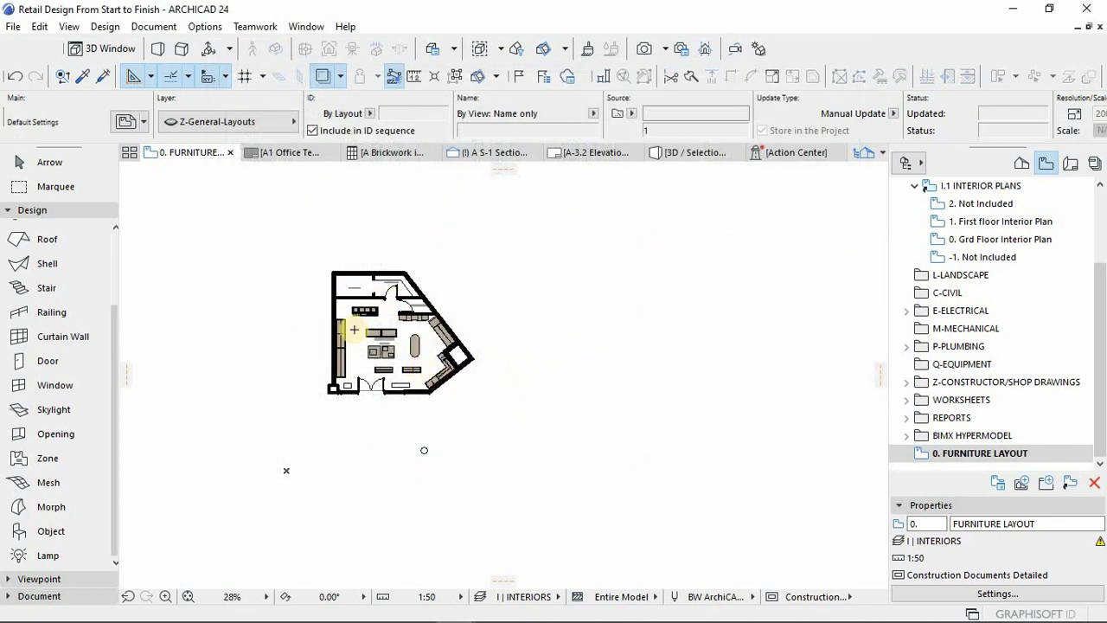
- Move the stray circle below the shop into the gap between the oval display stand and the angled wall displays
scroll(415, 432, up, 3)
click(435, 463)
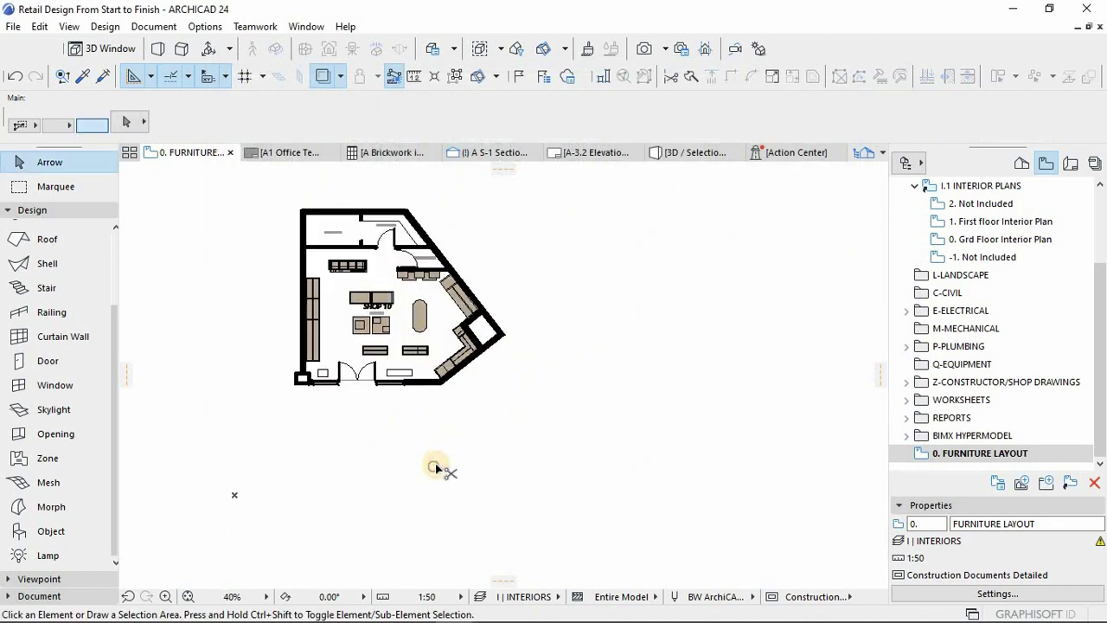
scroll(439, 314, up, 5)
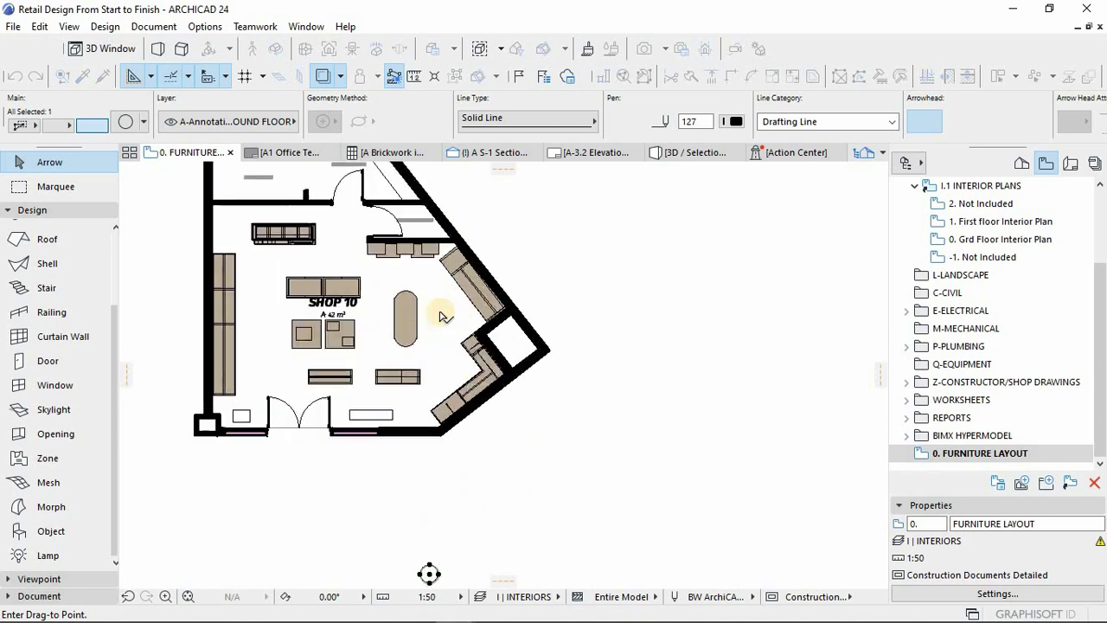
click(442, 326)
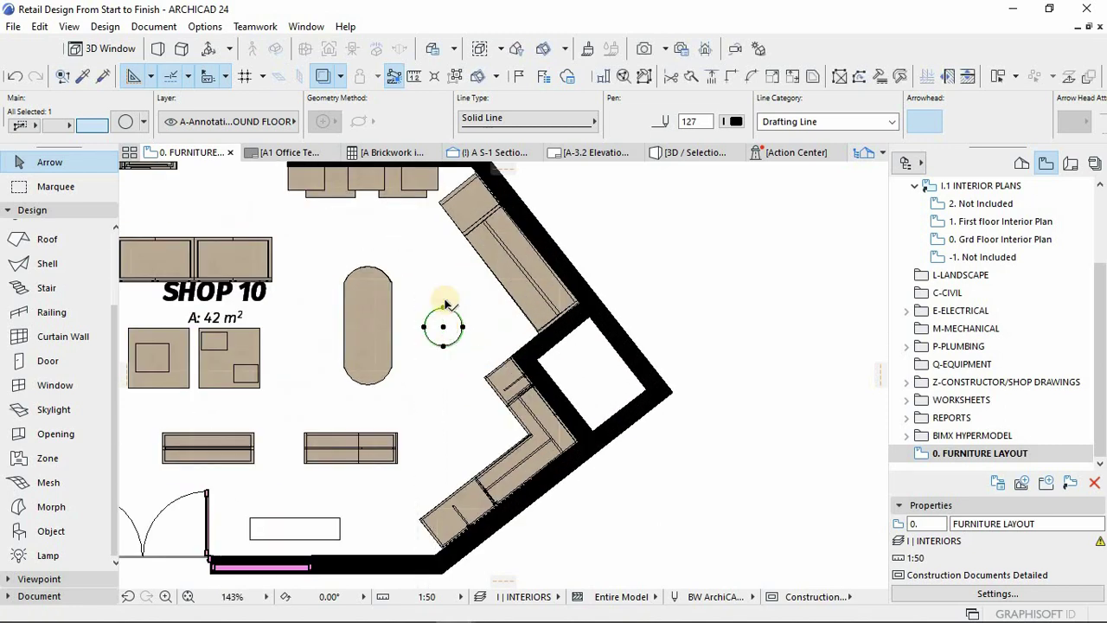
click(450, 290)
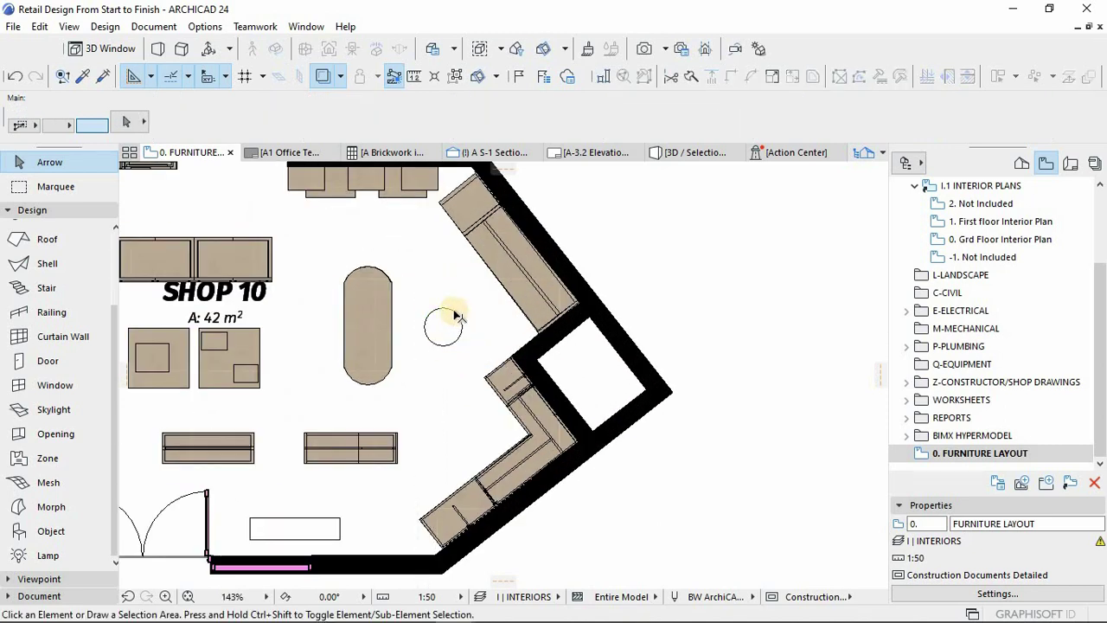
- Nudge the circle beside the oval display stand slightly toward the rear of the shop
middle_drag(446, 275, 462, 310)
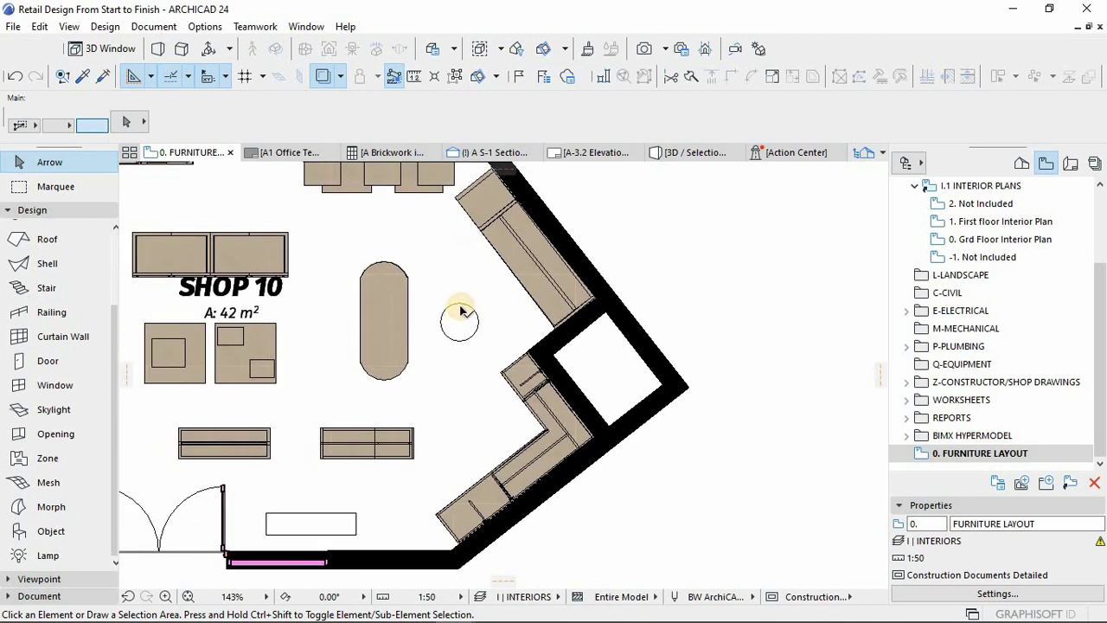
click(461, 310)
click(459, 322)
click(460, 324)
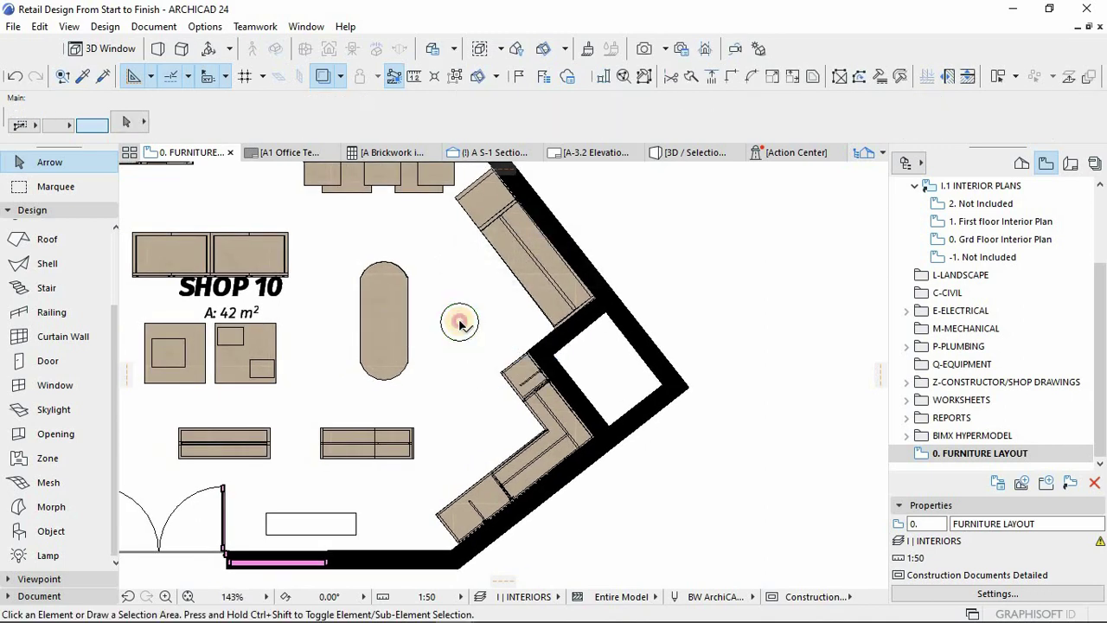
click(461, 322)
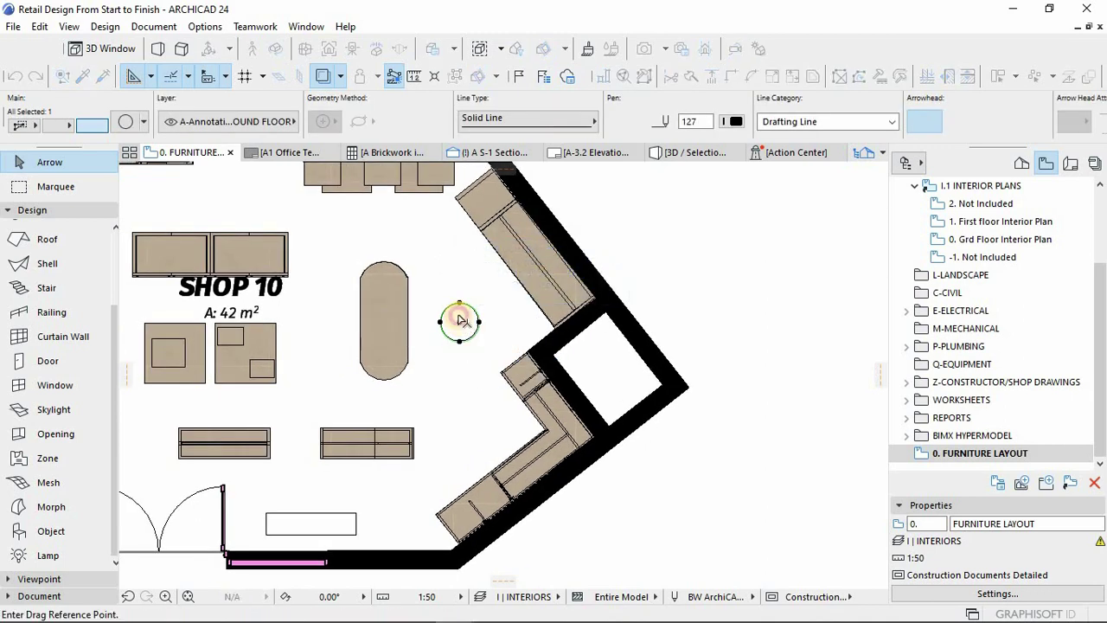
click(519, 310)
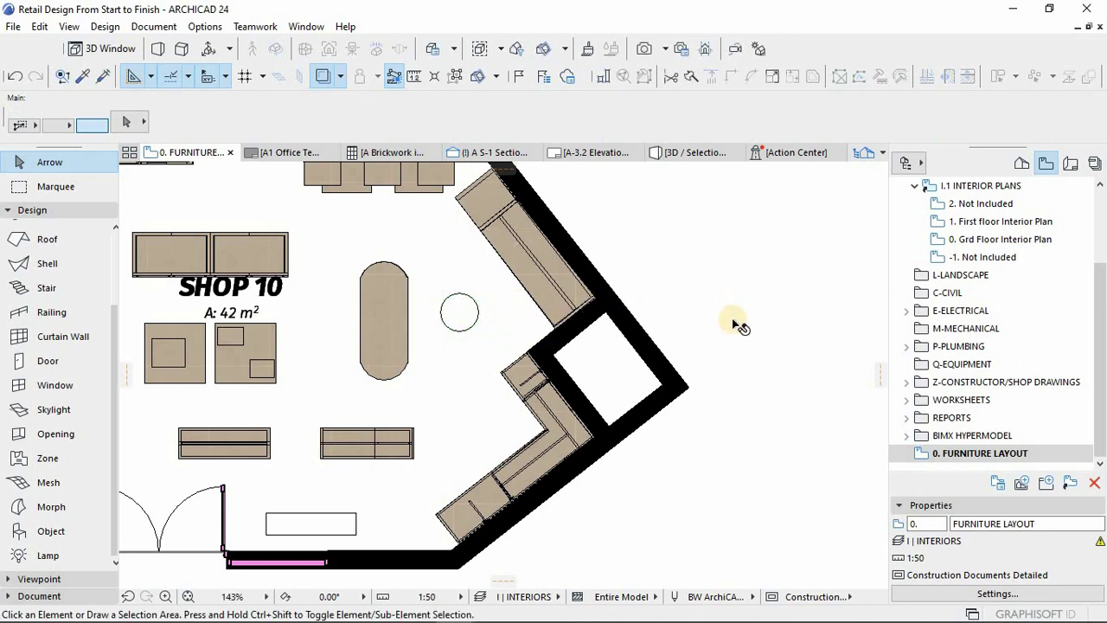
- Move the FURNITURE LAYOUT view into the I-INTERIORS folder of the view map
scroll(663, 343, down, 5)
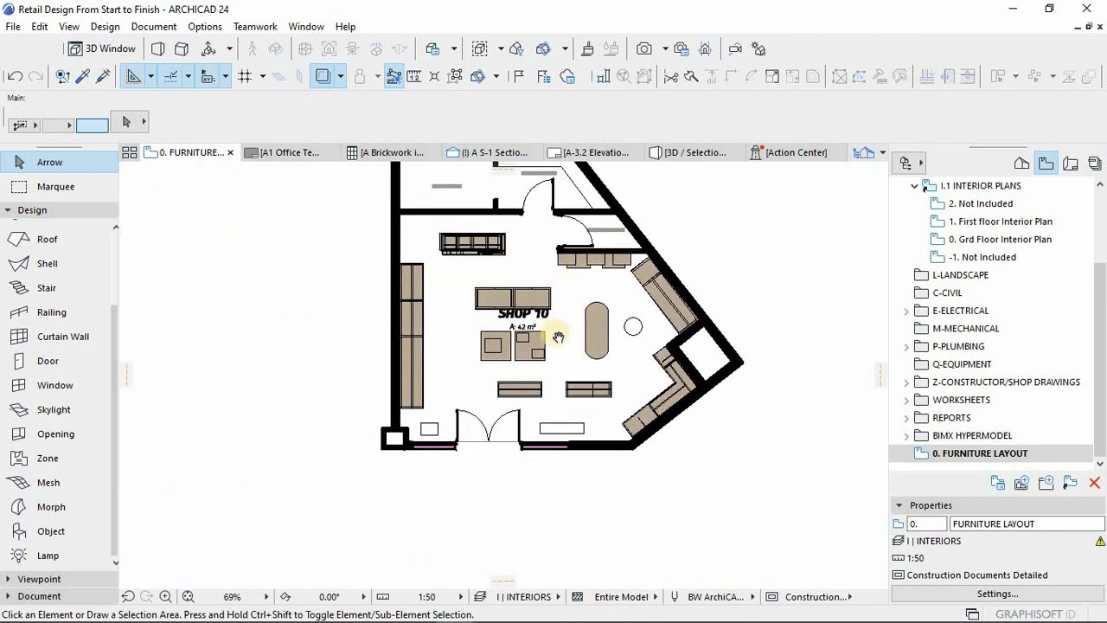
middle_drag(558, 338, 548, 403)
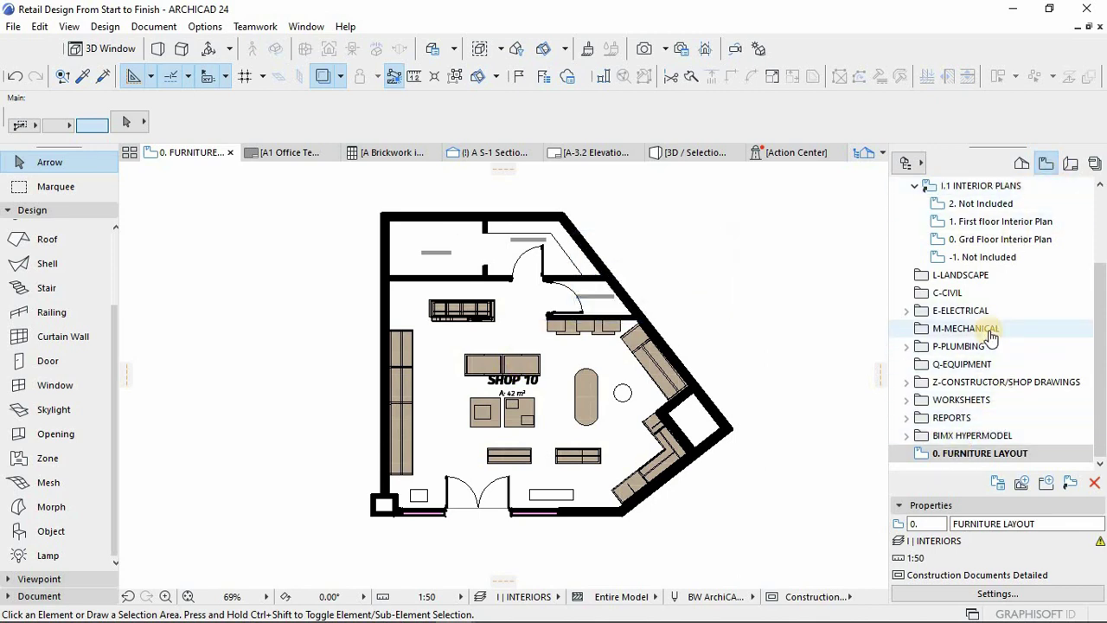
scroll(986, 333, up, 3)
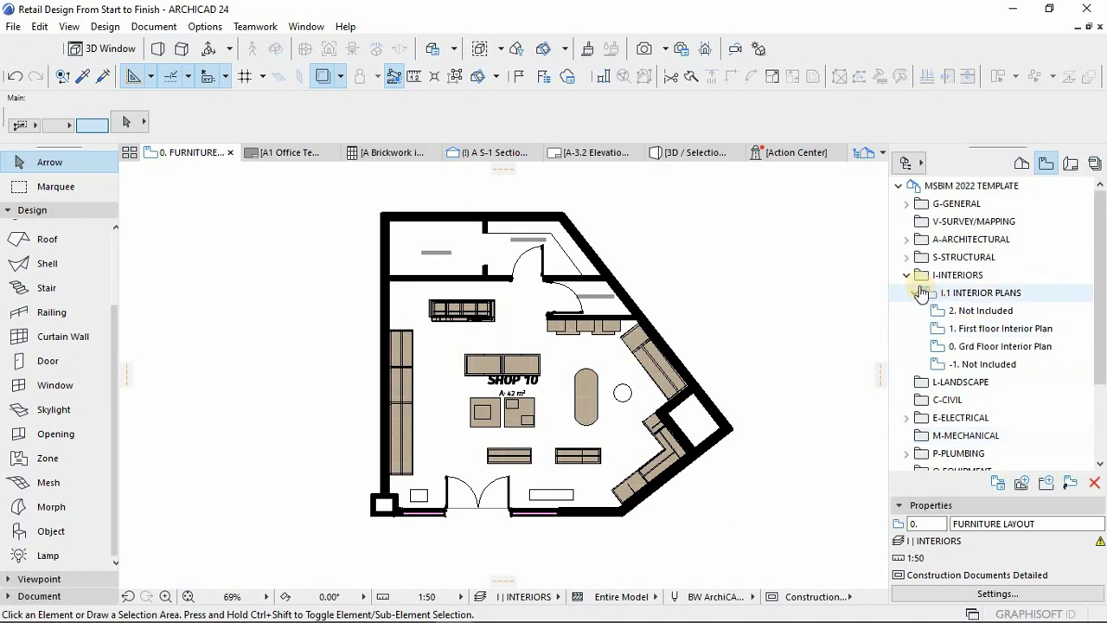
click(906, 275)
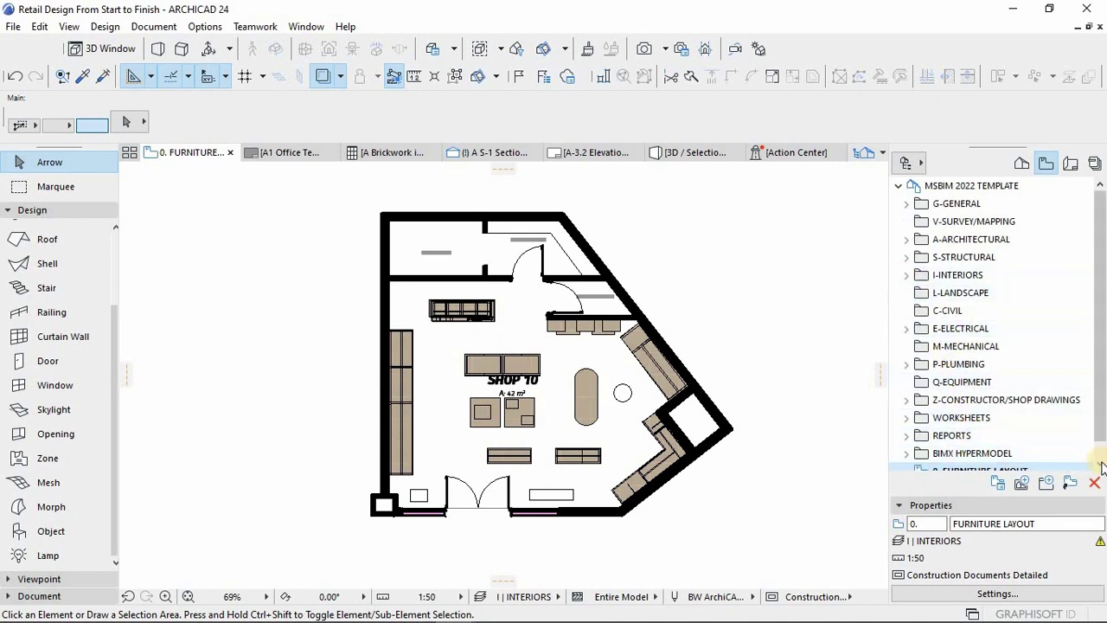
click(1101, 463)
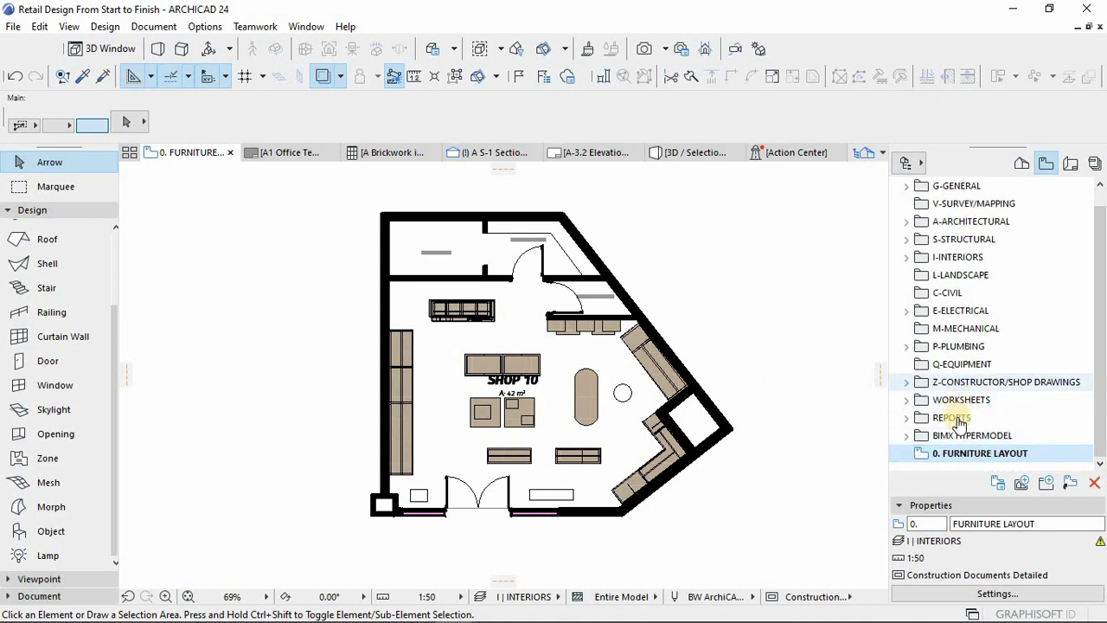
click(969, 454)
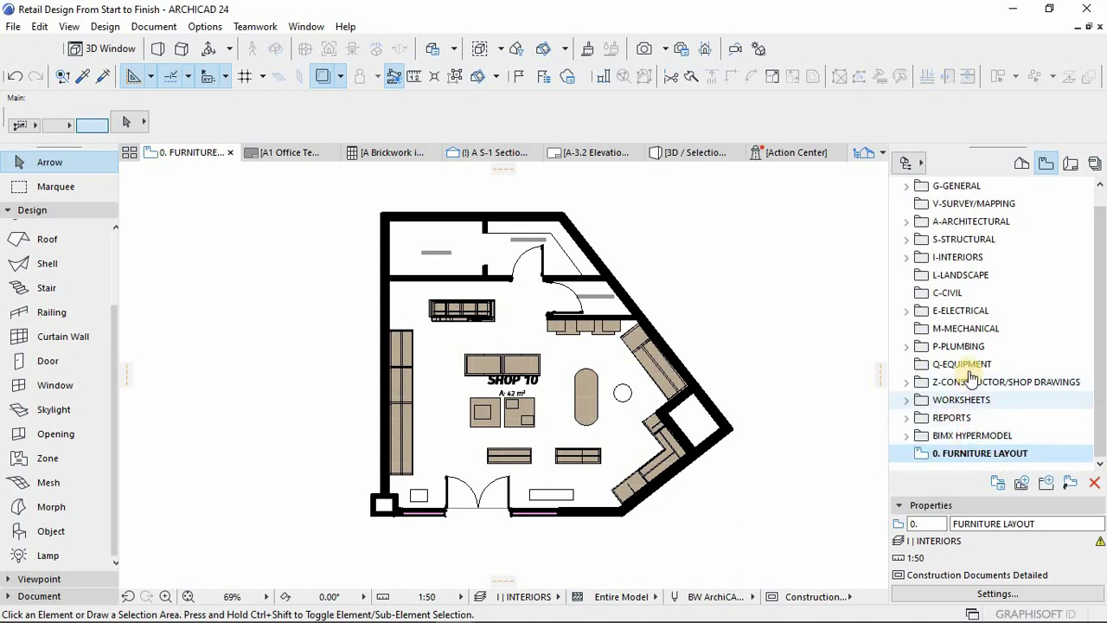
drag(962, 365, 962, 264)
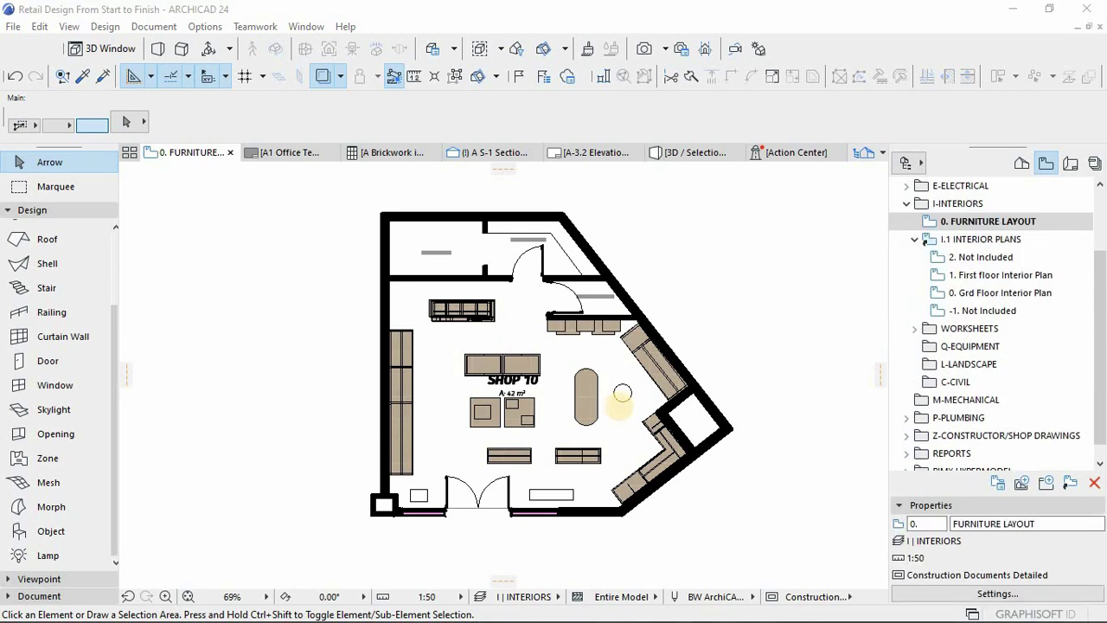
- Extend the SHOP 10 zone so it also covers the backroom, stock room and fitting room
scroll(579, 387, up, 4)
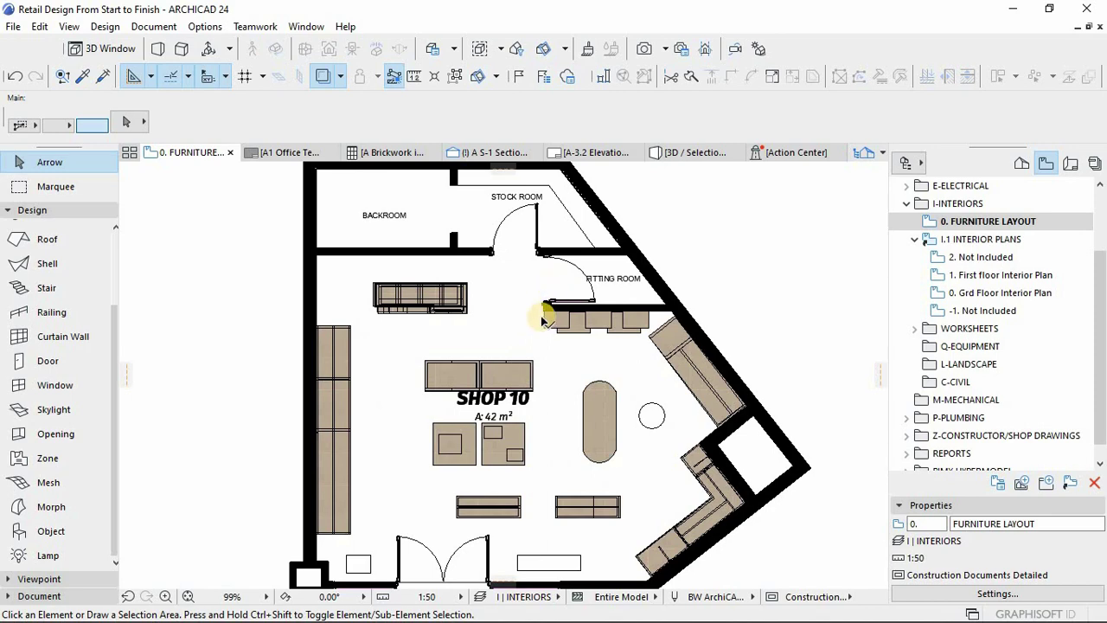
scroll(575, 290, down, 2)
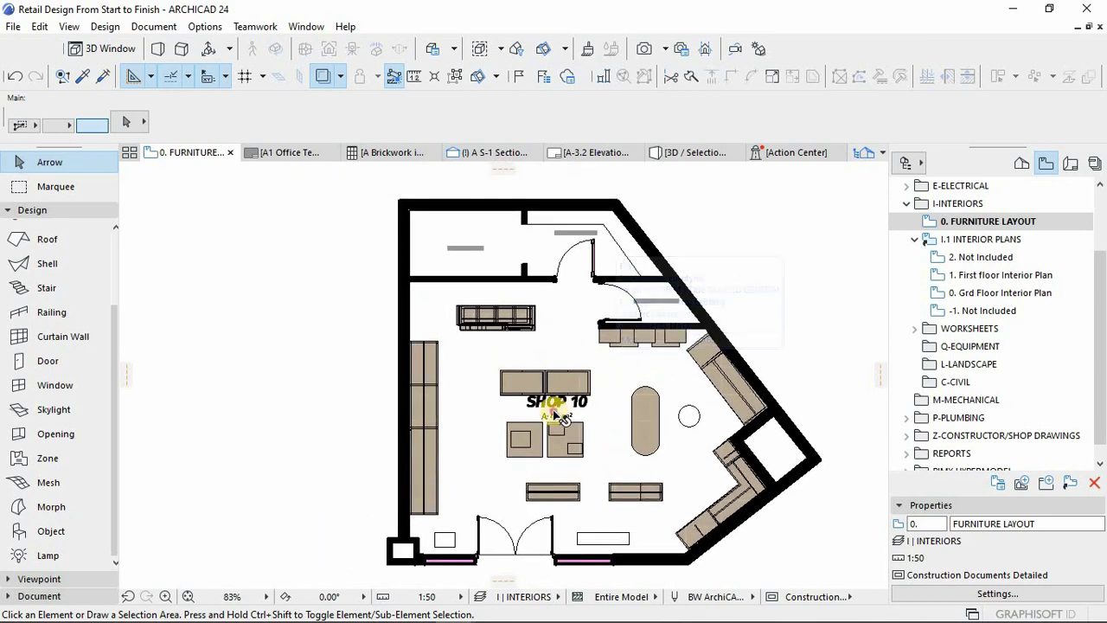
click(558, 418)
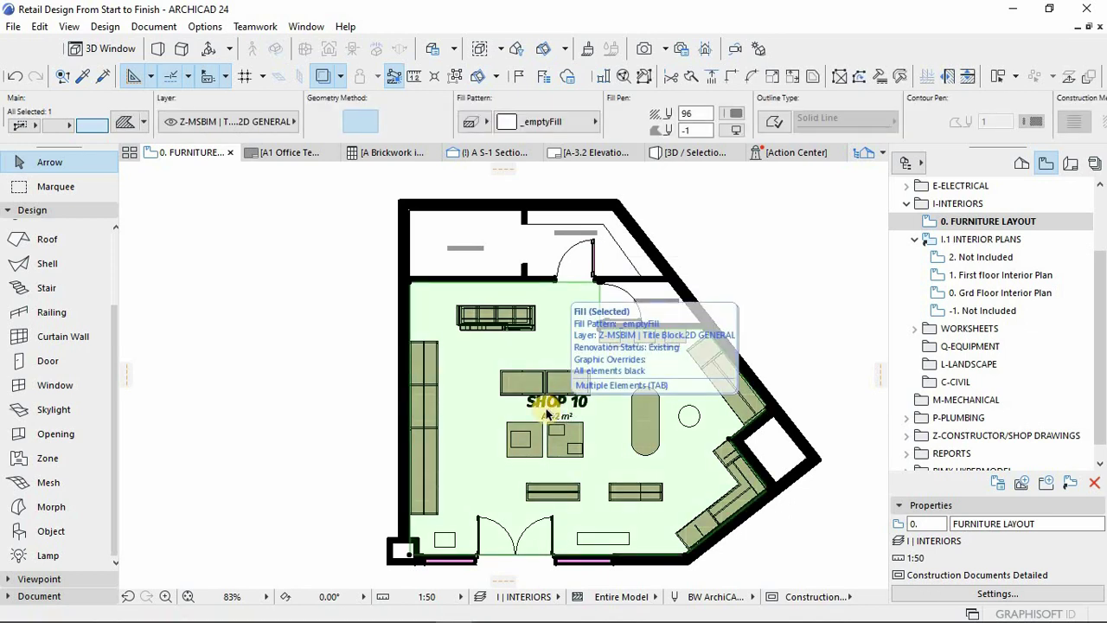
click(546, 415)
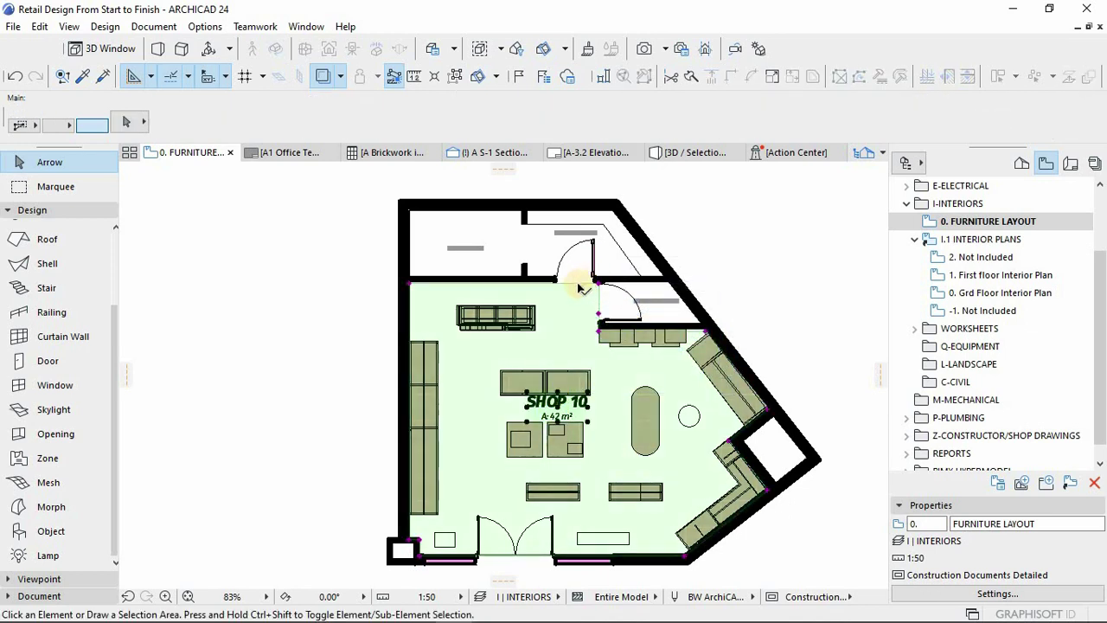
key(Escape)
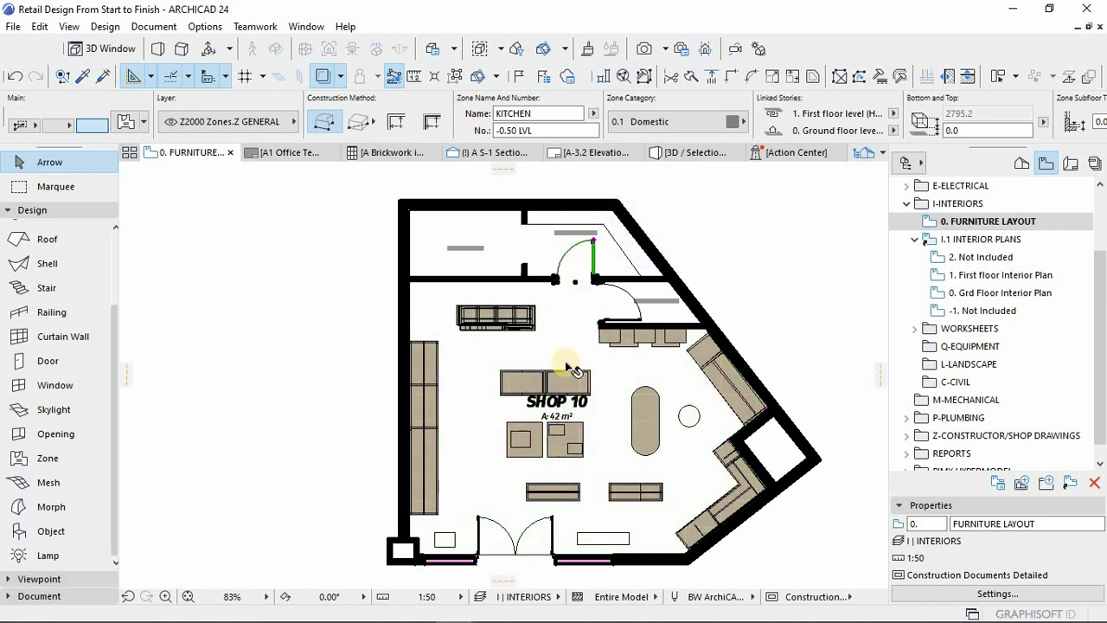
click(569, 417)
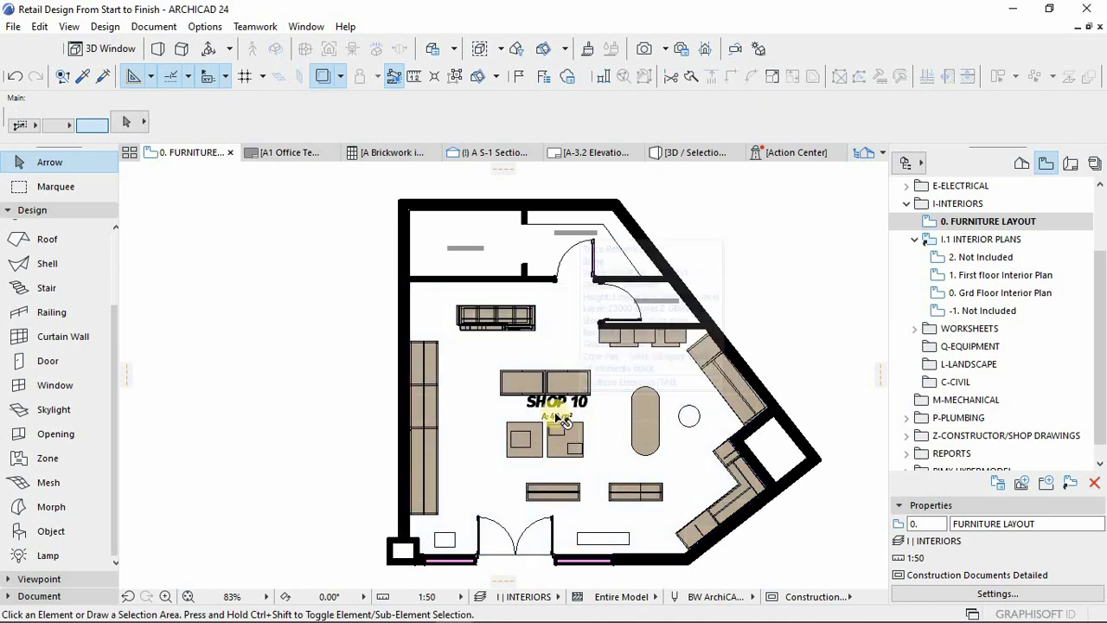
scroll(571, 433, up, 2)
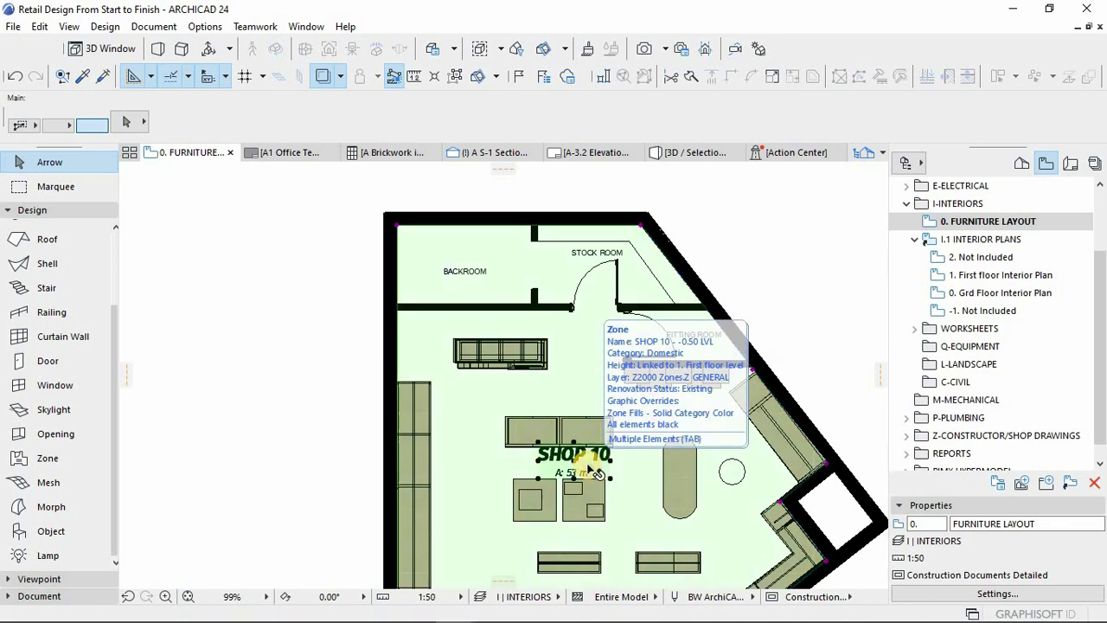
click(552, 383)
scroll(558, 341, down, 5)
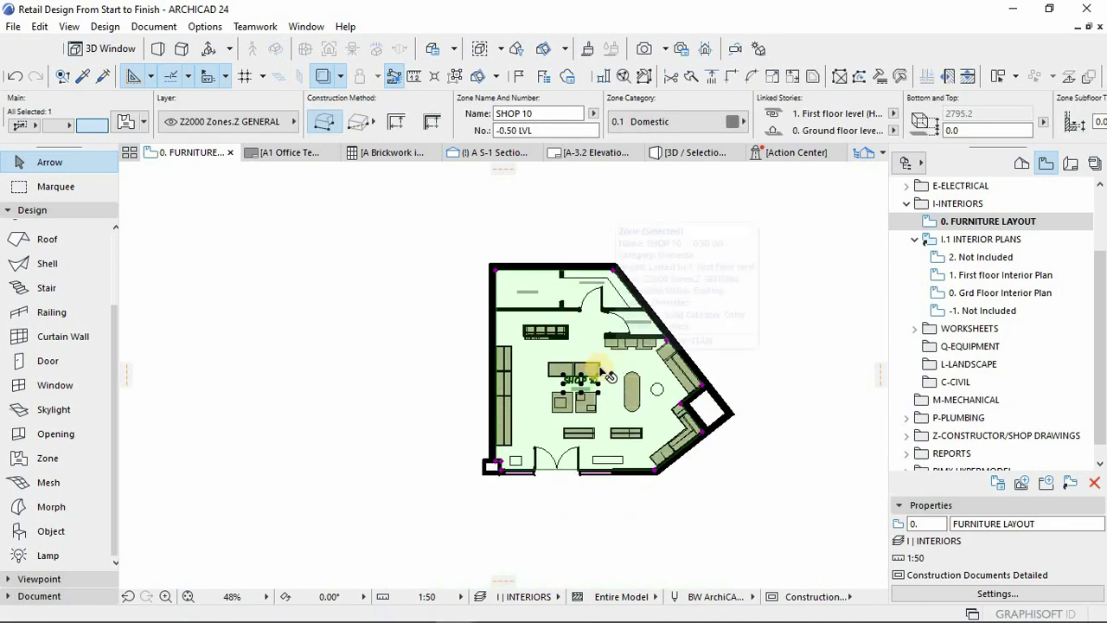
- Start creating room accessories for the SHOP 10 zone with the Interior Wizard and open the ceiling accessory selection
scroll(600, 369, up, 1)
scroll(603, 372, up, 1)
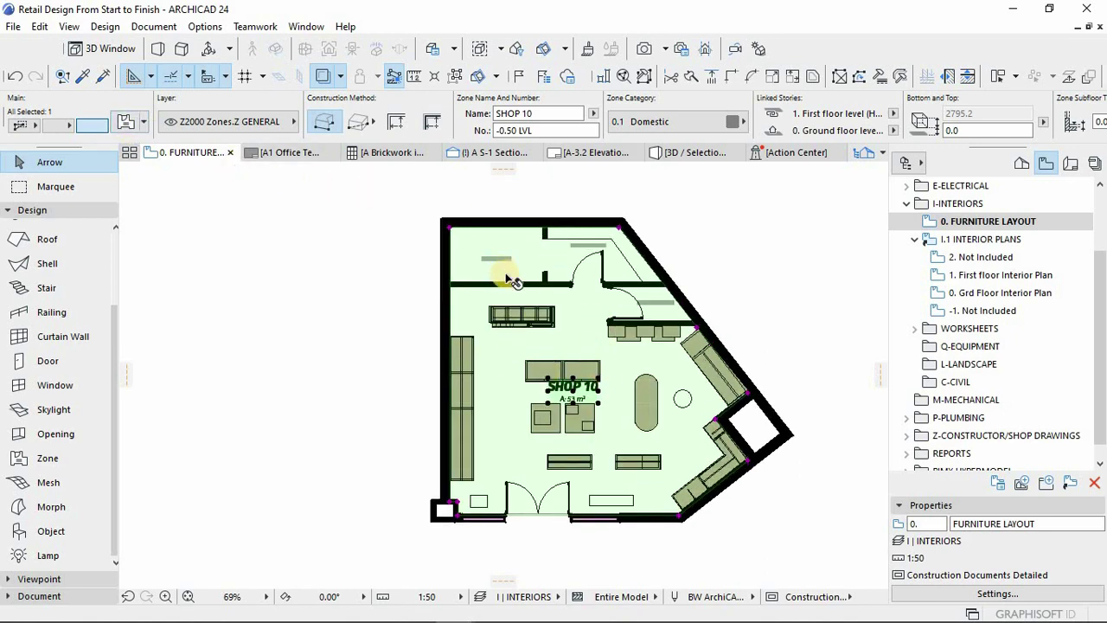
click(101, 29)
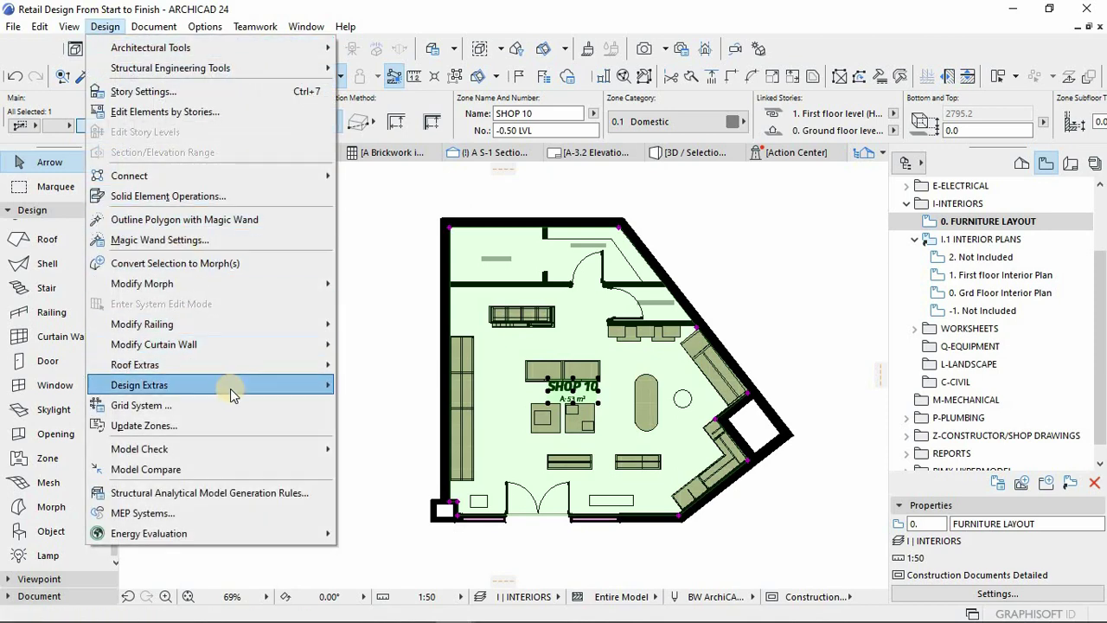
mouse_move(232, 395)
mouse_move(467, 405)
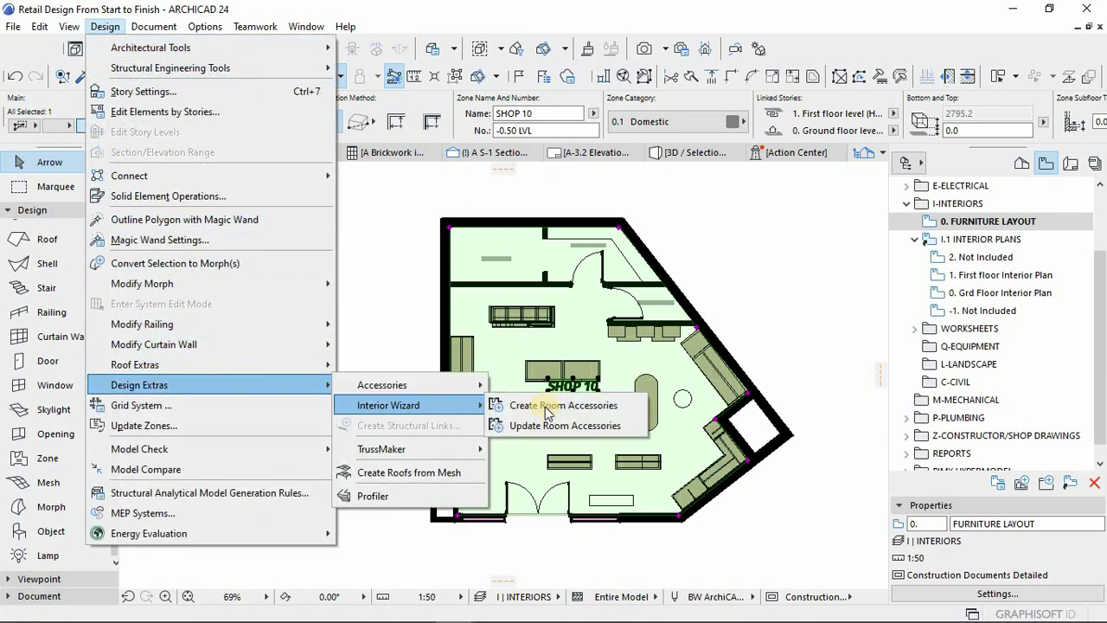
click(564, 407)
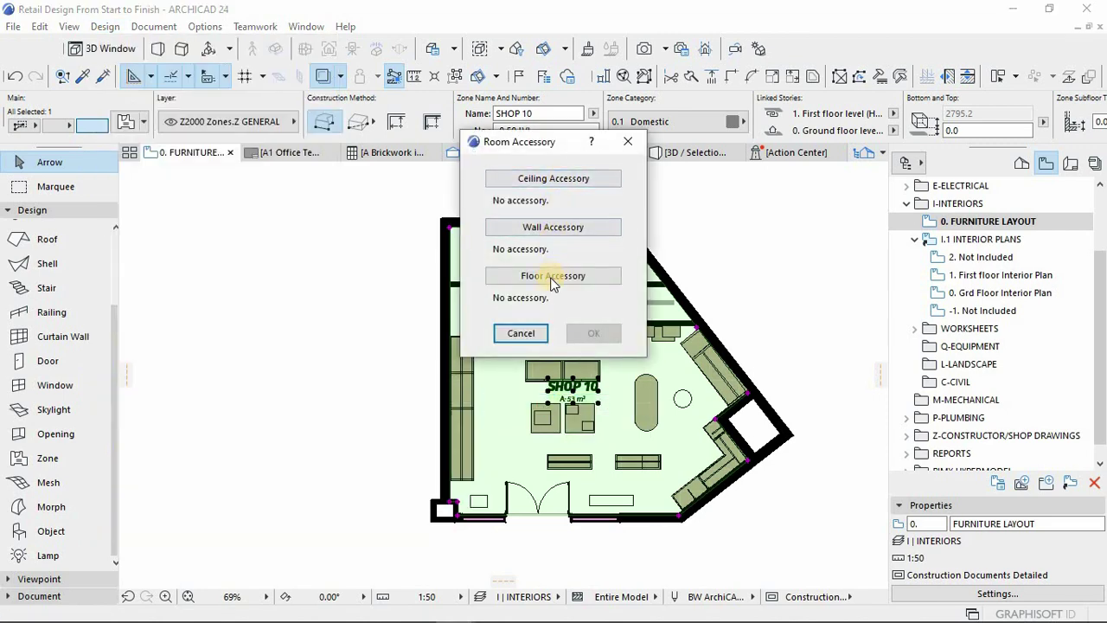
click(558, 182)
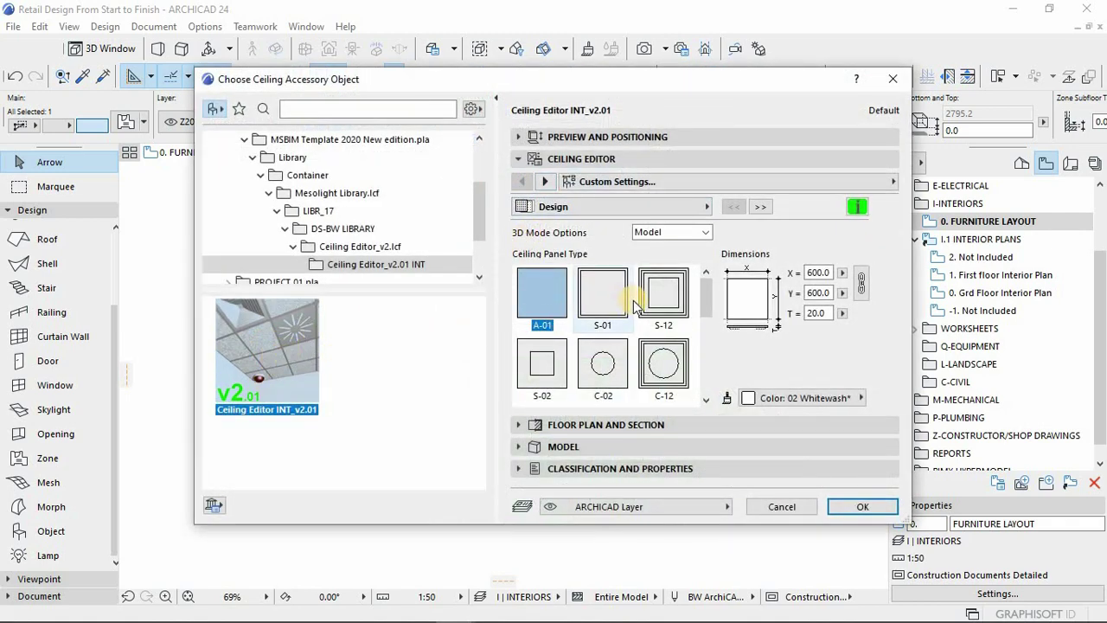
- Examine the Ceiling Editor's panel types and its edge, editing tool and accessory settings
scroll(656, 346, down, 5)
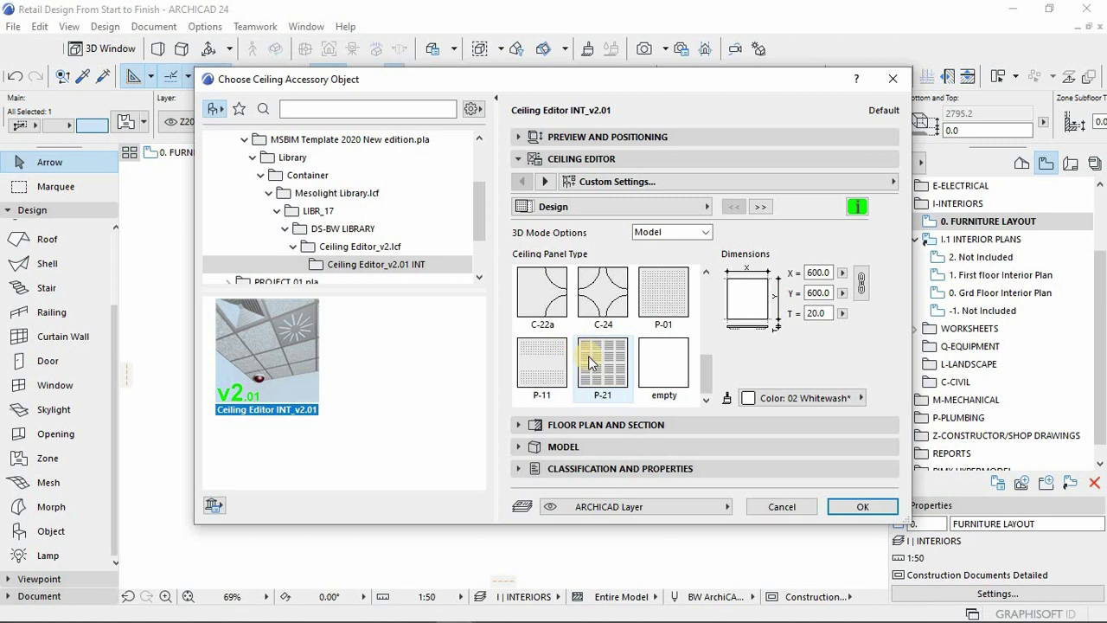
scroll(591, 361, up, 3)
scroll(424, 249, down, 1)
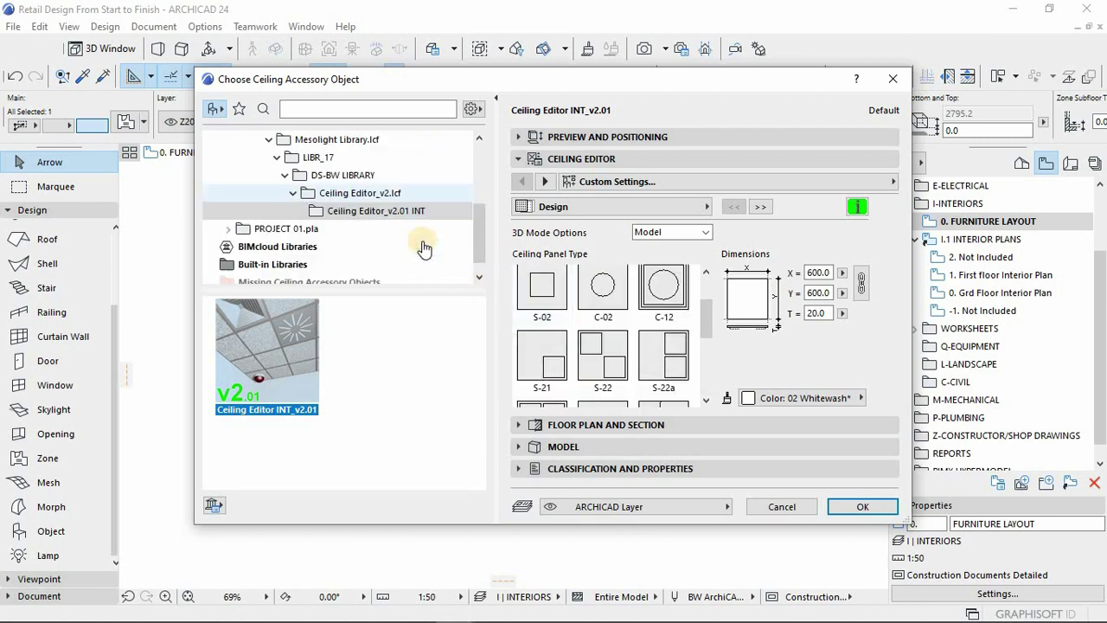
scroll(619, 326, up, 1)
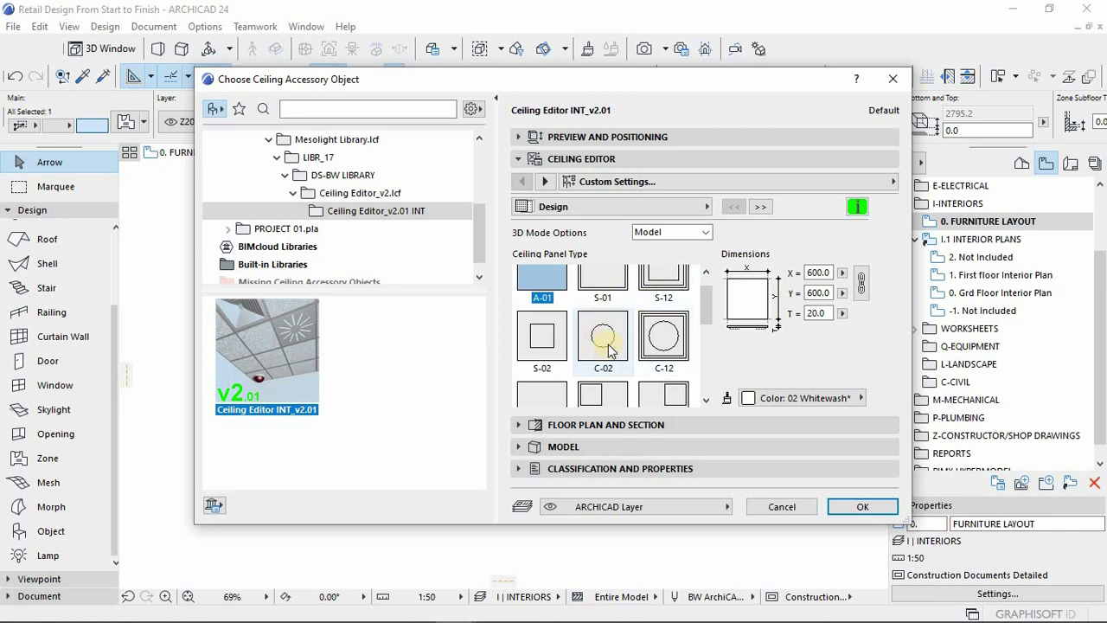
scroll(619, 346, up, 1)
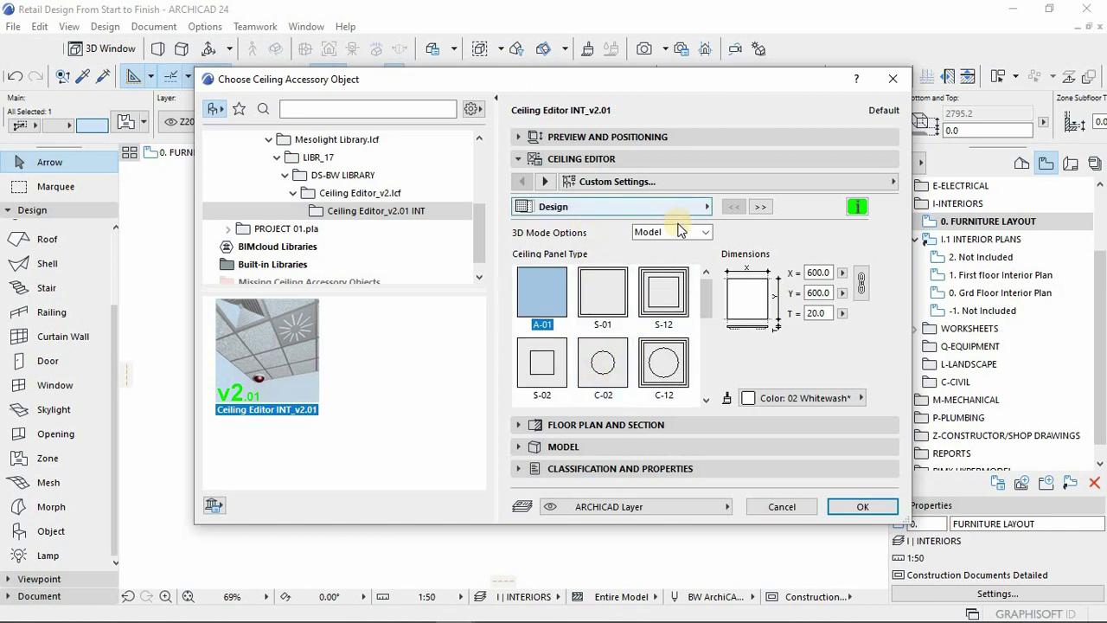
click(759, 208)
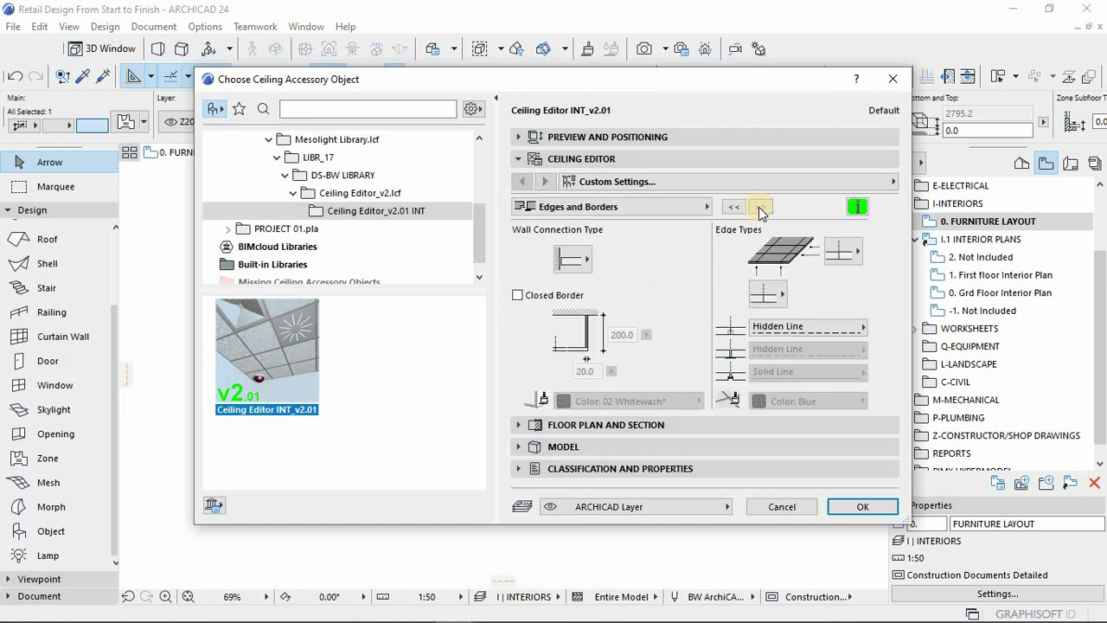
click(759, 208)
click(759, 208)
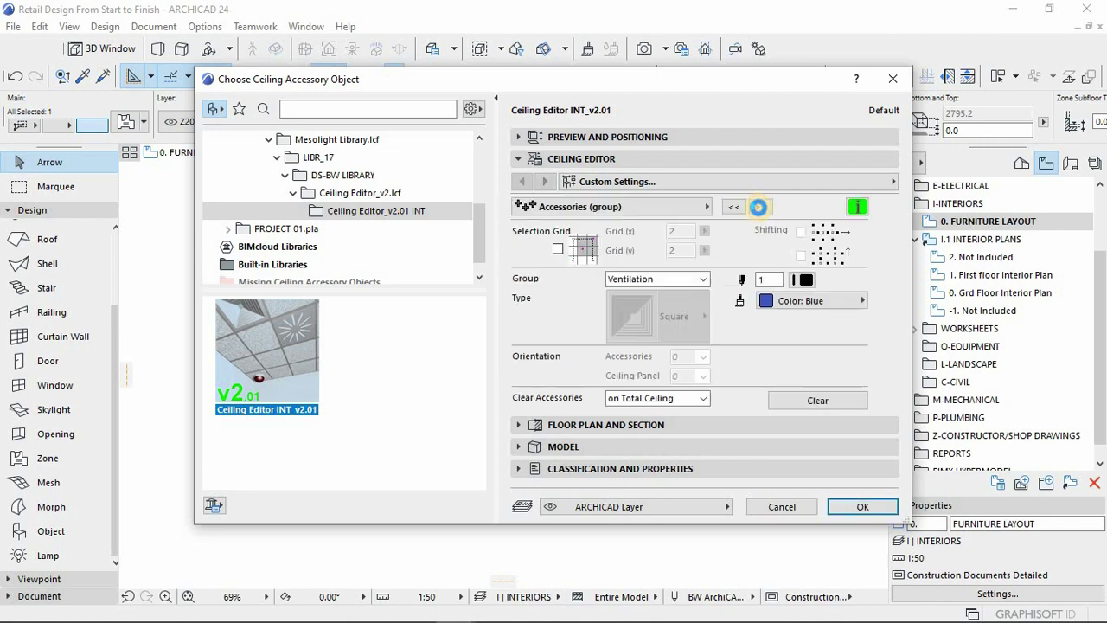
click(758, 208)
click(759, 208)
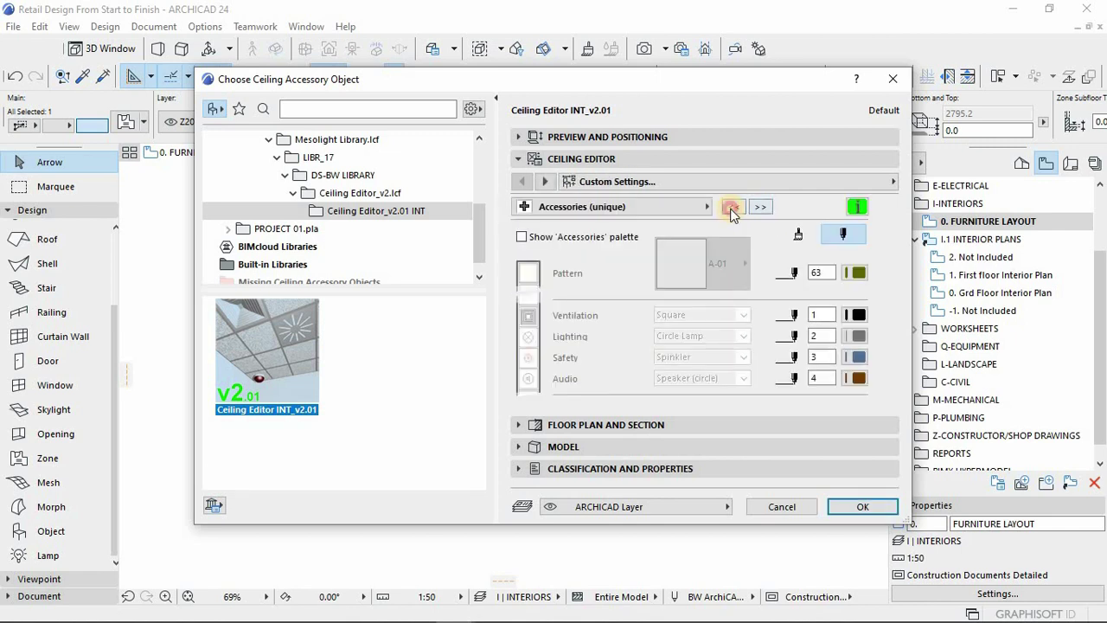
click(732, 208)
click(732, 208)
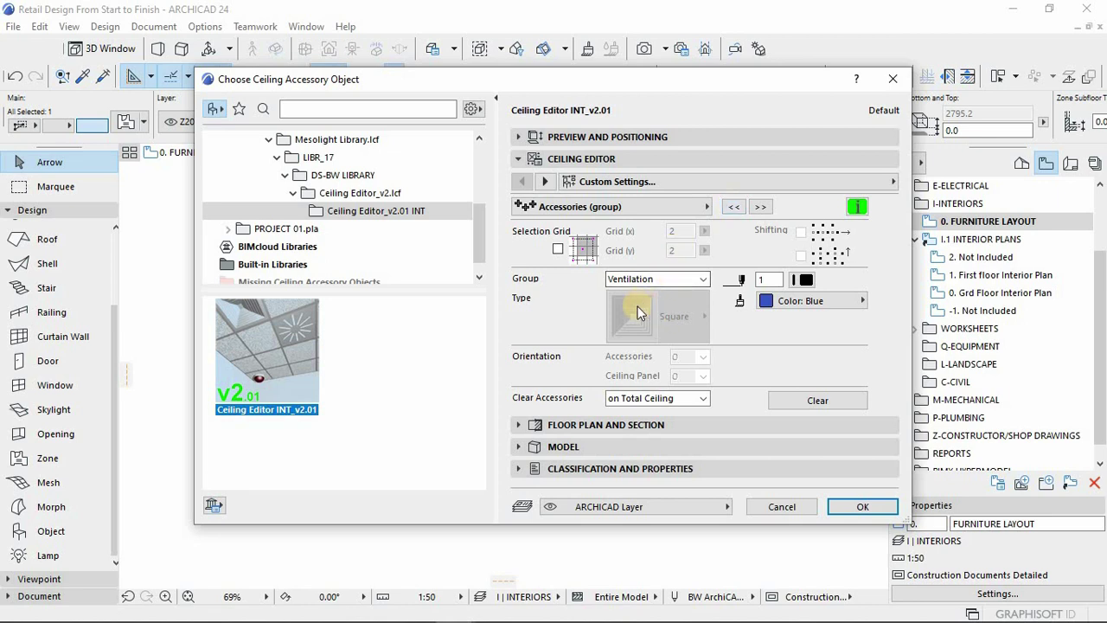
click(728, 207)
click(729, 206)
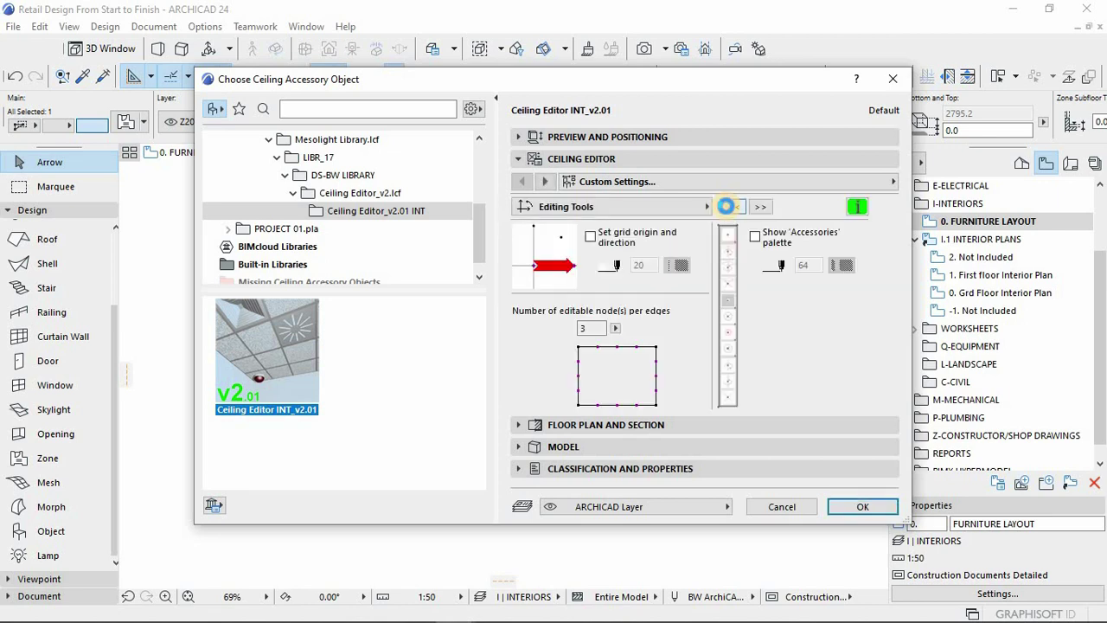
click(727, 206)
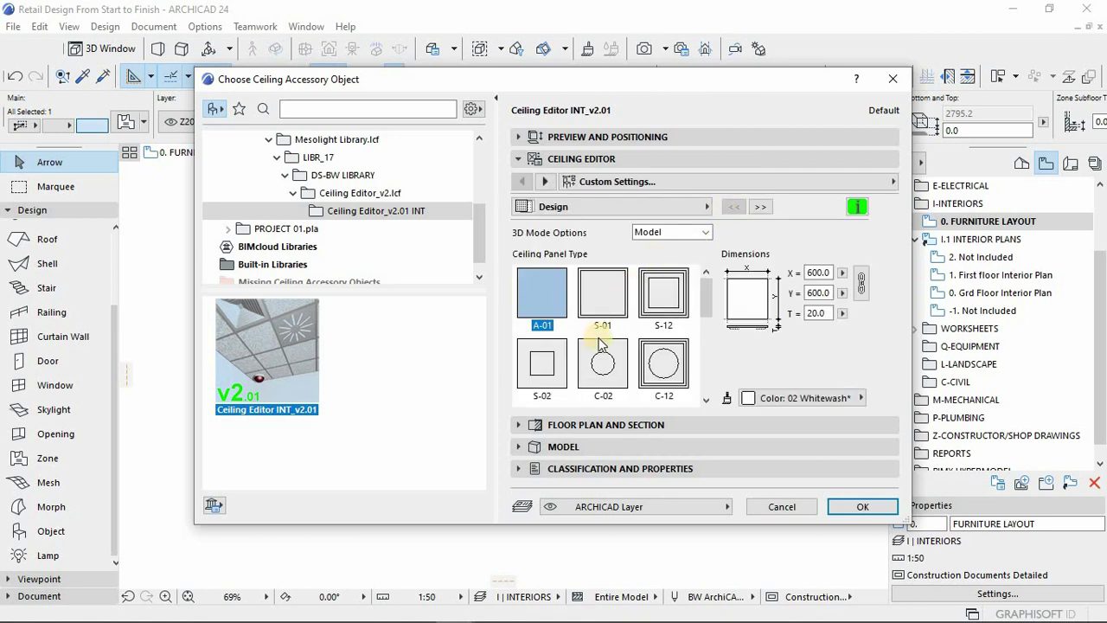
- Choose the S-12 ceiling panel type and assign the ceiling to the C1030 | Structure-Ceiling.C INTERIORS layer
click(671, 296)
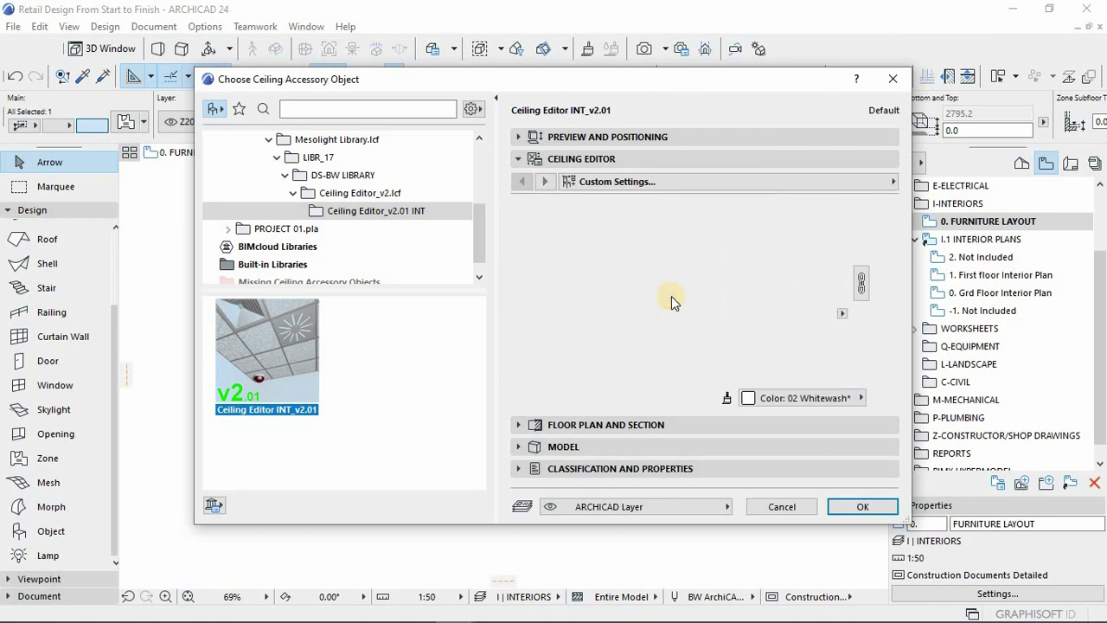
click(623, 510)
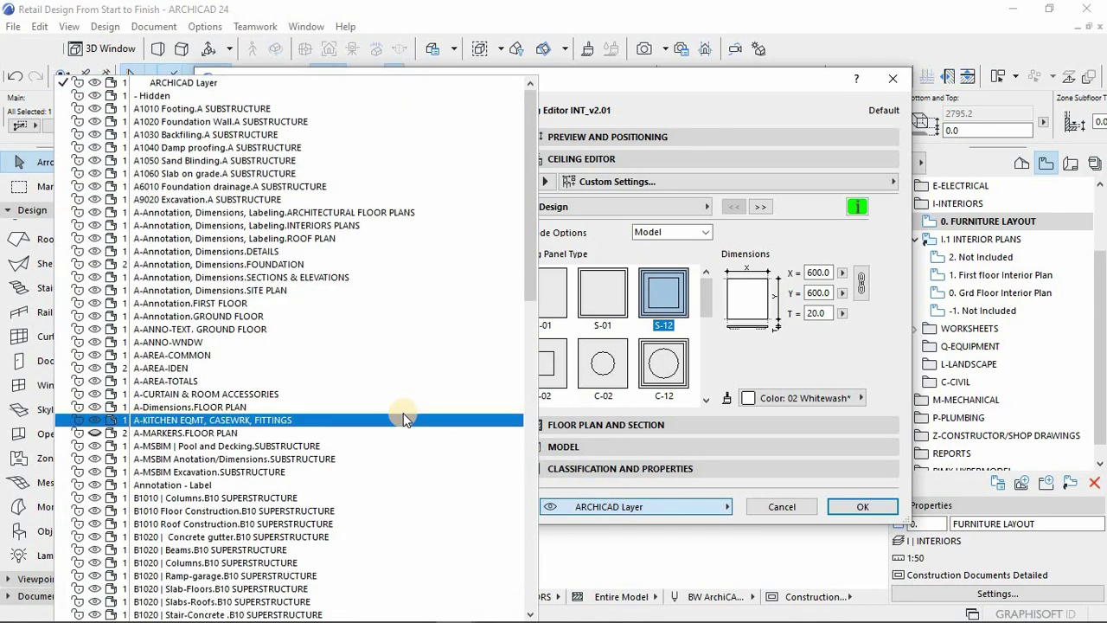
scroll(385, 385, down, 6)
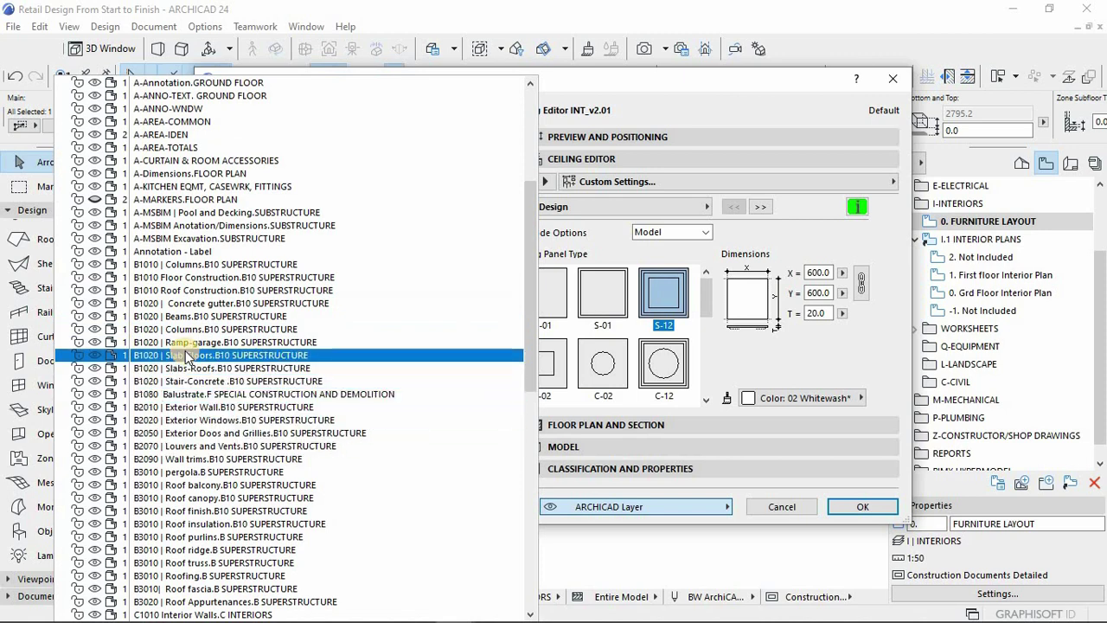
scroll(191, 493, down, 1)
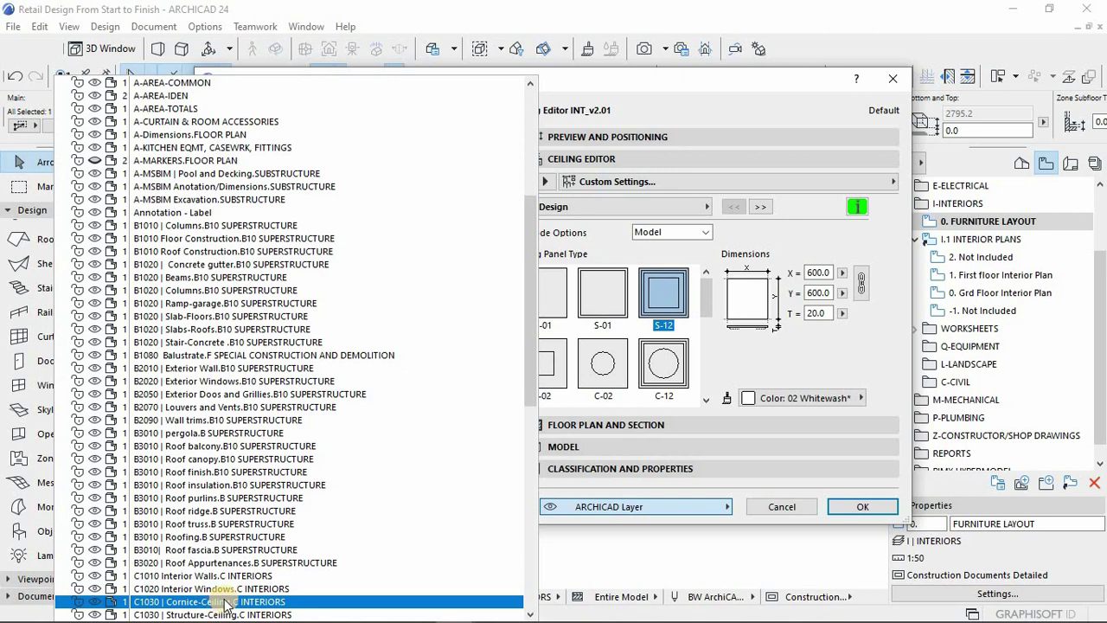
scroll(227, 601, down, 1)
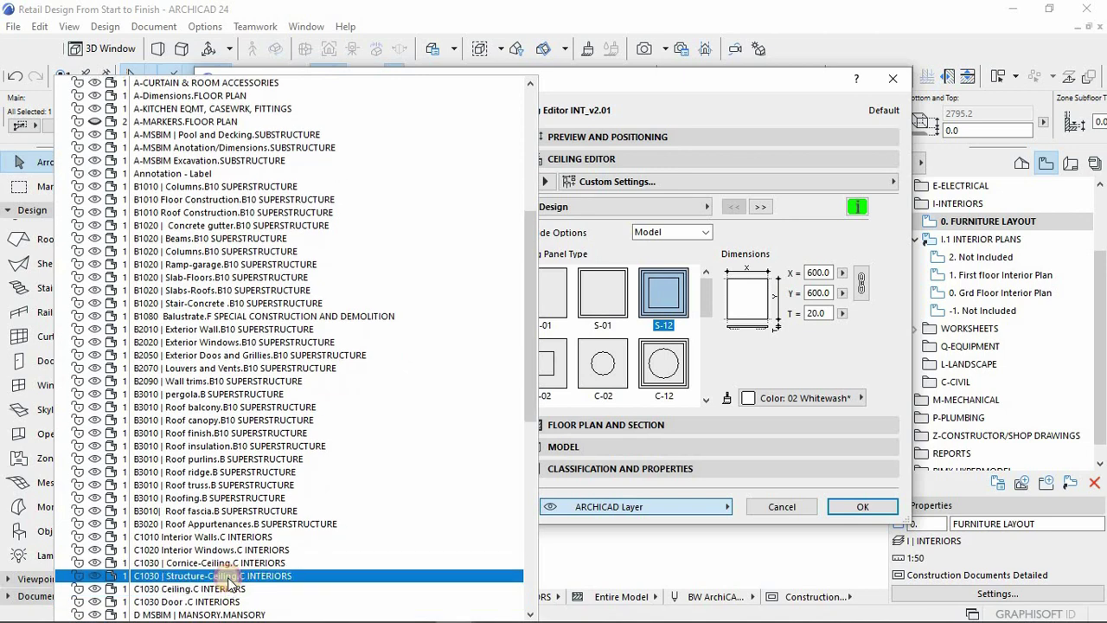
click(227, 576)
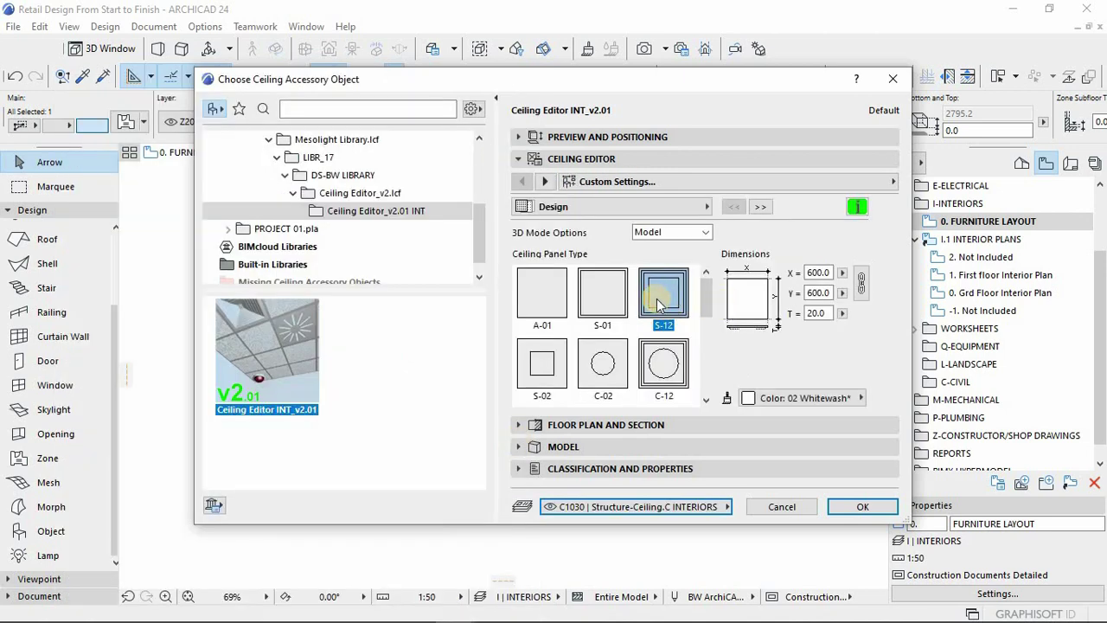
scroll(600, 367, down, 3)
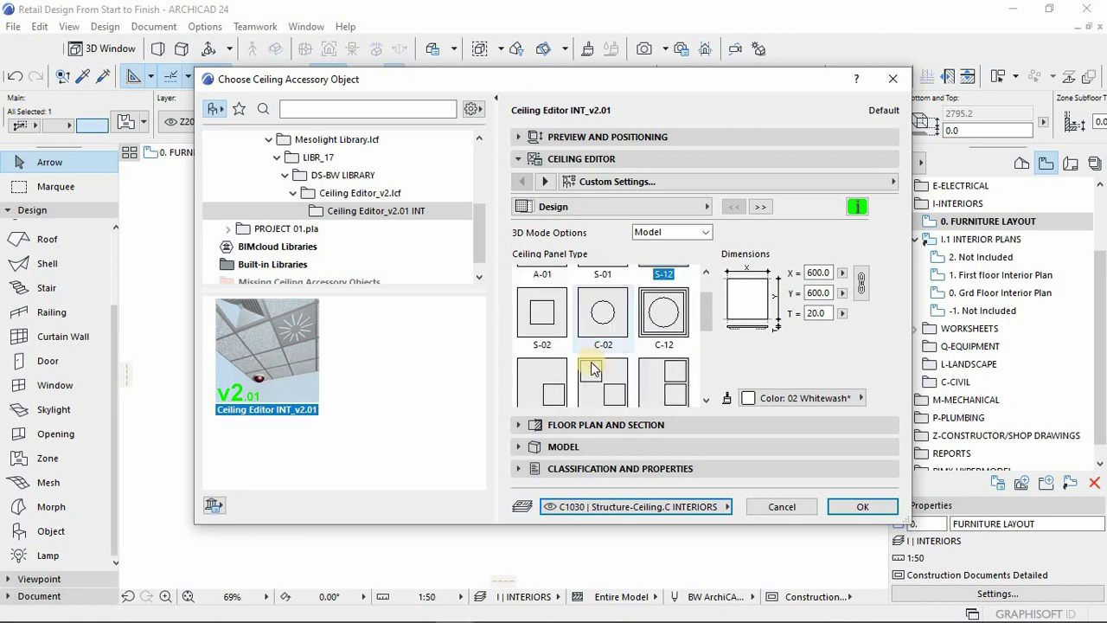
scroll(605, 353, up, 3)
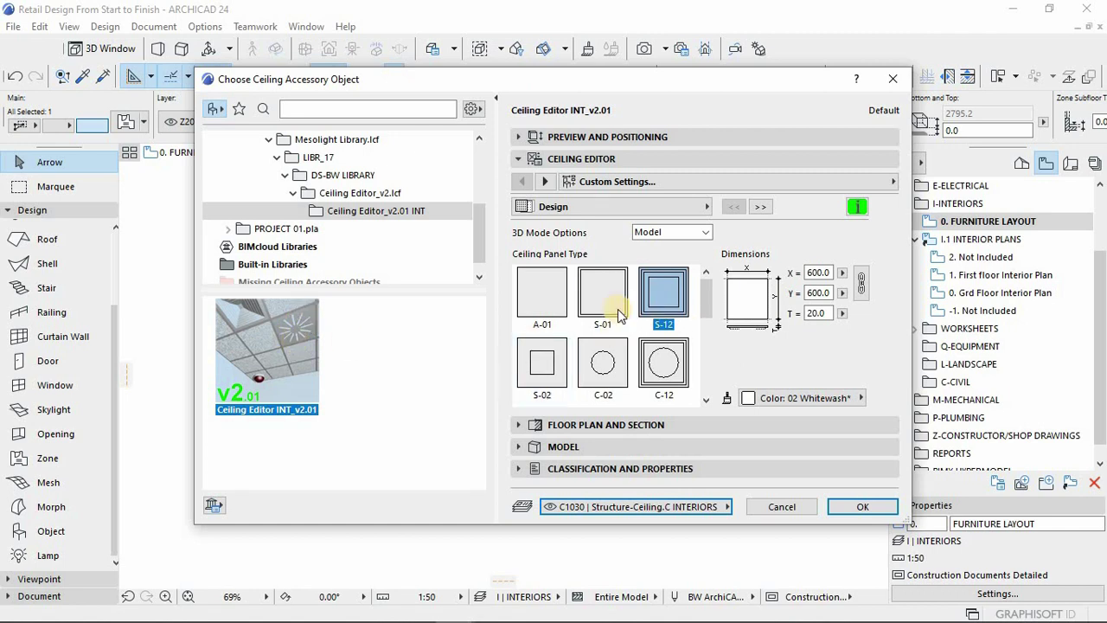
- Enable the selection grid for the ceiling's grouped accessories and check the available ventilation types
click(759, 208)
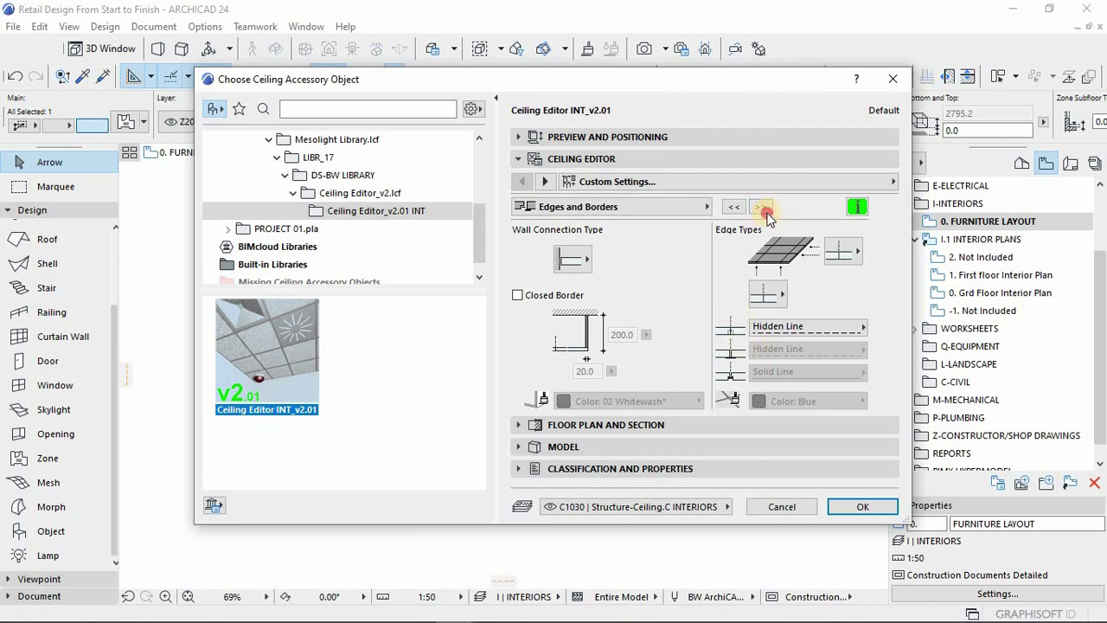
click(764, 211)
click(761, 208)
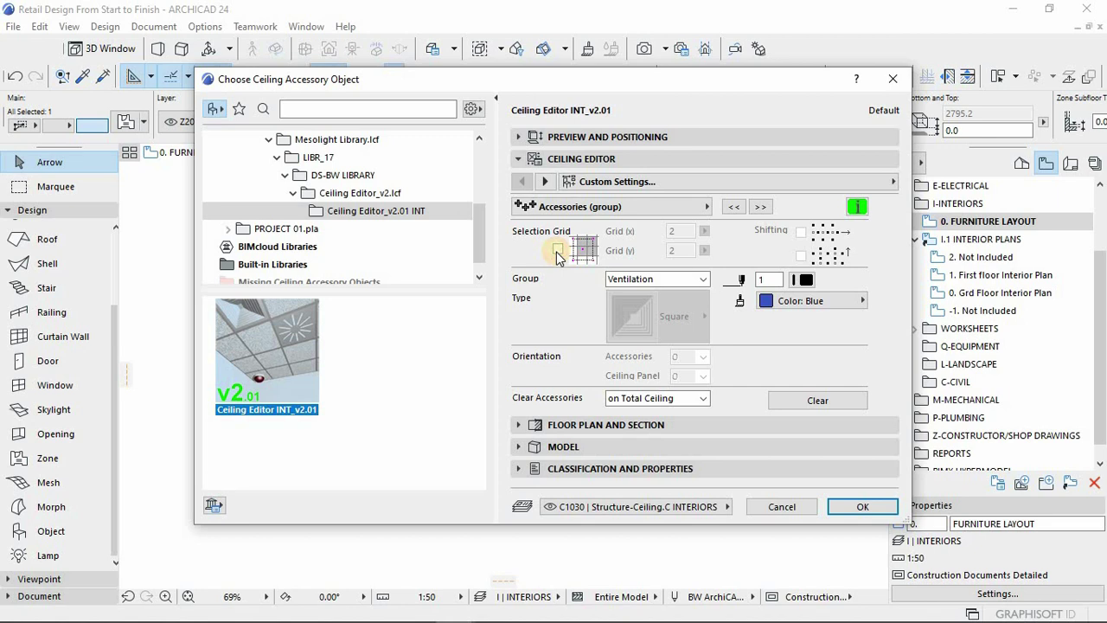
click(558, 250)
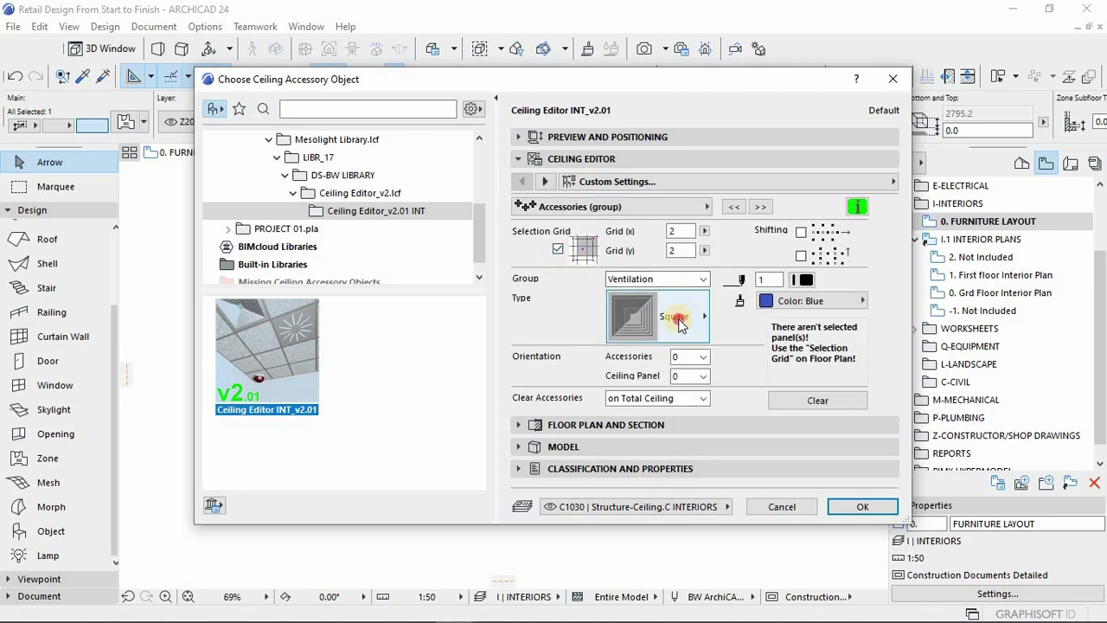
click(681, 324)
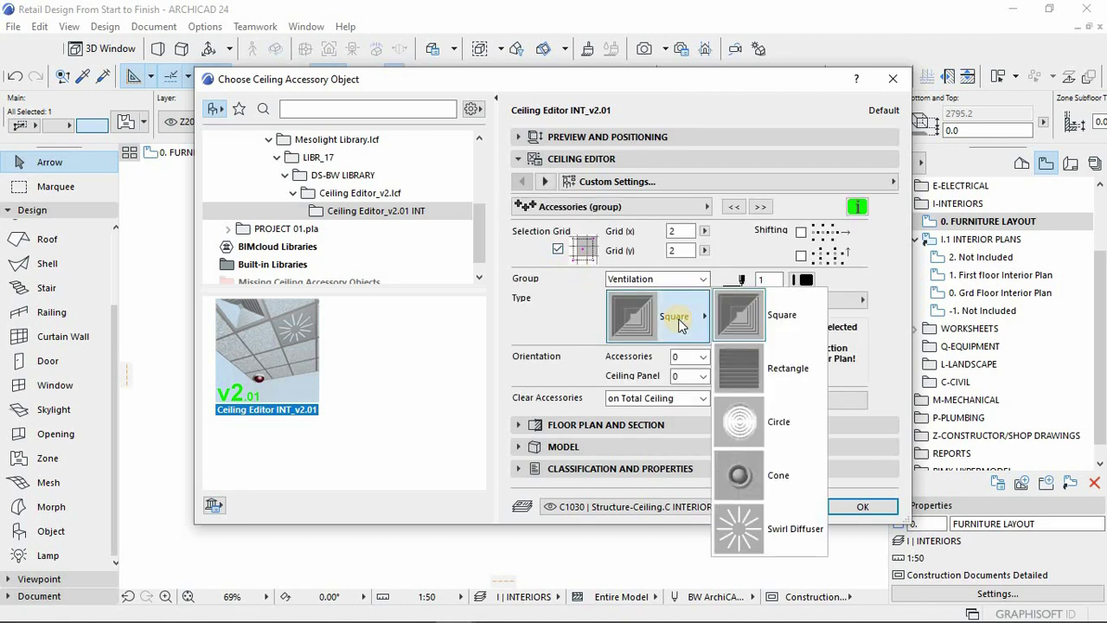
click(589, 323)
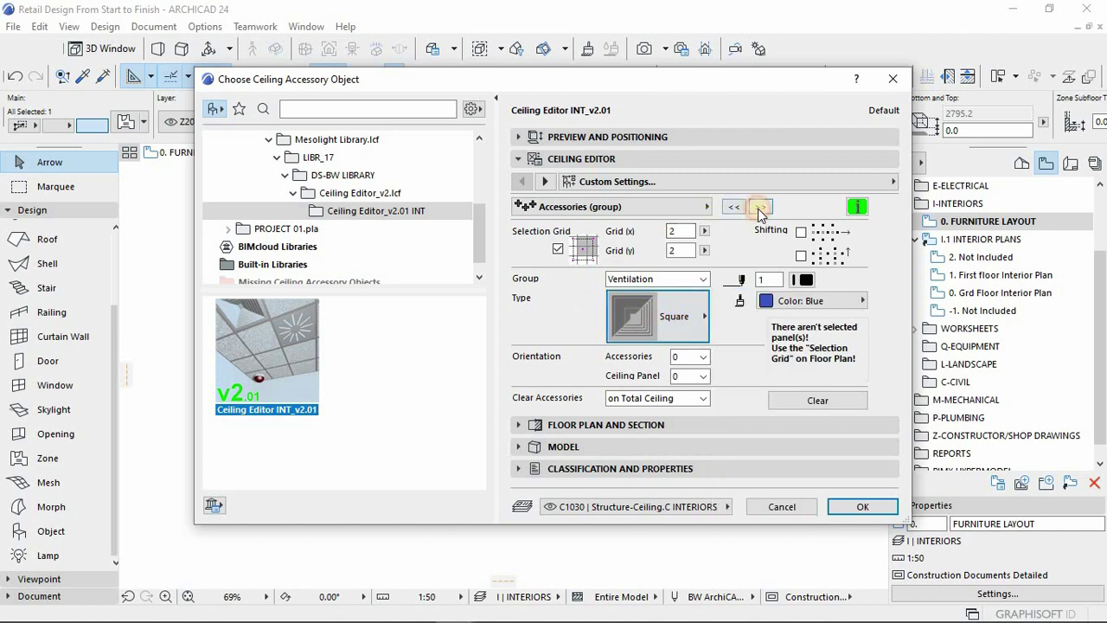
- Set the ceiling's grouped accessories to Lighting with the Full Panel Lamp type
click(758, 208)
click(741, 208)
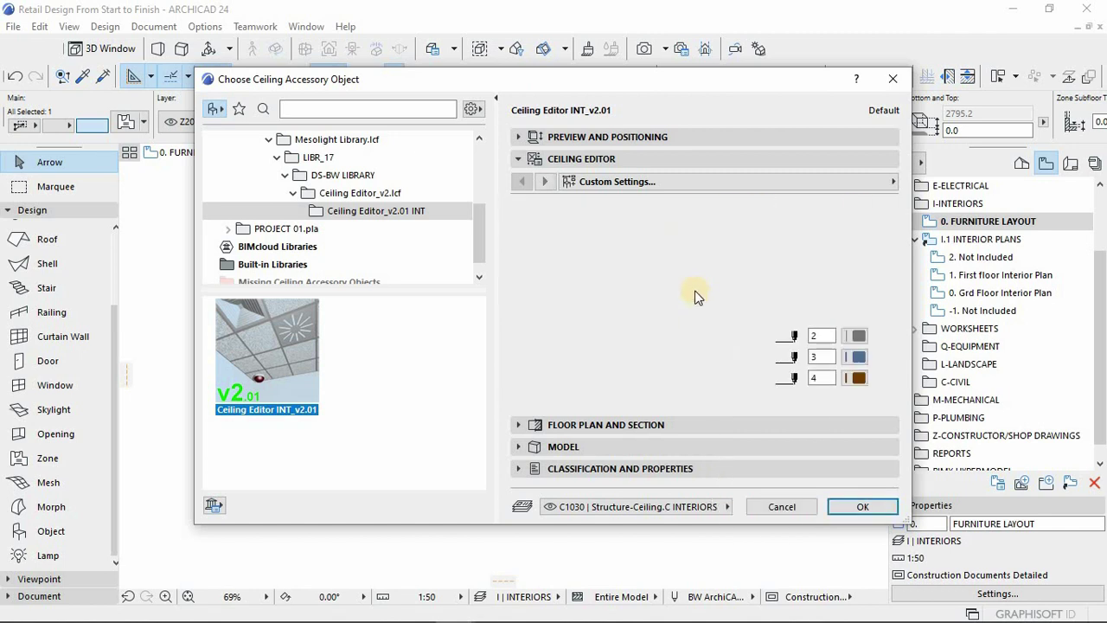
click(699, 277)
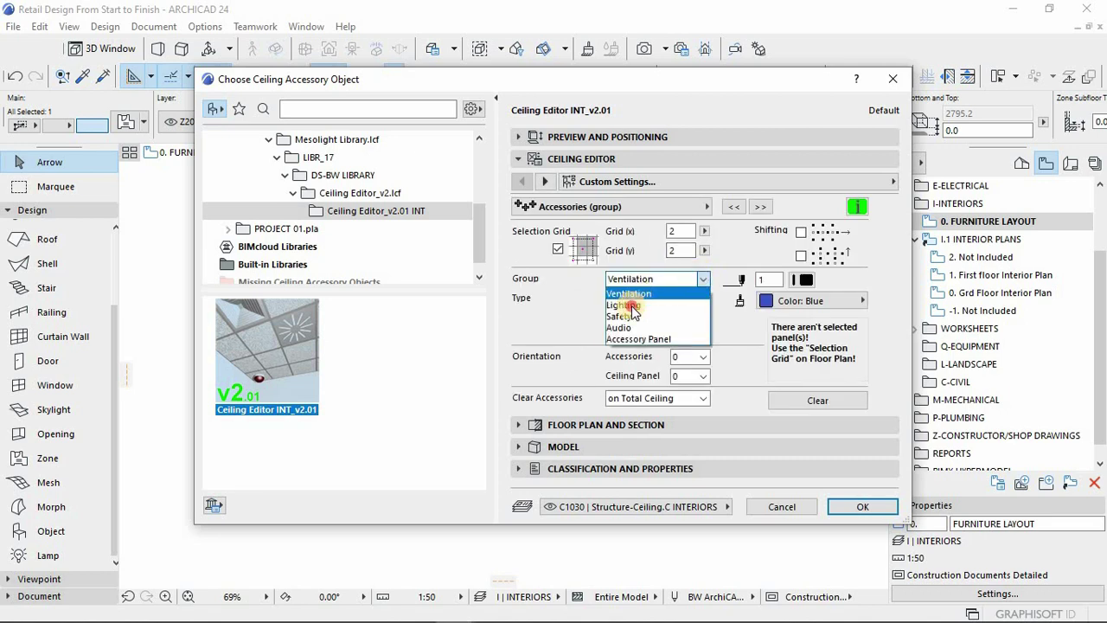
click(631, 306)
click(666, 320)
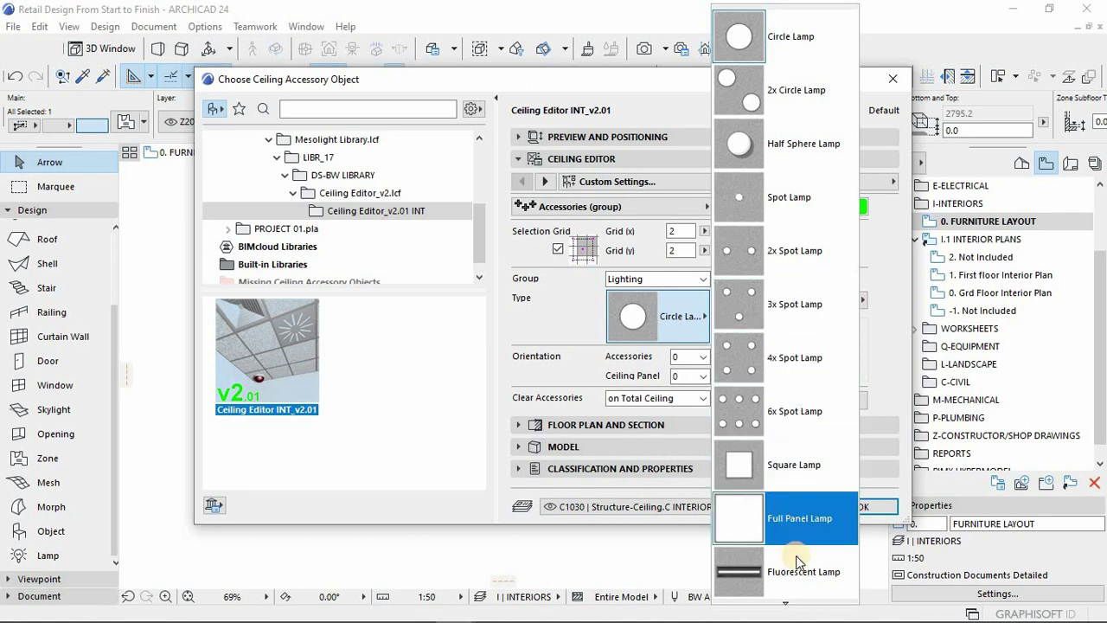
click(802, 529)
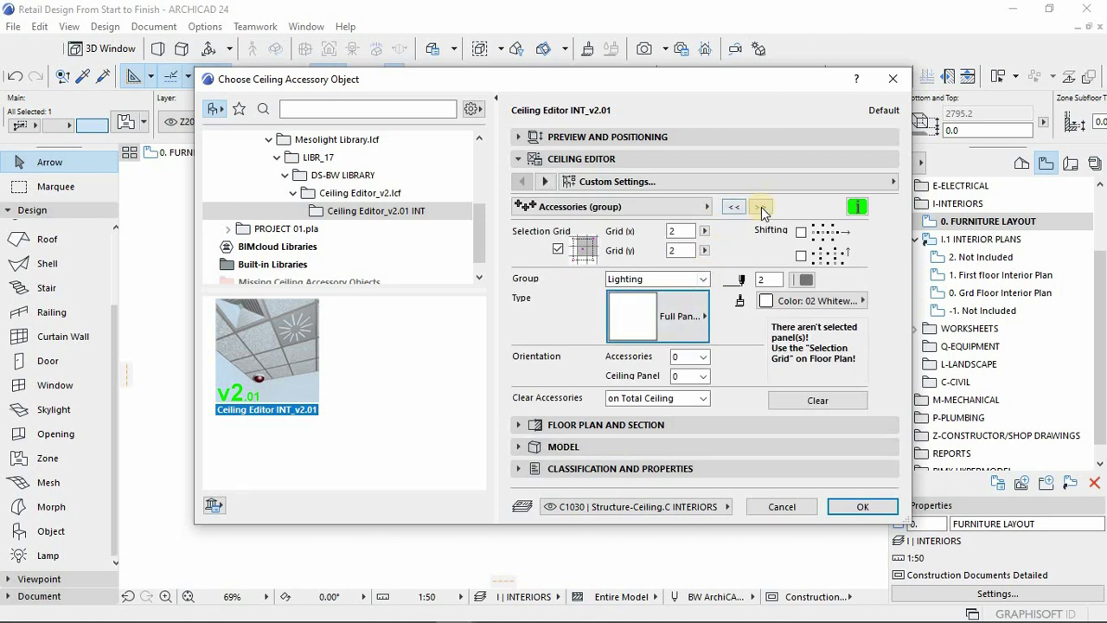
- Switch the ceiling's accessory group to Safety and choose the Smoke Detector type
click(704, 279)
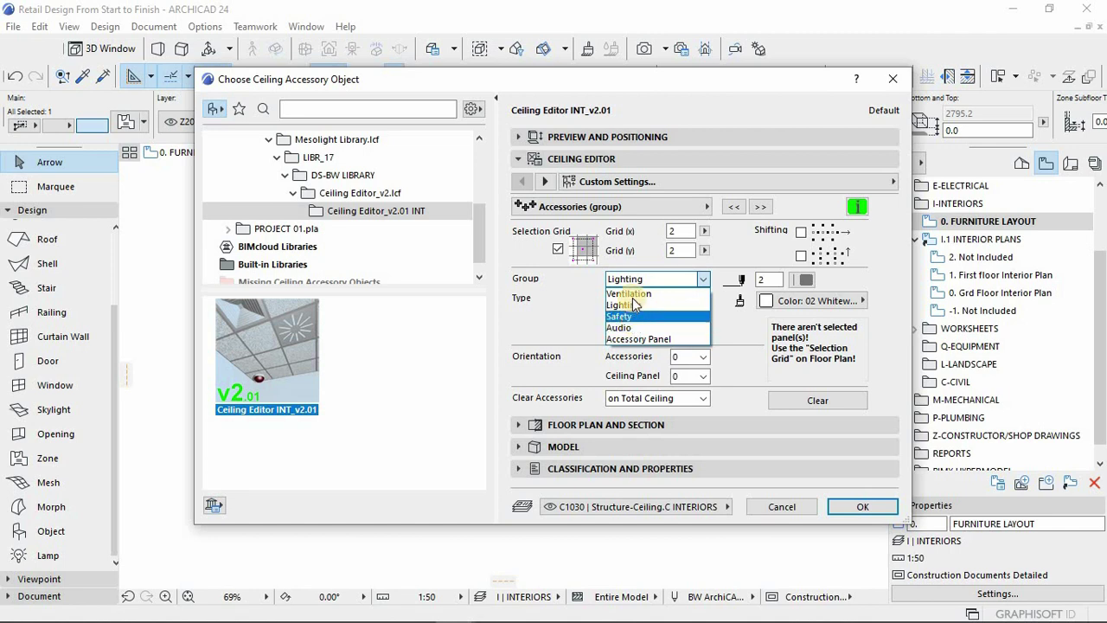
key(Up)
key(Up)
click(623, 317)
click(694, 326)
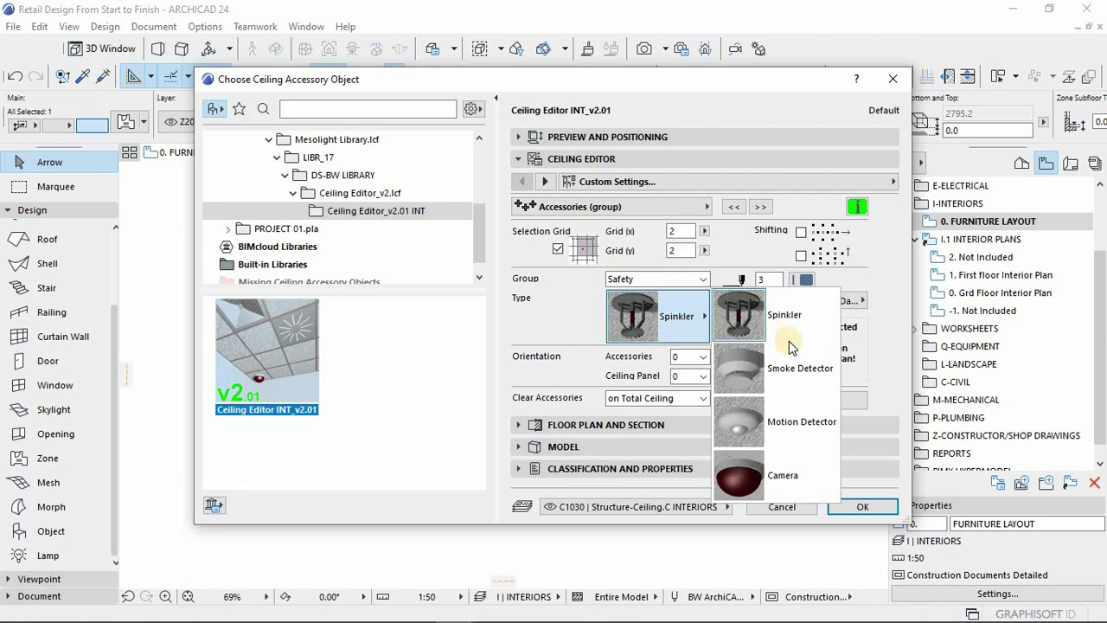
click(784, 369)
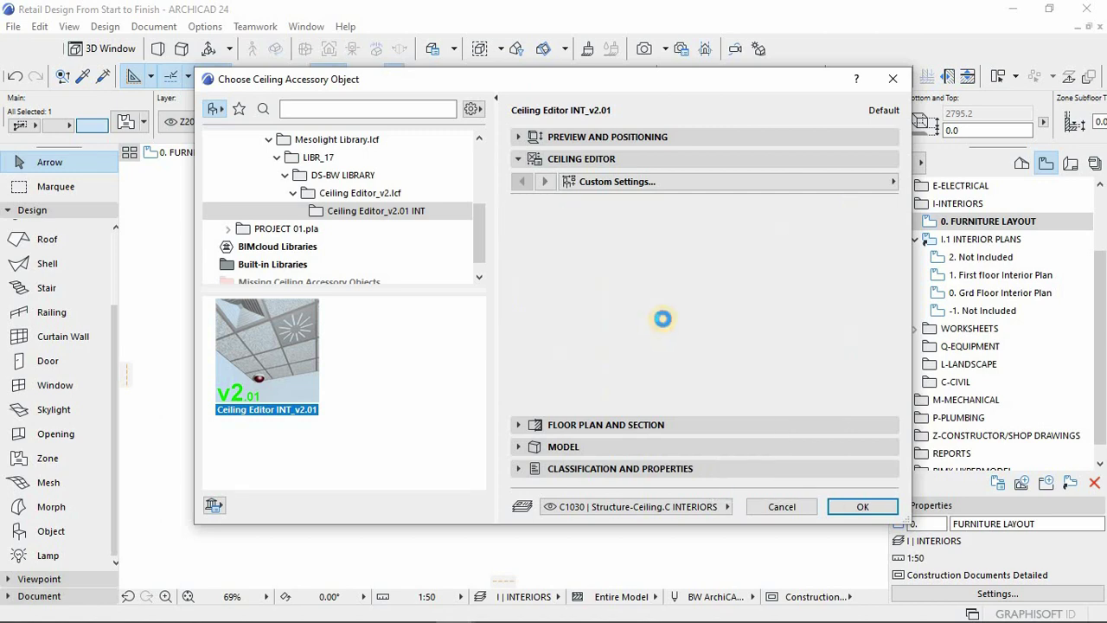
- Check the remaining ceiling accessory settings, accept them and place the Ceiling Editor ceiling over the SHOP 10 zone
click(699, 327)
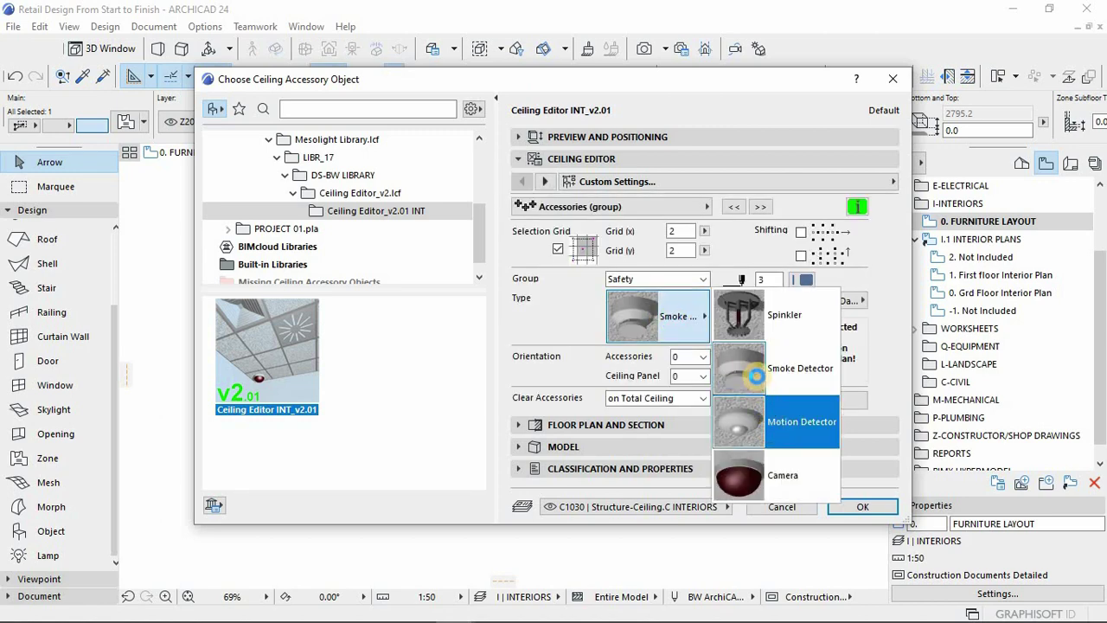
click(751, 234)
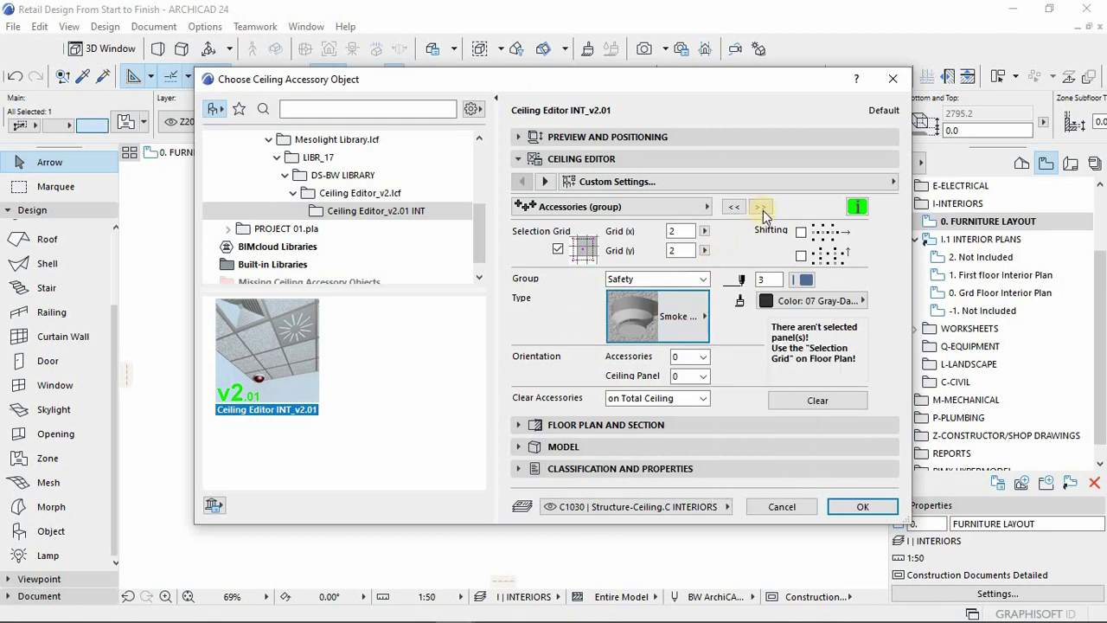
click(762, 208)
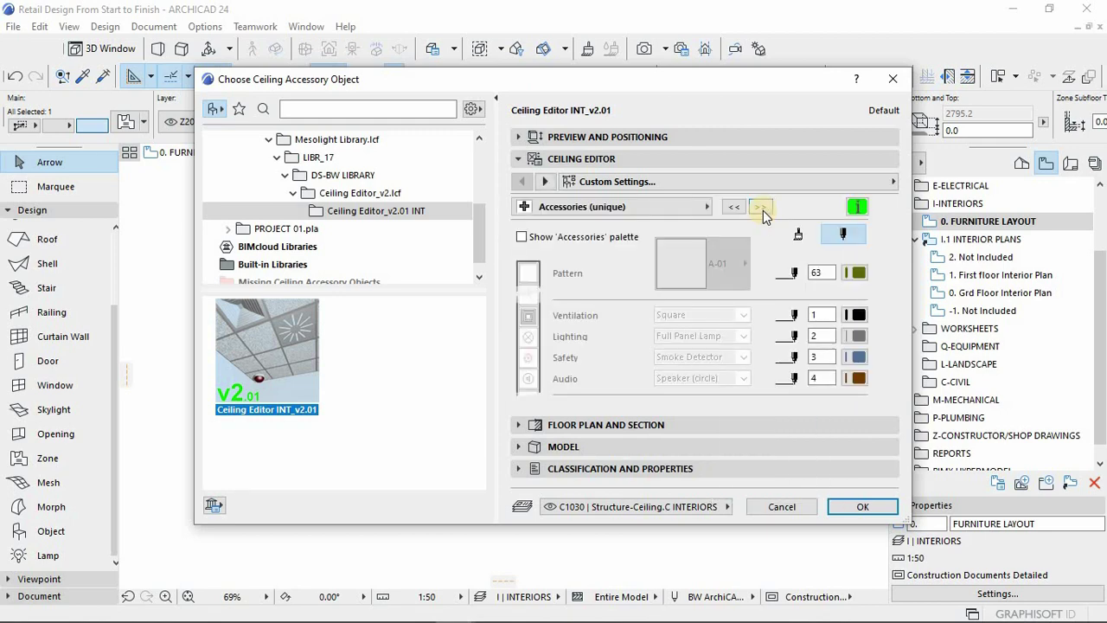
click(762, 208)
click(762, 208)
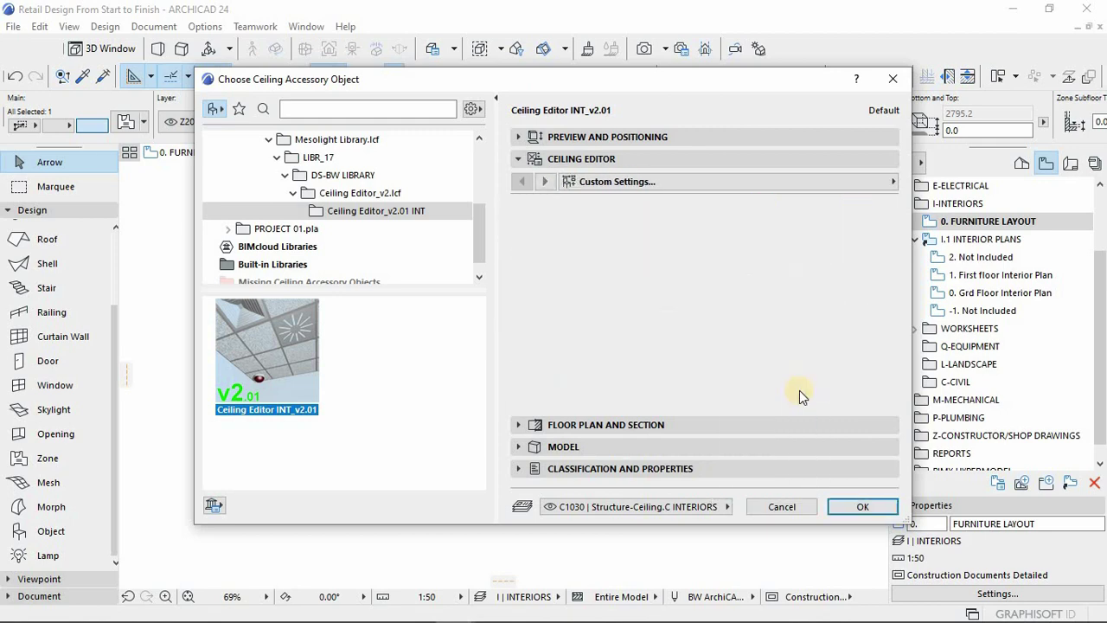
click(837, 508)
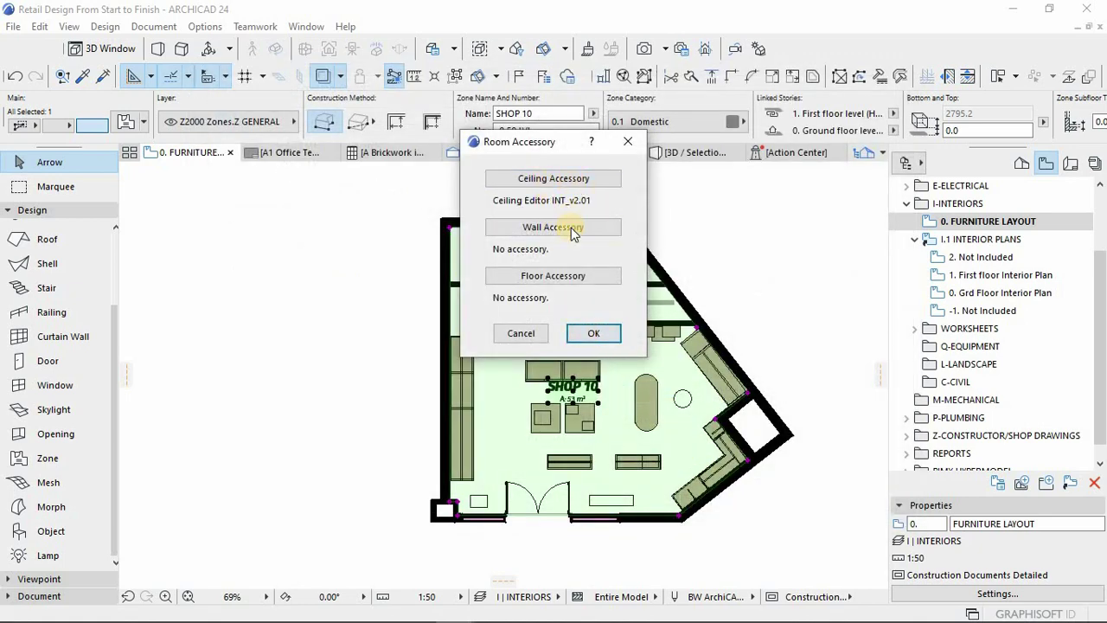
click(595, 335)
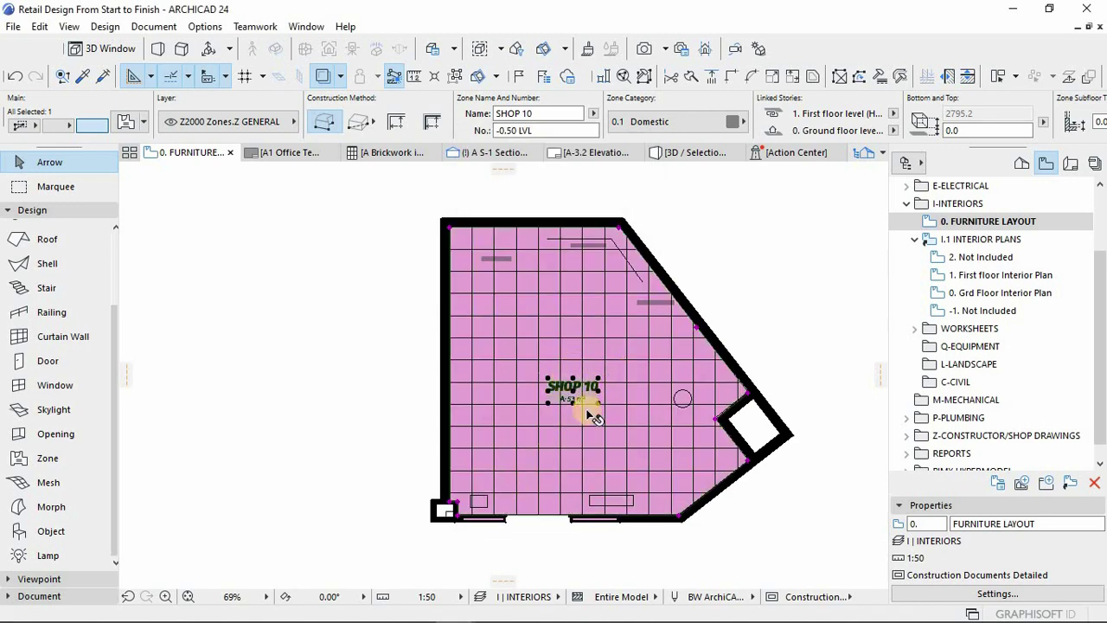
- Deselect the SHOP 10 zone and draw a rectangular marquee about 4006 by 9521 over the left part of the shop plan
scroll(593, 417, up, 4)
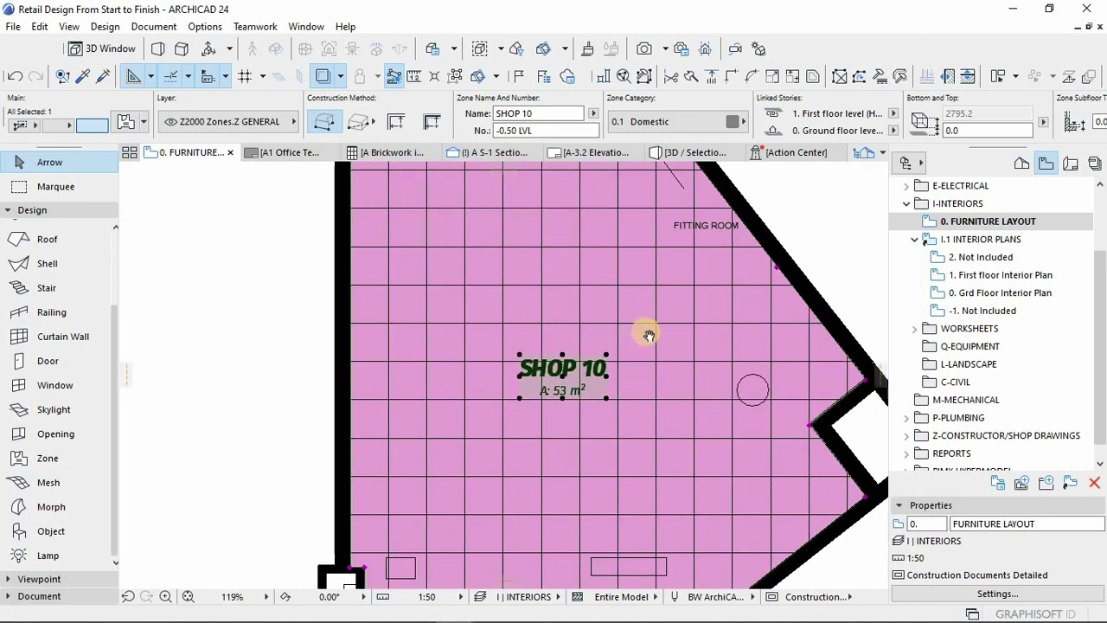
scroll(648, 336, down, 2)
middle_drag(692, 375, 704, 415)
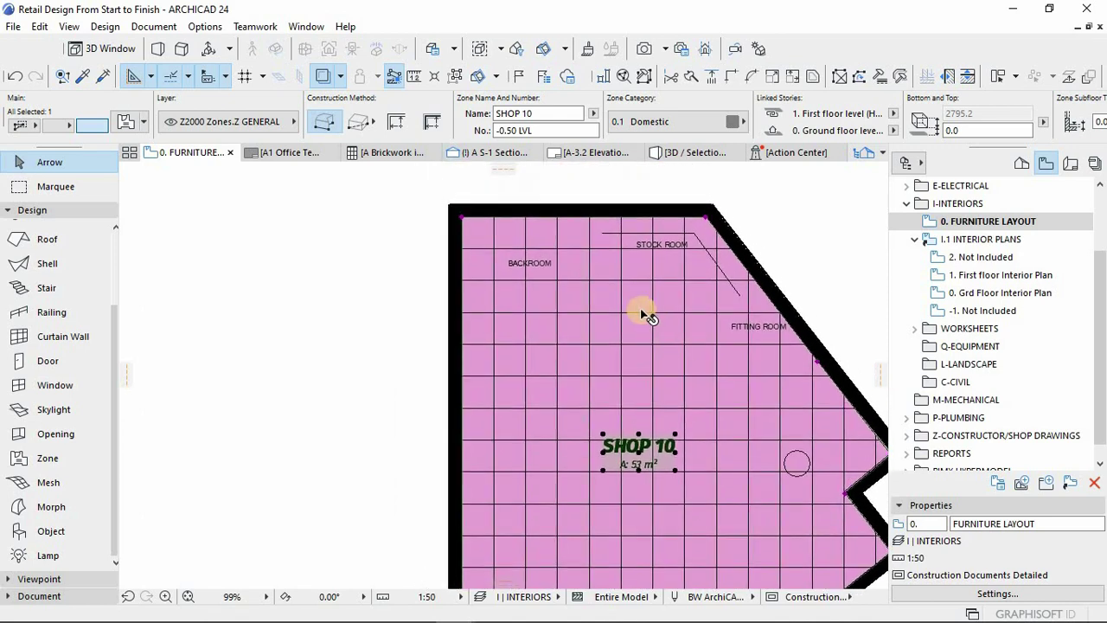
click(437, 302)
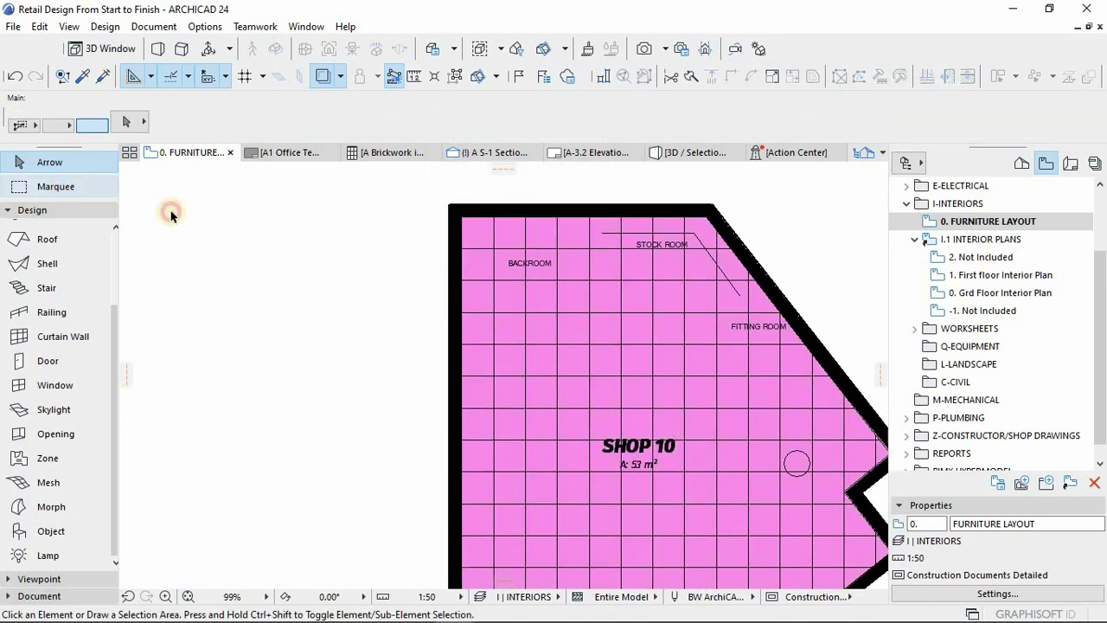
key(m)
click(432, 195)
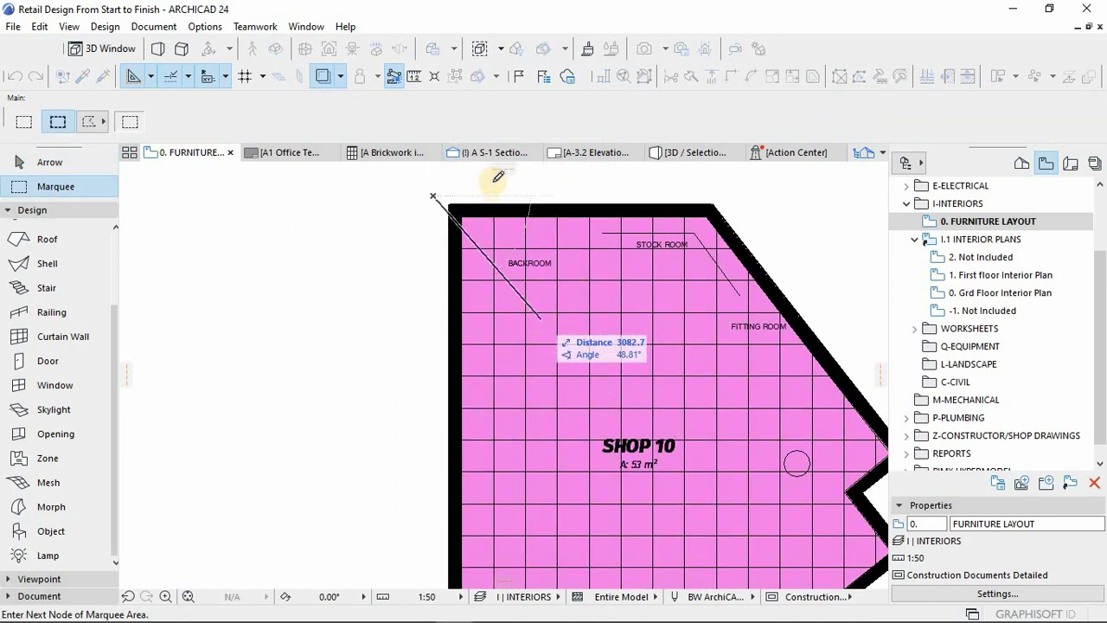
key(Escape)
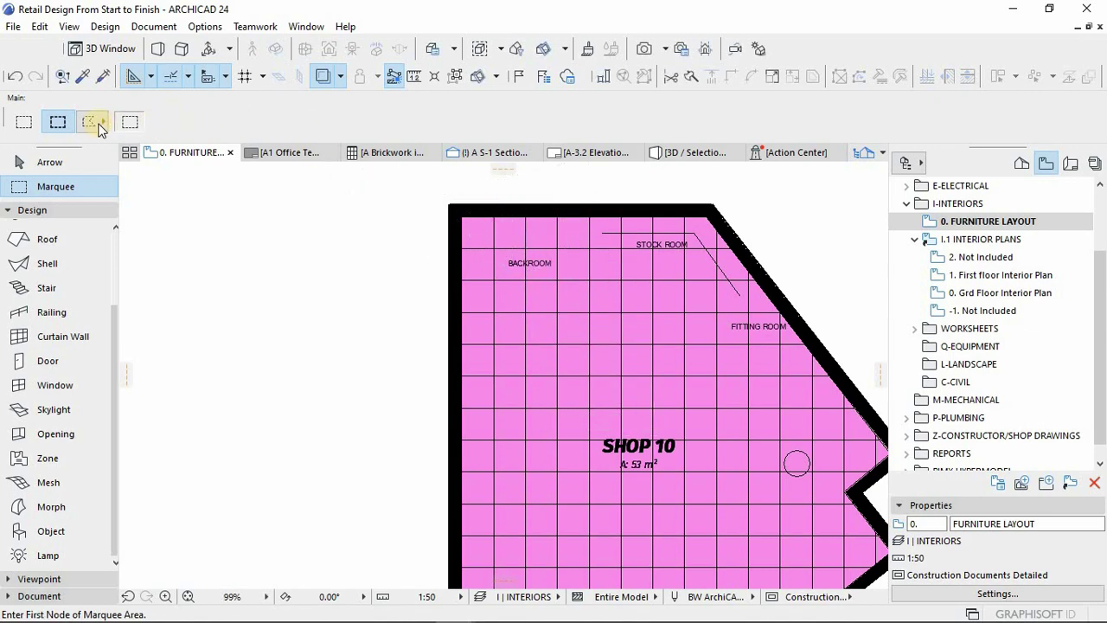
click(422, 192)
scroll(616, 339, down, 3)
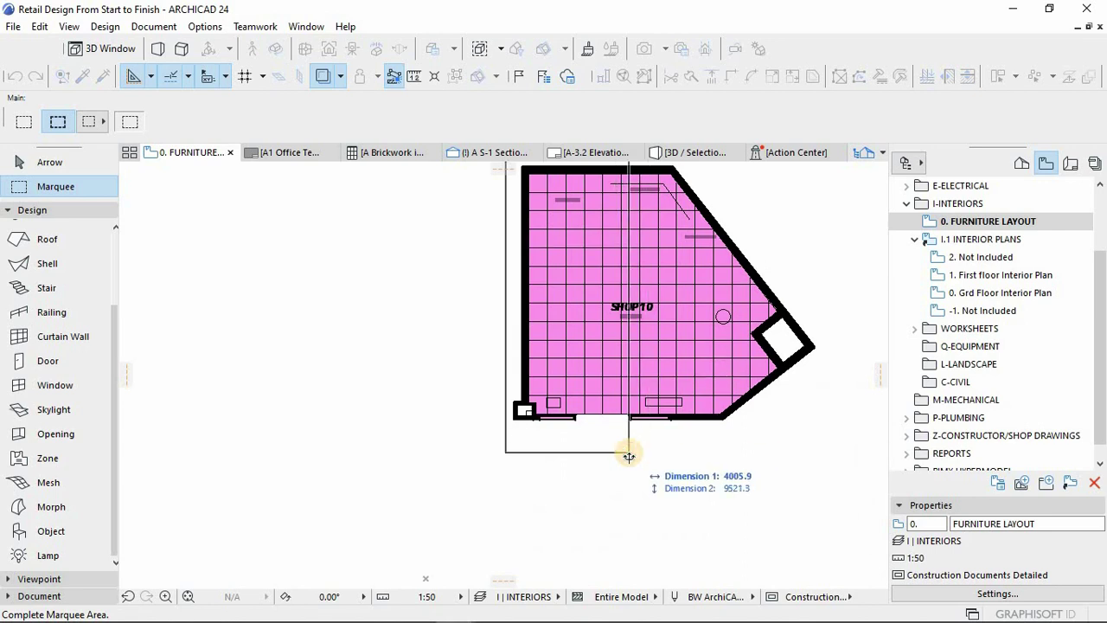
click(629, 450)
- Show the marquee area in 3D and examine the panelled ceiling from inside the shop
key(F5)
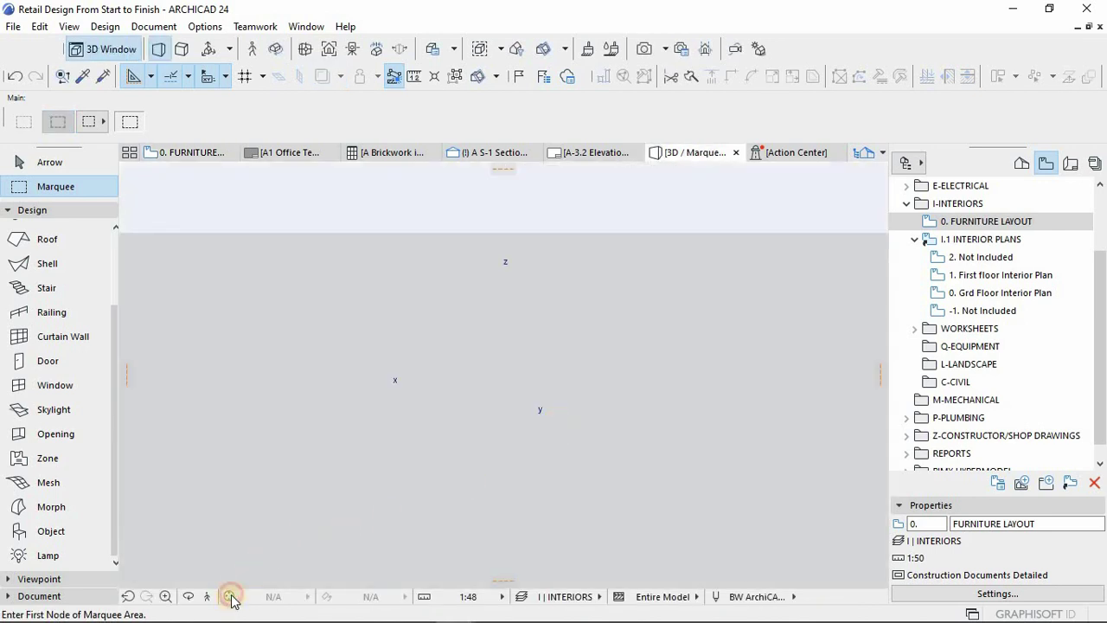
click(229, 596)
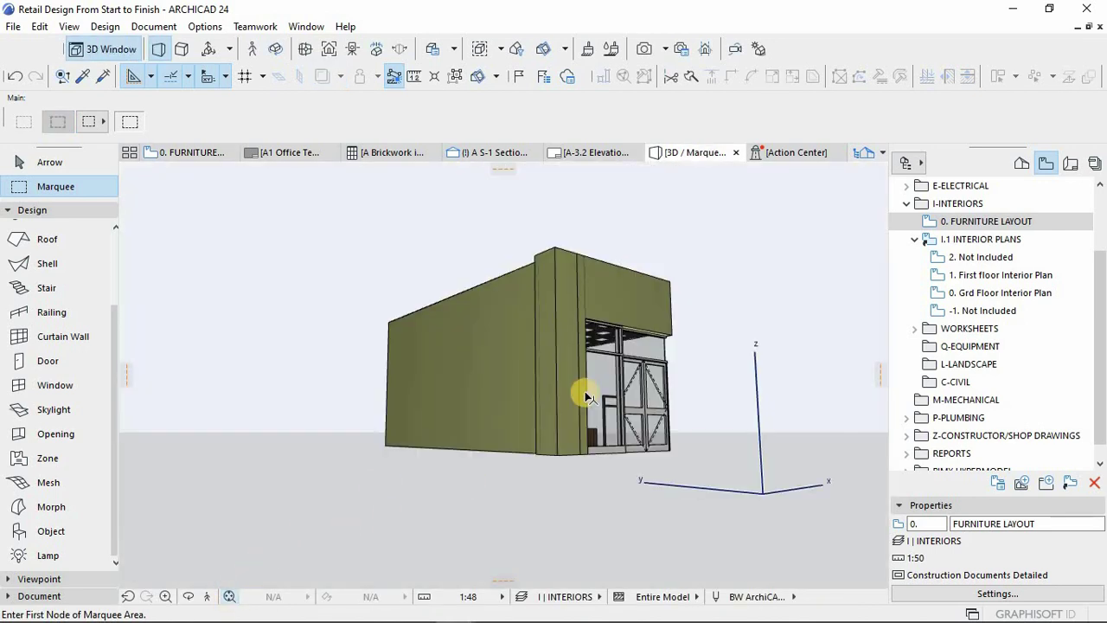
key(o)
drag(384, 326, 649, 314)
scroll(640, 317, up, 3)
scroll(640, 316, up, 5)
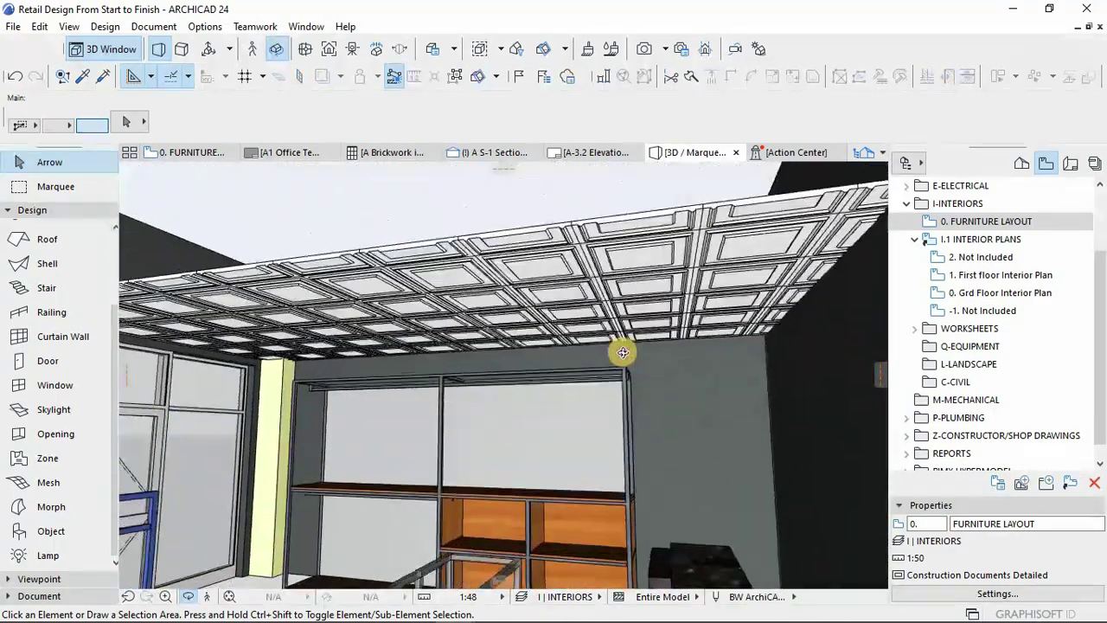
drag(623, 352, 584, 255)
key(o)
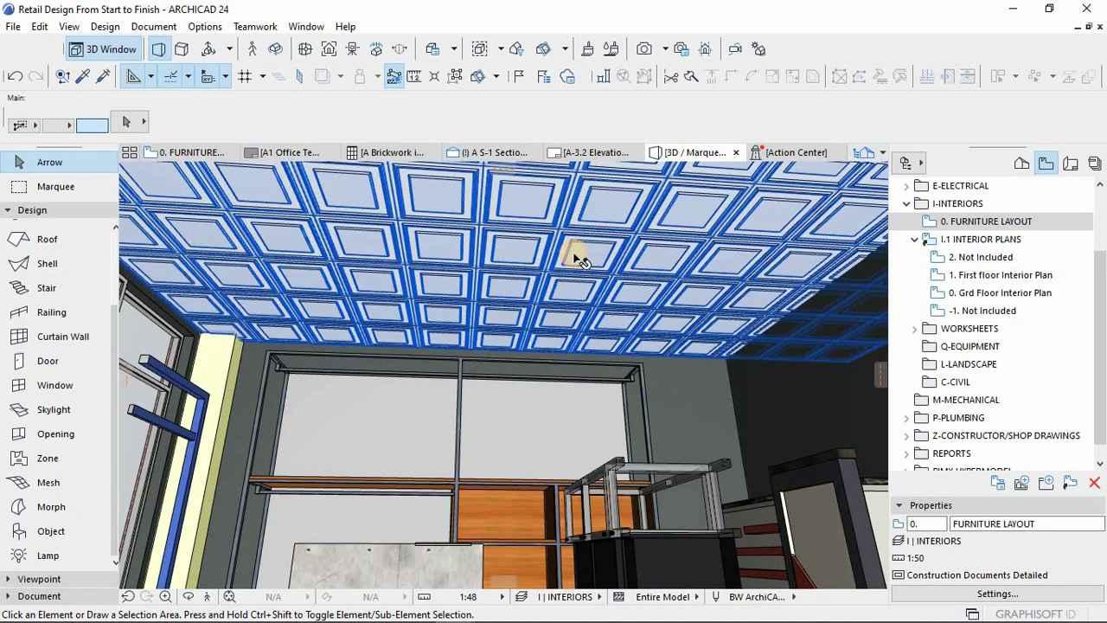
- Try the S-01 ceiling panel type on the shop's ceiling in 3D
click(580, 259)
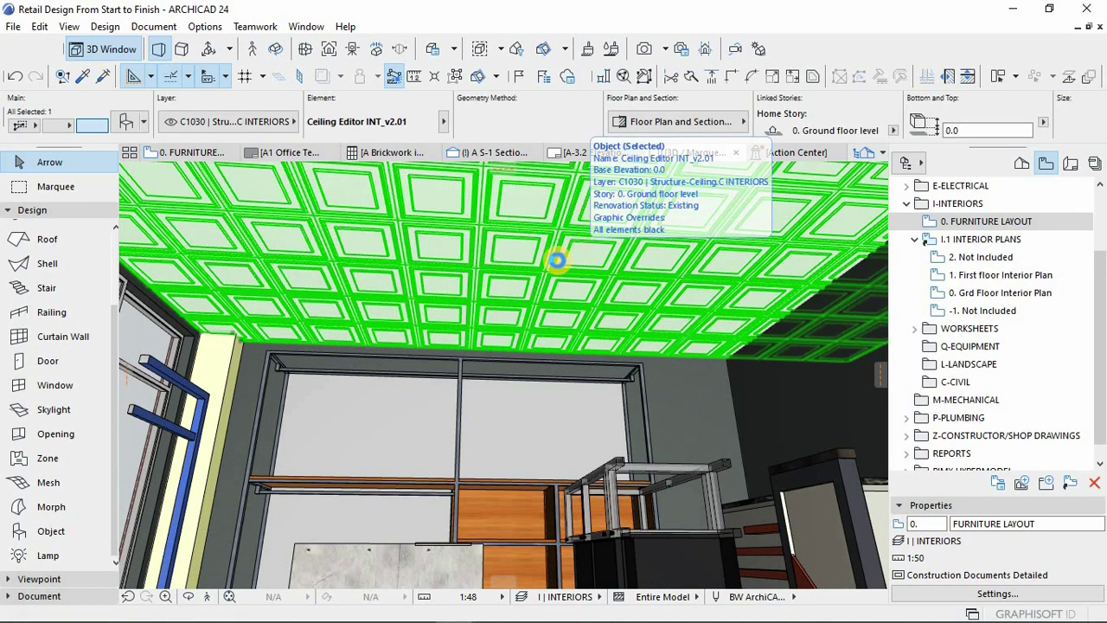
double_click(557, 260)
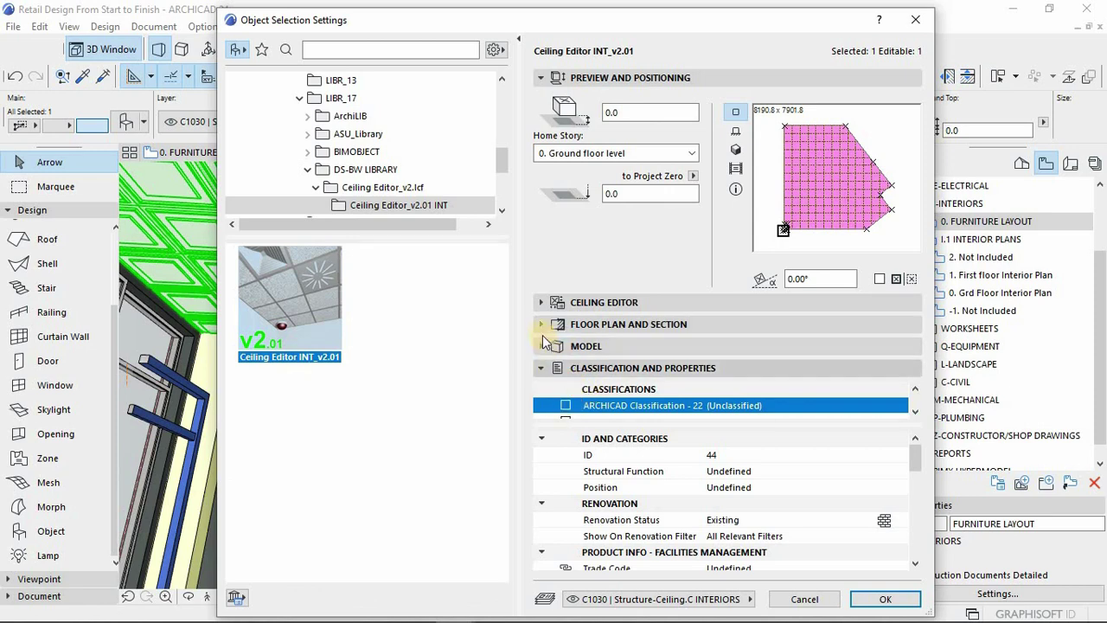
click(542, 303)
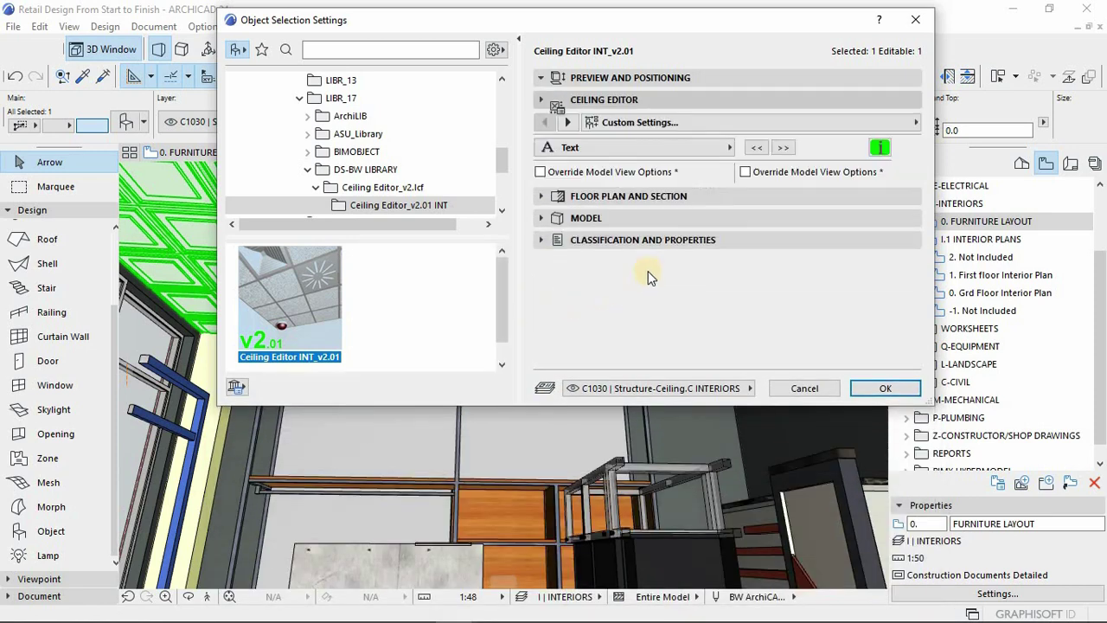
click(750, 149)
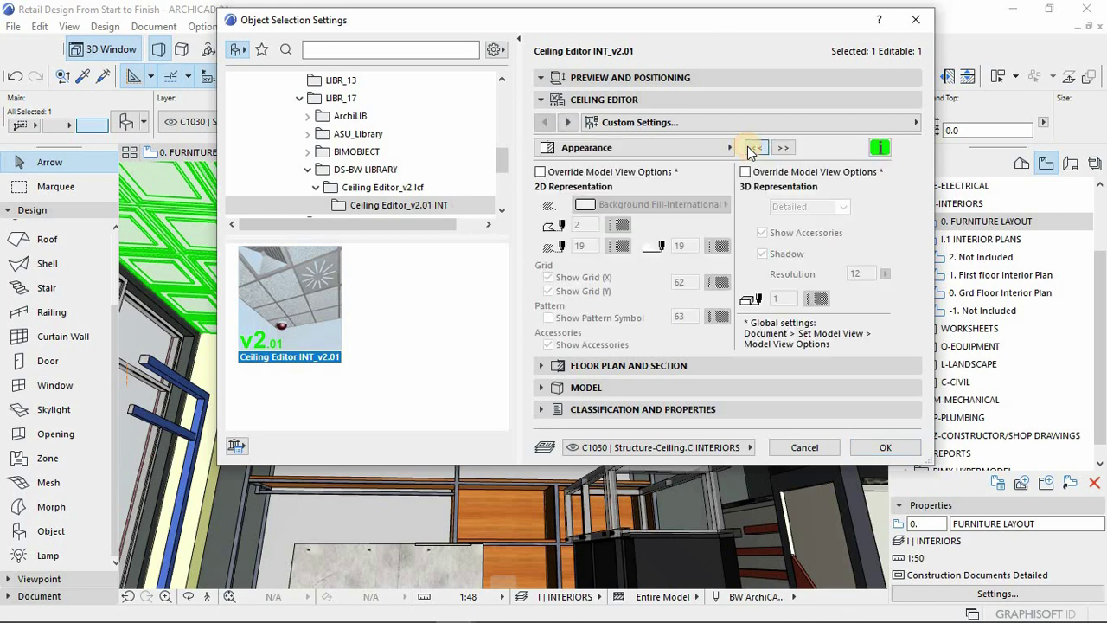
click(750, 149)
click(750, 148)
click(750, 148)
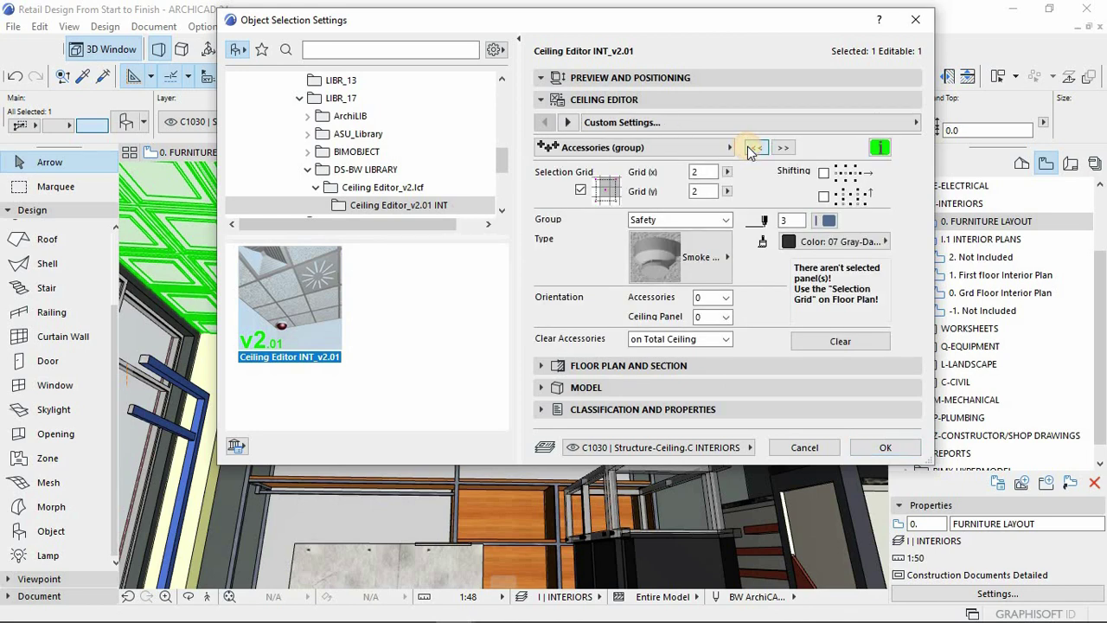
click(750, 149)
click(750, 149)
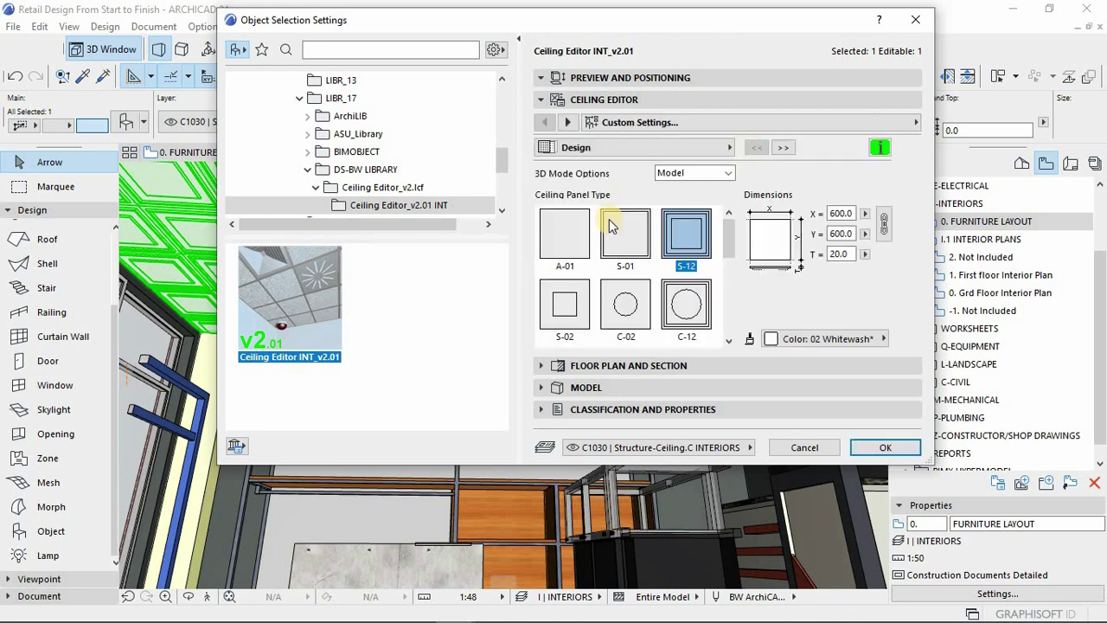
click(613, 226)
click(864, 444)
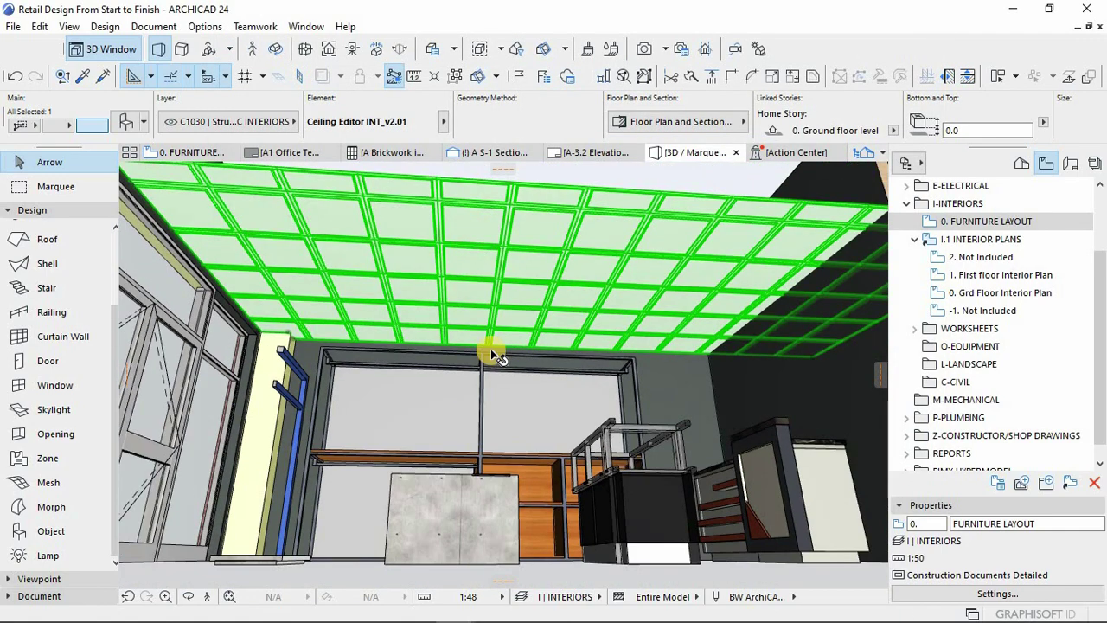
- Set the shop ceiling's panel type to the plain A-01 and deselect the ceiling
scroll(491, 349, up, 3)
drag(516, 326, 617, 417)
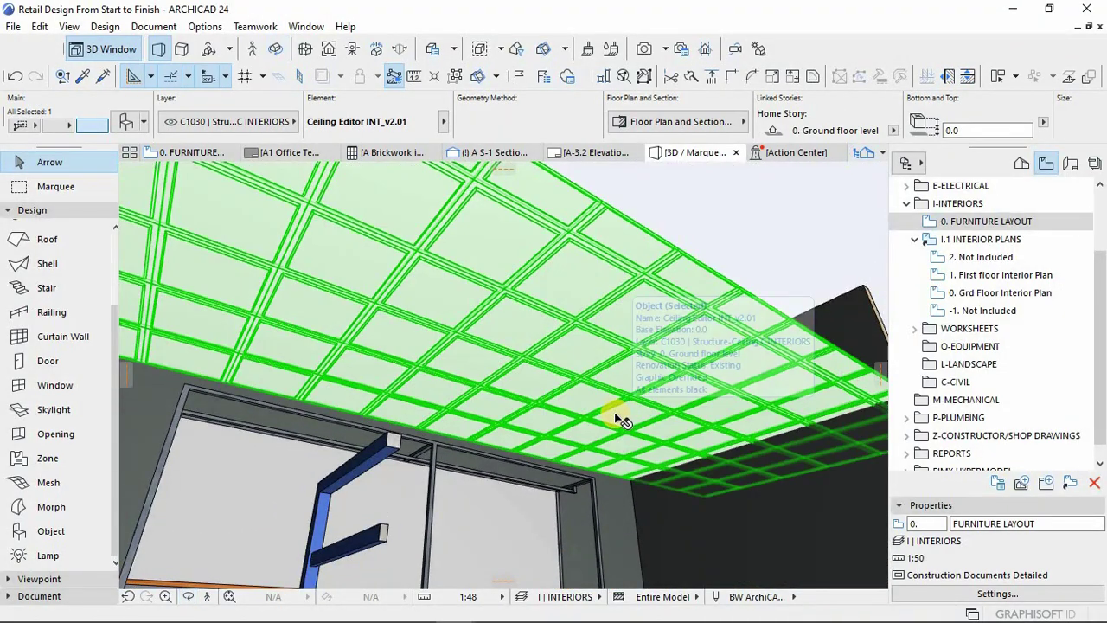
double_click(588, 318)
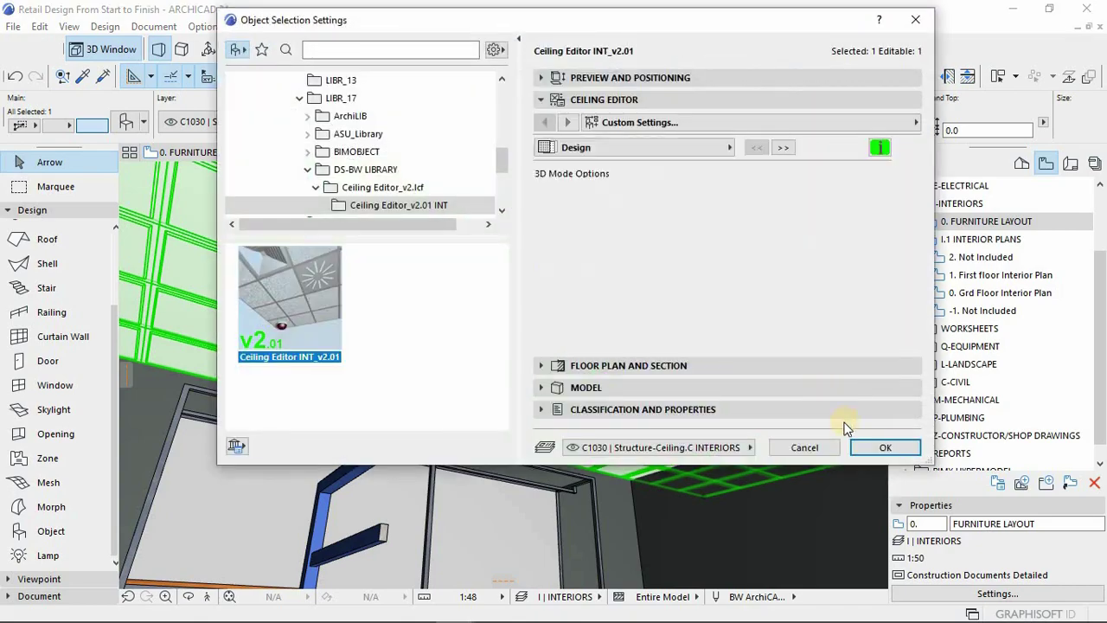
key(Return)
key(Escape)
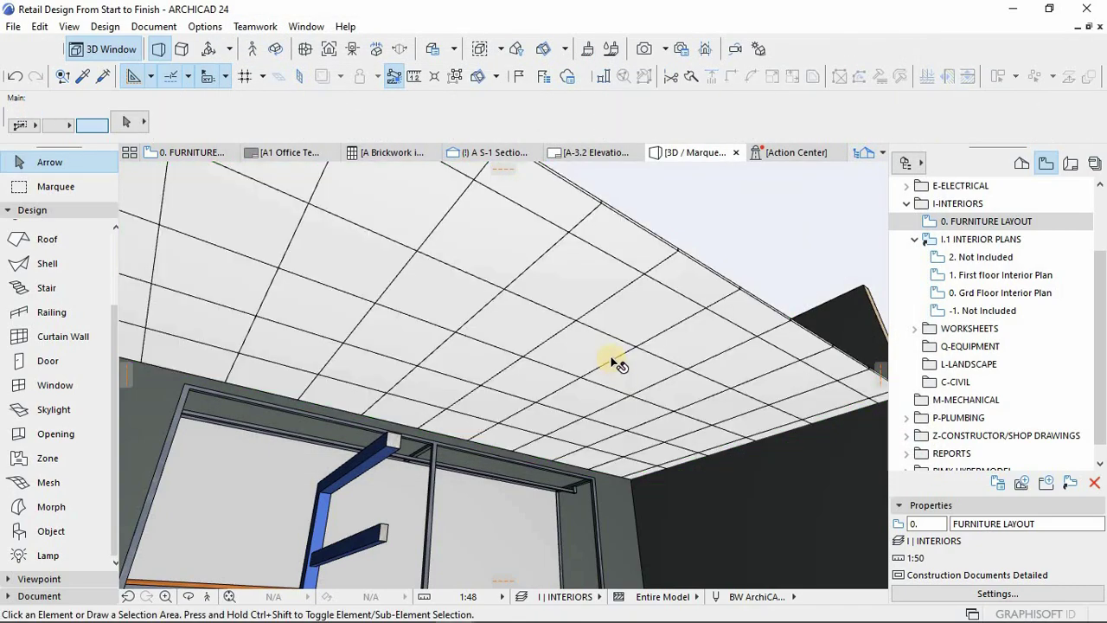
- Select the shop's ceiling in 3D and return to the floor plan with it selected
shift+middle_drag(637, 357, 536, 335)
click(538, 334)
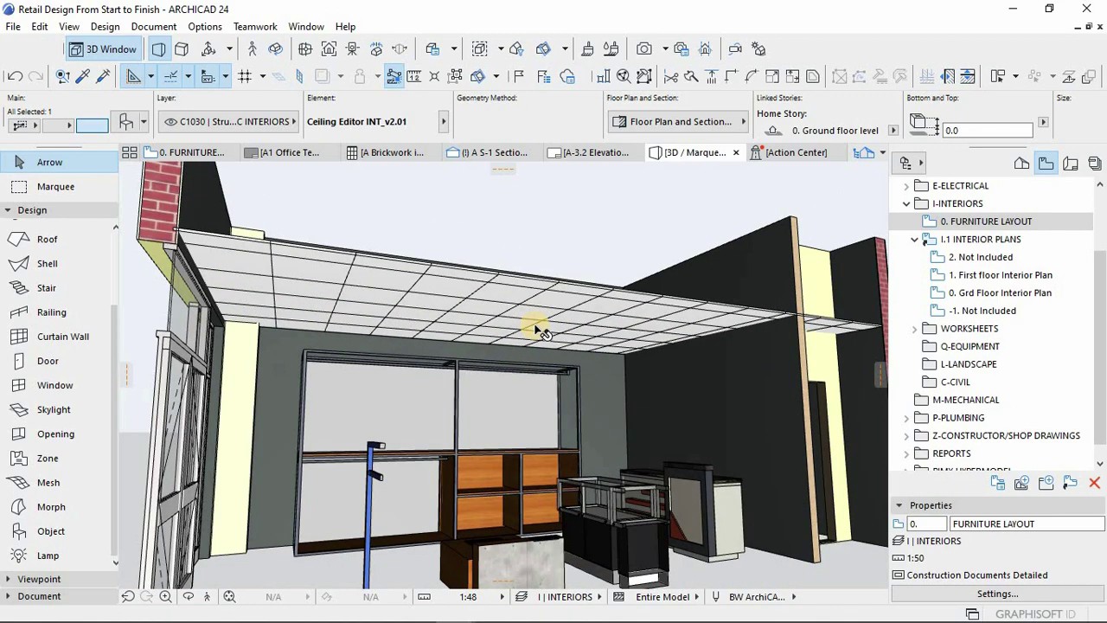
click(470, 323)
key(F2)
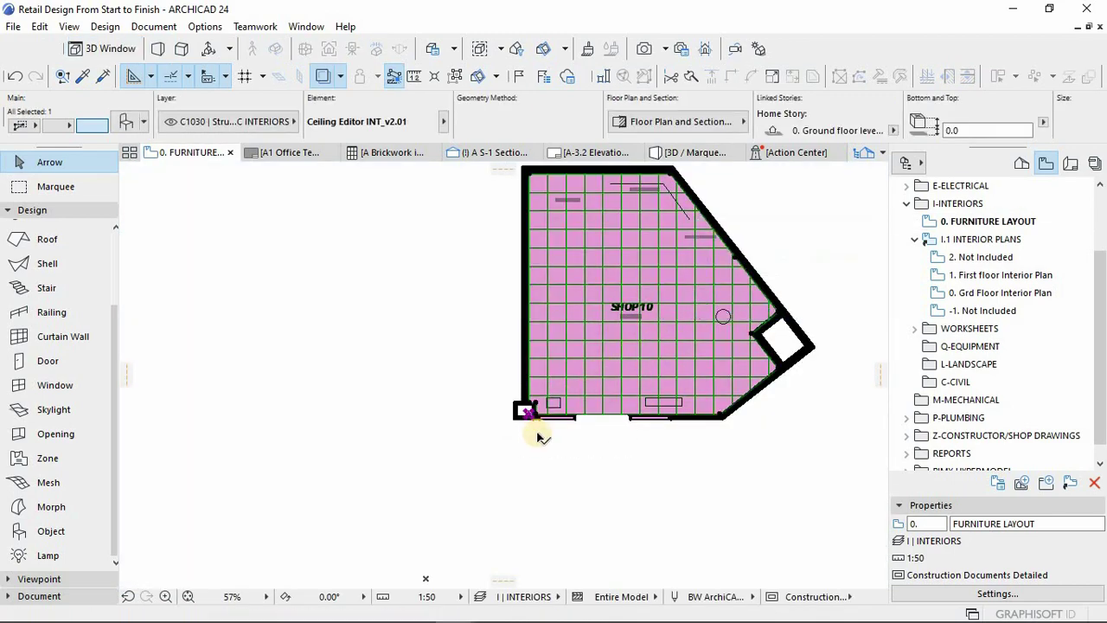
- Move the ceiling's selection grid marker from the corner column to the second panel in from the shop's lower-left corner
scroll(541, 424, up, 6)
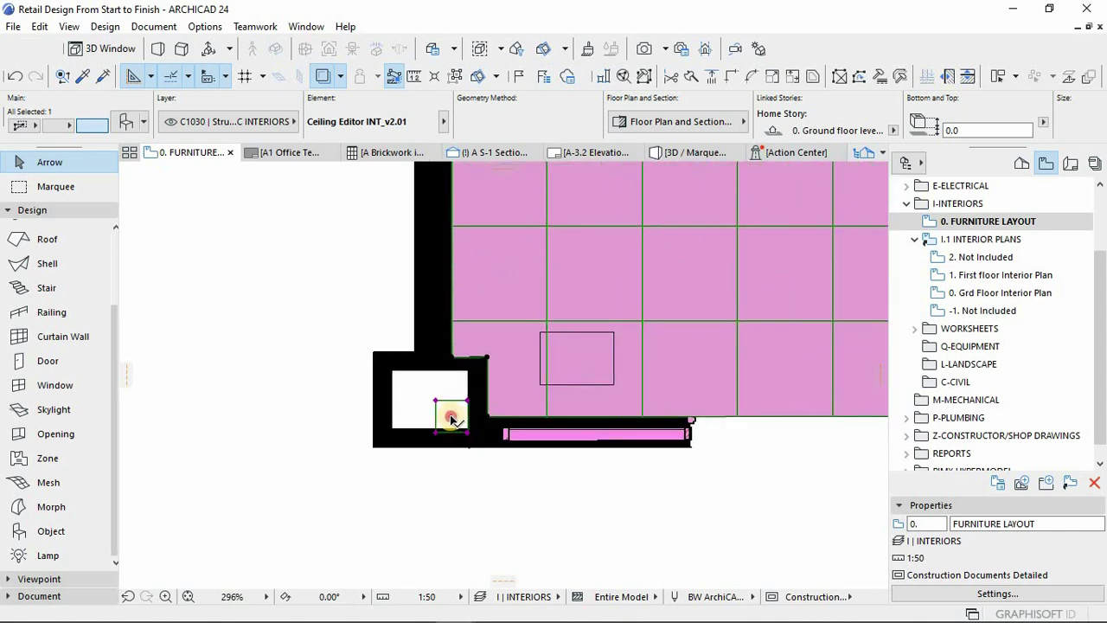
click(451, 419)
scroll(663, 329, down, 3)
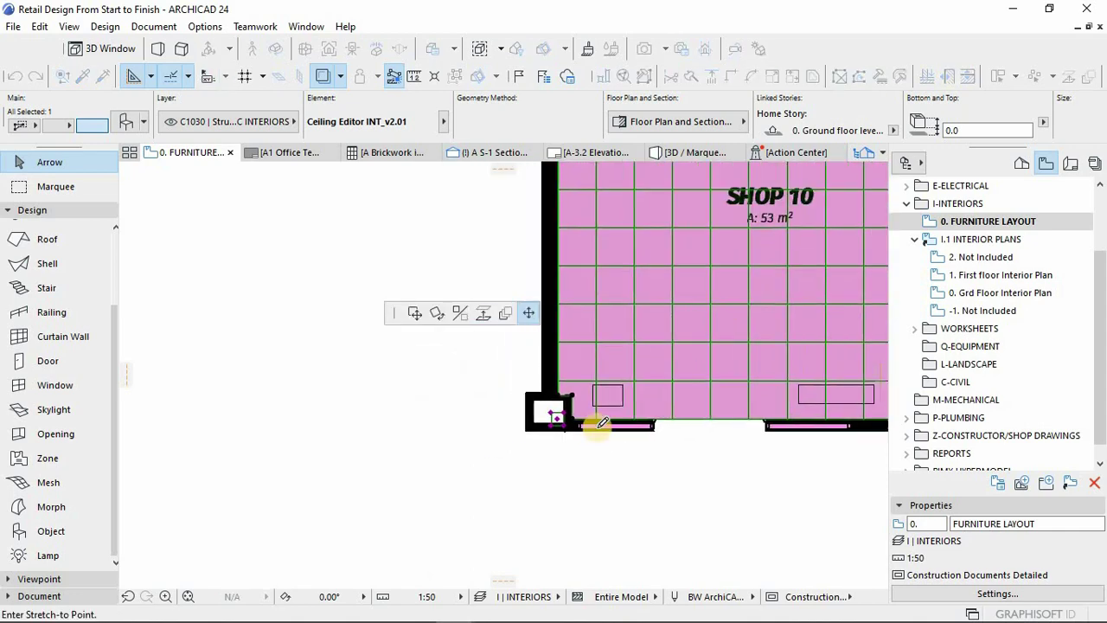
scroll(600, 371, down, 3)
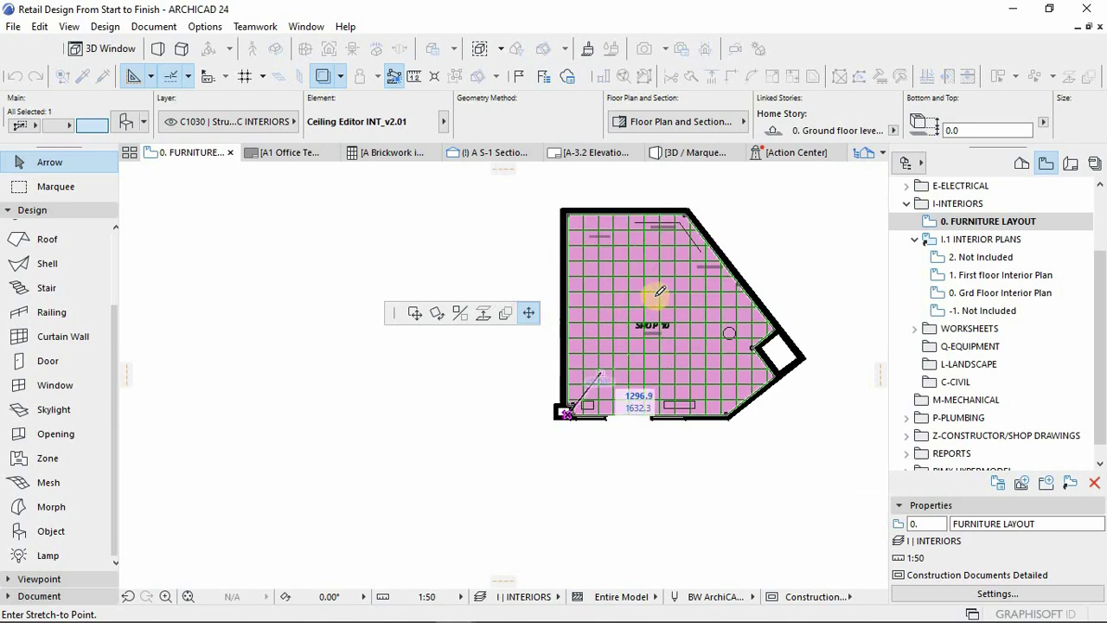
scroll(655, 296, up, 2)
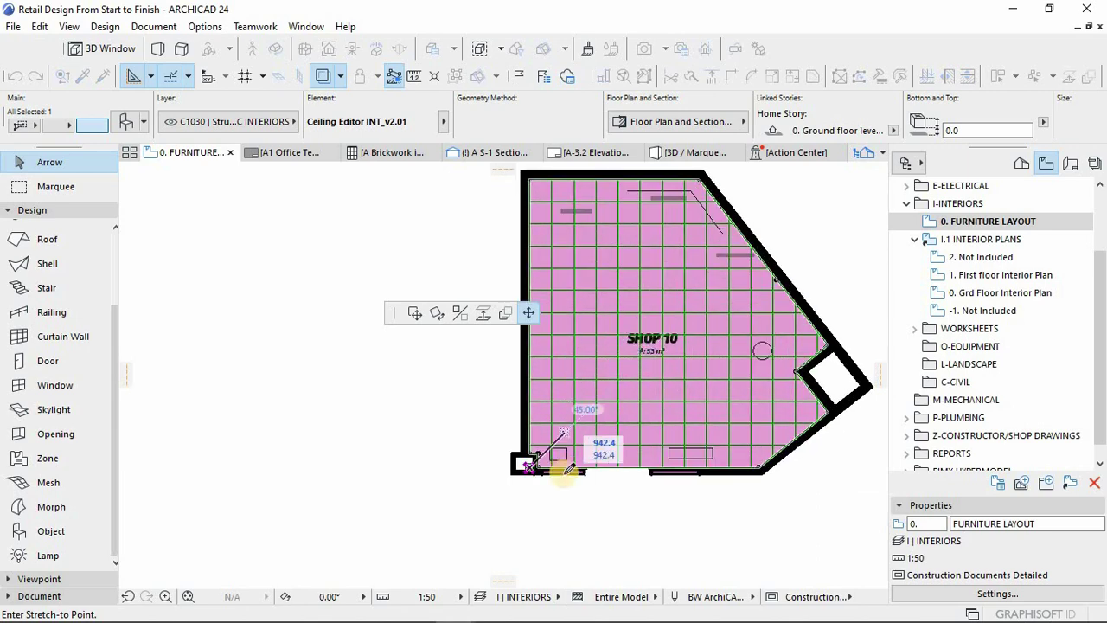
scroll(564, 414, up, 2)
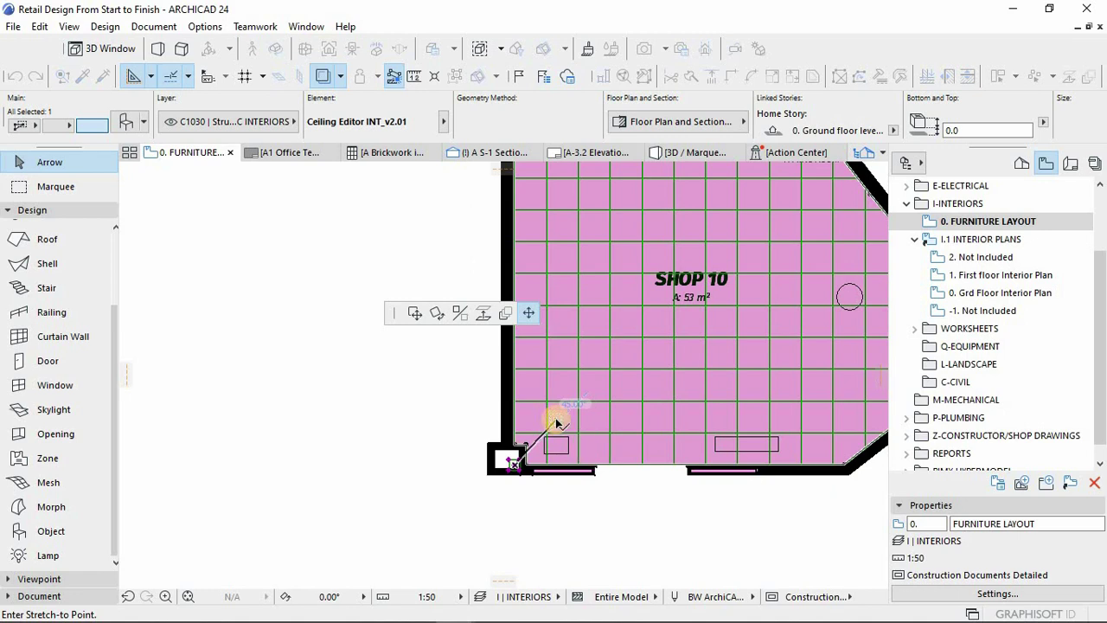
click(555, 420)
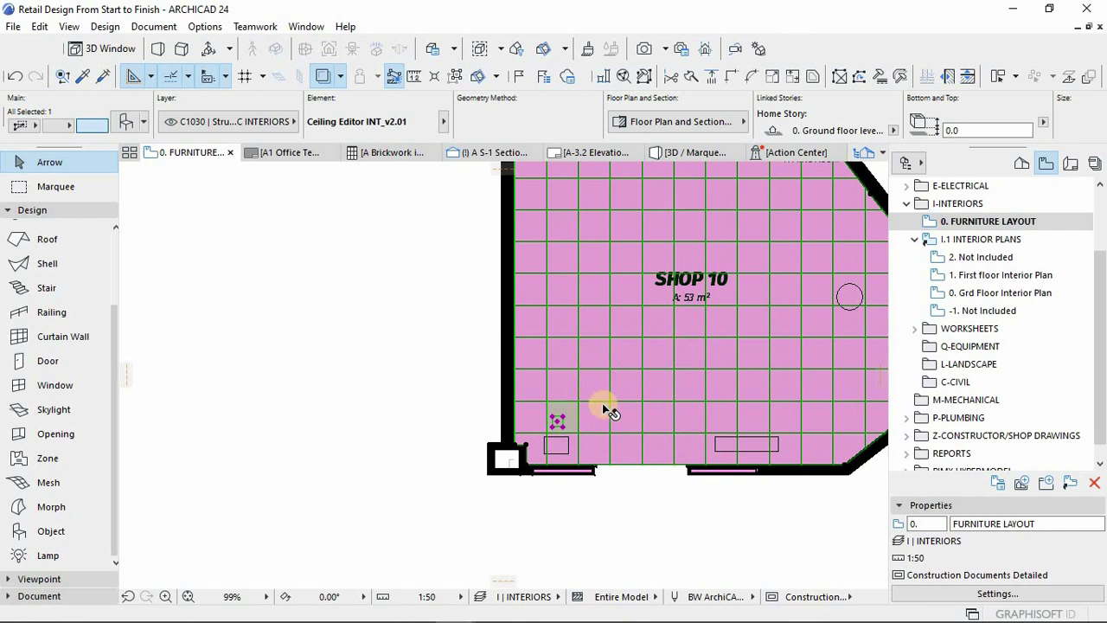
- Review the shop ceiling's settings pages for group and unique accessories and for edges and borders, and return to its design settings
double_click(572, 412)
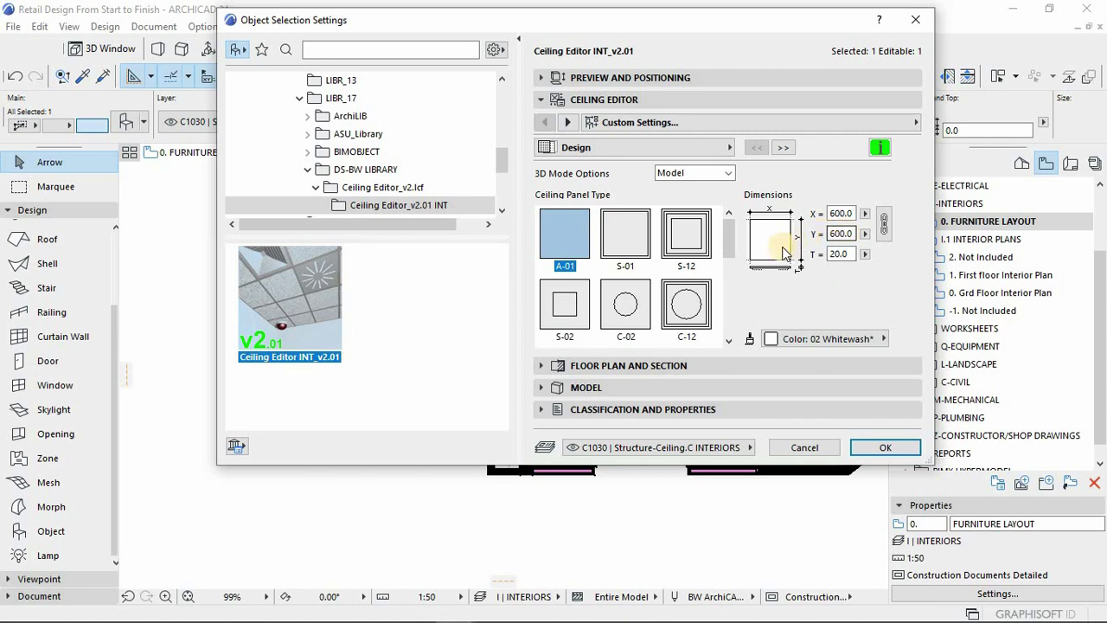
click(782, 148)
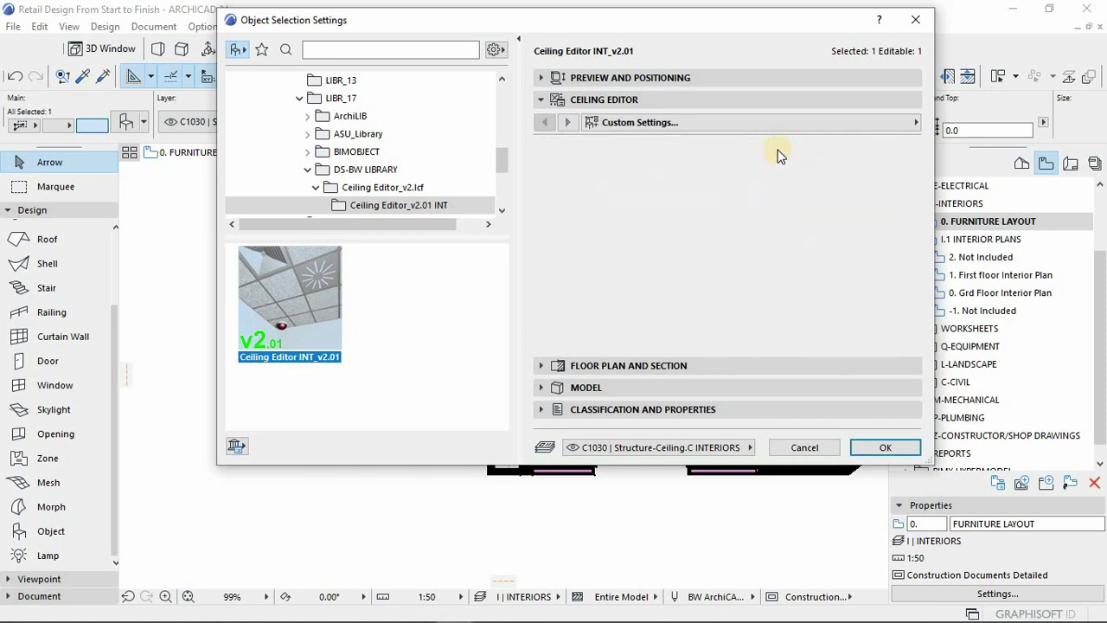
click(782, 149)
click(782, 150)
click(780, 149)
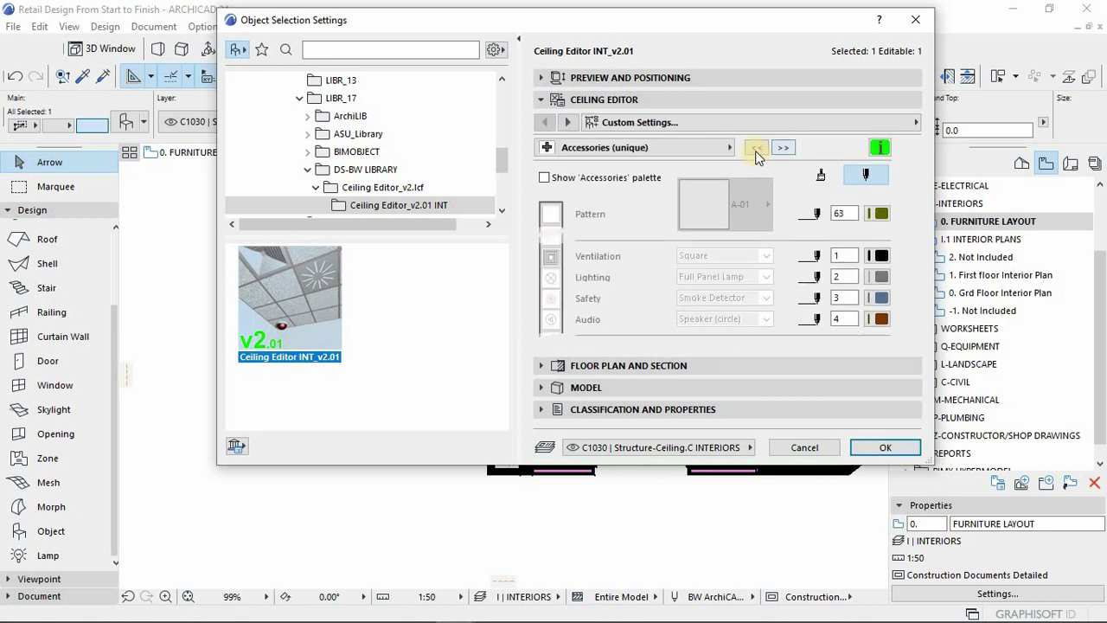
click(756, 149)
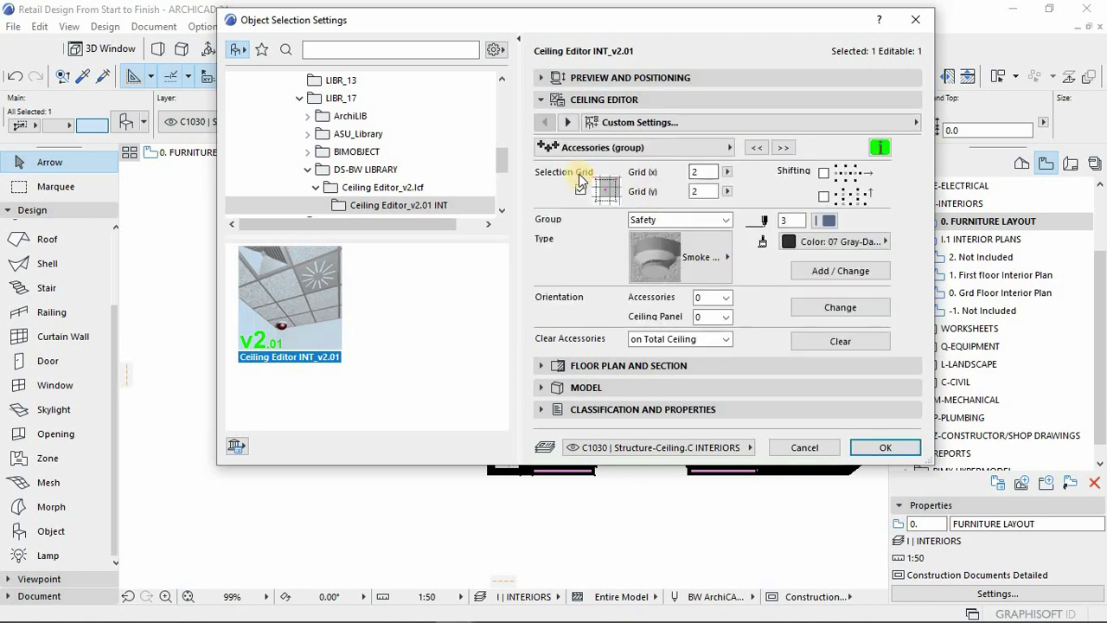
click(784, 150)
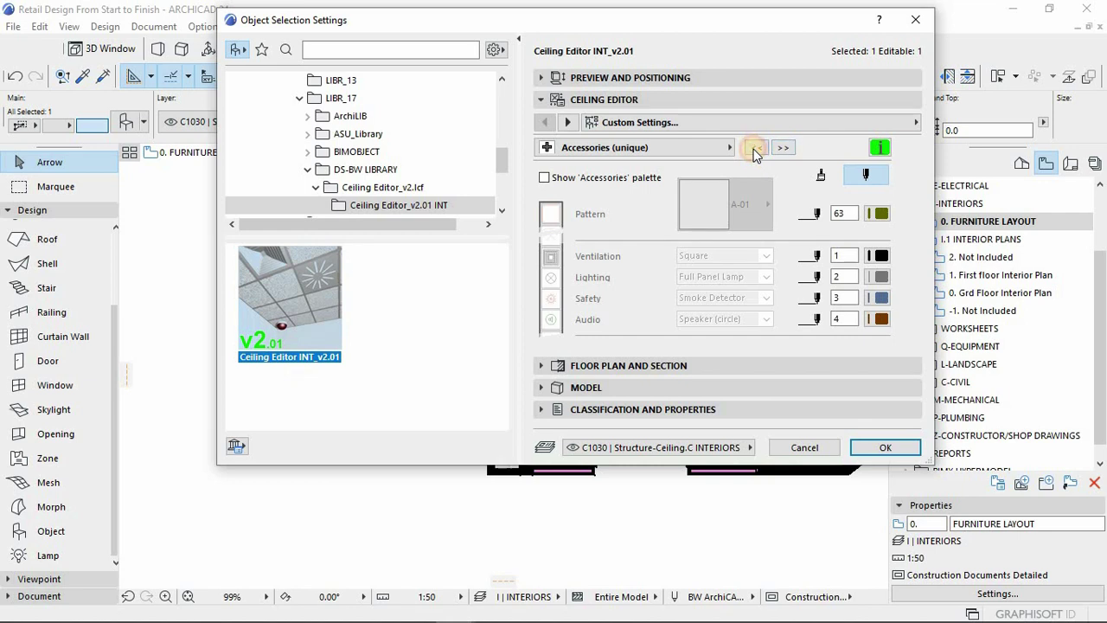
click(755, 148)
click(756, 149)
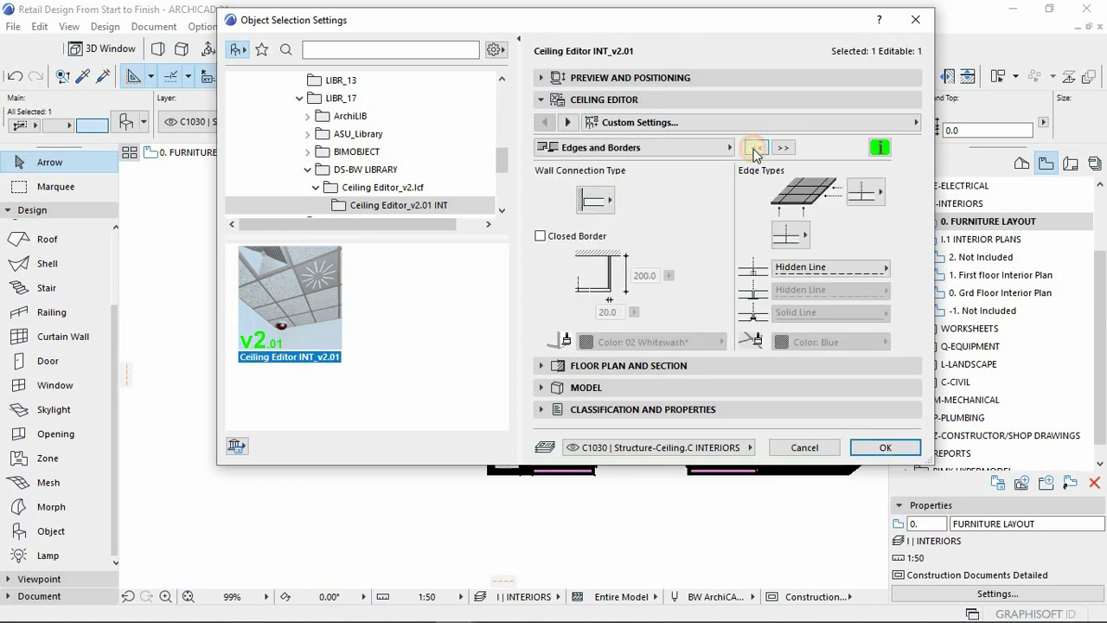
click(755, 149)
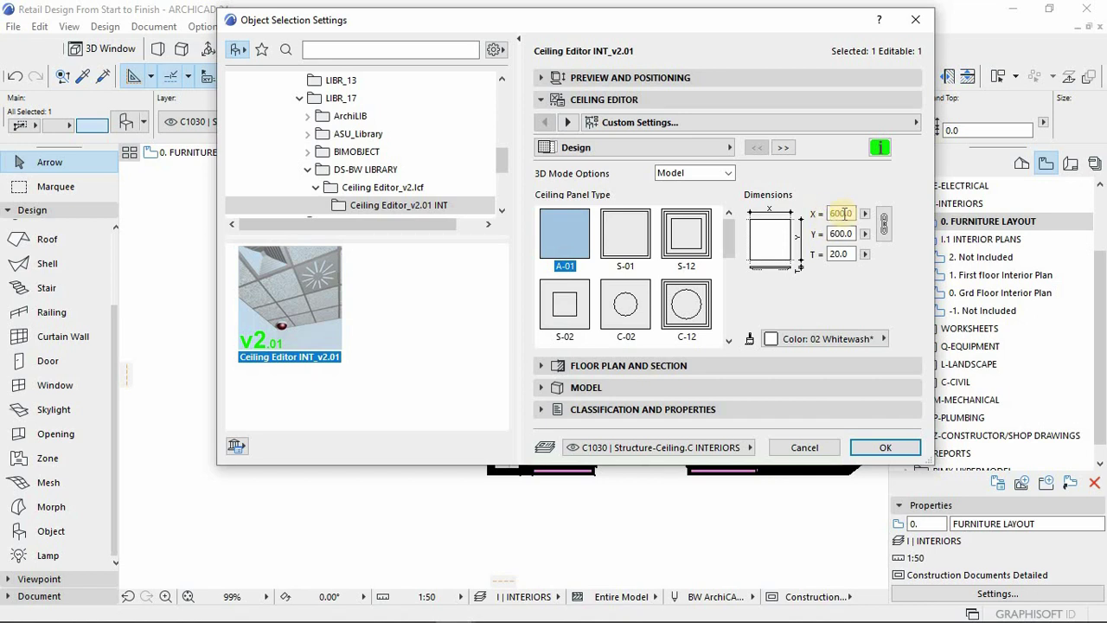
- Link the ceiling panel's X and Y dimensions and set the panel size to 1000 by 1000 mm
click(864, 215)
click(851, 231)
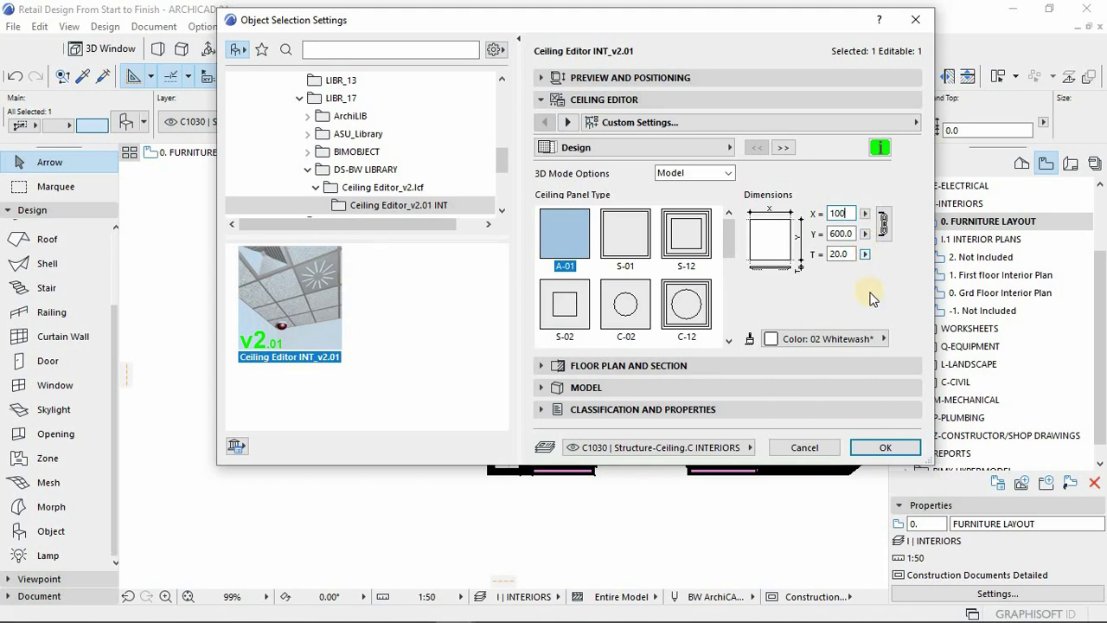
key(Return)
click(880, 448)
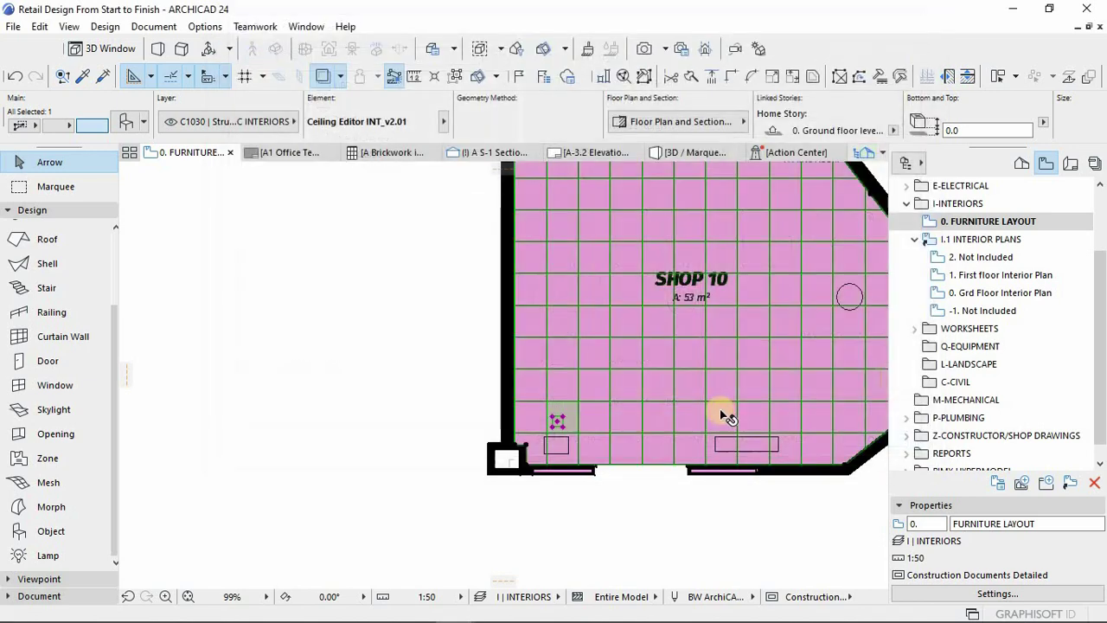
- Inspect the shop ceiling's panel grid on the floor plan and from below in 3D
scroll(640, 378, down, 2)
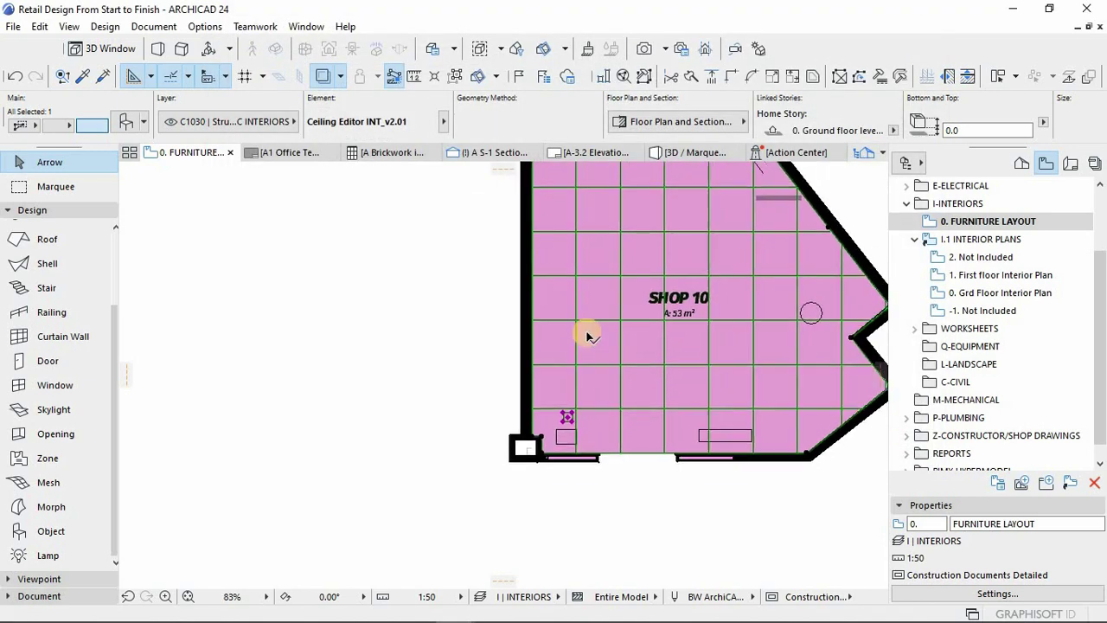
mouse_move(583, 346)
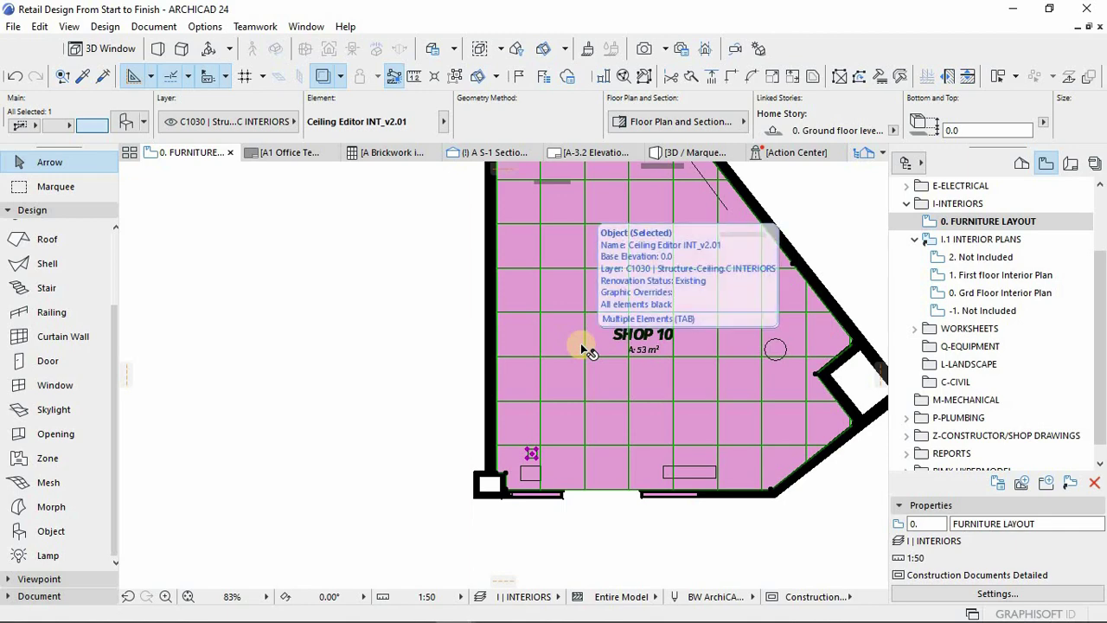
key(F3)
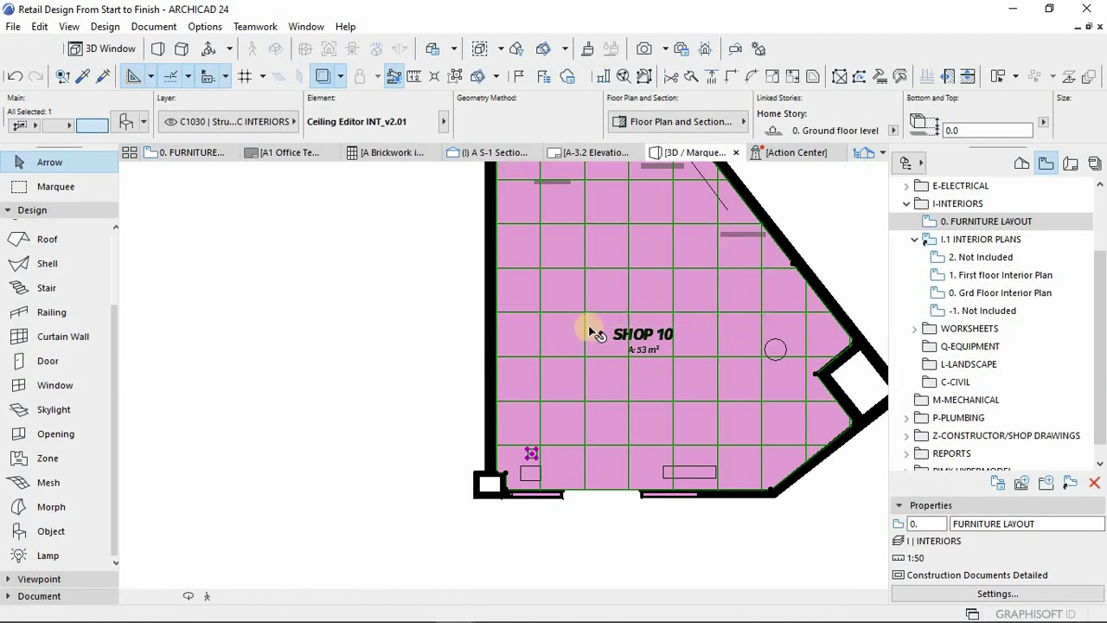
shift+middle_drag(517, 337, 397, 331)
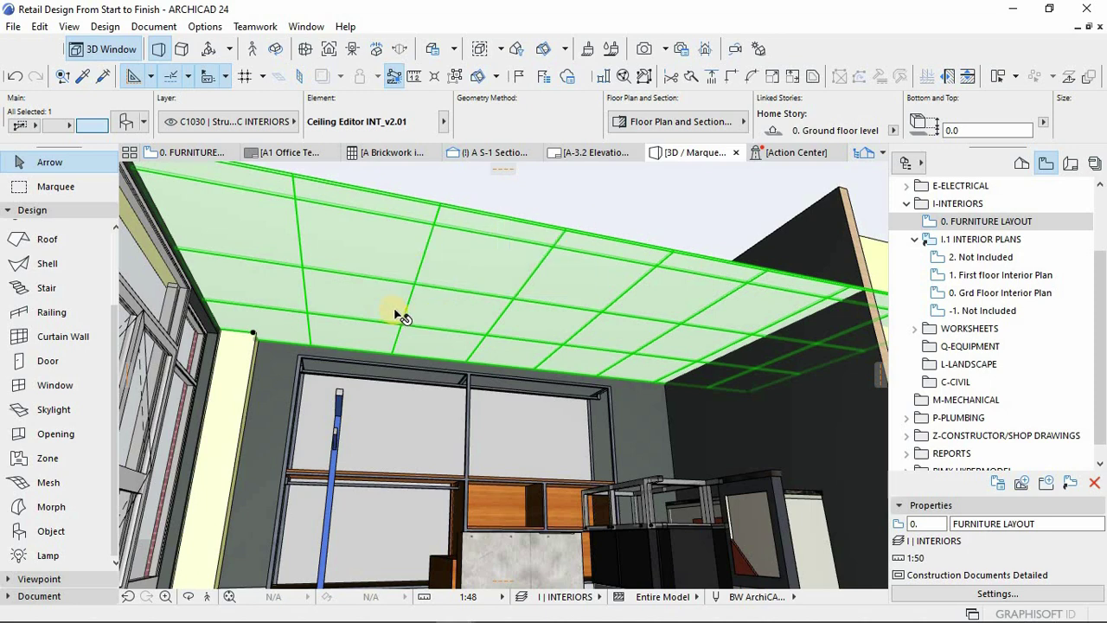
- On the floor plan, move the ceiling's selection grid marker to the centre of the panel in the second column and second row from the shop's lower-left corner
key(F2)
scroll(542, 462, up, 5)
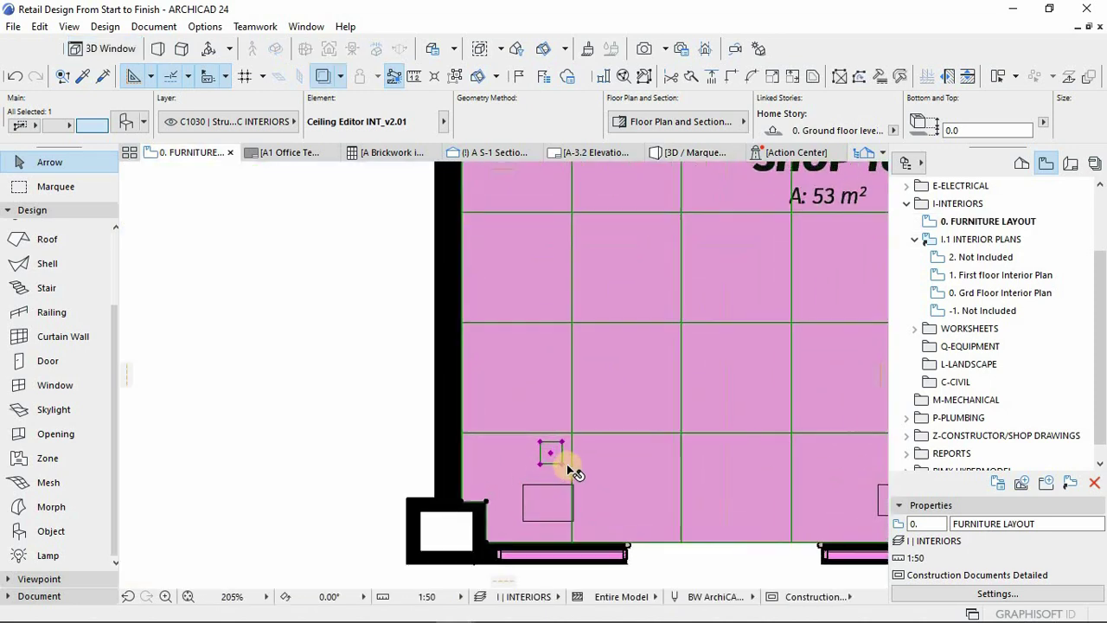
scroll(569, 465, up, 1)
click(566, 463)
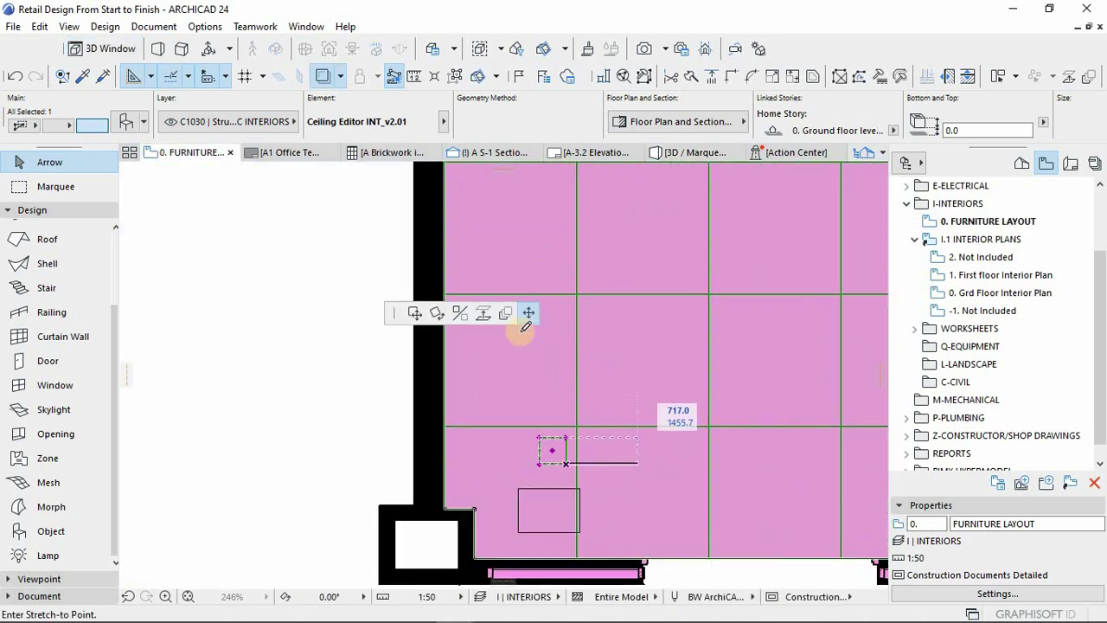
click(528, 312)
key(Escape)
click(554, 451)
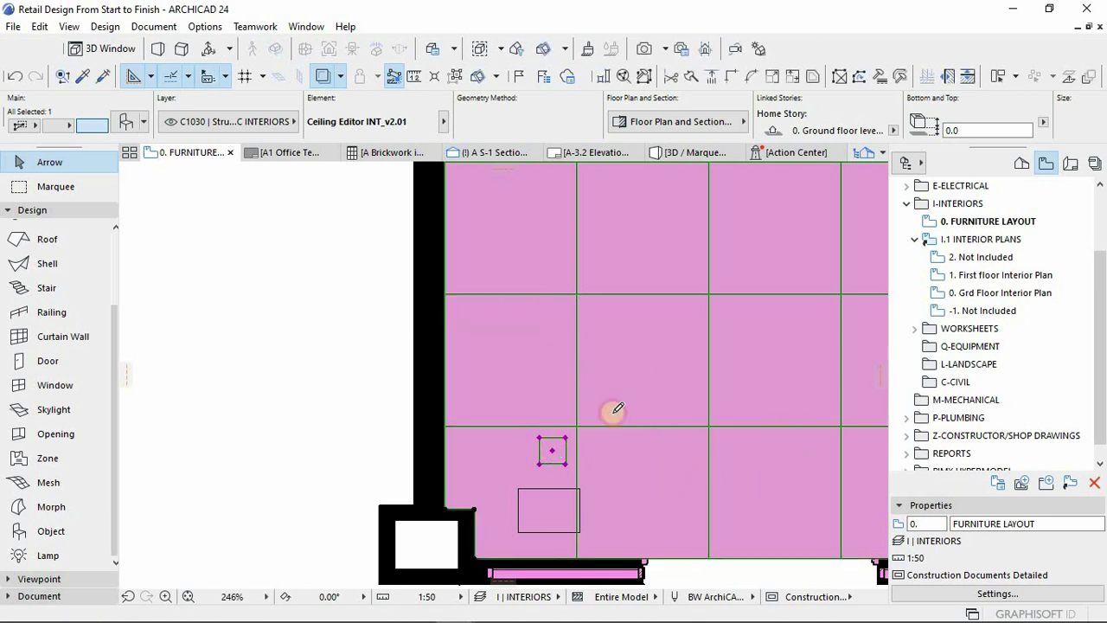
click(633, 357)
click(644, 353)
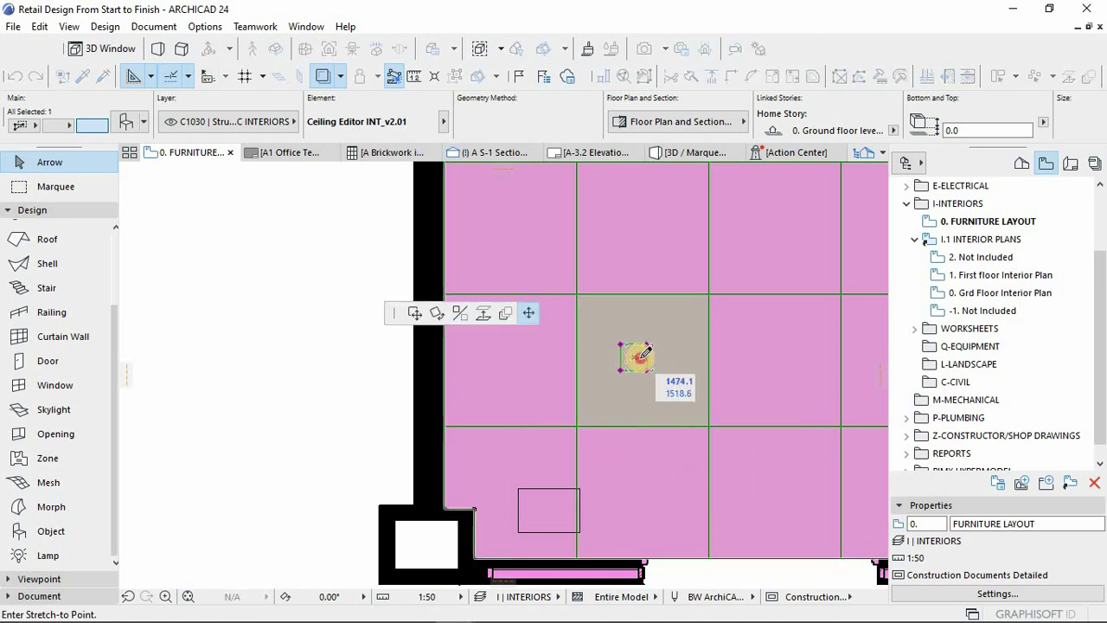
click(643, 362)
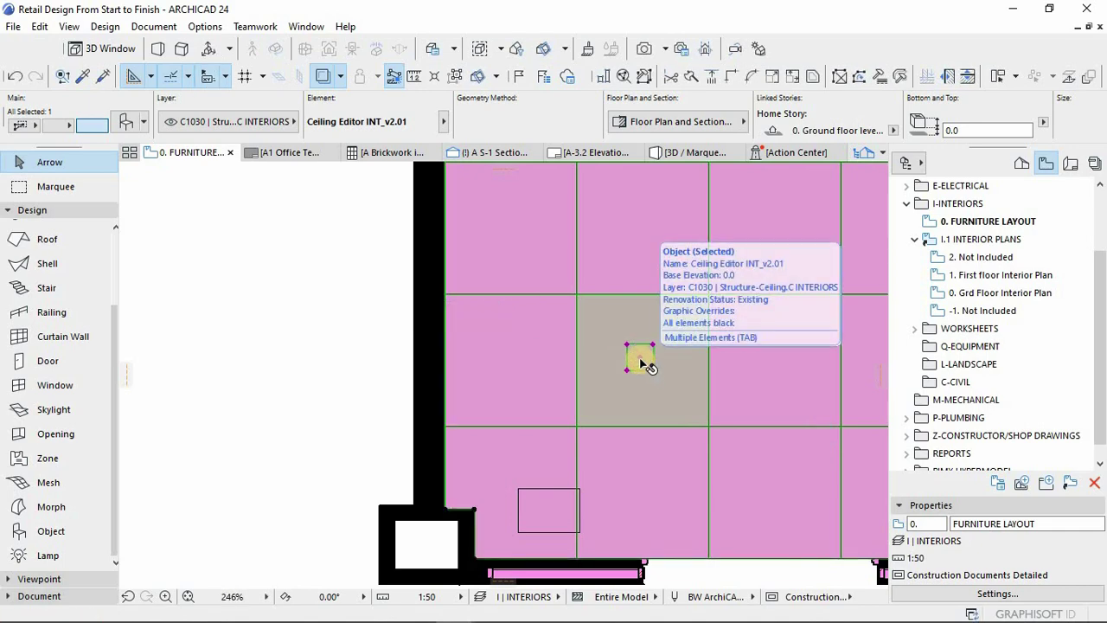
- Set the shop ceiling's accessory group to Lighting and apply the settings
double_click(631, 349)
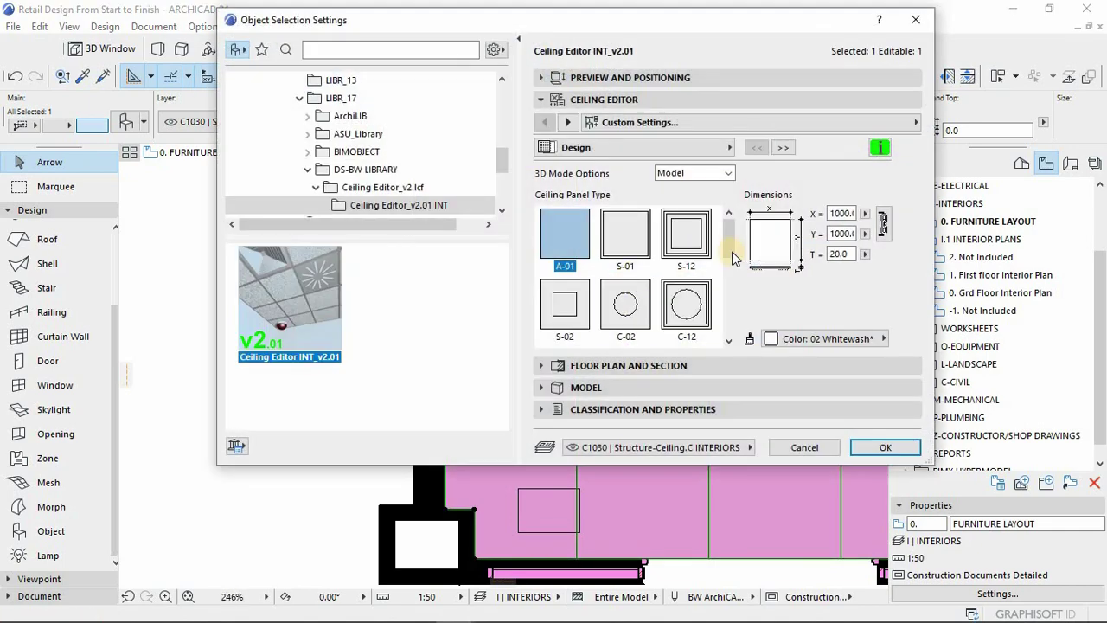
click(776, 149)
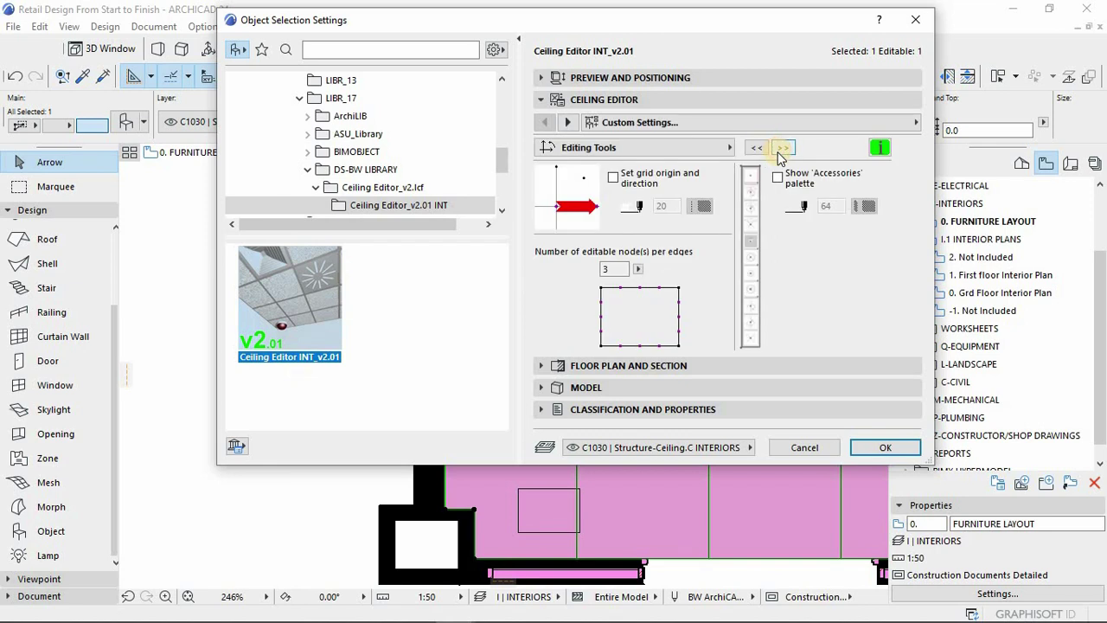
click(779, 148)
click(705, 222)
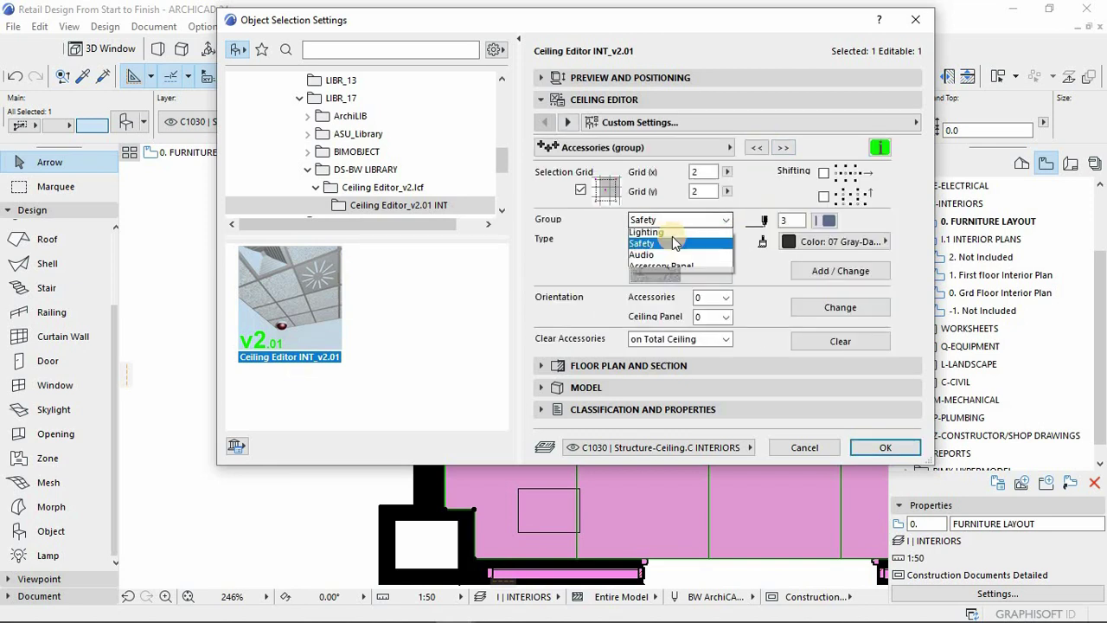
click(654, 250)
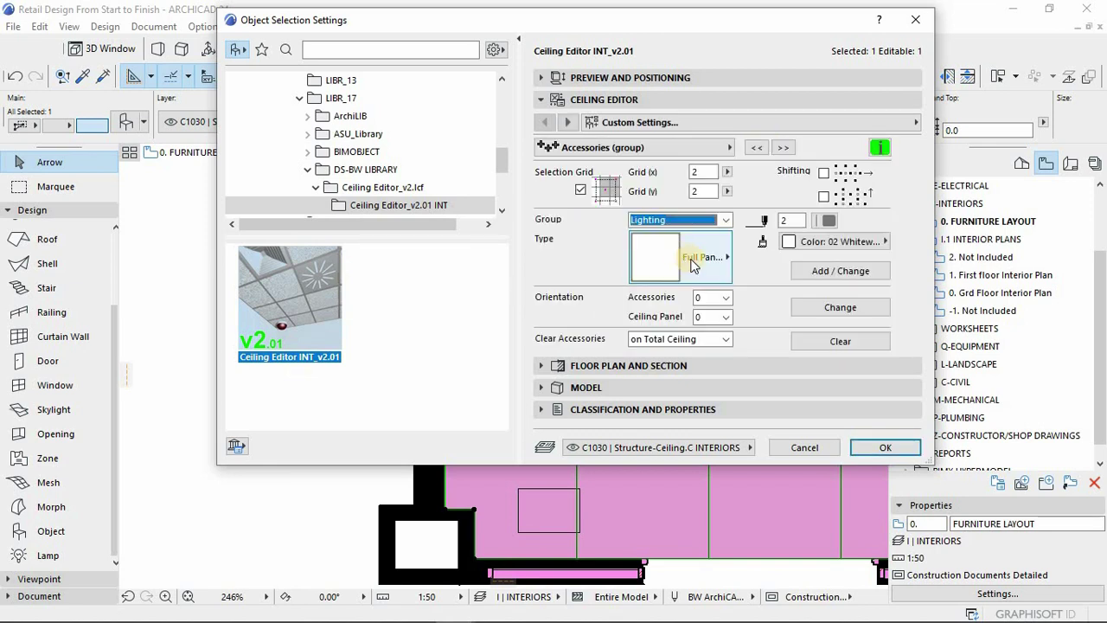
click(881, 447)
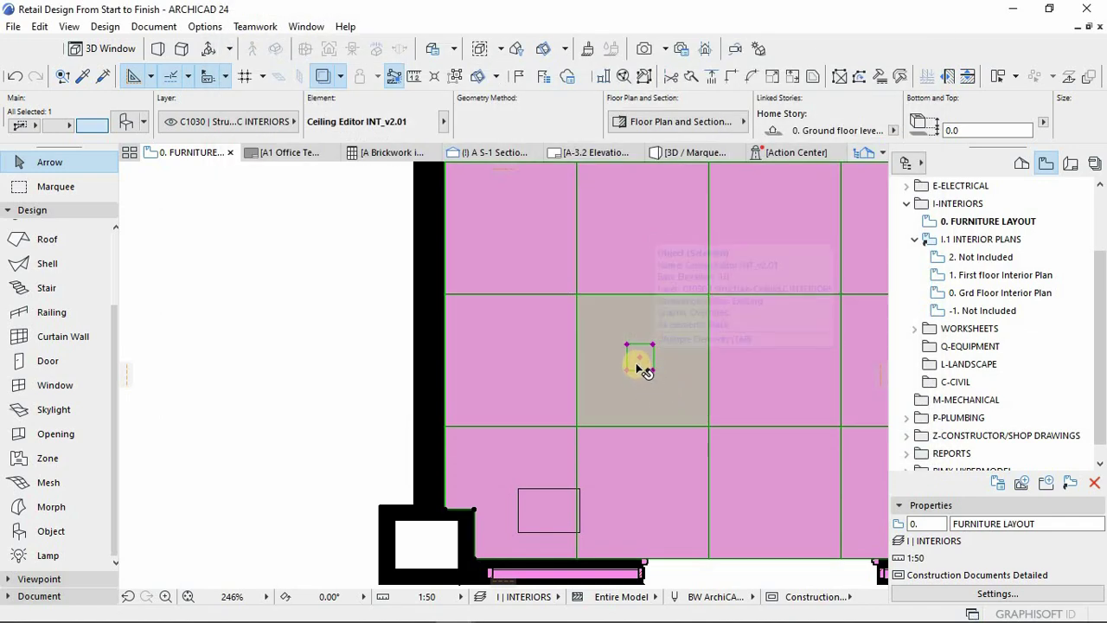
- Add the full panel lamp to the ceiling panel marked by the selection grid
double_click(657, 354)
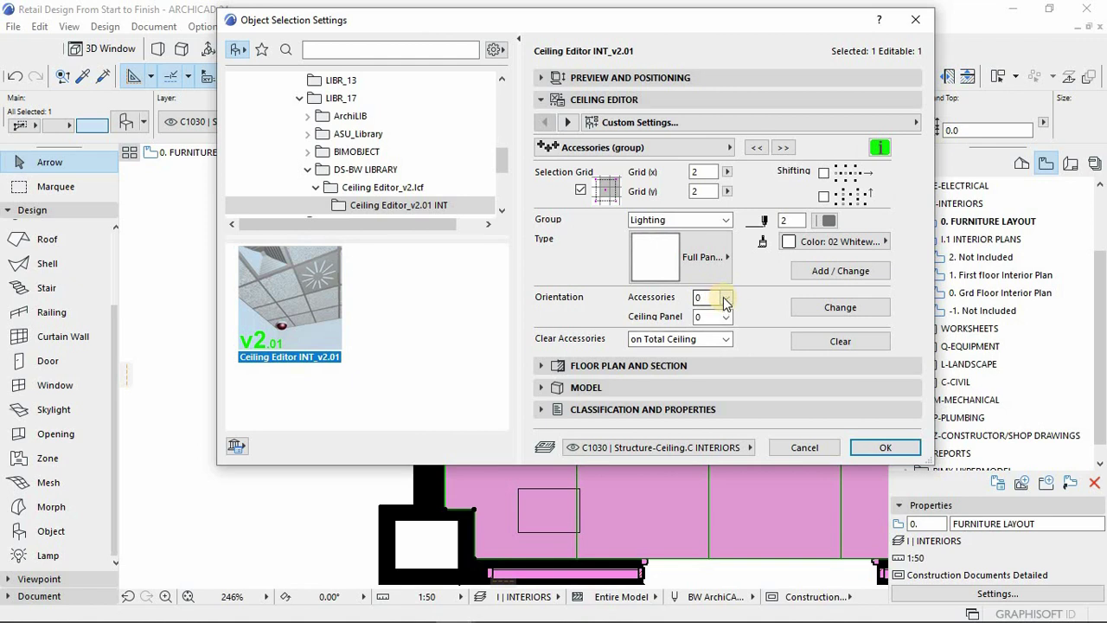
click(841, 308)
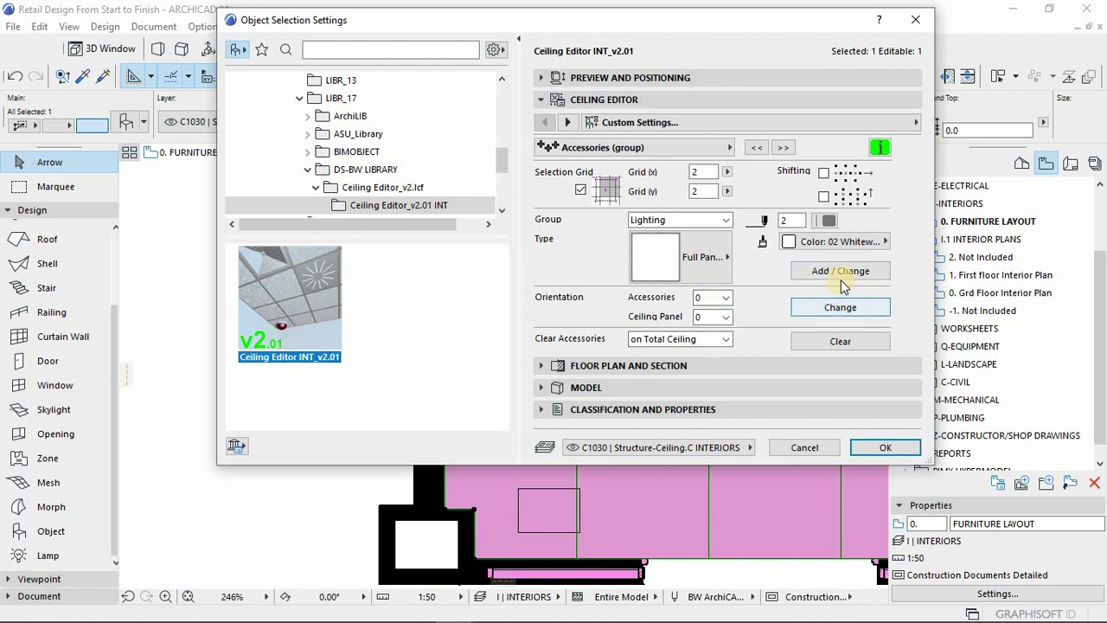
click(840, 273)
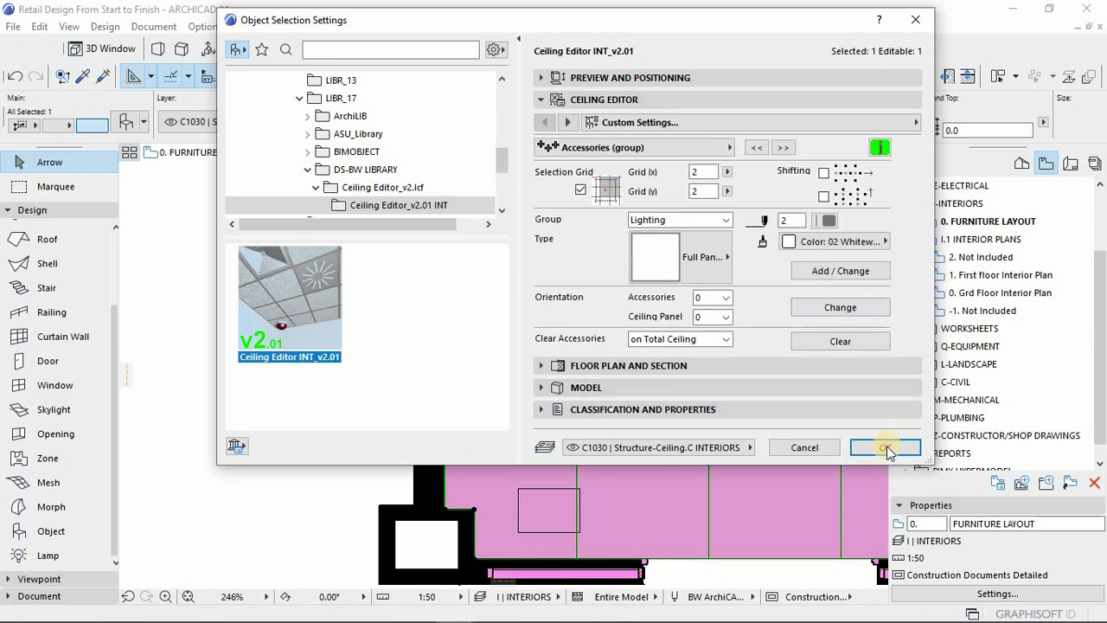
key(Return)
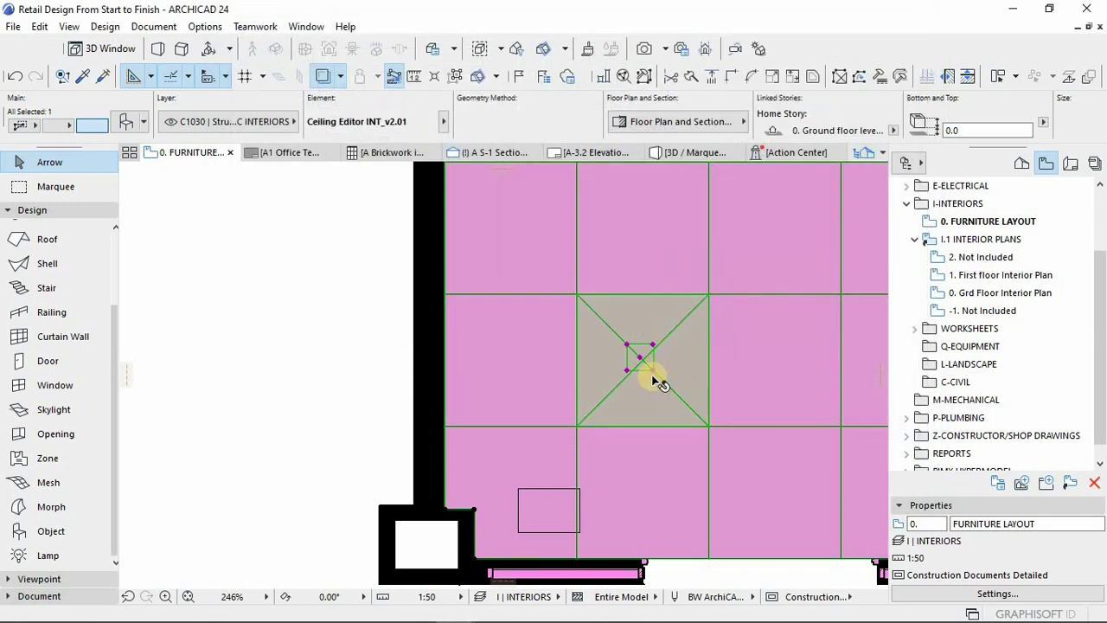
- Examine the full panel lamp in the shop ceiling up close in 3D
key(F5)
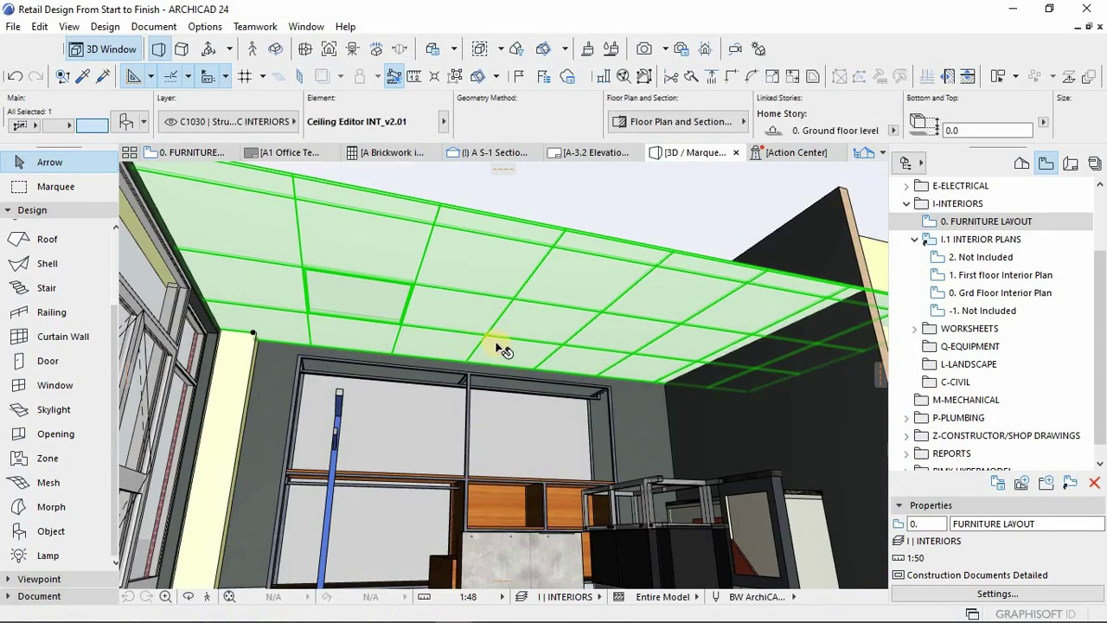
scroll(554, 348, up, 6)
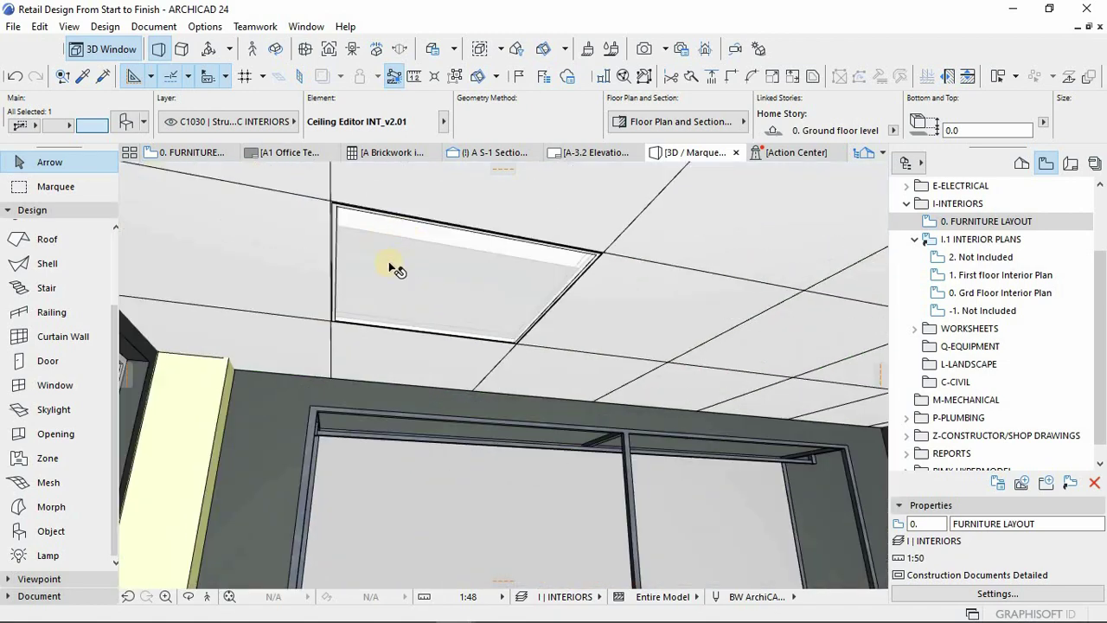
key(o)
drag(425, 289, 475, 386)
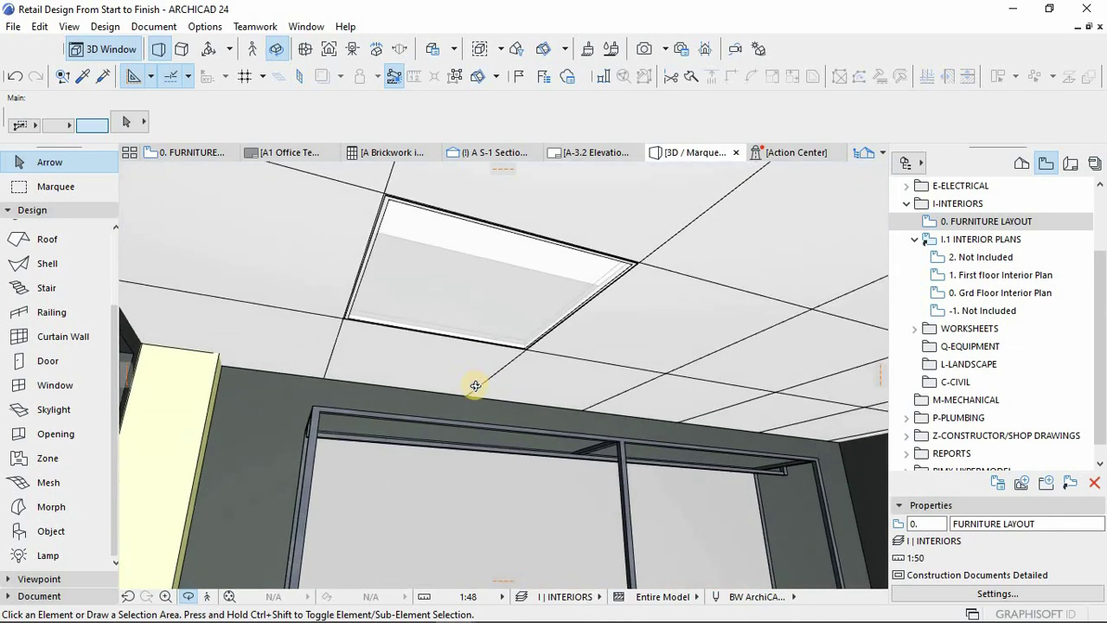
- On the floor plan, move the ceiling's selection grid marker two panels straight up from the lamp panel
key(F2)
click(640, 361)
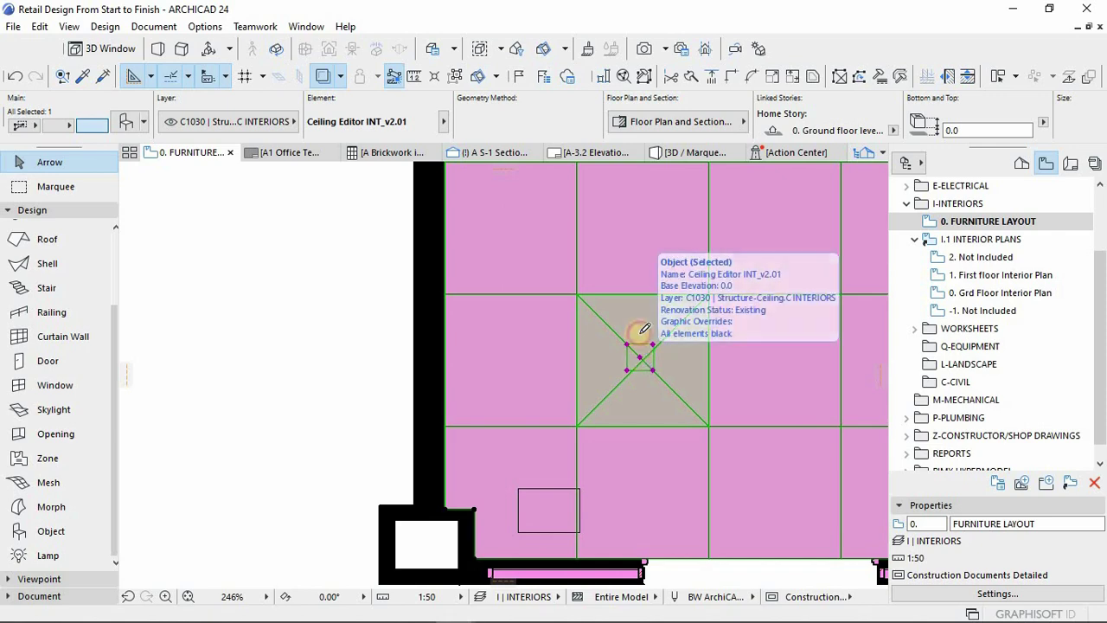
click(640, 344)
scroll(641, 312, down, 1)
scroll(635, 432, up, 2)
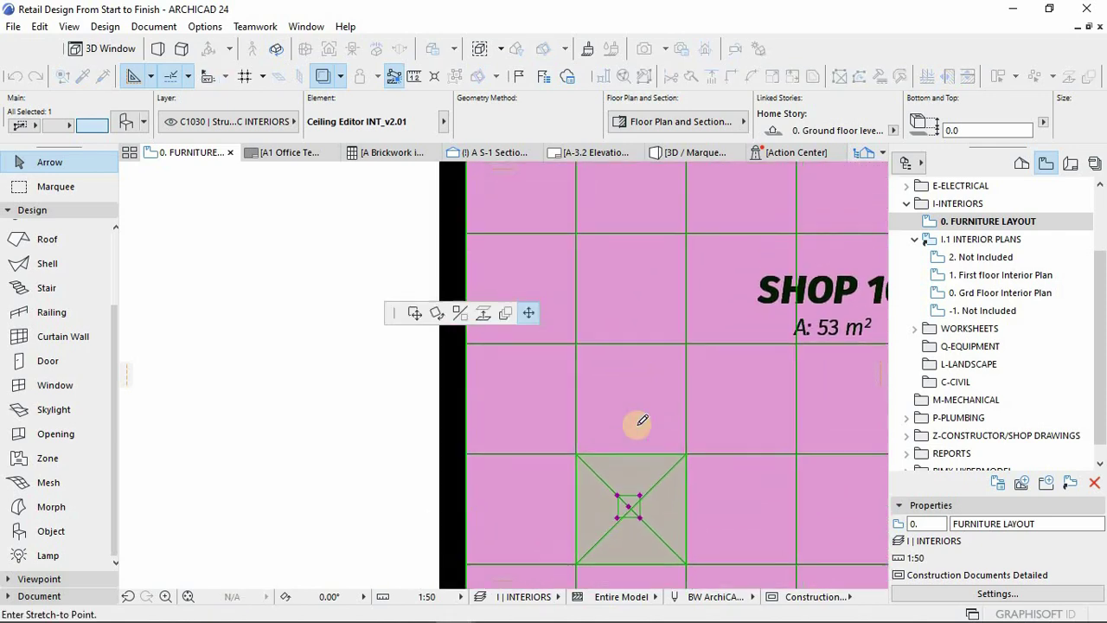
scroll(638, 395, down, 3)
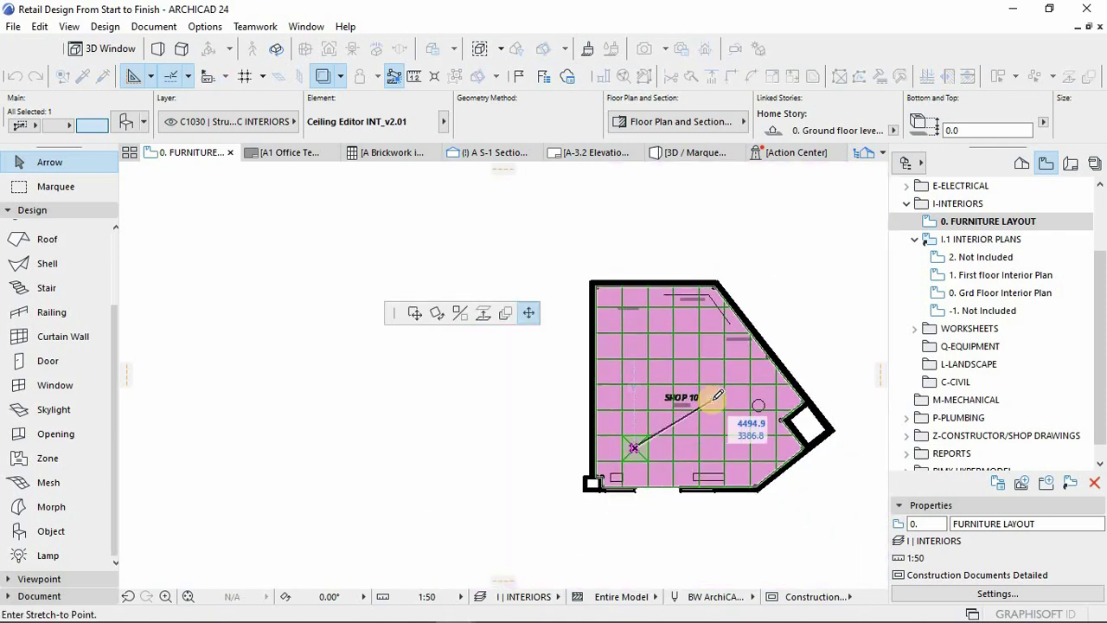
scroll(705, 346, up, 4)
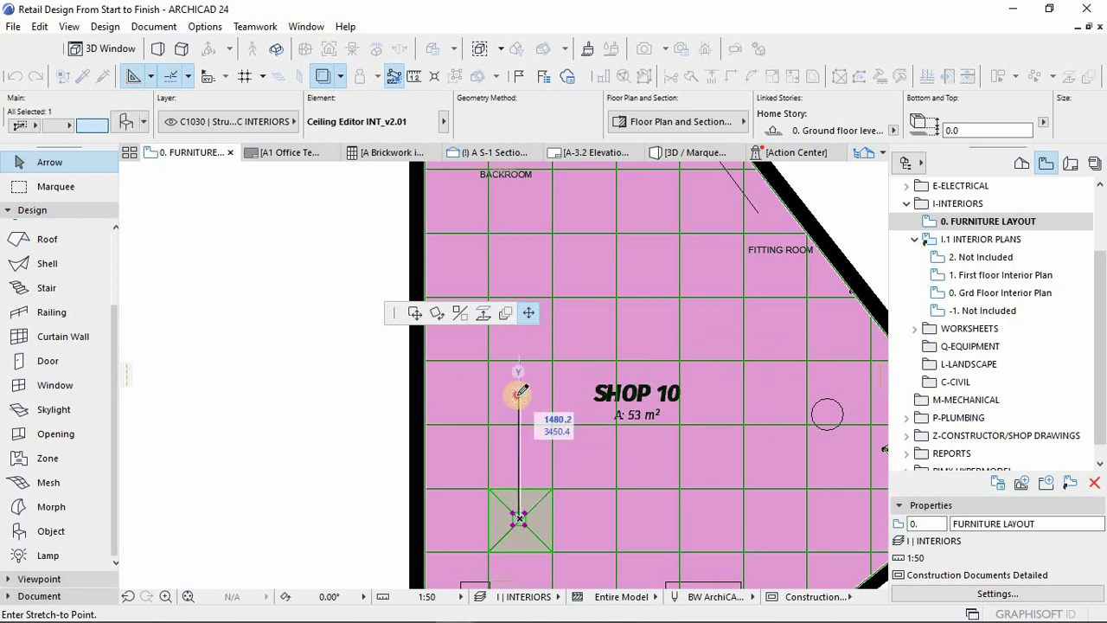
click(518, 394)
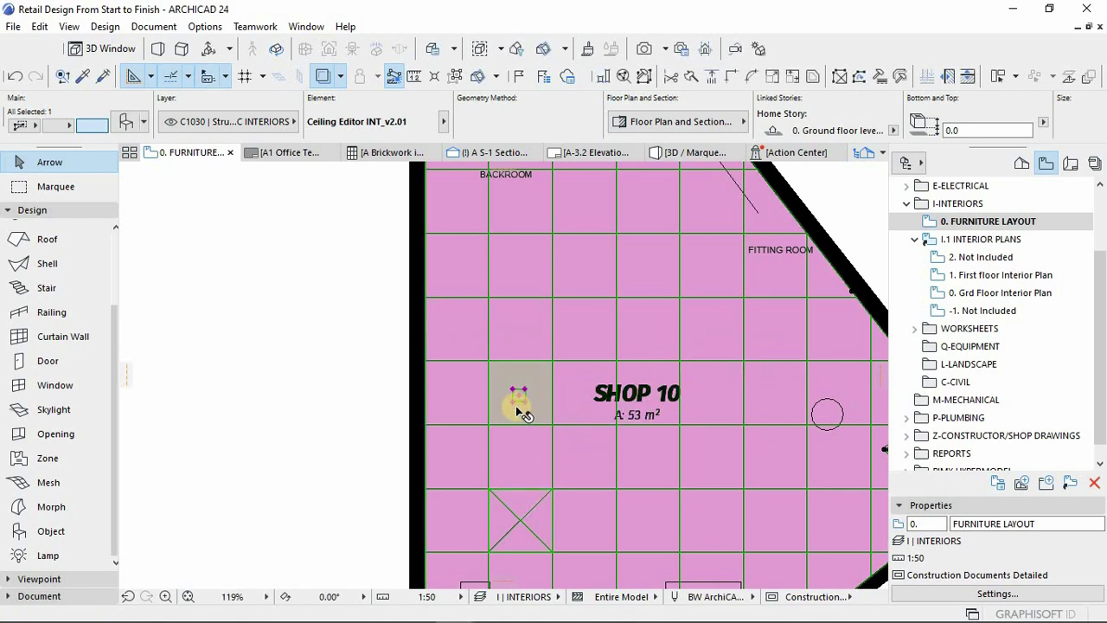
- Set the shop ceiling's accessory group to Ventilation with the Rectangle type and apply the settings
double_click(516, 406)
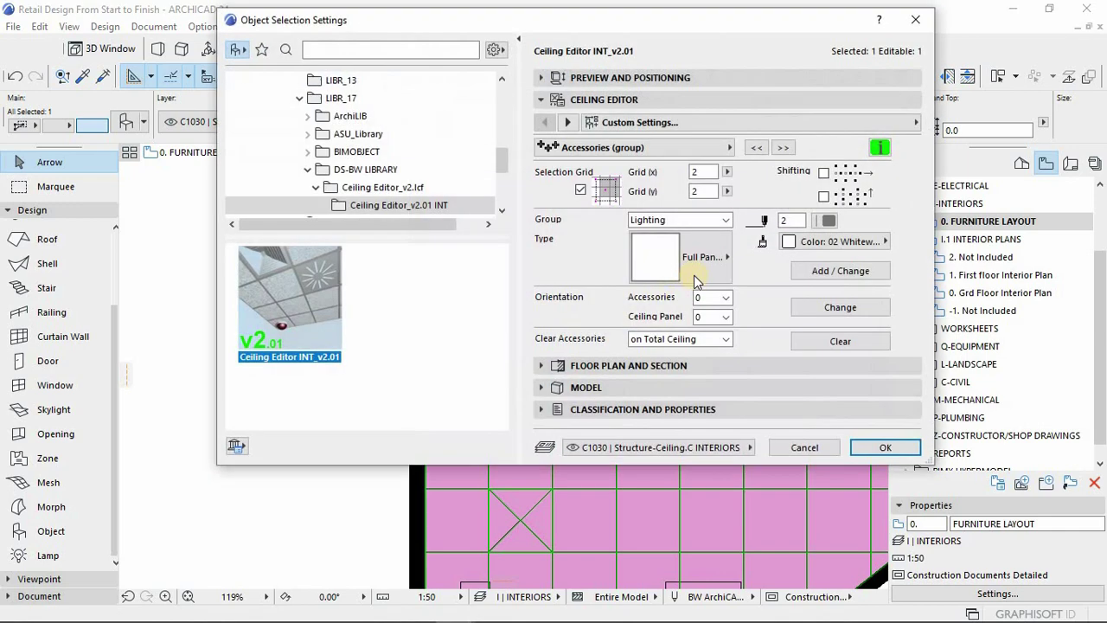
click(699, 220)
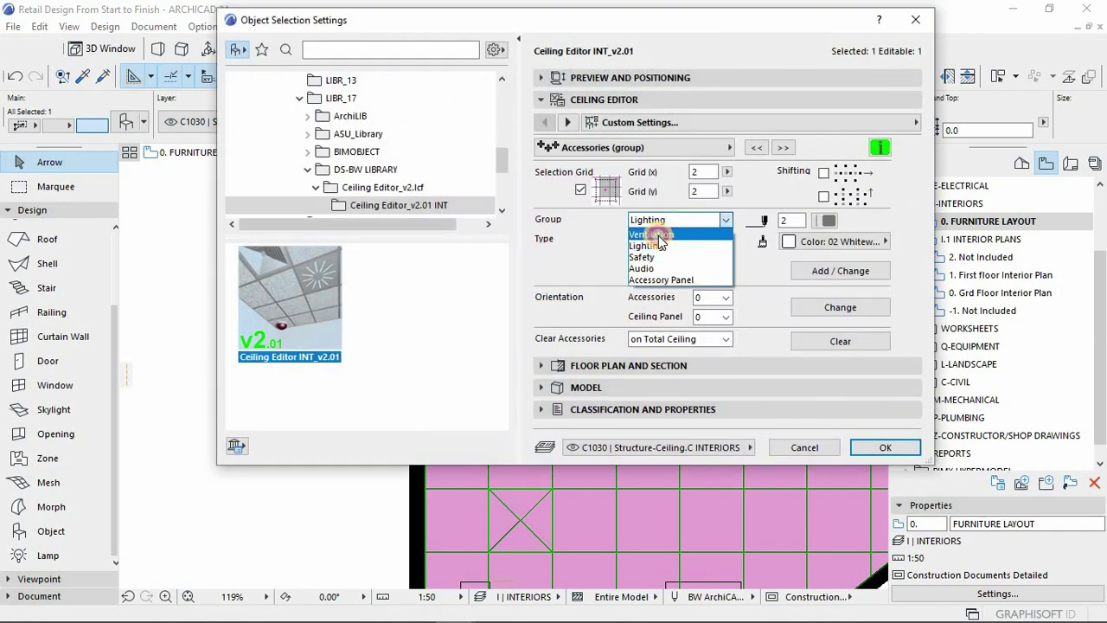
click(657, 235)
click(692, 256)
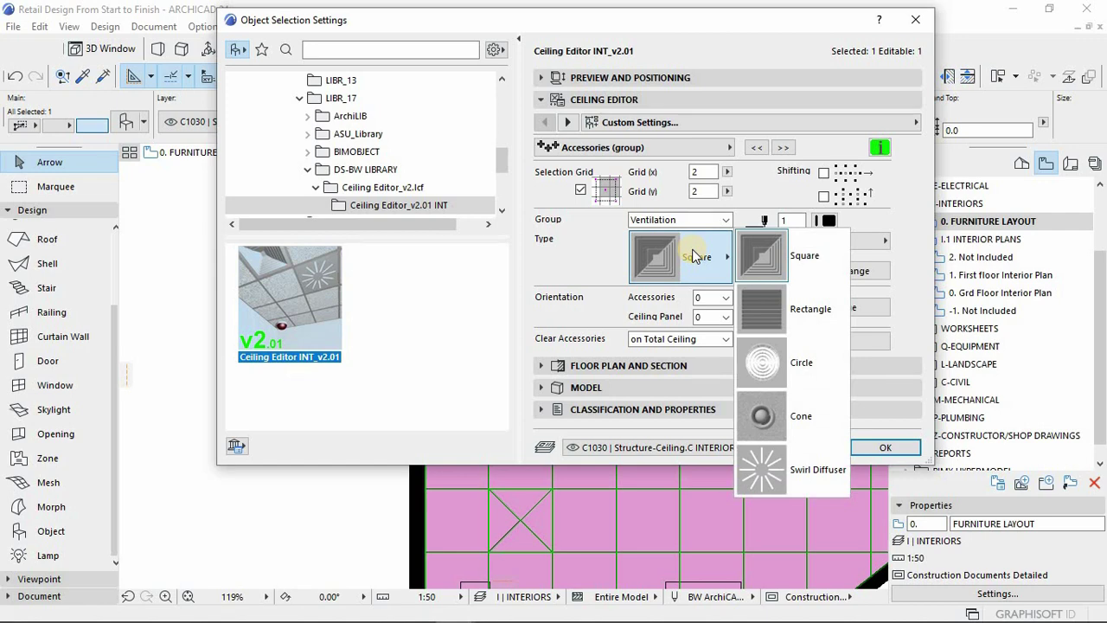
click(770, 303)
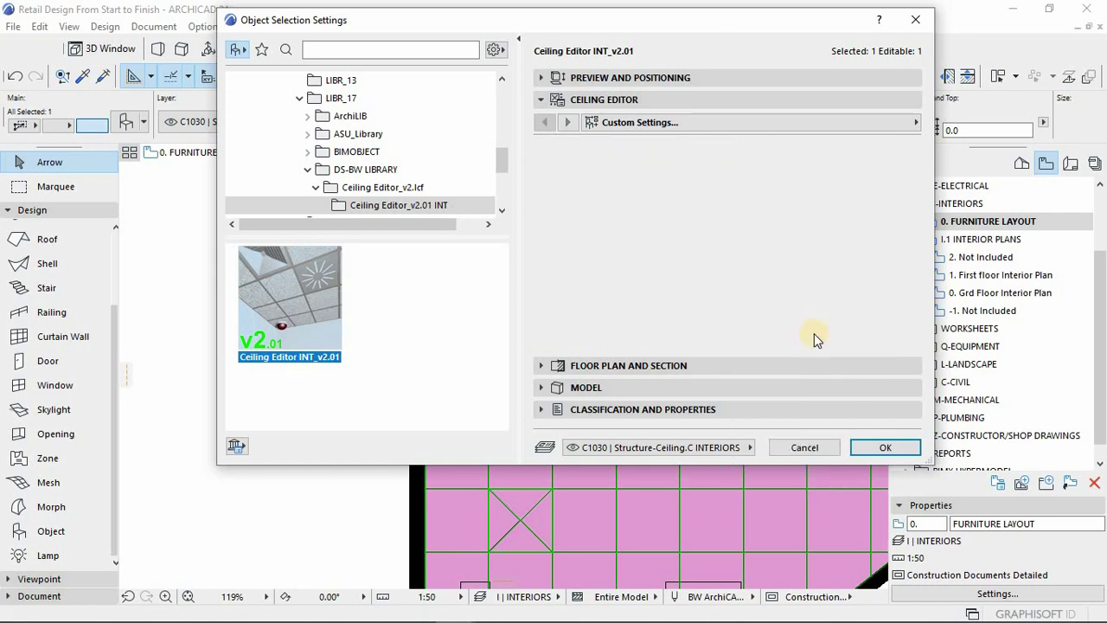
click(883, 446)
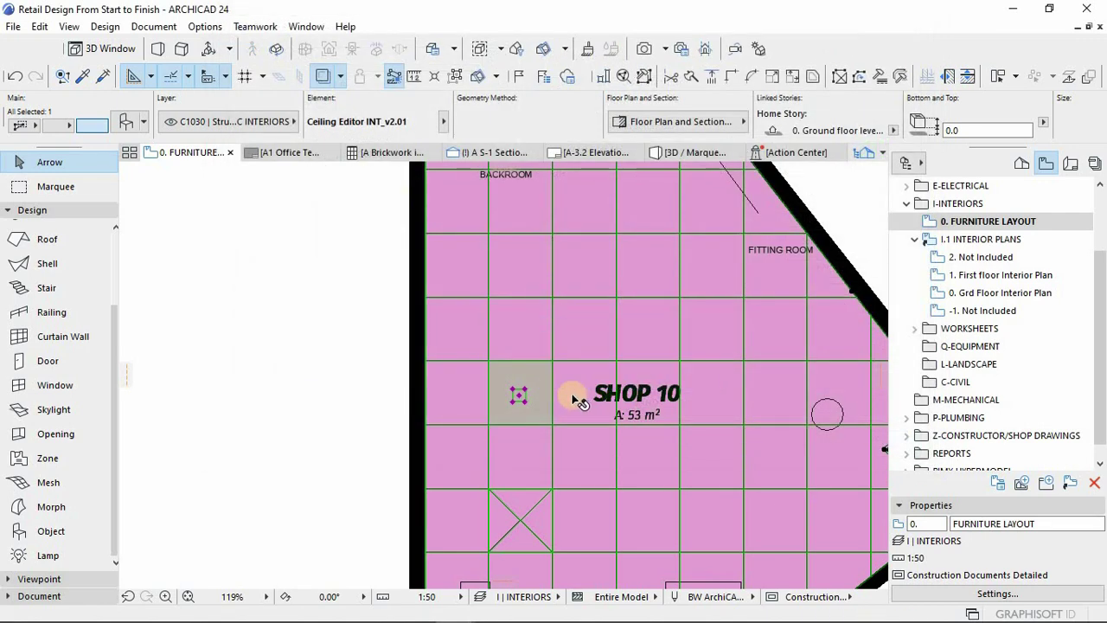
- Add the rectangular ventilation grille to the ceiling panel marked by the selection grid
double_click(578, 402)
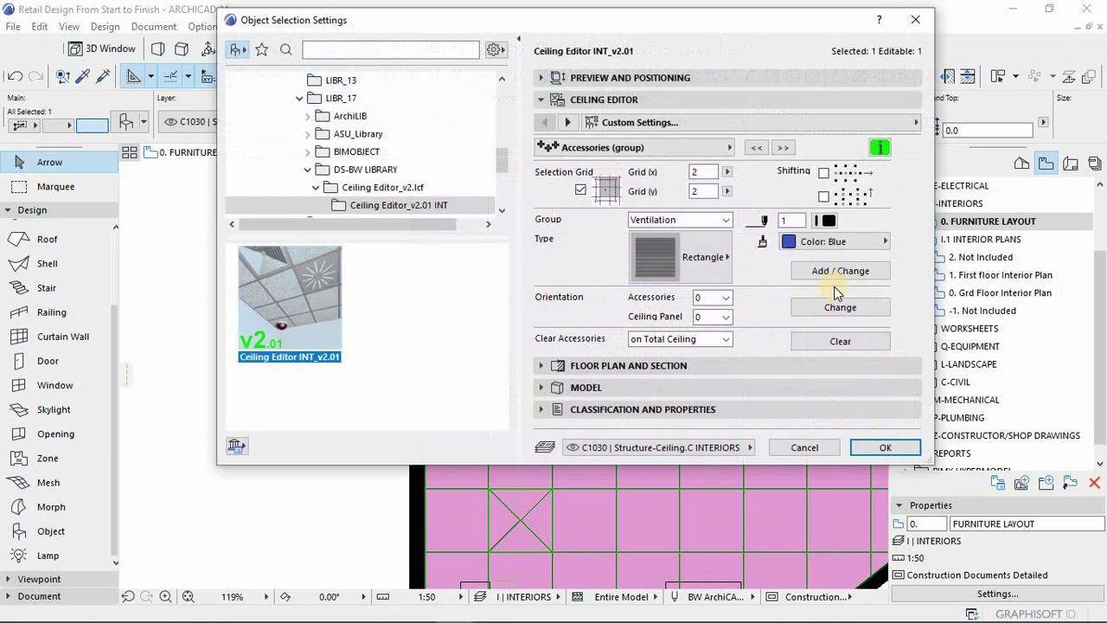
click(838, 271)
click(882, 448)
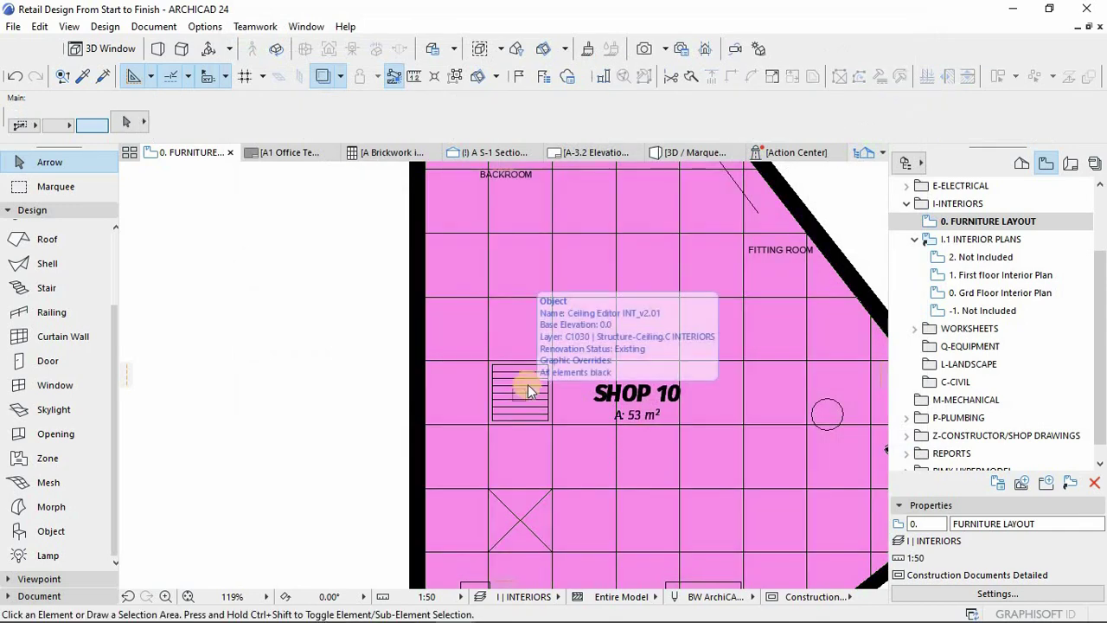
- In the 3D view, set the shop ceiling's ventilation accessory type to Square and apply the settings
key(F5)
shift+middle_drag(700, 280, 628, 323)
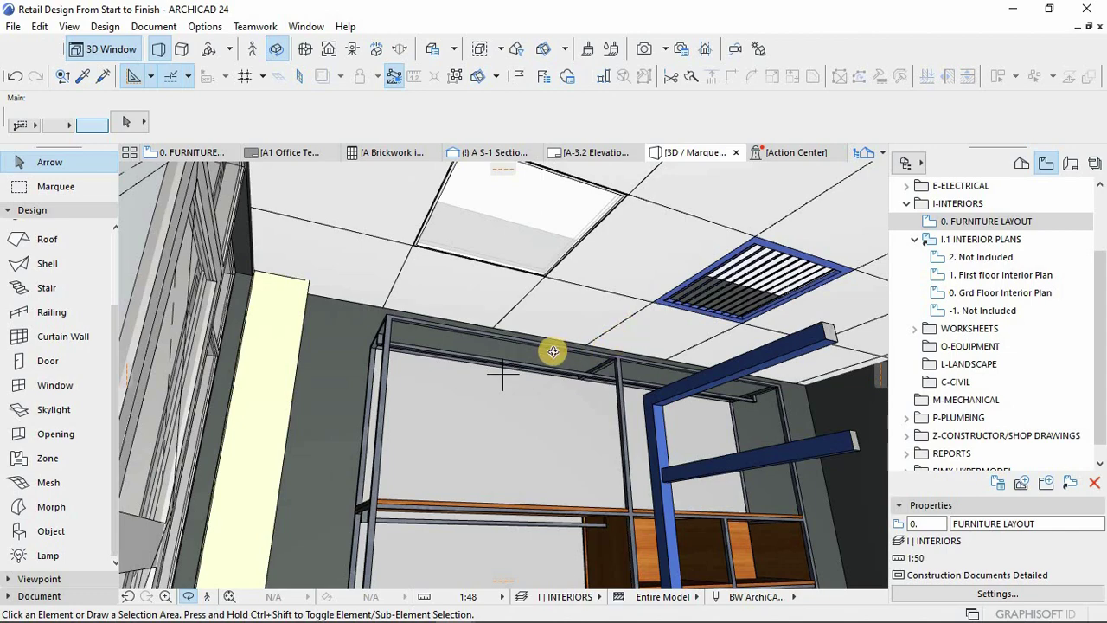
shift+middle_drag(554, 351, 658, 311)
scroll(657, 309, up, 4)
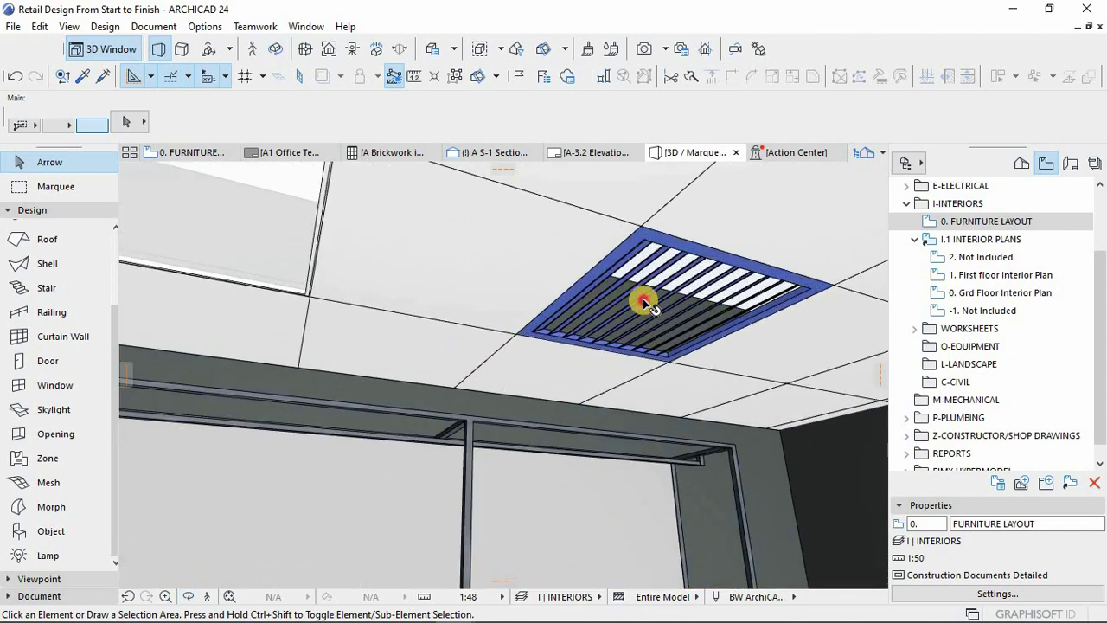
scroll(643, 299, up, 3)
click(658, 246)
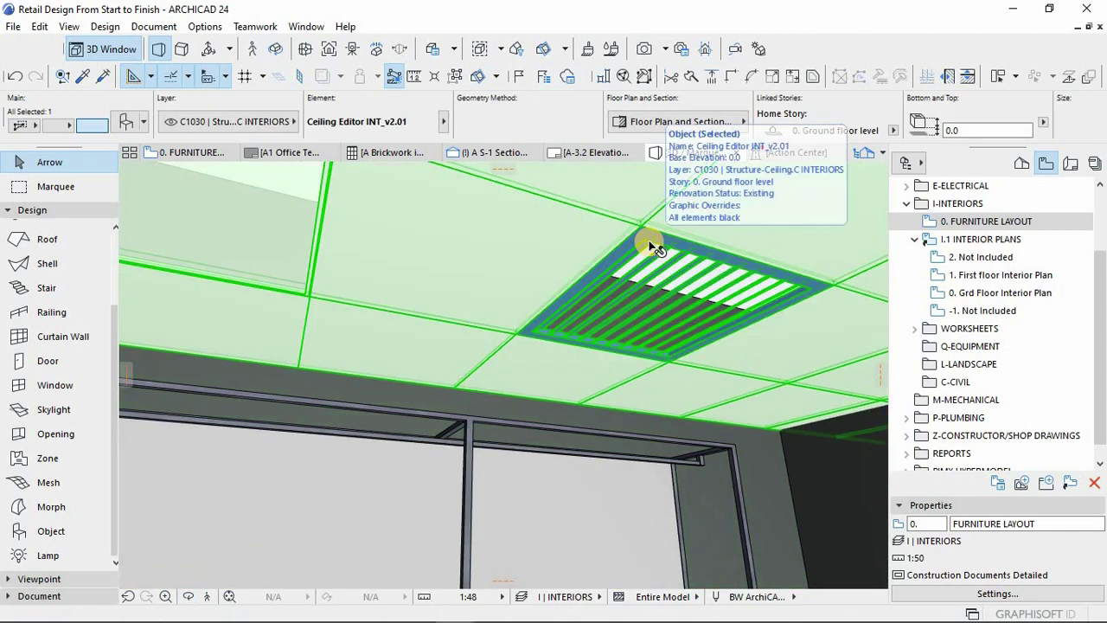
double_click(660, 235)
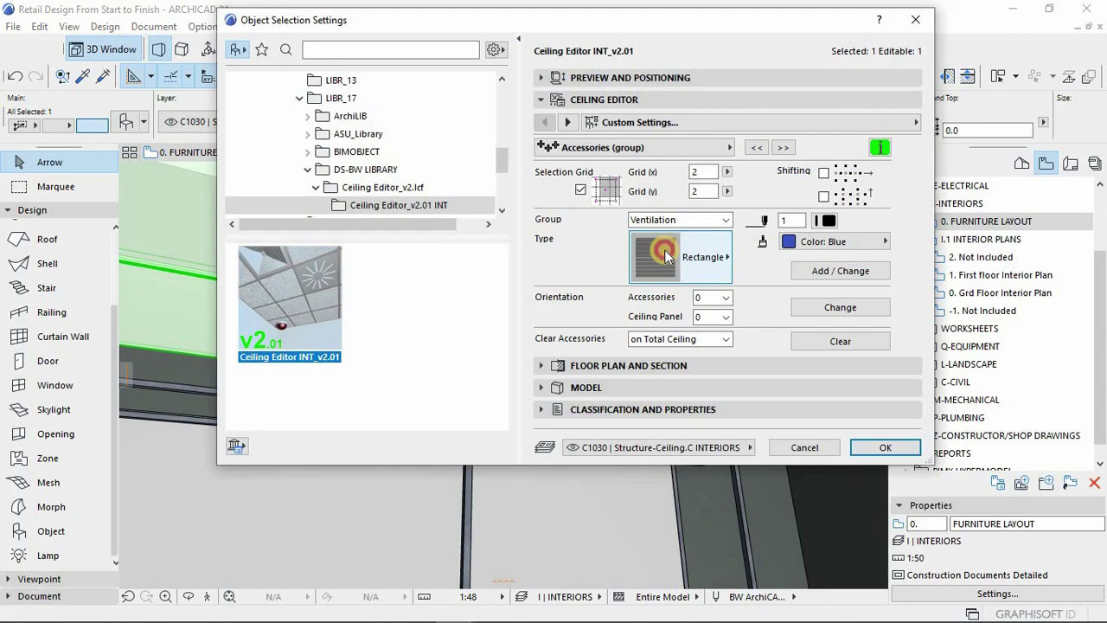
click(666, 256)
click(777, 273)
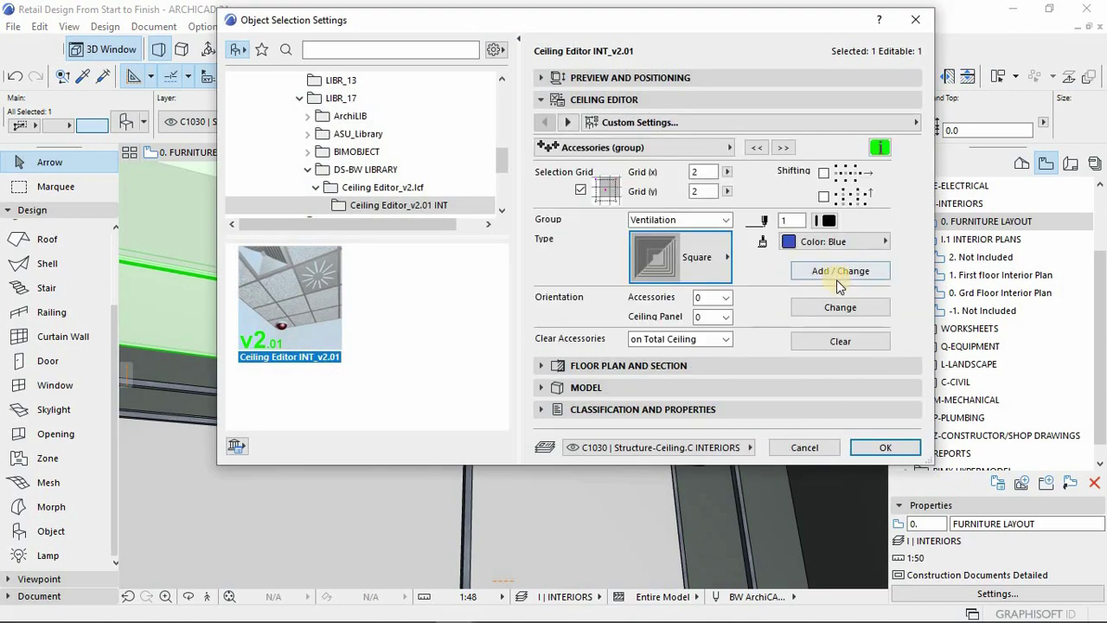
click(886, 447)
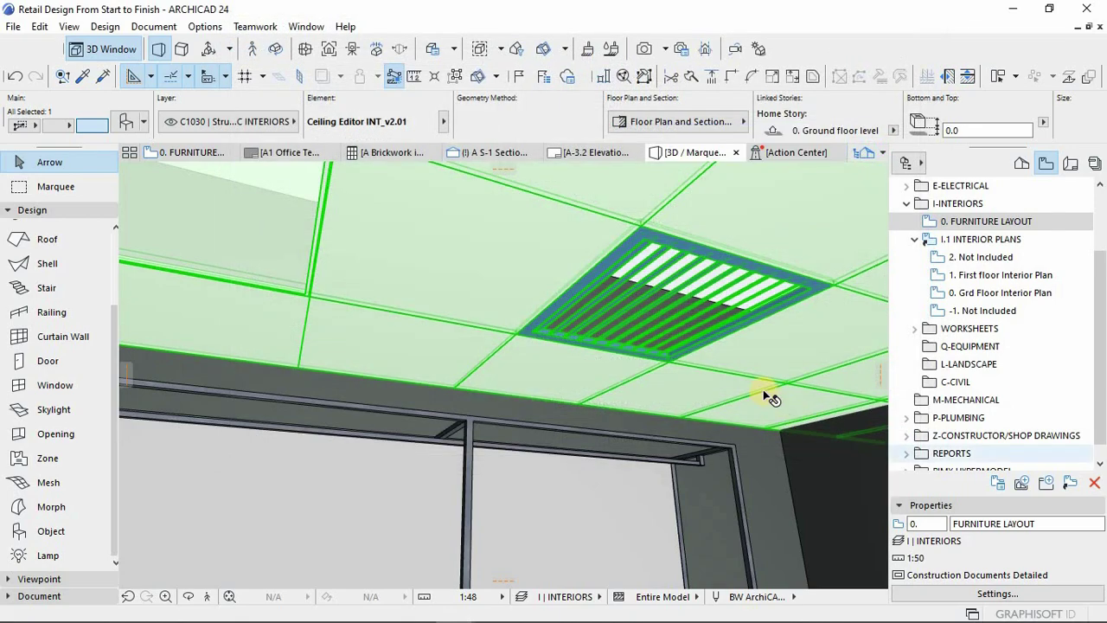
double_click(685, 313)
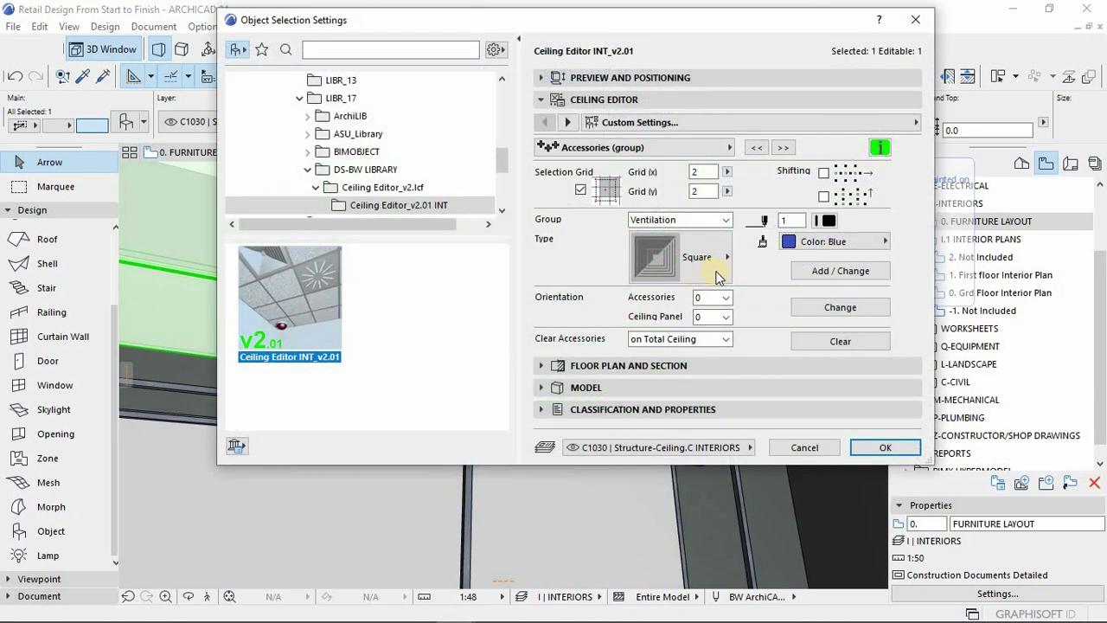
key(Escape)
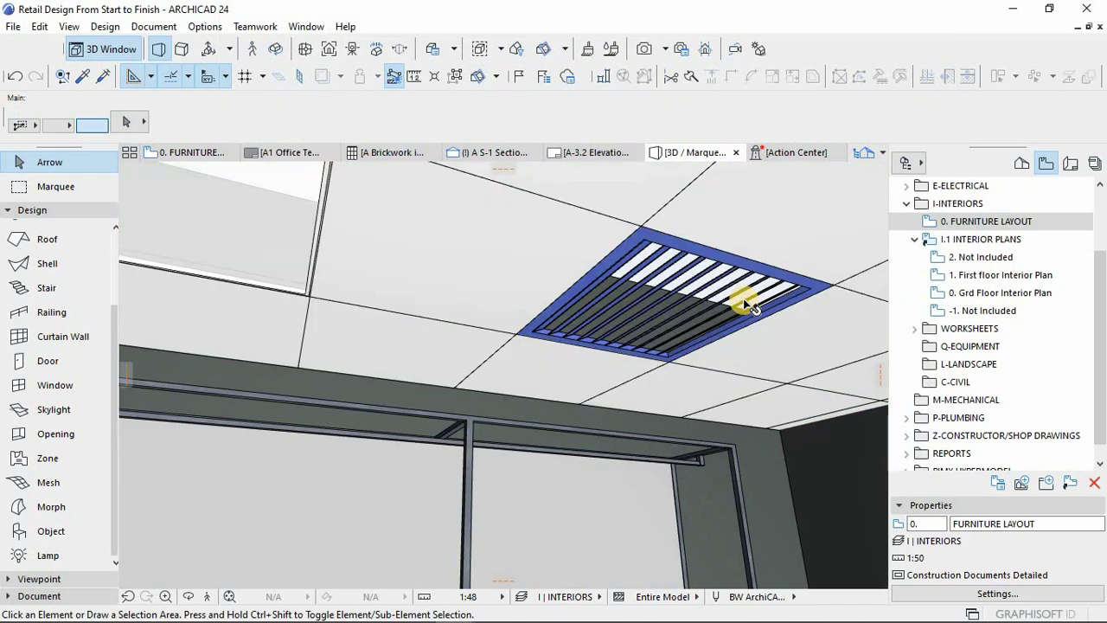
- From the floor plan, replace the rectangular grille on the marked panel with the square one and check it in 3D
key(F2)
click(519, 396)
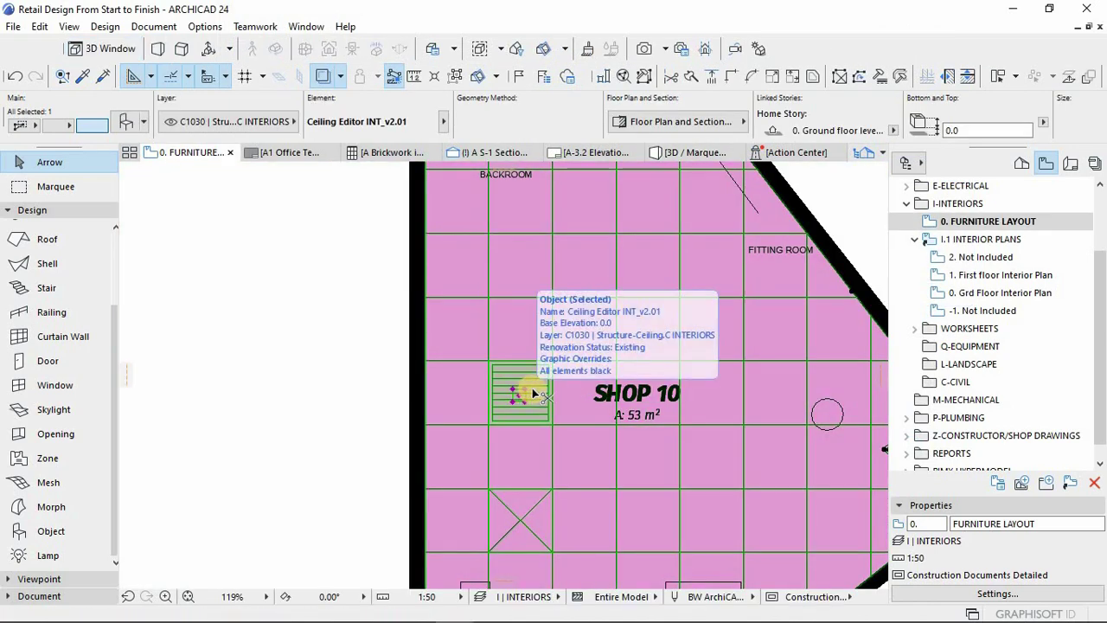
double_click(533, 390)
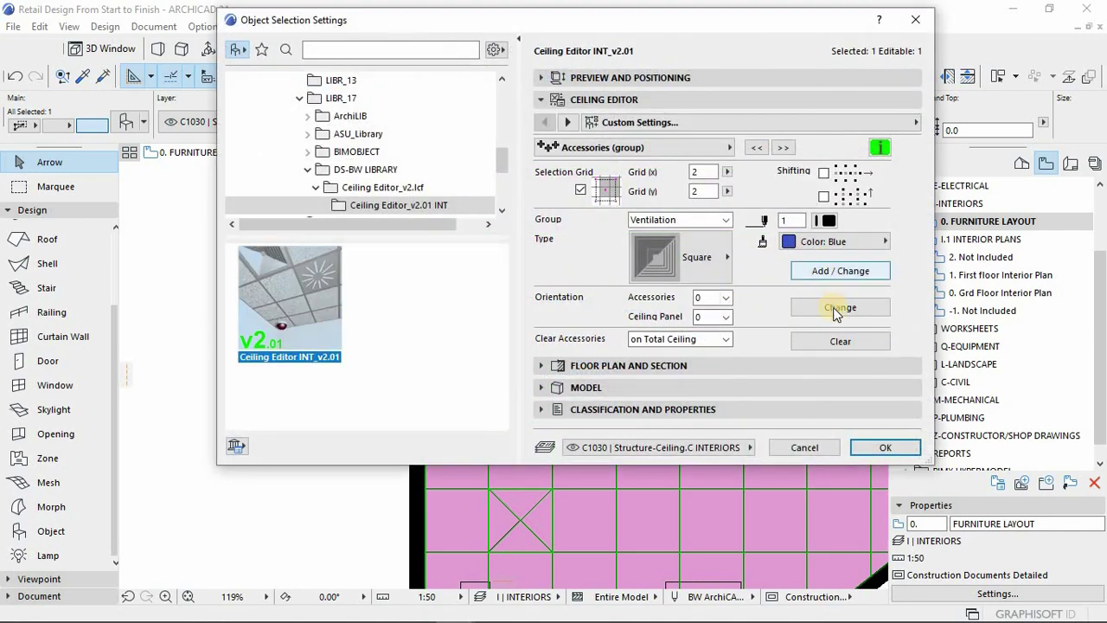
click(837, 270)
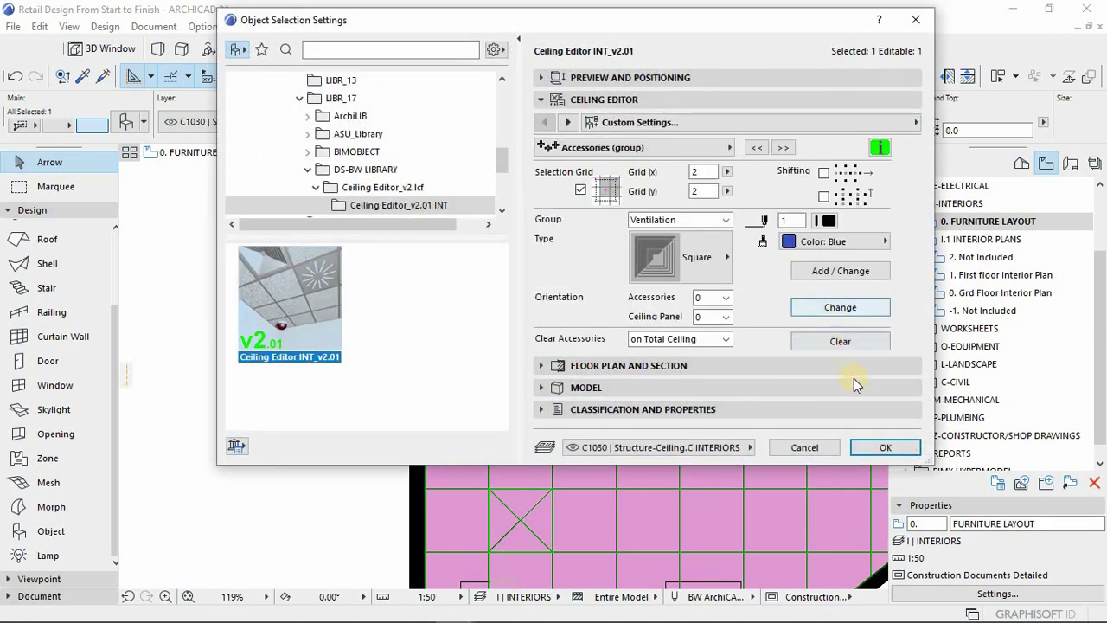
click(885, 447)
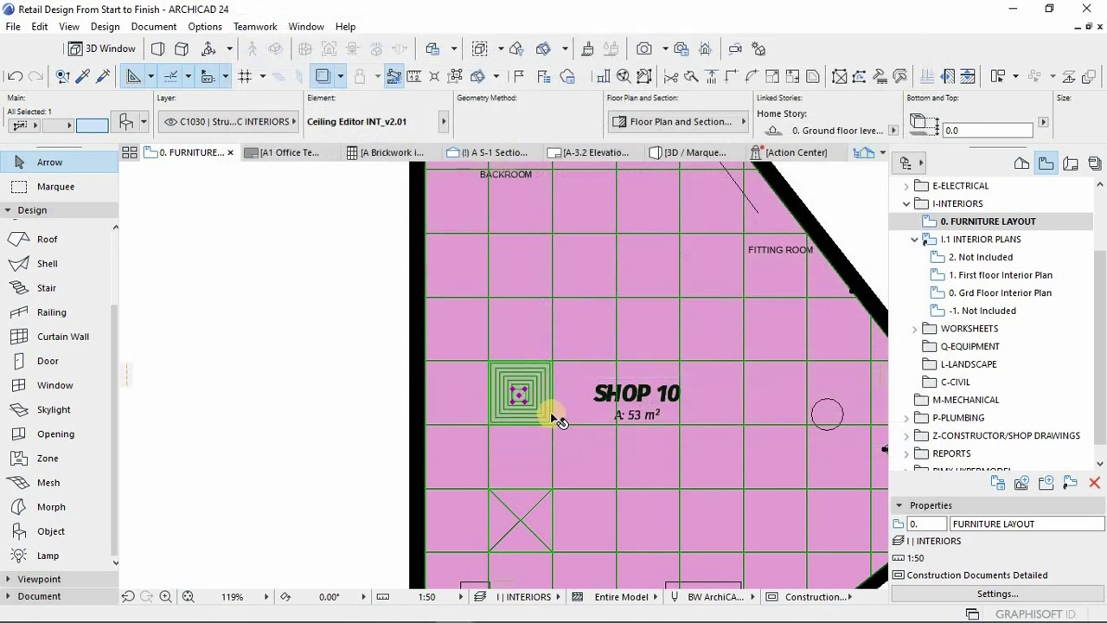
key(F5)
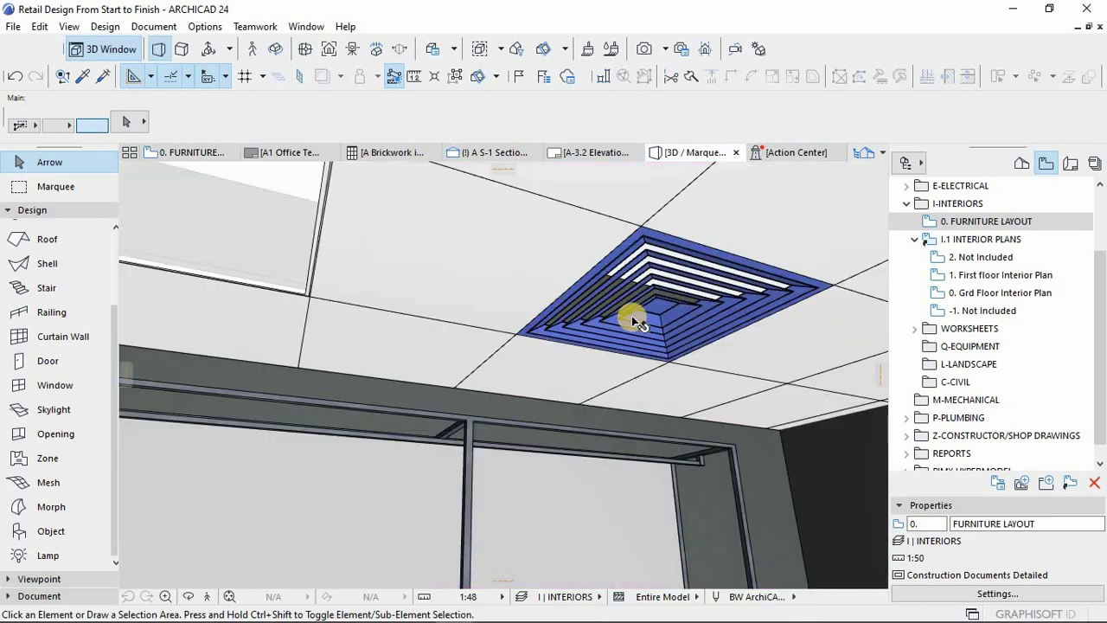
shift+middle_drag(614, 260, 637, 247)
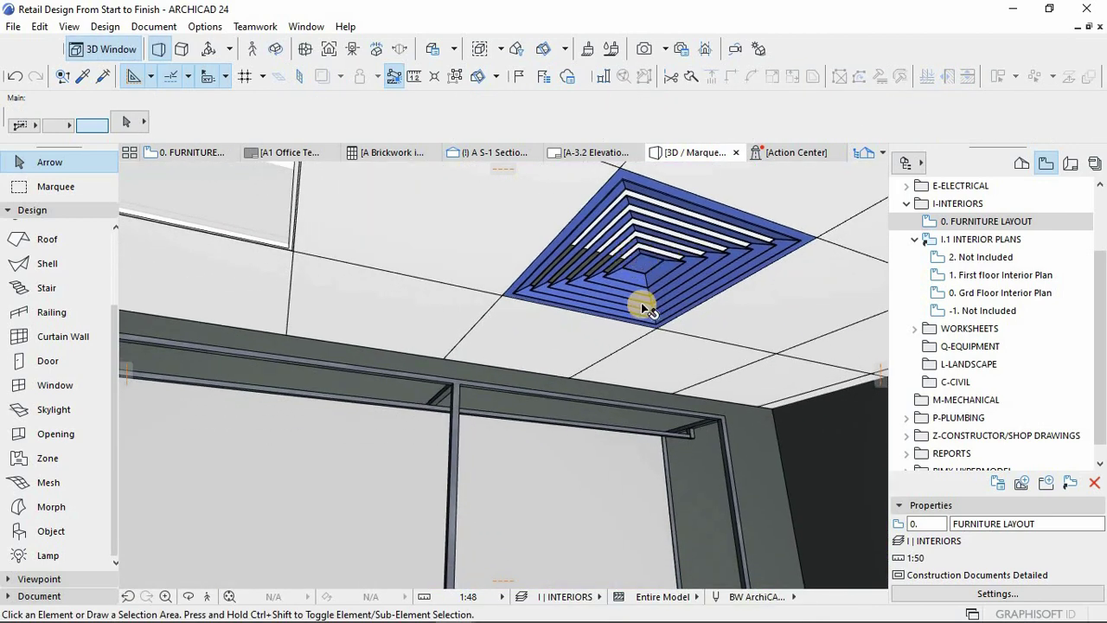
- Return to the floor plan and undo the ceiling's change to the square ventilation grille
key(F2)
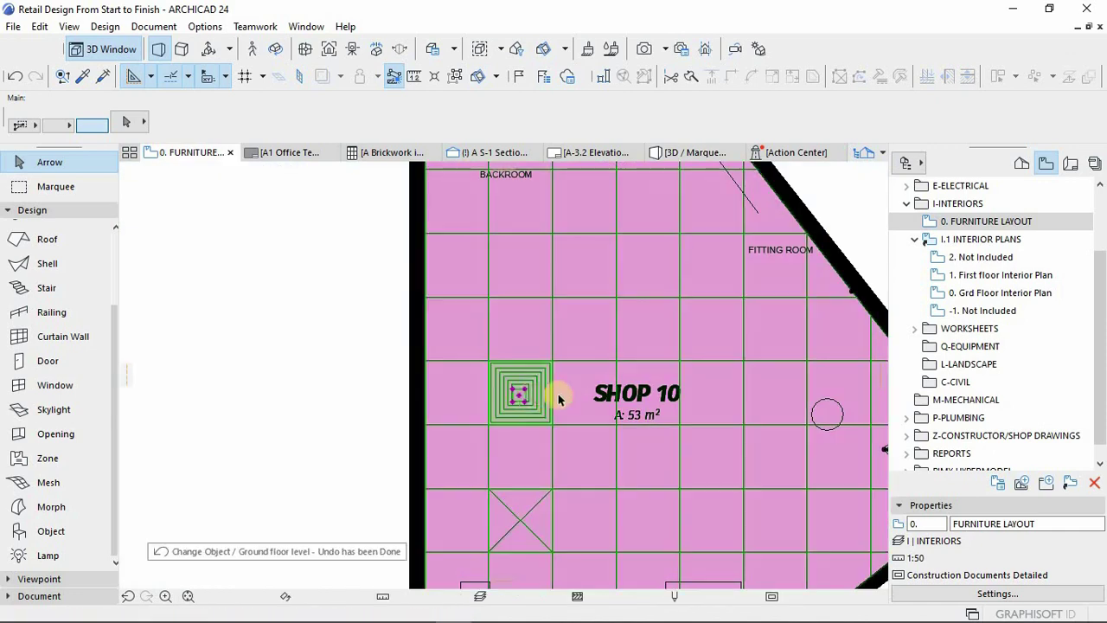
key(Escape)
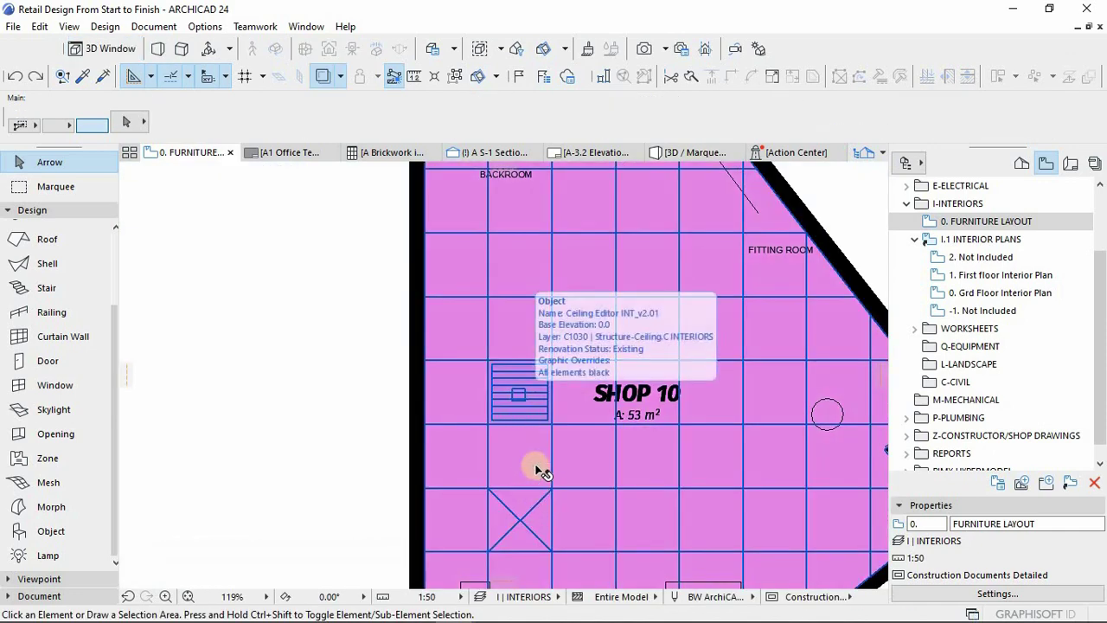
- Move the ceiling's selection grid marker two panels straight up from the rectangular ventilation grille
scroll(582, 331, down, 3)
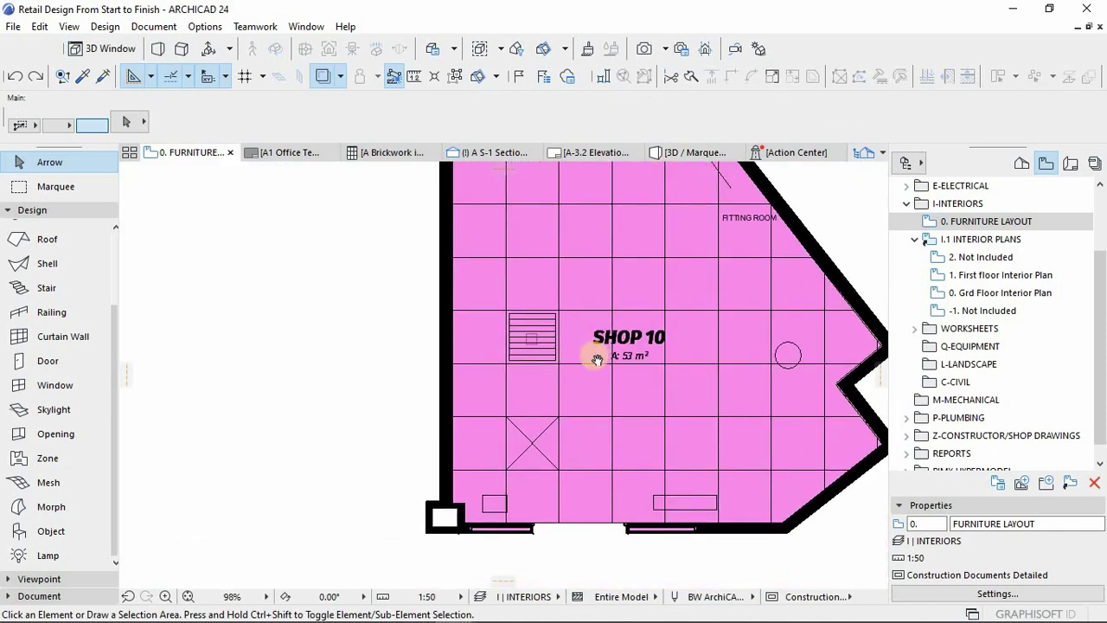
scroll(518, 245, down, 2)
scroll(557, 210, up, 2)
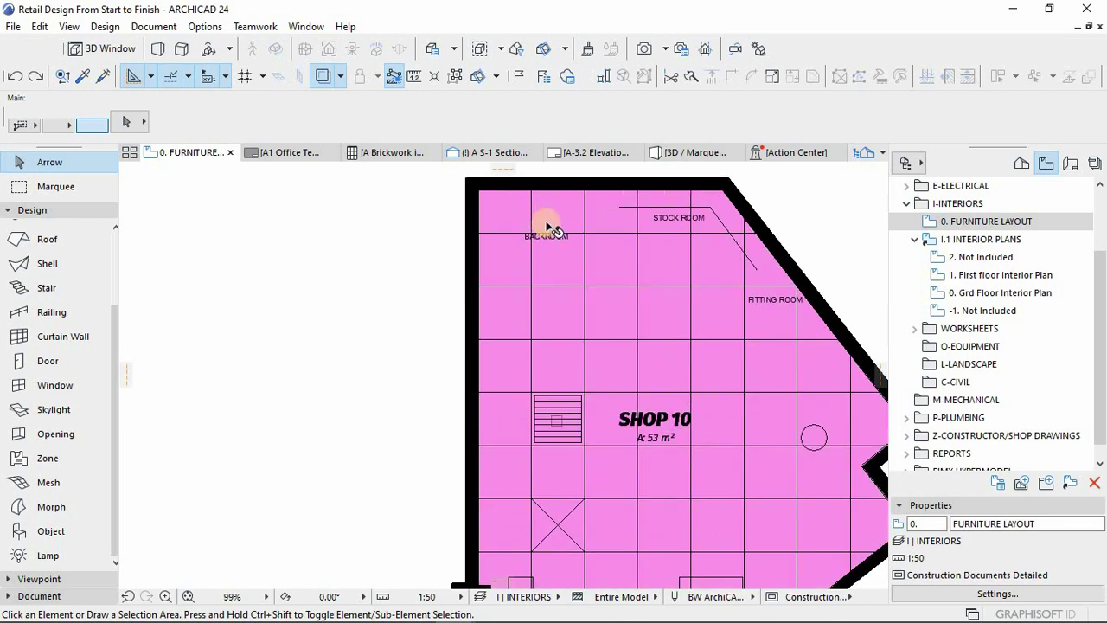
scroll(588, 371, down, 2)
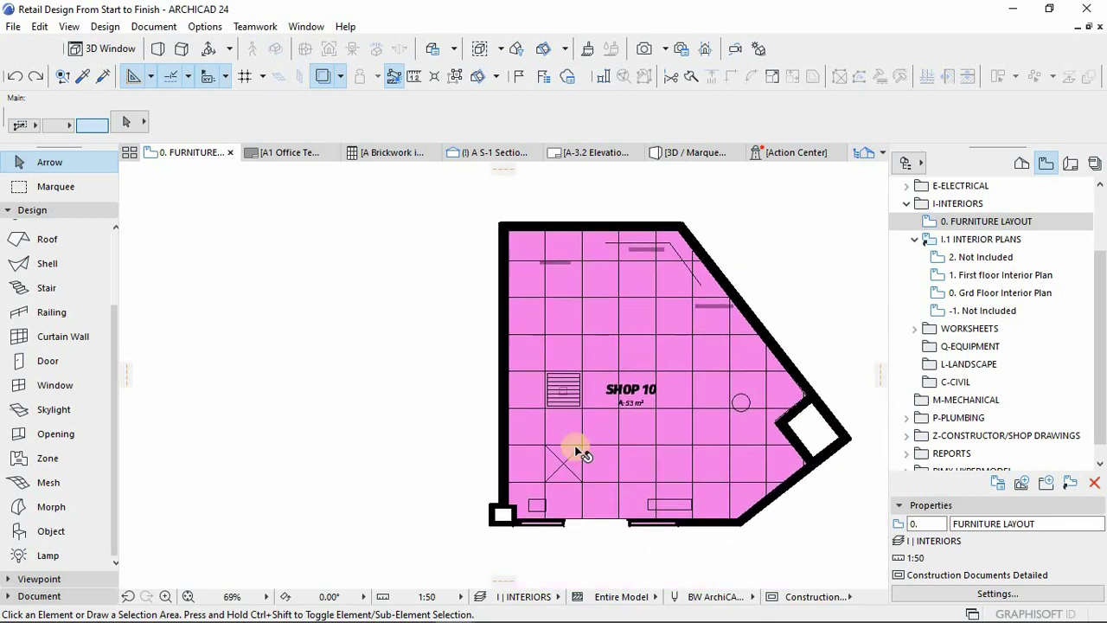
scroll(568, 381, up, 2)
click(565, 377)
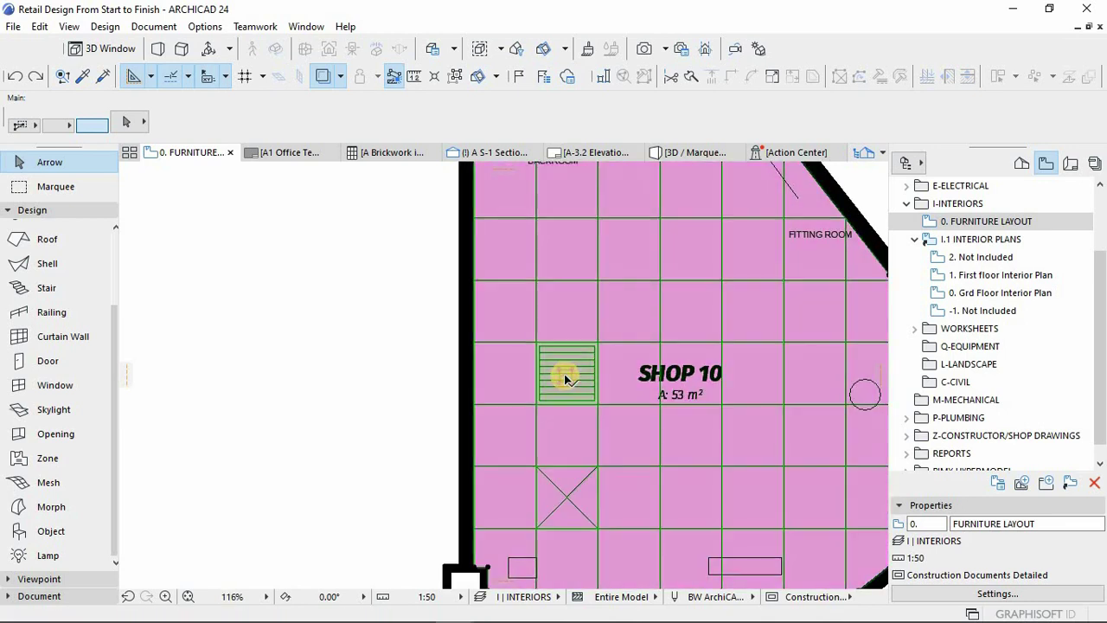
click(565, 377)
middle_drag(574, 321, 587, 368)
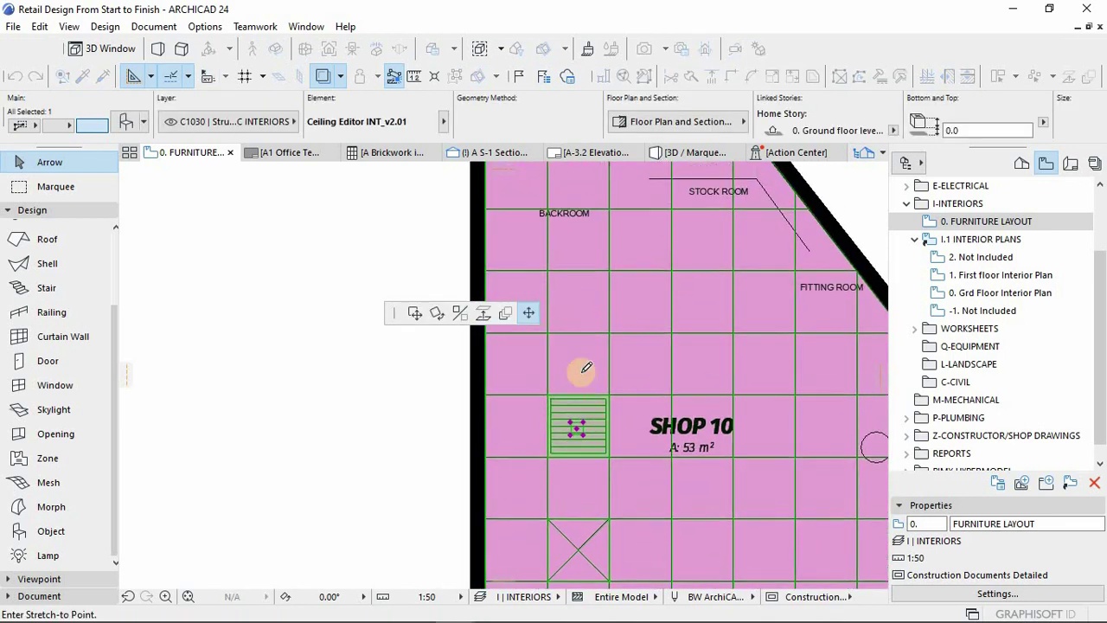
click(577, 313)
scroll(597, 315, down, 1)
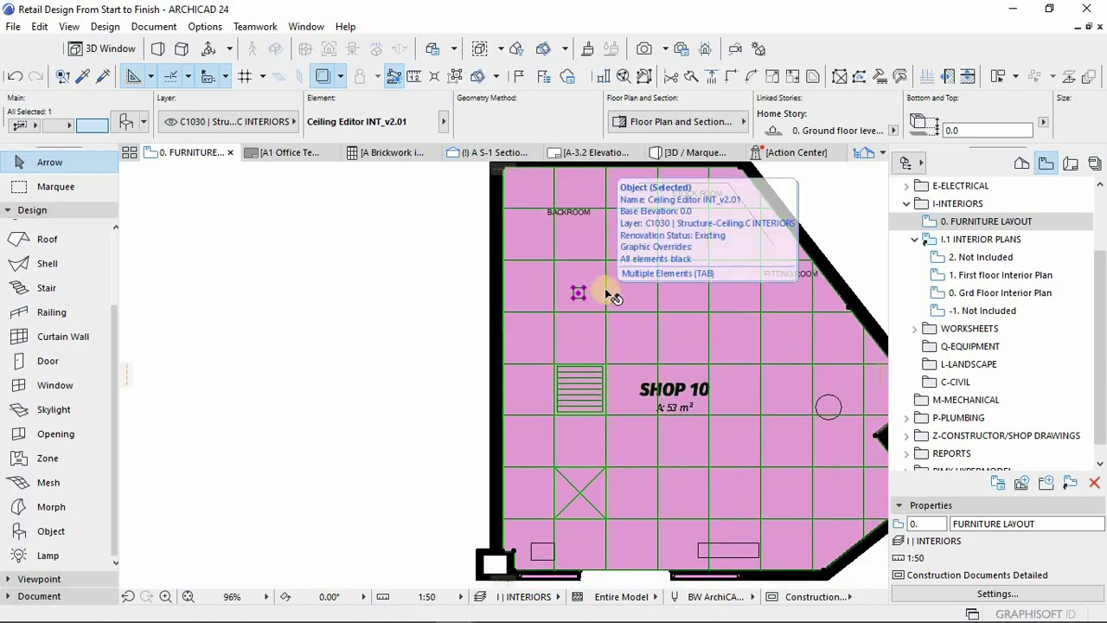
- Set the shop ceiling's accessory group to Lighting, keep the full panel lamp type, and apply the settings
double_click(606, 293)
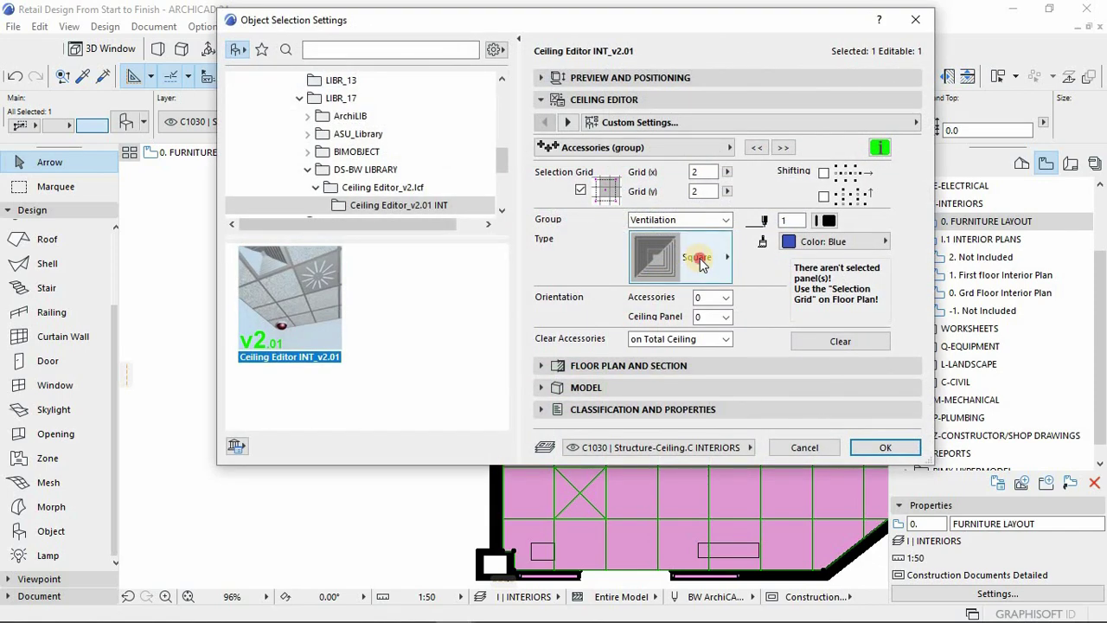
click(700, 264)
click(705, 259)
click(679, 220)
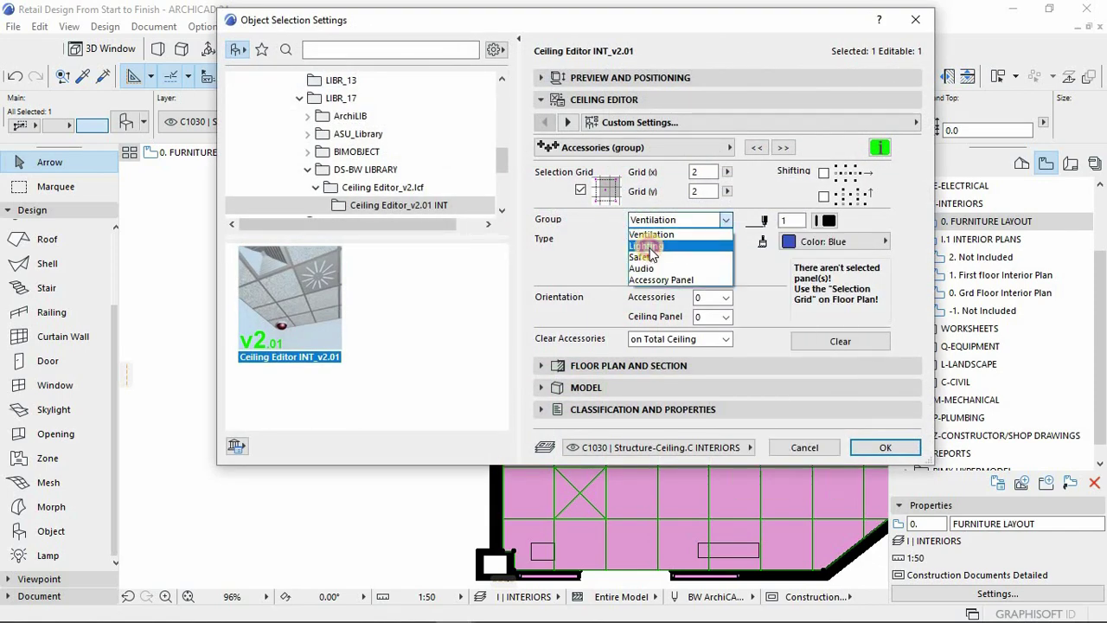
click(649, 247)
click(690, 263)
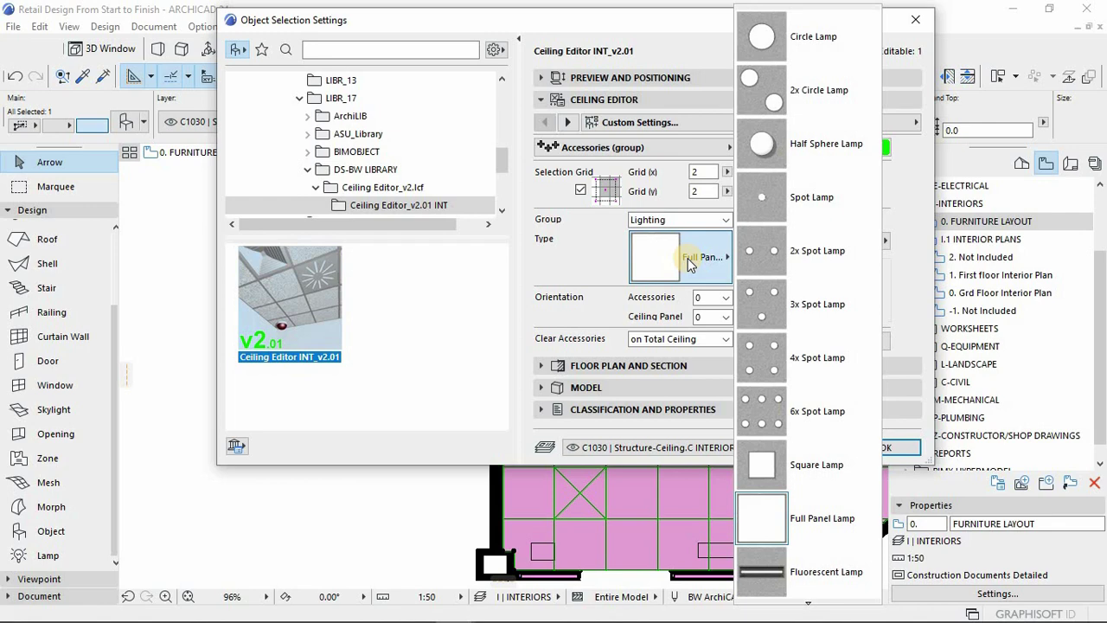
click(691, 263)
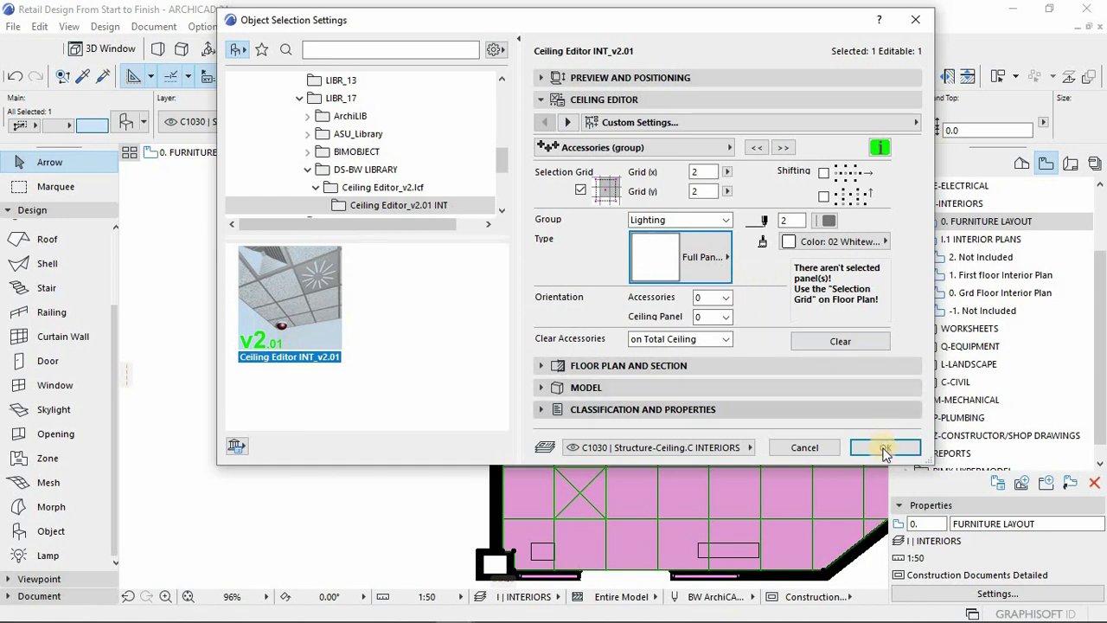
click(885, 447)
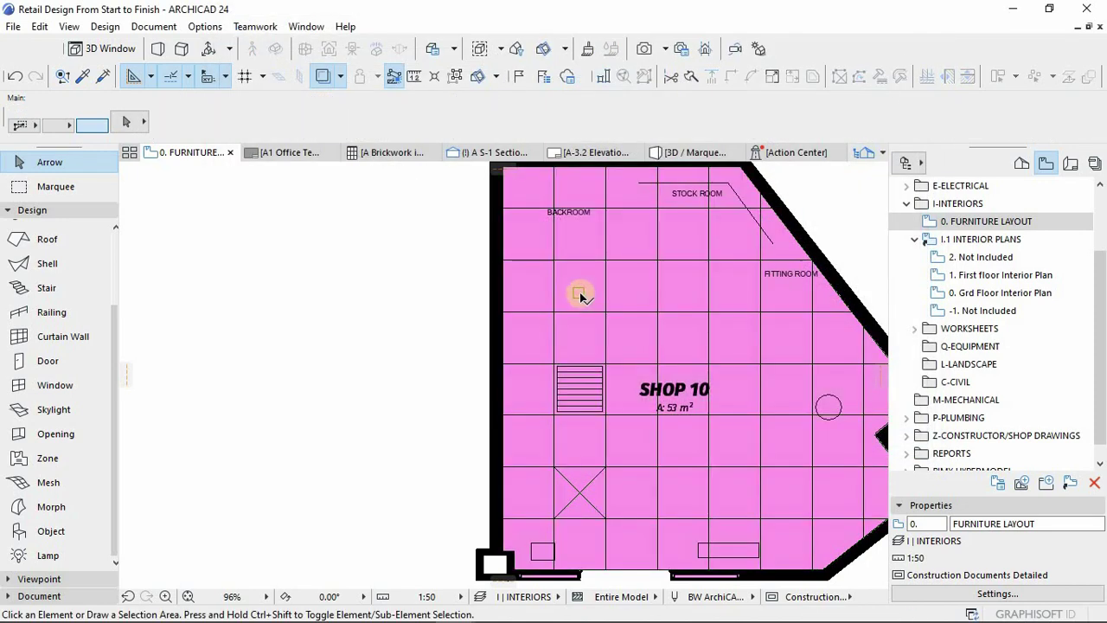
- Try clearing the accessories on the total ceiling with the full panel lamp type kept, and undo that change
click(581, 297)
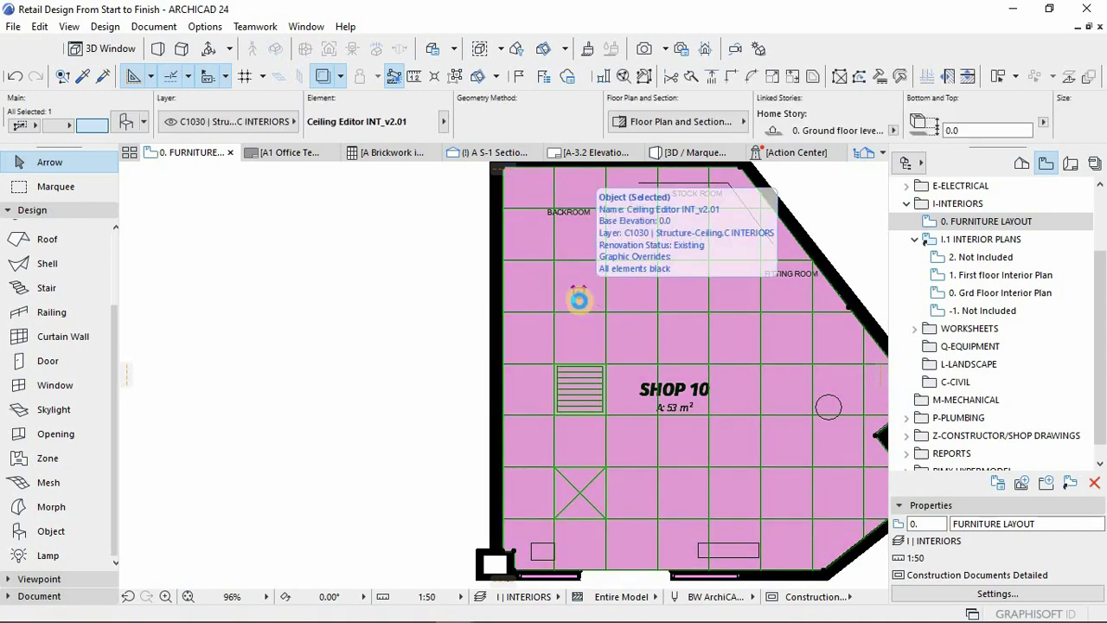
double_click(579, 299)
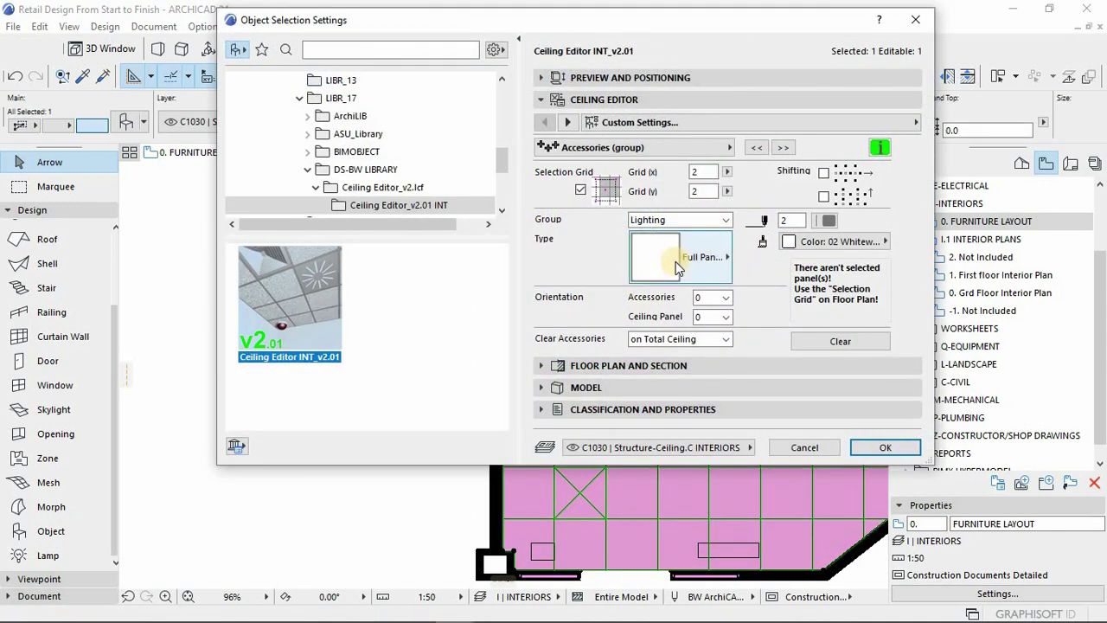
click(675, 265)
click(688, 270)
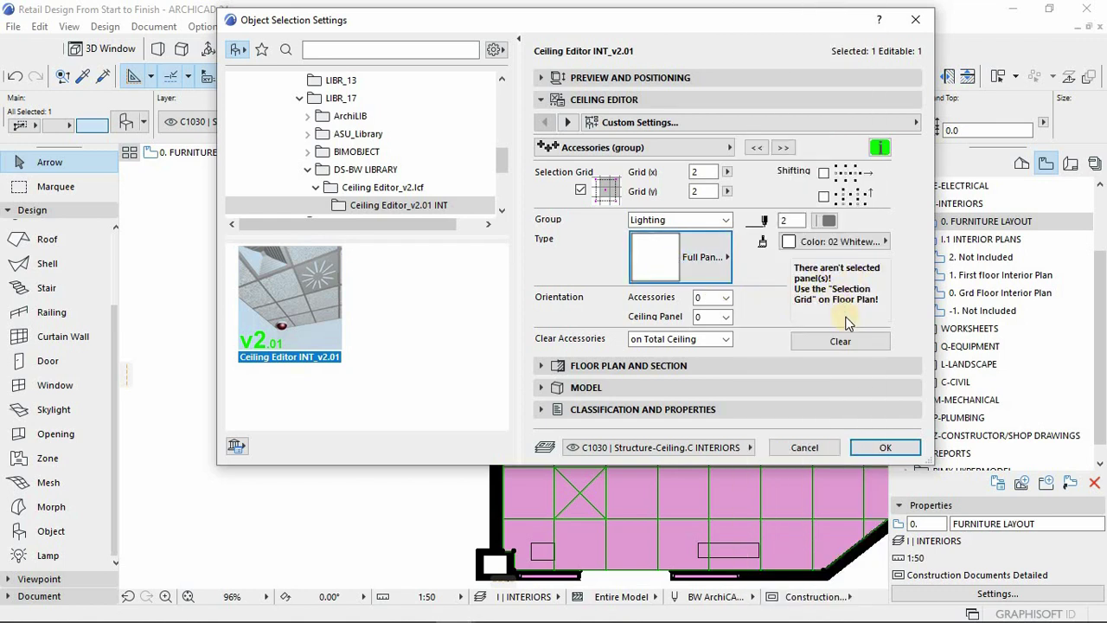
click(838, 341)
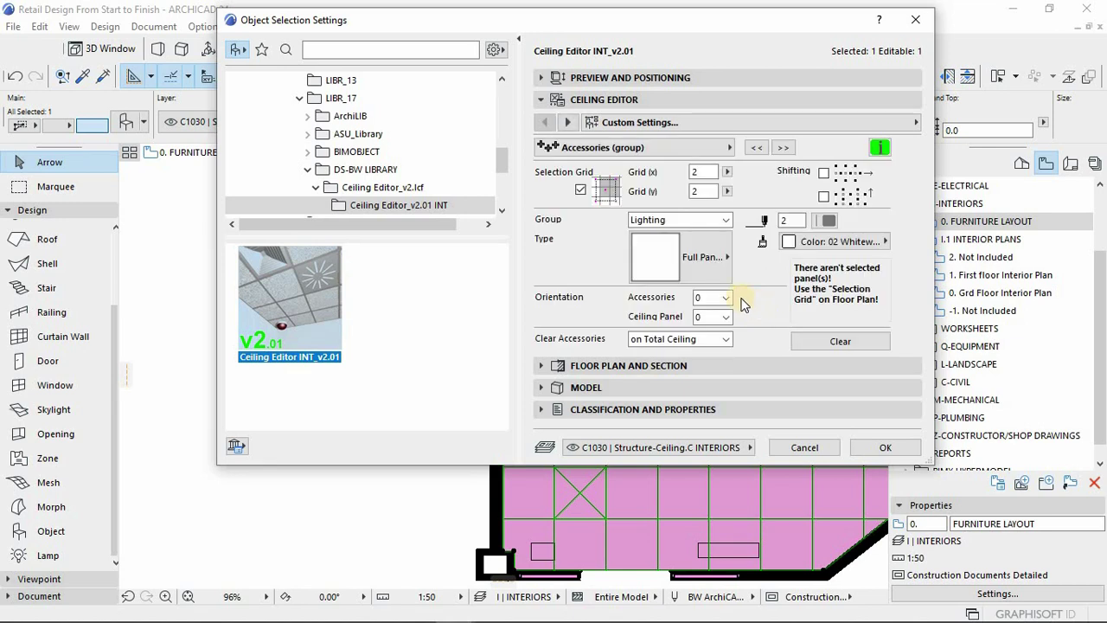
click(709, 272)
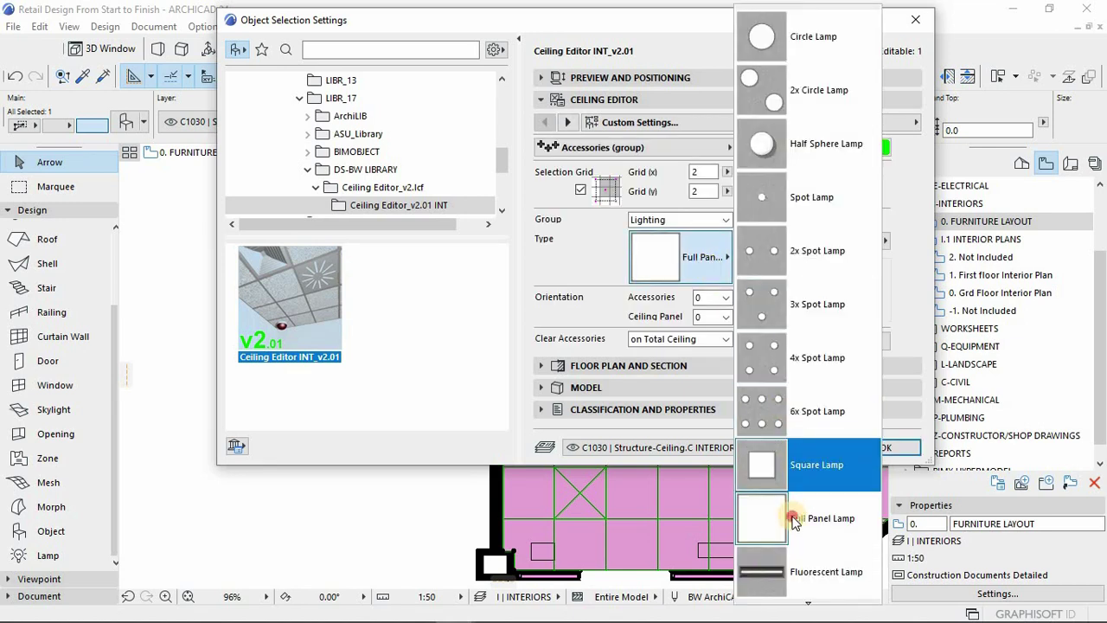
click(699, 297)
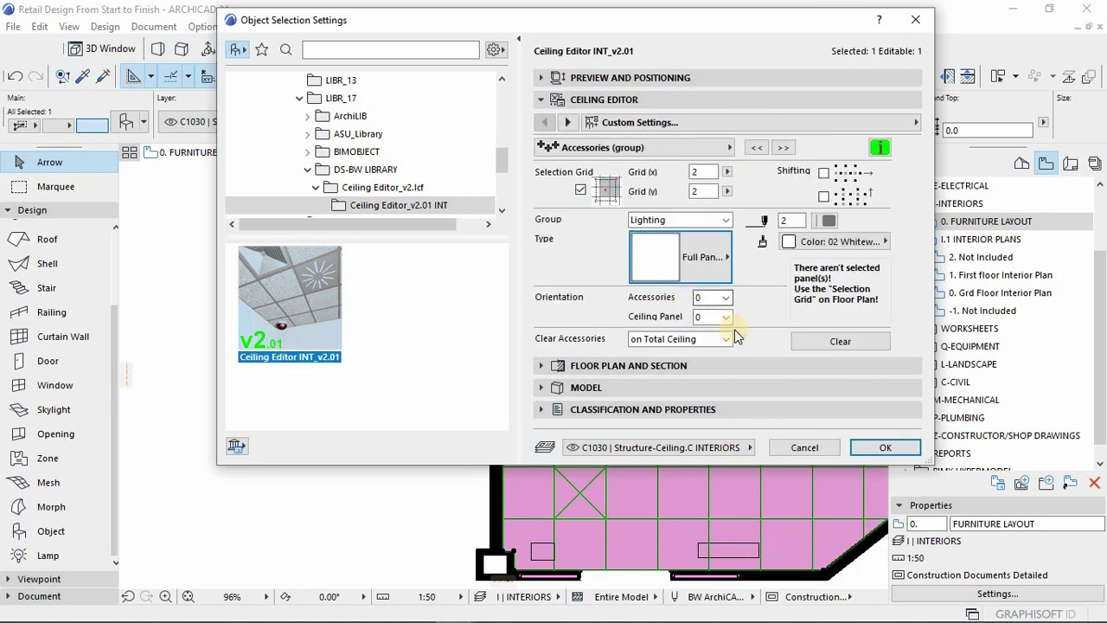
click(883, 447)
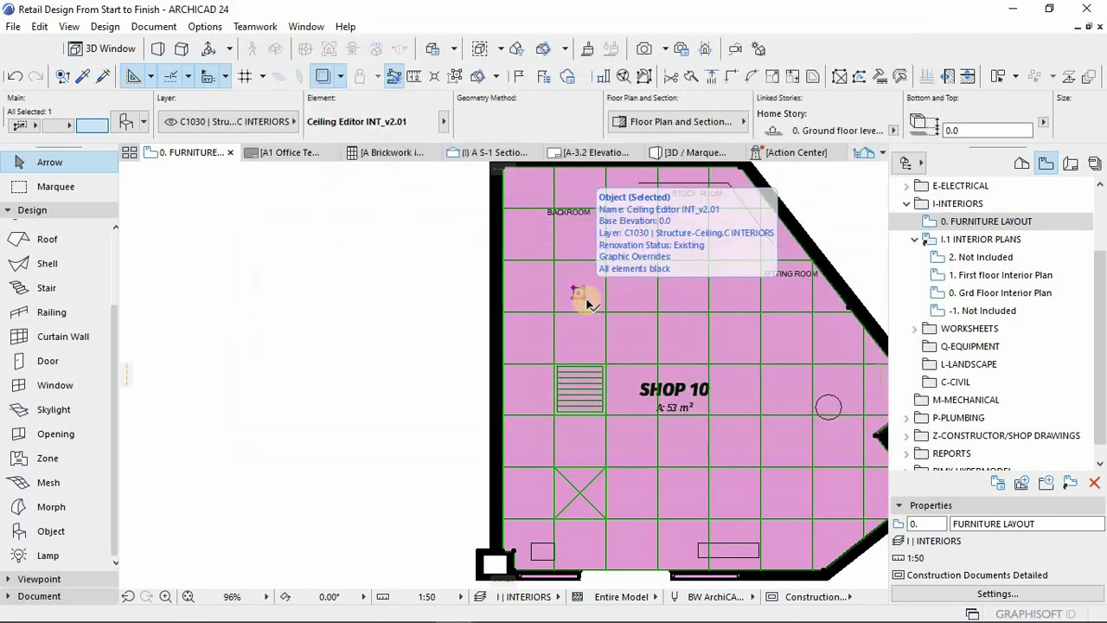
key(Escape)
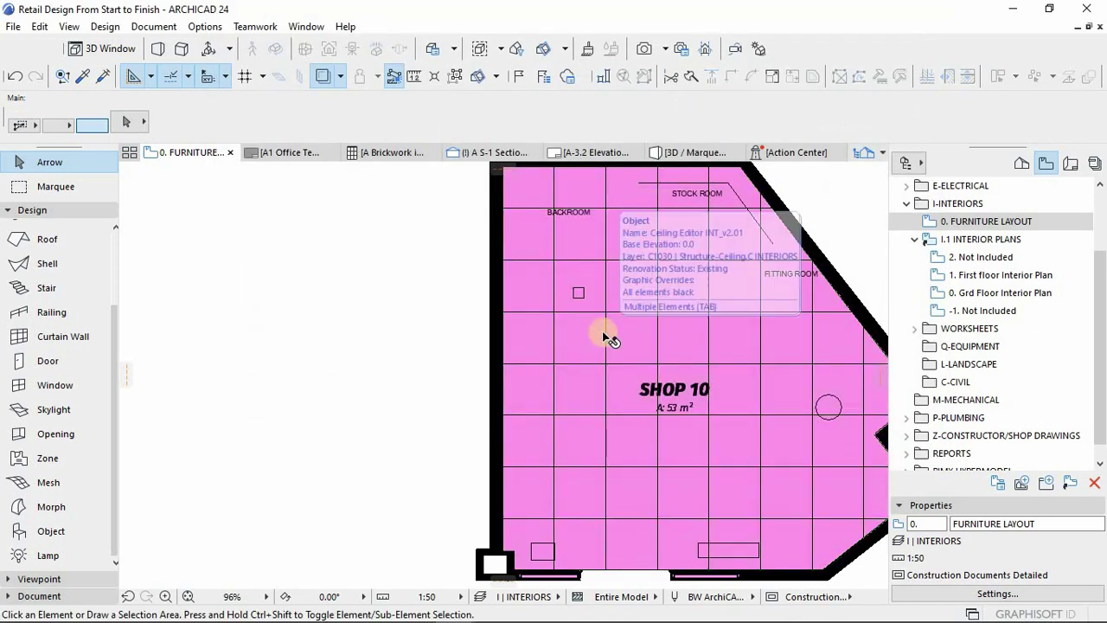
key(ctrl+z)
key(Escape)
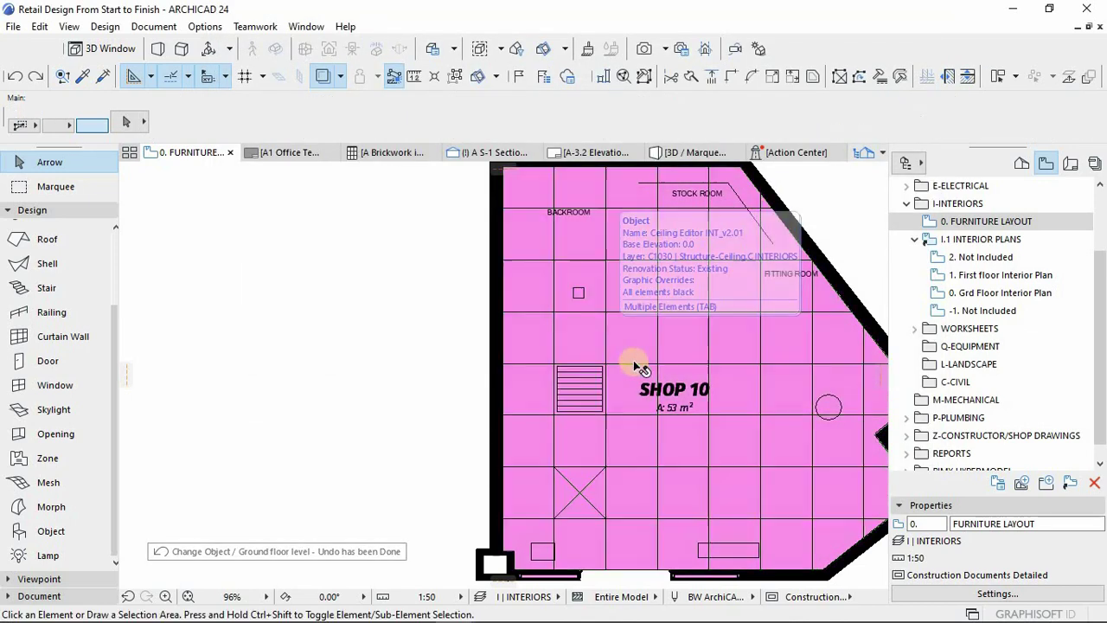
- Reselect the shop ceiling and shift its selection grid marker slightly up to the centre of its panel, two above the ventilation grille
click(636, 364)
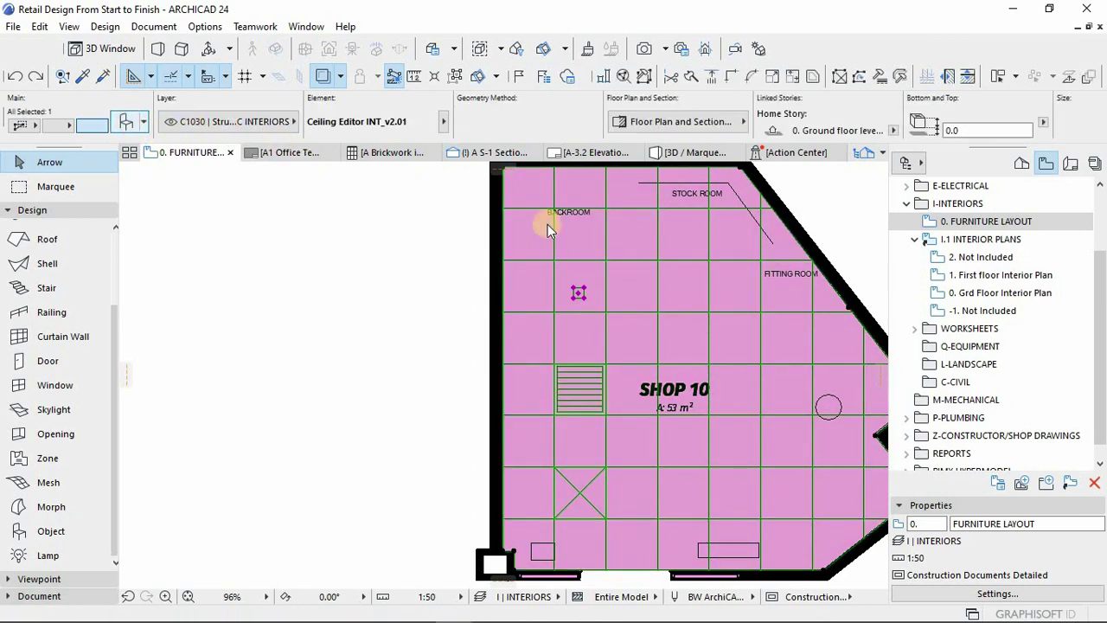
double_click(641, 270)
key(Escape)
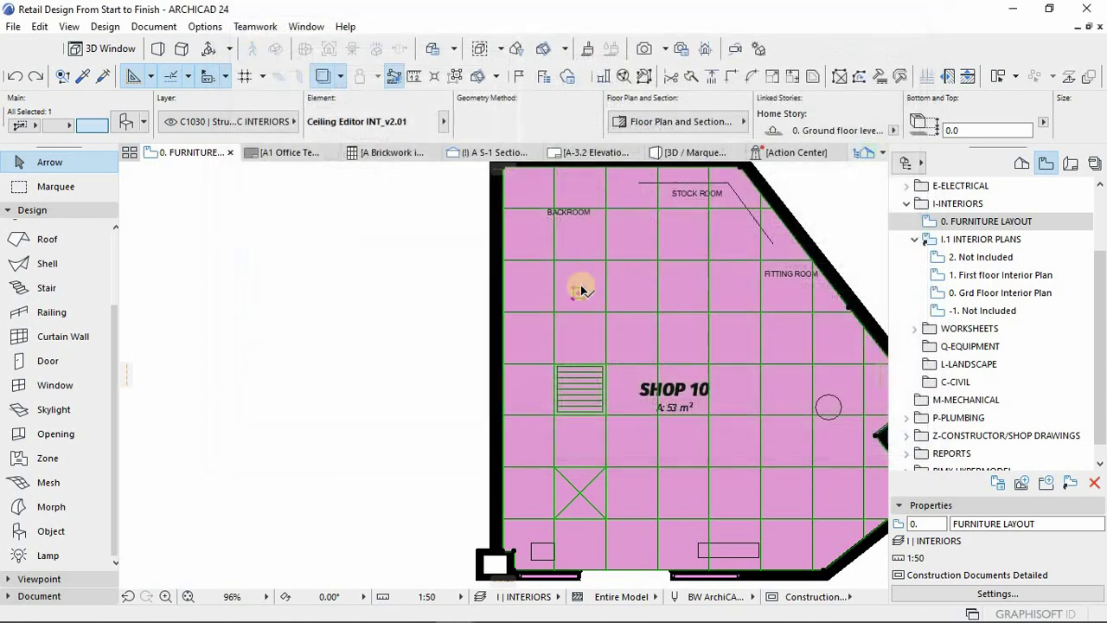
click(579, 294)
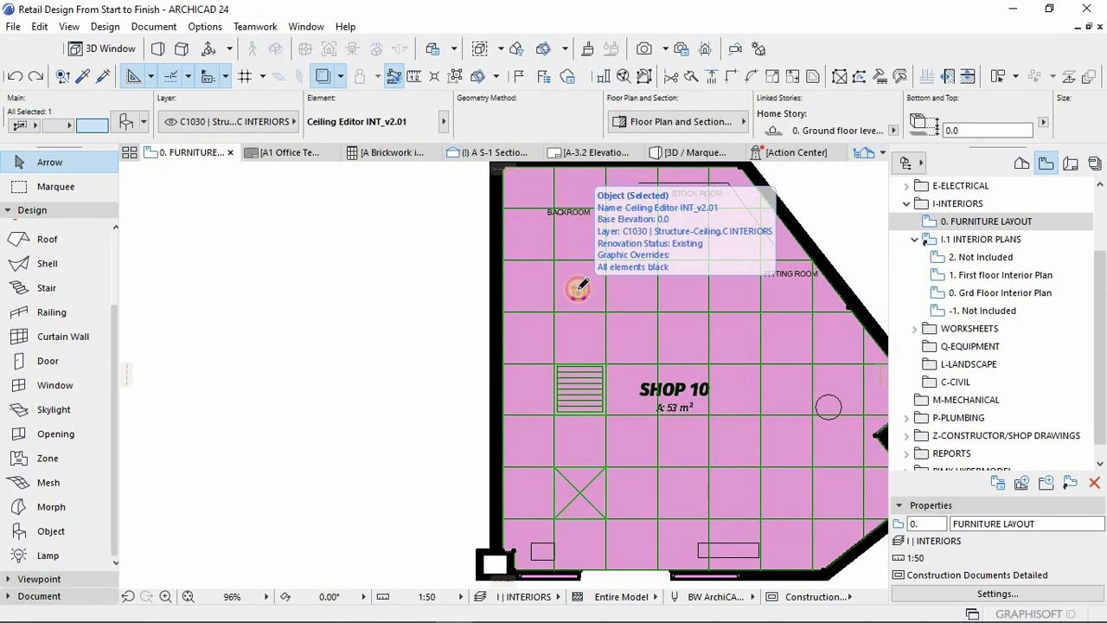
click(578, 292)
key(Escape)
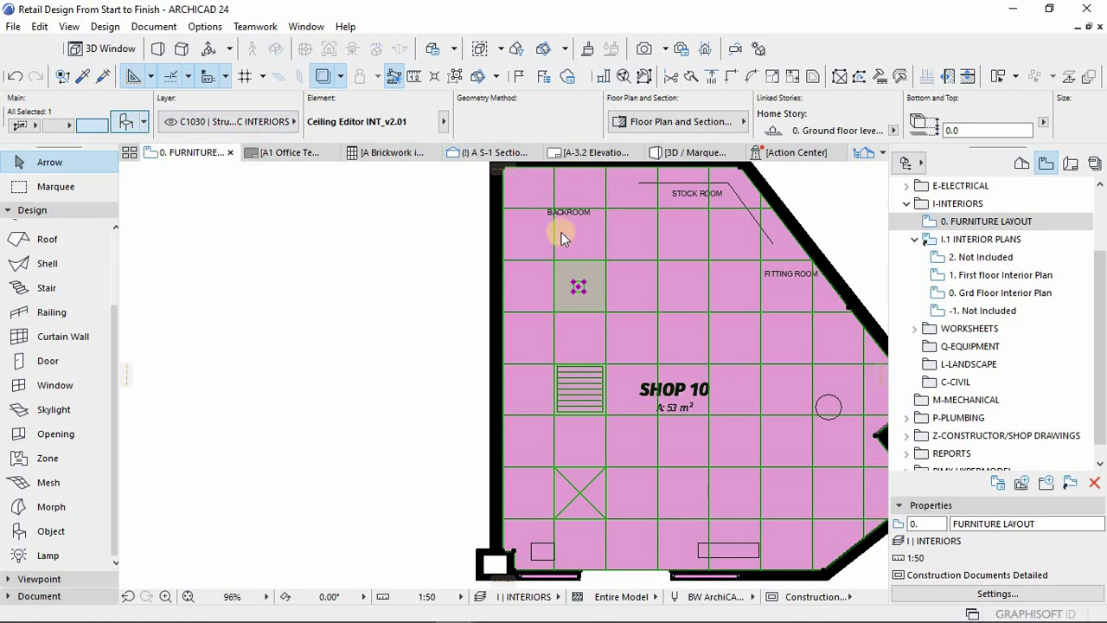
- Add a full panel lamp from the Lighting group to the marked ceiling panel and apply the settings
double_click(647, 279)
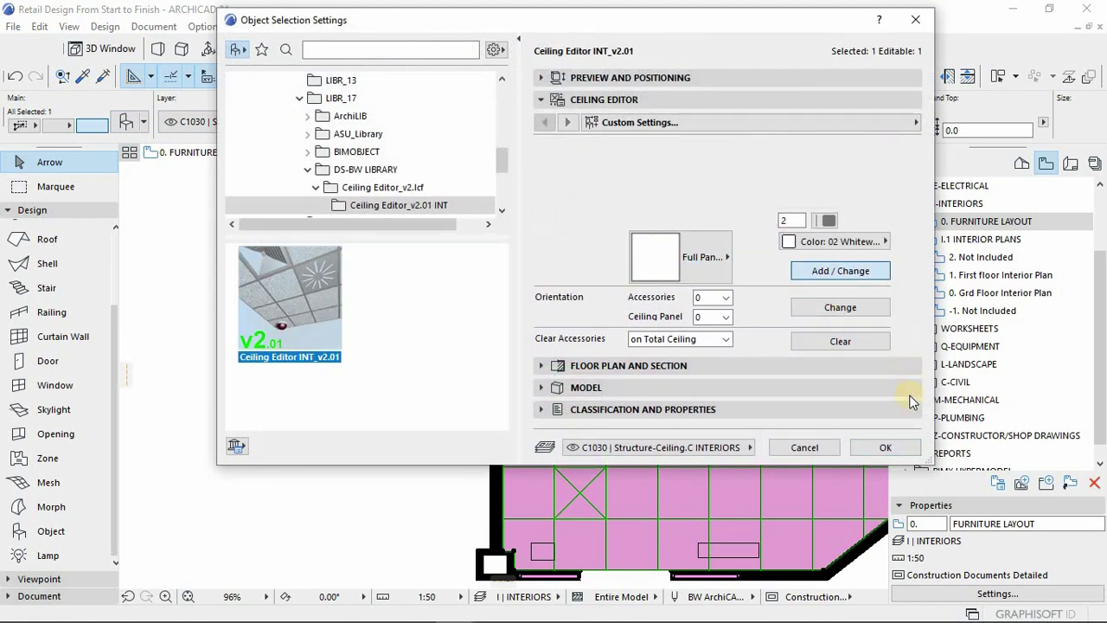
click(886, 447)
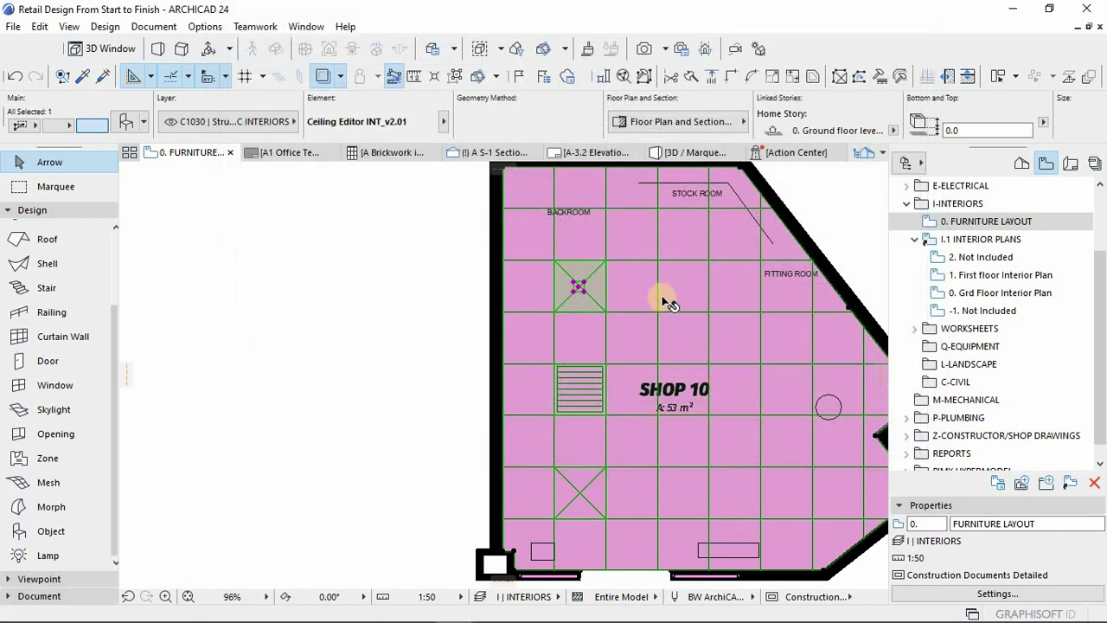
scroll(578, 284, down, 2)
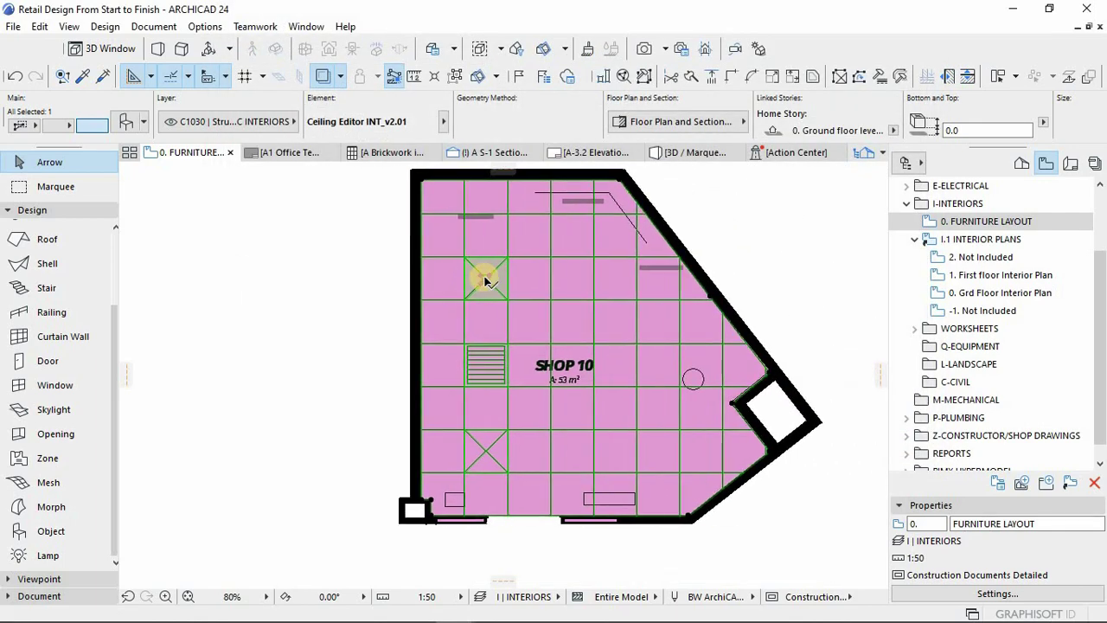
- Move the selection grid marker three panels right along the same row and add a full panel lamp there
click(484, 278)
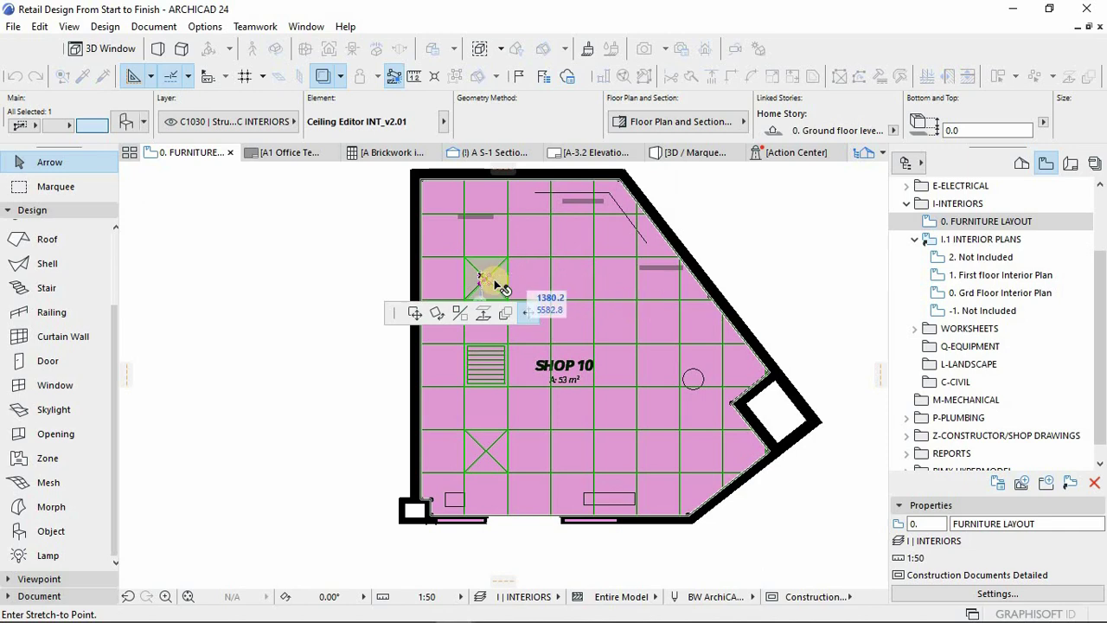
key(Escape)
scroll(481, 282, up, 2)
click(482, 278)
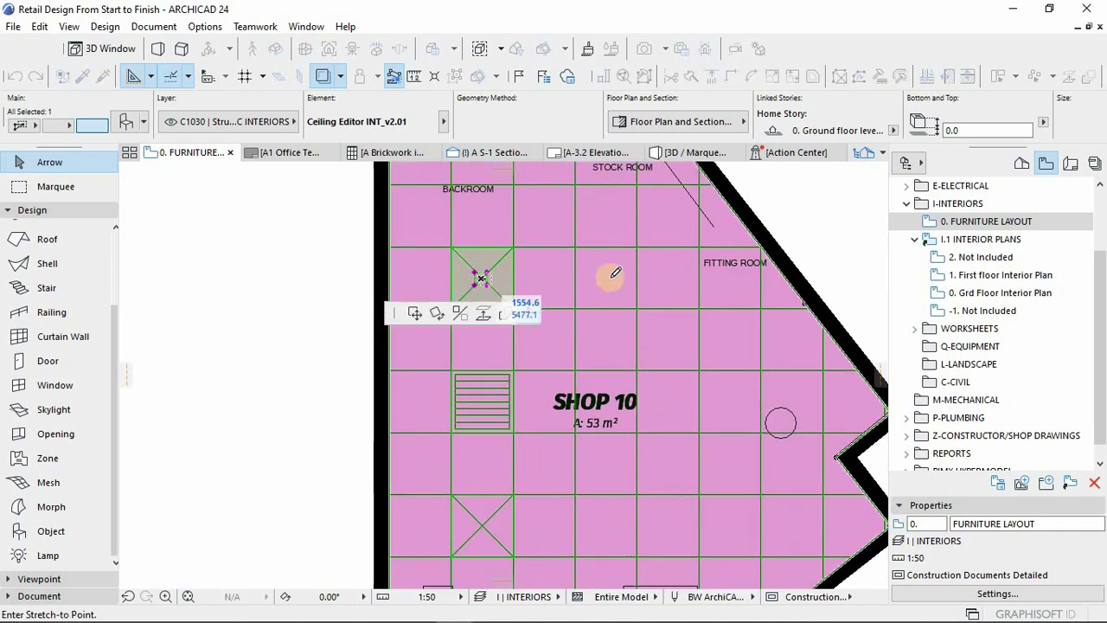
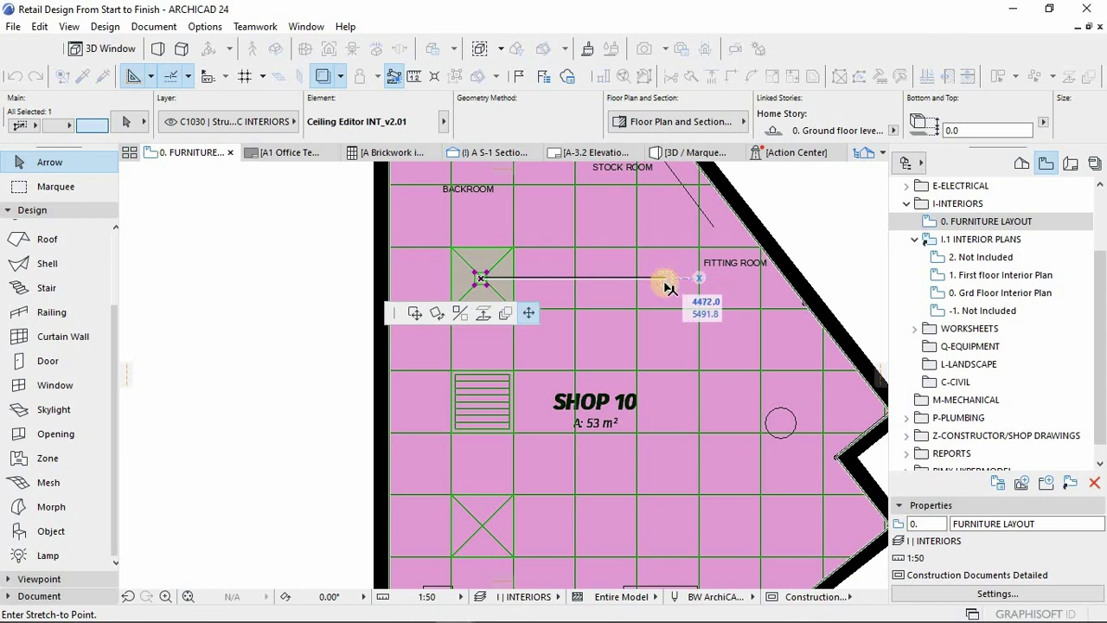
click(666, 280)
scroll(681, 254, down, 2)
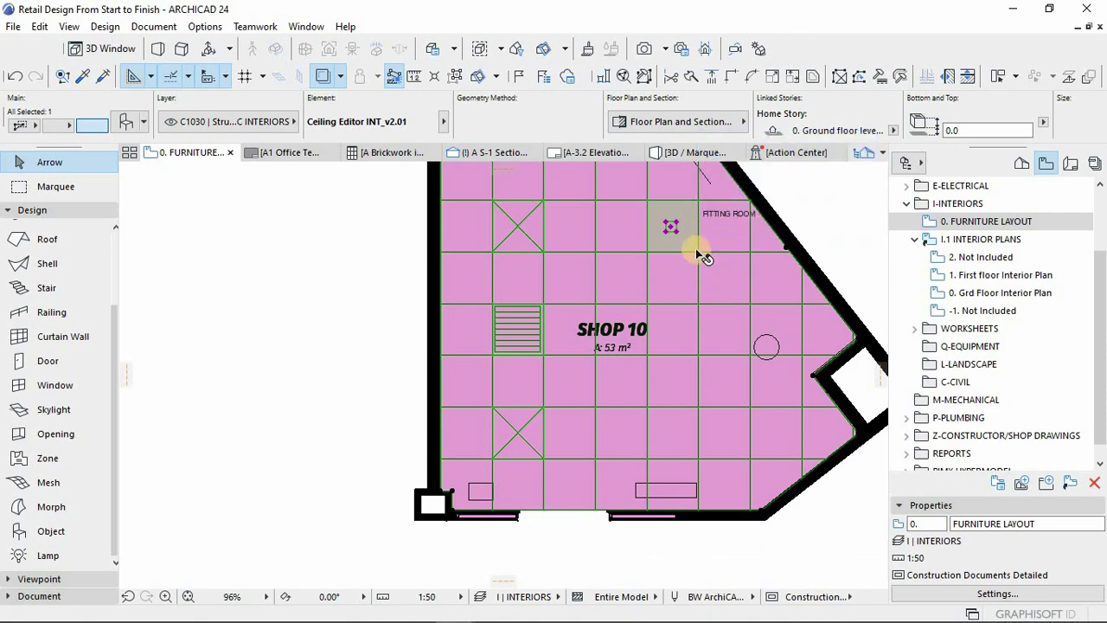
click(132, 127)
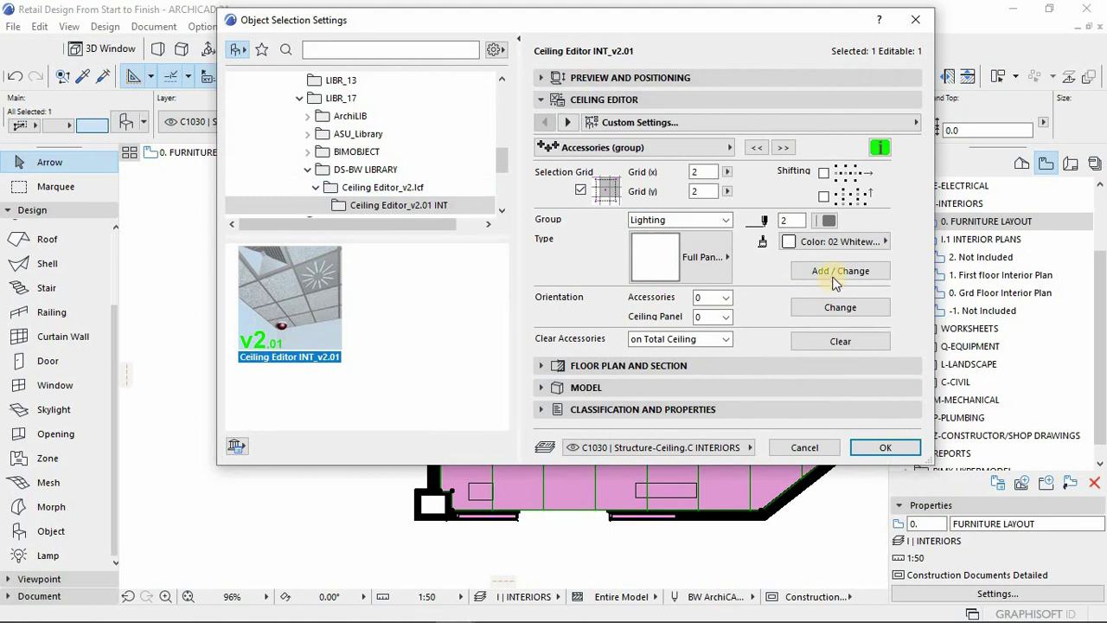
click(882, 447)
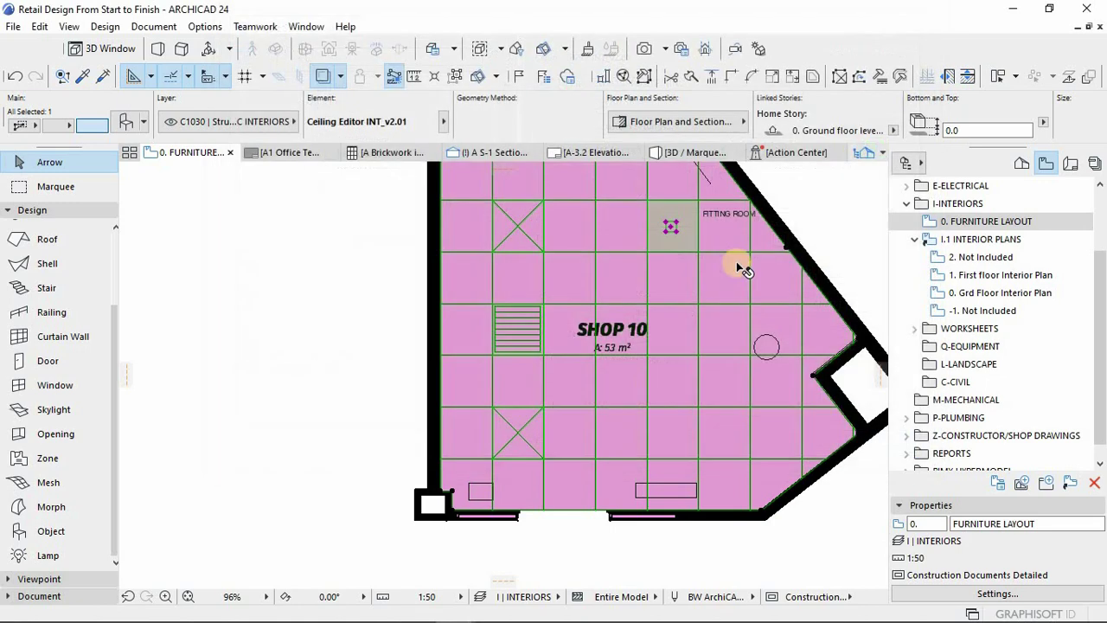
- Move the selection grid marker two panels down, beside the SHOP 10 label, and add a full panel lamp
click(671, 227)
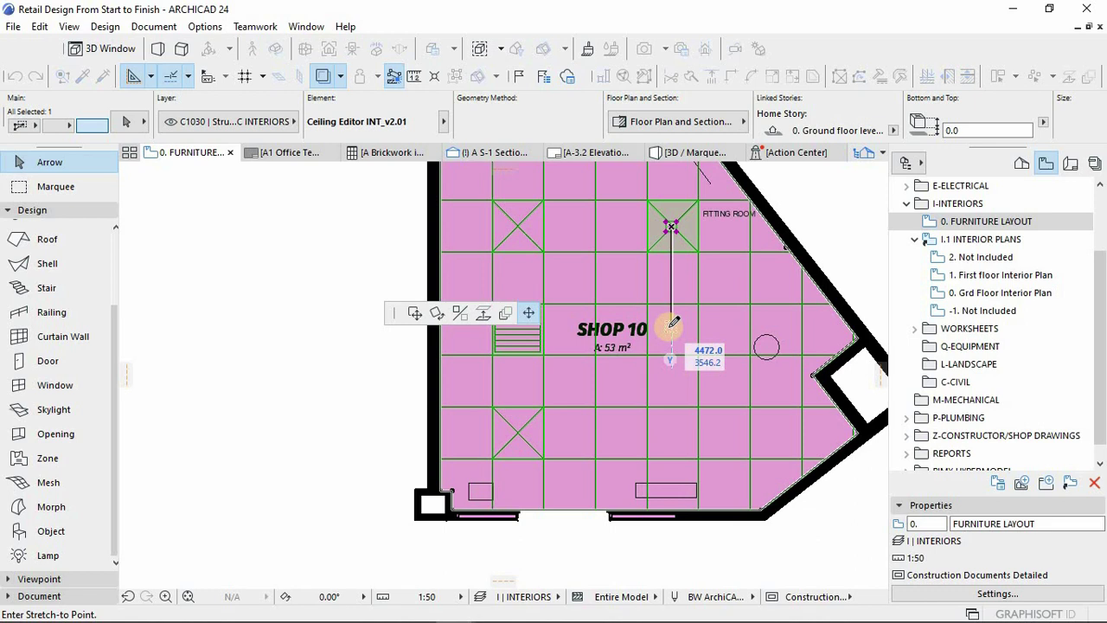
click(671, 328)
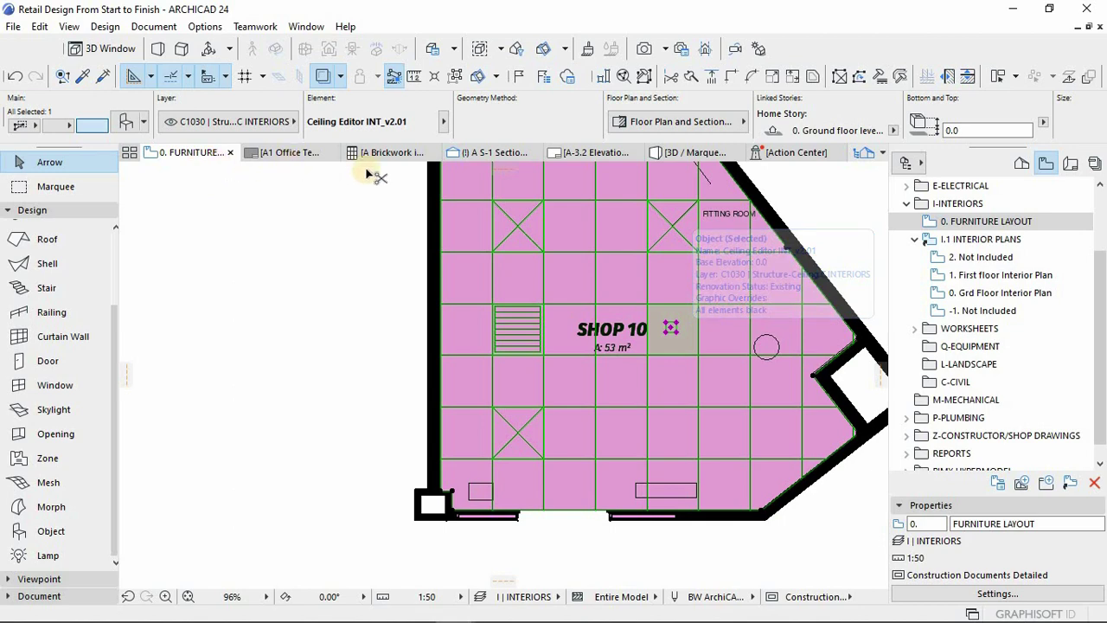
key(ctrl+t)
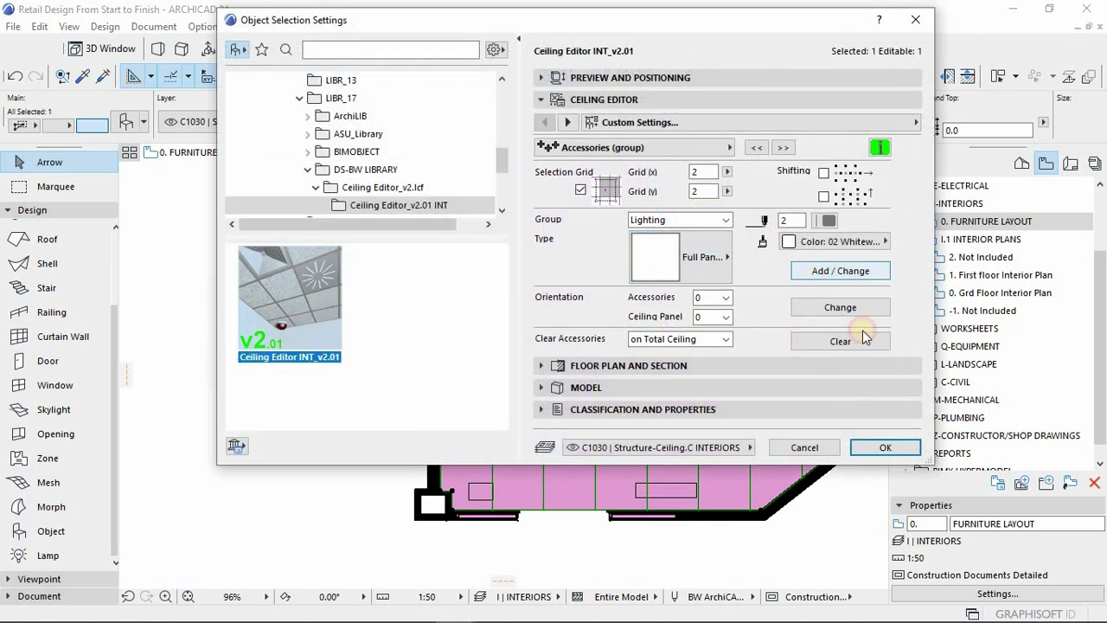
click(885, 447)
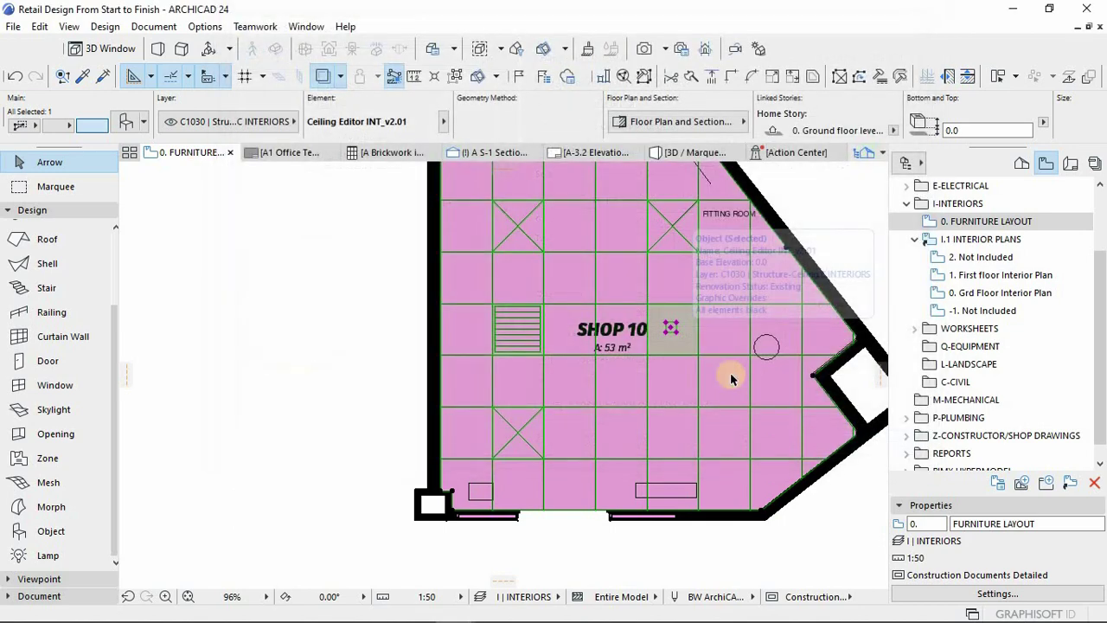
- Move the selection grid marker another two panels down, level with the lamp below the grille, and add a full panel lamp
click(671, 330)
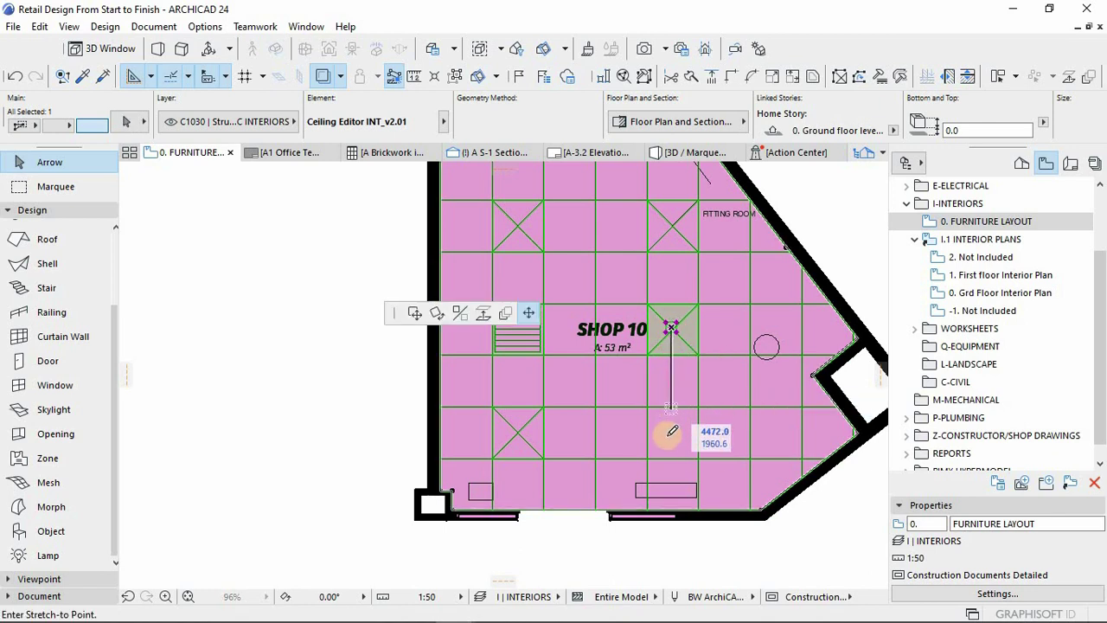
click(668, 437)
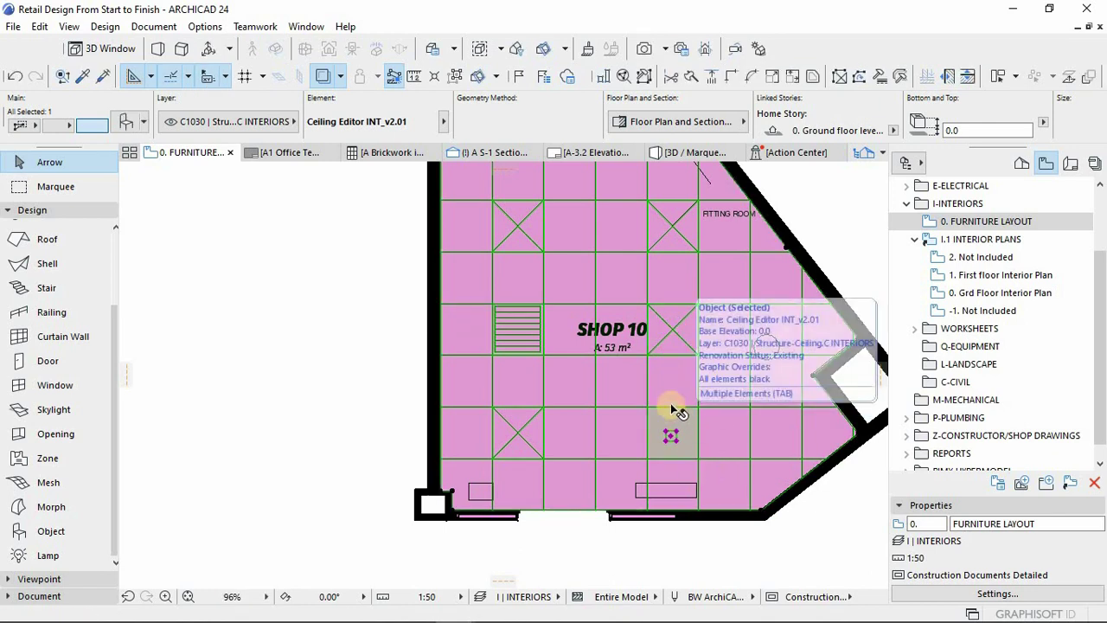
double_click(608, 309)
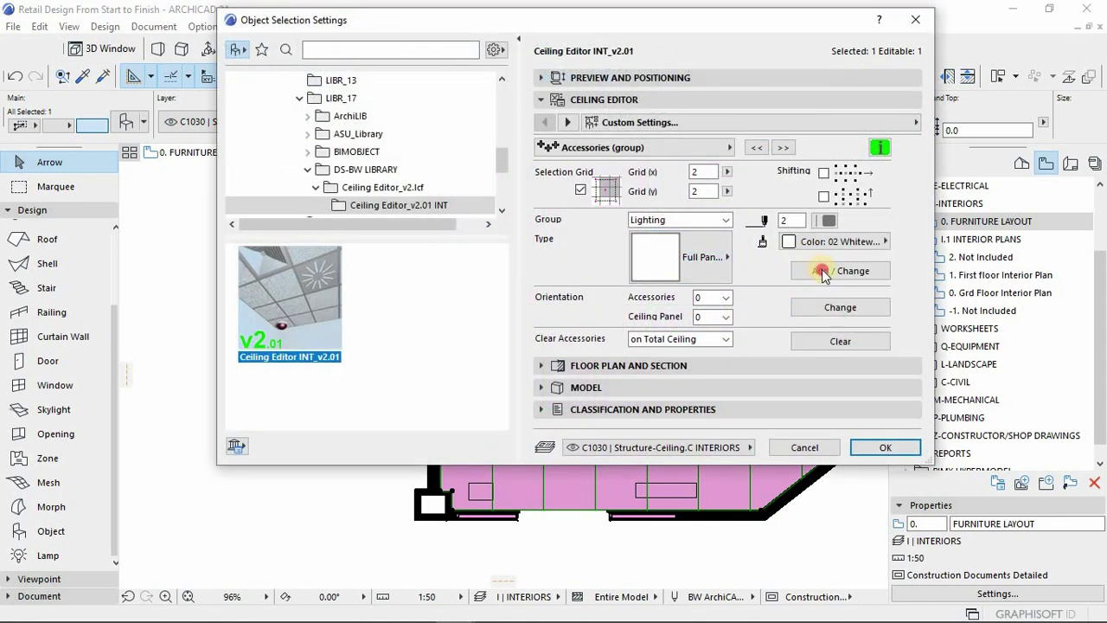
click(886, 447)
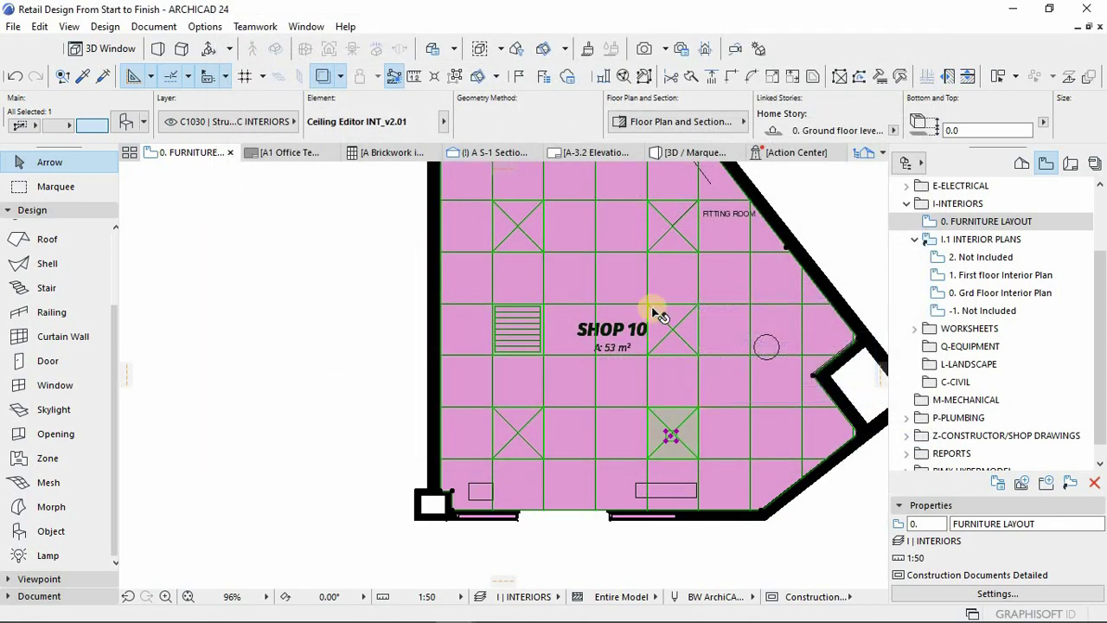
- Move the selection grid marker from the lower lamp panel to the top-row panel above the BACKROOM label
scroll(655, 334, down, 3)
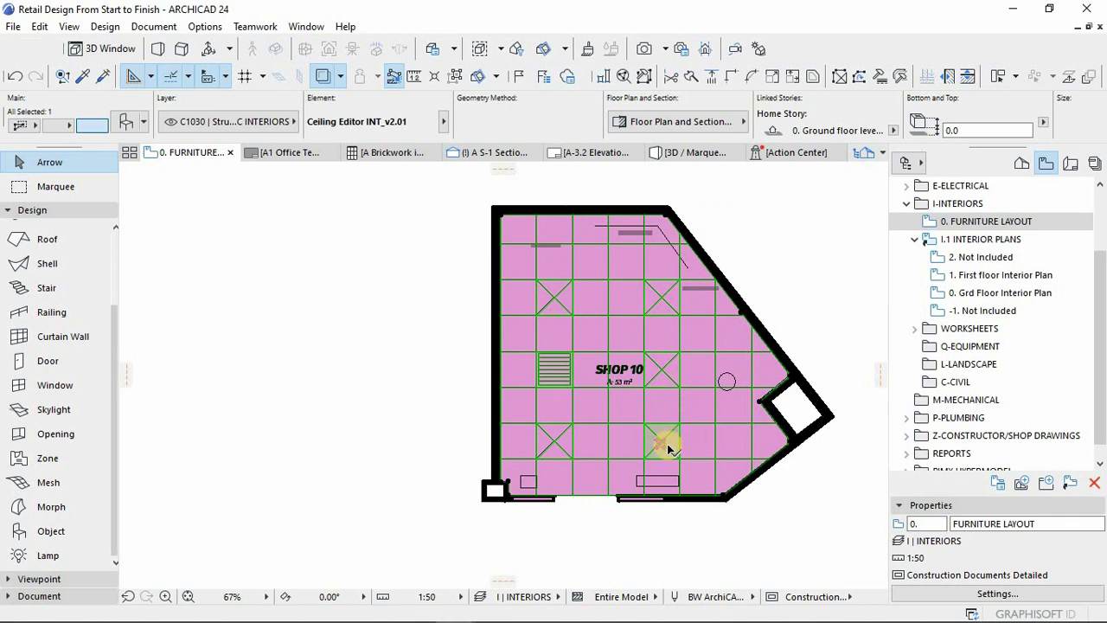
scroll(664, 447, up, 3)
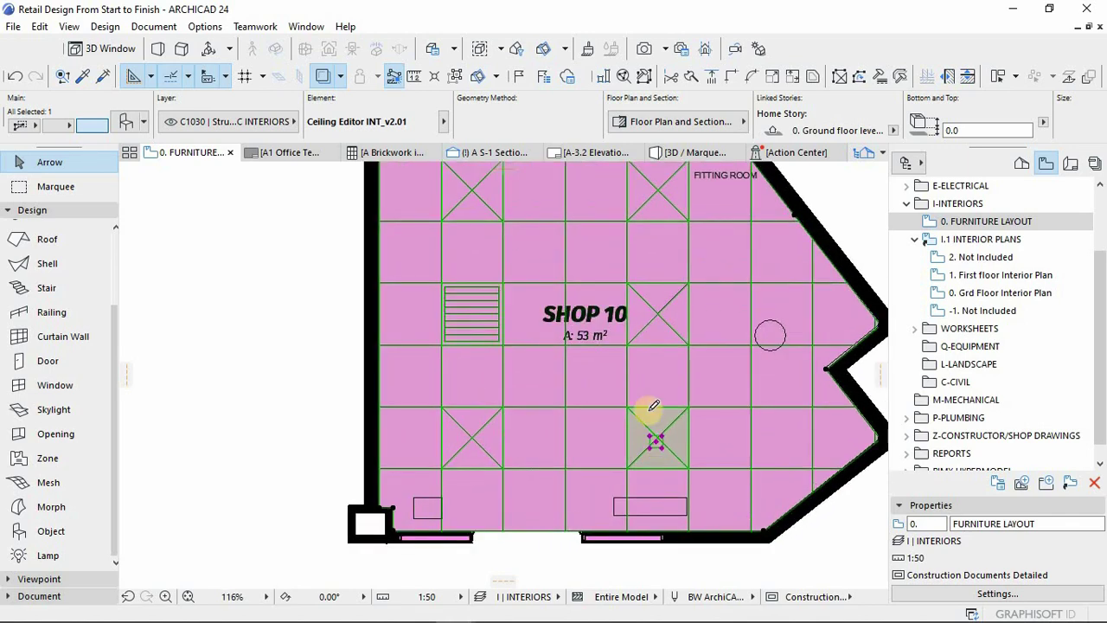
click(655, 441)
scroll(729, 470, up, 3)
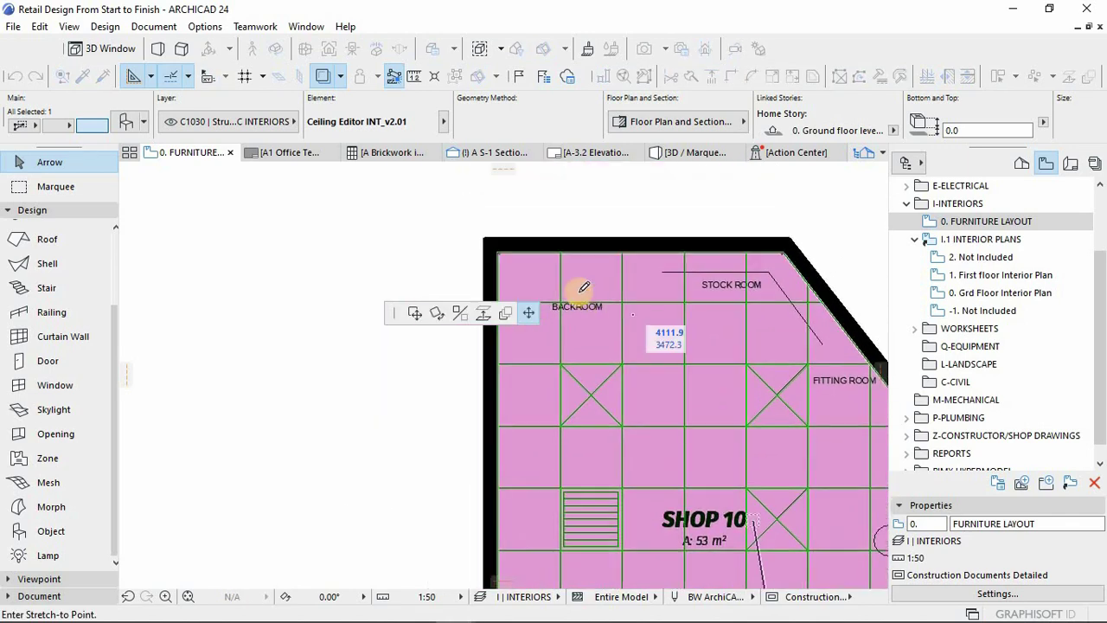
click(585, 285)
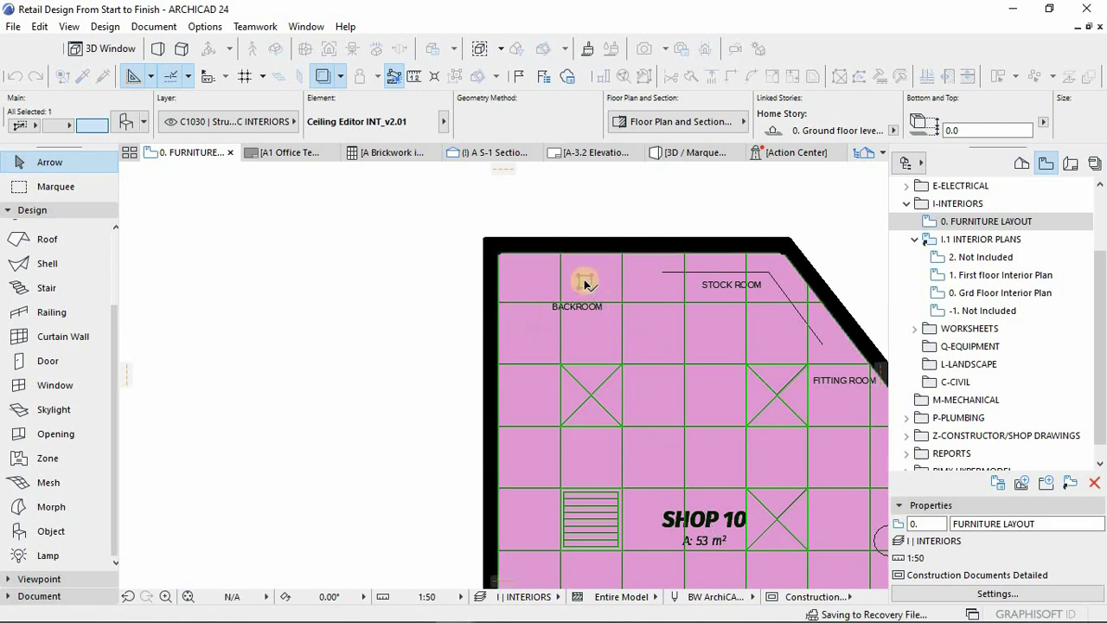
scroll(585, 284, up, 3)
click(587, 284)
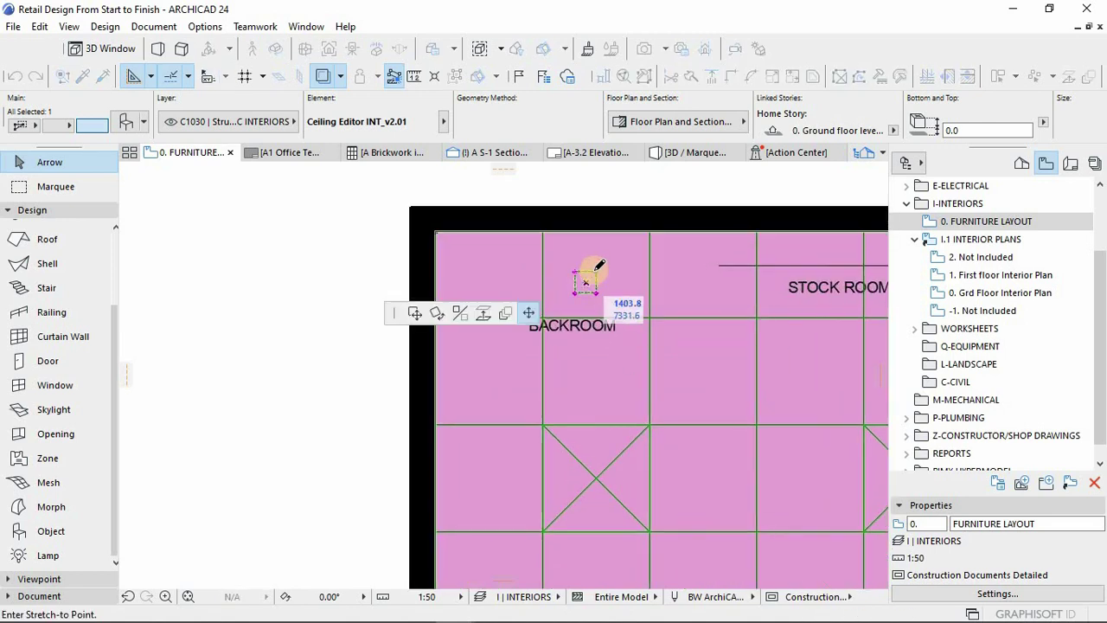
click(589, 271)
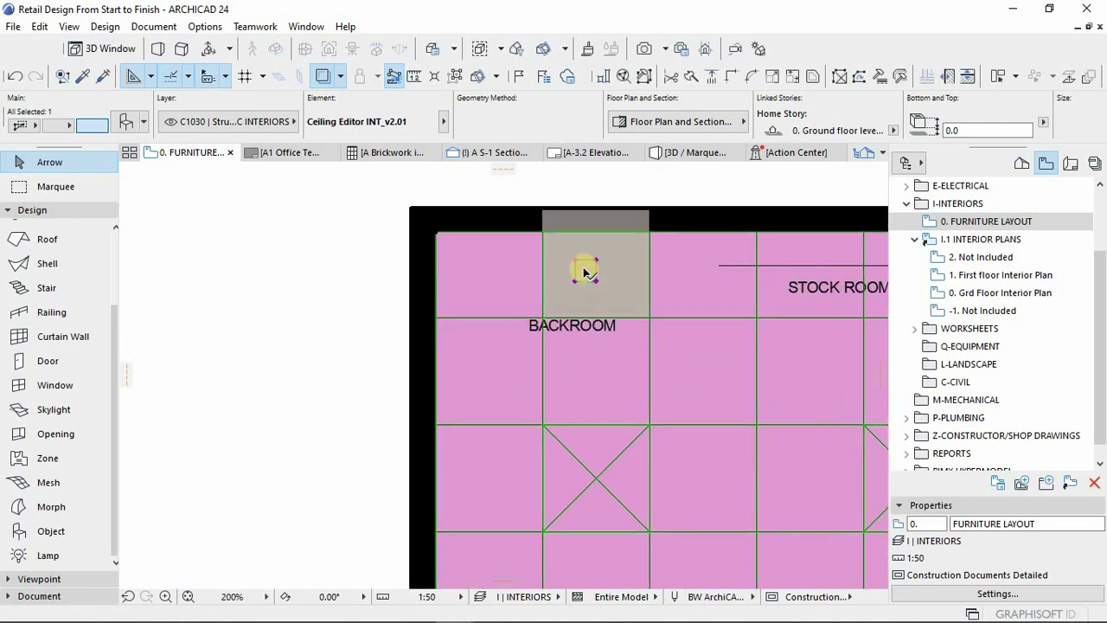
click(593, 274)
click(595, 275)
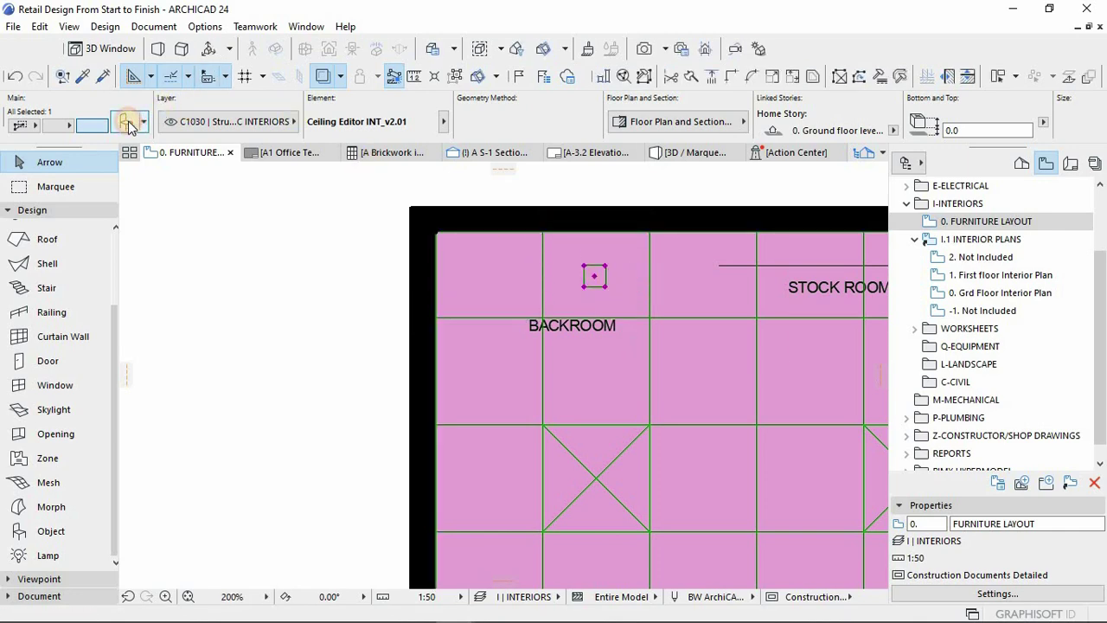
key(ctrl+t)
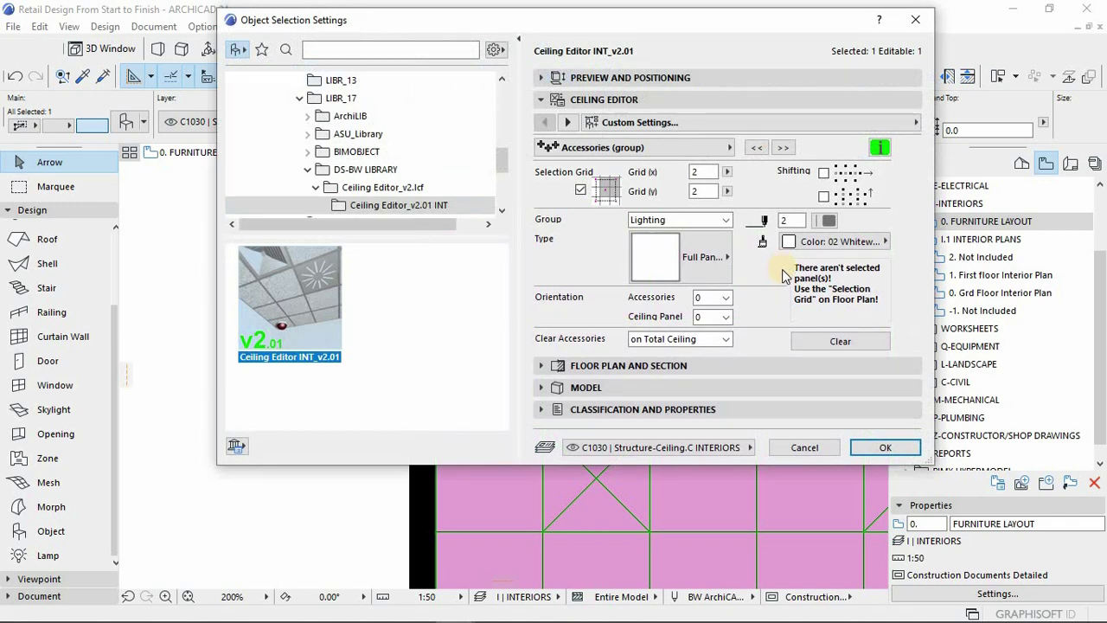
key(Escape)
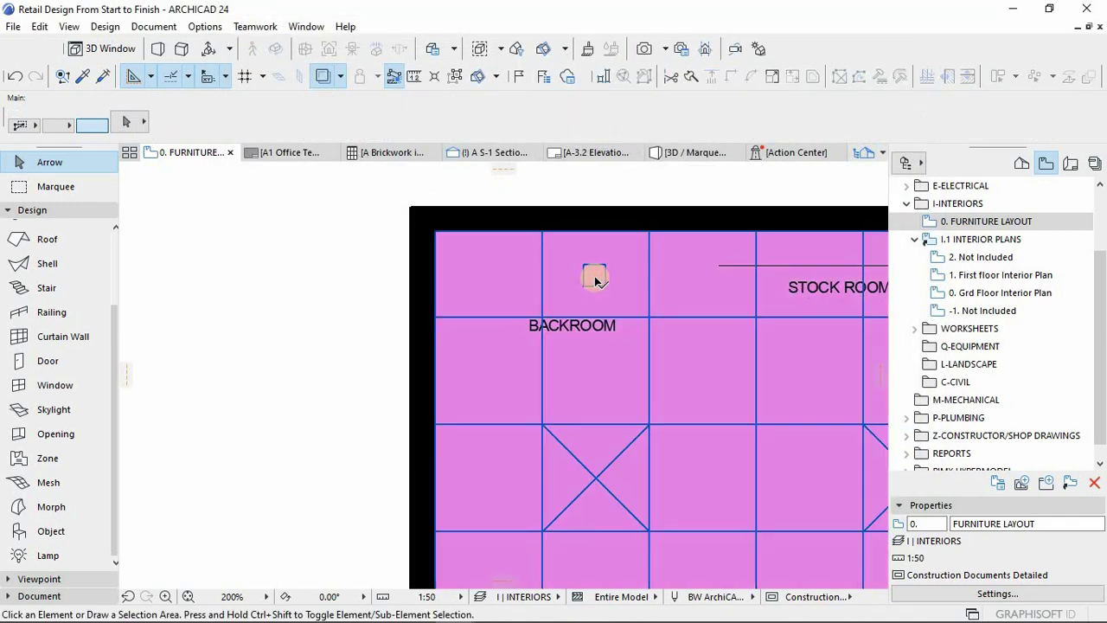
key(Escape)
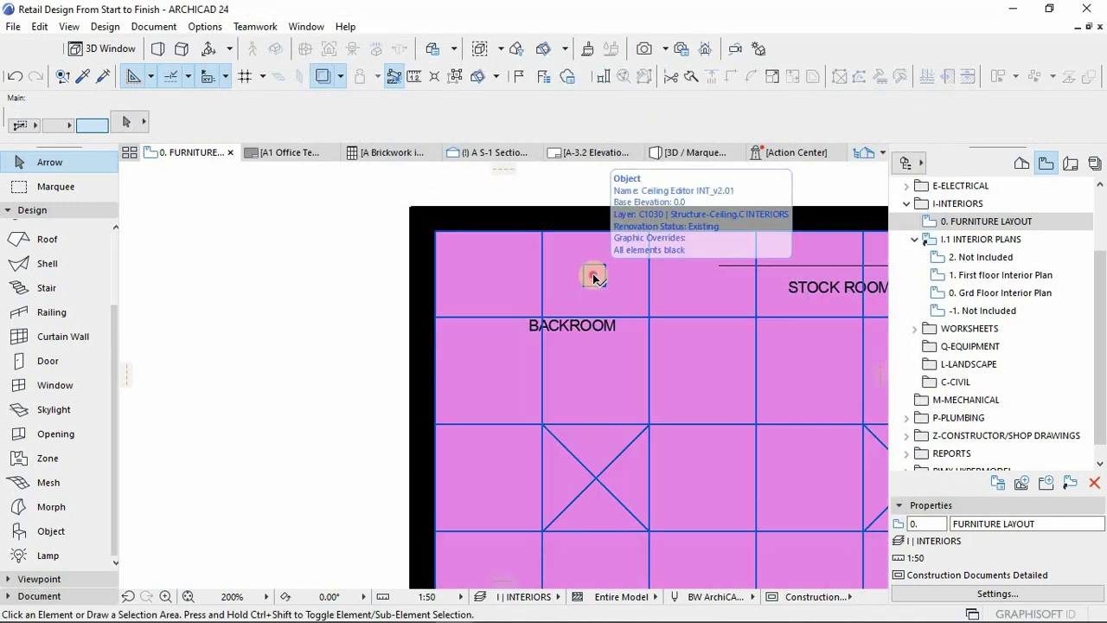
click(595, 277)
click(594, 276)
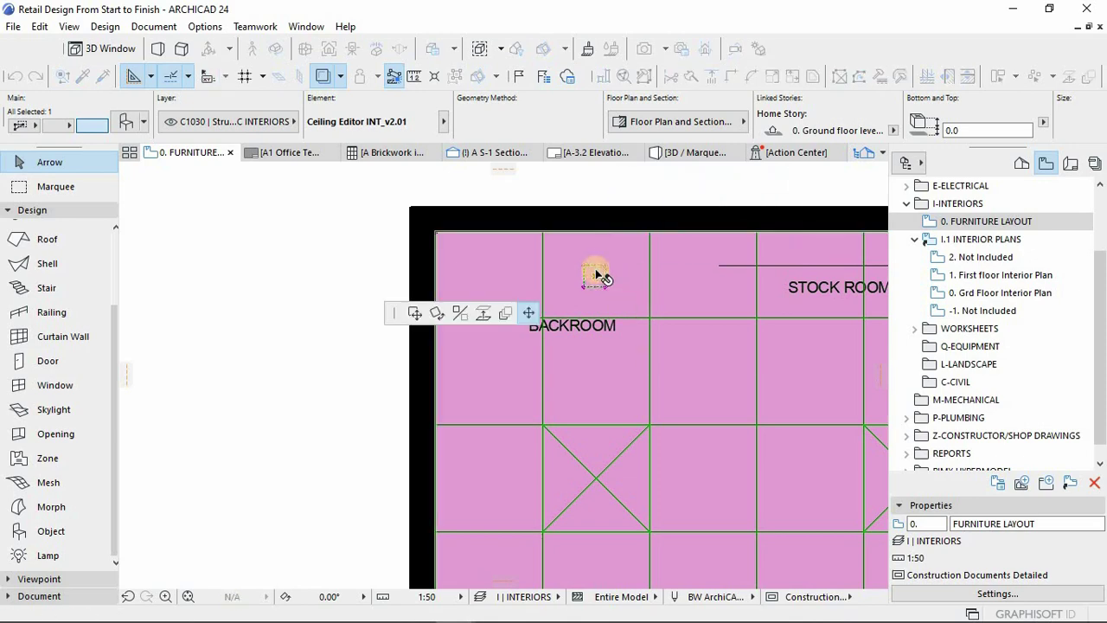
key(Escape)
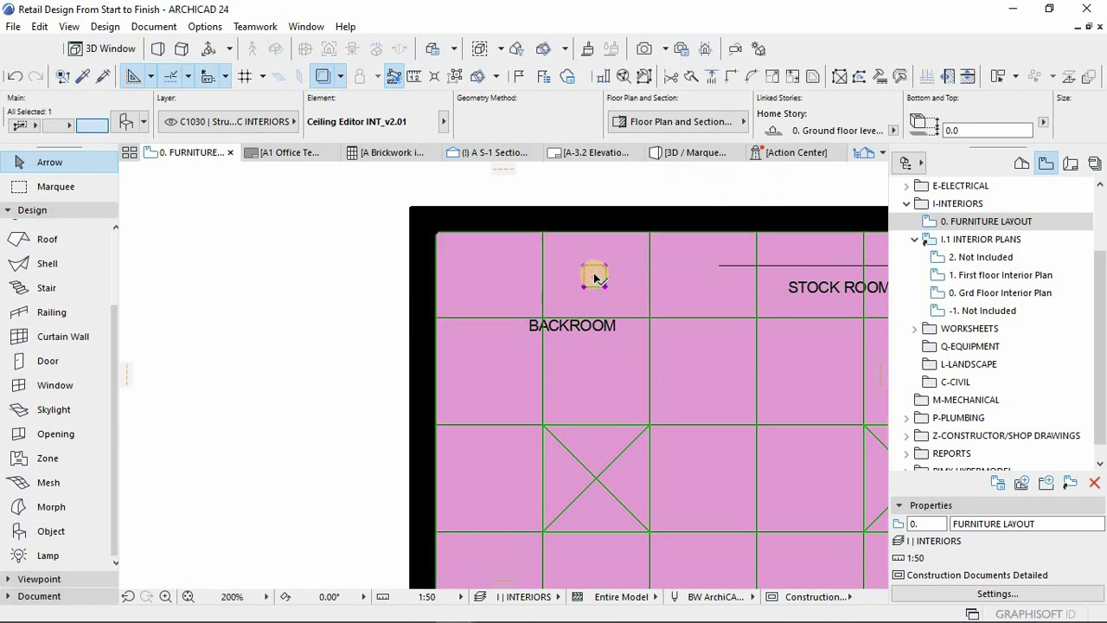
click(125, 123)
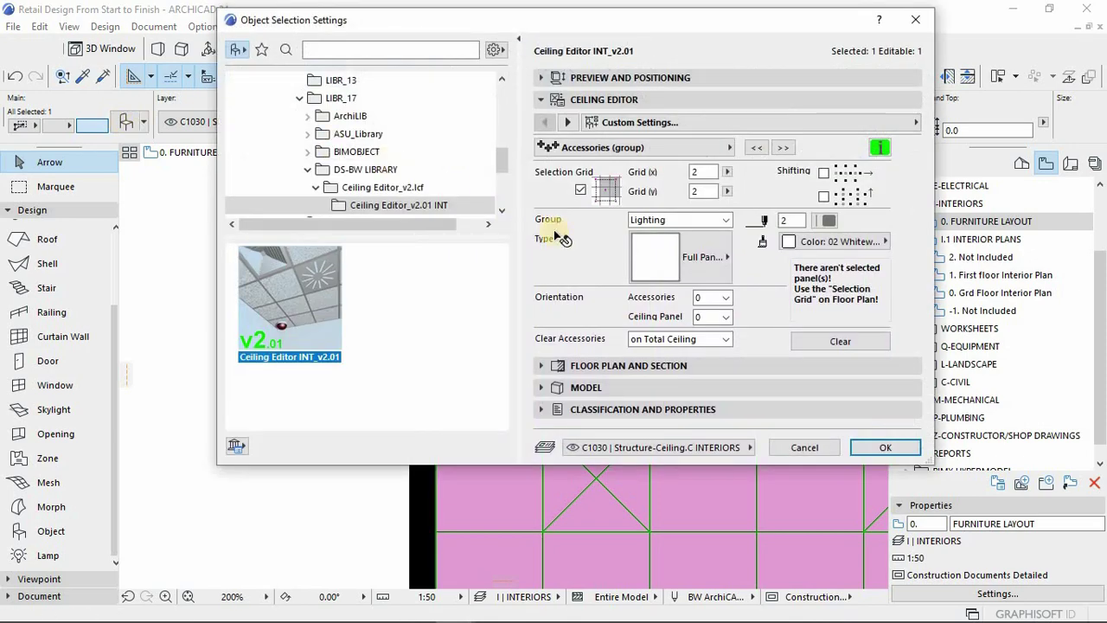
key(Escape)
key(Escape)
scroll(655, 284, down, 3)
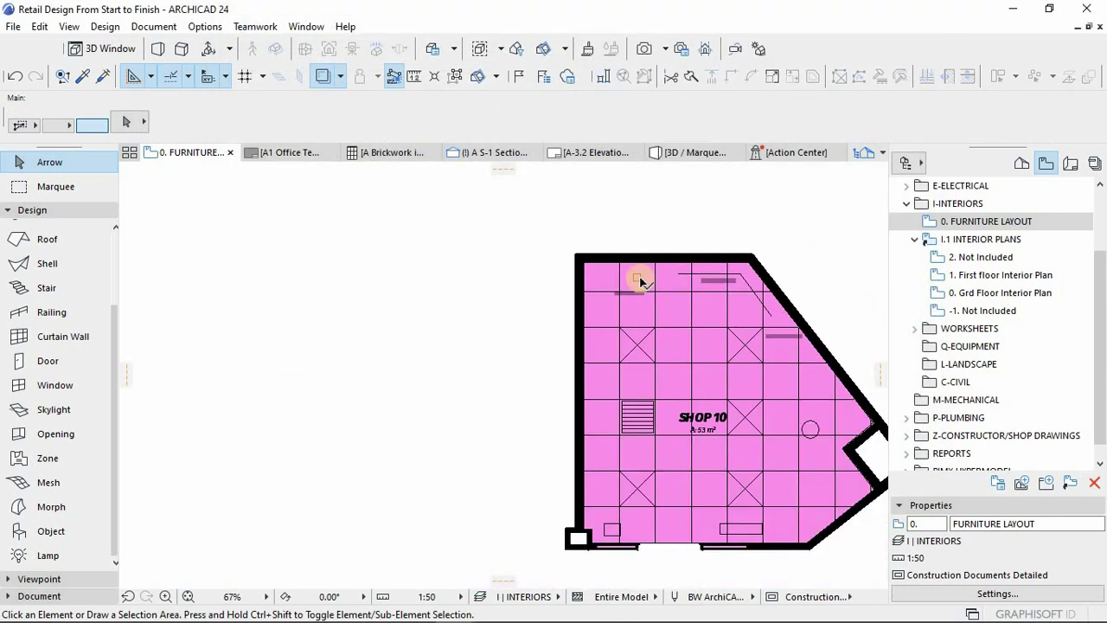
- Reselect the ceiling and shift its selection grid marker slightly within the panel above BACKROOM to mark that panel
click(643, 287)
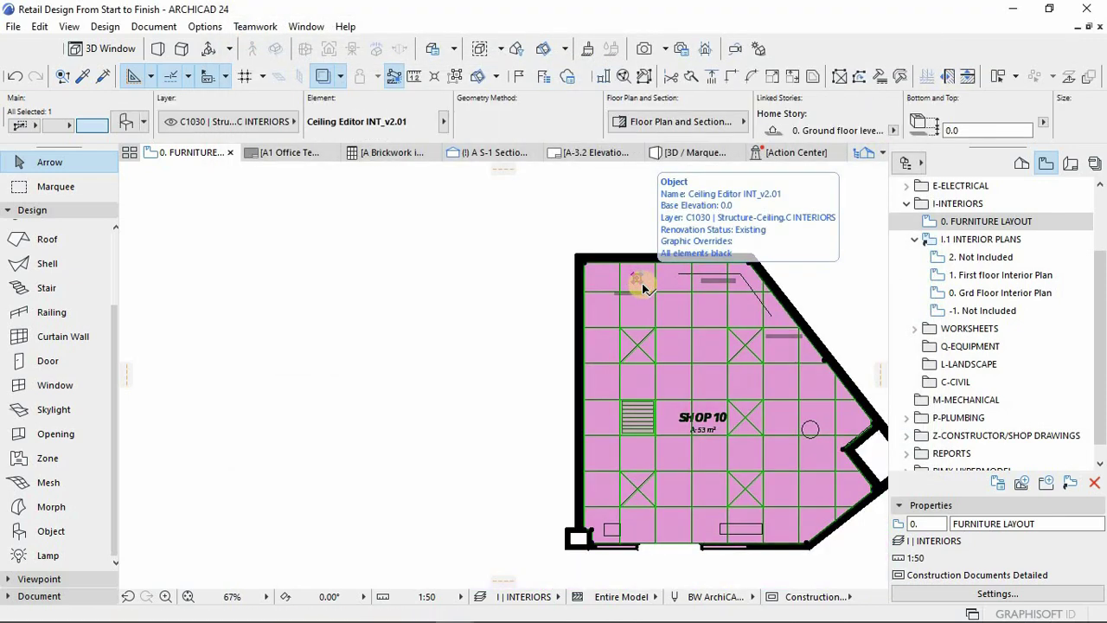
scroll(642, 287, up, 3)
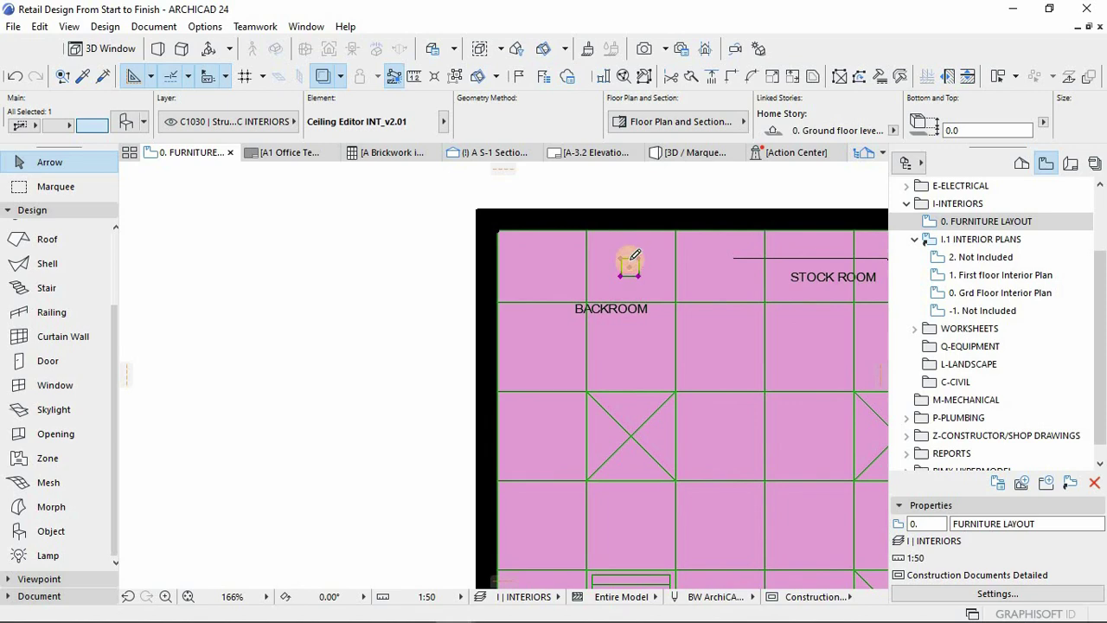
click(630, 261)
click(632, 260)
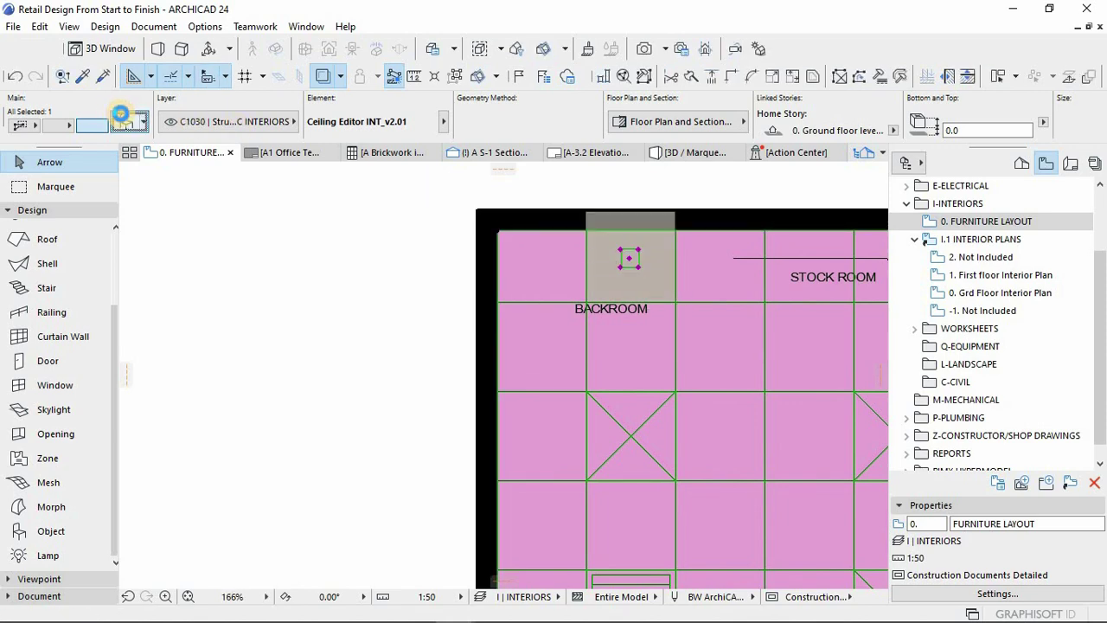
- Add a Smoke Detector from the Safety group to the marked panel above BACKROOM and apply the settings
click(122, 117)
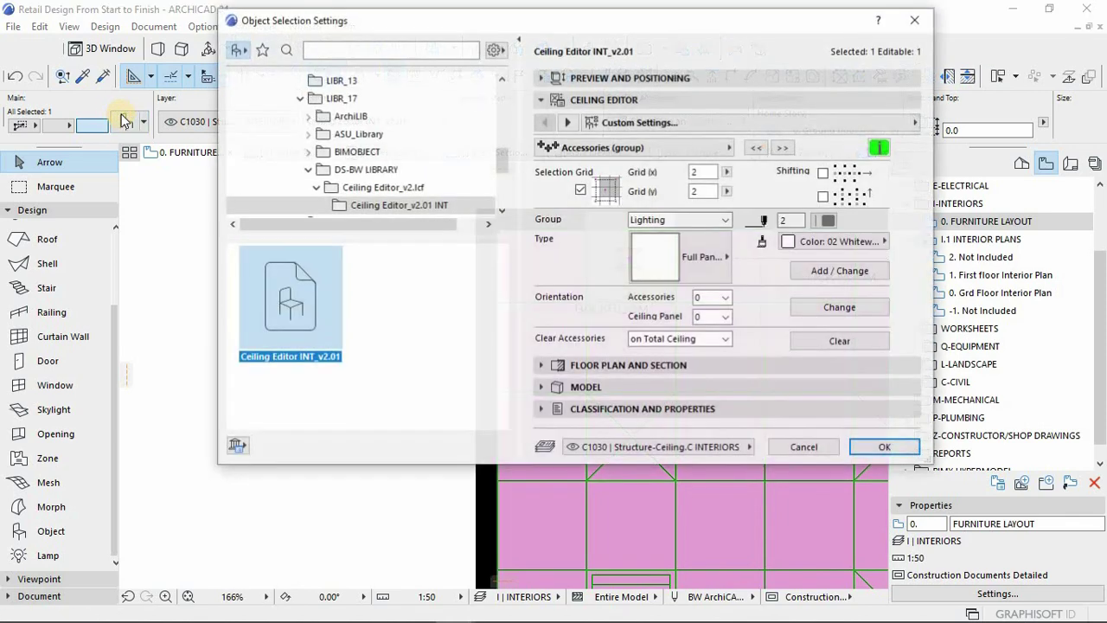
click(688, 223)
click(653, 248)
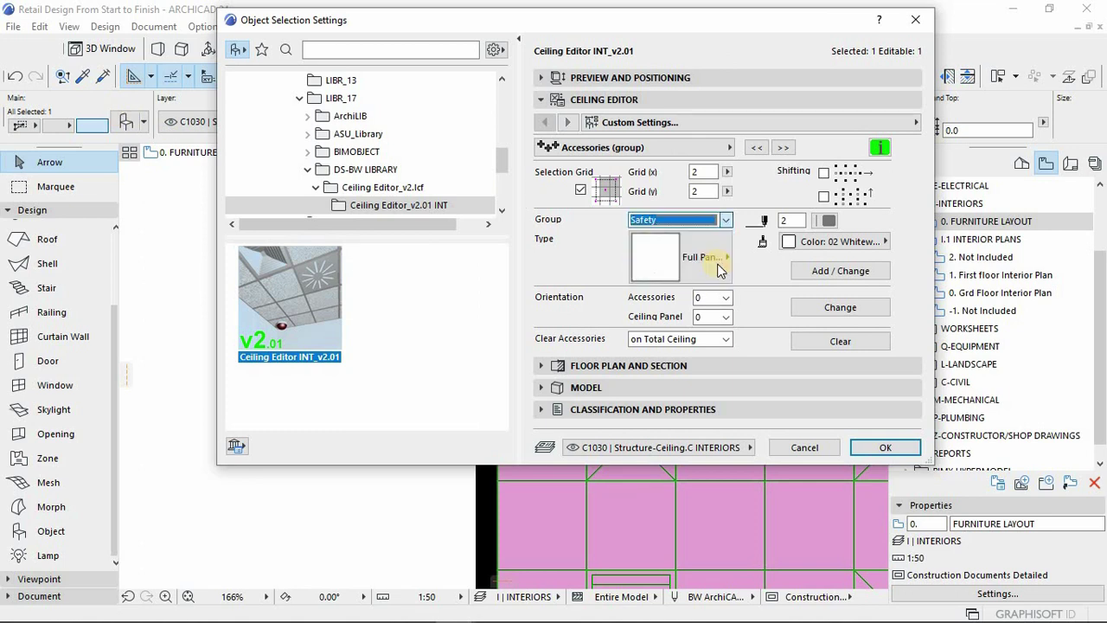
click(705, 266)
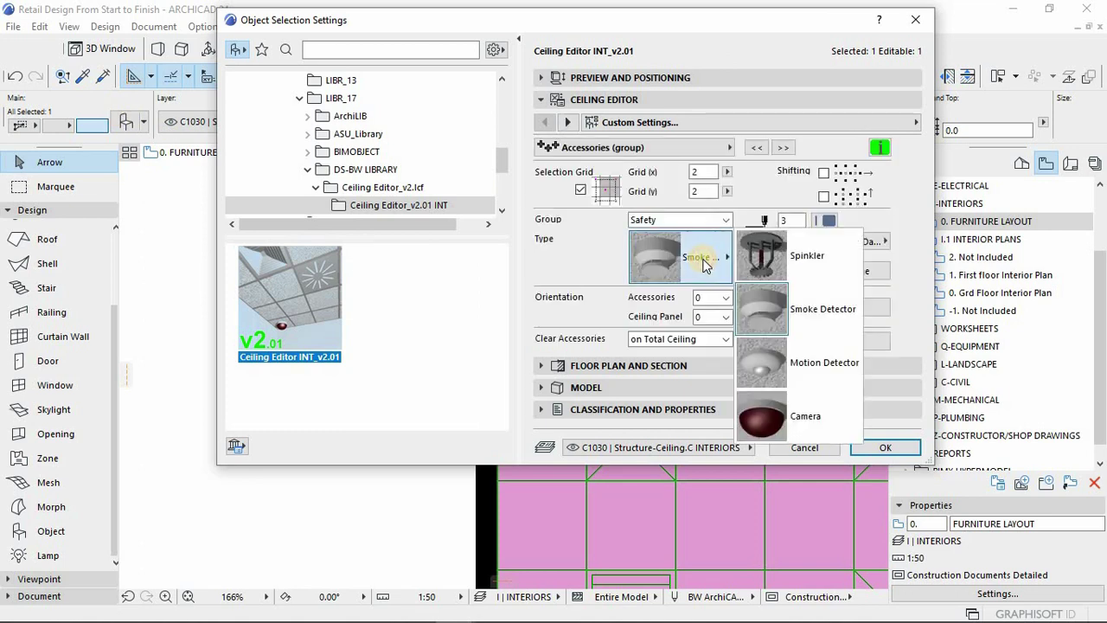
click(822, 325)
click(878, 446)
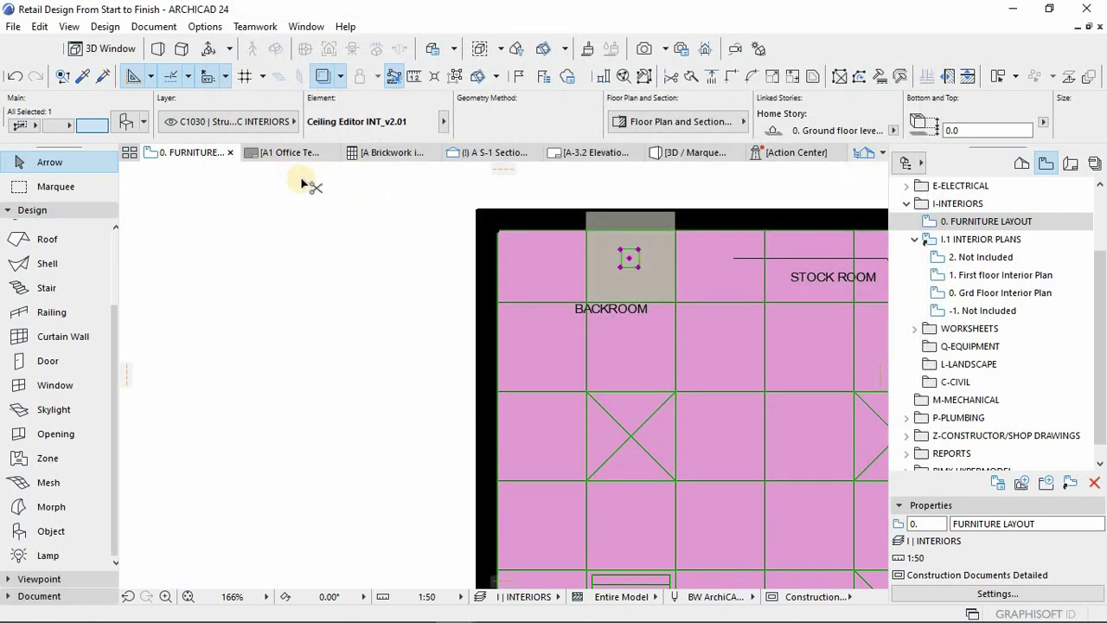
double_click(579, 249)
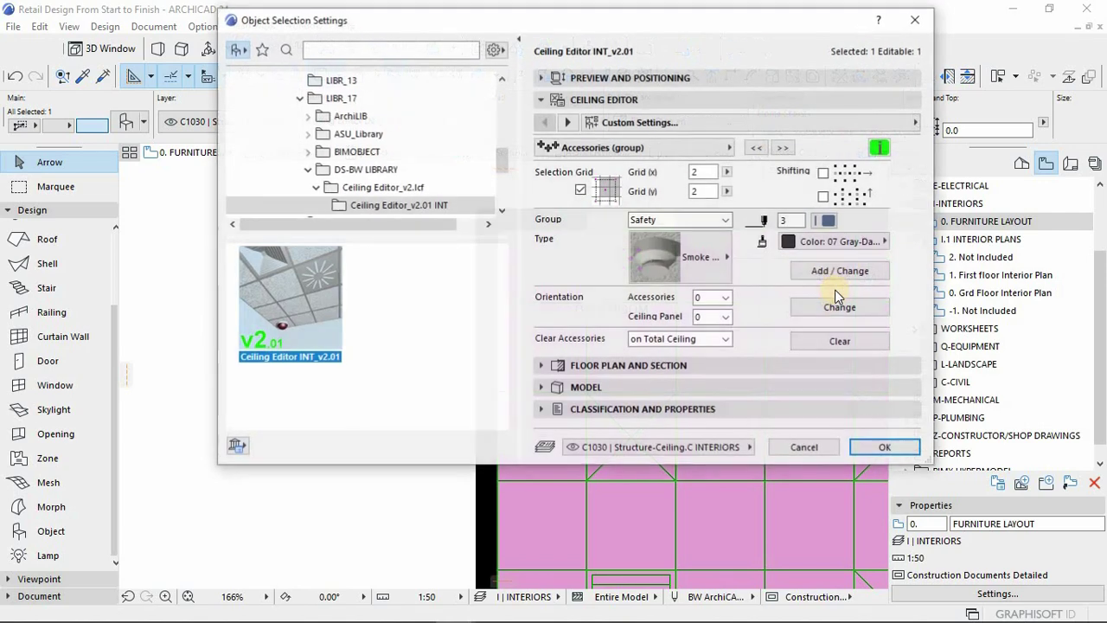
click(840, 271)
click(886, 447)
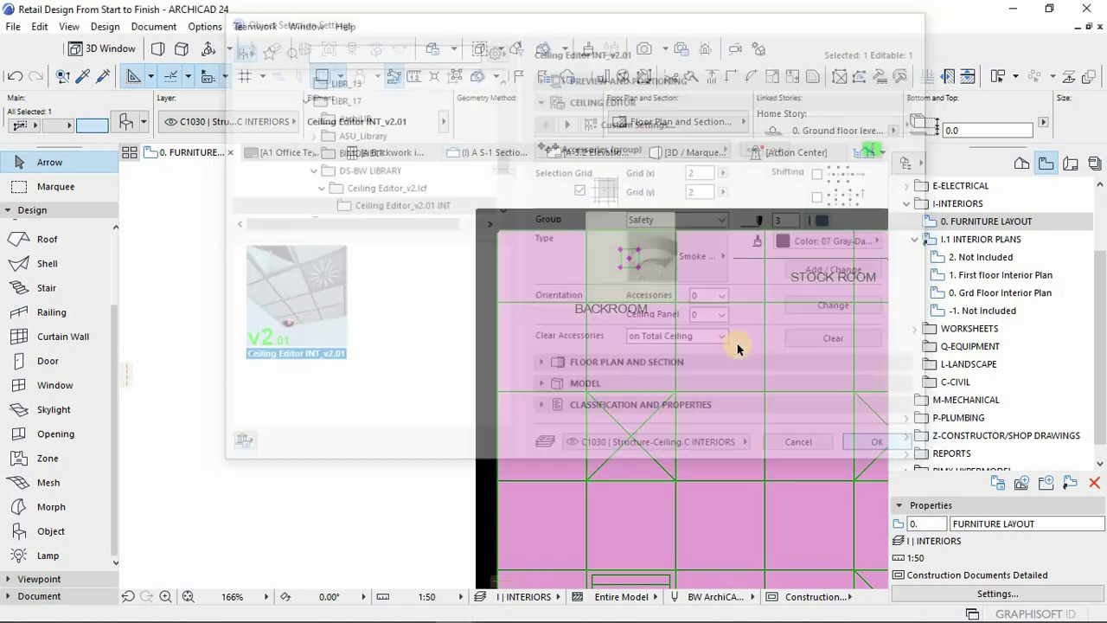
key(Escape)
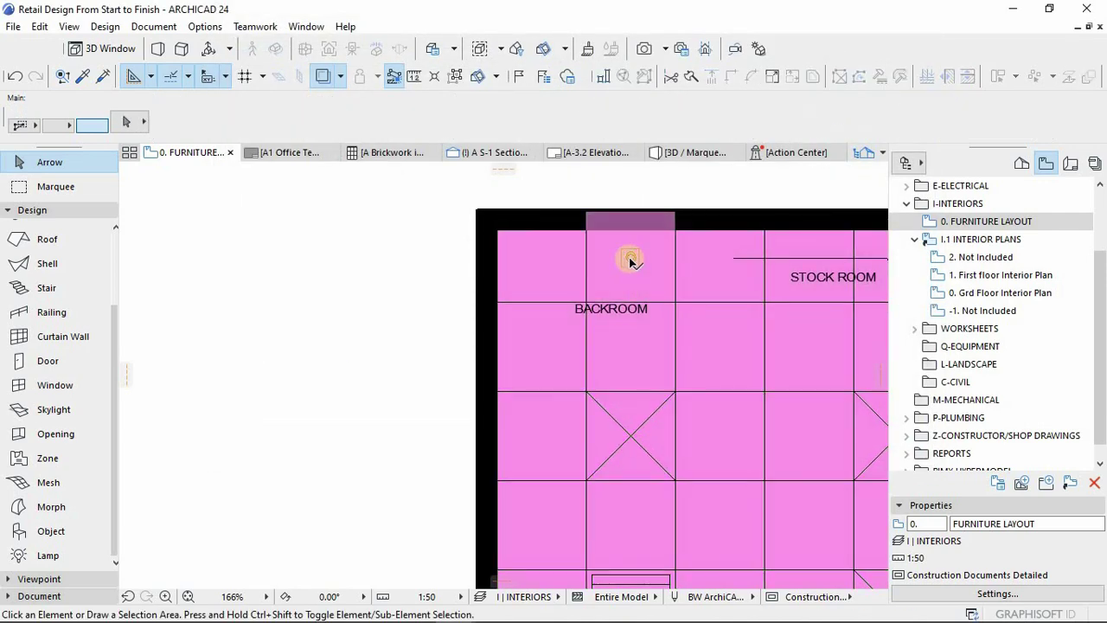
scroll(632, 264, down, 3)
scroll(628, 259, down, 1)
scroll(637, 251, up, 4)
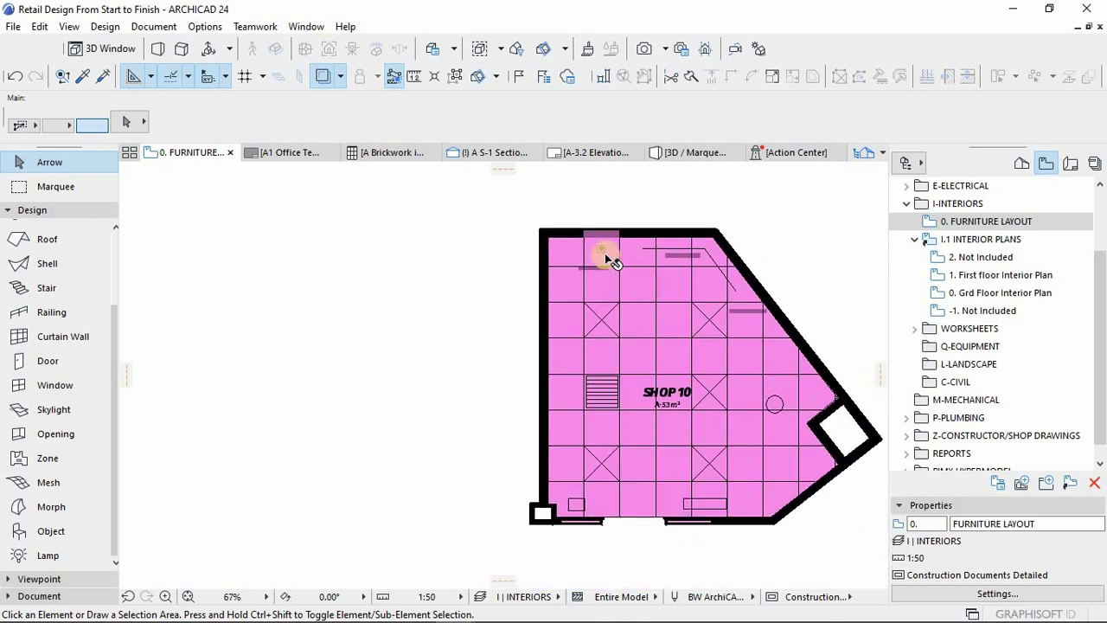
click(578, 250)
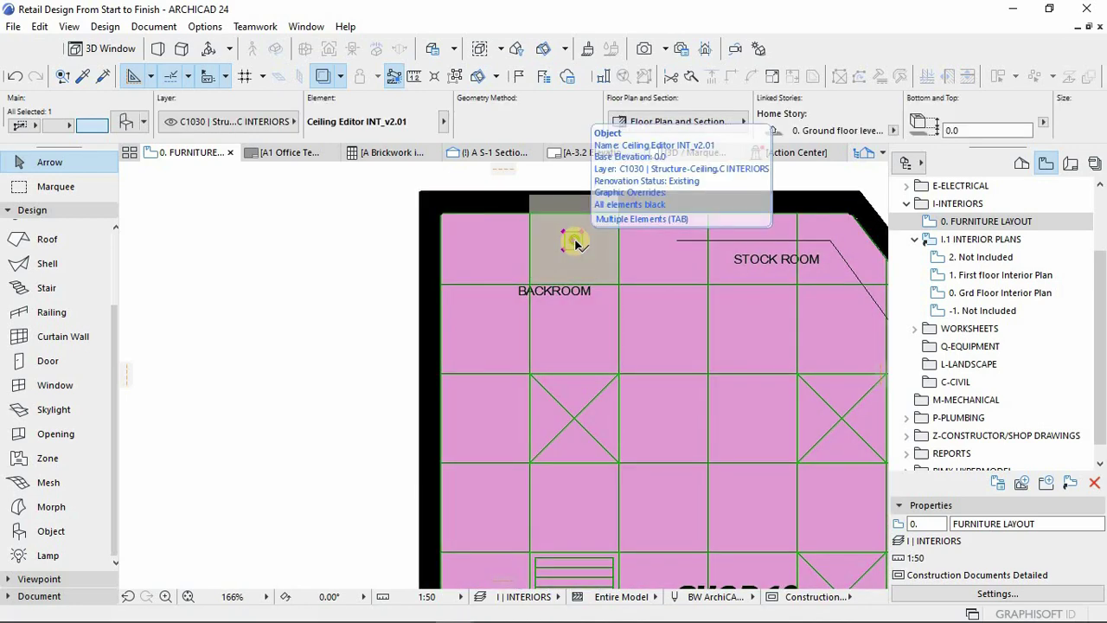
click(573, 240)
scroll(597, 259, down, 2)
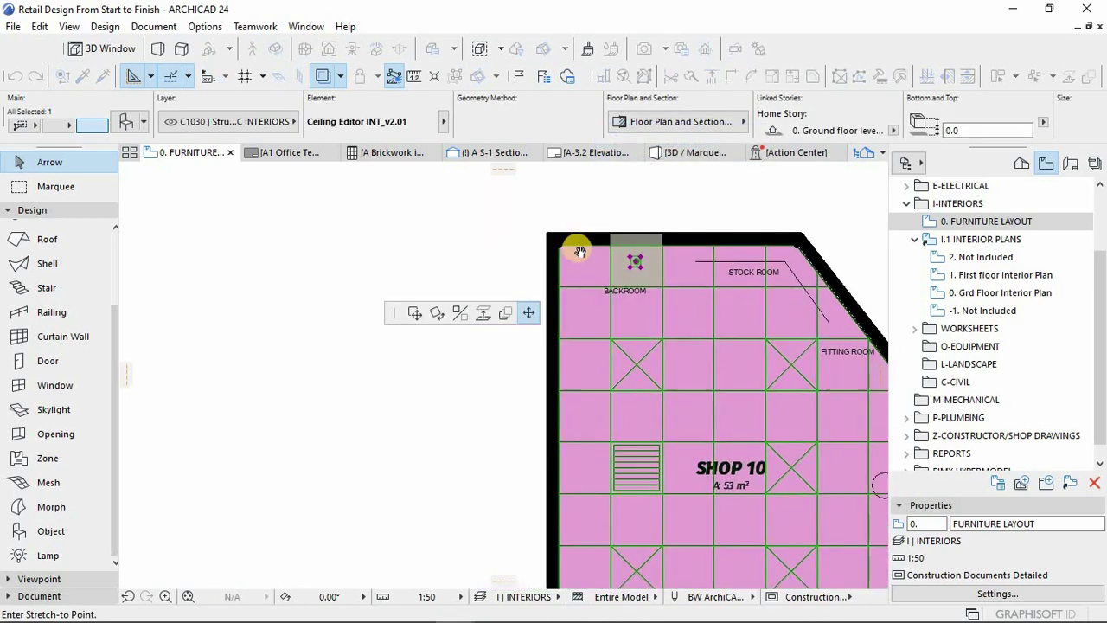
key(Escape)
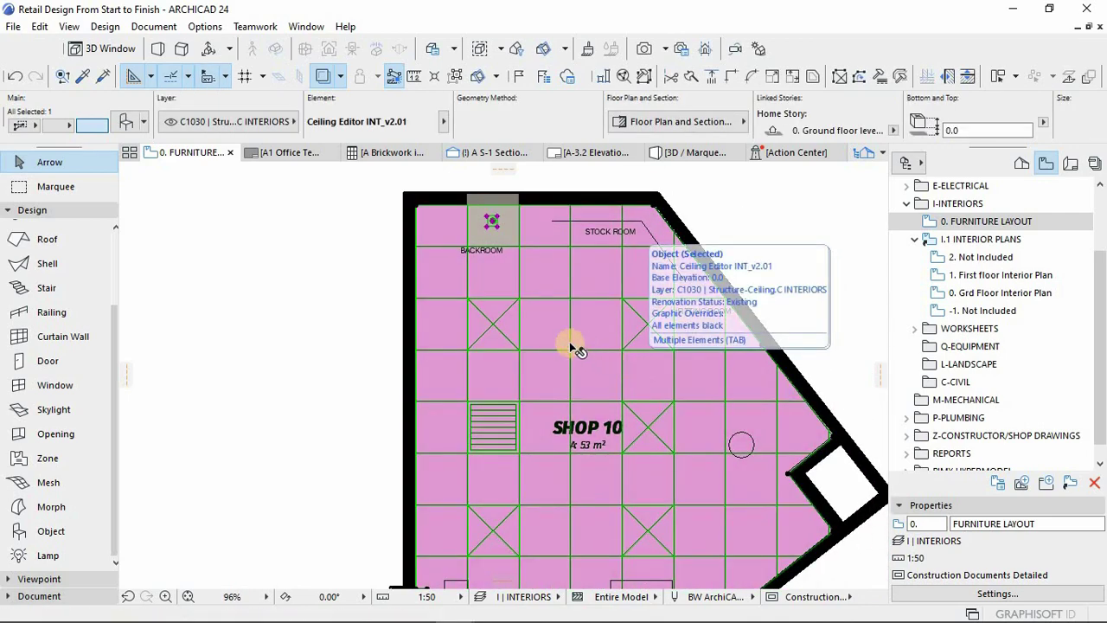
key(Escape)
- Show only the selected ceiling in 3D, examine its accessories from below, and return to the furniture layout plan
click(569, 341)
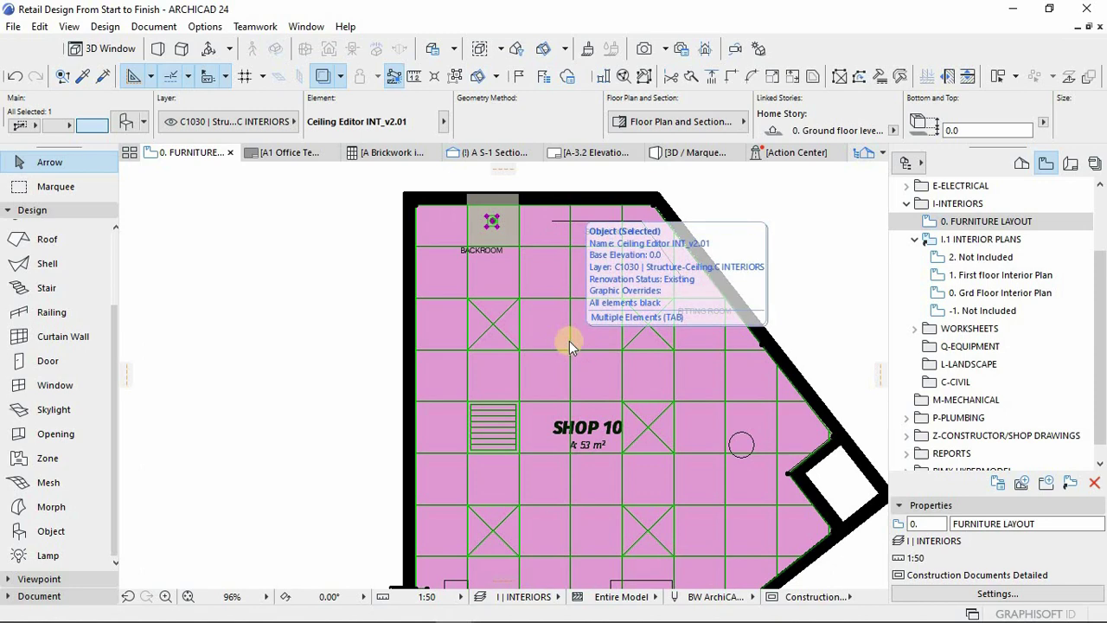
key(F5)
scroll(500, 330, down, 6)
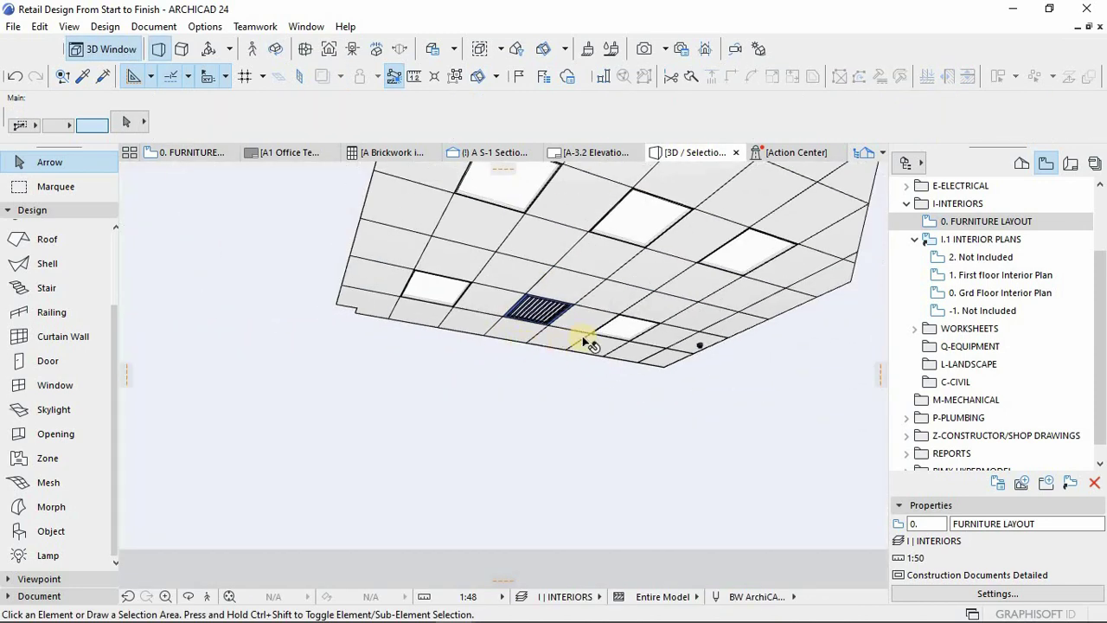
shift+middle_drag(618, 315, 612, 373)
key(F2)
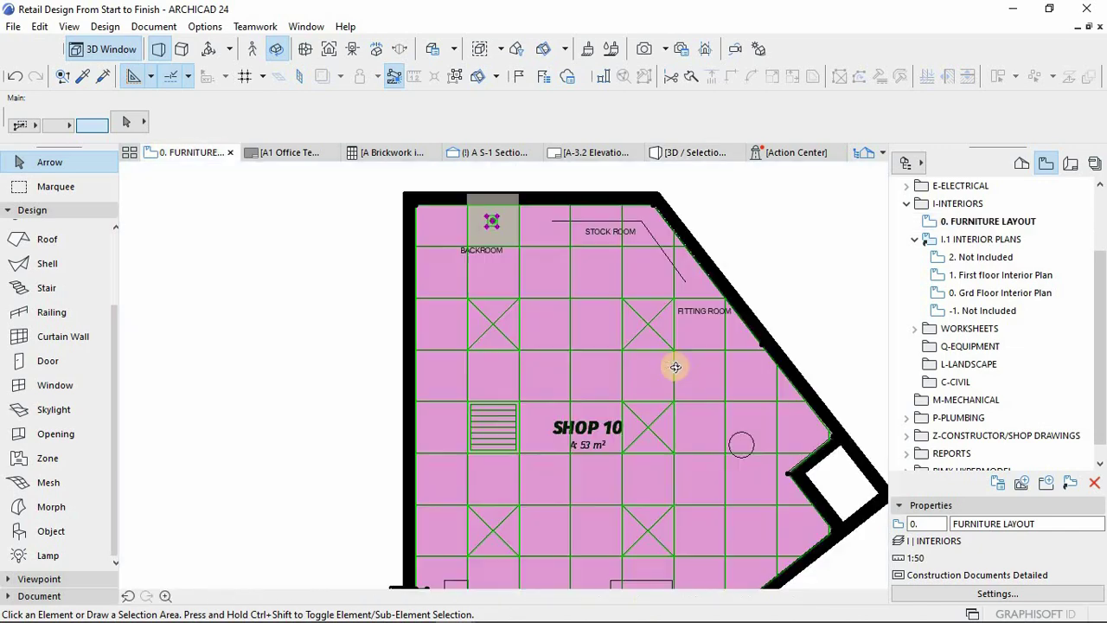
click(603, 436)
key(Escape)
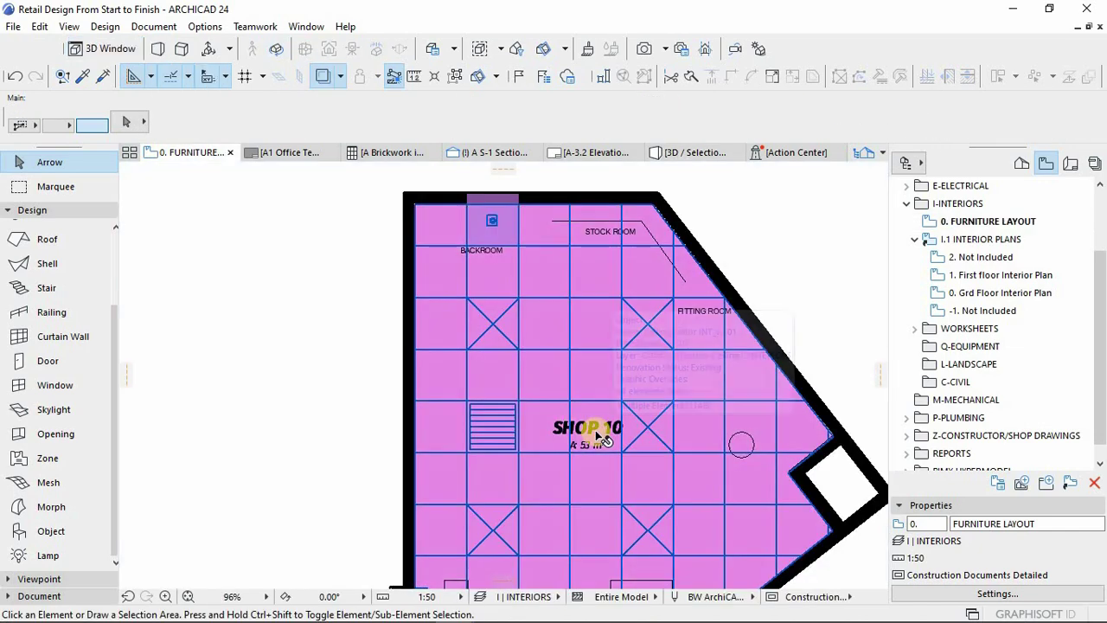
- Open the settings of the SHOP 10 ceiling and override the model view options for its 2D representation on the Appearance page
click(566, 370)
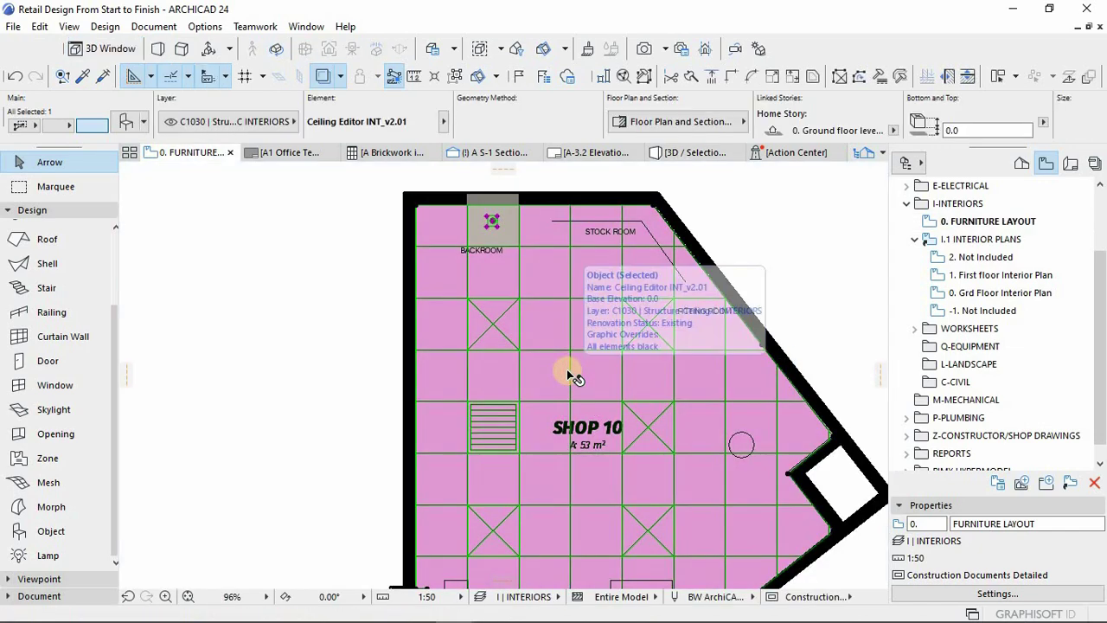
double_click(604, 346)
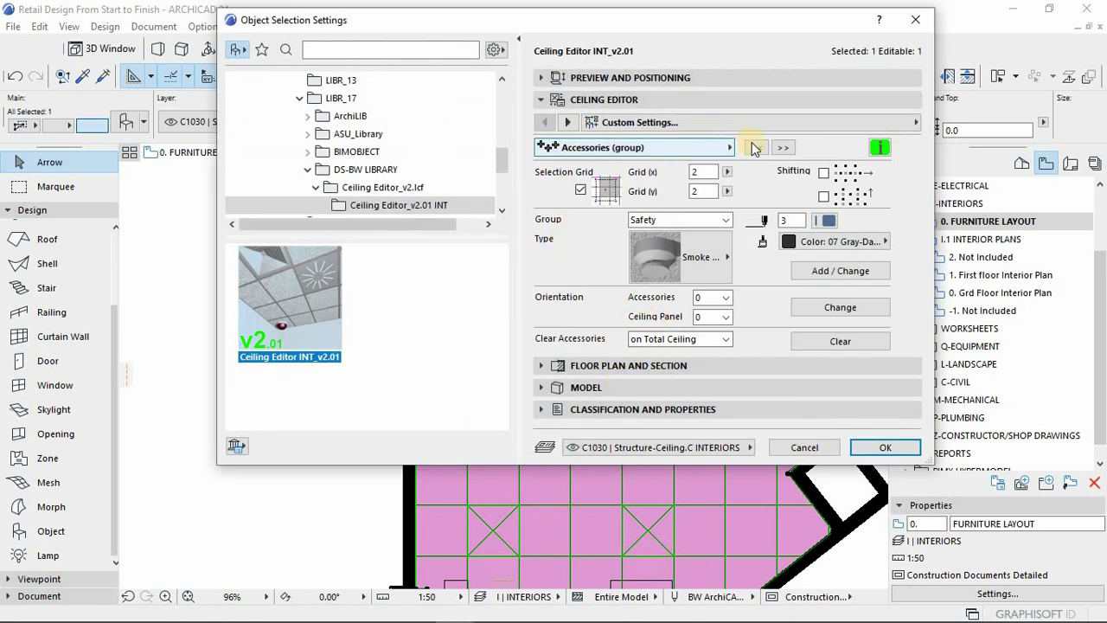
click(783, 148)
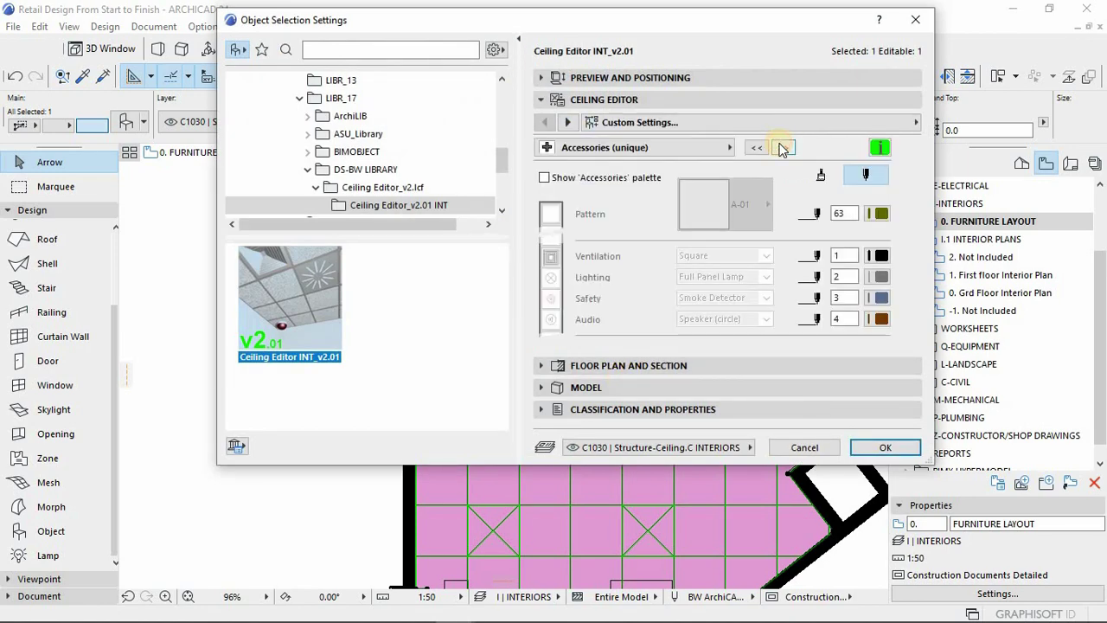
click(784, 148)
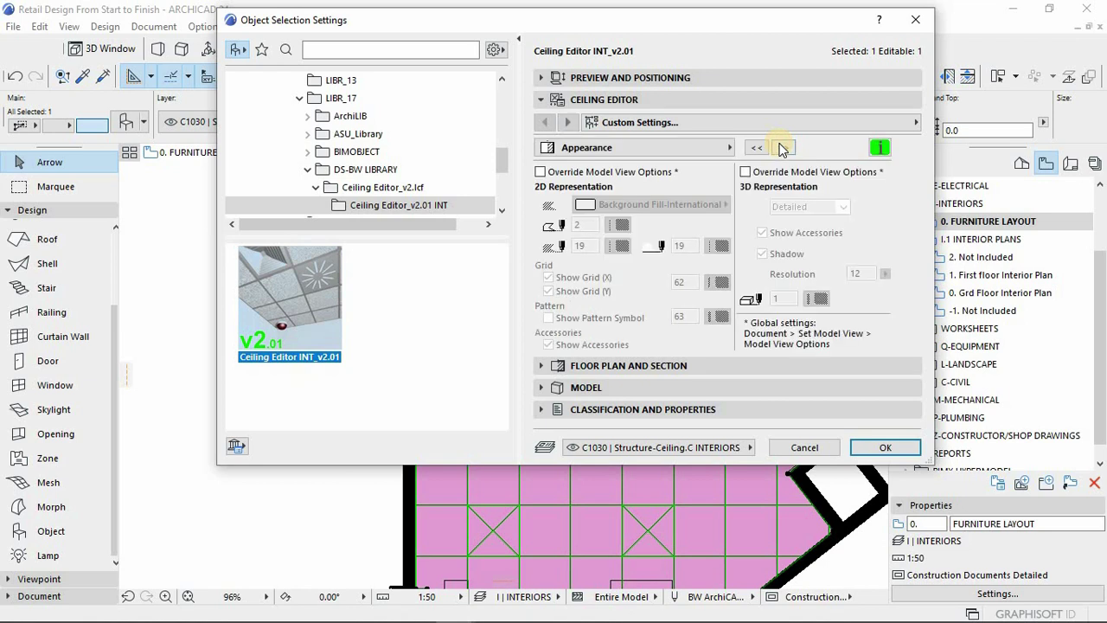
click(583, 368)
scroll(748, 429, down, 5)
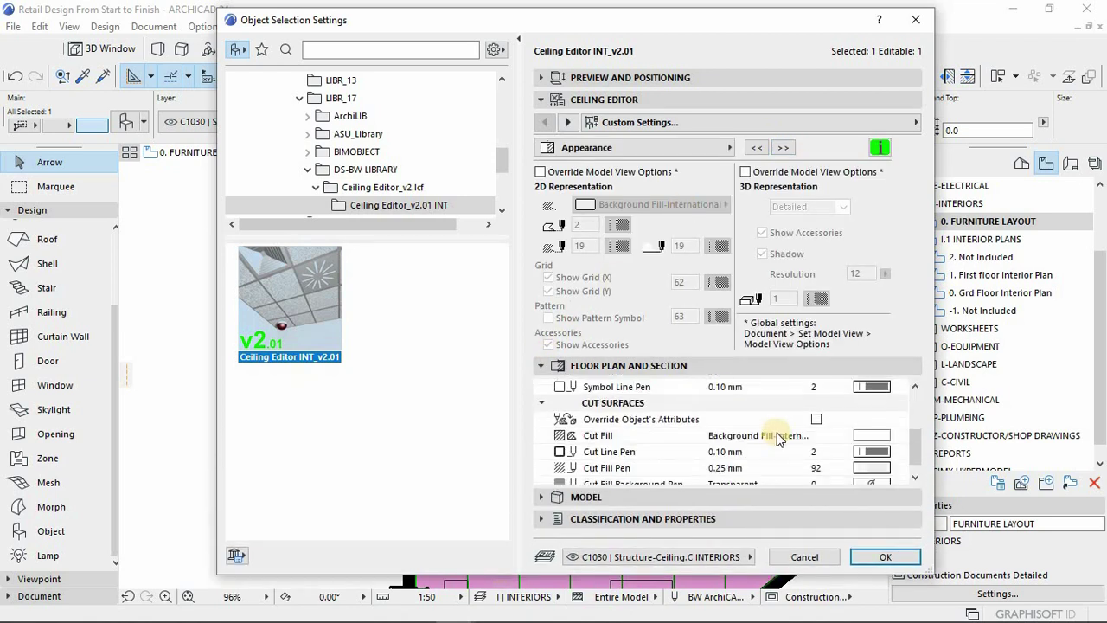
click(783, 148)
click(754, 148)
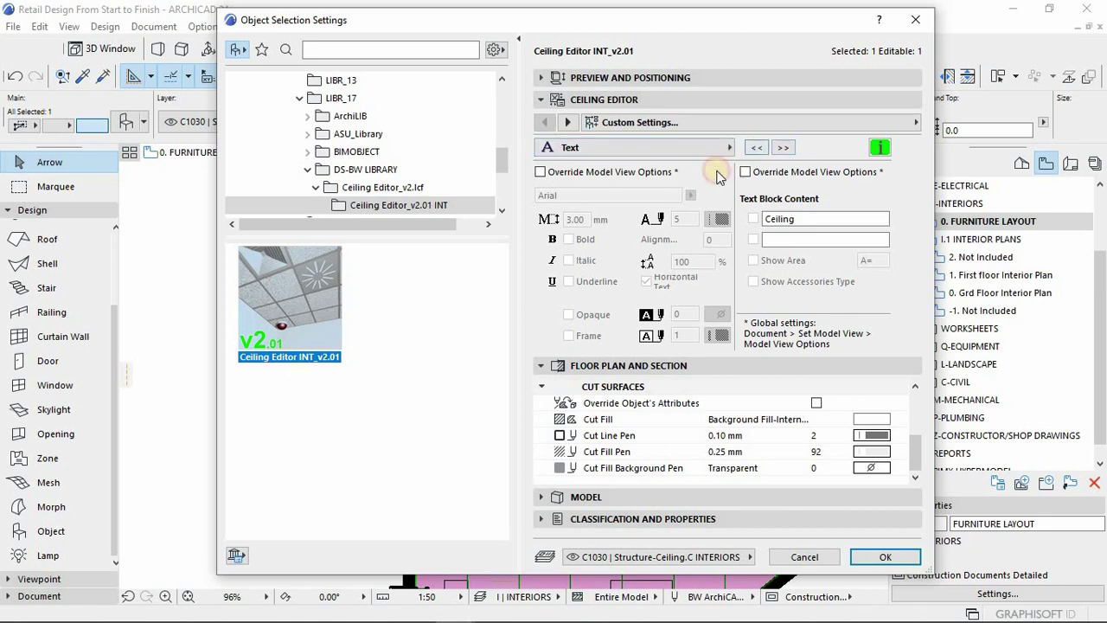
click(539, 173)
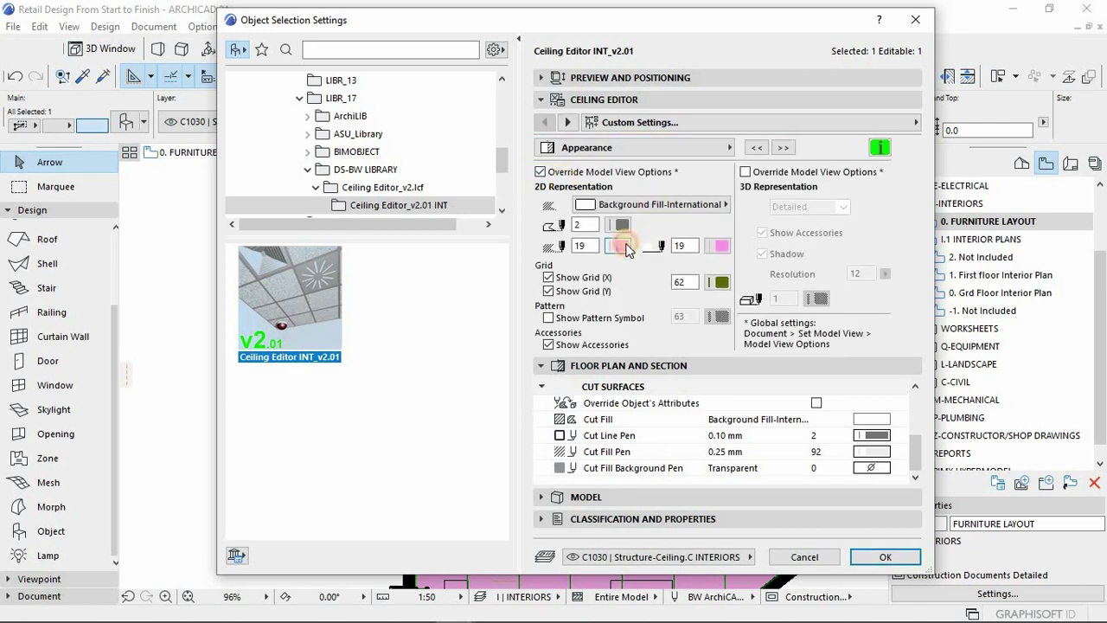
- Set the ceiling's 2D contour pen to 151 (White Foreground) and its fill pen to 236
click(620, 247)
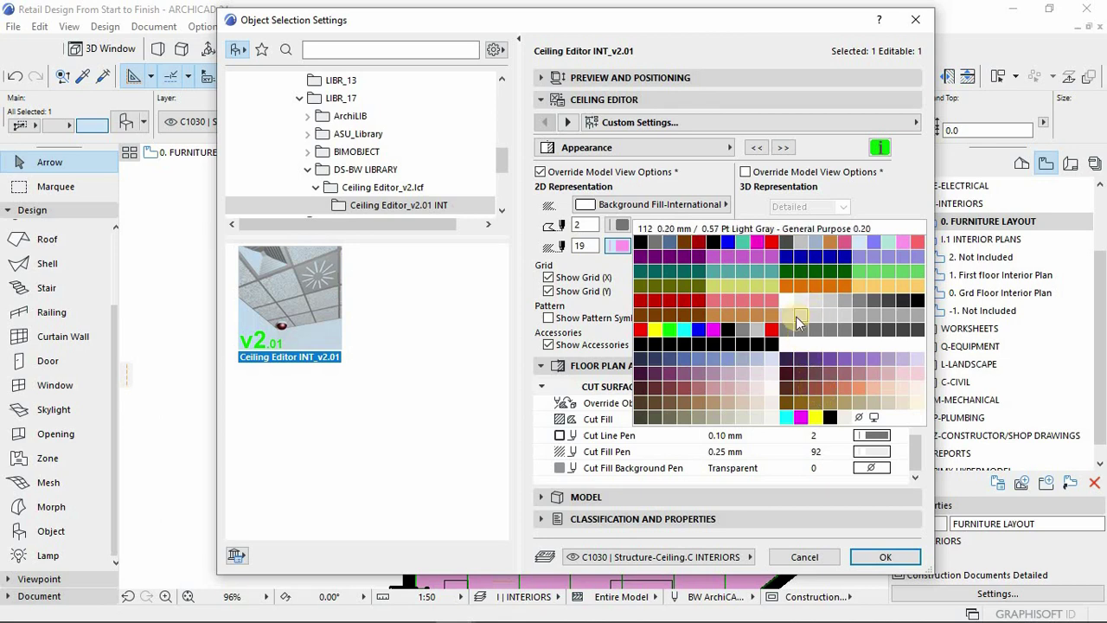
click(621, 227)
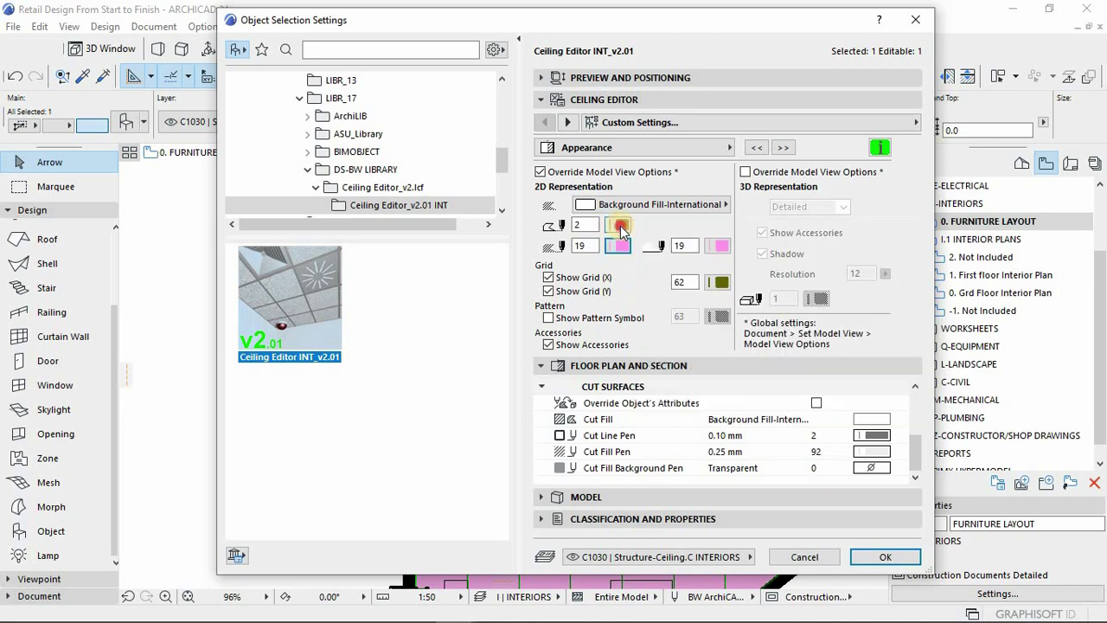
click(621, 226)
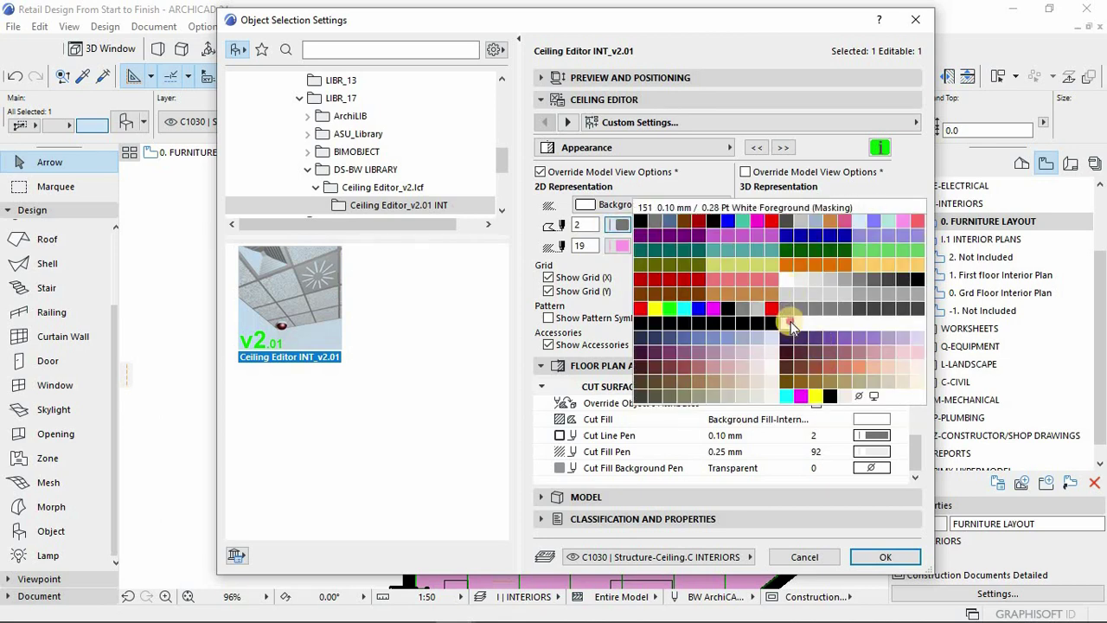
click(644, 271)
click(861, 417)
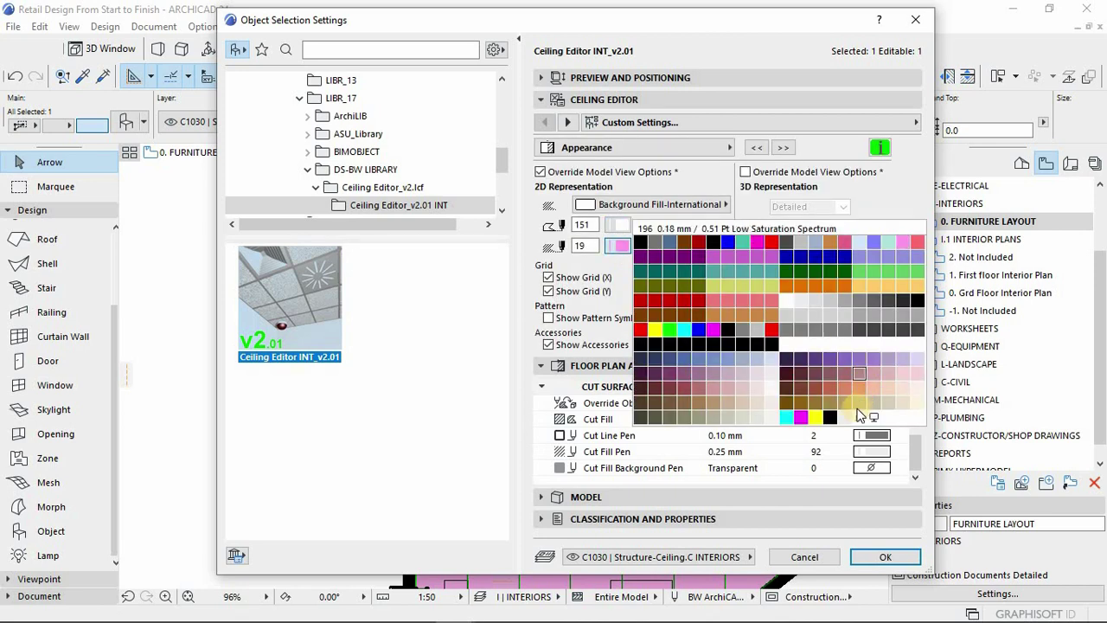
click(858, 417)
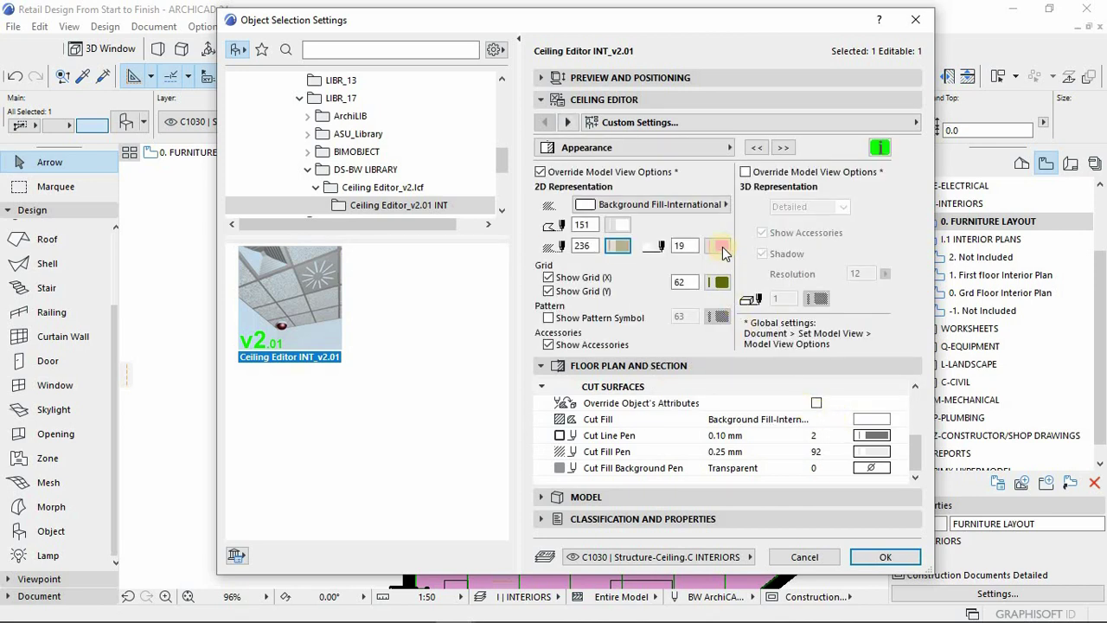
- Make the ceiling's 2D fill background pen transparent, apply the settings, and deselect the ceiling on the plan
click(719, 247)
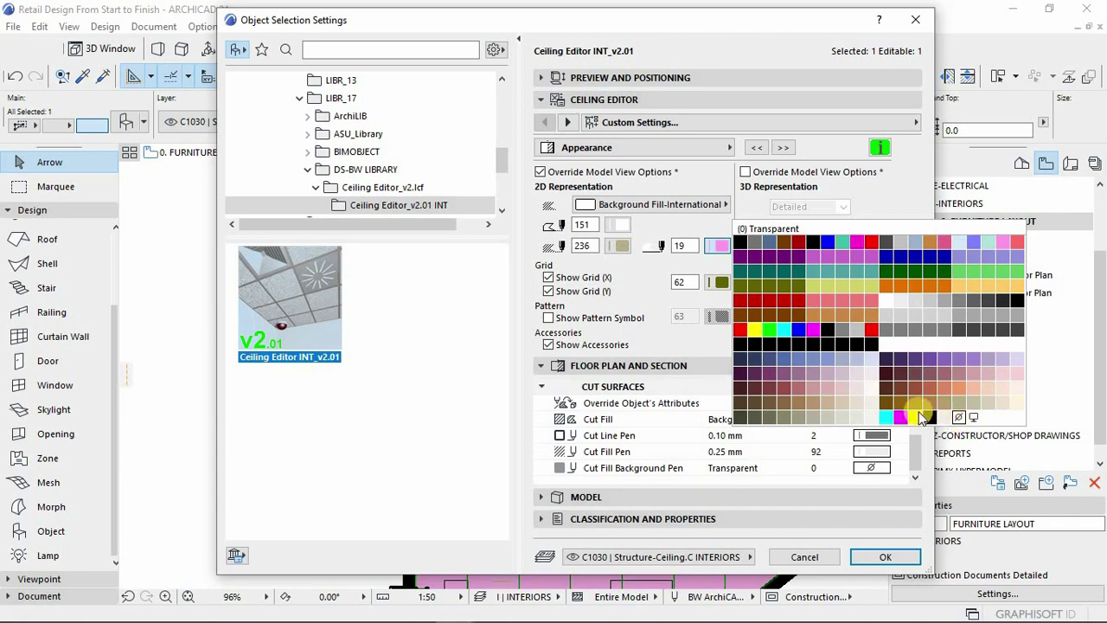
click(922, 419)
click(887, 558)
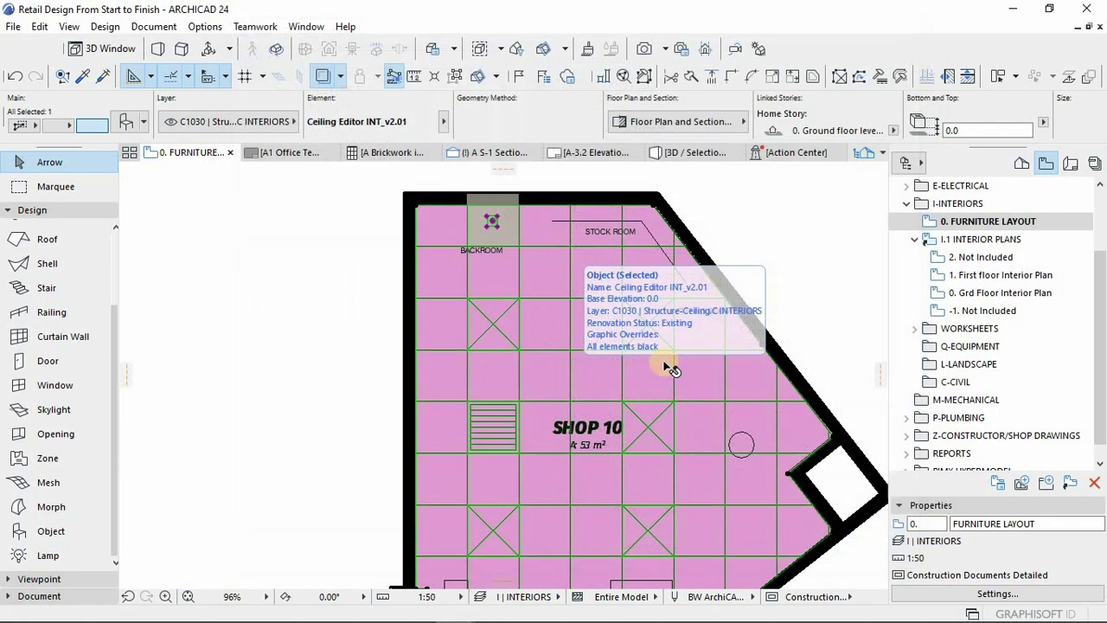
key(Escape)
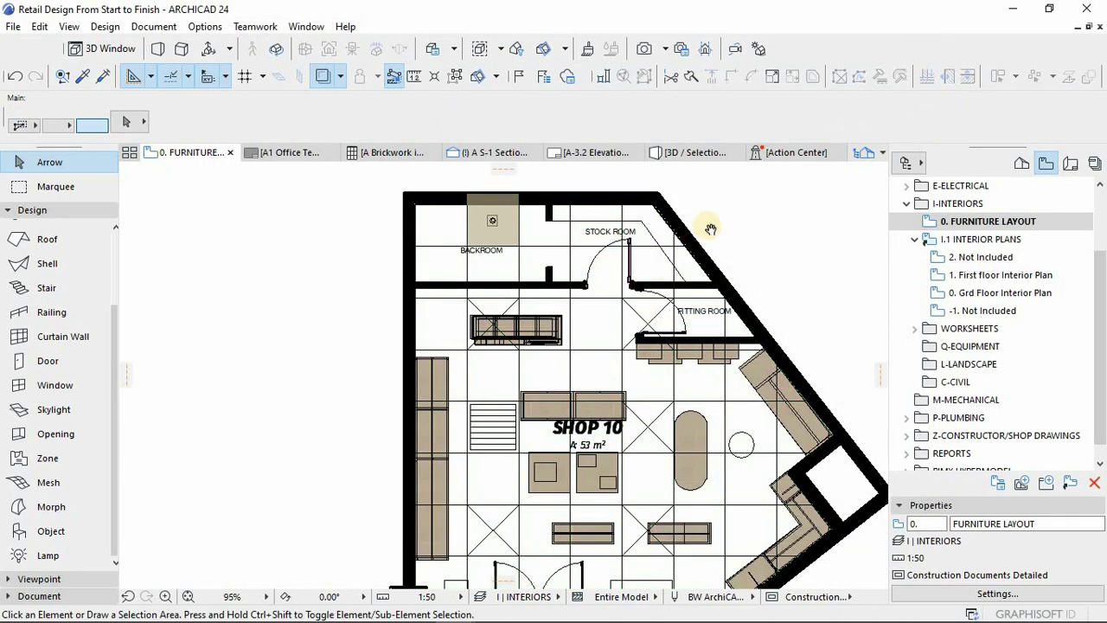
scroll(711, 229, down, 2)
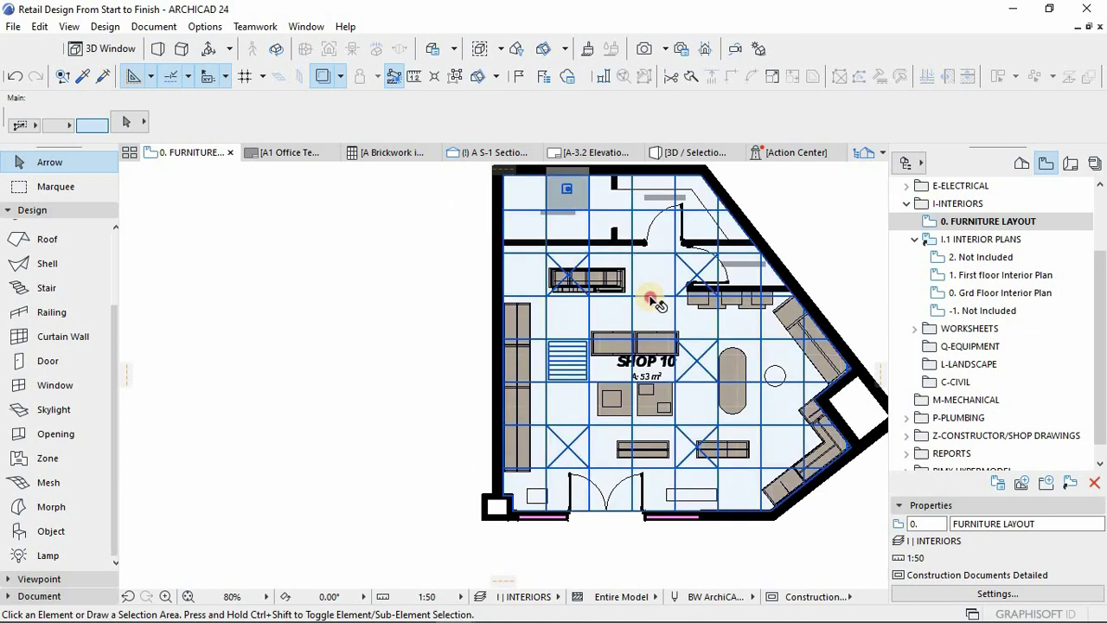
click(871, 265)
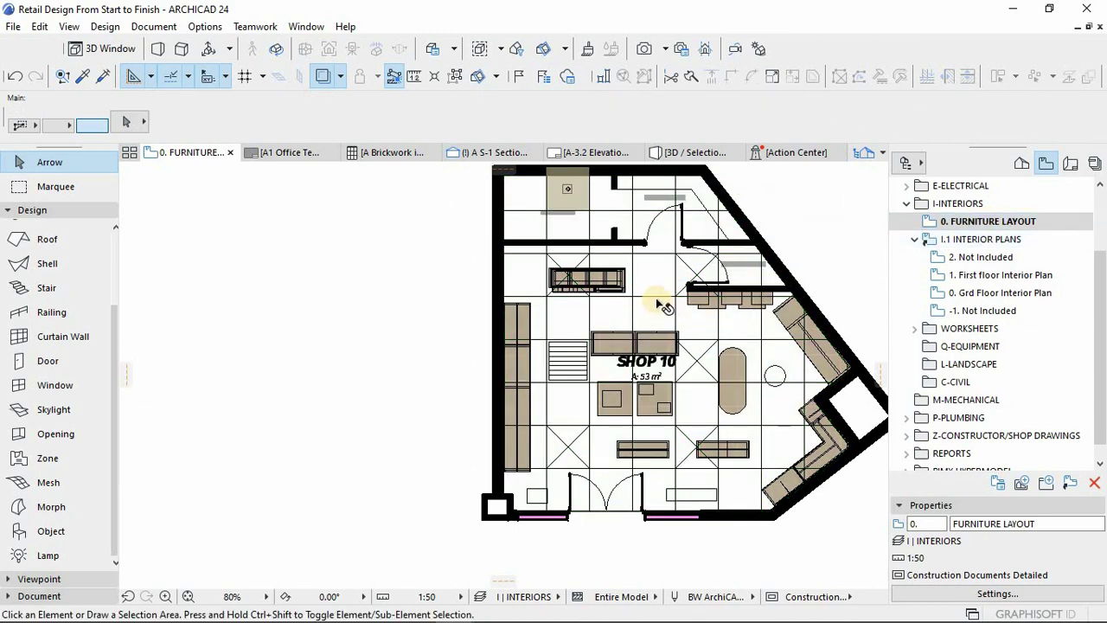
click(659, 290)
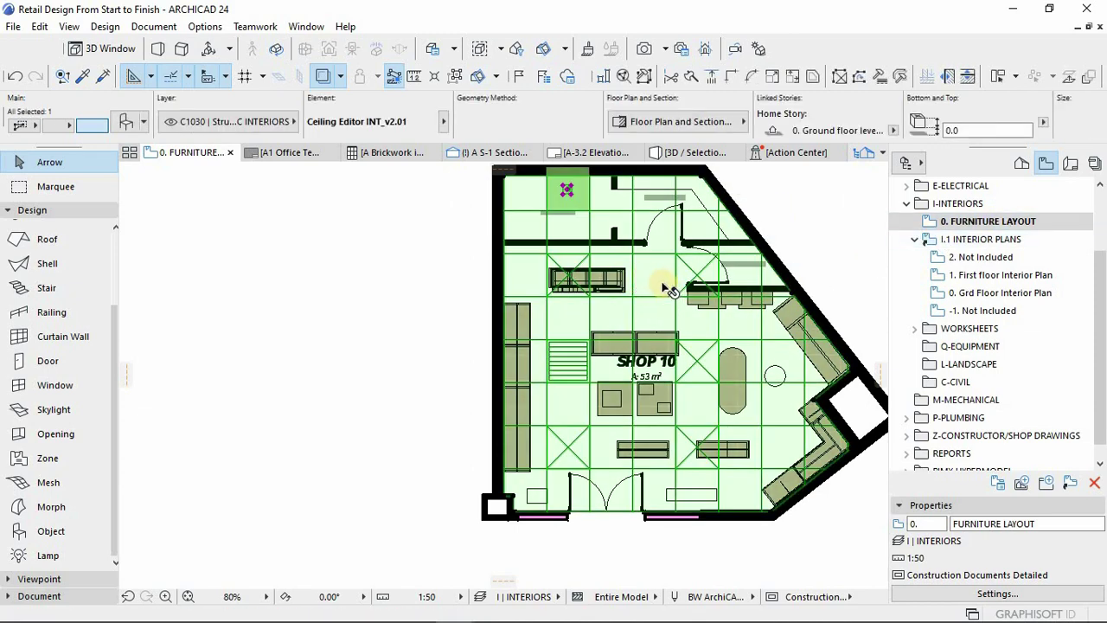
key(Escape)
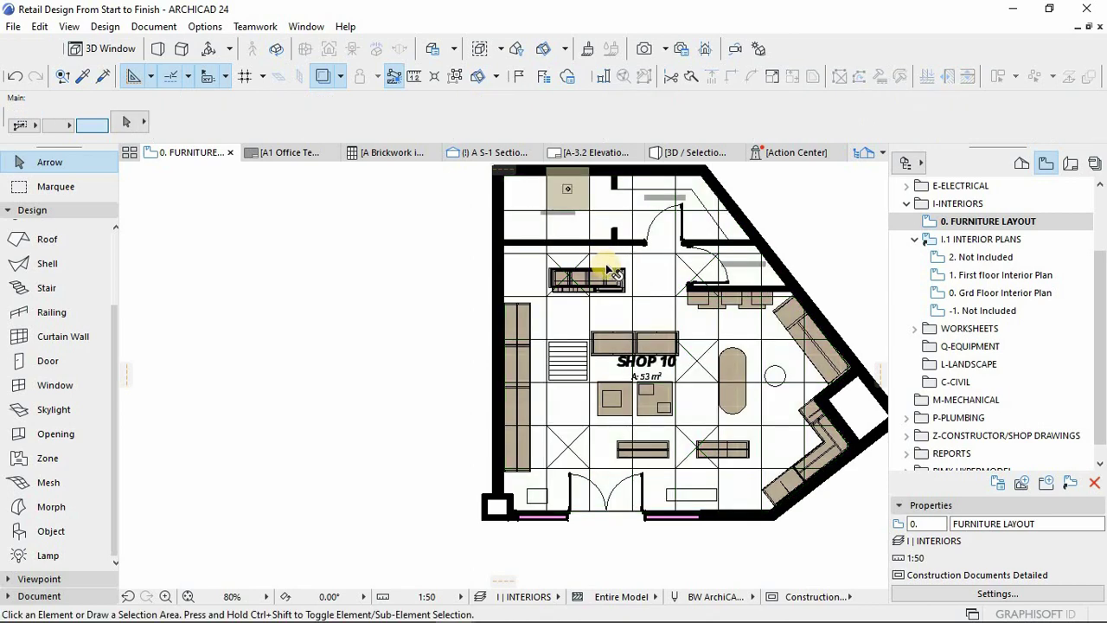
click(994, 223)
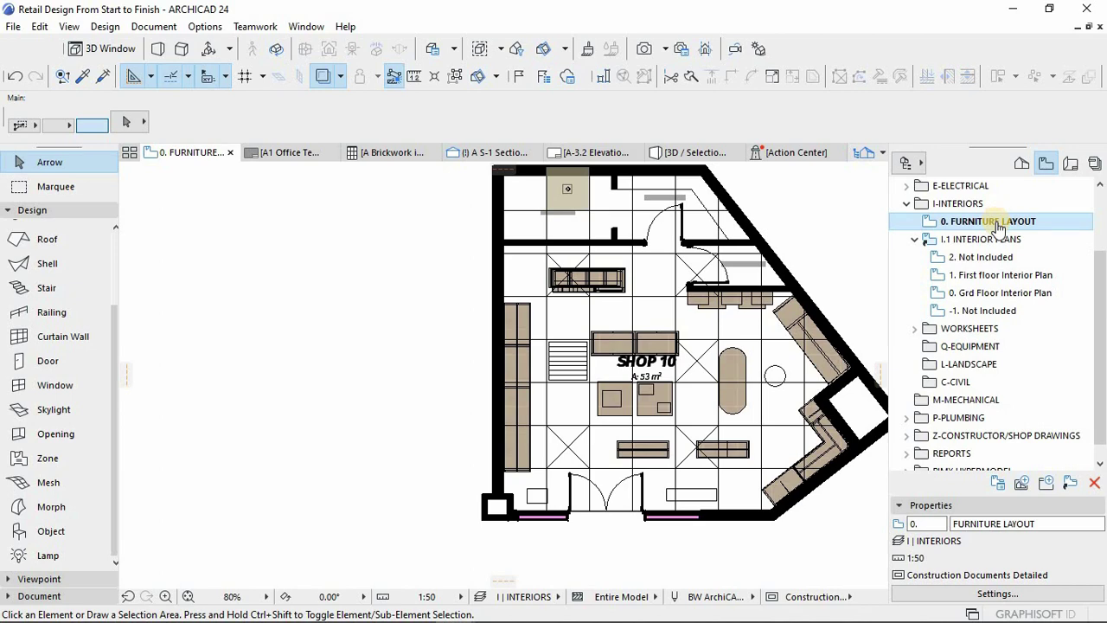
click(666, 294)
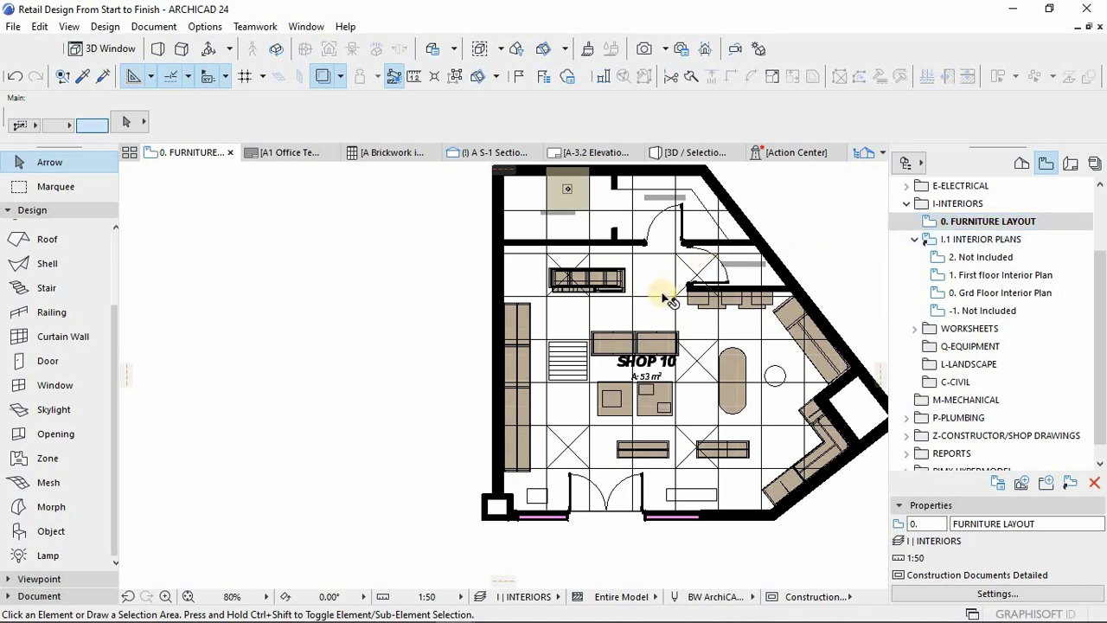
click(665, 297)
scroll(603, 244, down, 1)
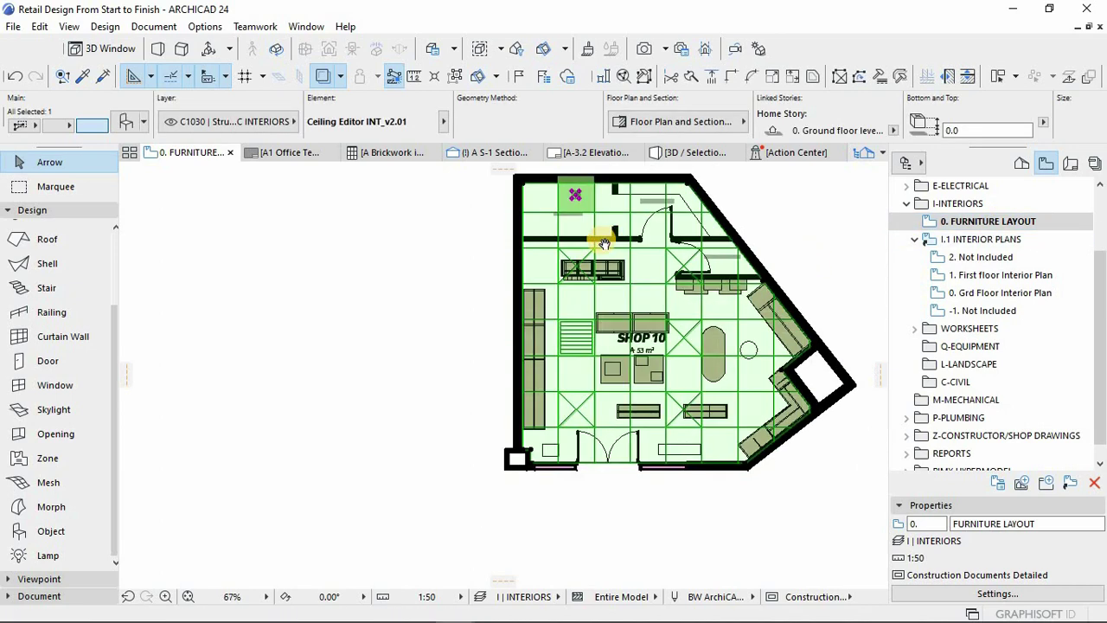
key(Escape)
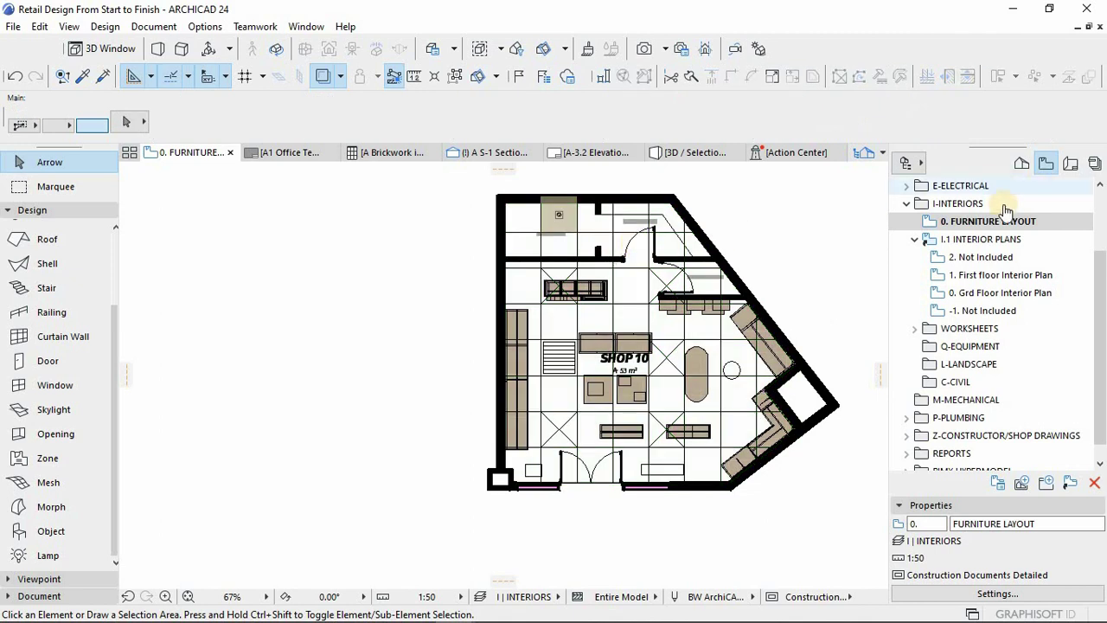
- Open the ground floor level plan and start saving it as a new view with the custom name Reflected Ceiling
click(1022, 162)
click(986, 186)
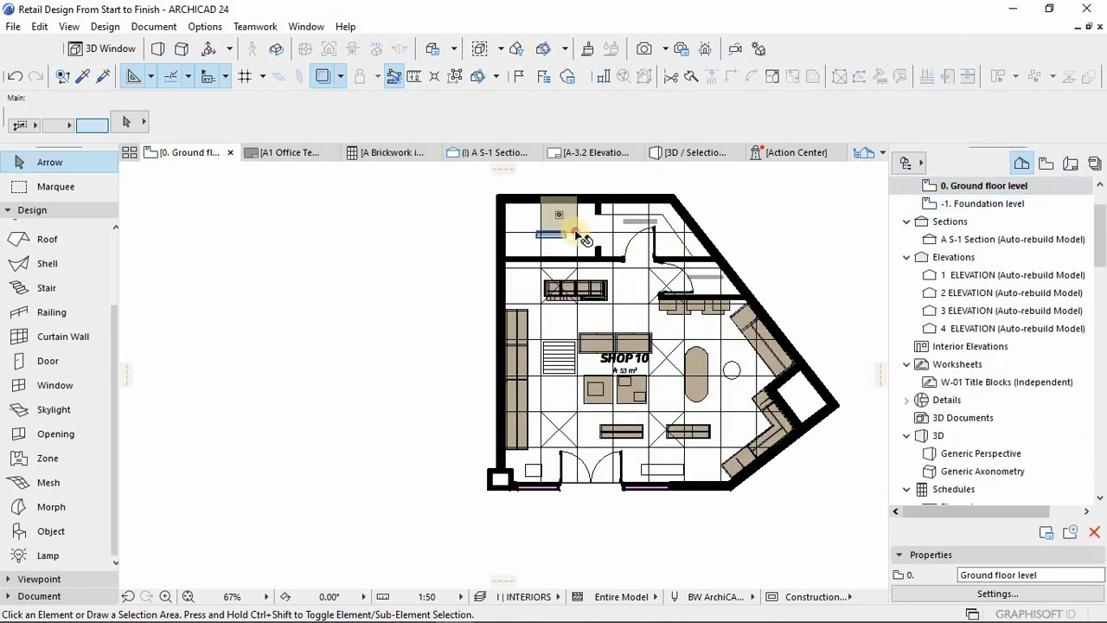
right_click(964, 185)
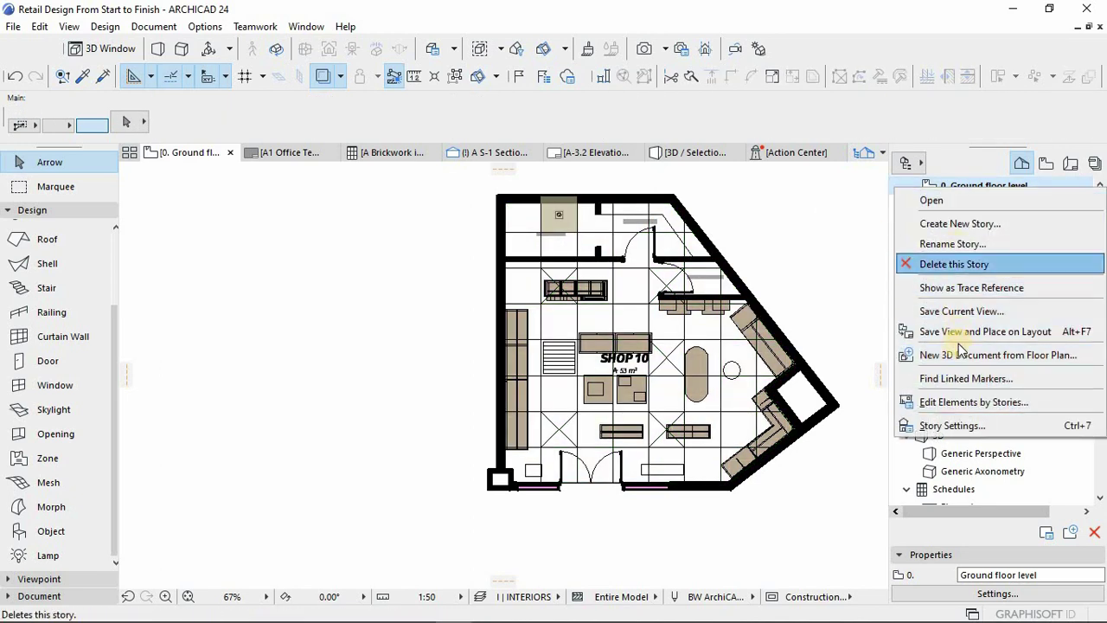
click(951, 312)
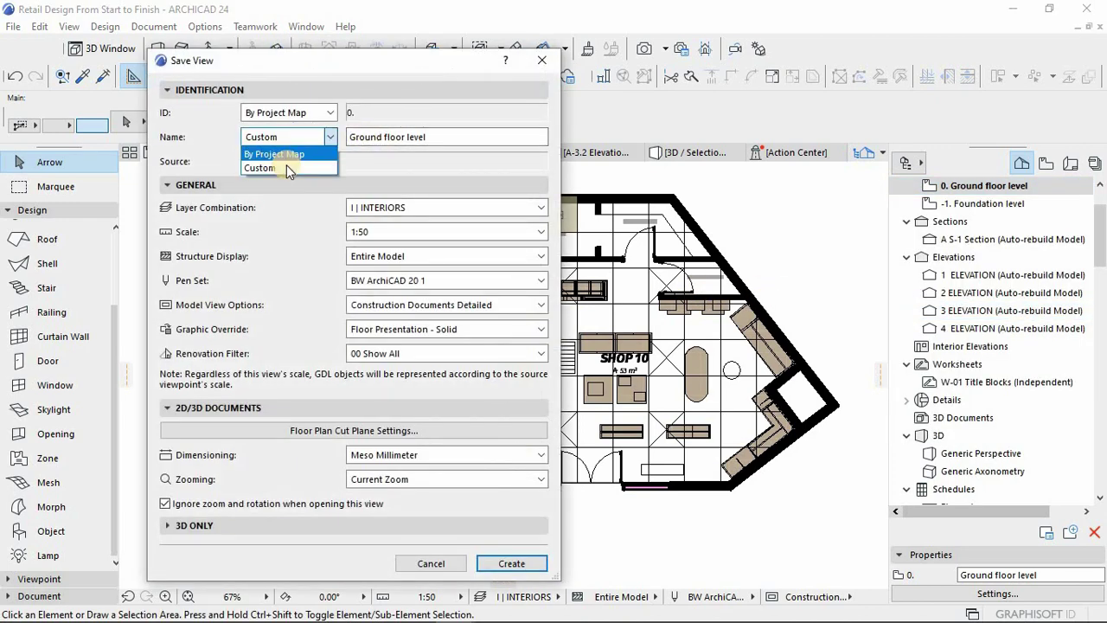
click(286, 168)
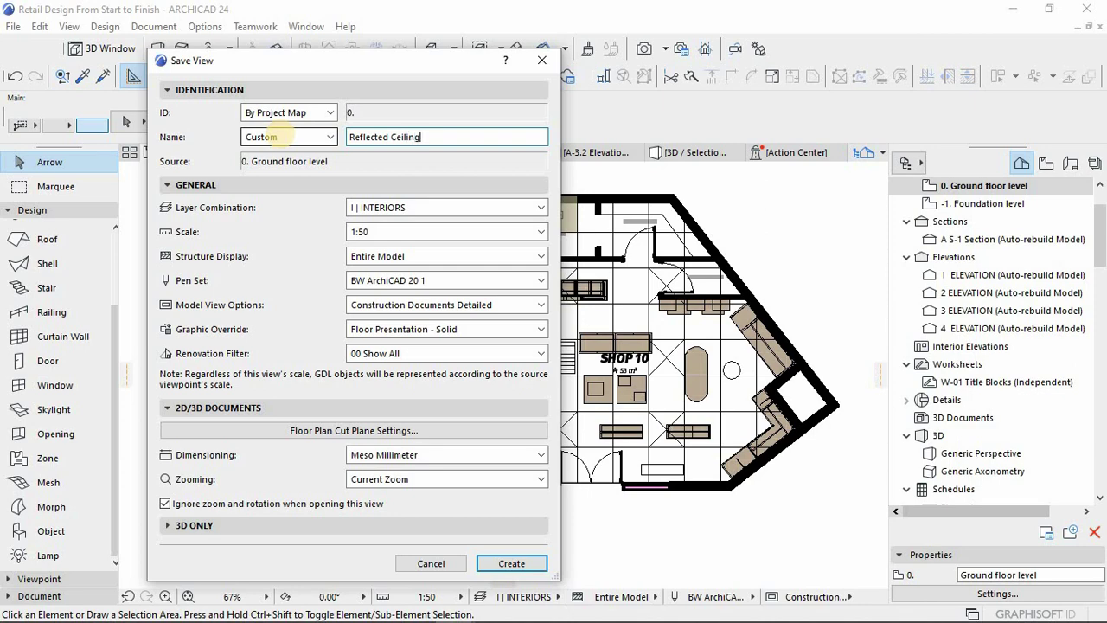
- Assign the I | CEILING PLAN layer combination to the new view and create it
click(426, 209)
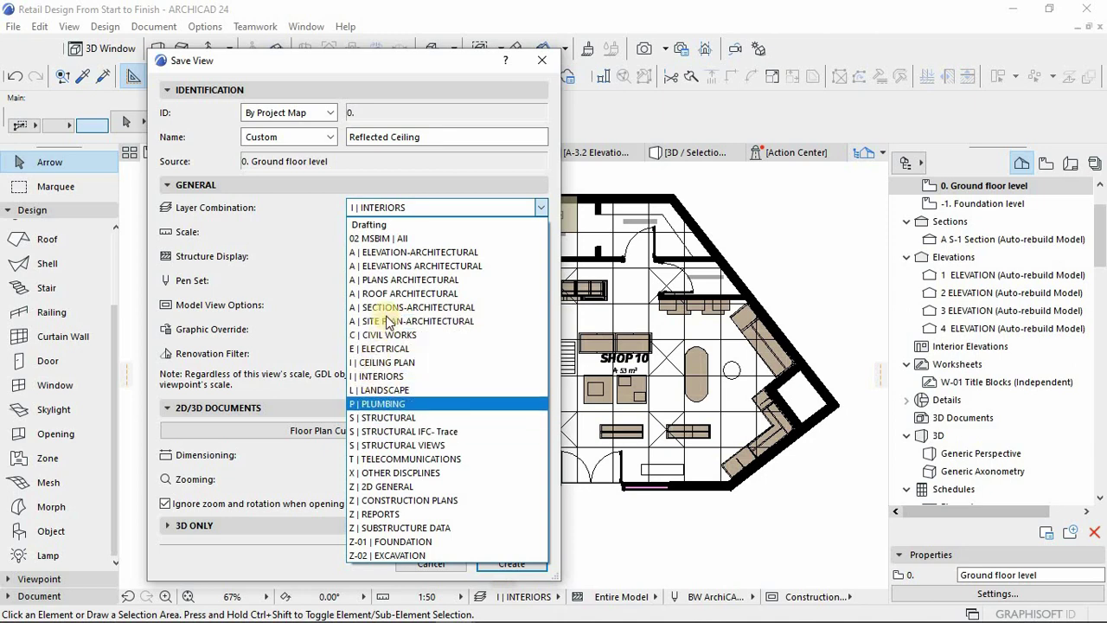
click(398, 362)
click(398, 360)
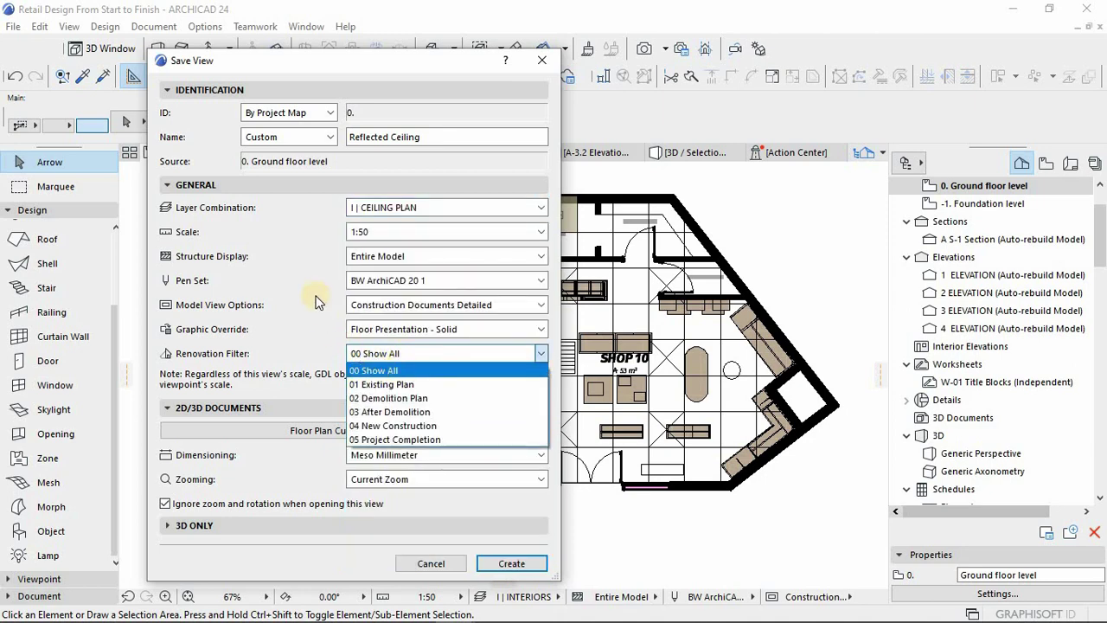
click(357, 279)
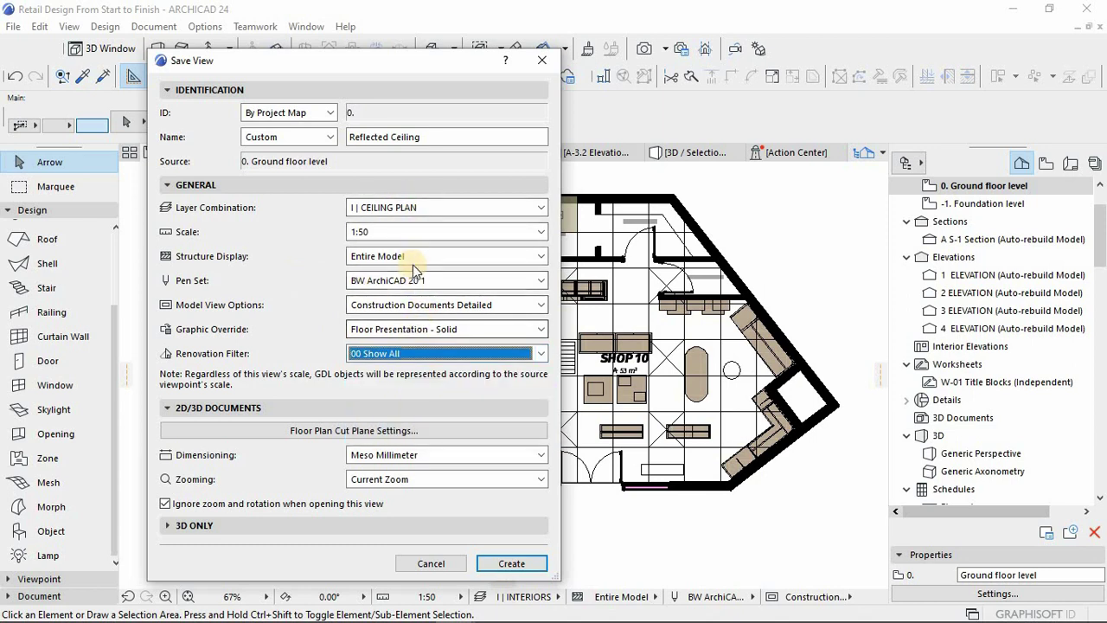
click(429, 208)
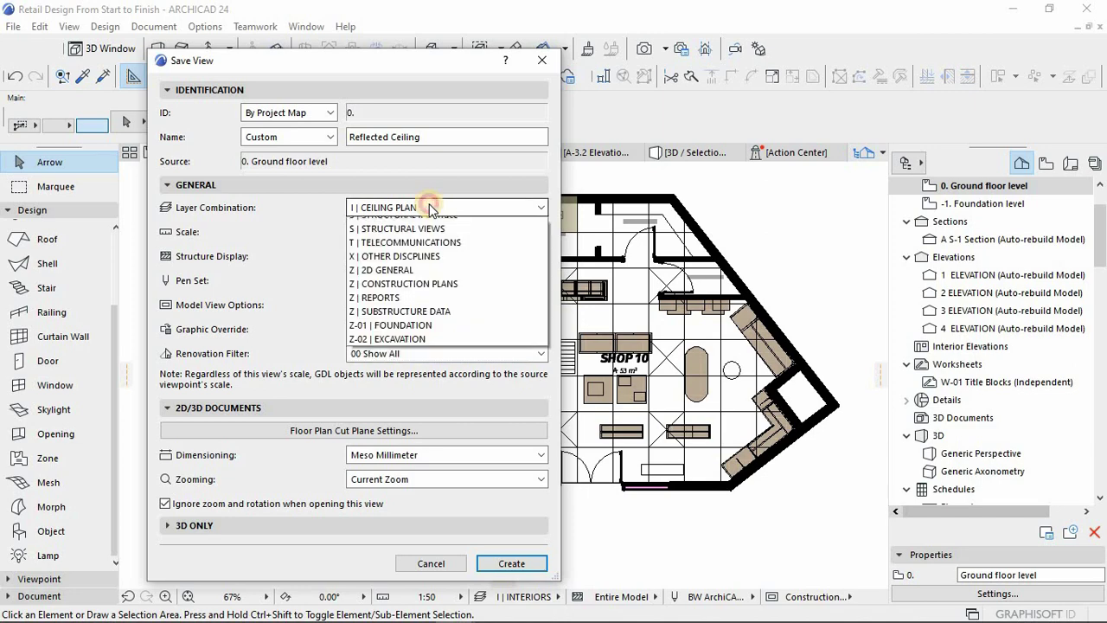
click(430, 208)
click(511, 563)
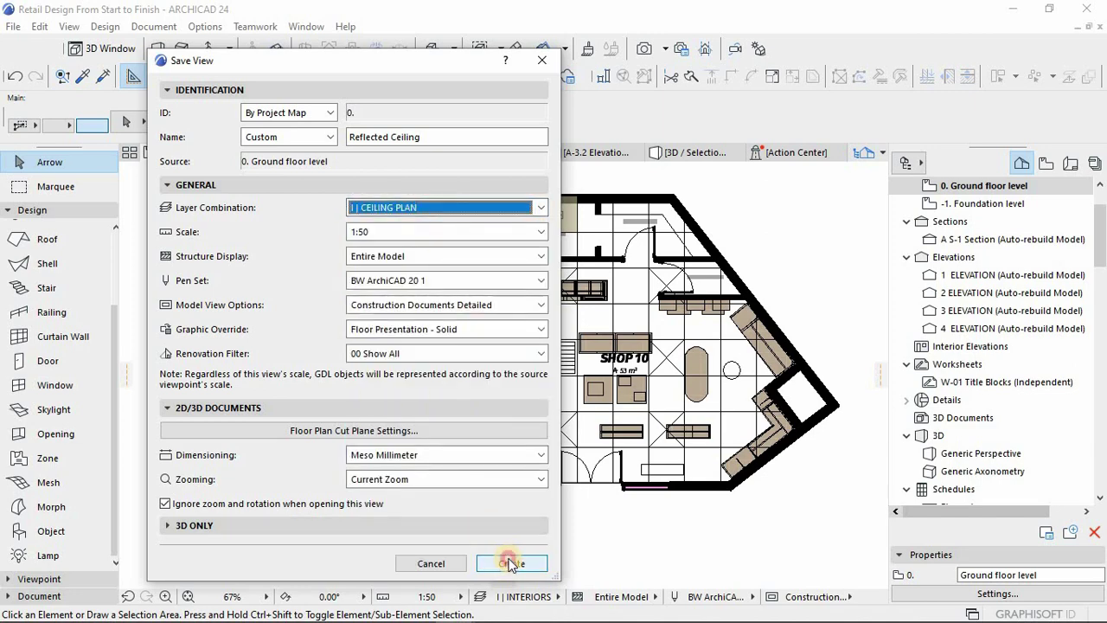
- Examine the stray polylines and dashed rectangles in the ceiling view and the layer they are on
click(681, 467)
click(684, 245)
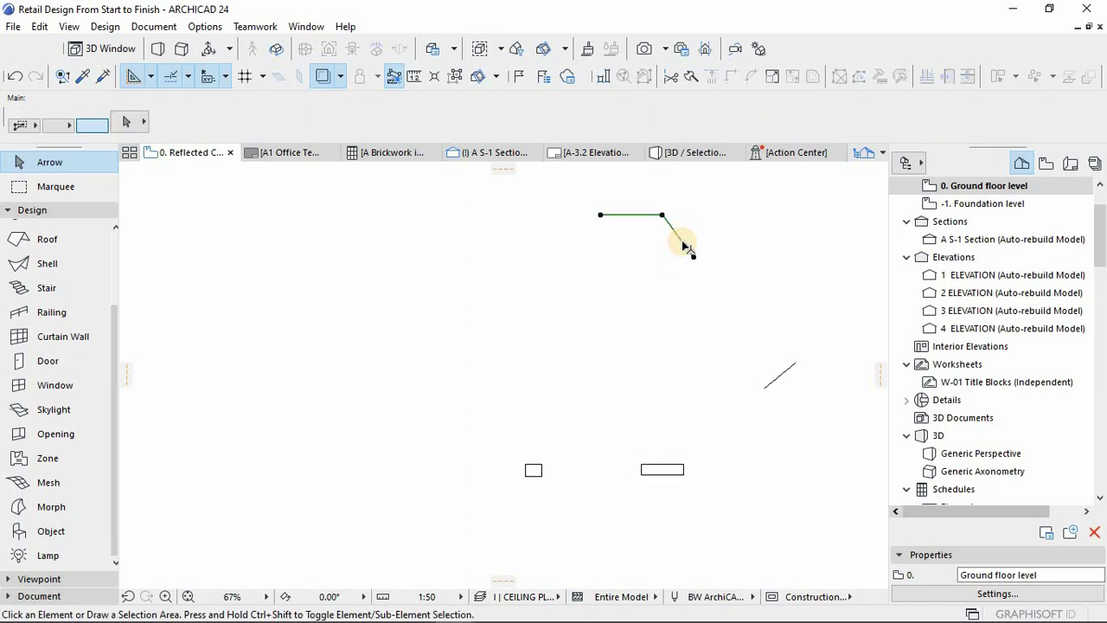
click(711, 249)
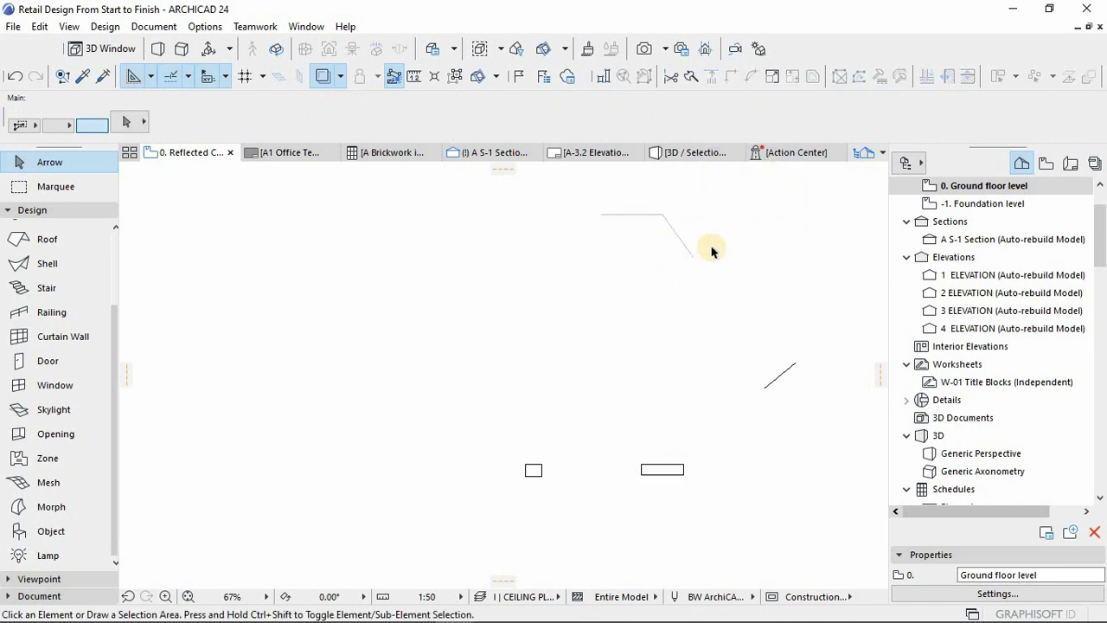
click(781, 378)
key(Escape)
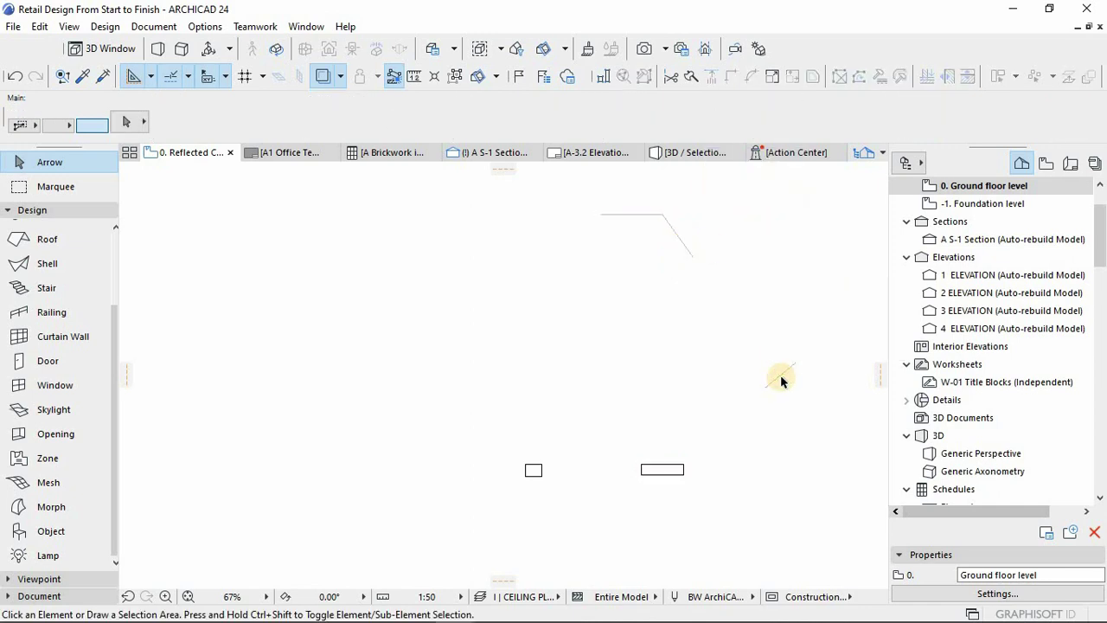
click(677, 472)
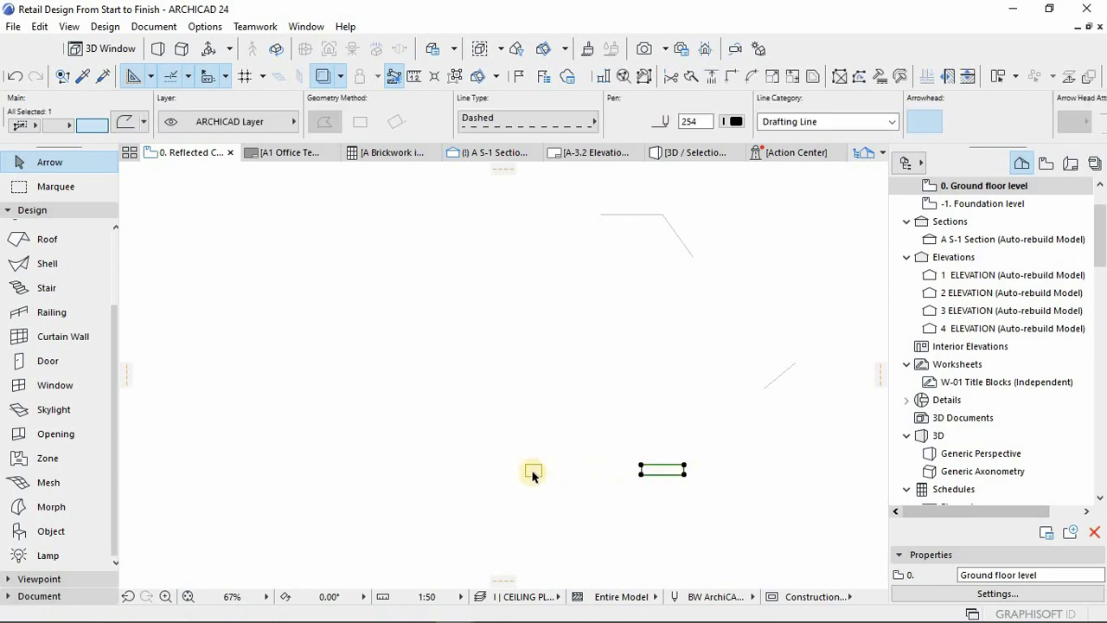
click(262, 121)
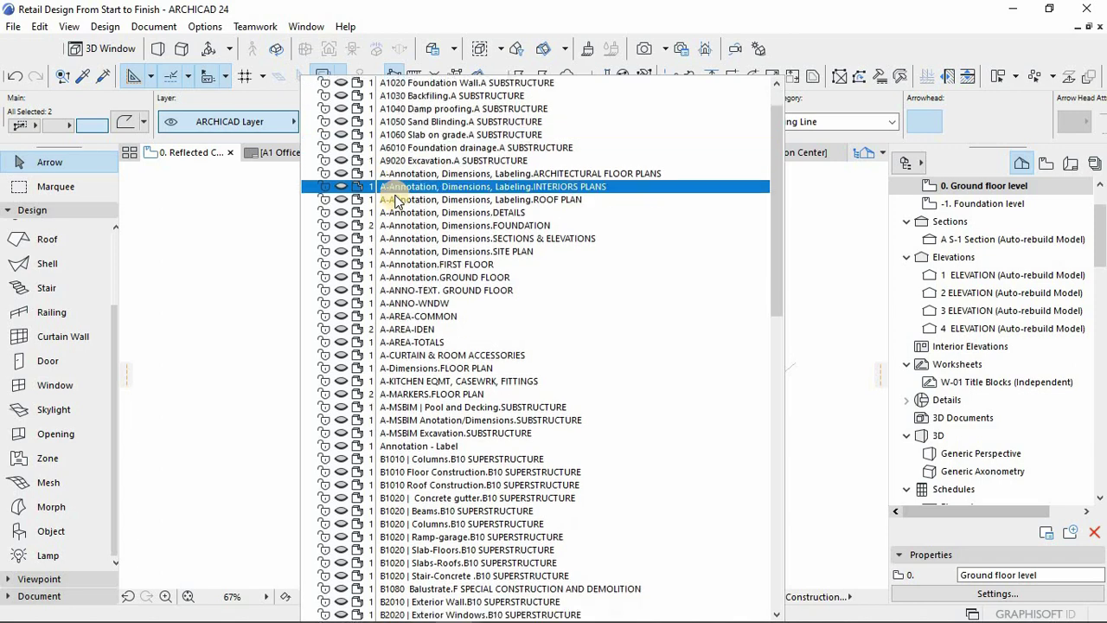
key(Escape)
key(Escape)
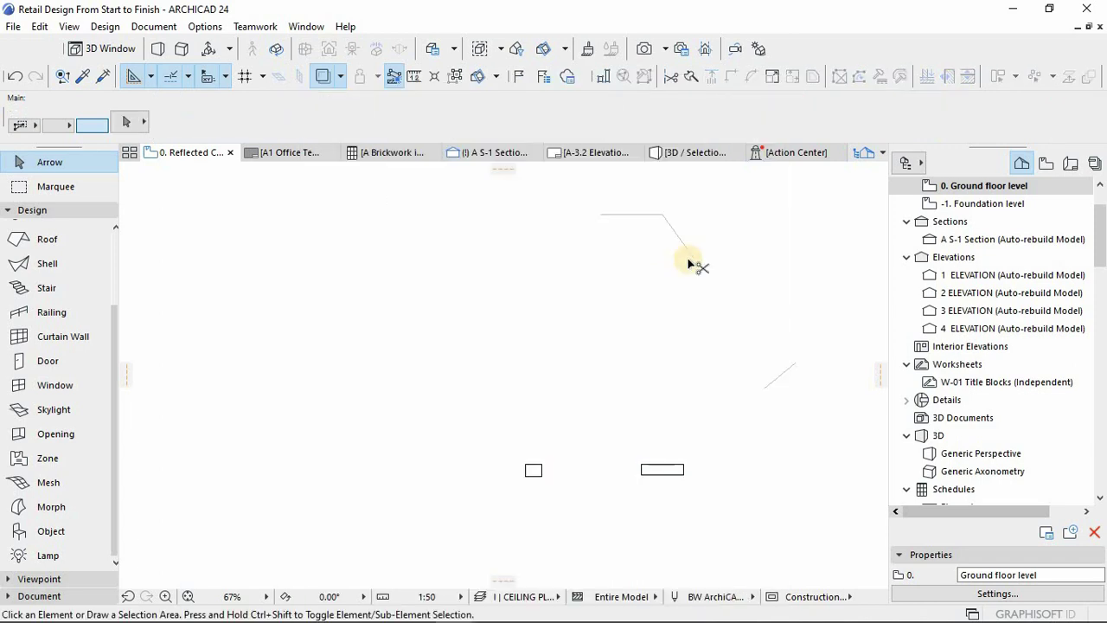
- Make all layers visible in the reflected ceiling view
key(ctrl+l)
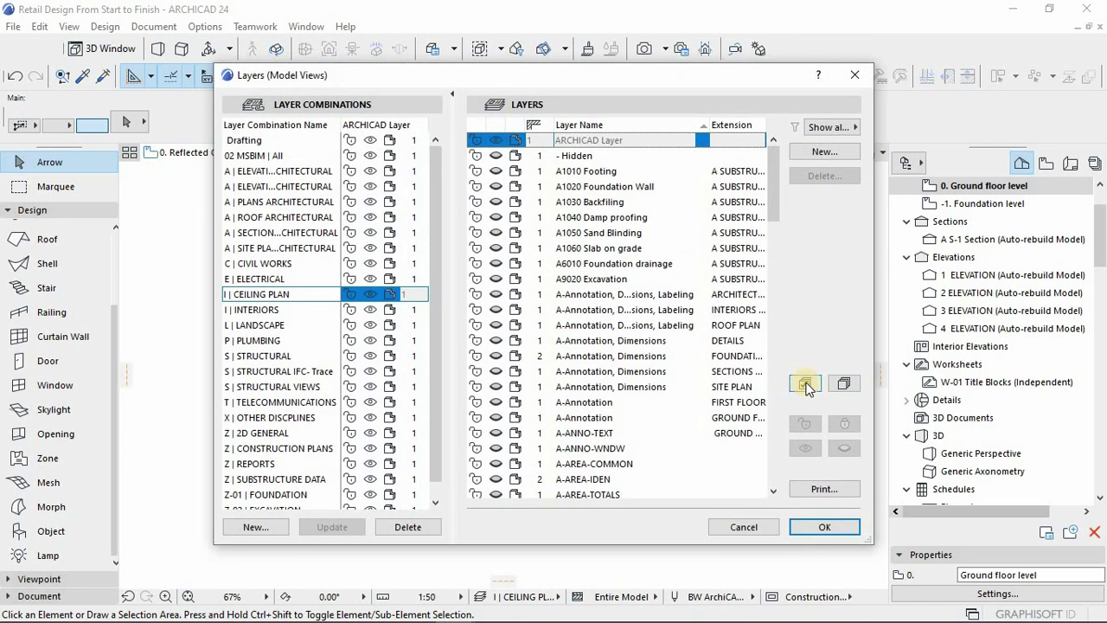
click(805, 384)
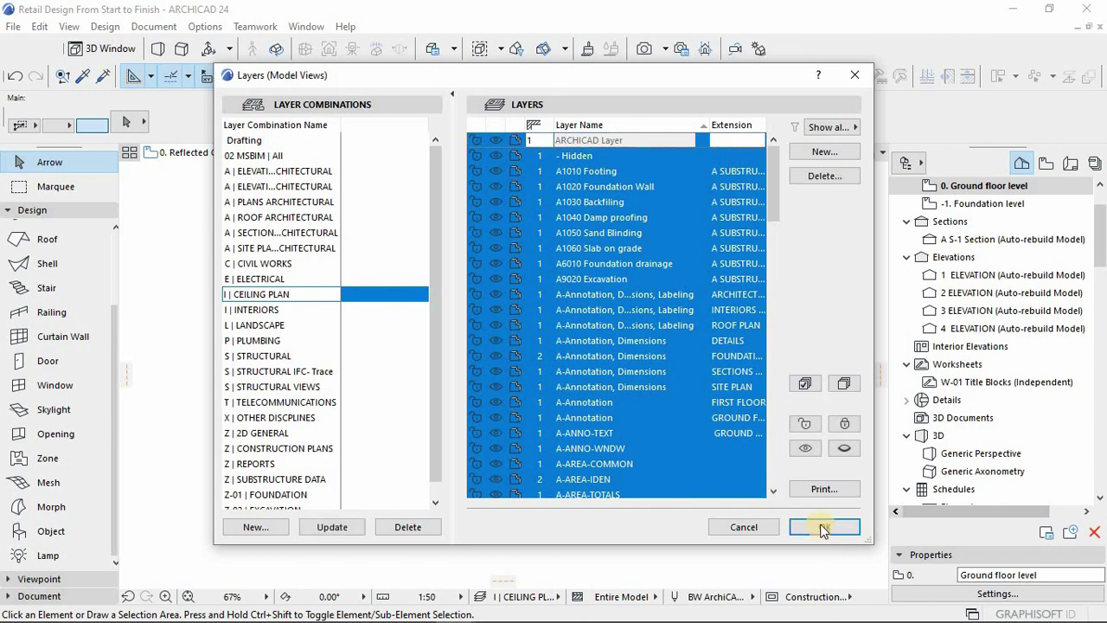
click(829, 528)
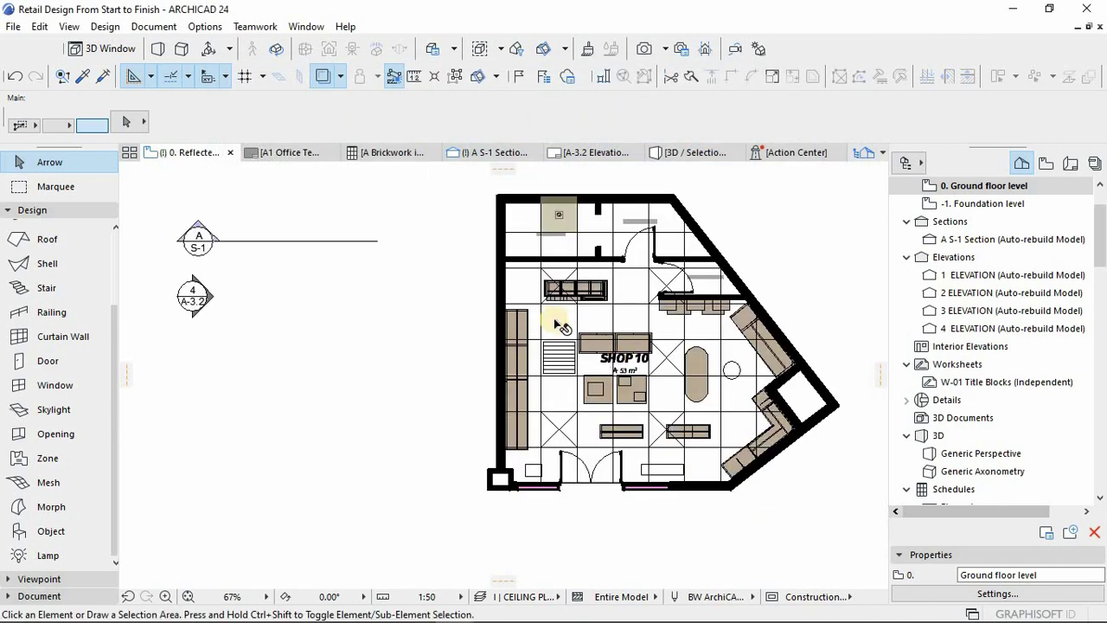
click(547, 336)
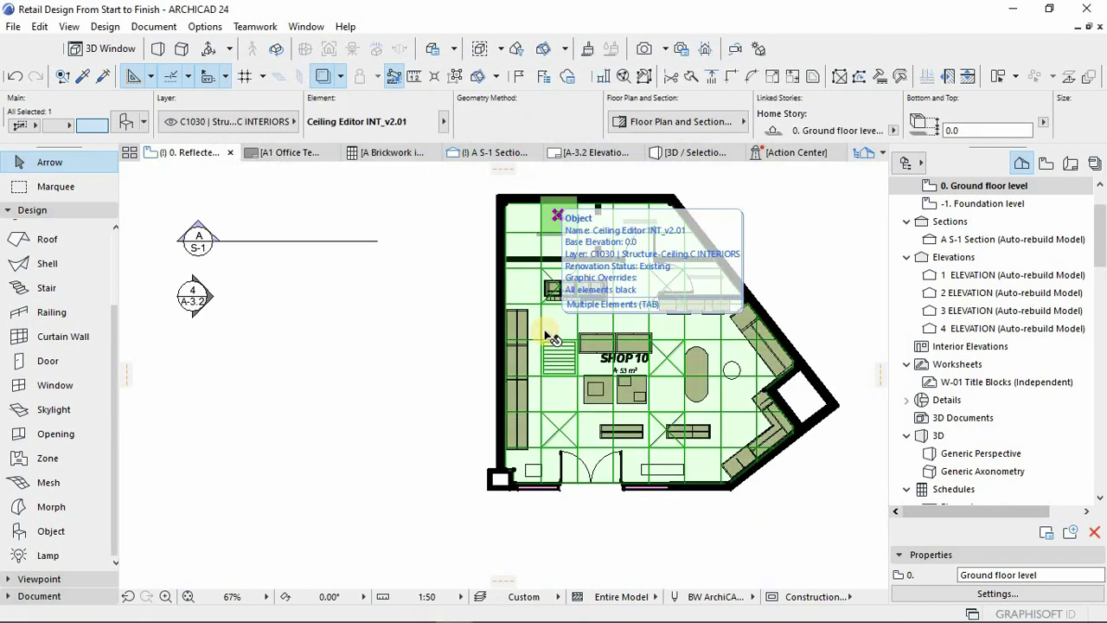
key(ctrl+l)
click(263, 295)
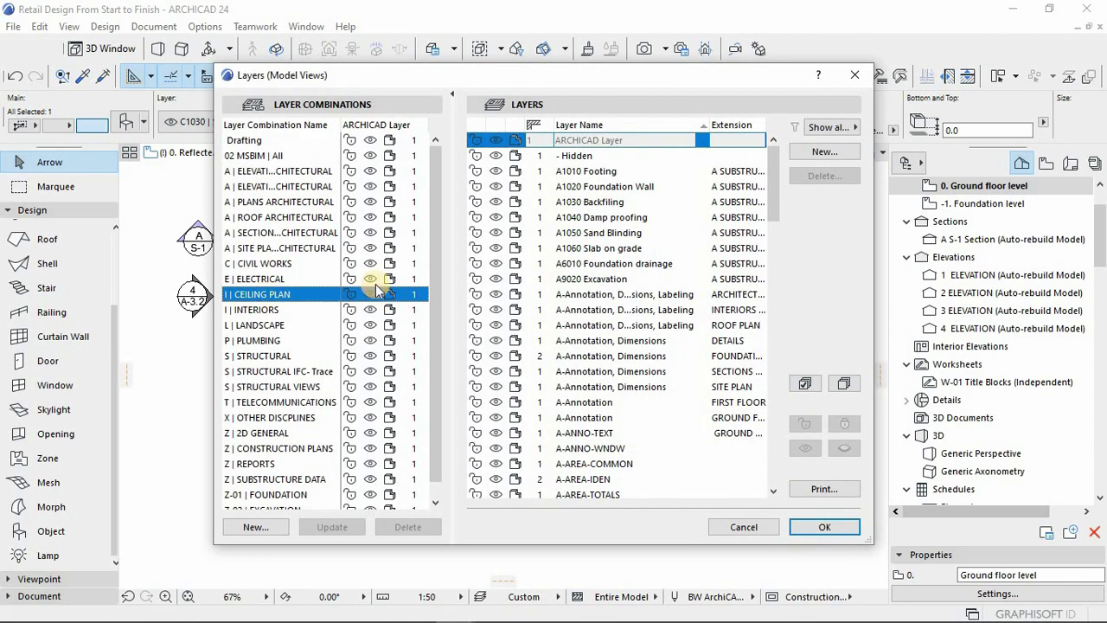
key(Return)
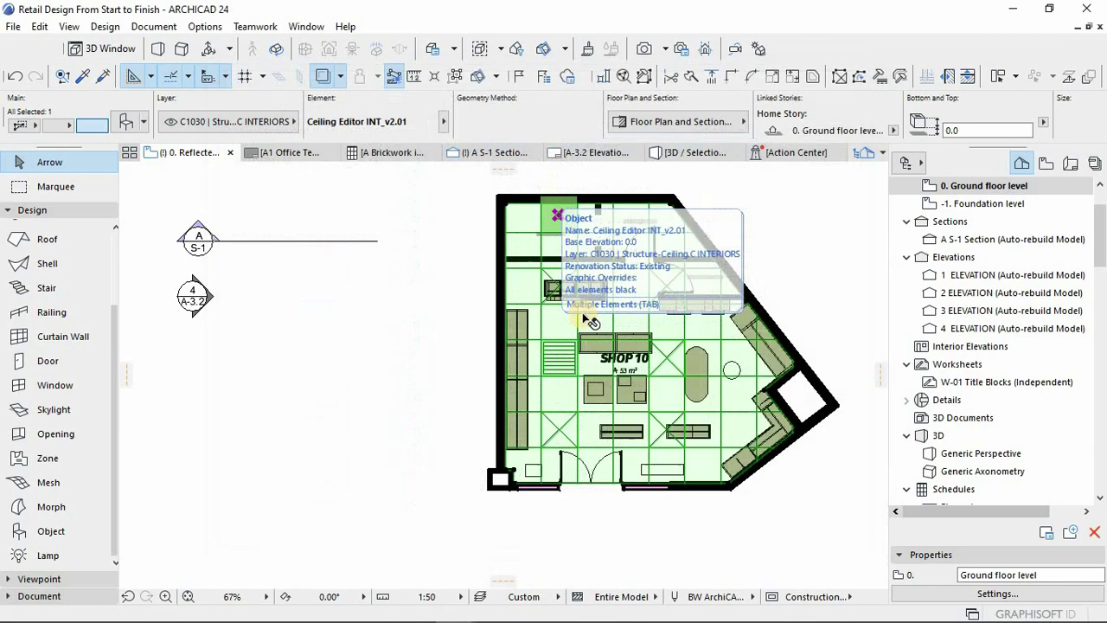
- Select the ceiling object and update the I | CEILING PLAN layer combination so its layer C1030 | Structure-Ceiling is shown
click(584, 327)
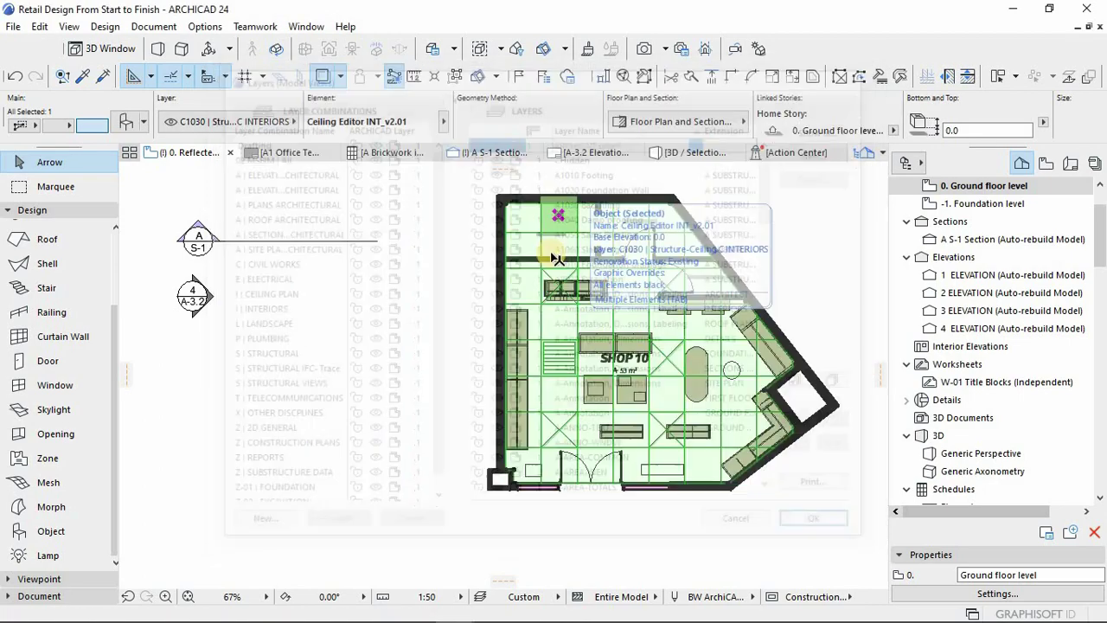
alt+click(561, 218)
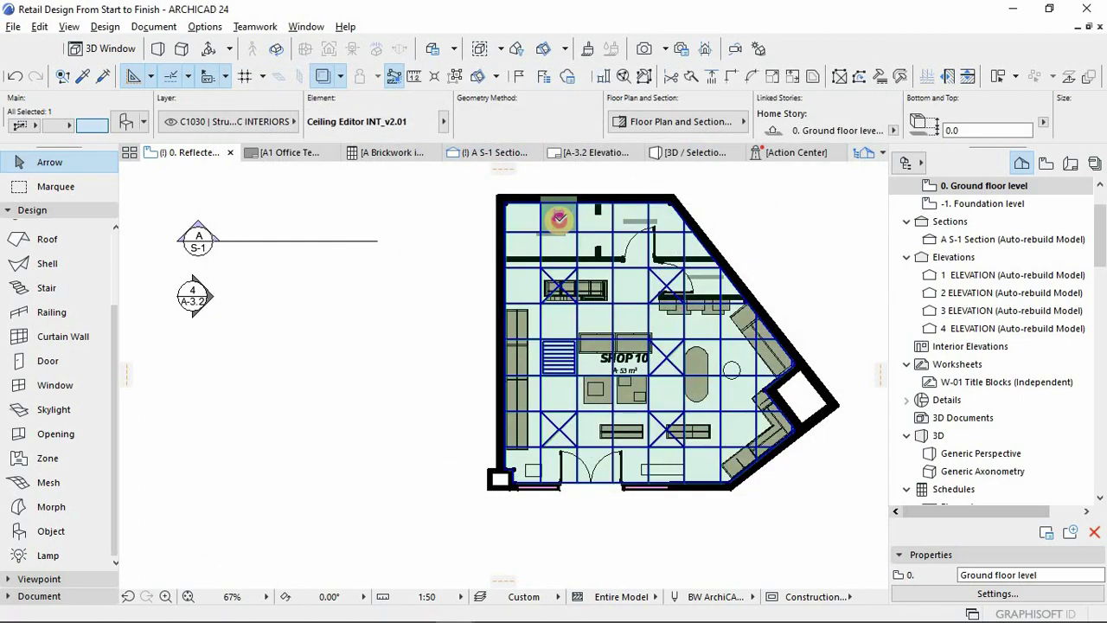
key(ctrl+l)
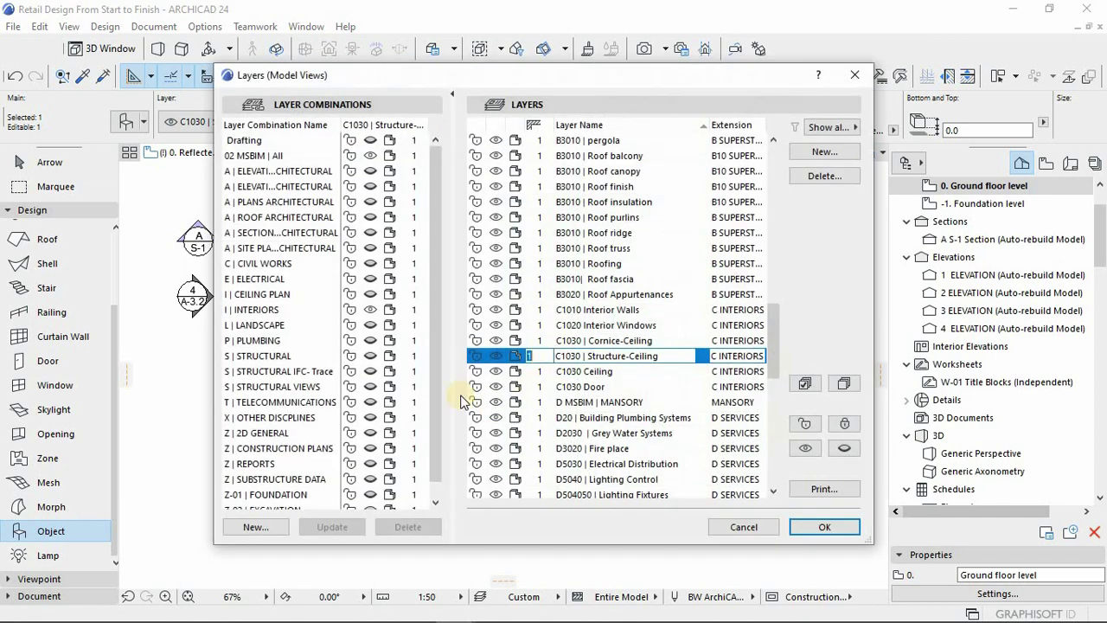
click(257, 295)
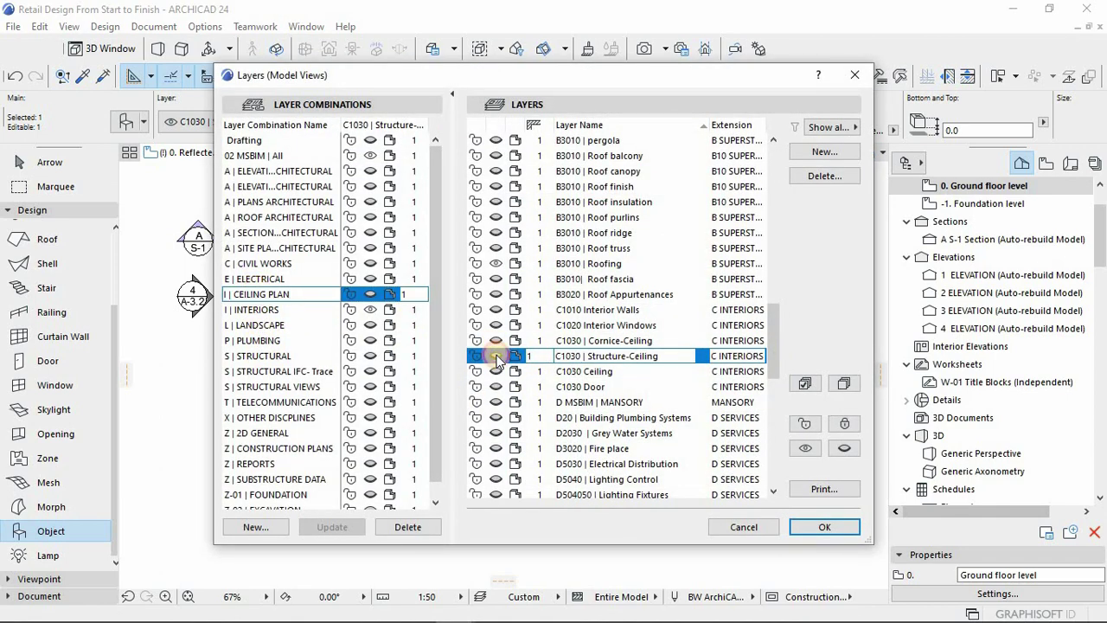
click(496, 357)
click(331, 526)
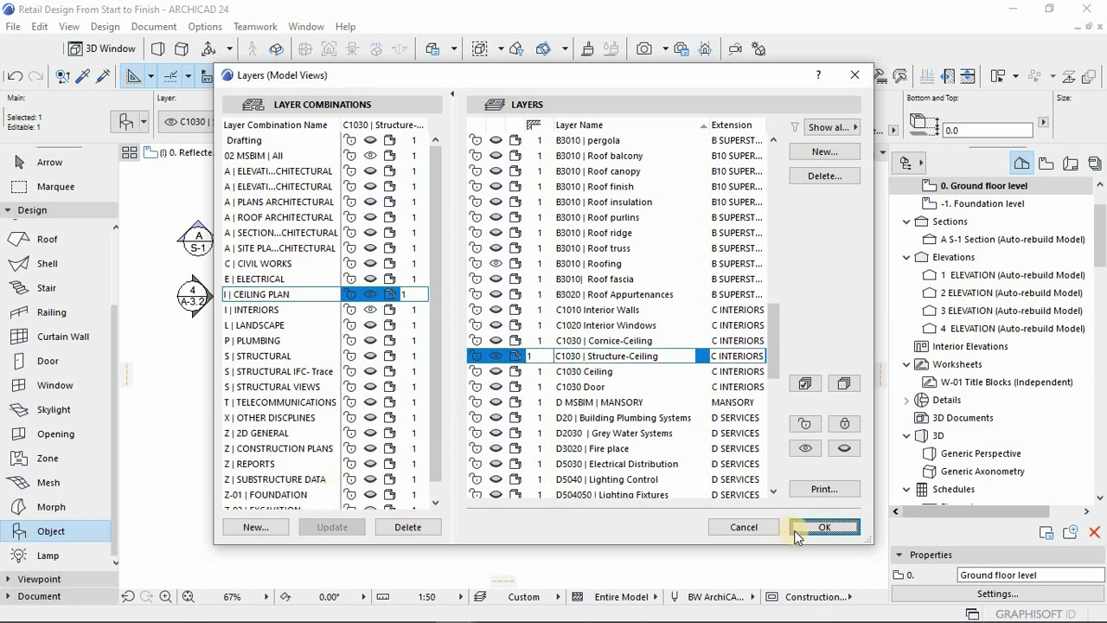
click(806, 526)
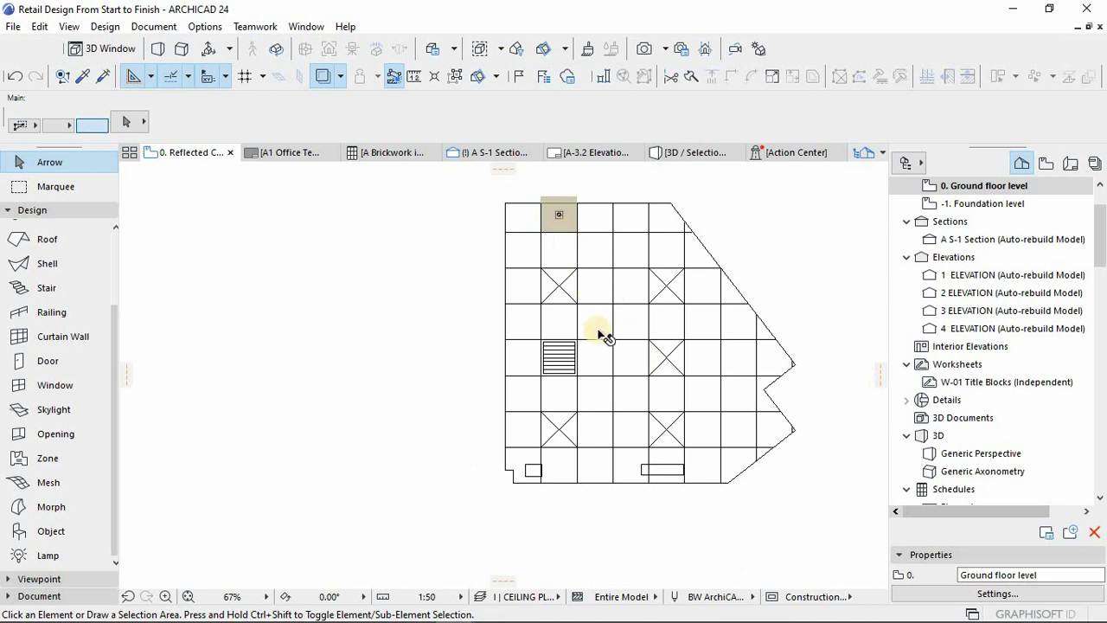
- Move the two small dashed rectangles along the shop's front edge to the A-Annotation, Dimensions, Labeling.INTERIORS PLANS layer
scroll(648, 480, up, 1)
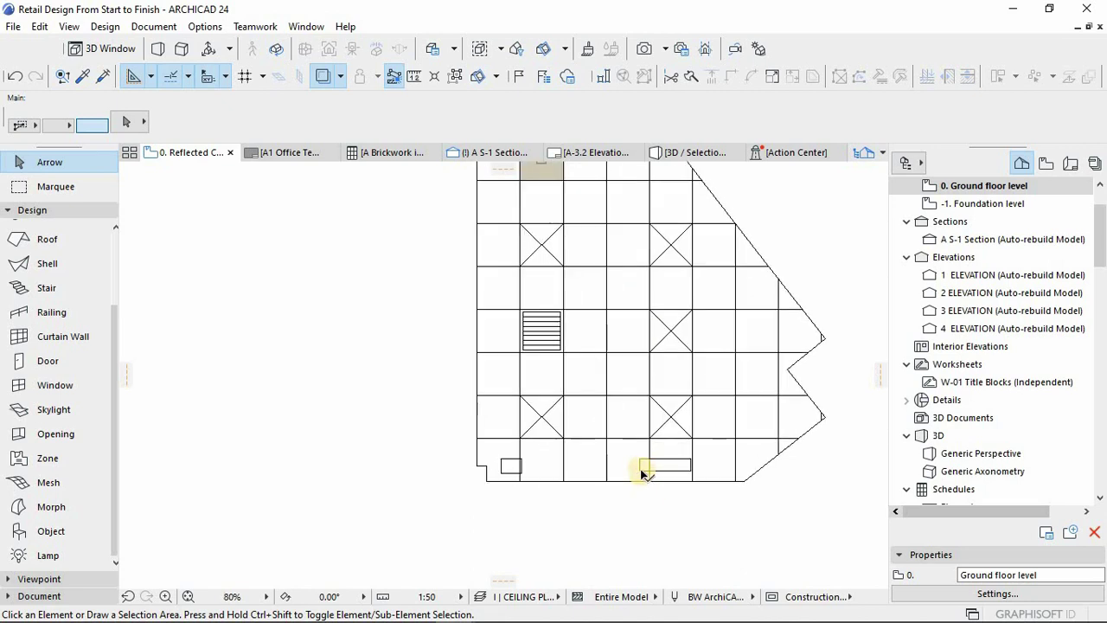
click(642, 471)
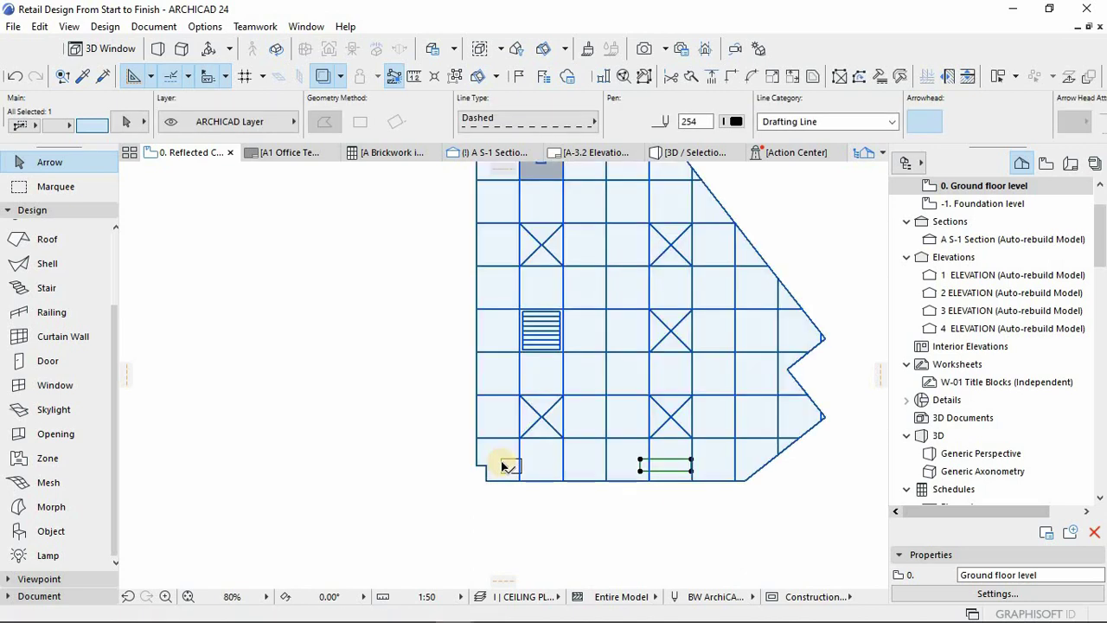
click(238, 123)
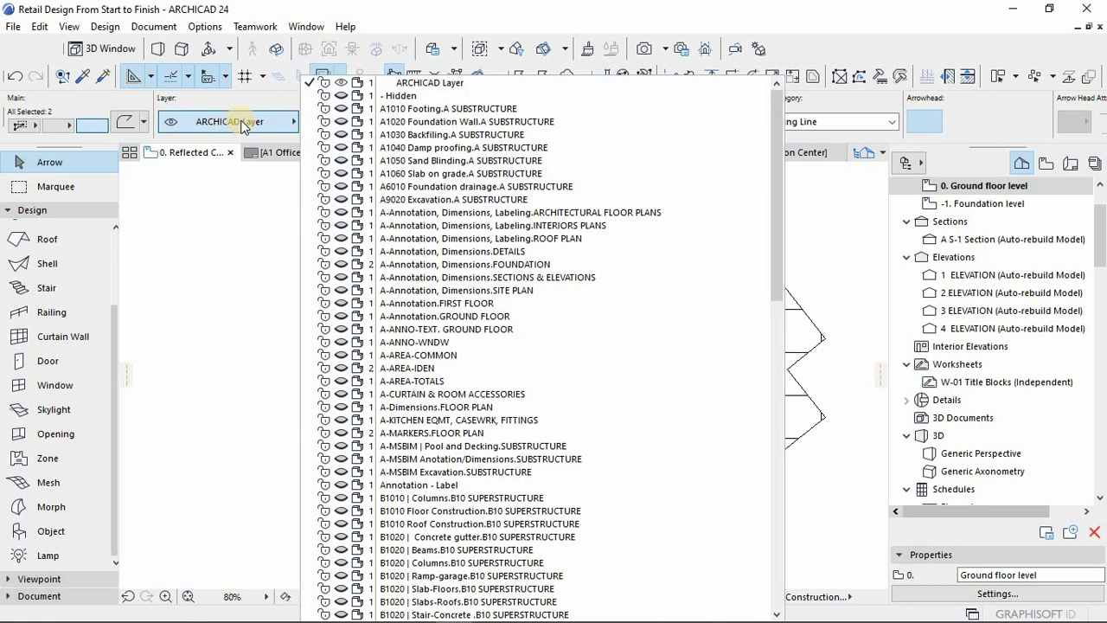
click(491, 222)
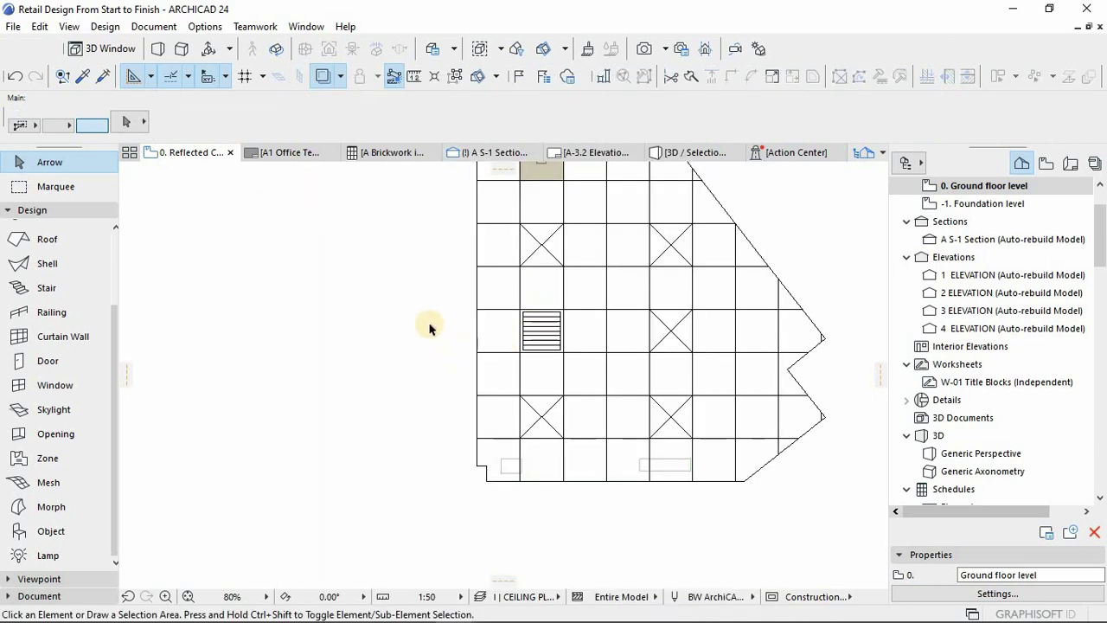
middle_drag(406, 378, 379, 439)
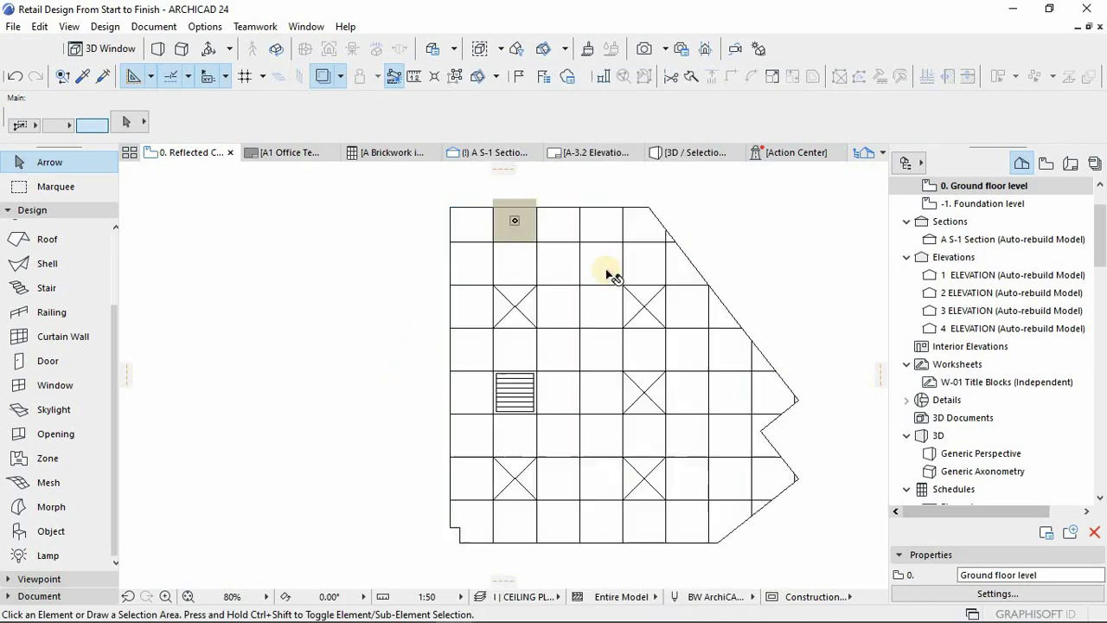
click(756, 329)
key(Escape)
key(ctrl+l)
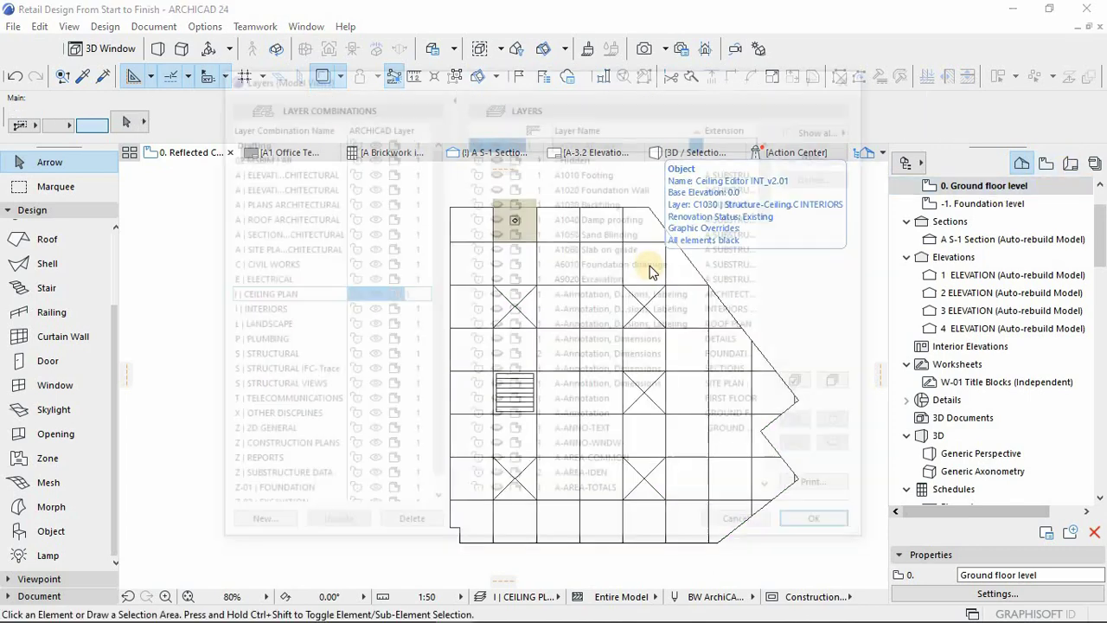
key(Escape)
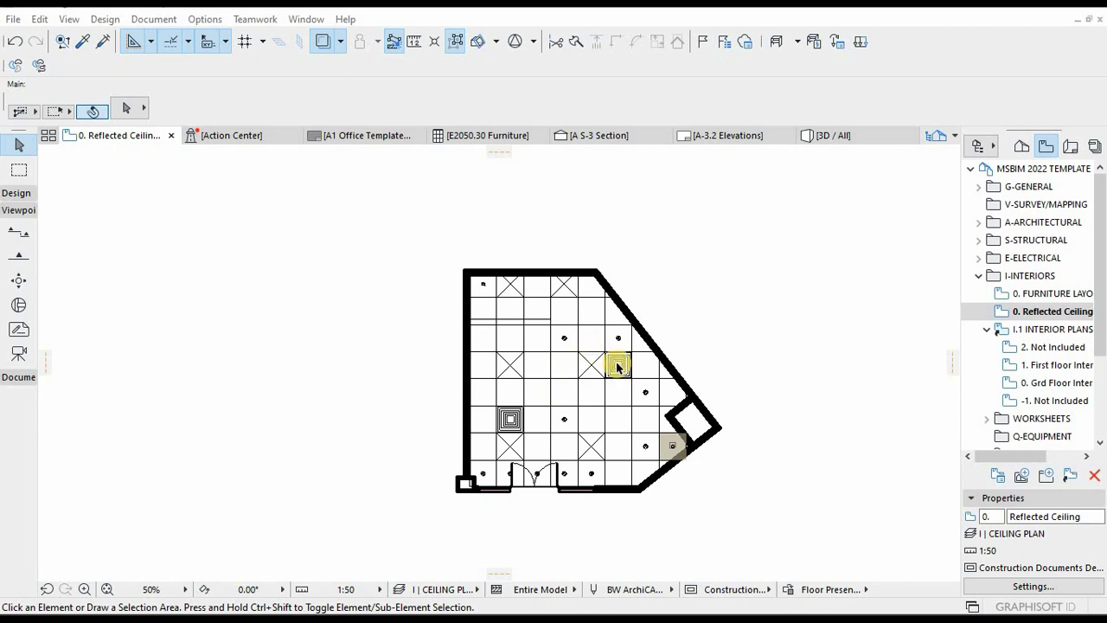
- Show the ceiling object alone in 3D and examine its light panels, round lights, air diffusers and corner spotlight from below
scroll(688, 482, up, 2)
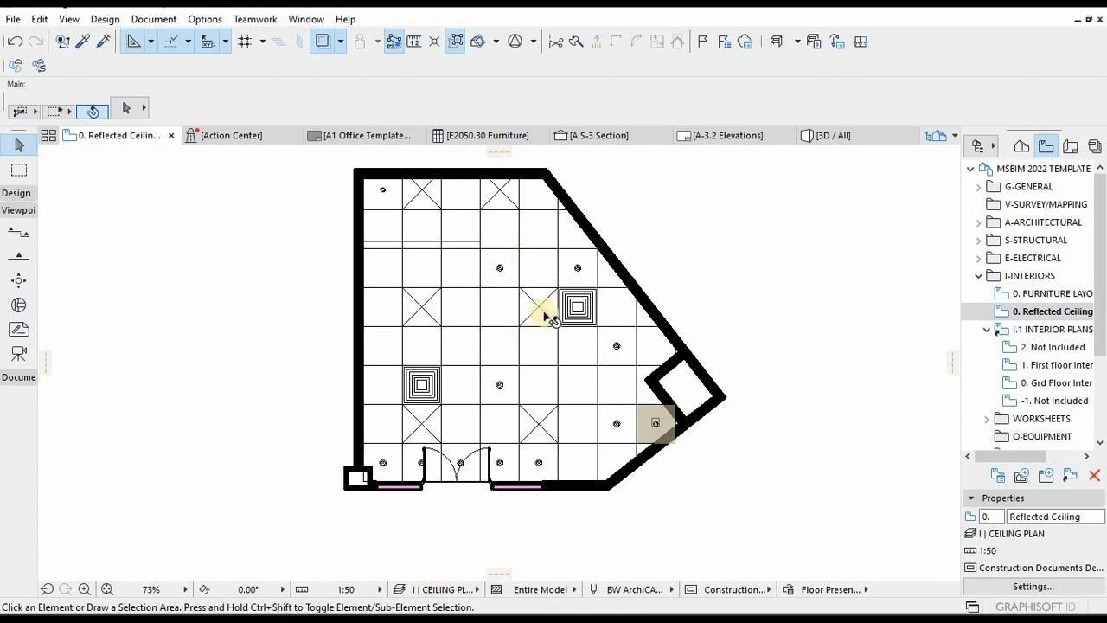
middle_drag(546, 327, 547, 338)
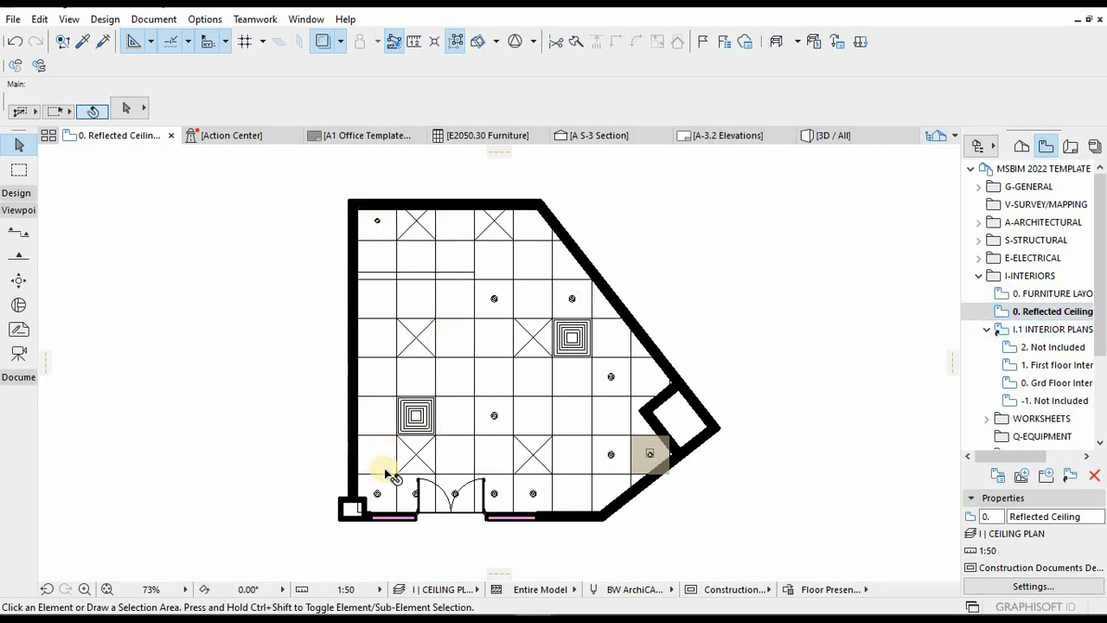
click(559, 361)
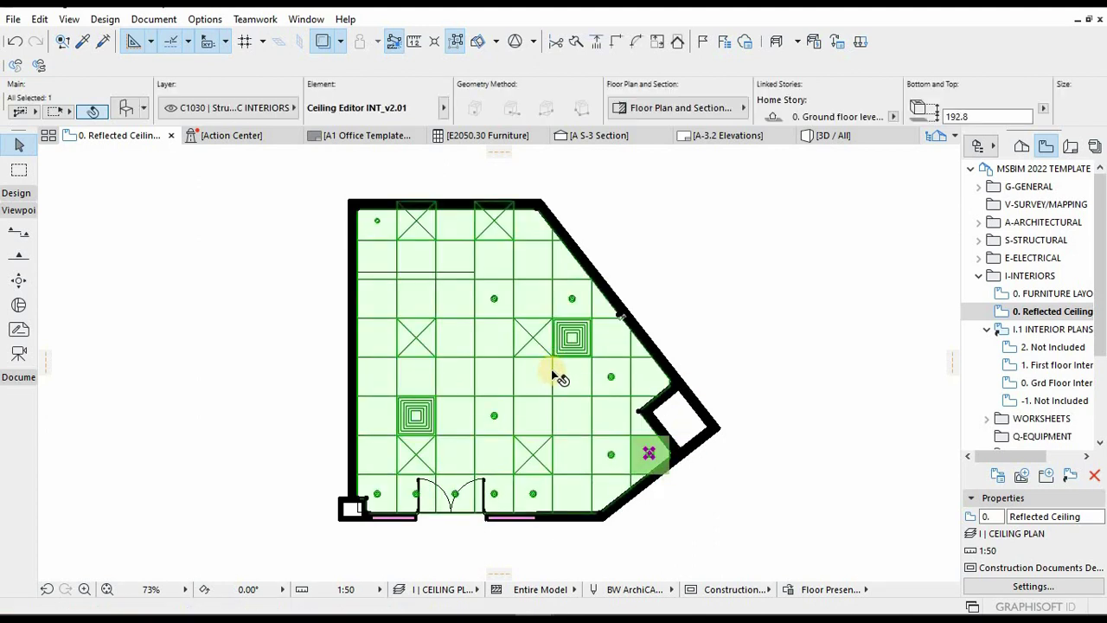
key(F5)
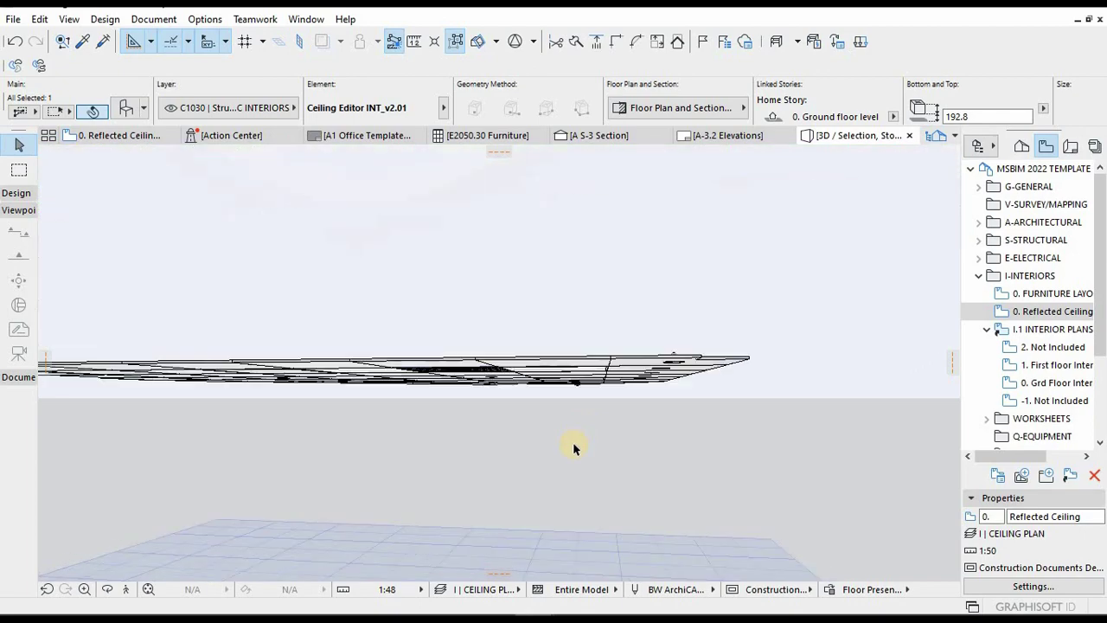
click(574, 447)
shift+middle_drag(549, 388, 311, 361)
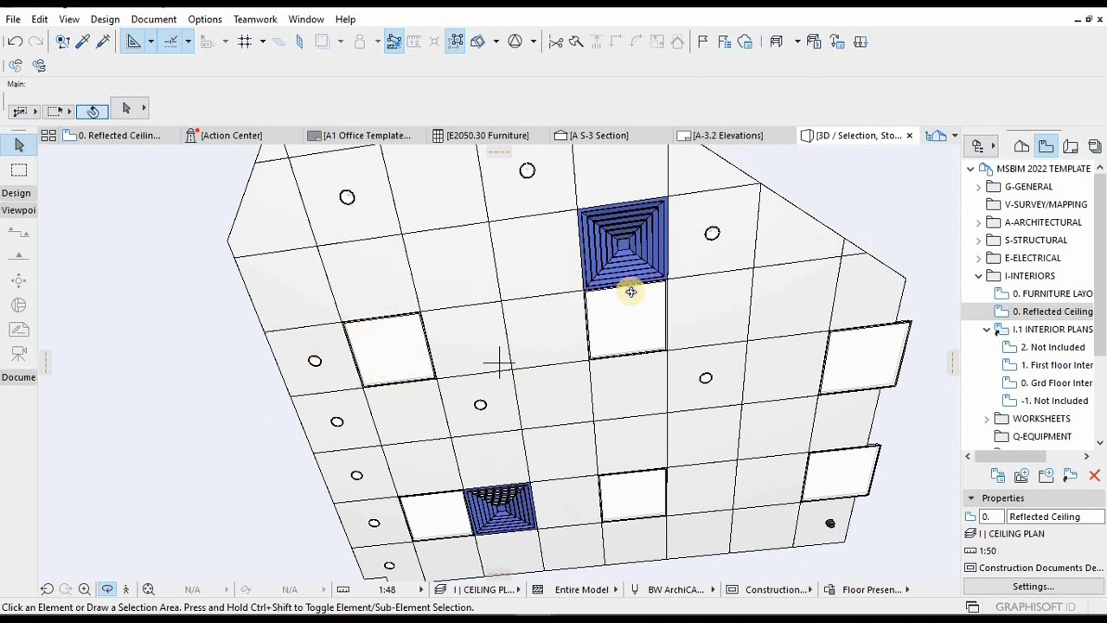
shift+middle_drag(627, 398, 316, 259)
scroll(302, 205, up, 5)
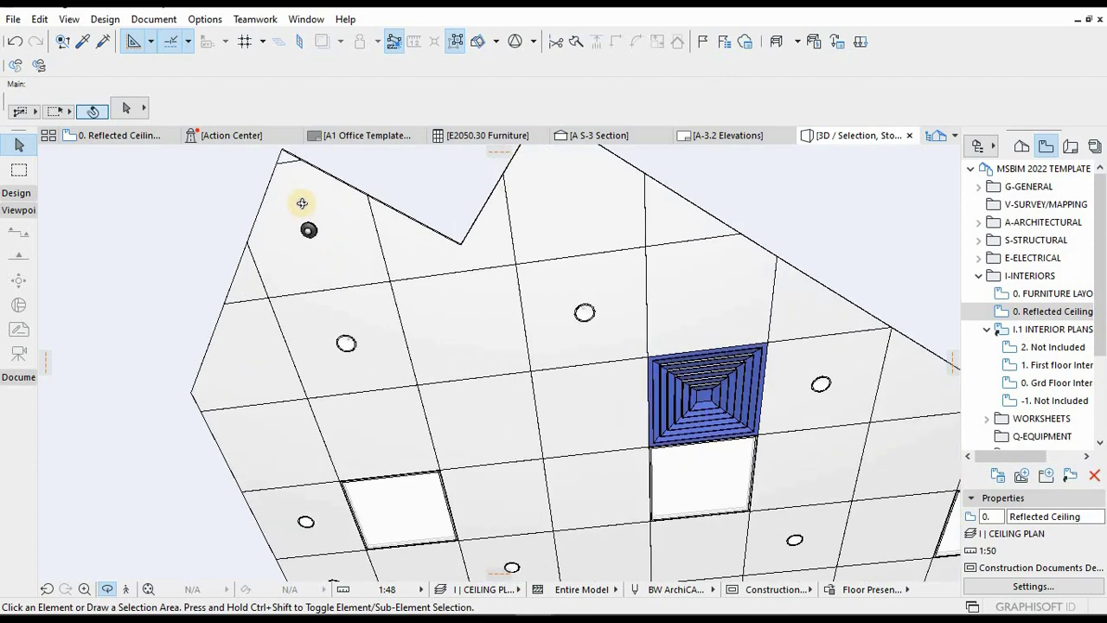
scroll(415, 285, down, 5)
shift+middle_drag(415, 285, 667, 470)
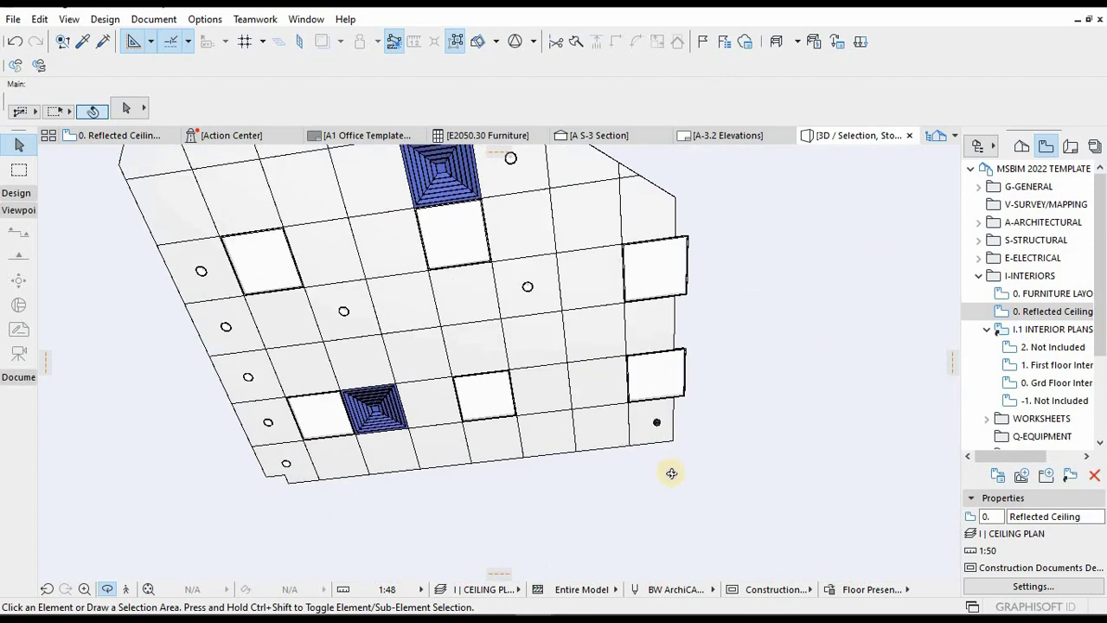
scroll(667, 445, up, 5)
scroll(667, 445, up, 5)
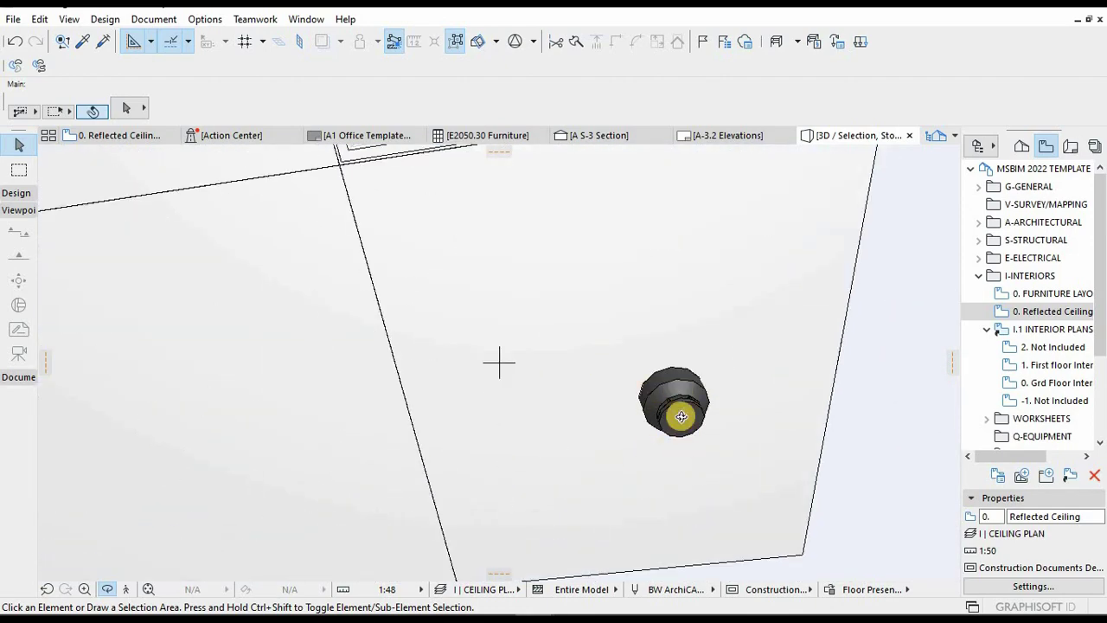
- Return to the floor plan and open the 0. FURNITURE LAYOUT view
key(F2)
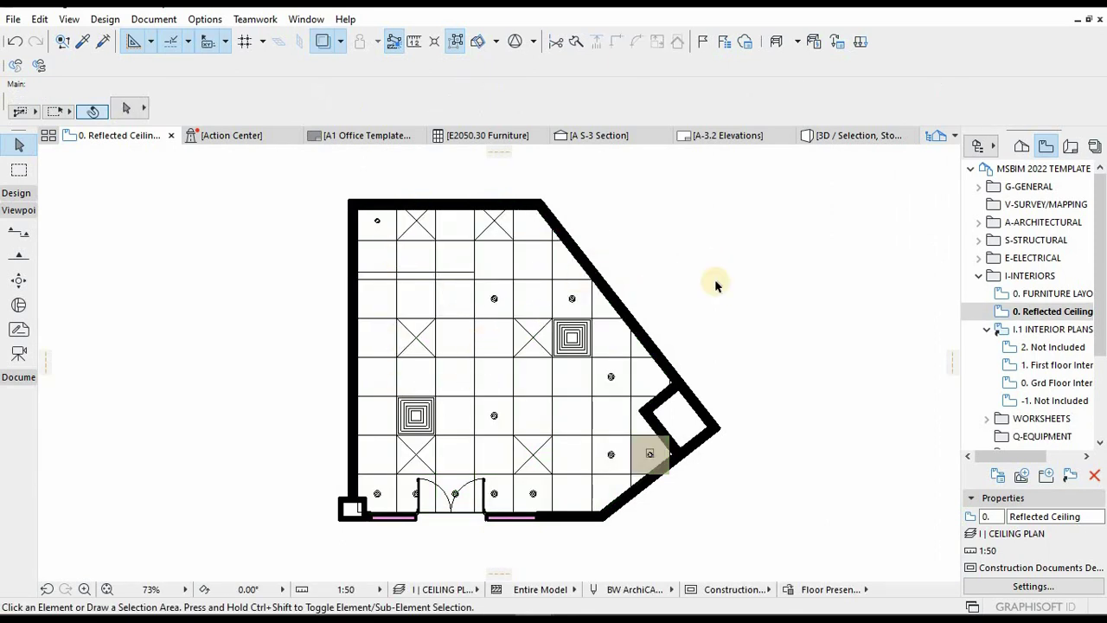
click(1045, 313)
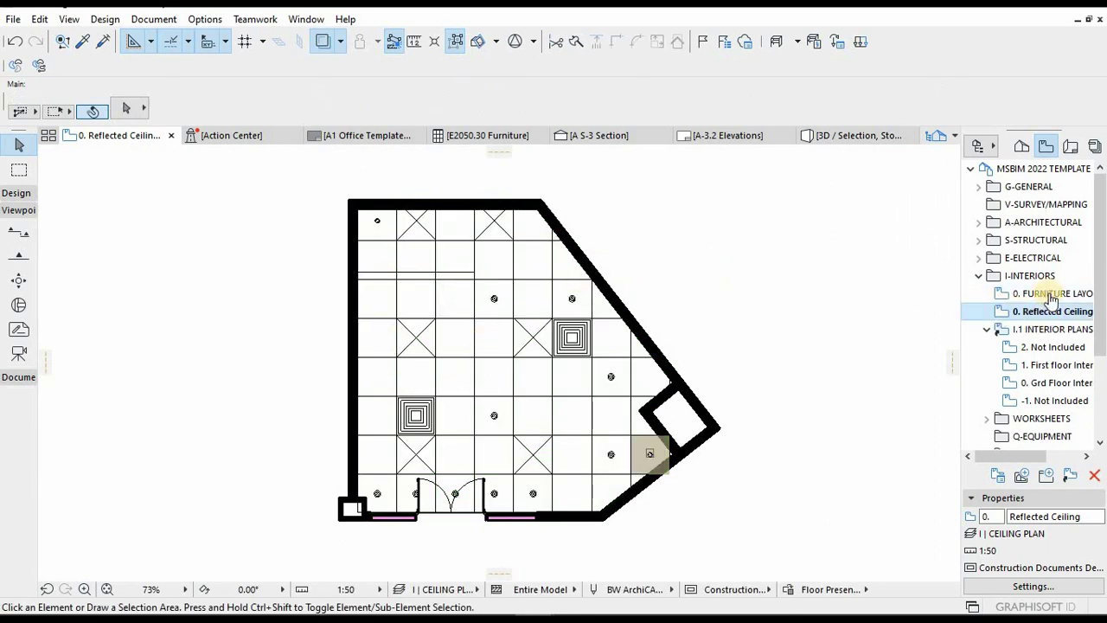
double_click(1051, 294)
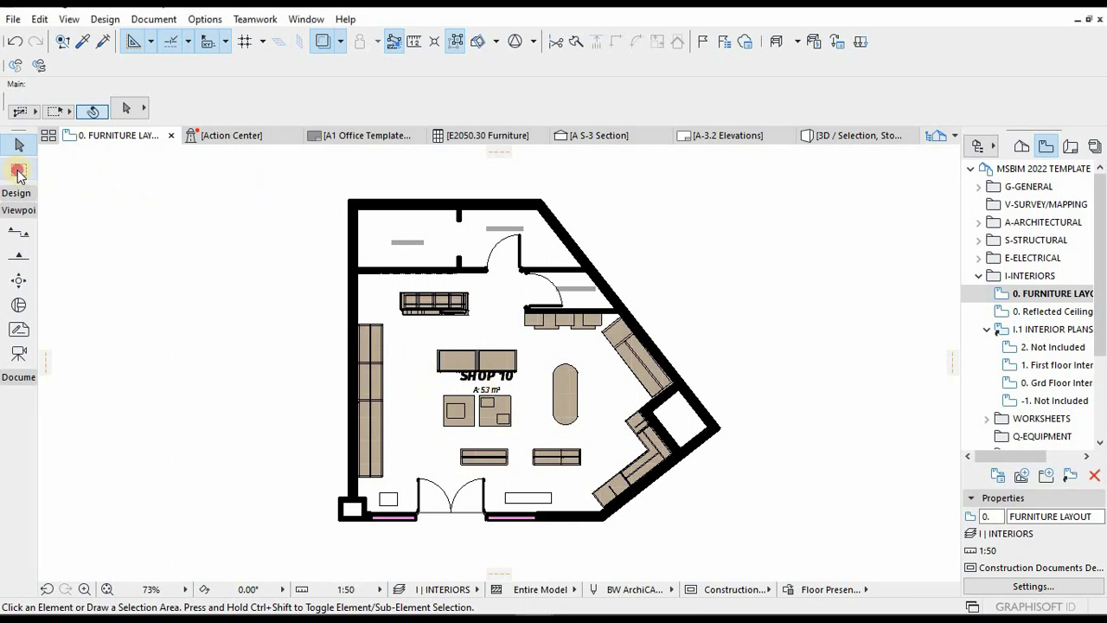
- Enclose the shop plan down to the front display area in a marquee and show that part in 3D facing the interior
click(19, 172)
click(297, 180)
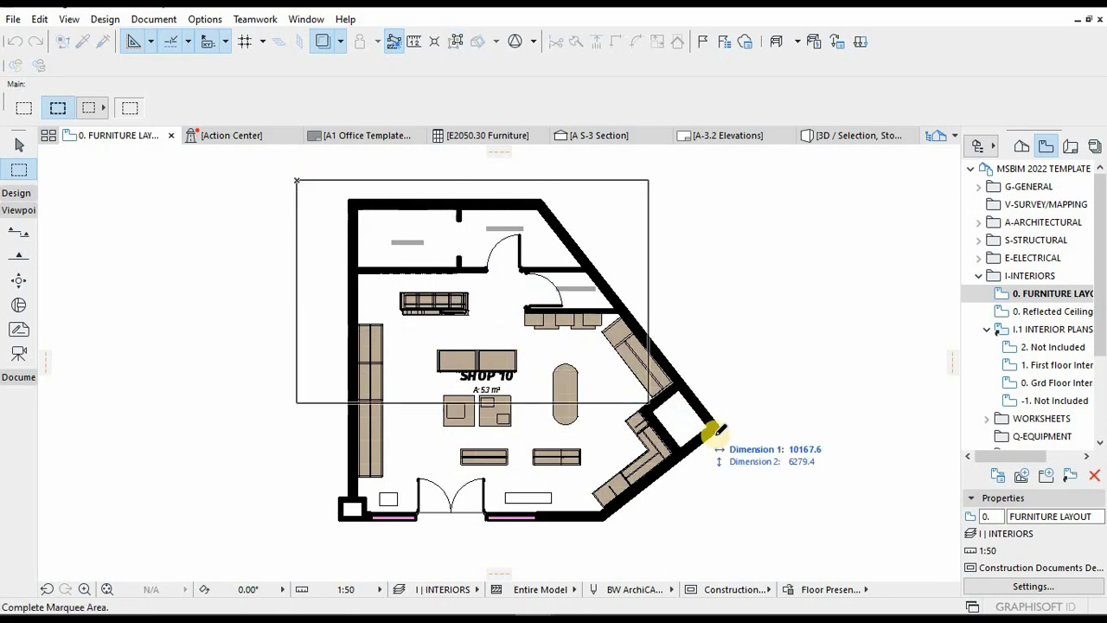
click(768, 440)
key(F5)
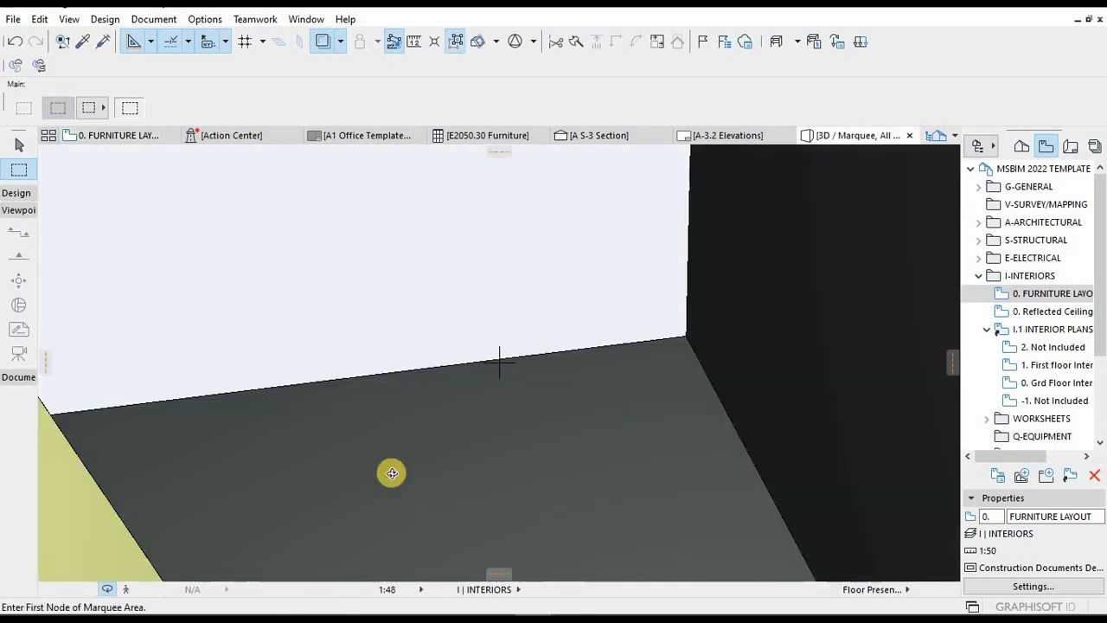
click(145, 589)
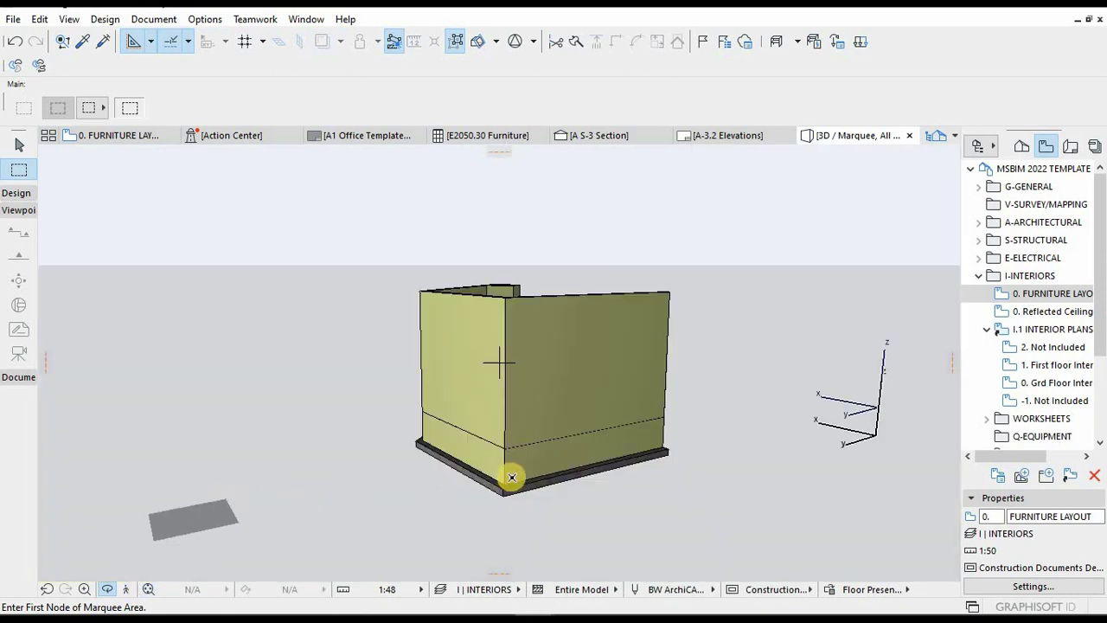
click(513, 477)
key(Escape)
key(o)
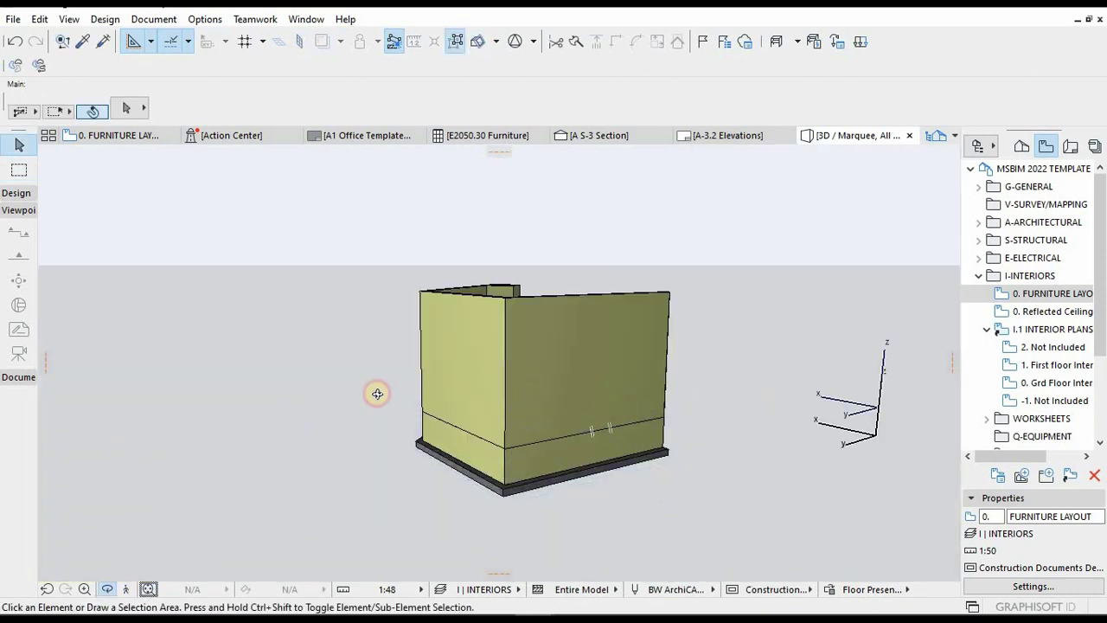
drag(376, 390, 445, 415)
scroll(444, 416, up, 5)
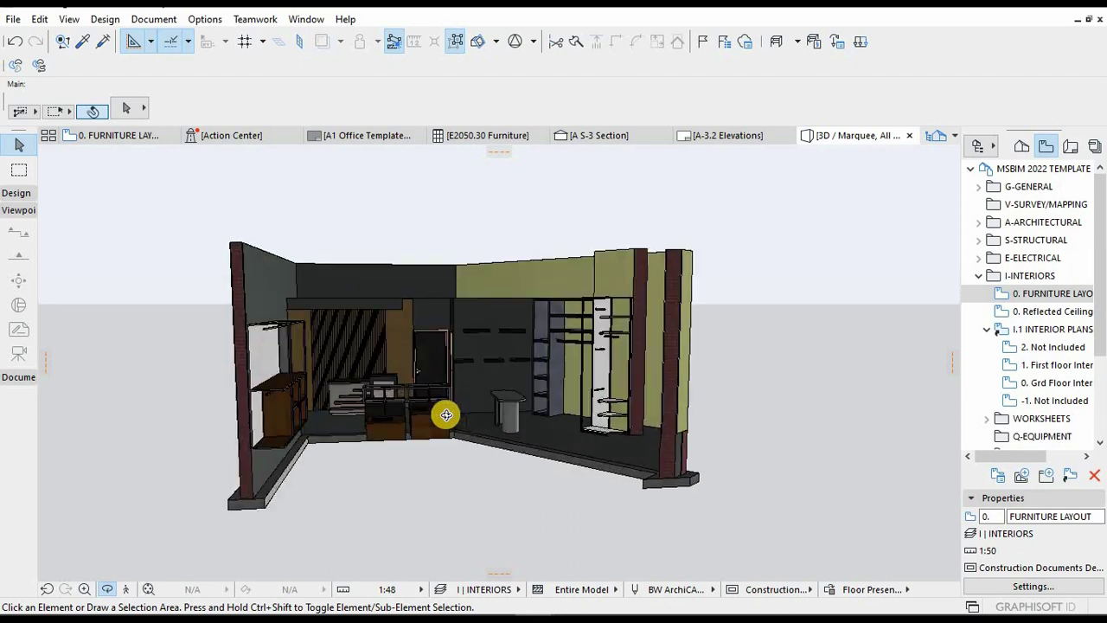
- Make all layers visible in the 3D view of the shop
key(ctrl+l)
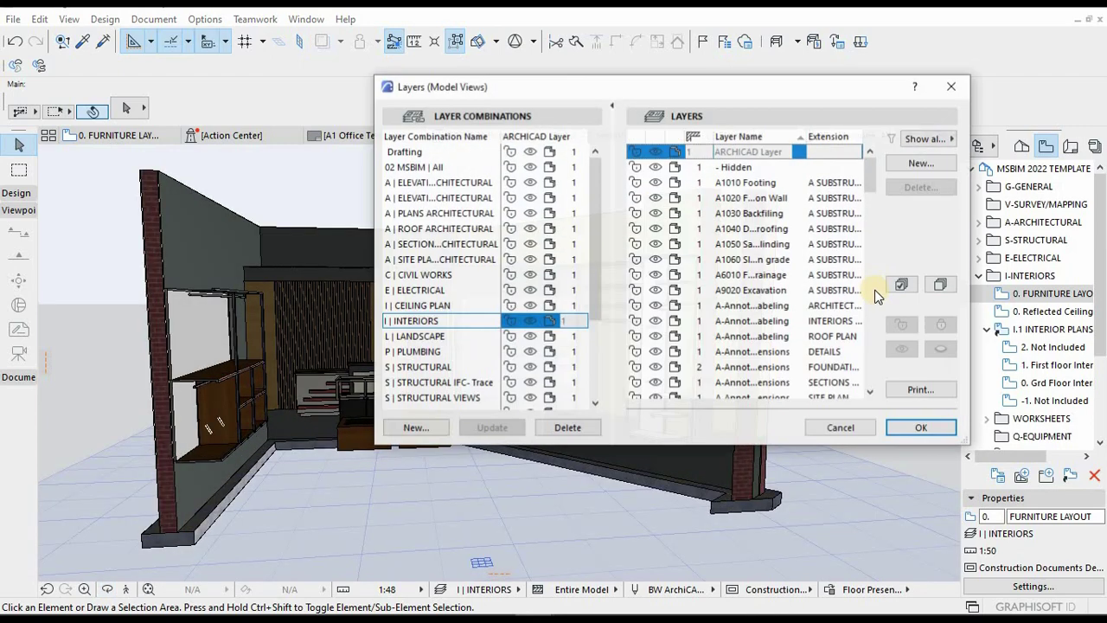
click(901, 285)
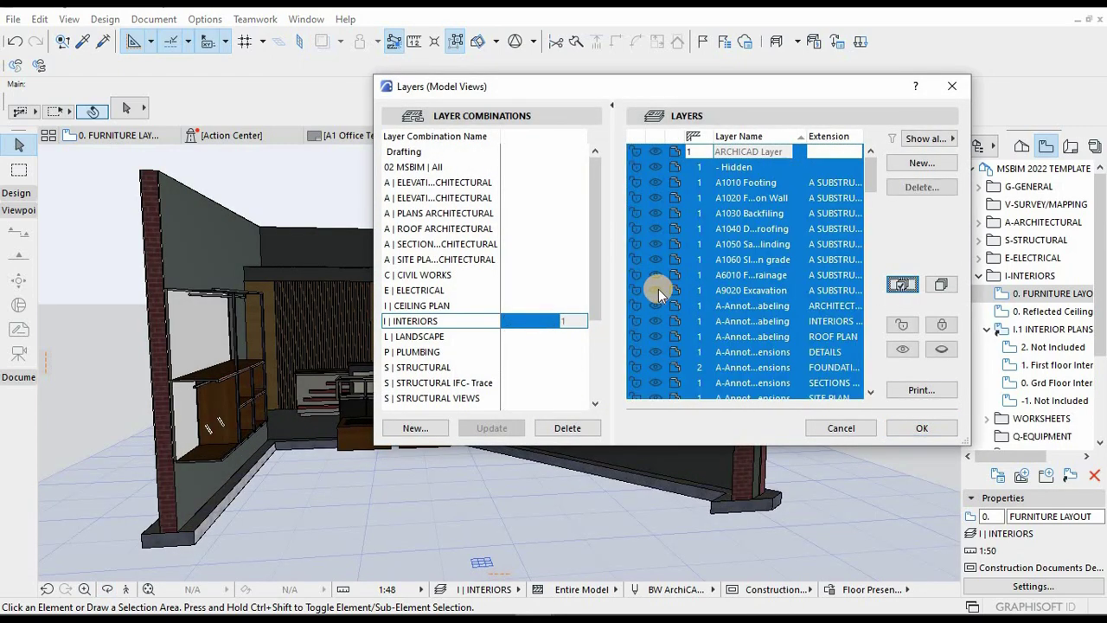
click(658, 292)
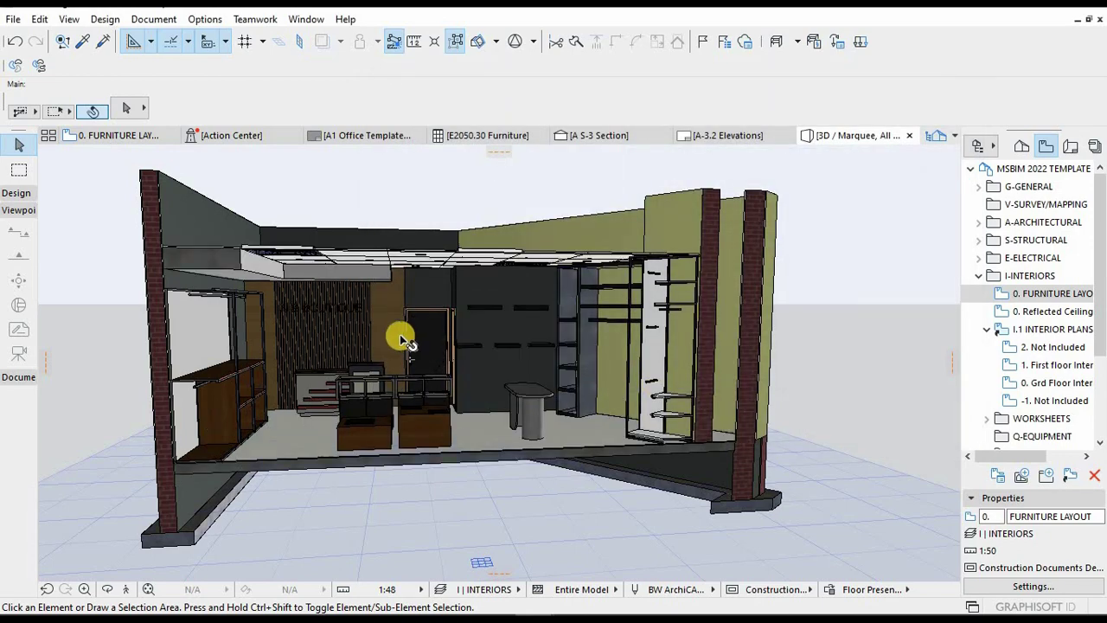
- Examine the shop interior in 3D, including the ceiling, display shelves, counter and the MS BOUTIQUE sign wall
shift+middle_drag(387, 330, 386, 329)
scroll(386, 329, up, 8)
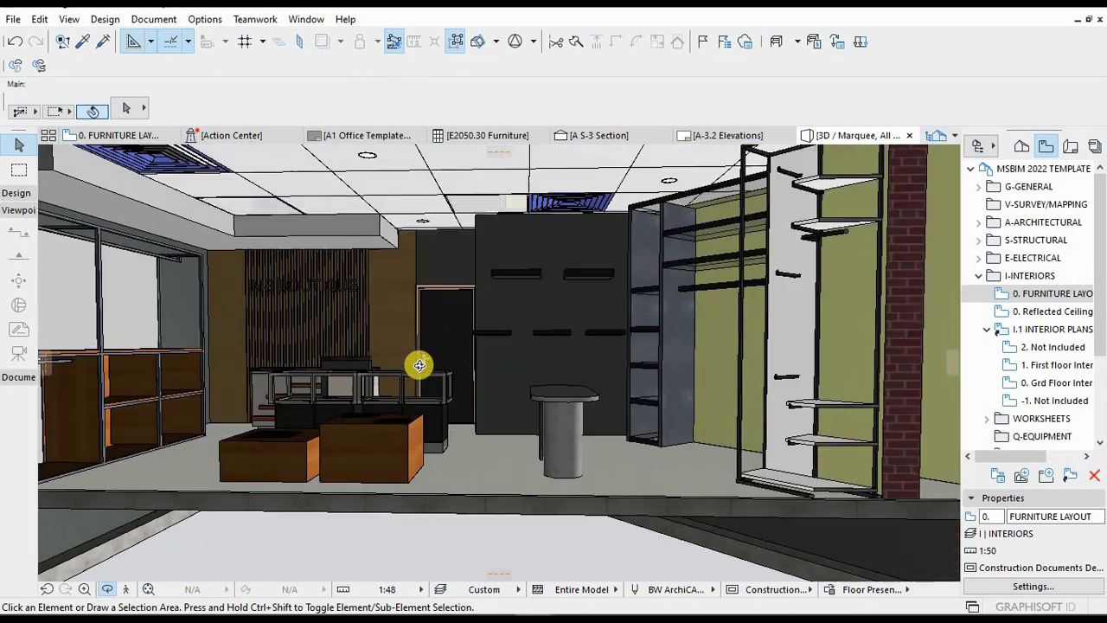
scroll(586, 297, up, 5)
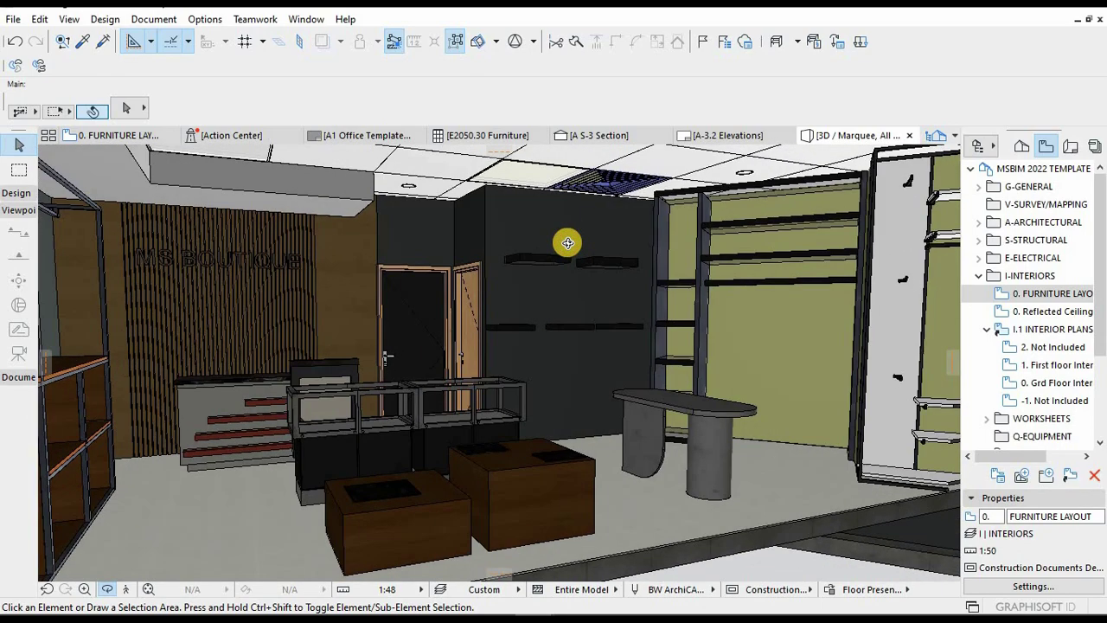
shift+middle_drag(574, 294, 610, 293)
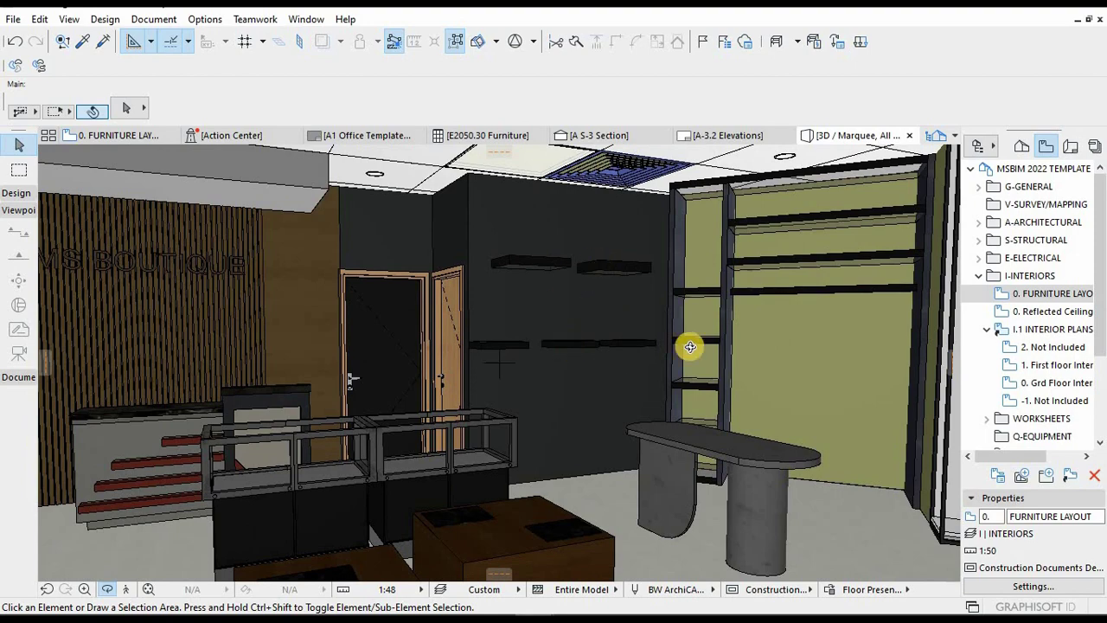
shift+middle_drag(758, 358, 710, 296)
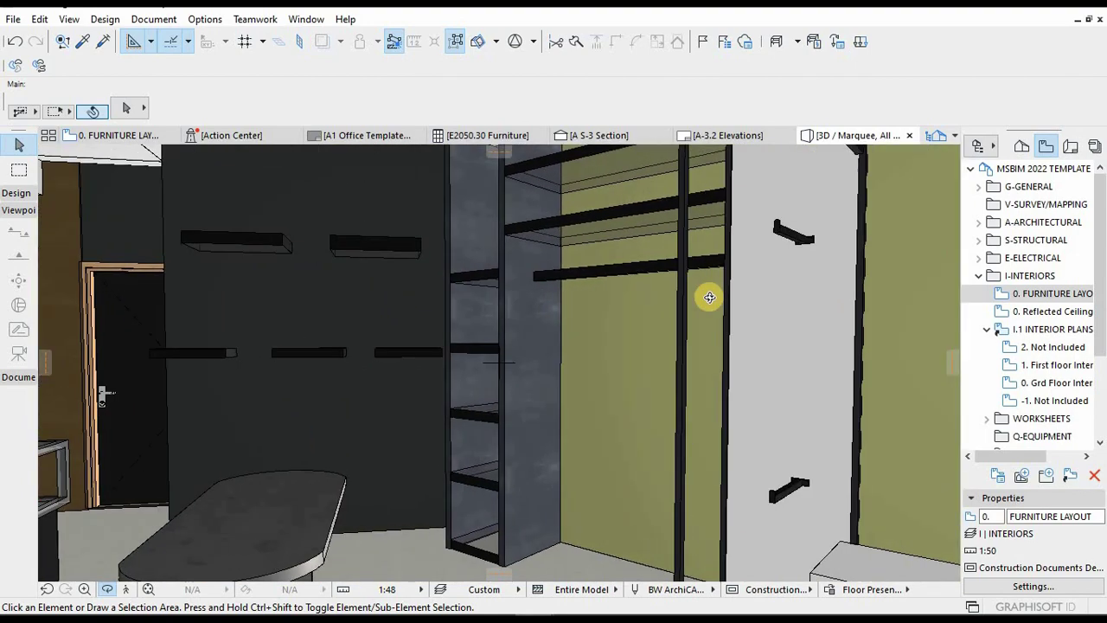
shift+middle_drag(657, 329, 618, 293)
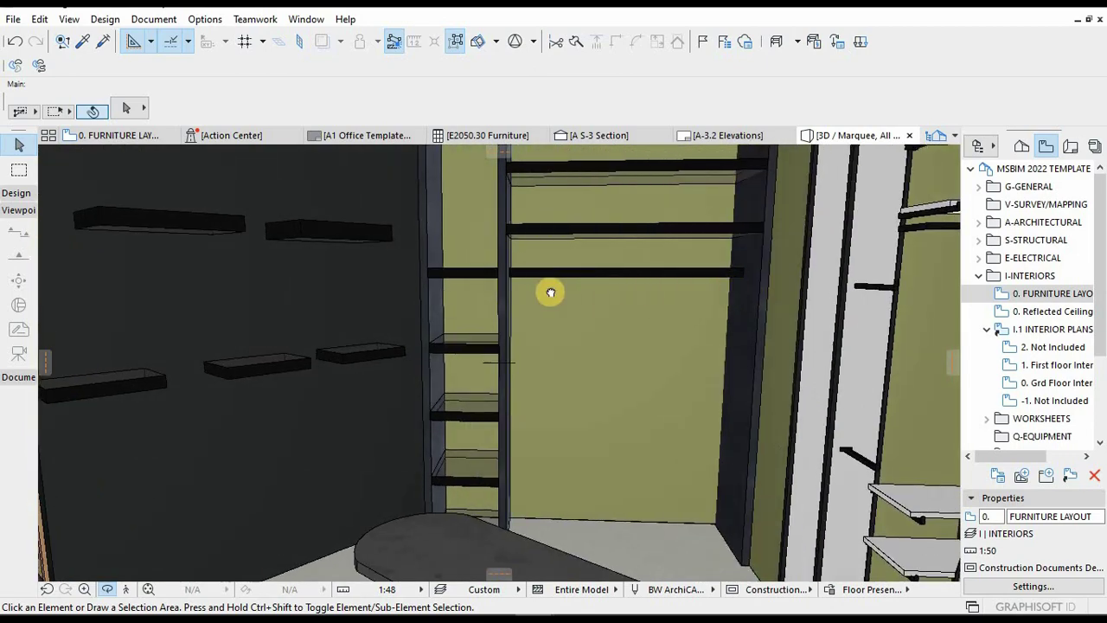
shift+middle_drag(530, 330, 537, 284)
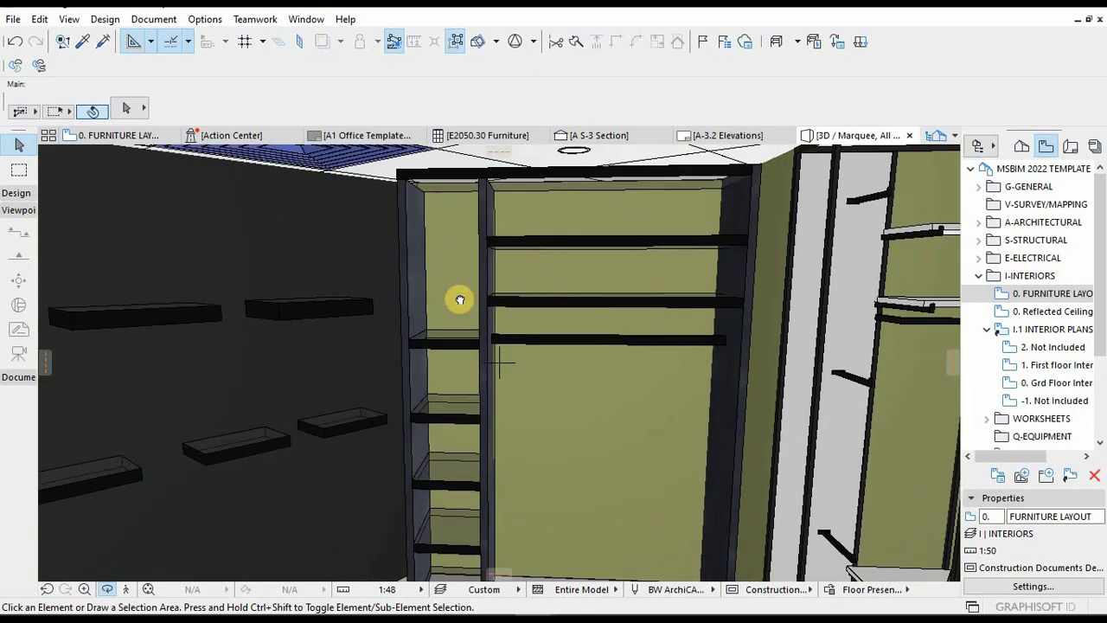
shift+middle_drag(459, 300, 704, 441)
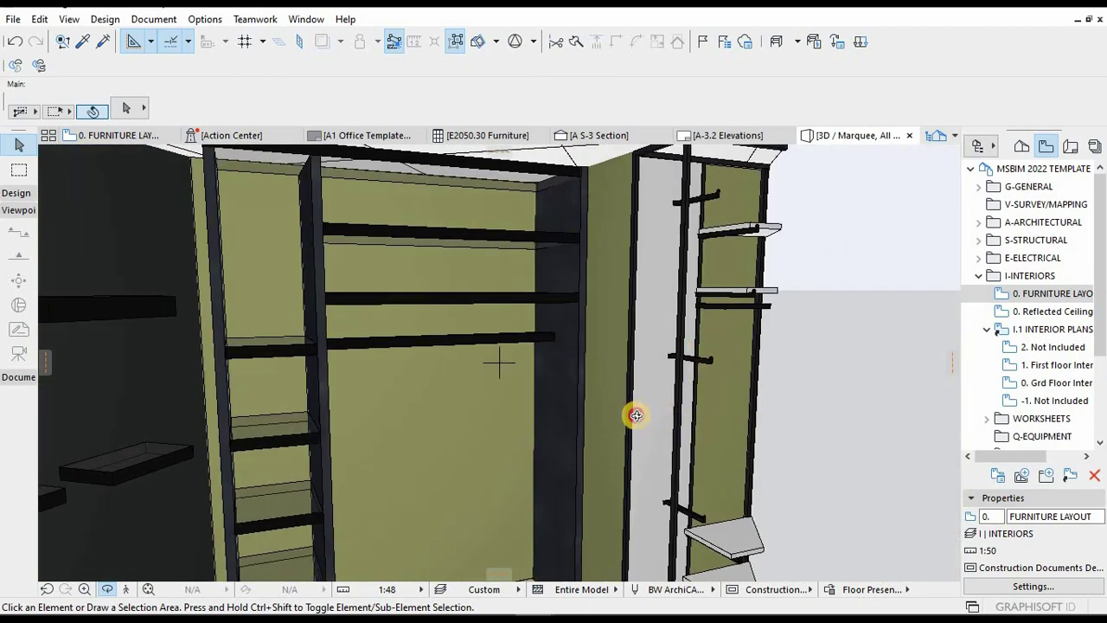
shift+middle_drag(636, 415, 351, 292)
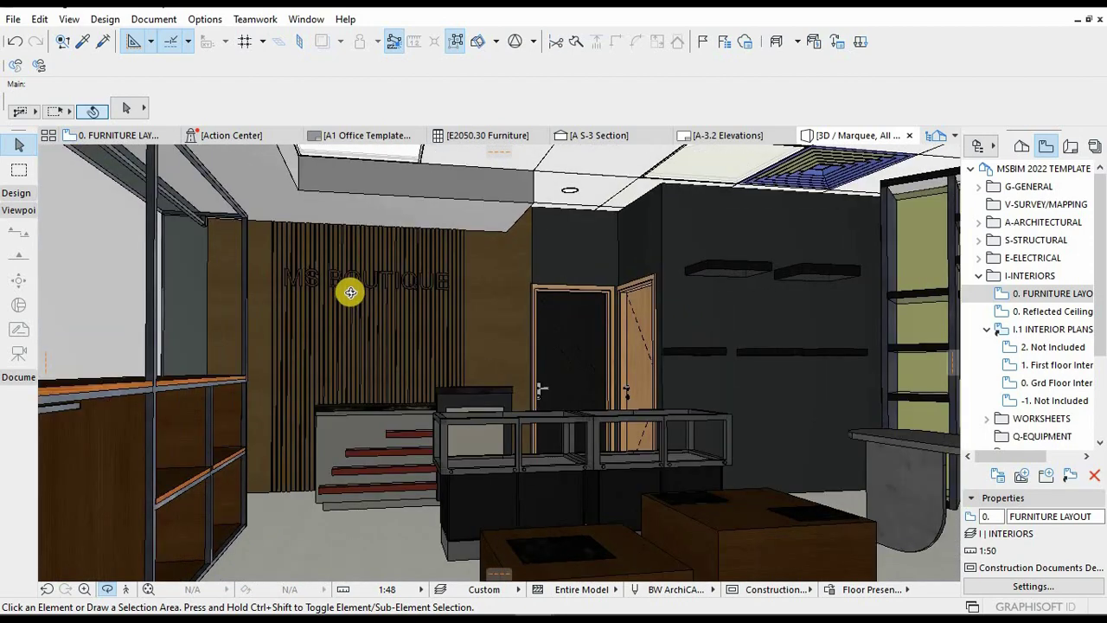
scroll(351, 293, up, 5)
scroll(390, 294, down, 3)
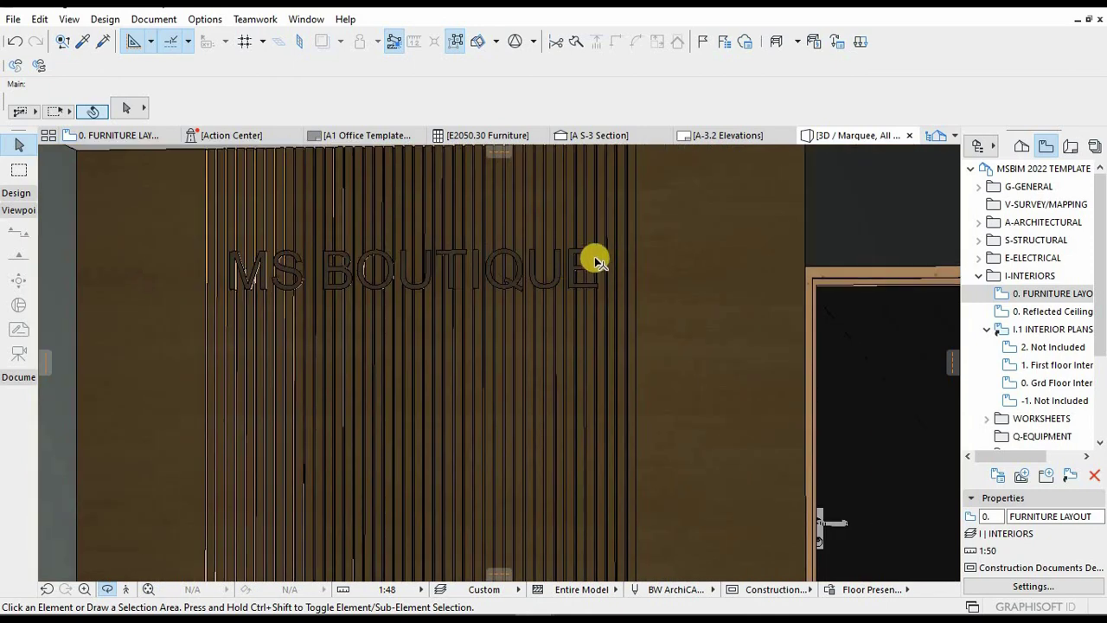
- Examine the shop in 3D from the sign wall outward, including the counter, wall shelves, display units, side walls and ceiling
click(574, 255)
key(Escape)
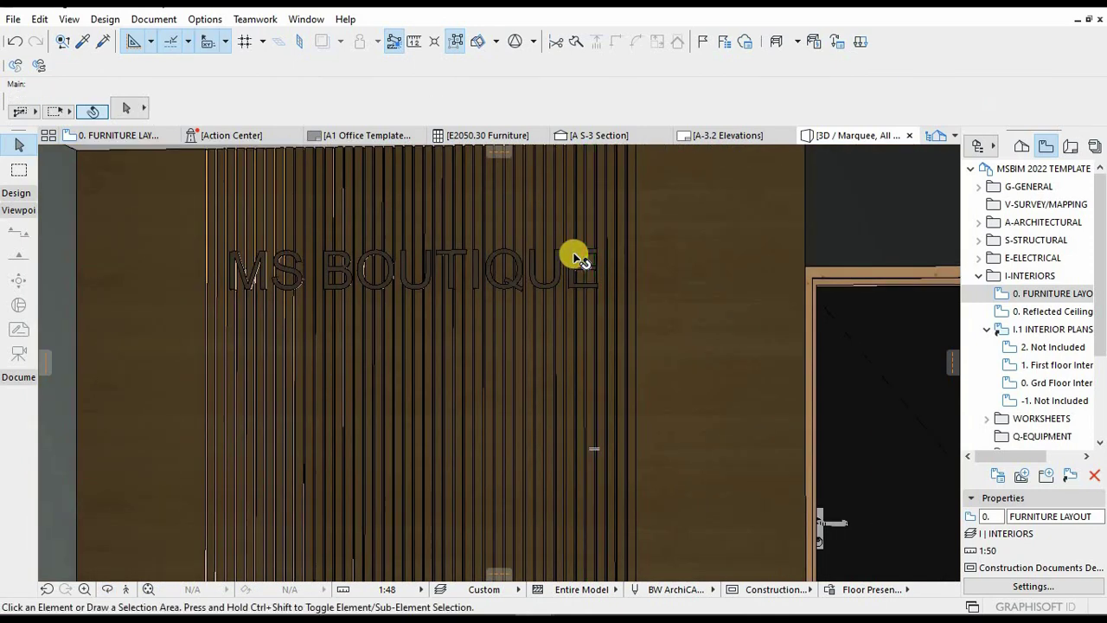
scroll(619, 310, down, 4)
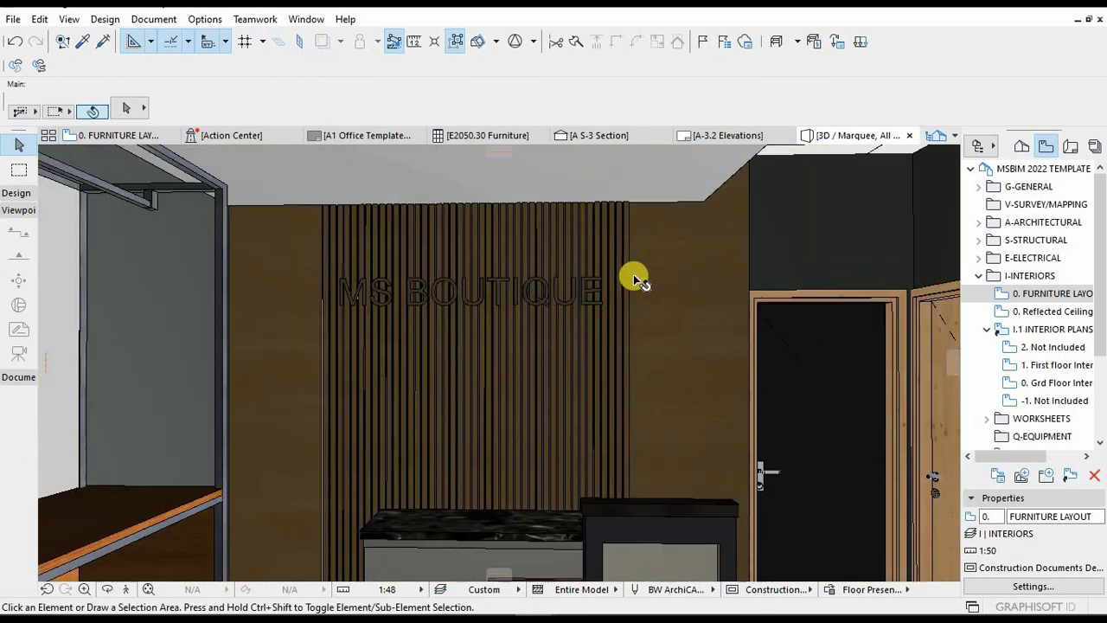
scroll(558, 310, down, 5)
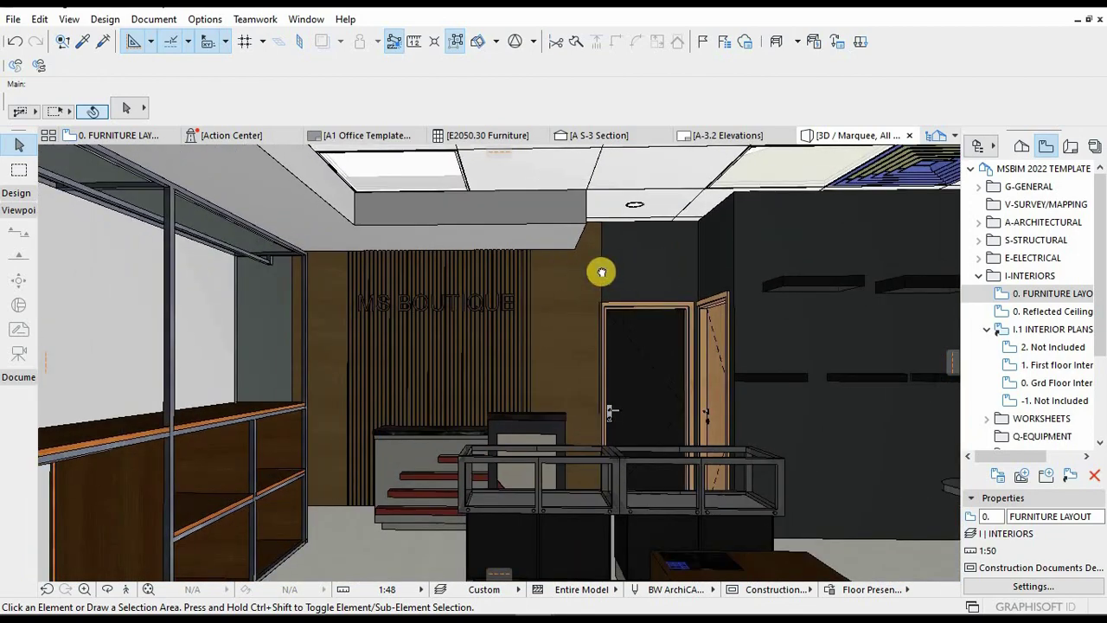
middle_drag(601, 273, 447, 279)
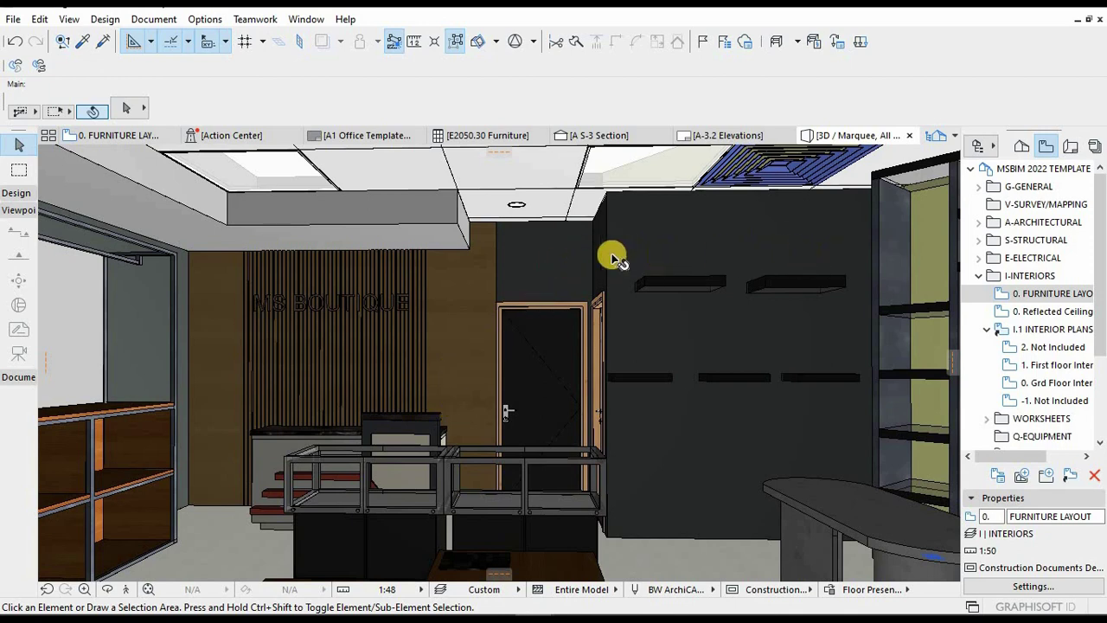
middle_drag(776, 247, 541, 260)
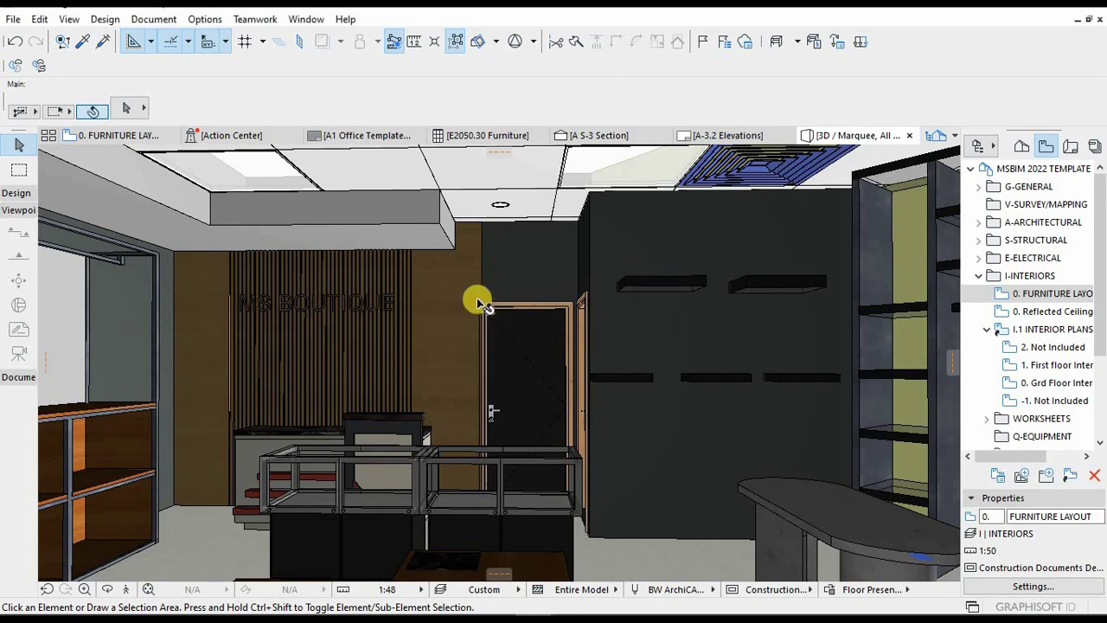
scroll(312, 350, down, 1)
scroll(202, 288, down, 2)
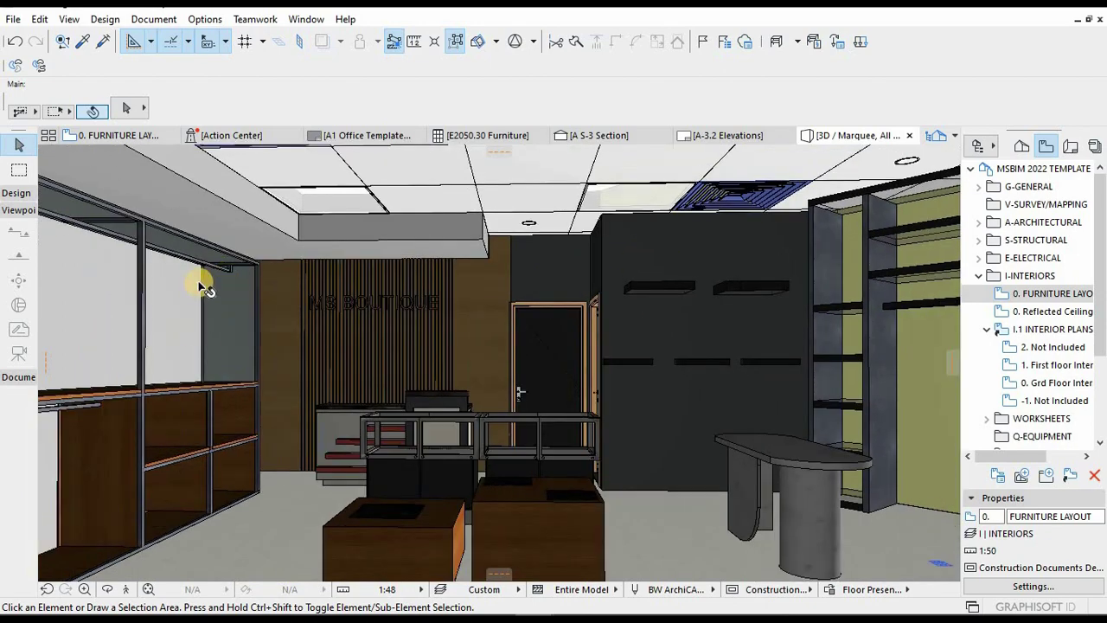
scroll(152, 306, down, 2)
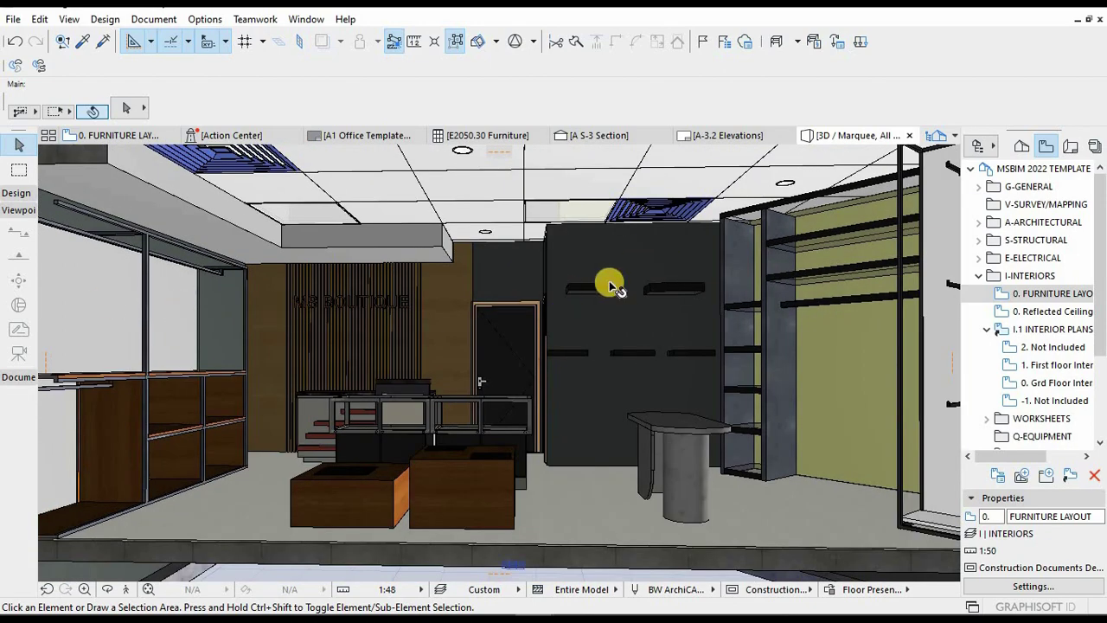
shift+middle_drag(531, 284, 504, 294)
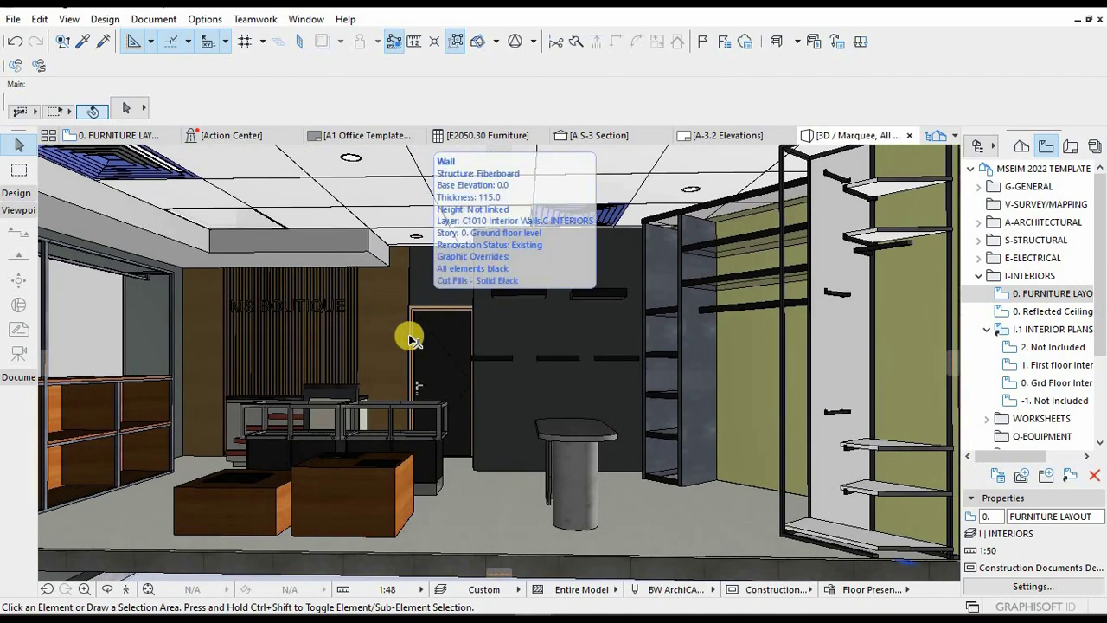
shift+middle_drag(514, 338, 543, 334)
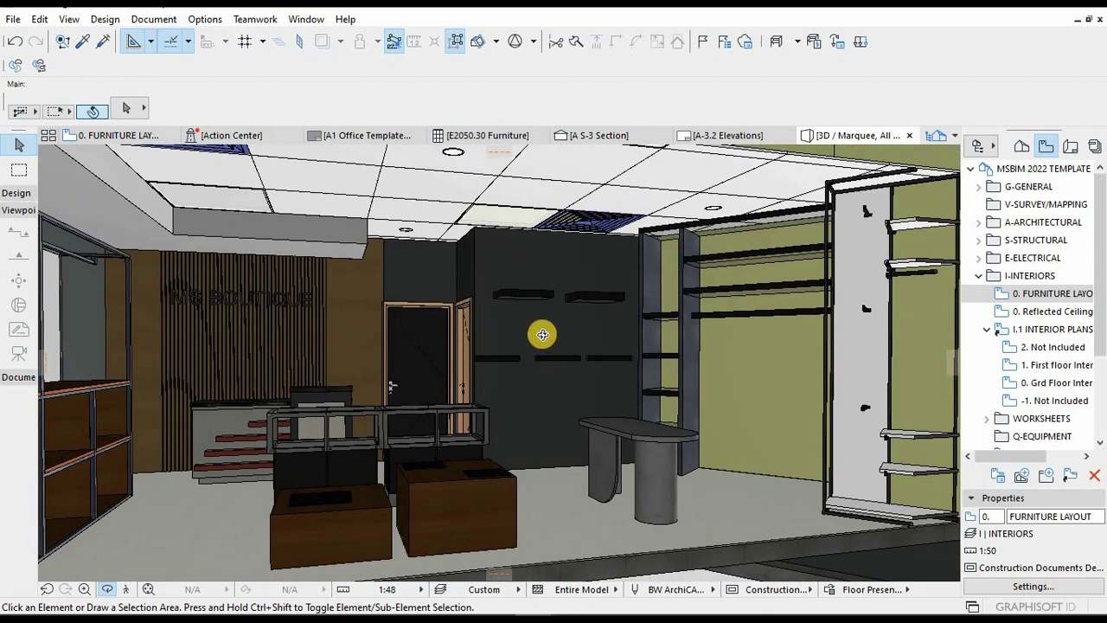
mouse_move(566, 299)
shift+middle_down()
mouse_move(553, 304)
mouse_move(575, 317)
shift+middle_up()
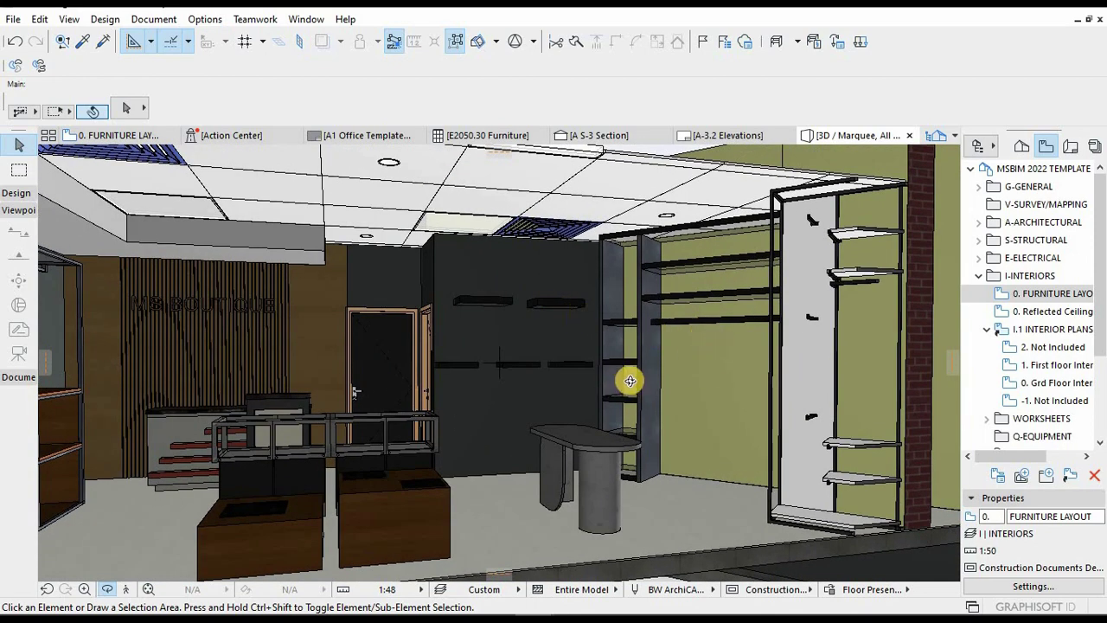
shift+middle_drag(650, 373, 149, 320)
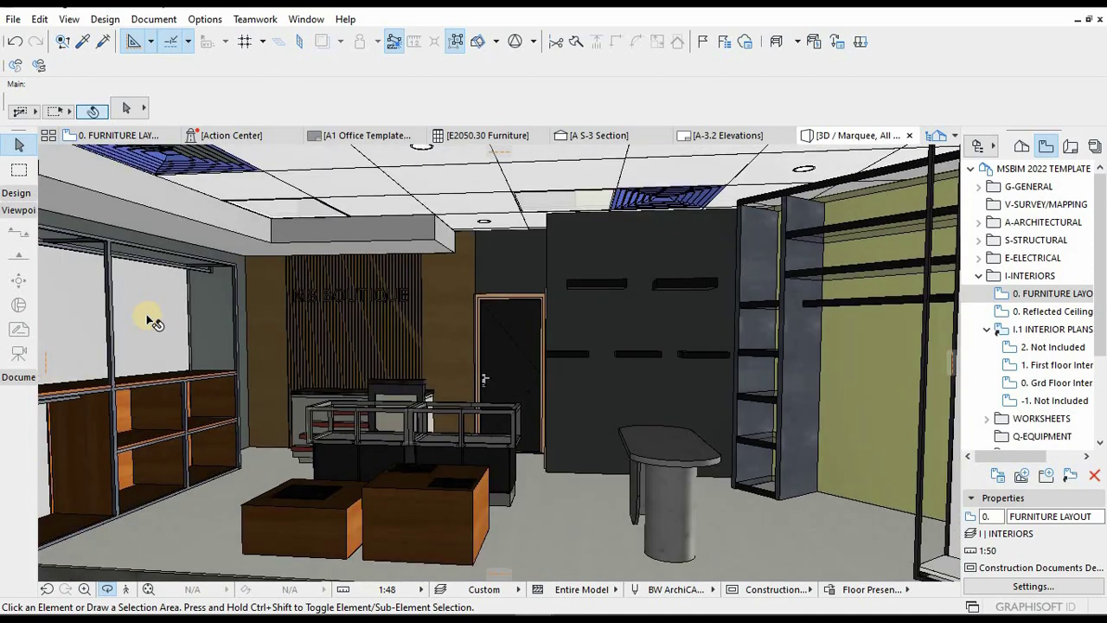
- Review the model surface overrides of the exterior side wall behind the wooden shelving and hanging rails
click(218, 318)
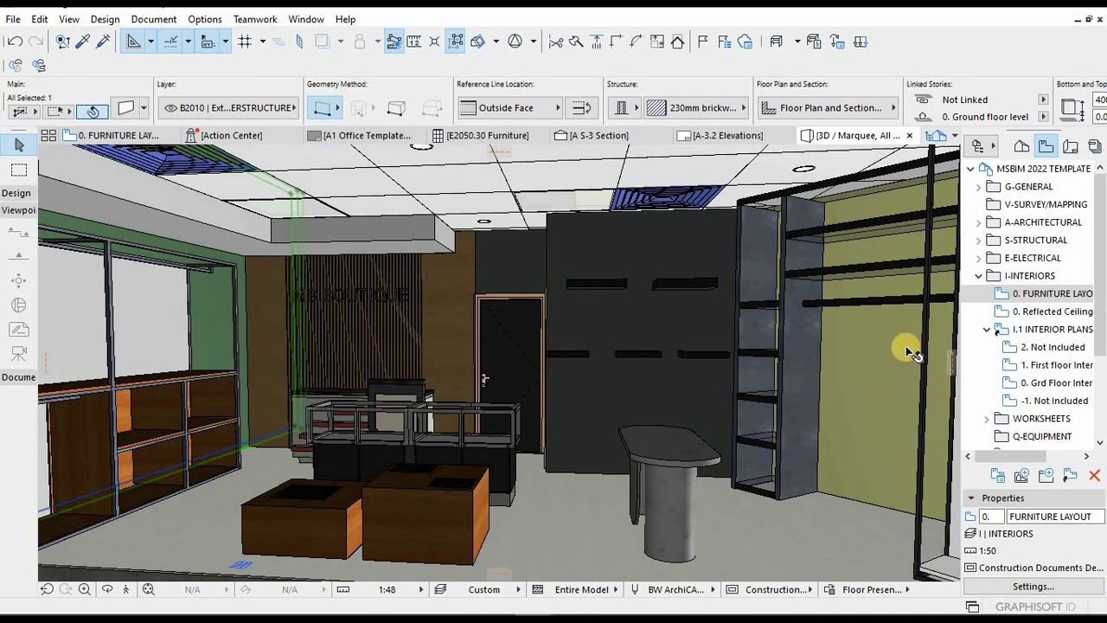
mouse_move(905, 364)
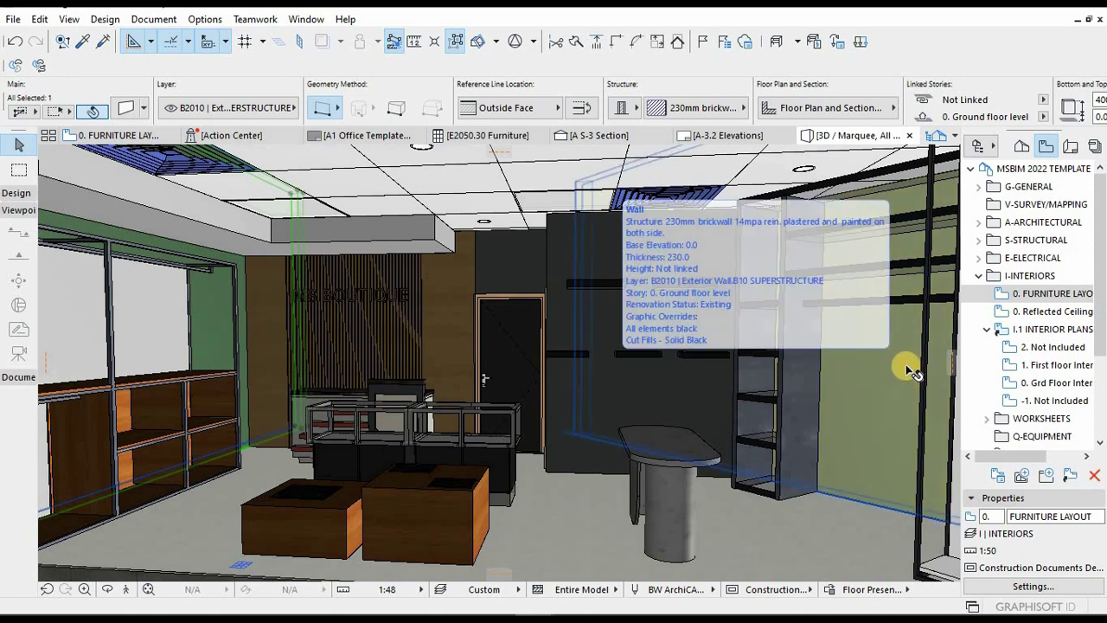
mouse_move(767, 375)
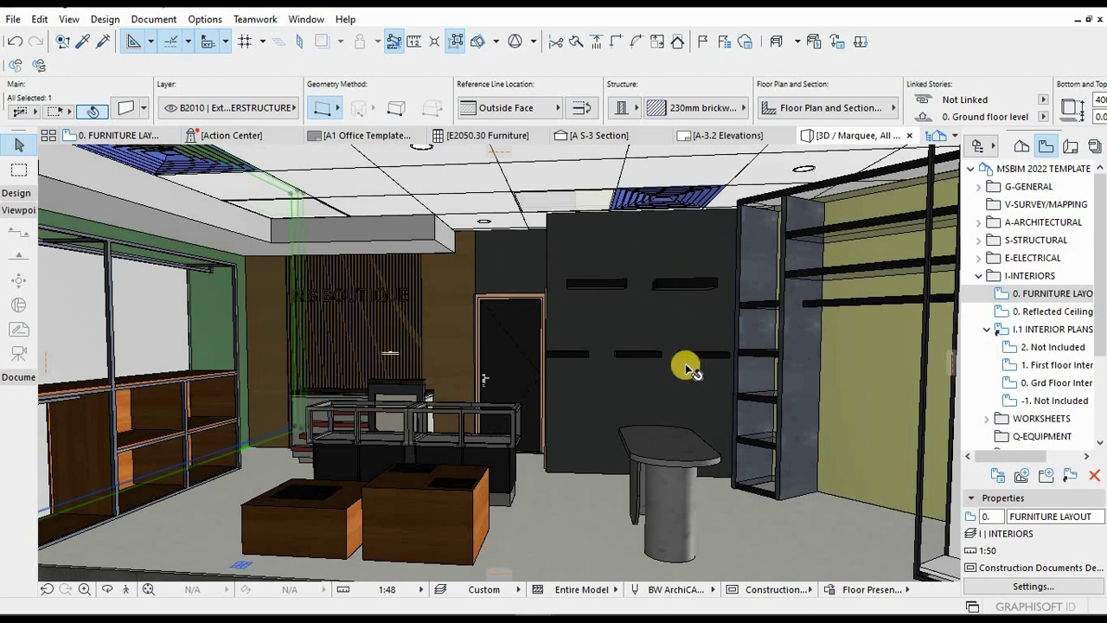
shift+middle_drag(521, 363, 288, 363)
double_click(283, 356)
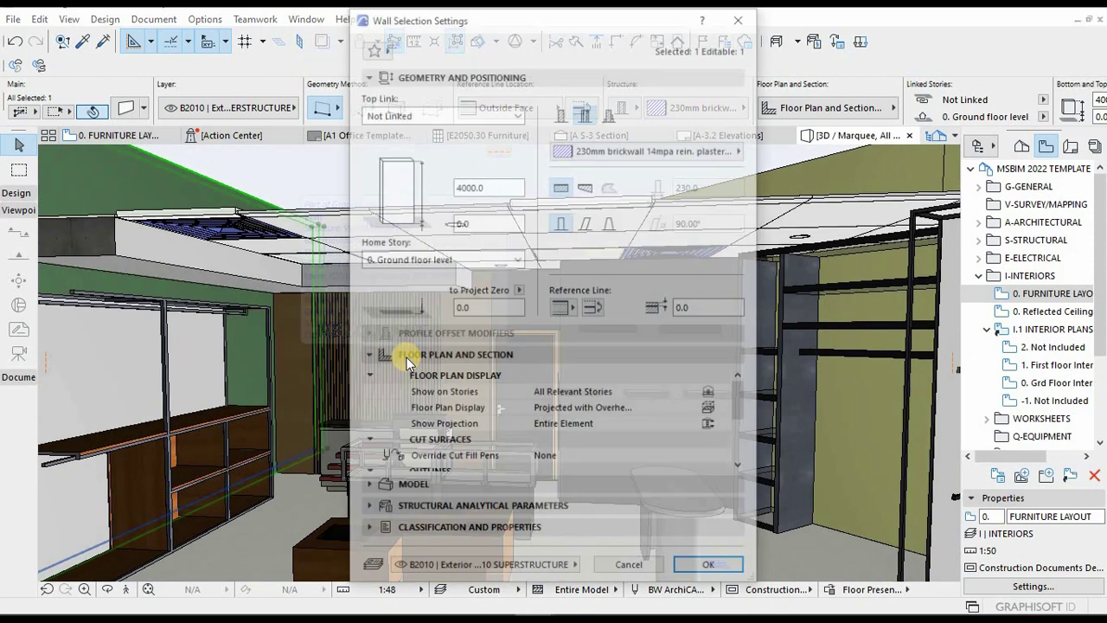
click(387, 487)
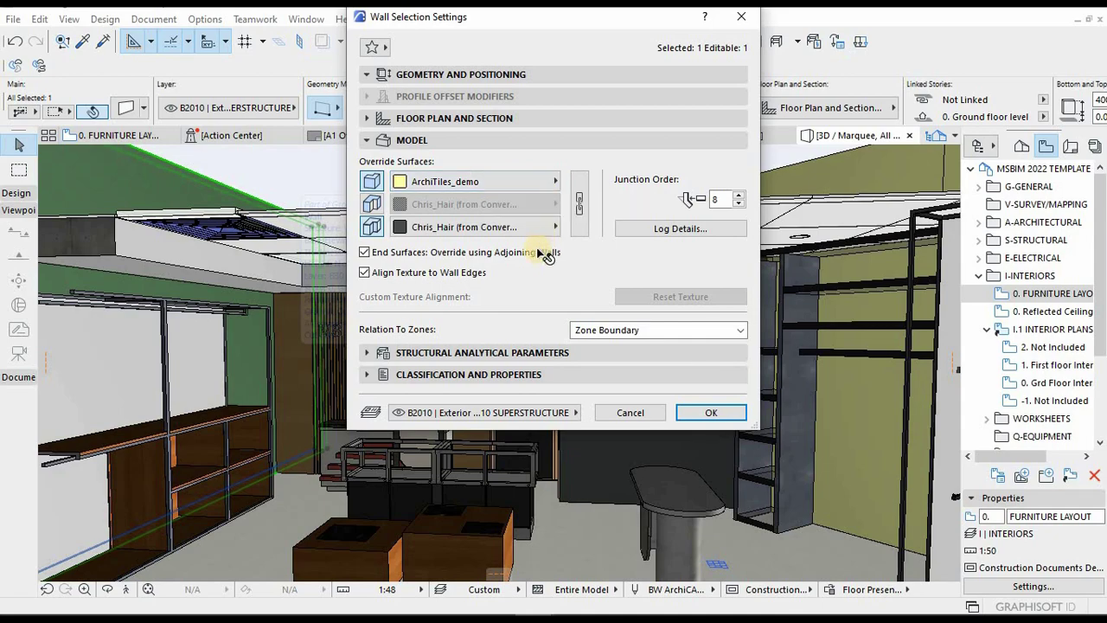
key(Return)
scroll(662, 312, down, 6)
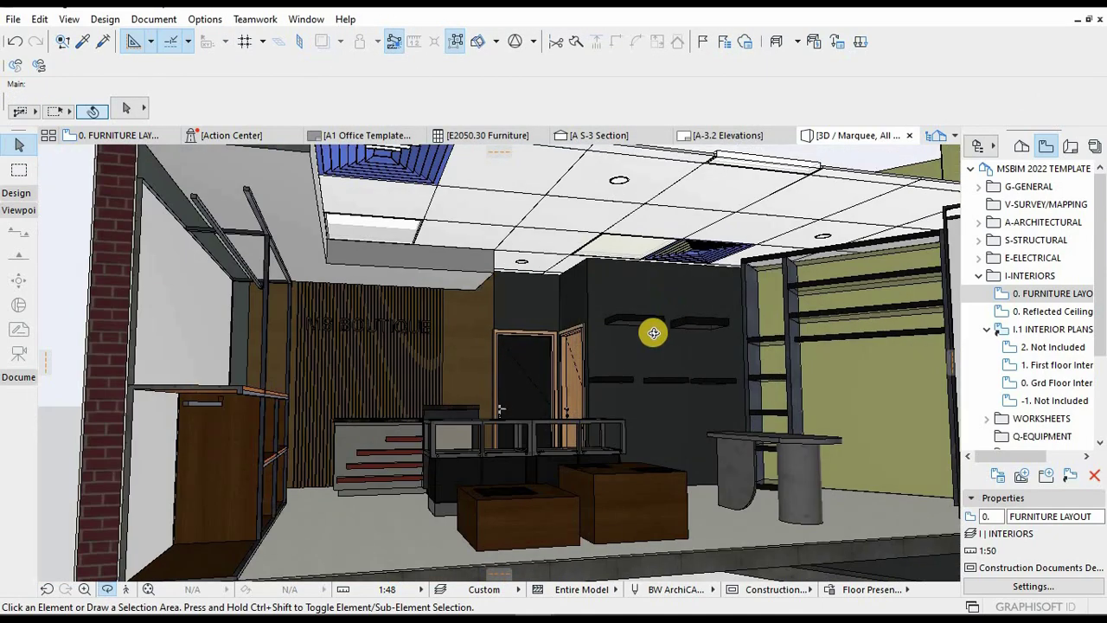
- Override the outside surface of the yellow exterior wall behind the tall display shelving with Chris_Hair (from Converted Object)
shift+middle_drag(657, 323, 707, 302)
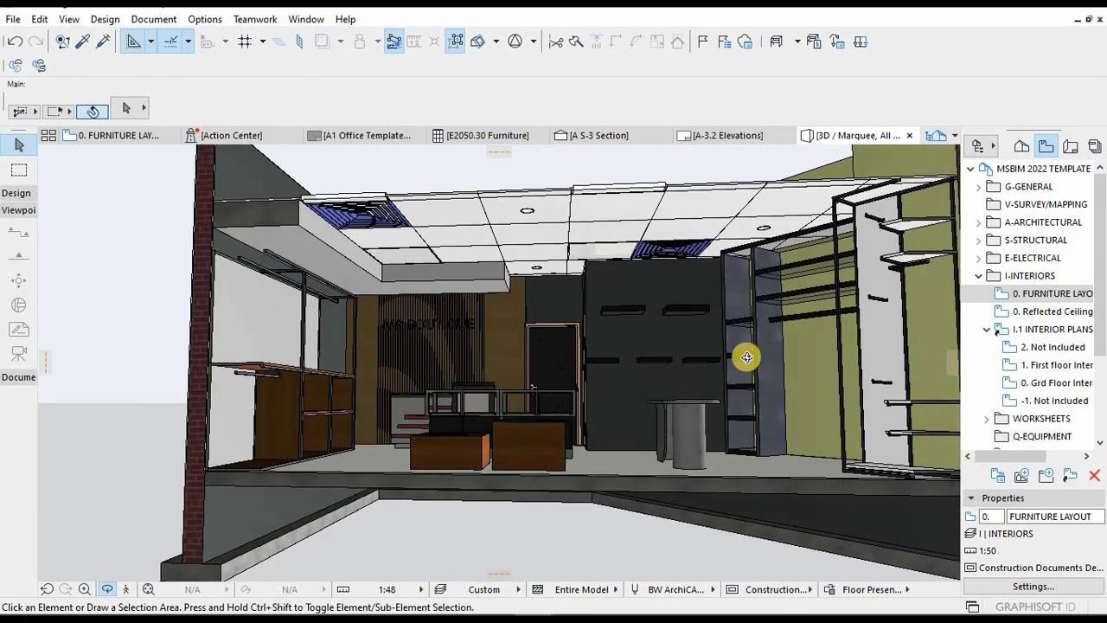
click(807, 355)
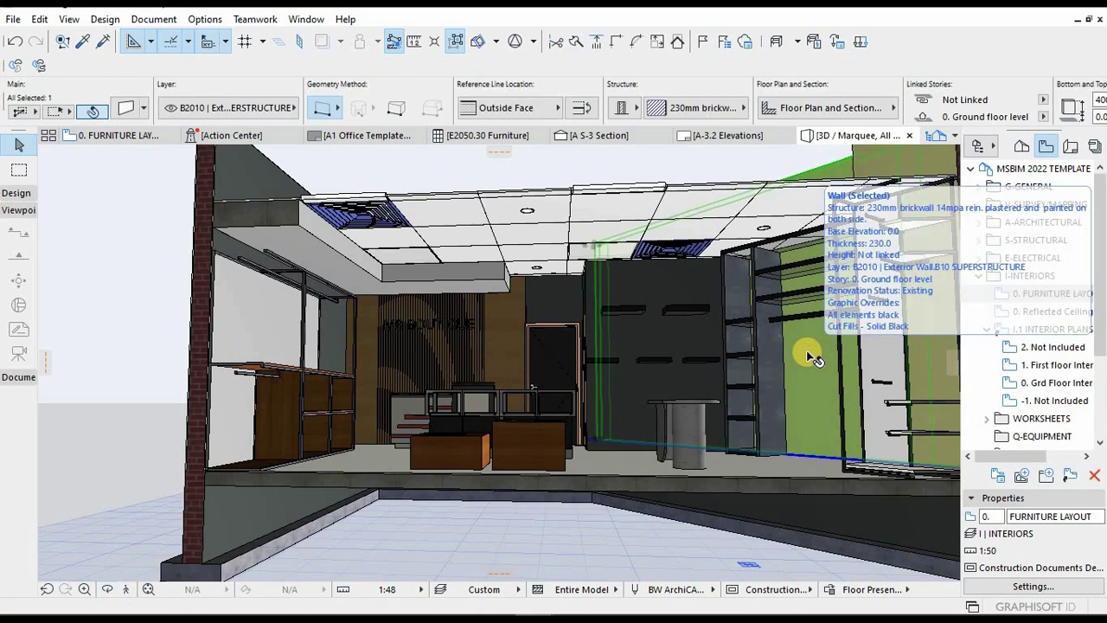
key(ctrl+t)
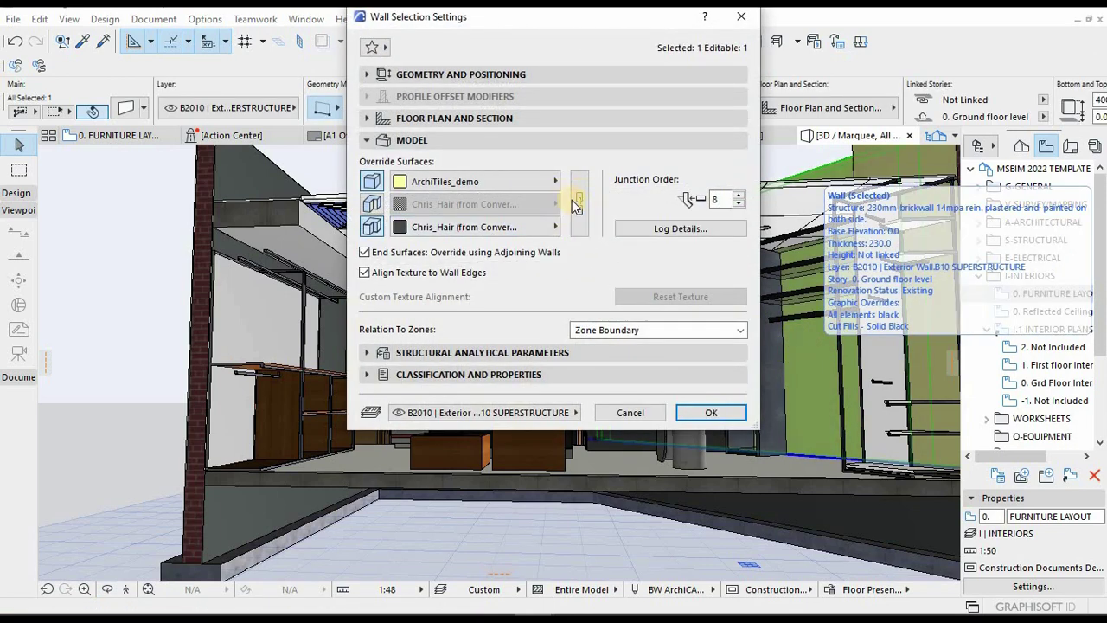
click(489, 227)
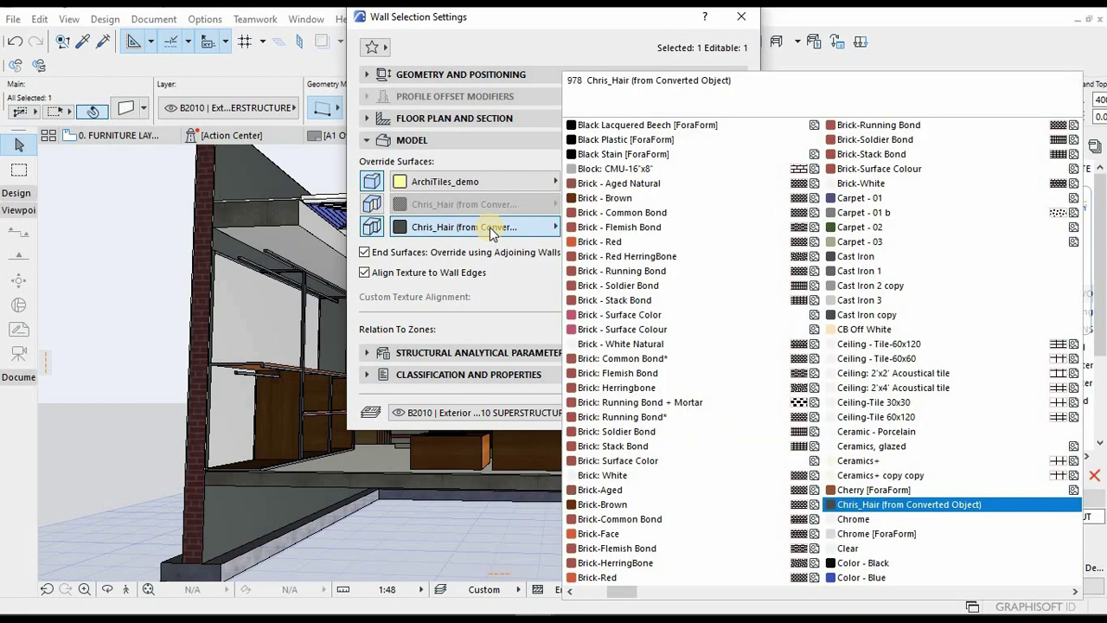
click(500, 184)
click(500, 183)
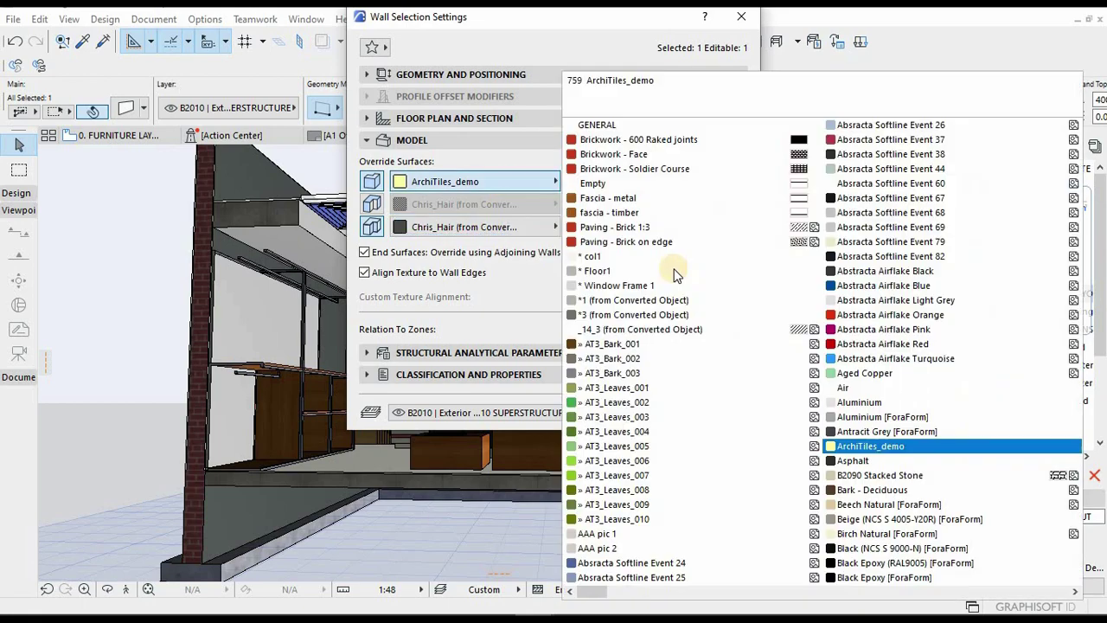
scroll(778, 380, down, 2)
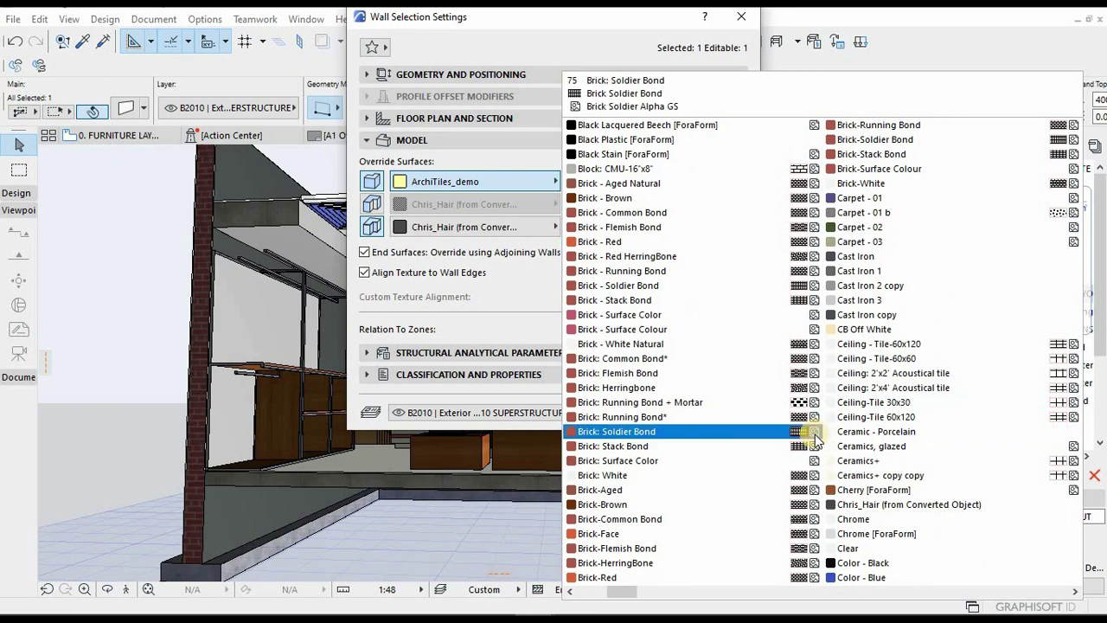
click(900, 506)
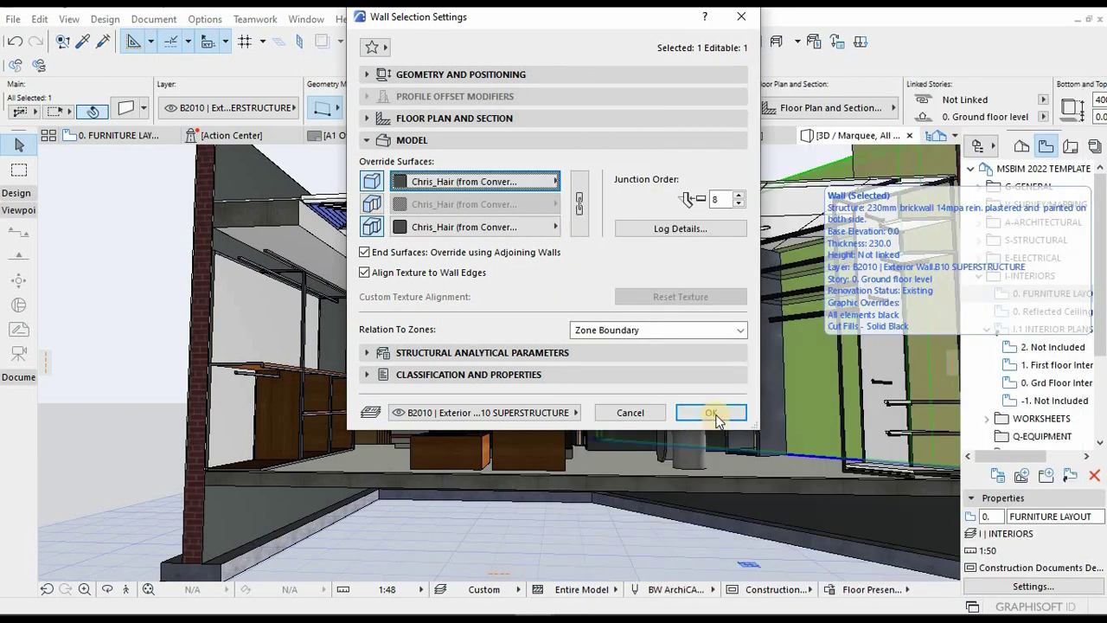
click(710, 413)
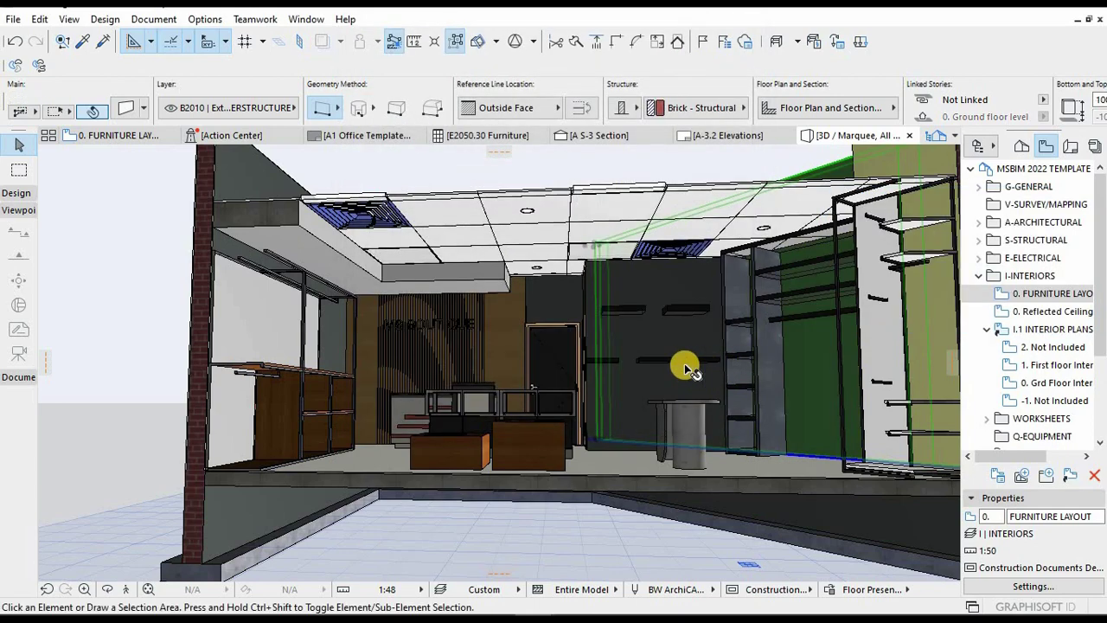
key(Escape)
- Review the surface overrides of the dark interior wall that carries the floating shelves
scroll(695, 375, up, 6)
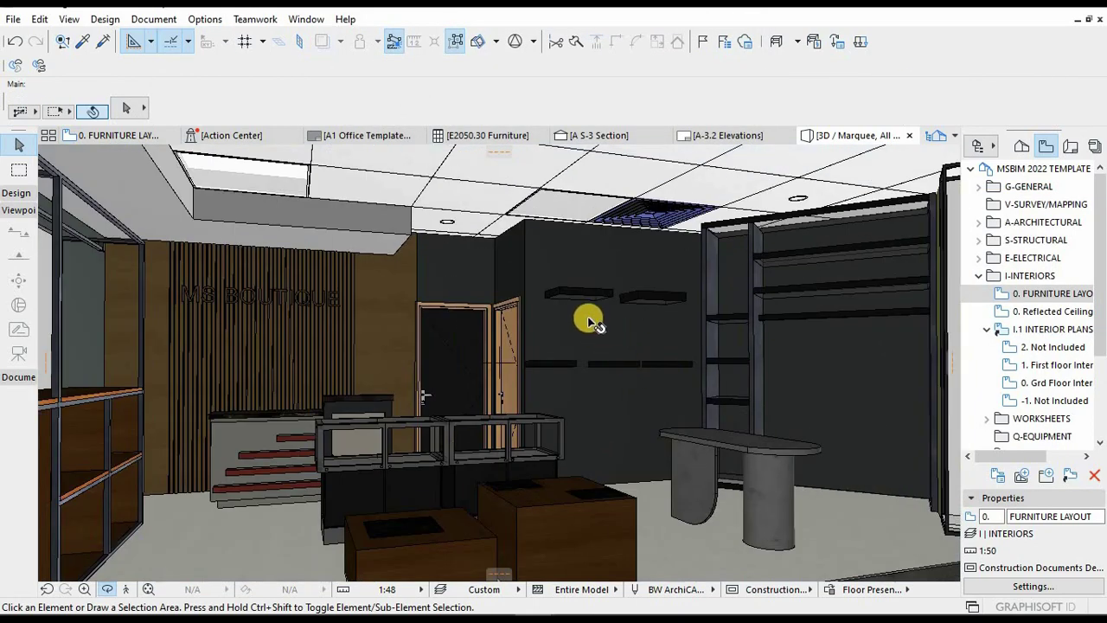
click(591, 312)
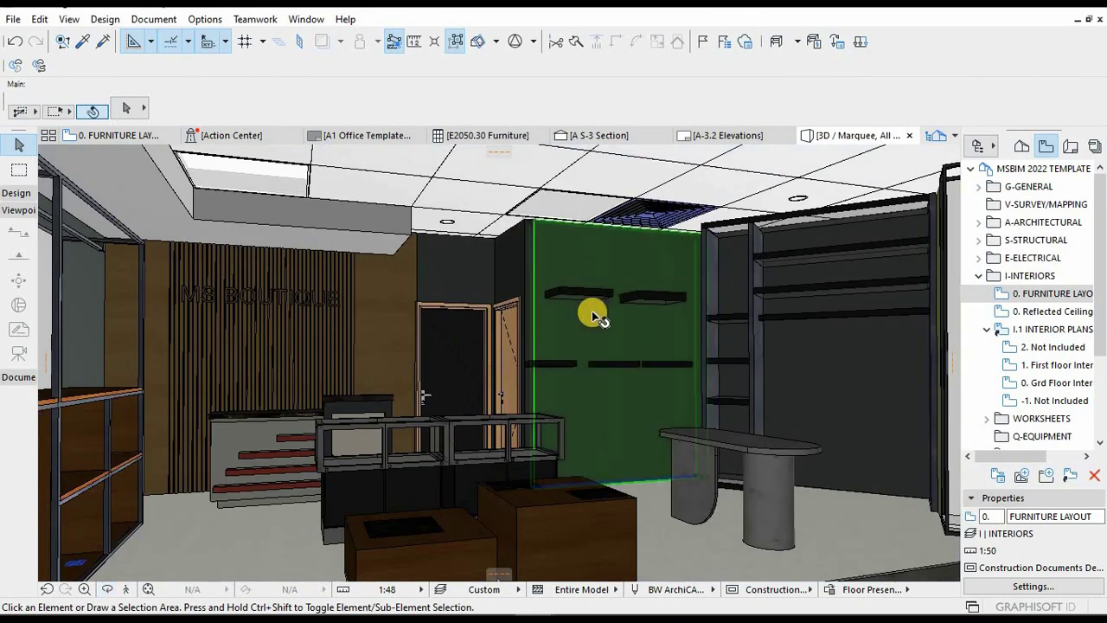
double_click(595, 314)
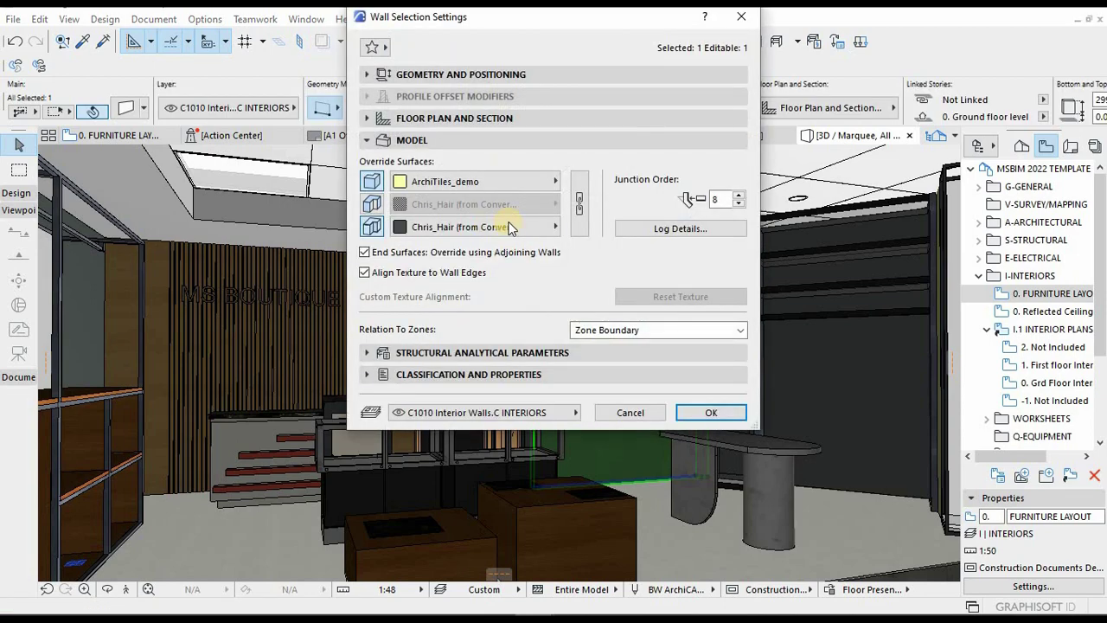
key(Escape)
key(Escape)
- Override the outside surface of the exterior wall behind the tall display shelving with Kling RAL 9007 JET BALCK
shift+middle_drag(618, 302, 637, 346)
click(763, 346)
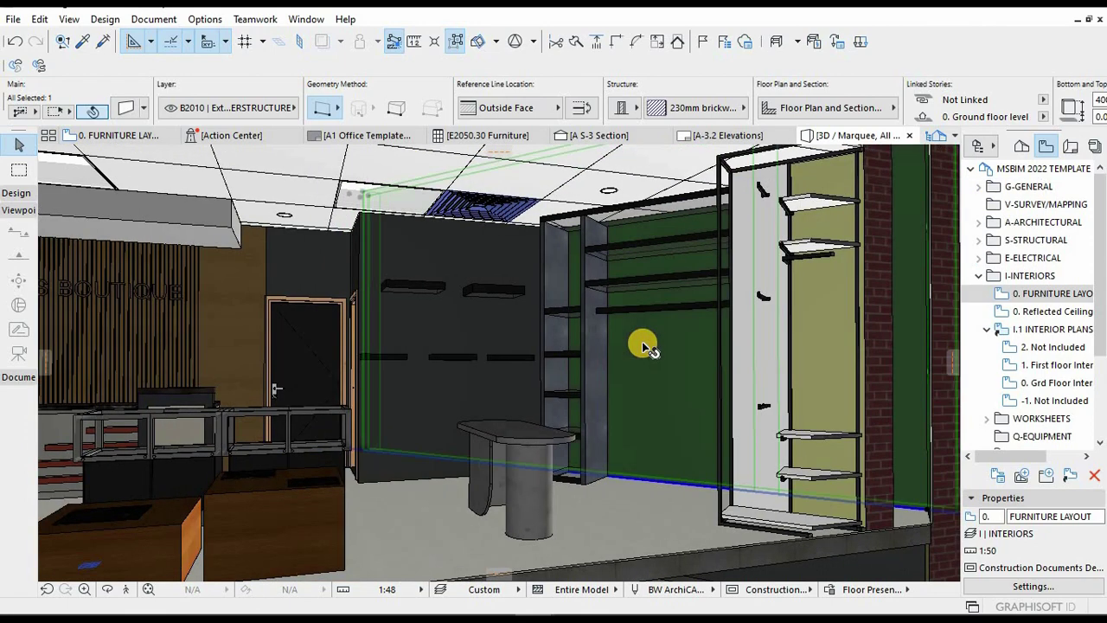
double_click(637, 346)
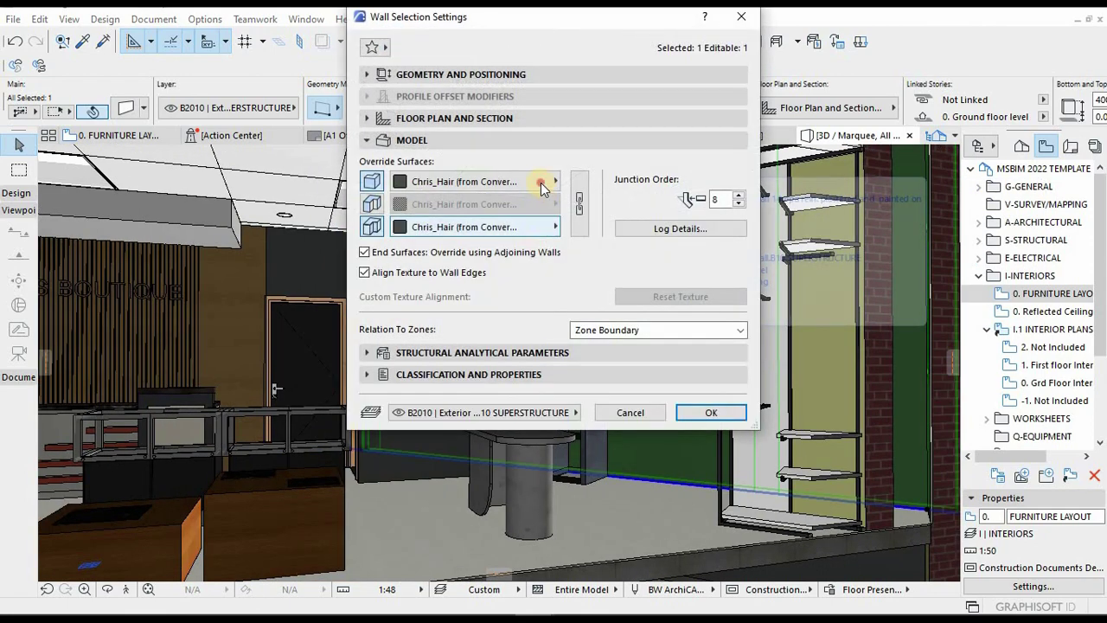
click(540, 183)
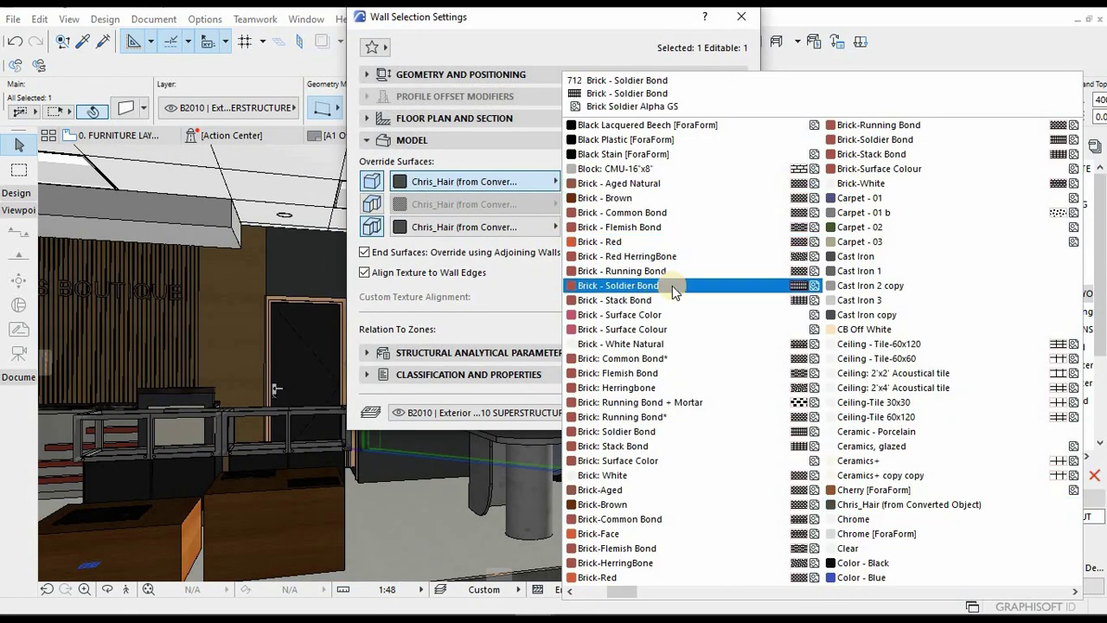
scroll(778, 334, down, 15)
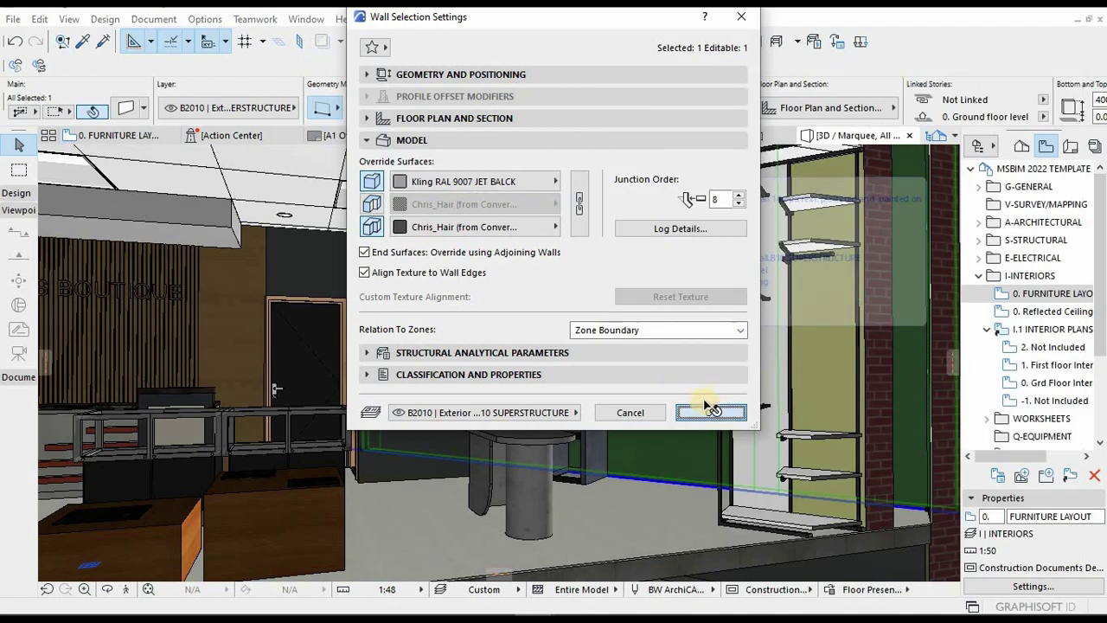
click(712, 408)
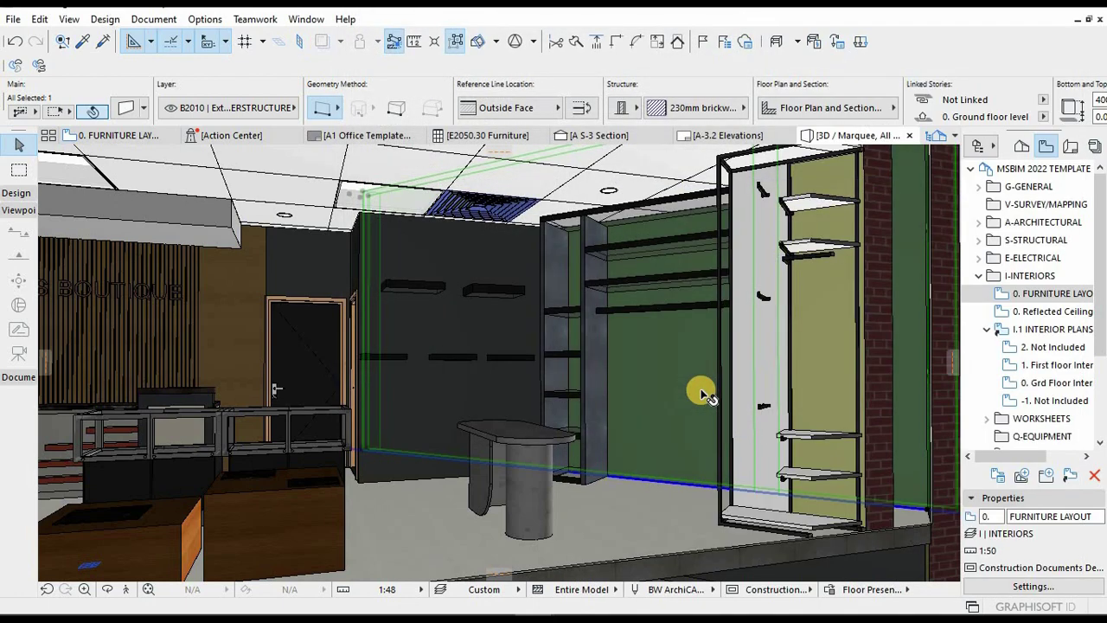
key(Escape)
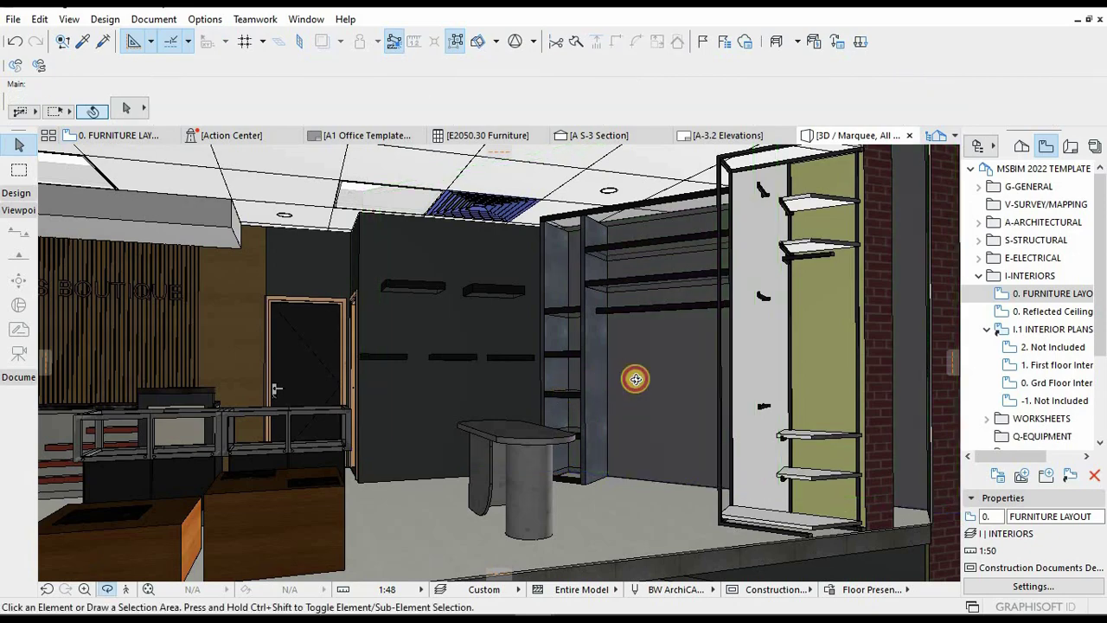
- Override the outside surface of the exterior wall behind the tall display shelving with Kling RAL 9018 TRAFFIC WHITE
shift+middle_drag(704, 378, 511, 386)
click(511, 388)
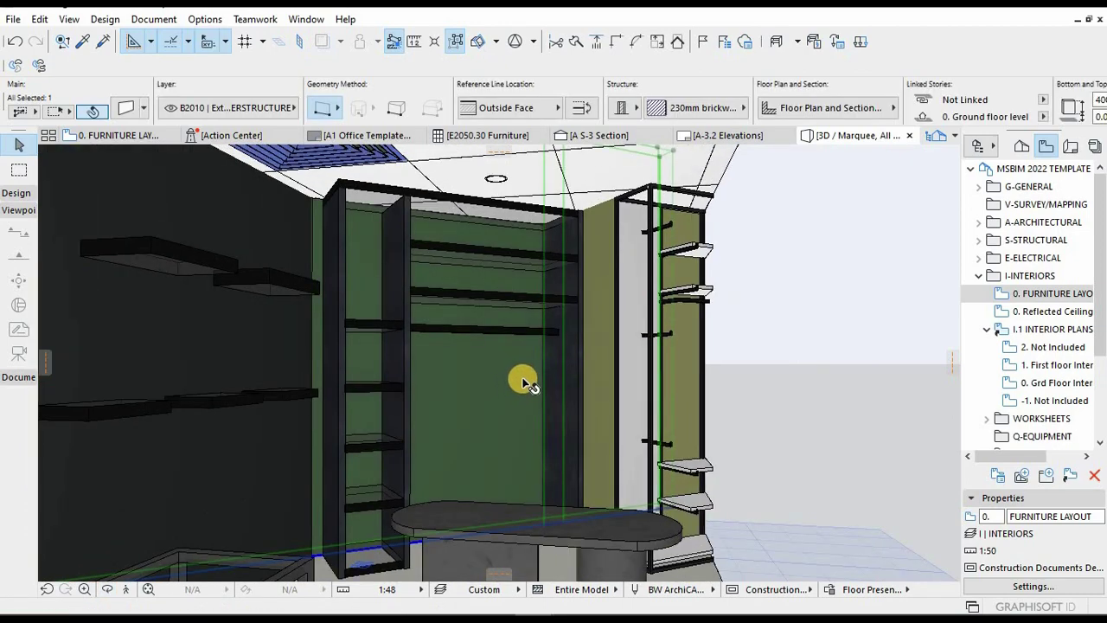
double_click(637, 337)
click(525, 185)
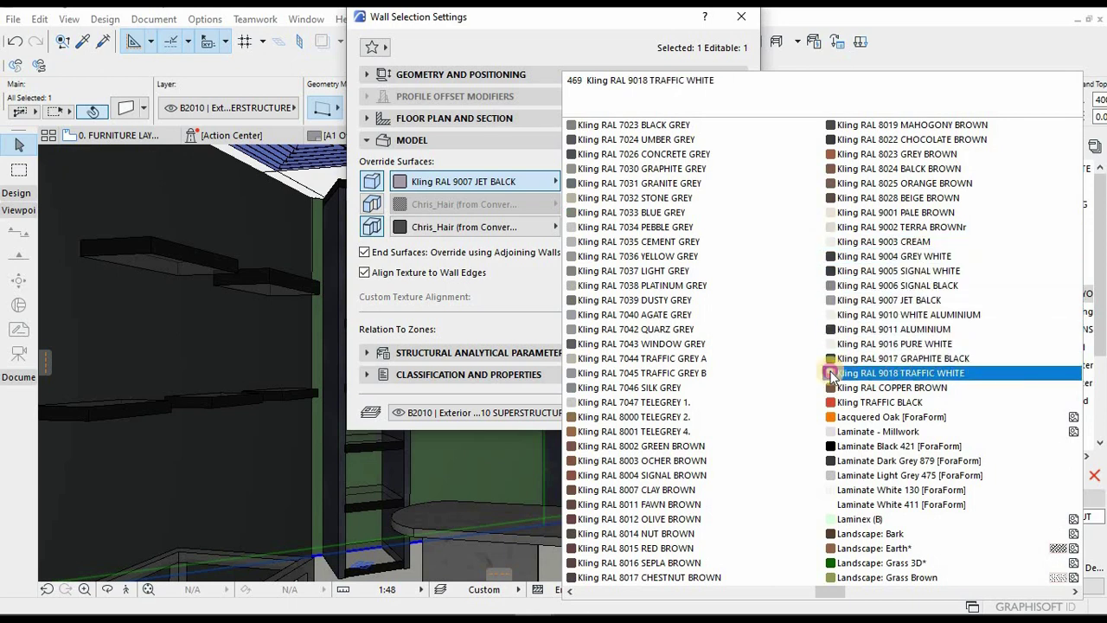
click(888, 373)
click(697, 410)
key(Escape)
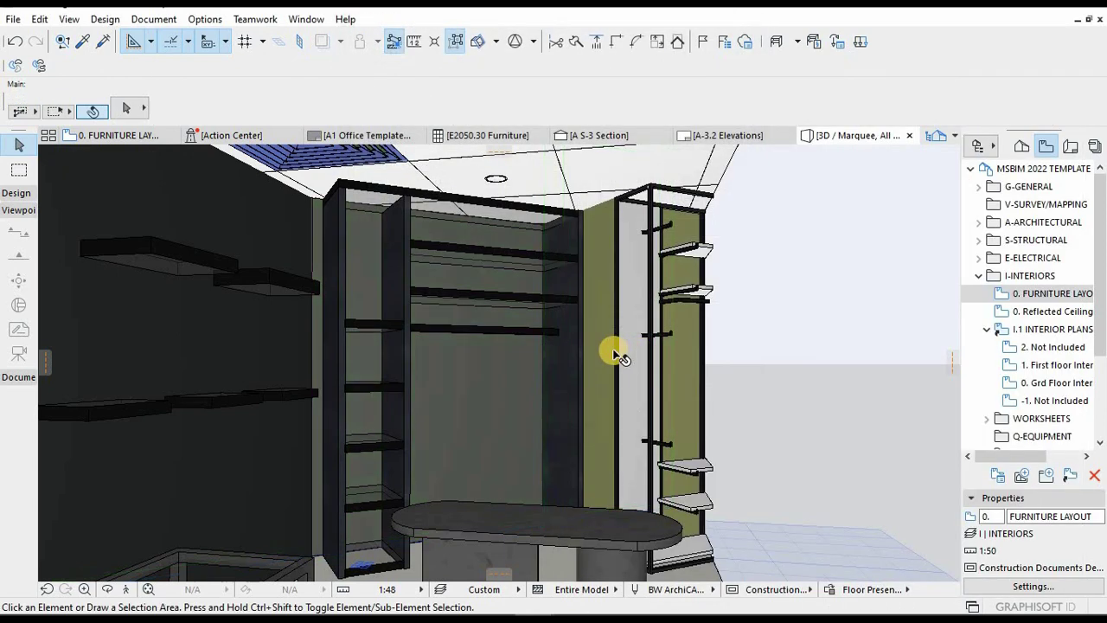
- Override the outside surface of the two yellow brick walls beside the tall display shelving with Kling RAL 9018 TRAFFIC WHITE
click(684, 366)
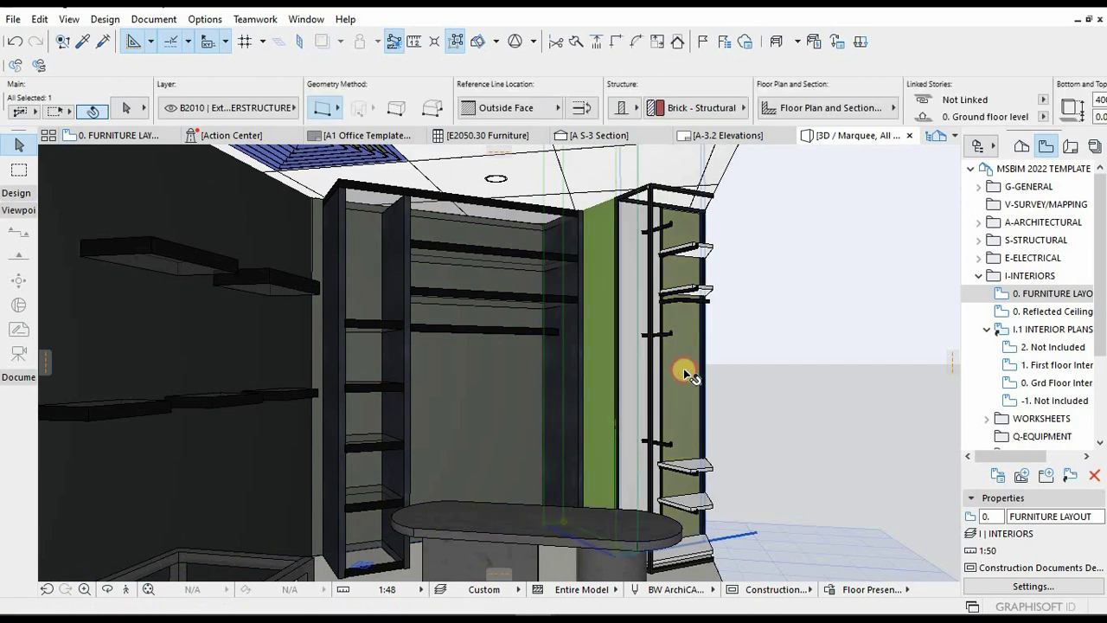
double_click(576, 290)
click(536, 181)
scroll(803, 321, down, 5)
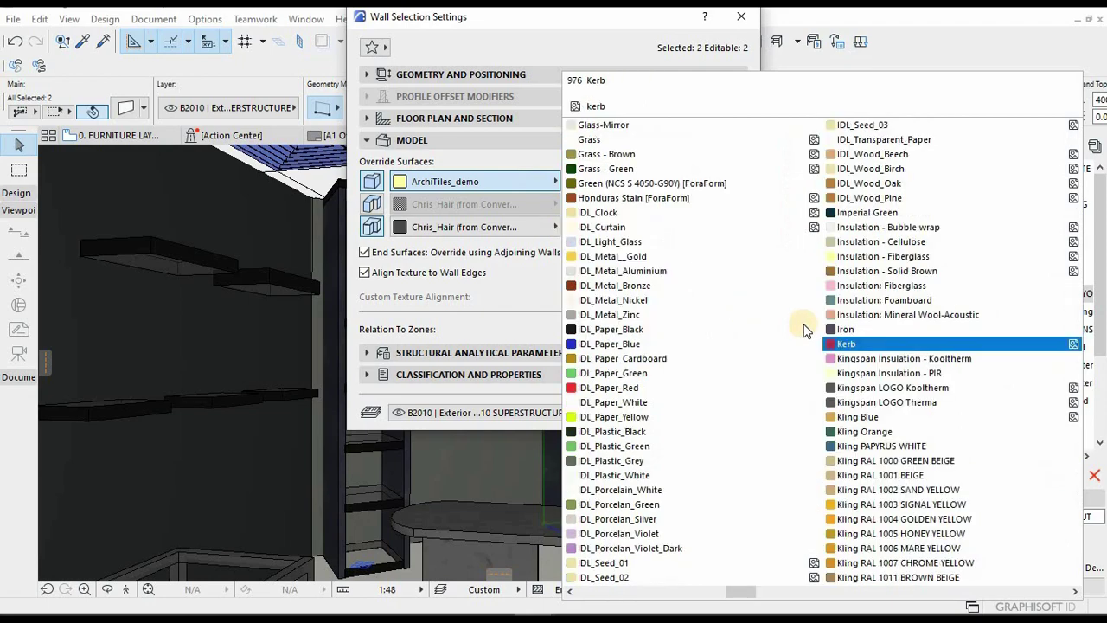
scroll(869, 351, down, 3)
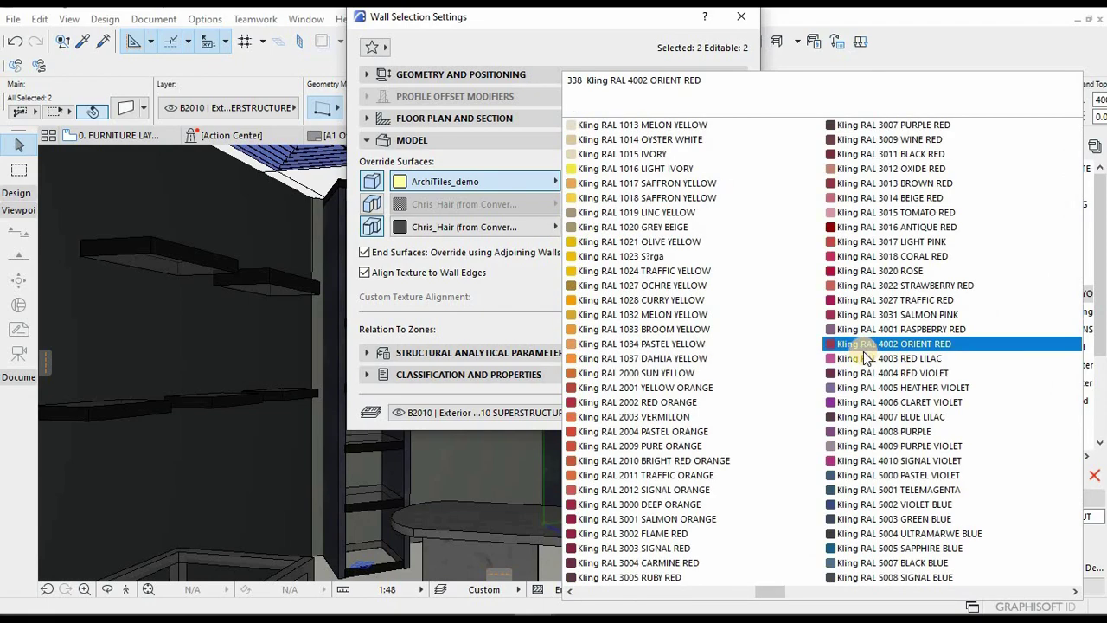
scroll(863, 351, down, 5)
scroll(869, 358, down, 4)
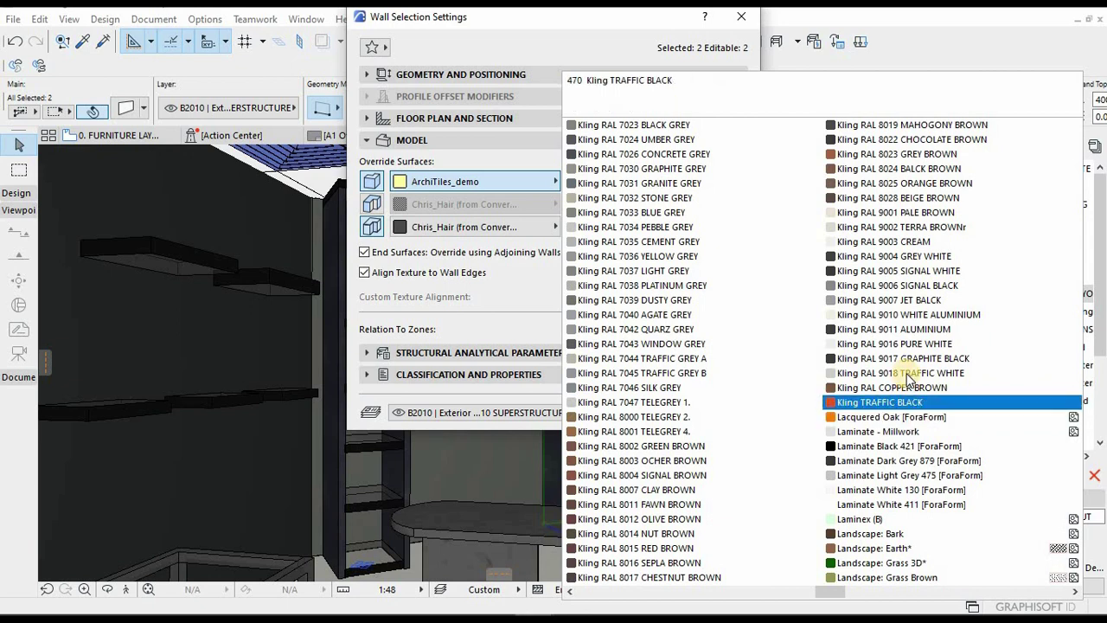
click(913, 373)
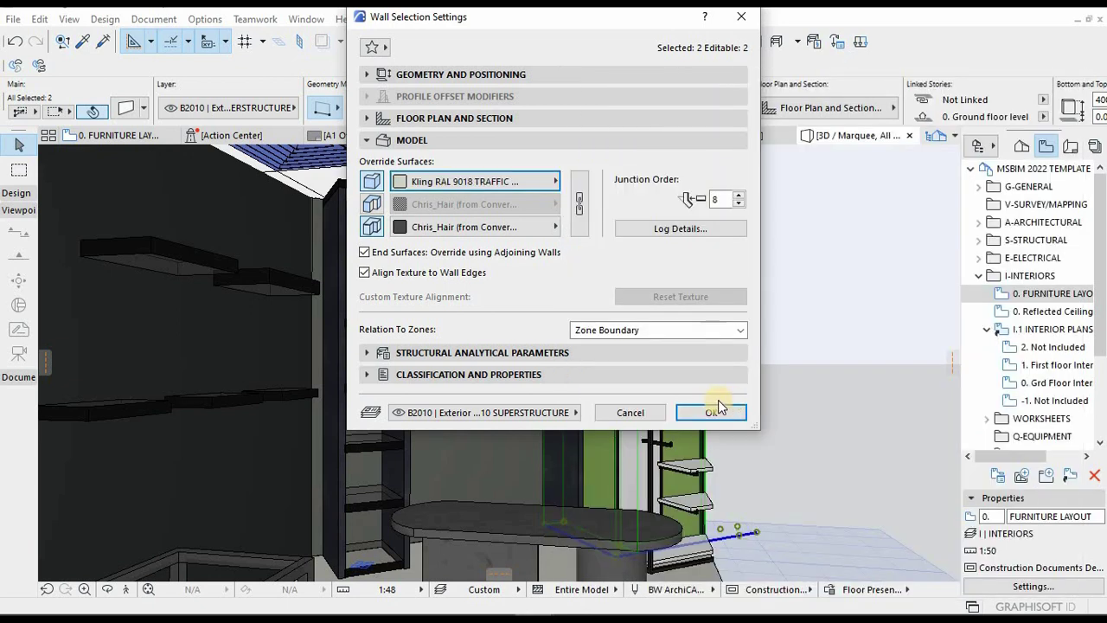
click(709, 412)
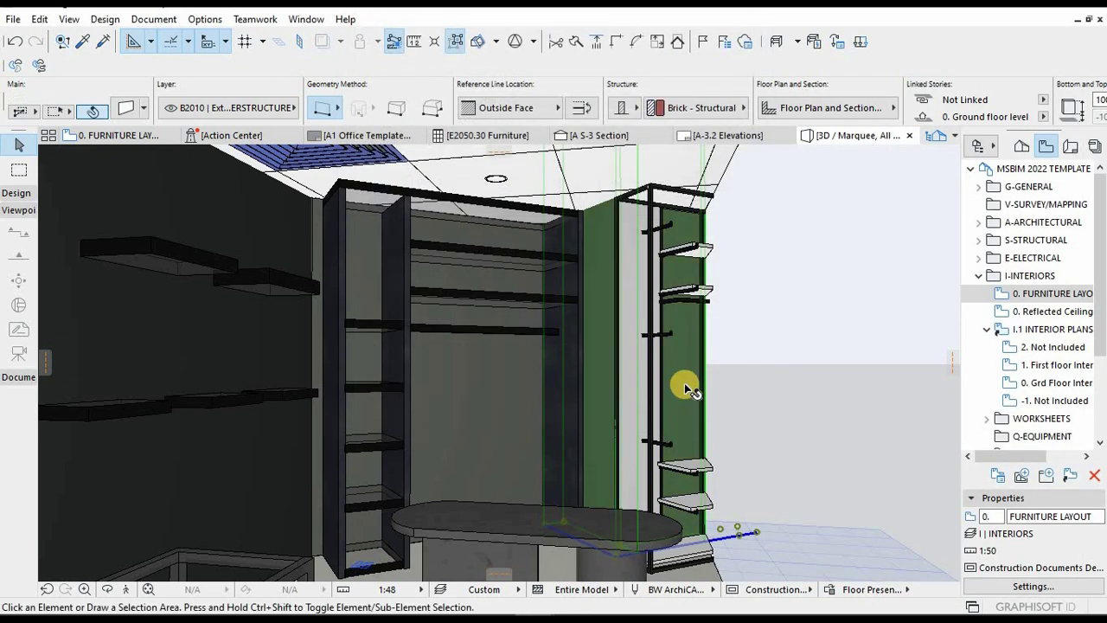
shift+middle_drag(539, 371, 559, 342)
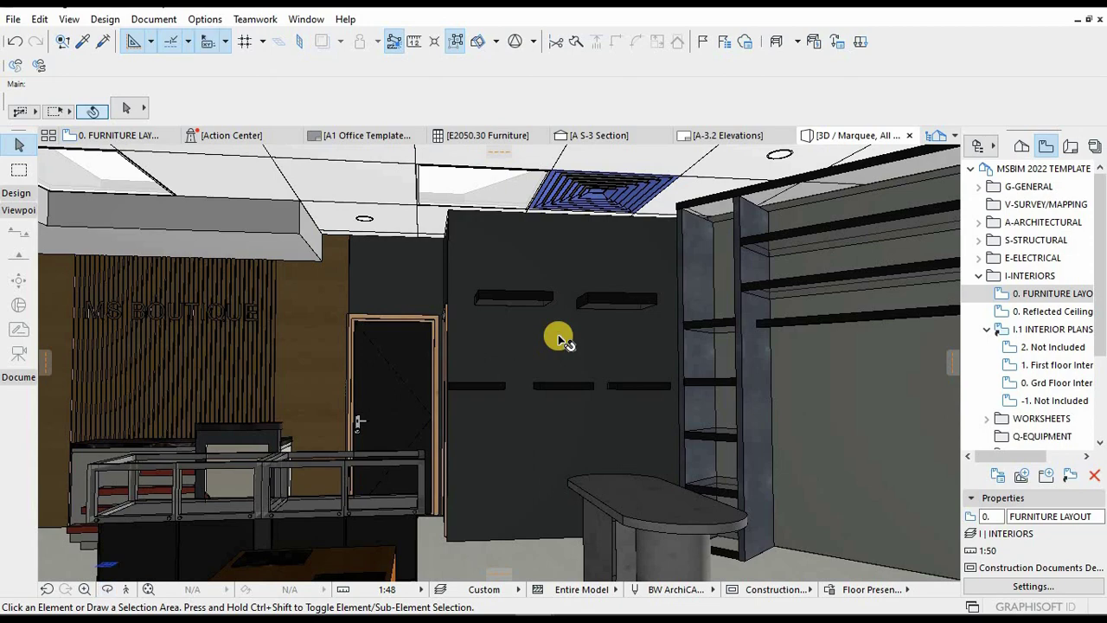
click(437, 292)
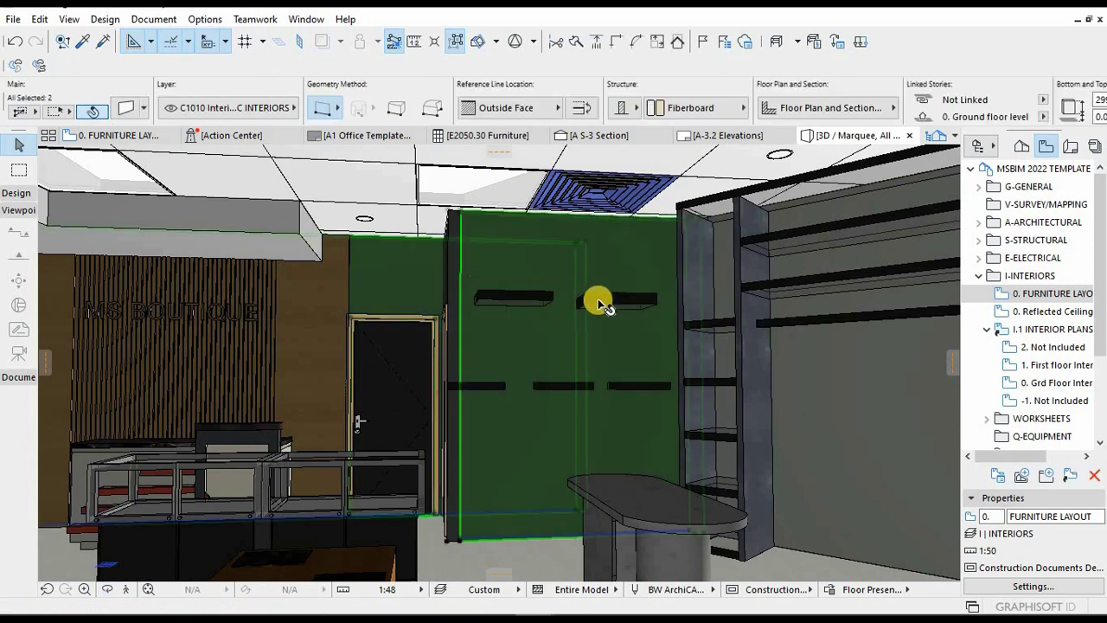
key(Escape)
- Override the inside surface of the exterior side wall behind the wooden shelving and hanging rails with Kling RAL 9018 TRAFFIC WHITE
shift+middle_drag(510, 311, 439, 312)
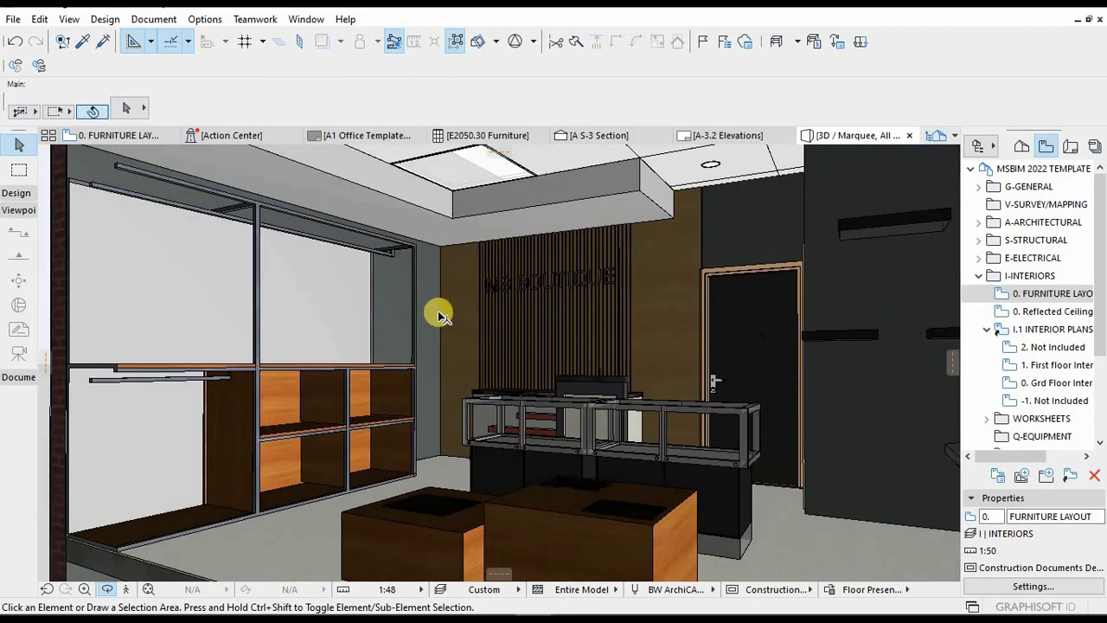
click(429, 311)
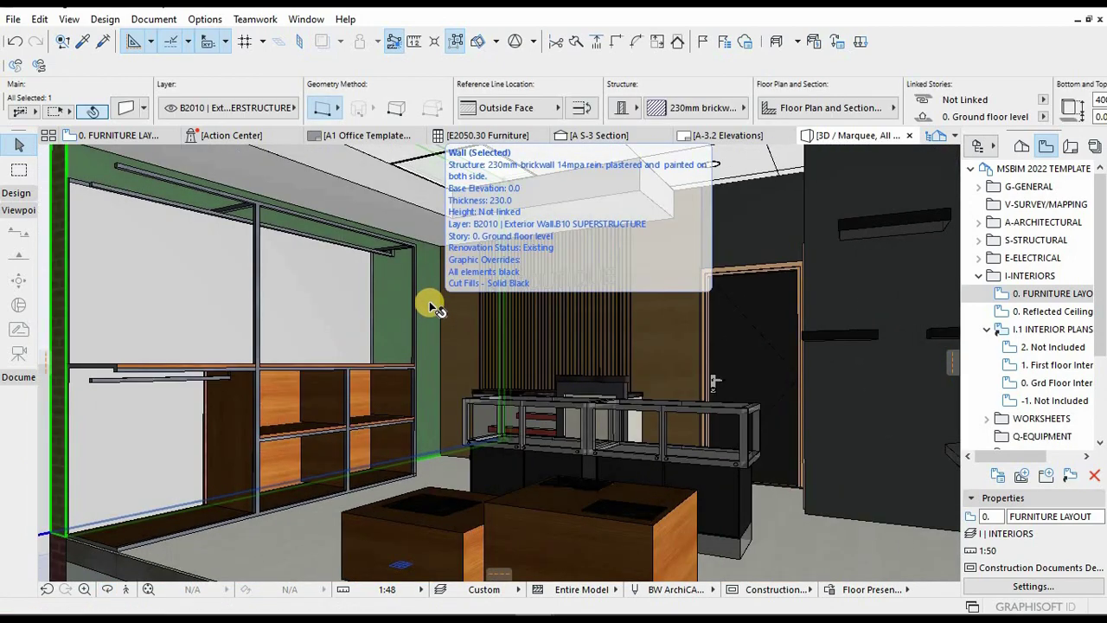
double_click(456, 296)
click(497, 227)
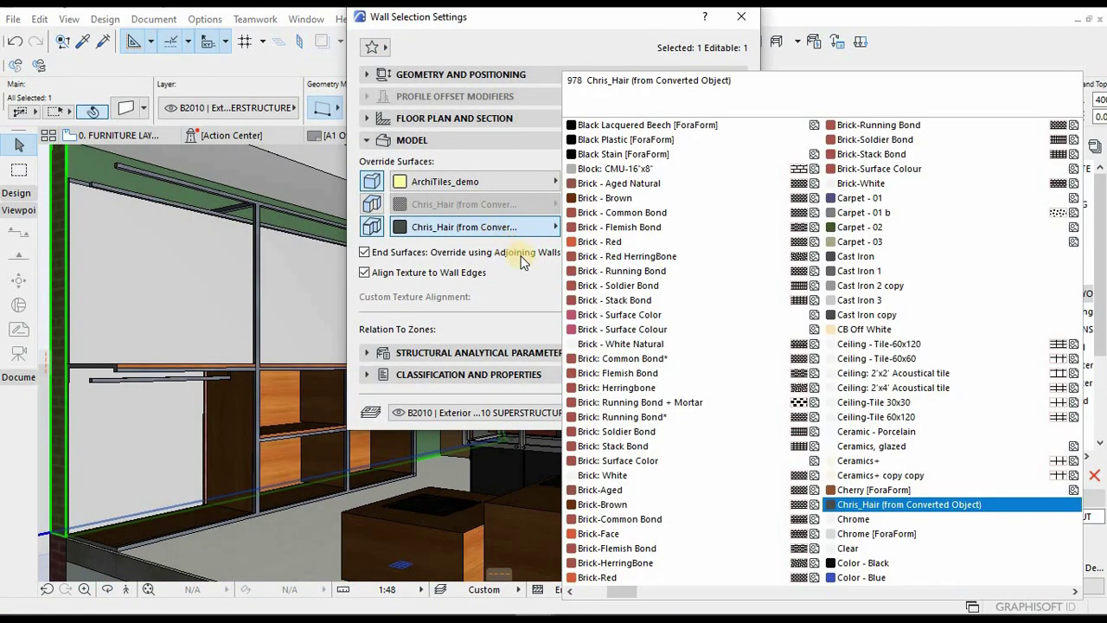
scroll(575, 279, down, 10)
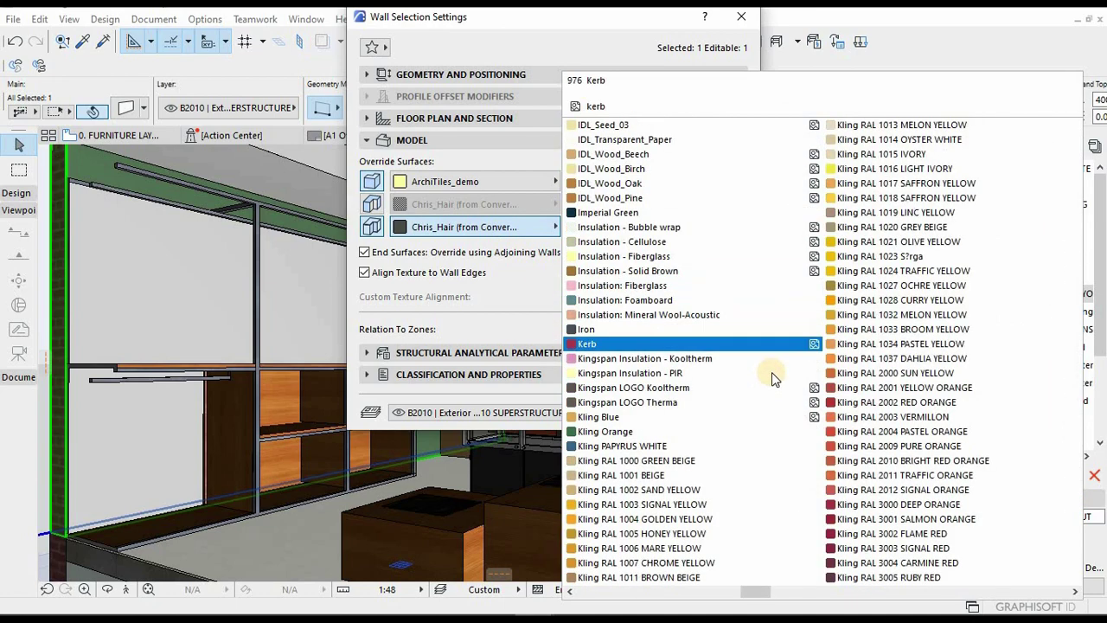
scroll(794, 379, down, 2)
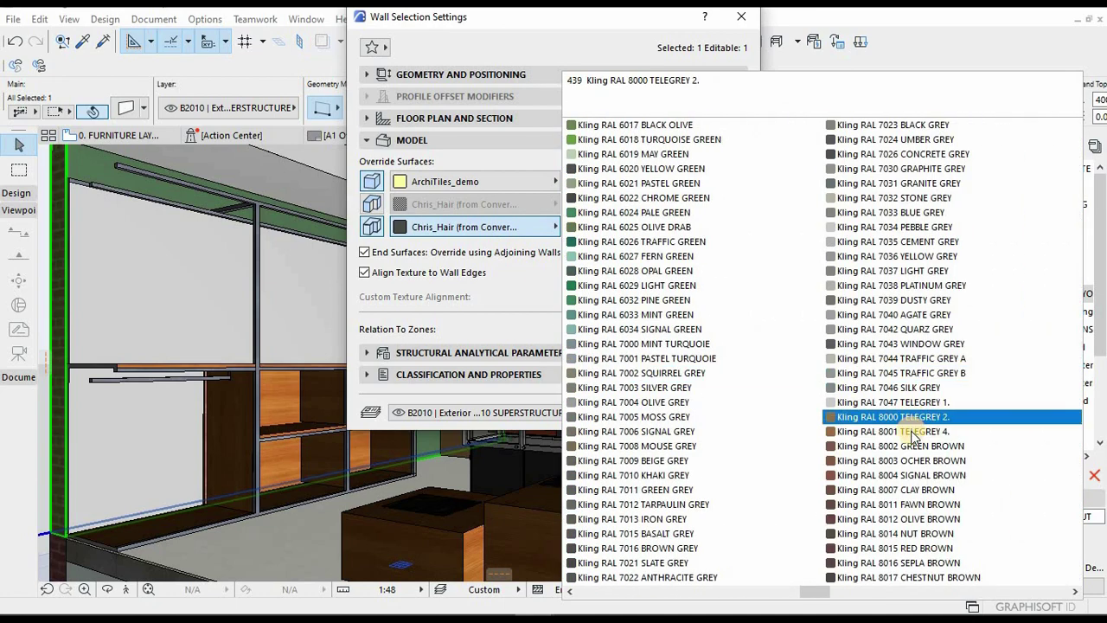
scroll(844, 422, down, 2)
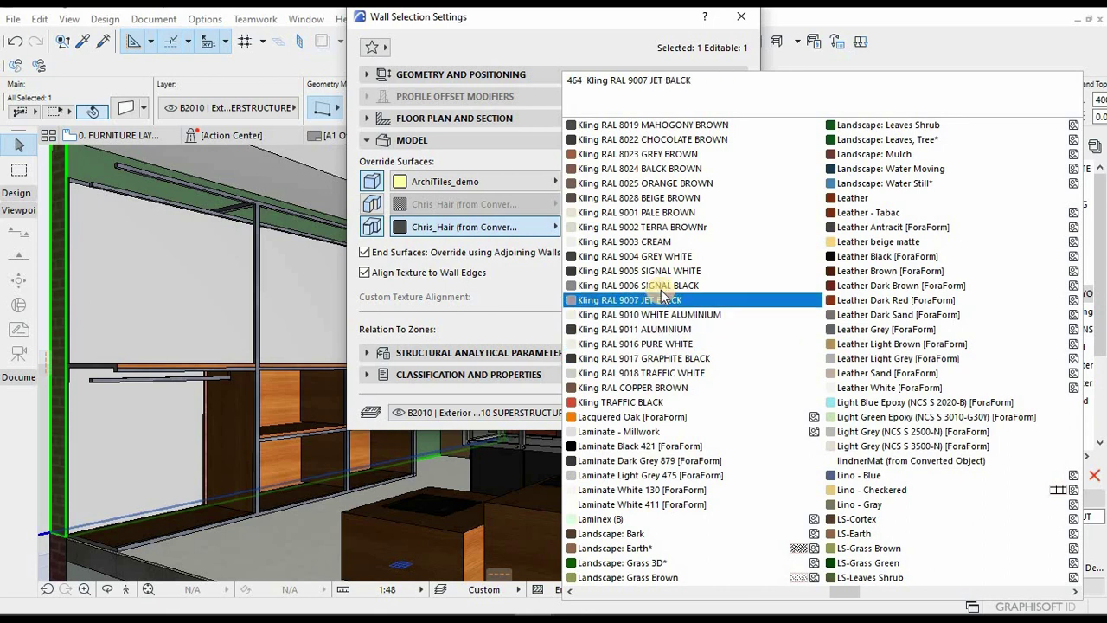
click(659, 373)
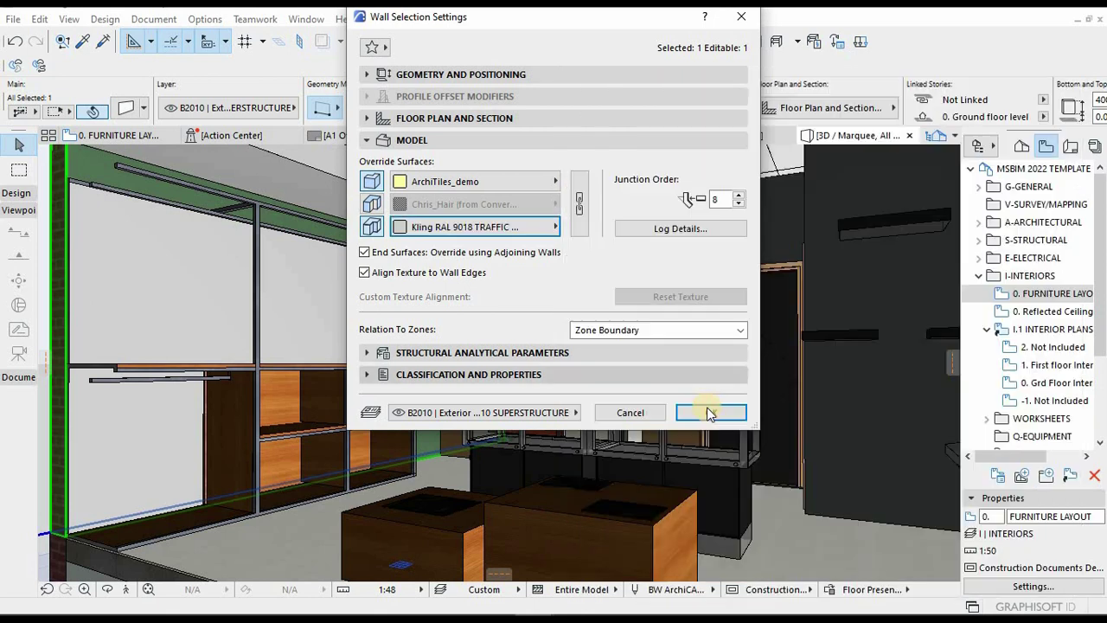
click(710, 413)
key(Escape)
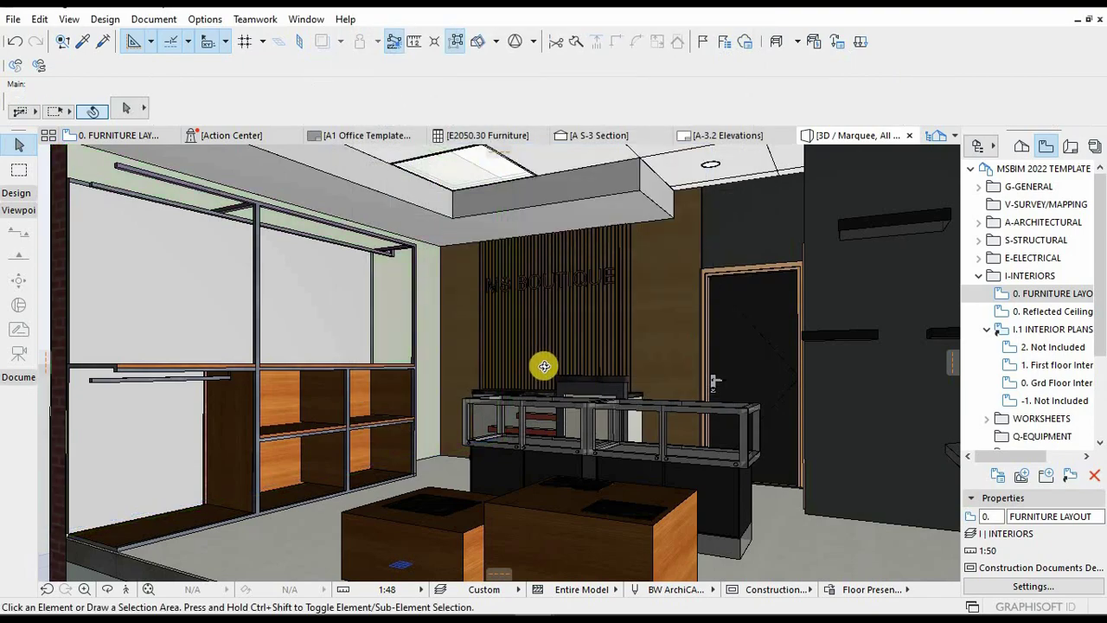
- Review the furnished shop interior in 3D, from the floor and display counters out to the full view from the entrance side
shift+middle_drag(712, 348, 312, 455)
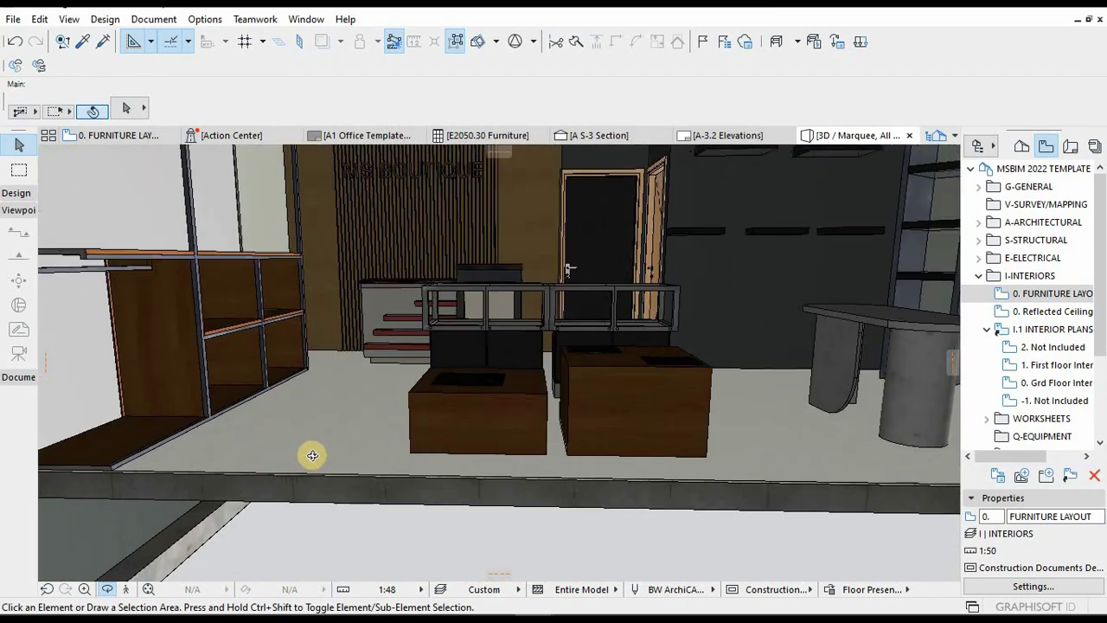
scroll(346, 430, up, 5)
scroll(459, 329, up, 2)
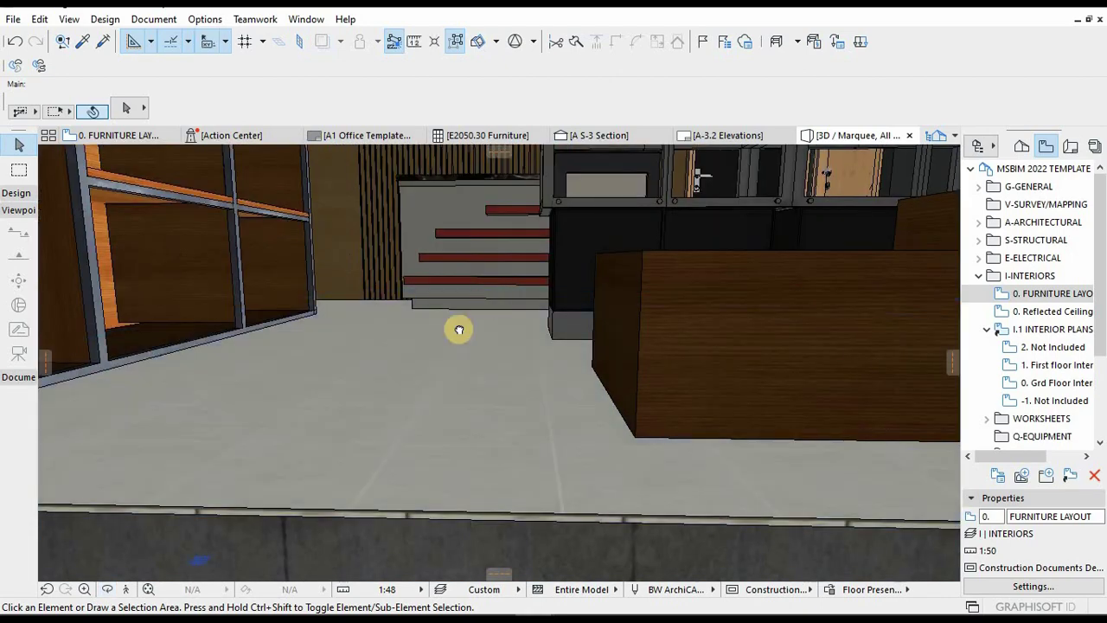
scroll(365, 387, down, 5)
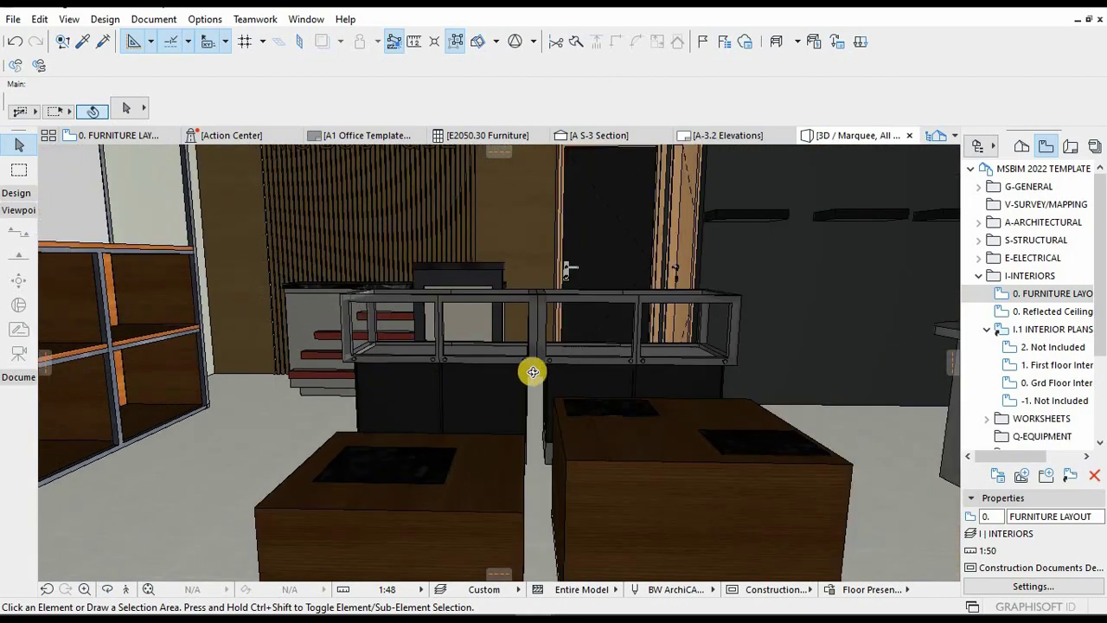
shift+middle_drag(536, 350, 573, 323)
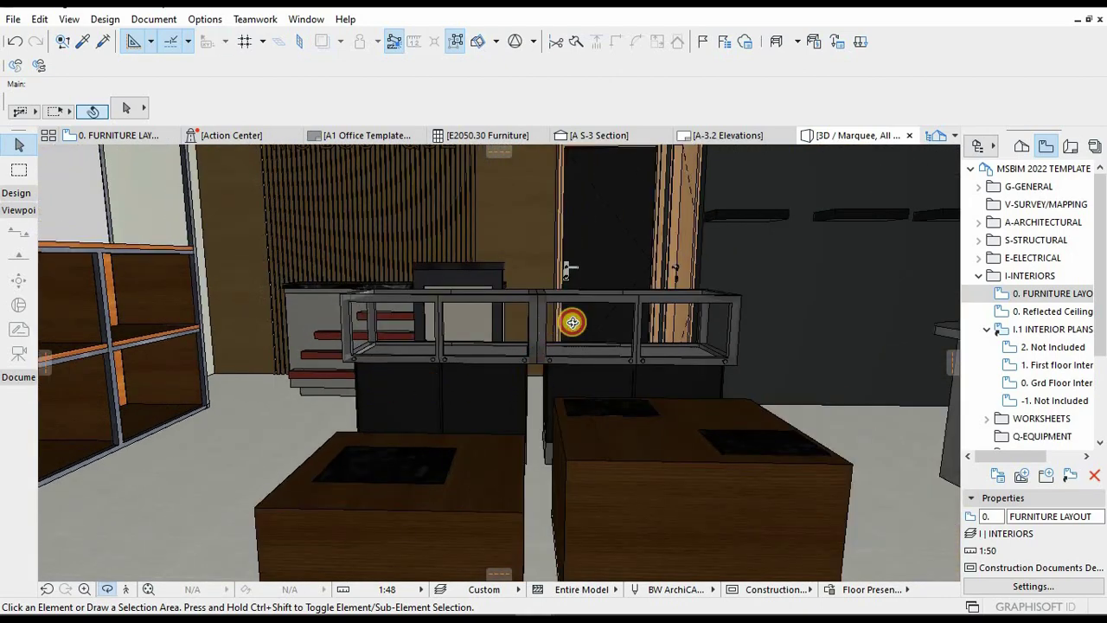
scroll(632, 286, down, 5)
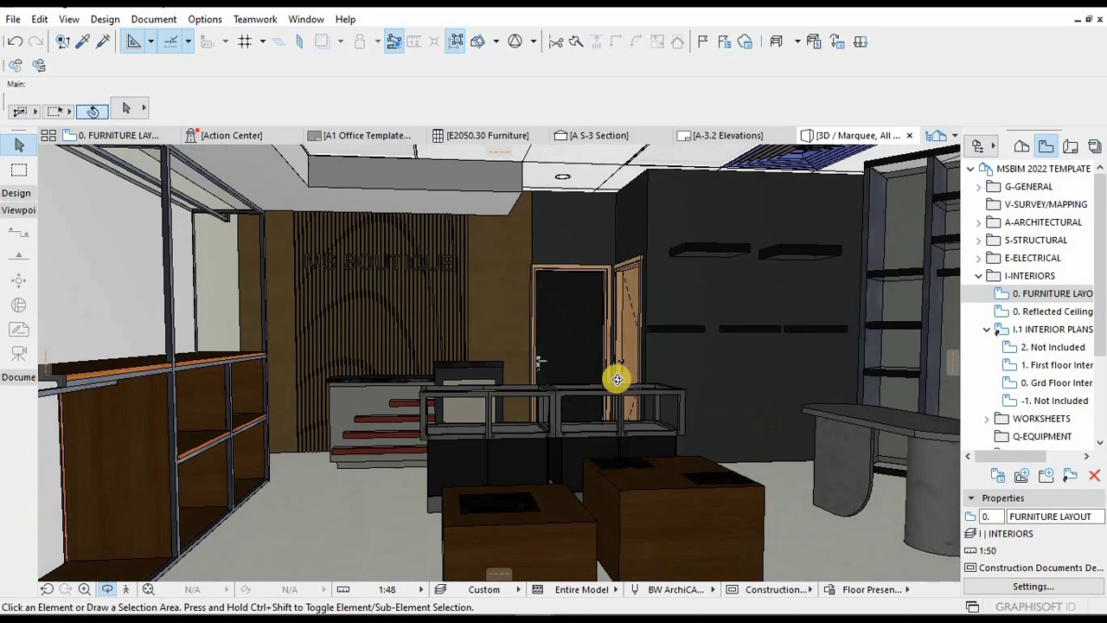
shift+middle_drag(617, 375, 577, 341)
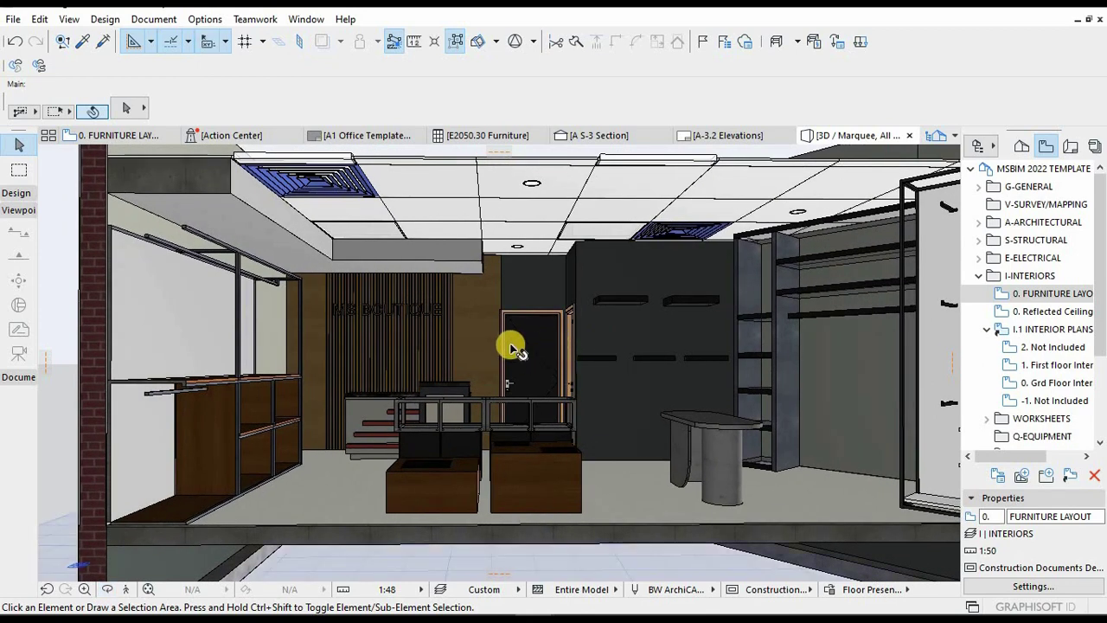
- Return to the furniture layout floor plan and show the hidden A-MARKERS.FLOOR PLAN layer for the Elevation tool
key(F2)
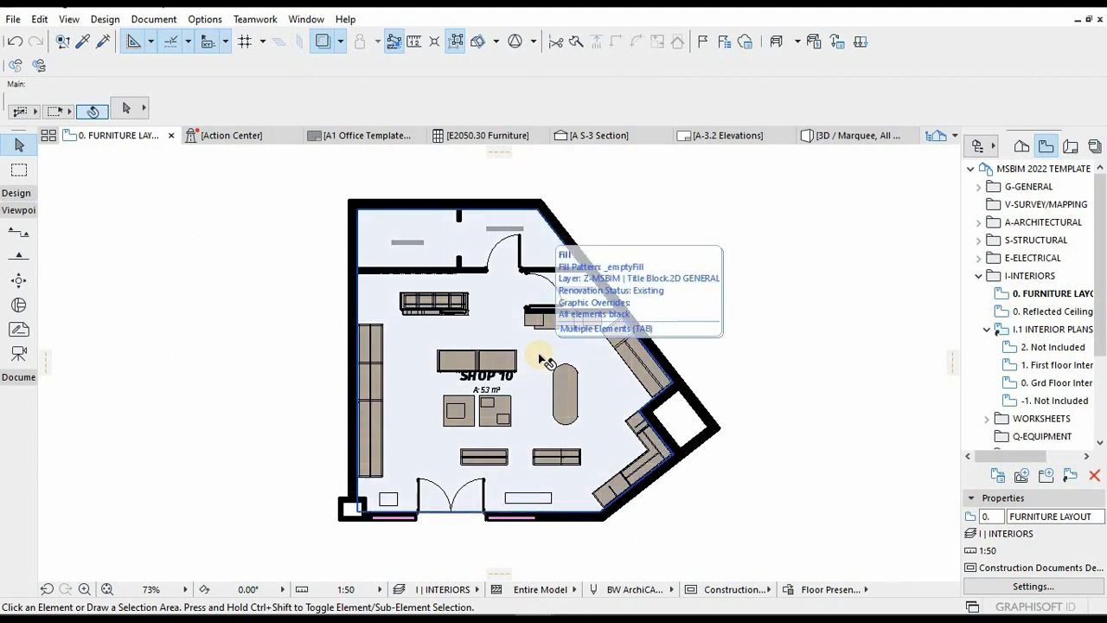
click(19, 255)
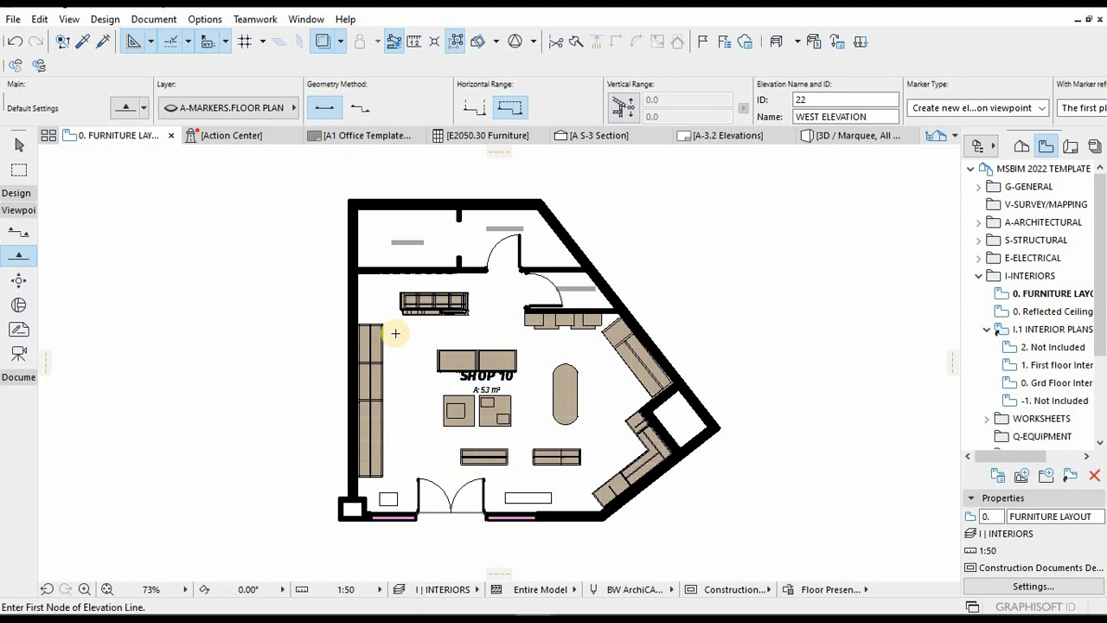
click(487, 334)
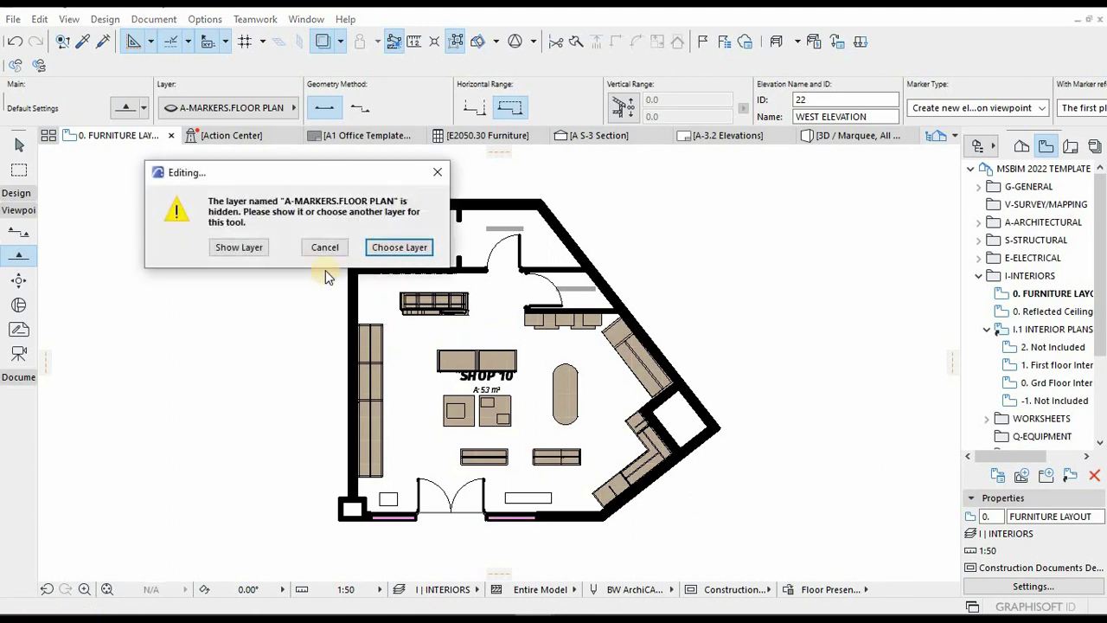
click(242, 248)
key(Escape)
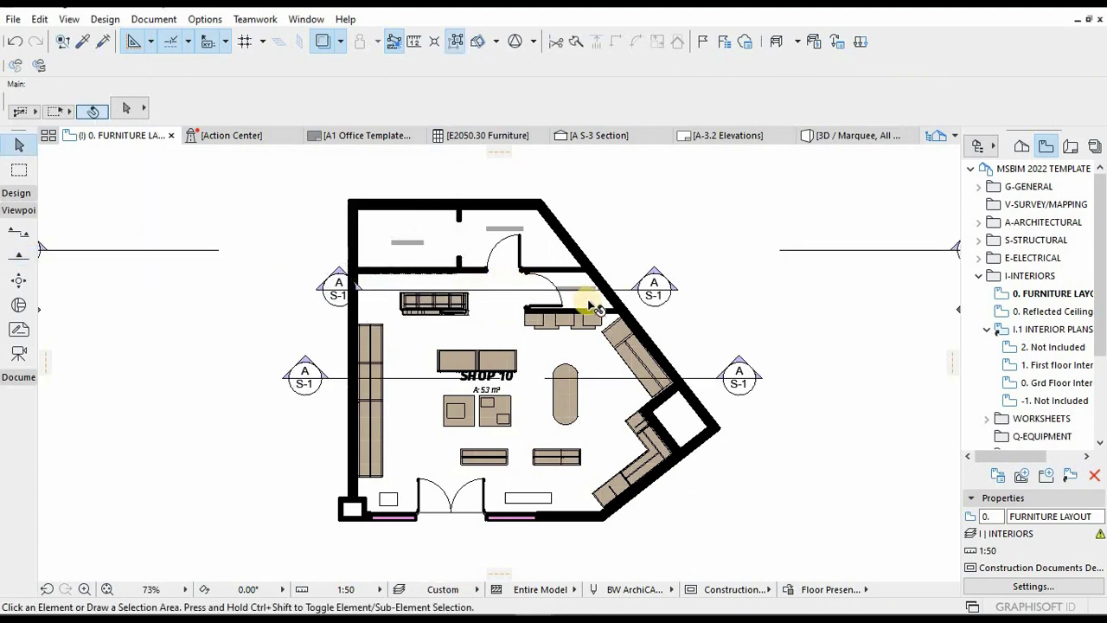
- Check the elevation markers east and west of the shop plan and open the west marker's elevation view
scroll(595, 320, down, 3)
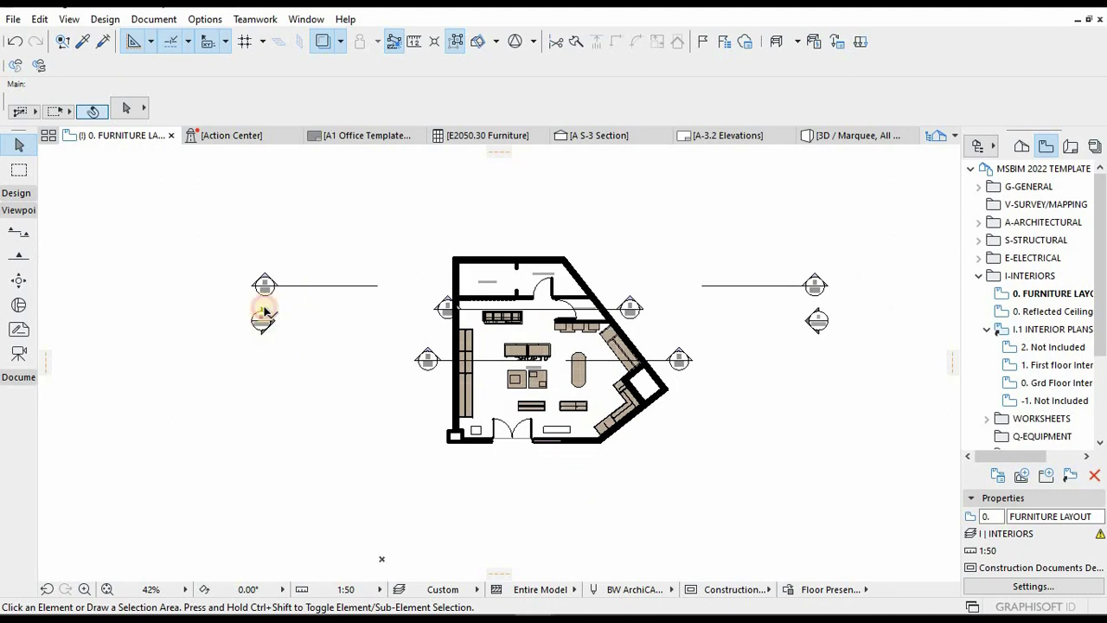
click(263, 315)
click(815, 318)
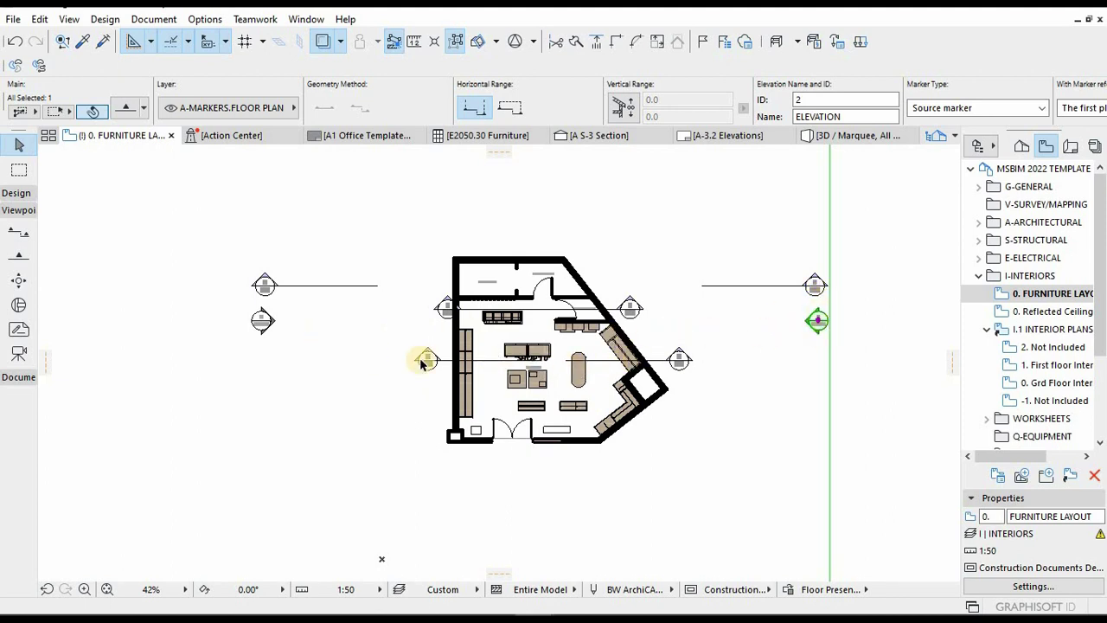
click(263, 321)
scroll(207, 346, down, 2)
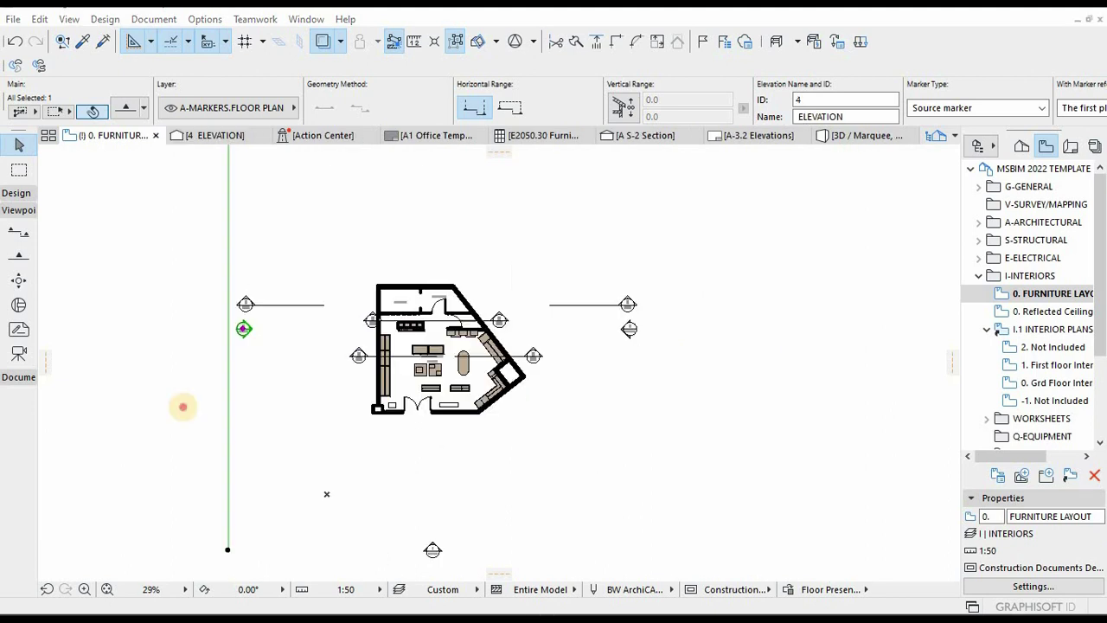
click(784, 311)
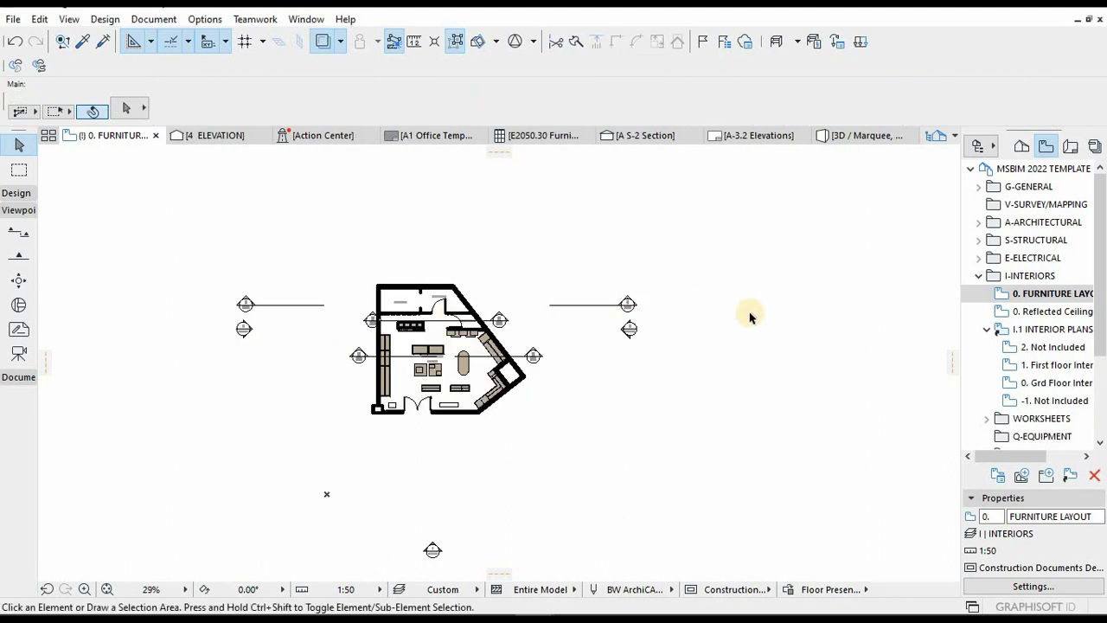
- Delete the elevation markers west and east of the shop plan together with their viewpoints
scroll(749, 316, up, 2)
scroll(722, 321, down, 1)
scroll(358, 471, up, 1)
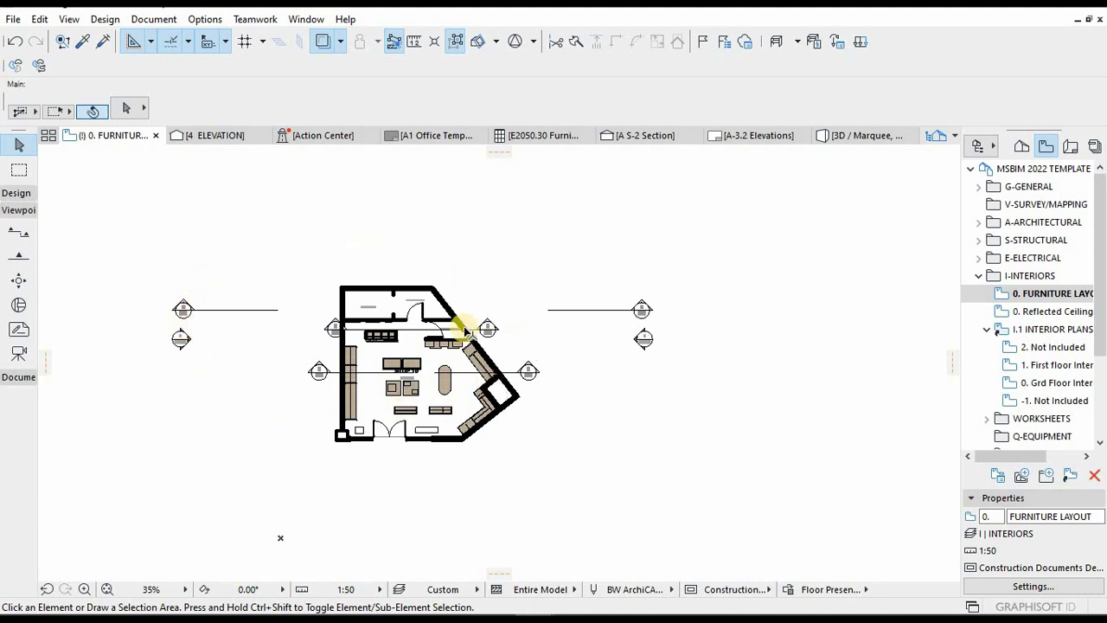
click(182, 334)
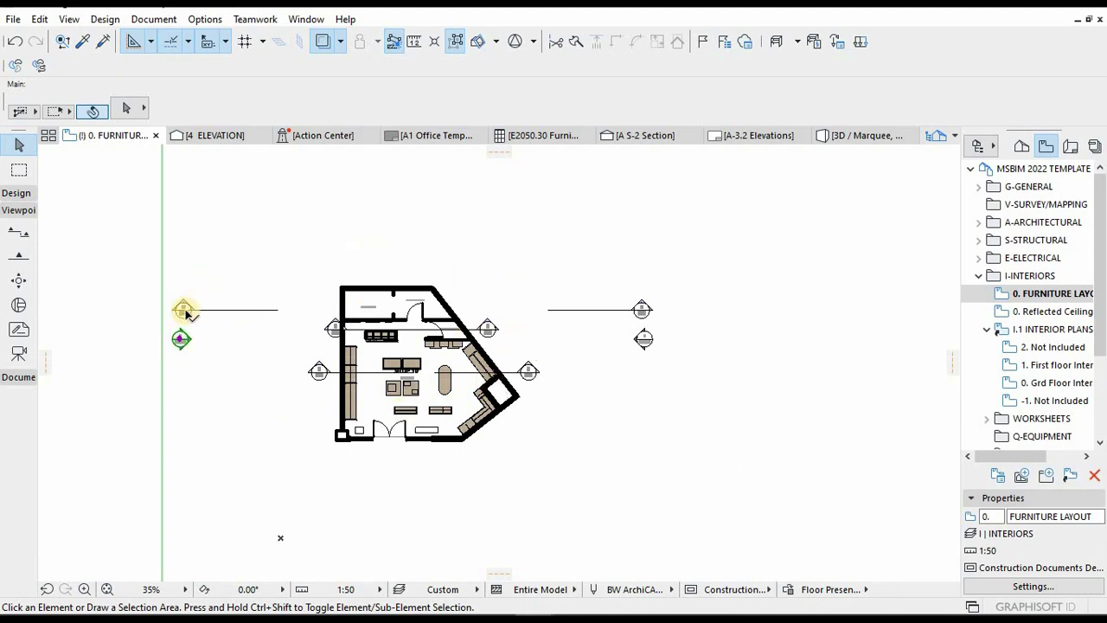
shift+click(643, 339)
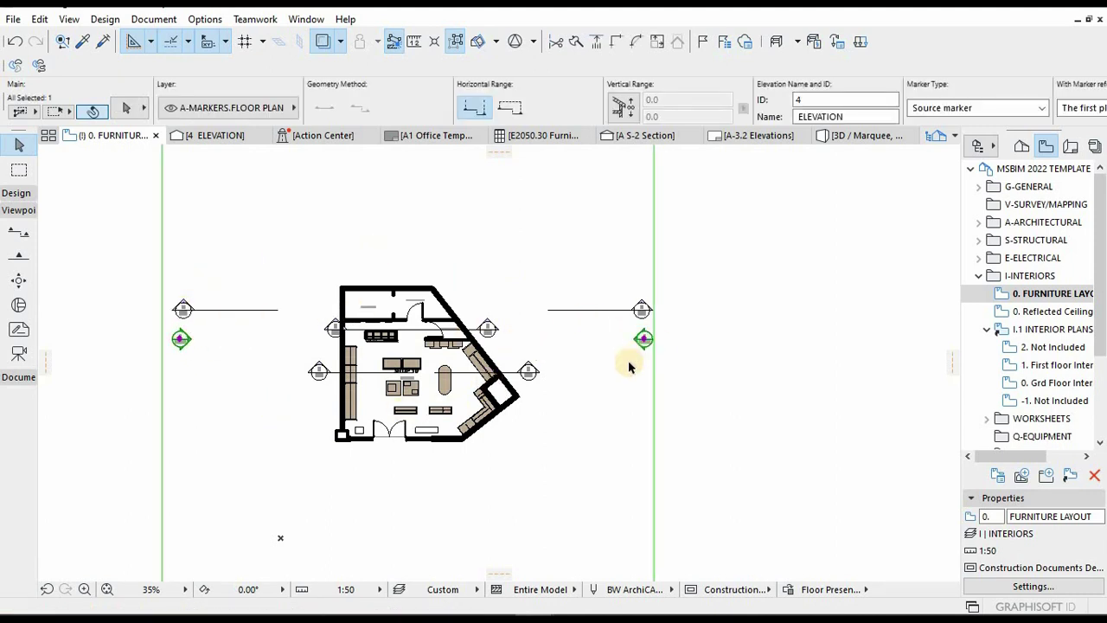
key(Delete)
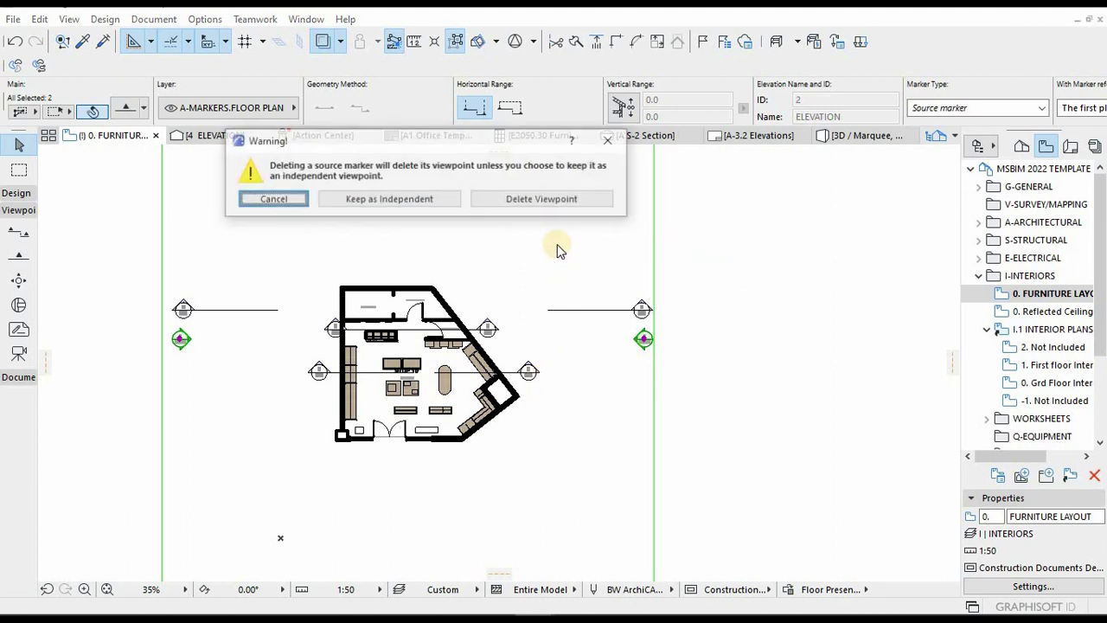
click(543, 204)
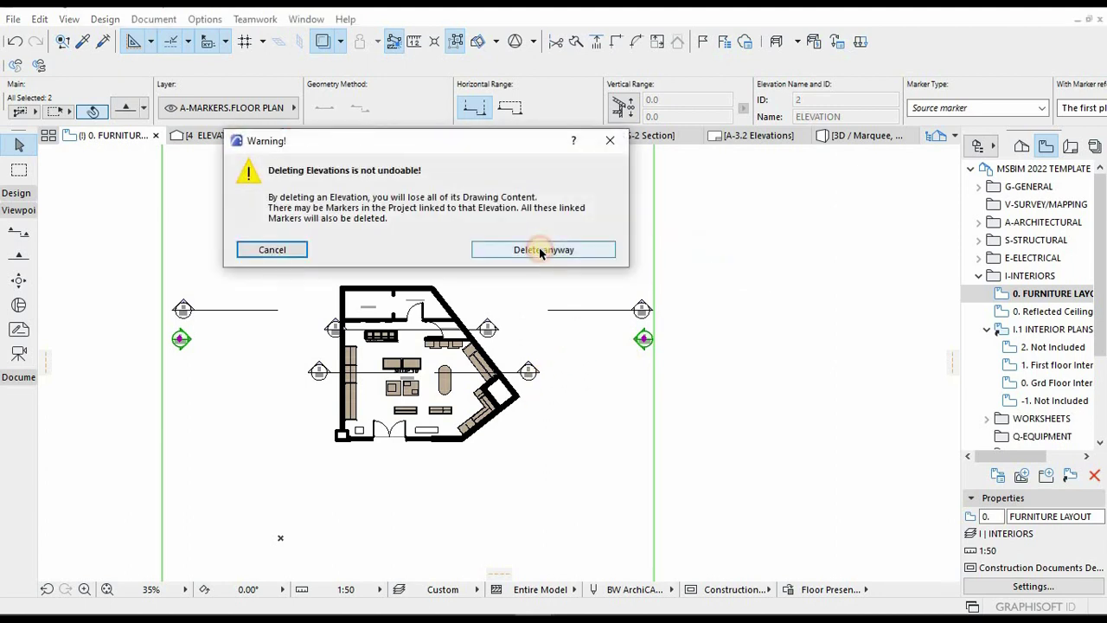
click(541, 247)
- Delete the elevation marker south of the shop entrance together with its viewpoint
scroll(435, 388, down, 5)
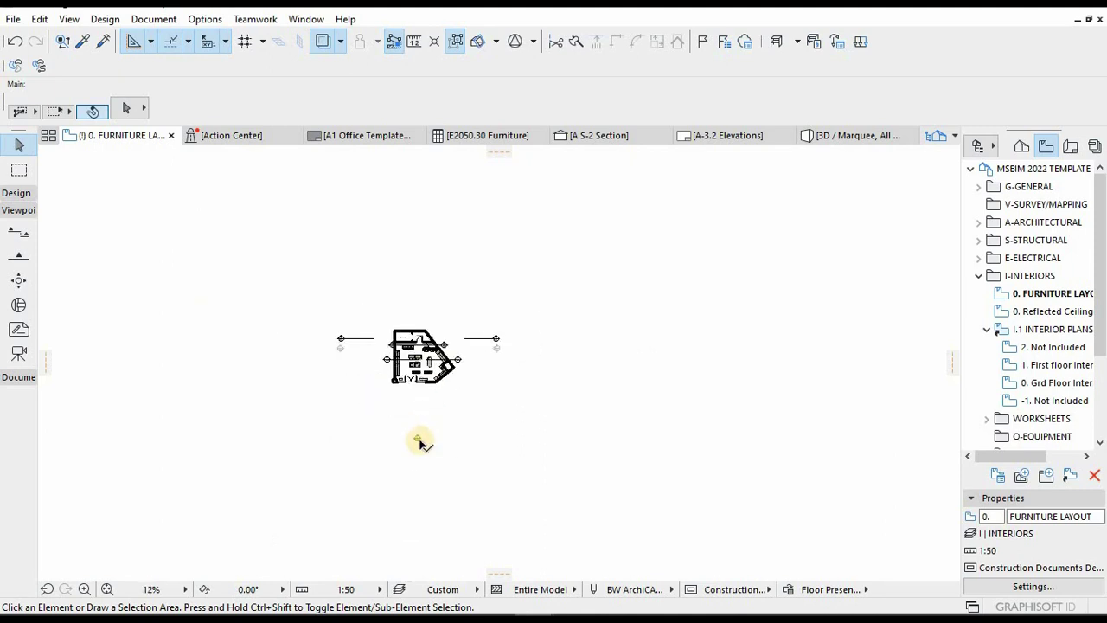
click(419, 437)
scroll(423, 423, up, 5)
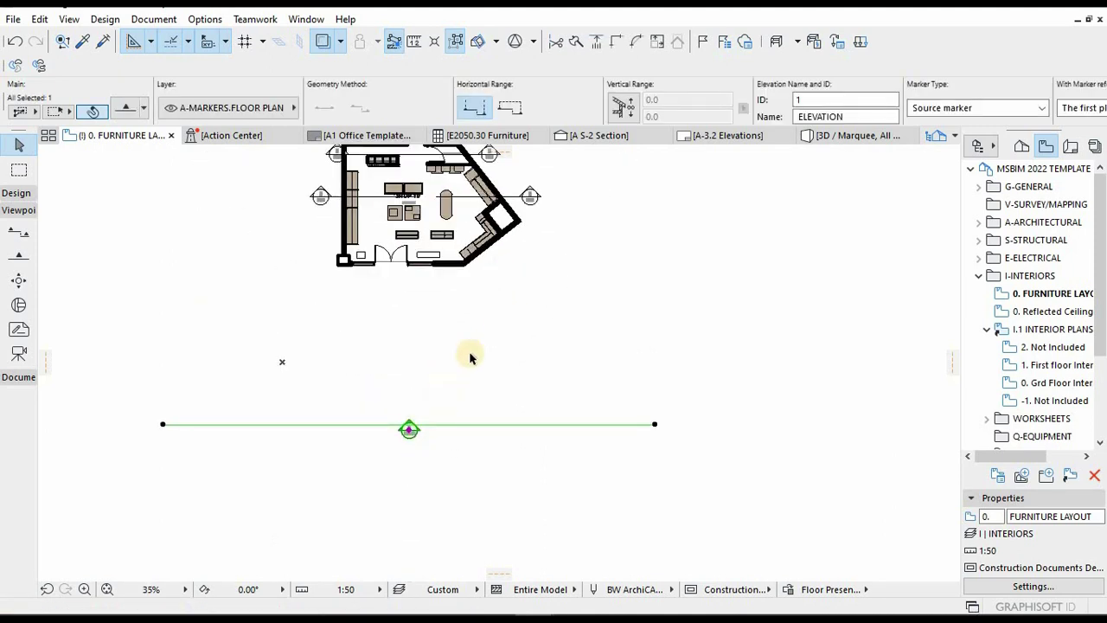
key(Delete)
click(543, 202)
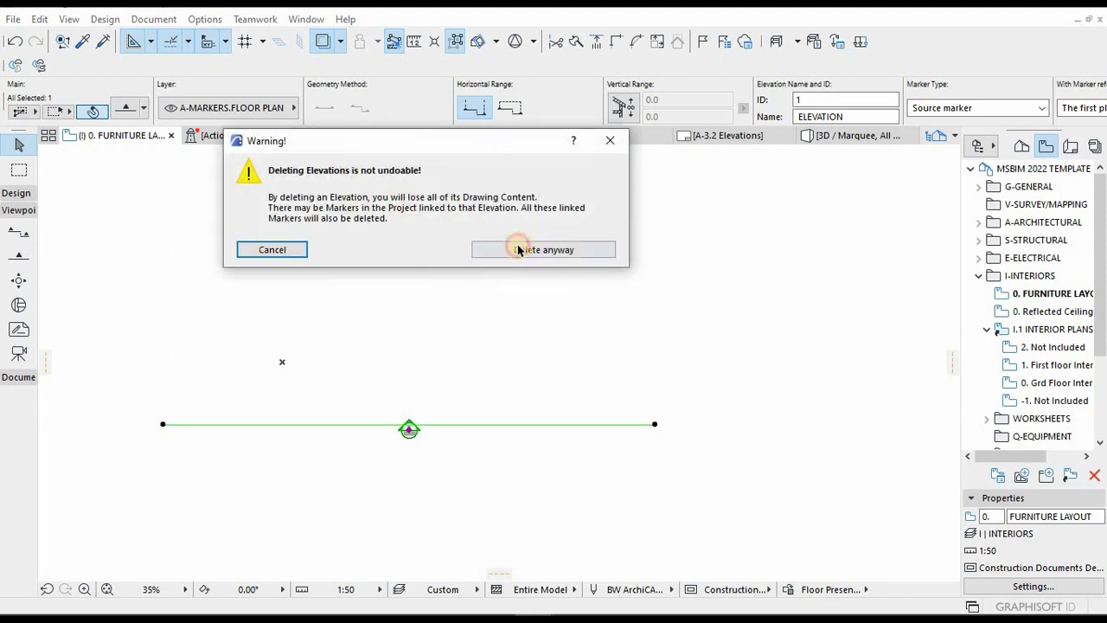
click(519, 250)
- Delete the elevation marker north of the shop plan together with its viewpoint
scroll(444, 366, down, 2)
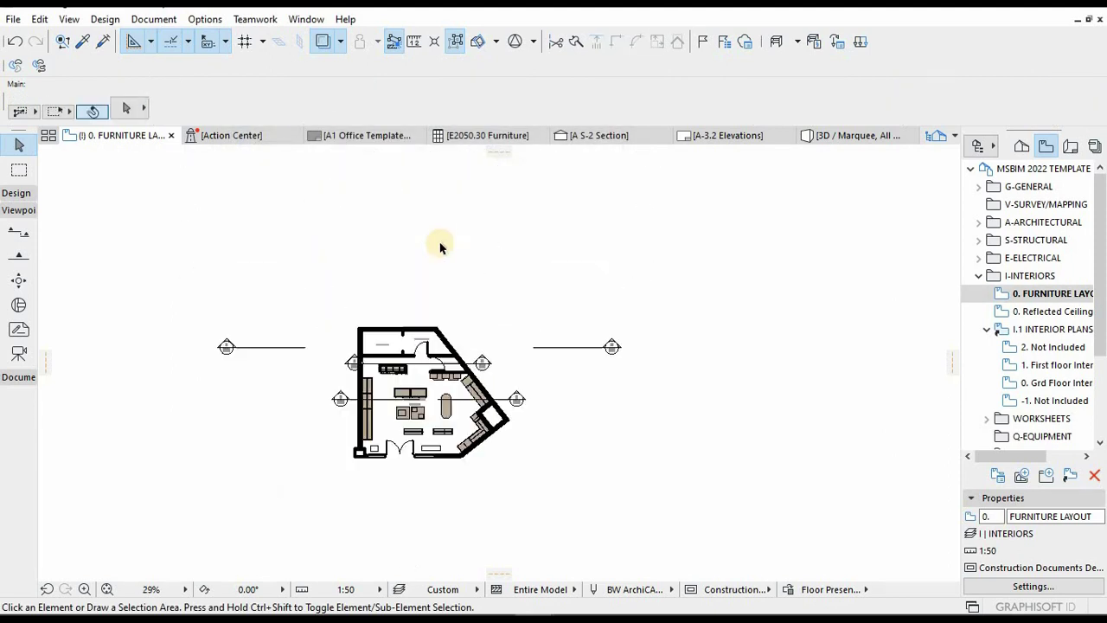
scroll(423, 216, up, 2)
click(419, 213)
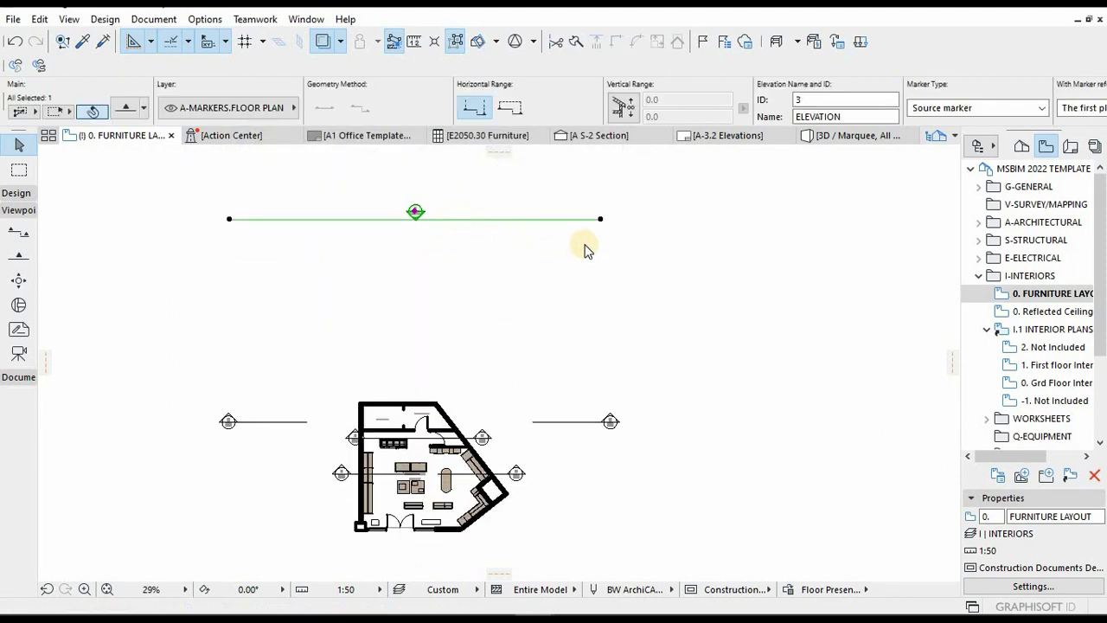
key(Delete)
key(Return)
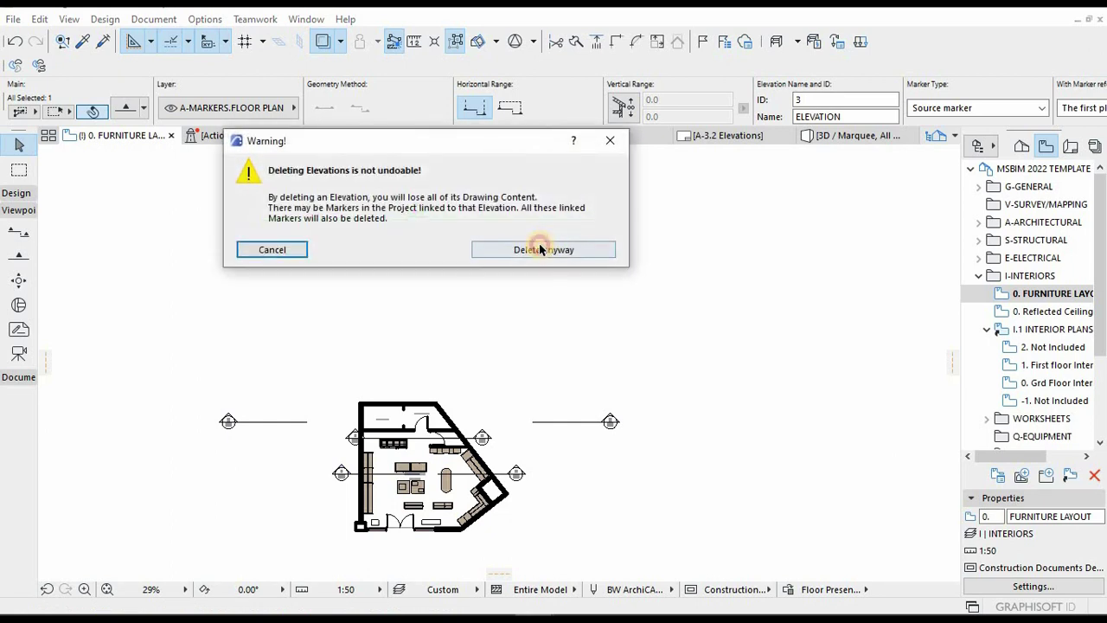
click(541, 249)
middle_drag(430, 378, 444, 298)
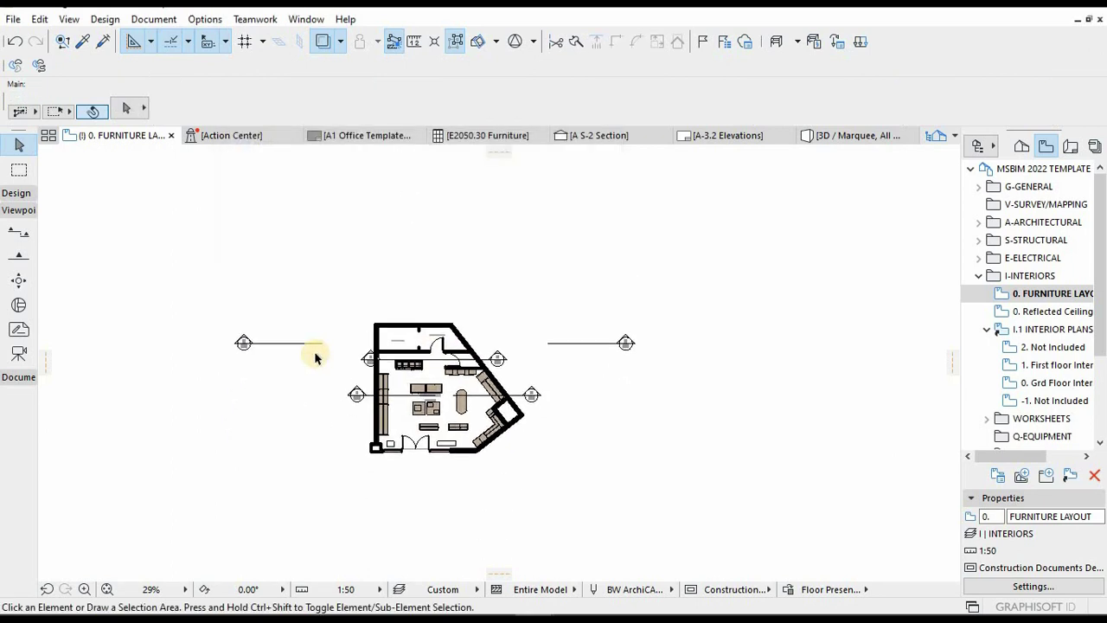
scroll(458, 398, up, 3)
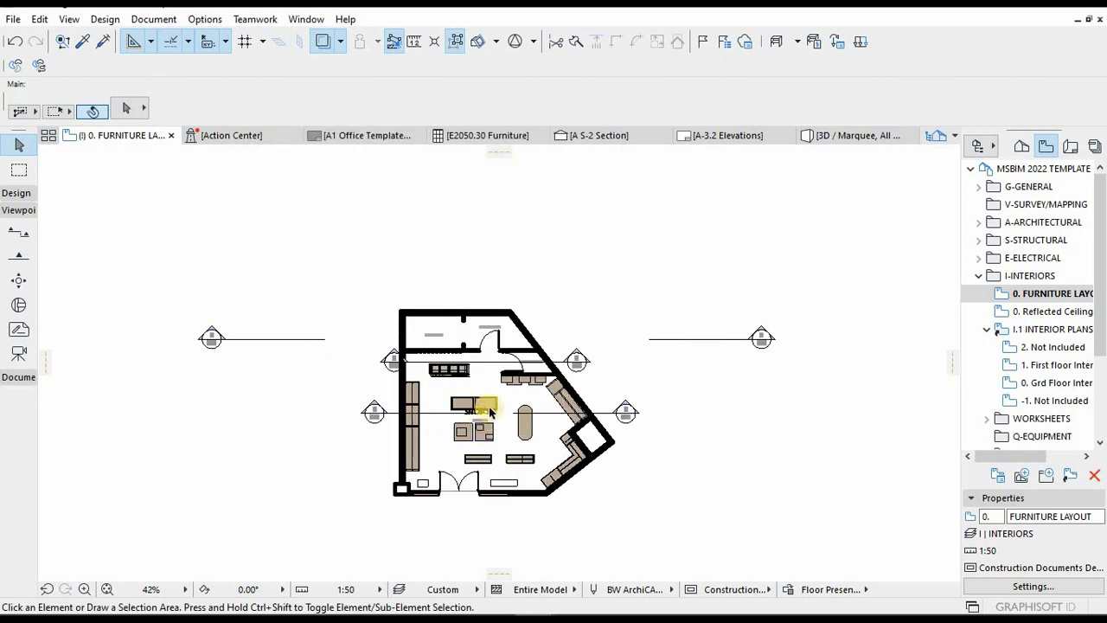
click(20, 283)
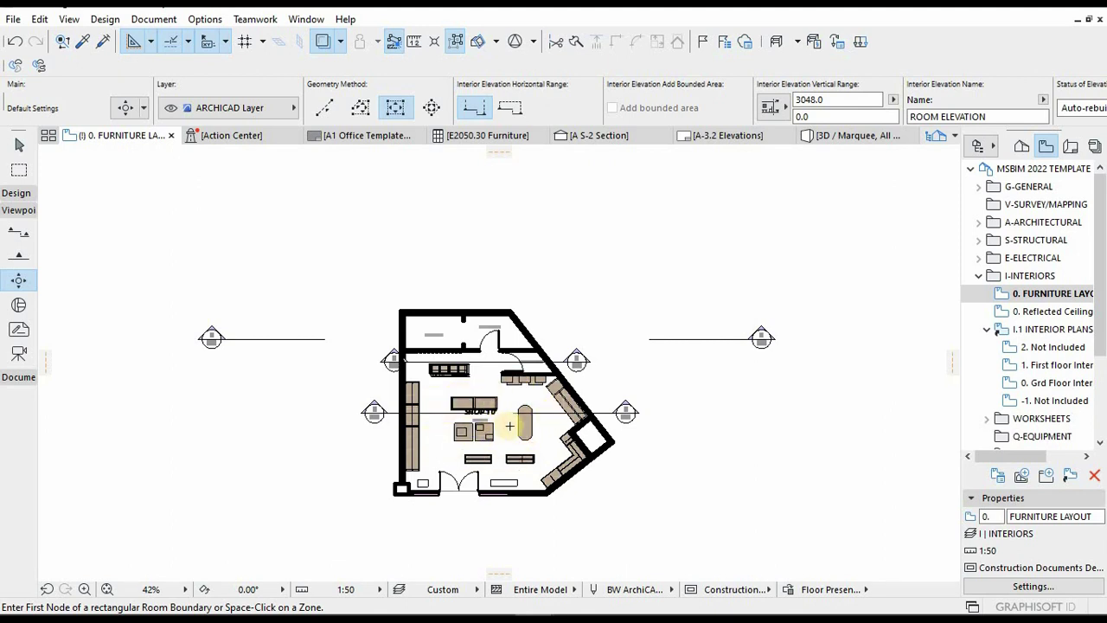
key(Escape)
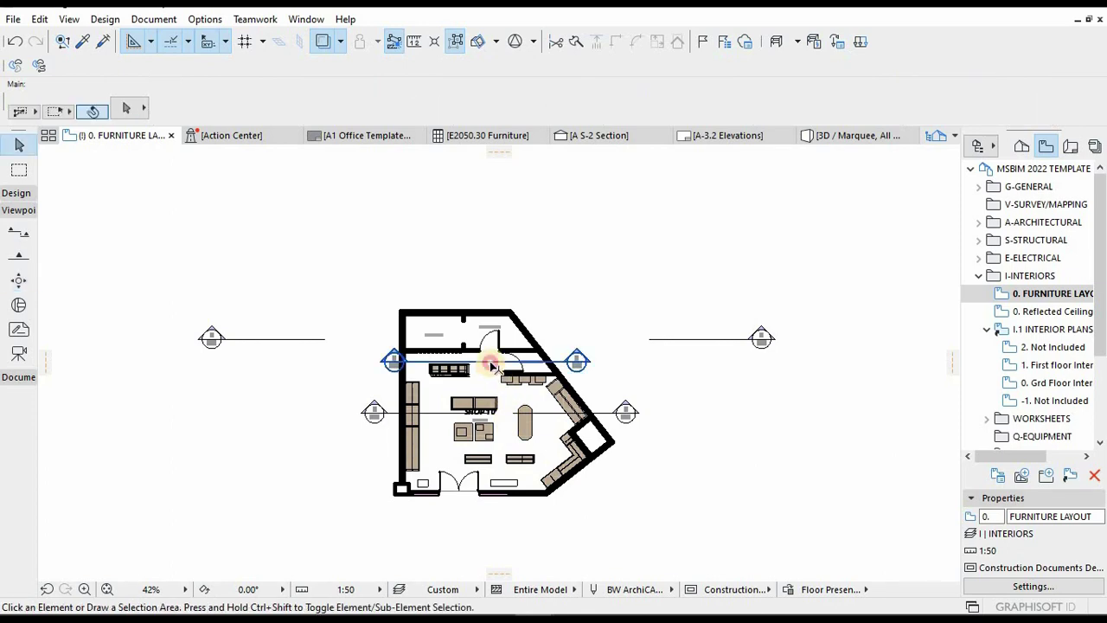
- Delete section A S-1, the widest section line crossing the back rooms, together with its viewpoint
click(408, 358)
scroll(460, 341, up, 3)
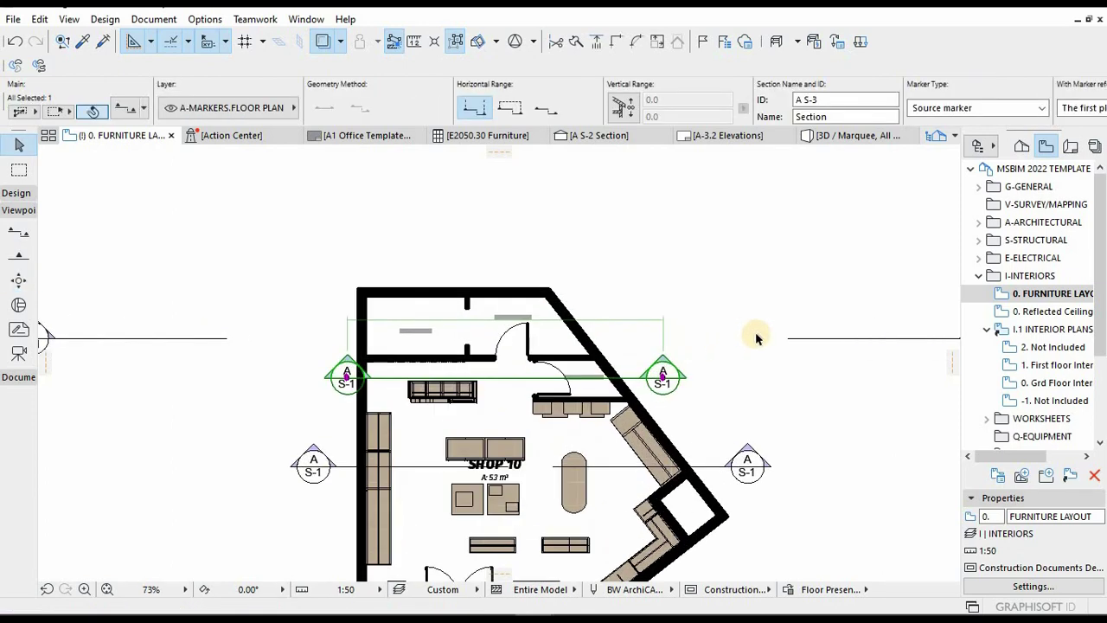
scroll(872, 341, down, 3)
click(896, 339)
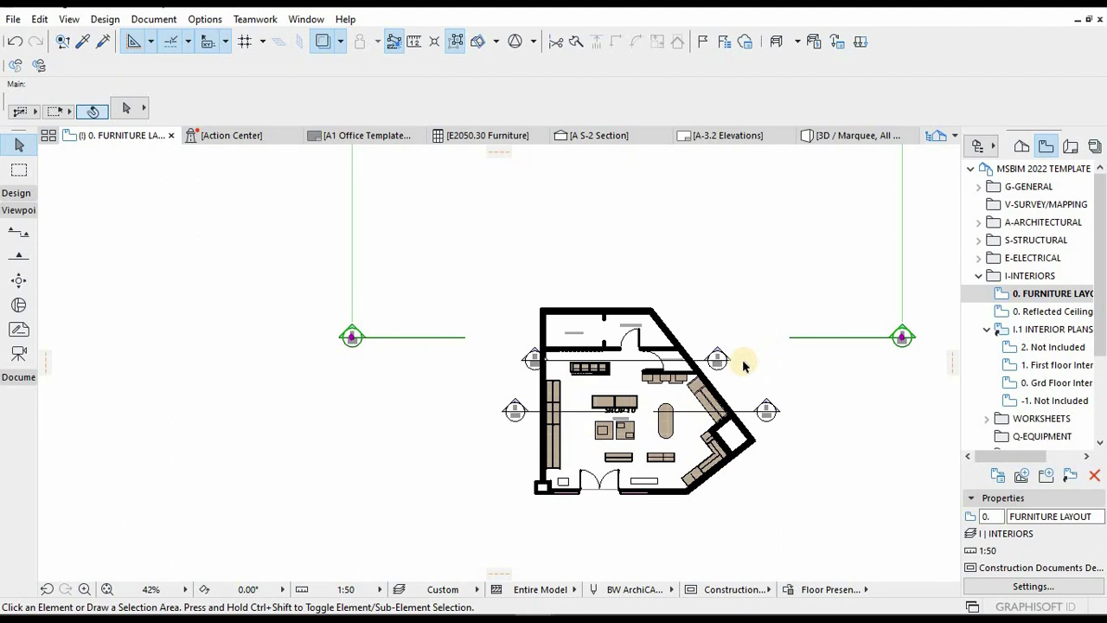
key(Delete)
click(534, 200)
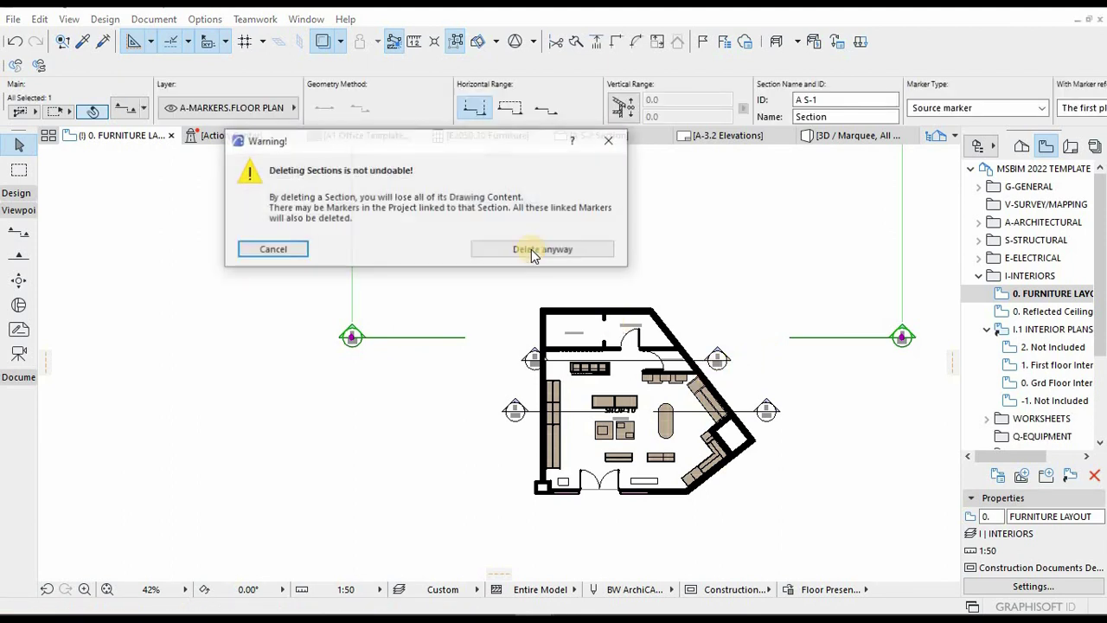
click(527, 249)
- Stretch the west end of section line A S-3 through the fitting room farther outside the exterior wall
scroll(686, 359, up, 3)
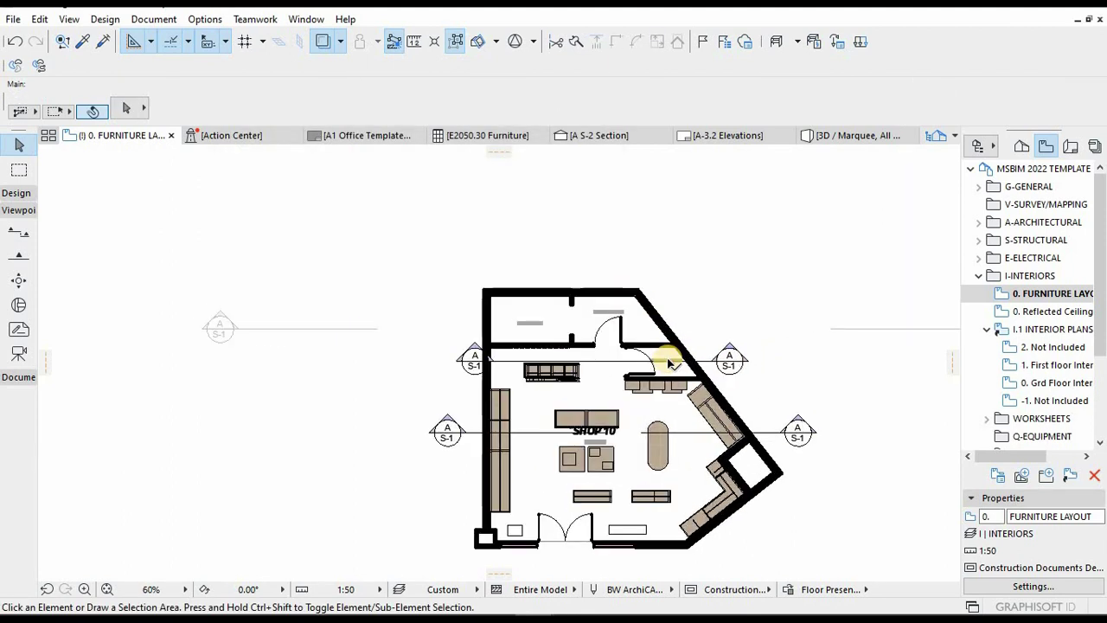
click(467, 364)
scroll(467, 363, up, 5)
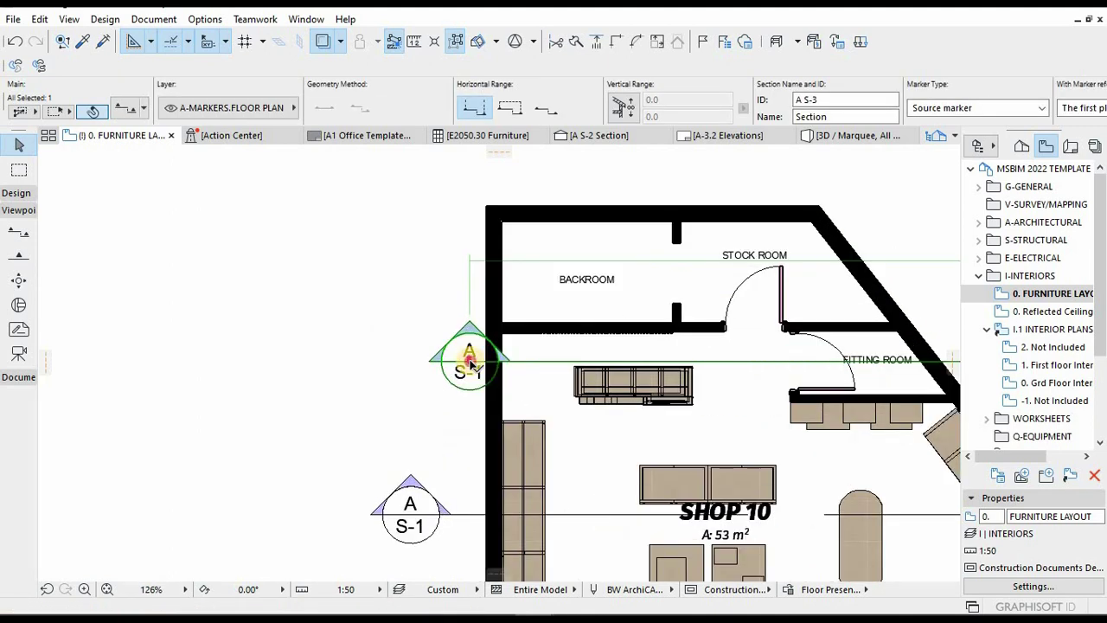
click(467, 363)
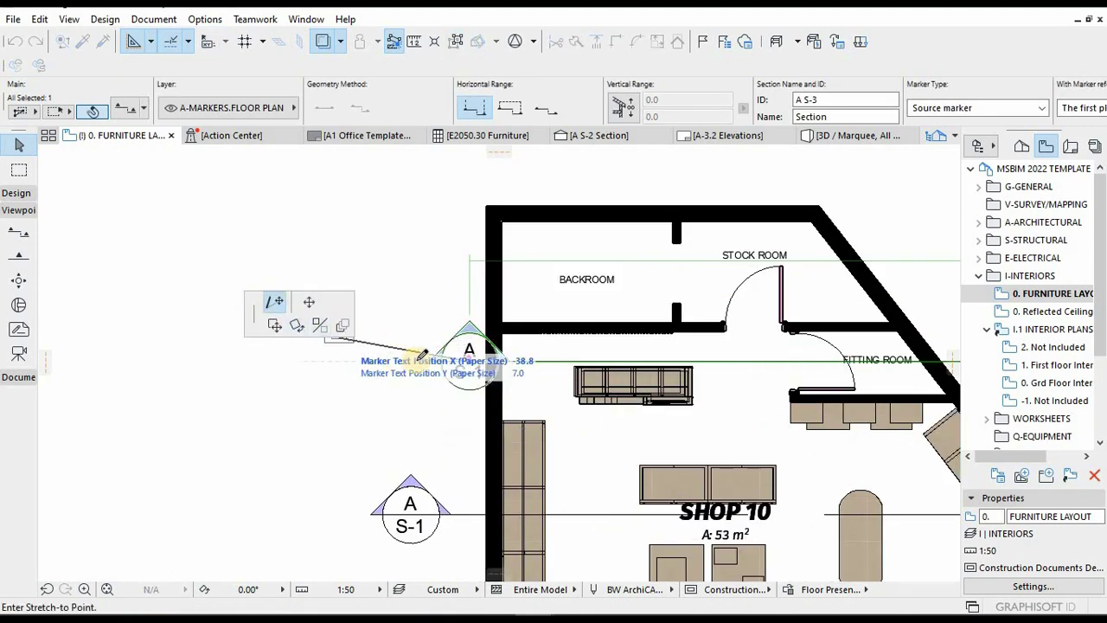
click(432, 356)
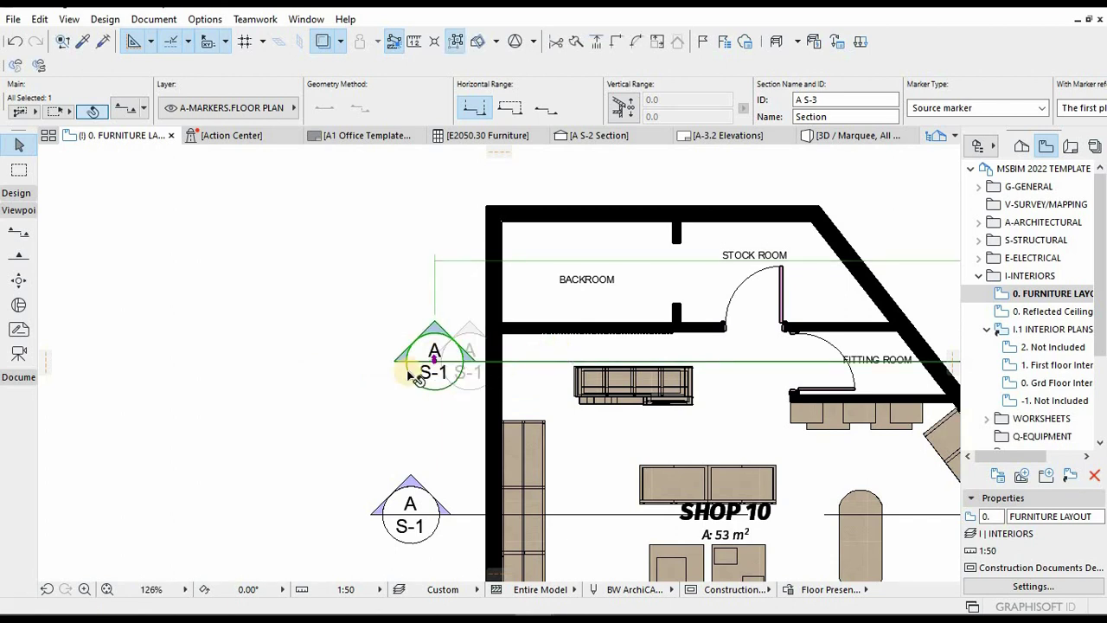
scroll(562, 380, right, 3)
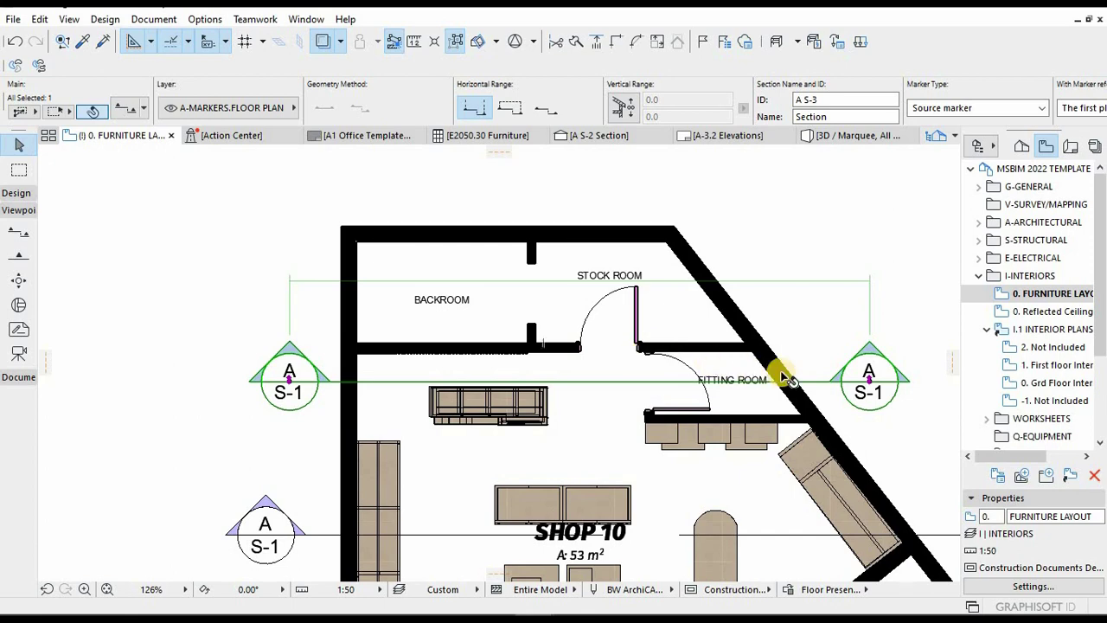
click(741, 205)
scroll(628, 271, down, 3)
key(Escape)
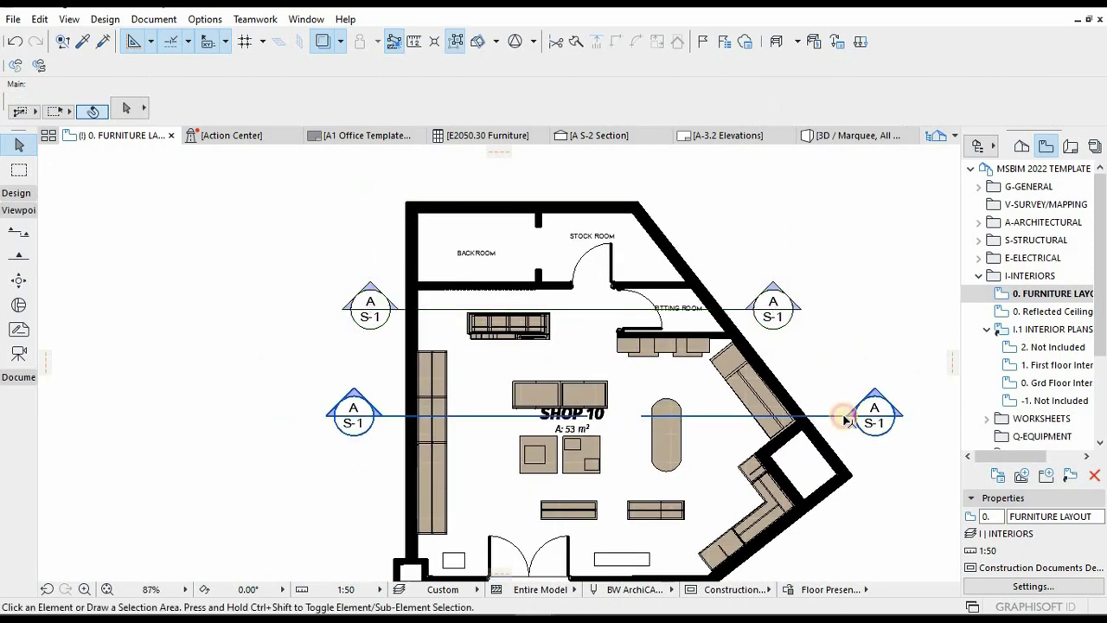
- Open section A S-2 through the middle of the shop with the current view settings
click(838, 417)
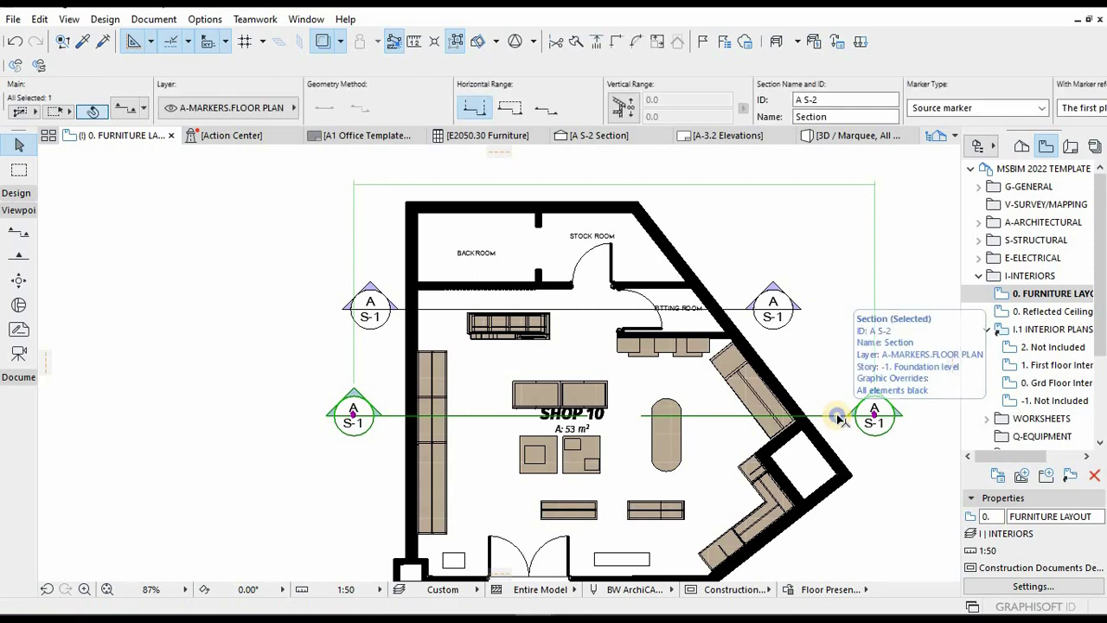
right_click(837, 416)
key(Escape)
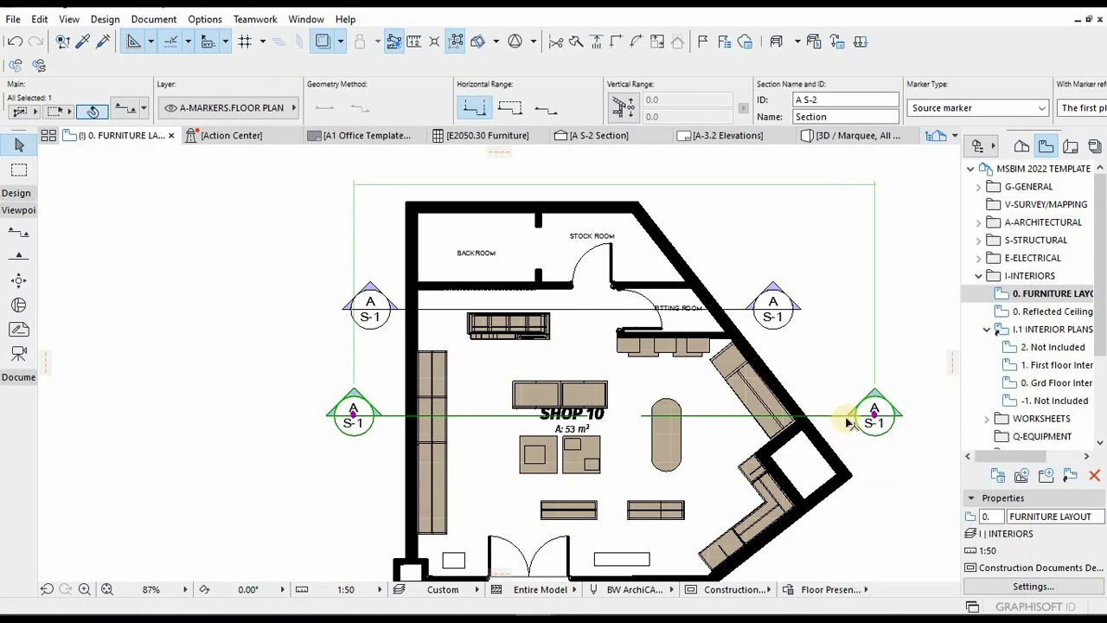
right_click(848, 420)
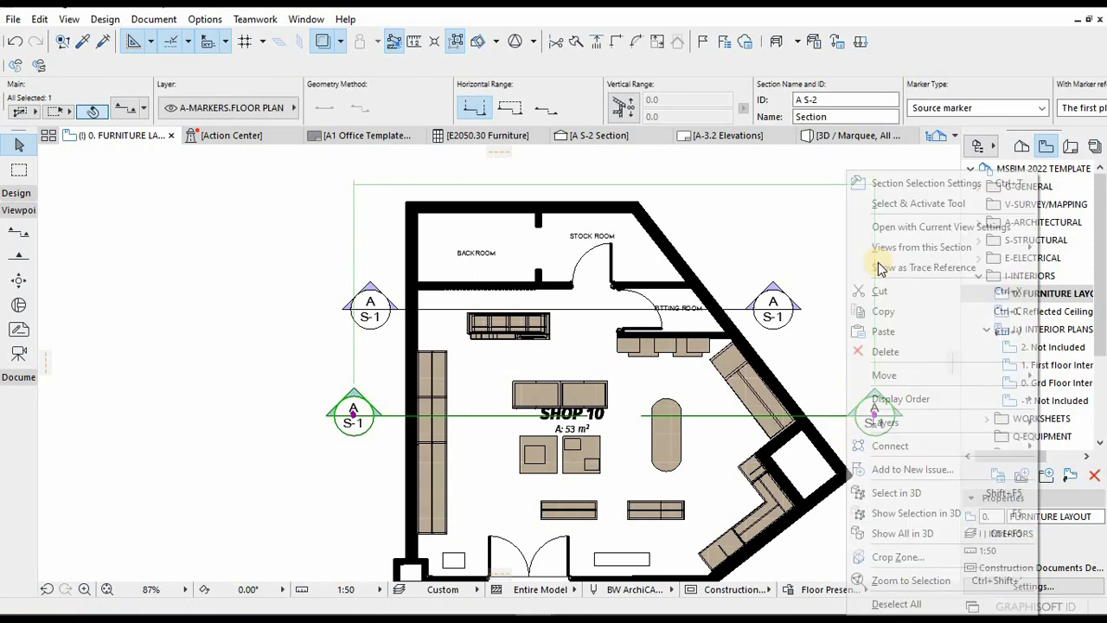
click(890, 228)
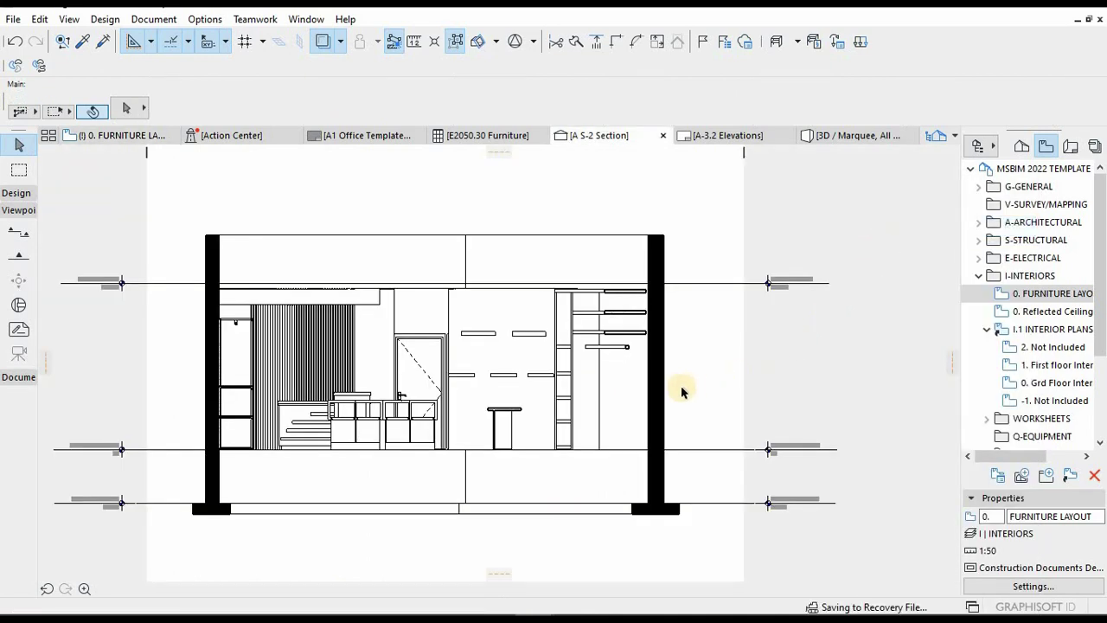
- Examine the foundation, ground floor and first floor level markers beside section A S-2
scroll(484, 370, up, 2)
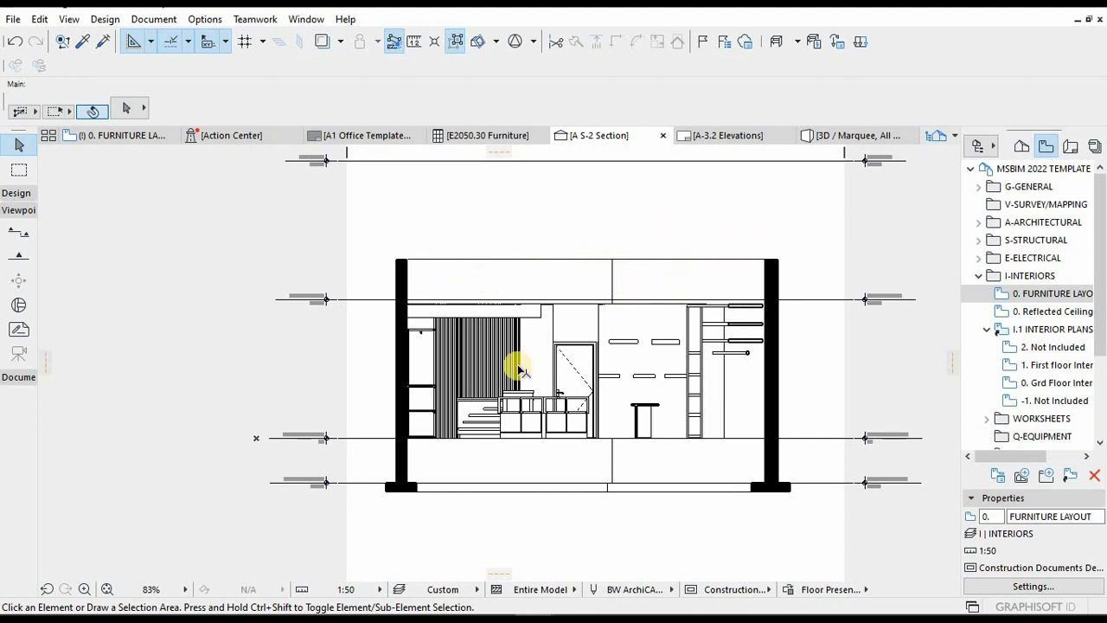
scroll(454, 287, up, 2)
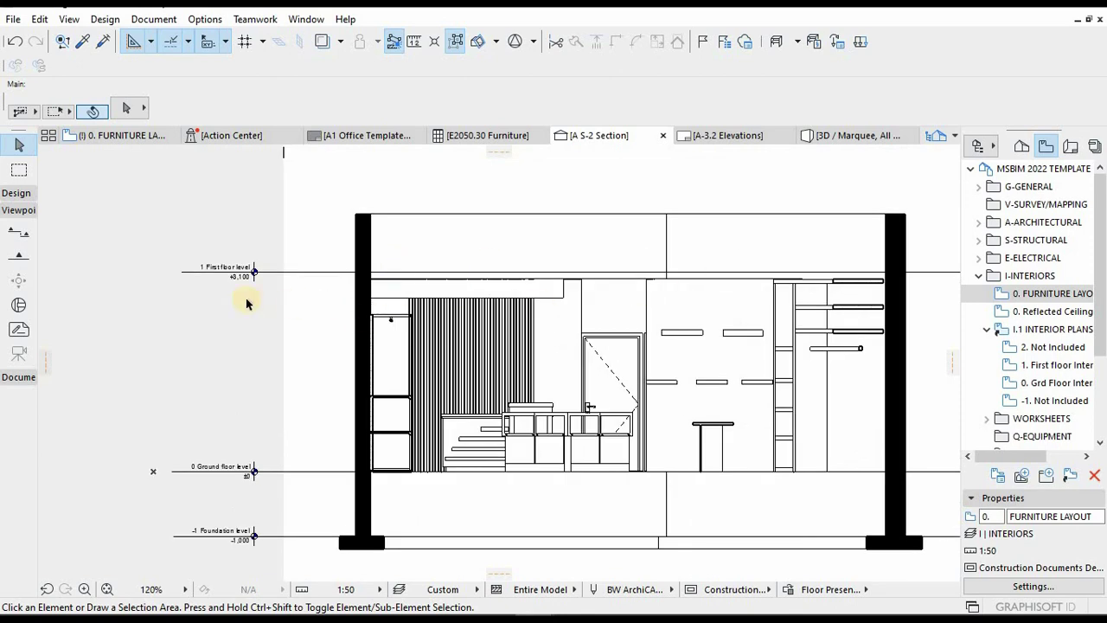
scroll(245, 274, up, 2)
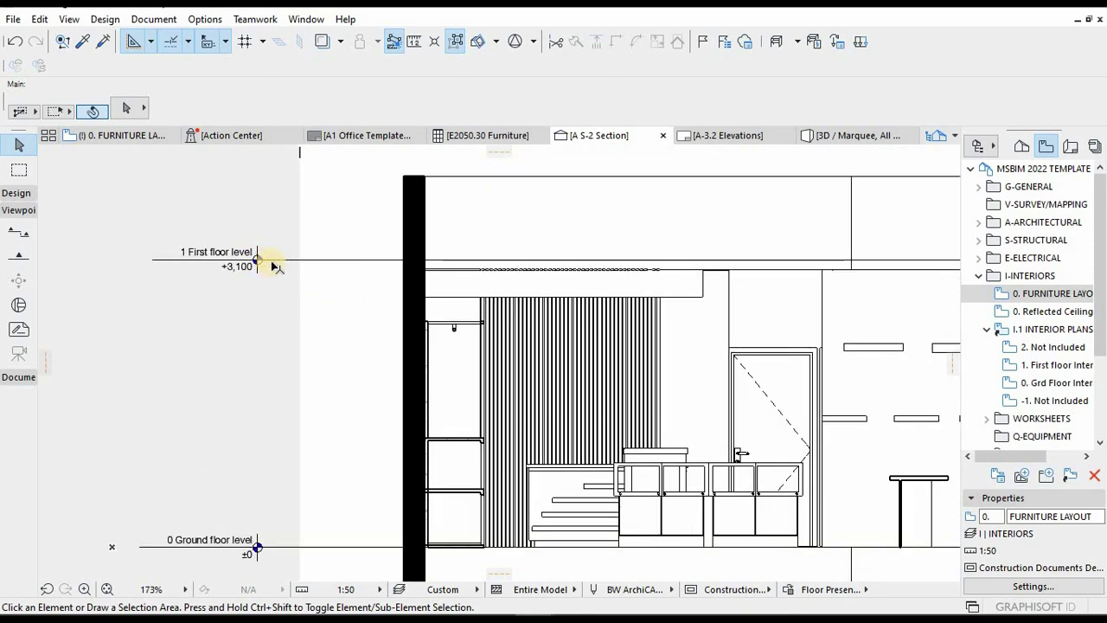
scroll(380, 346, down, 3)
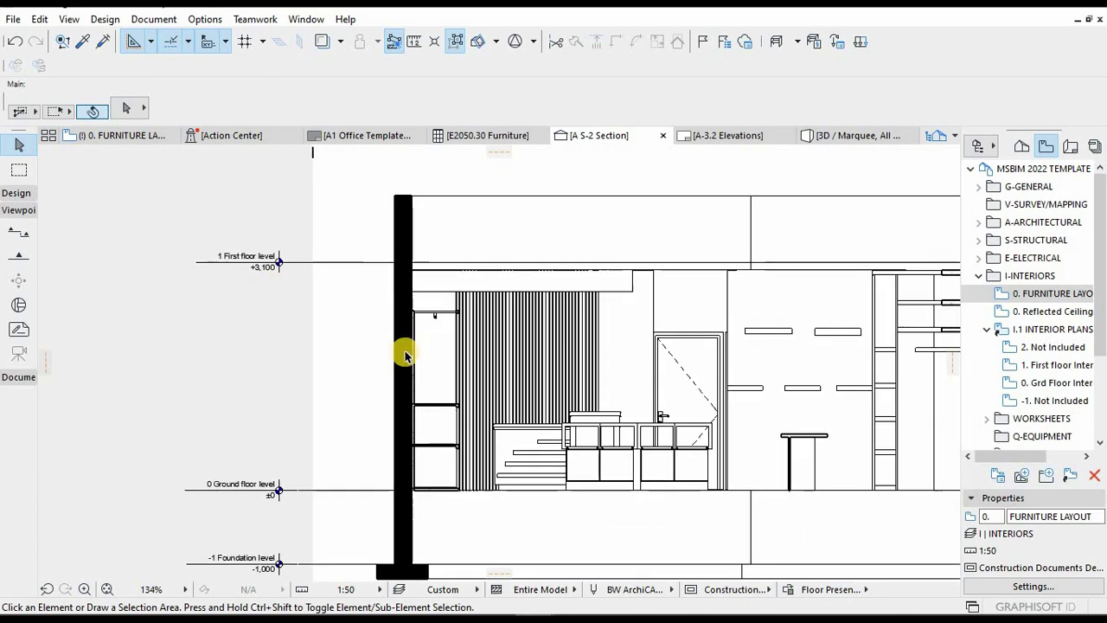
scroll(267, 414, up, 3)
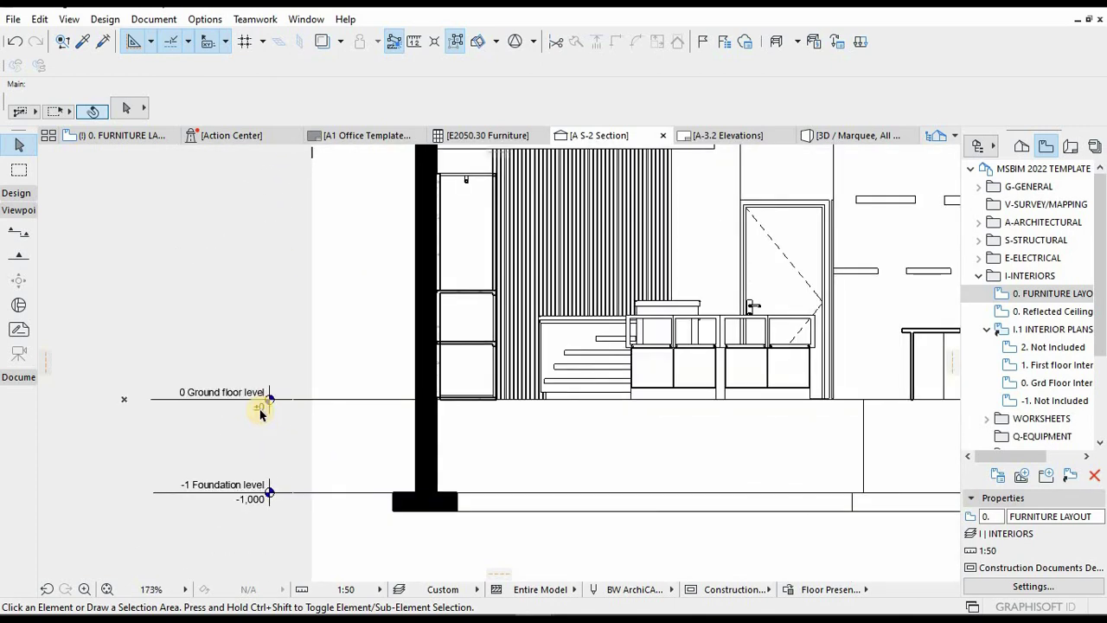
scroll(277, 420, down, 2)
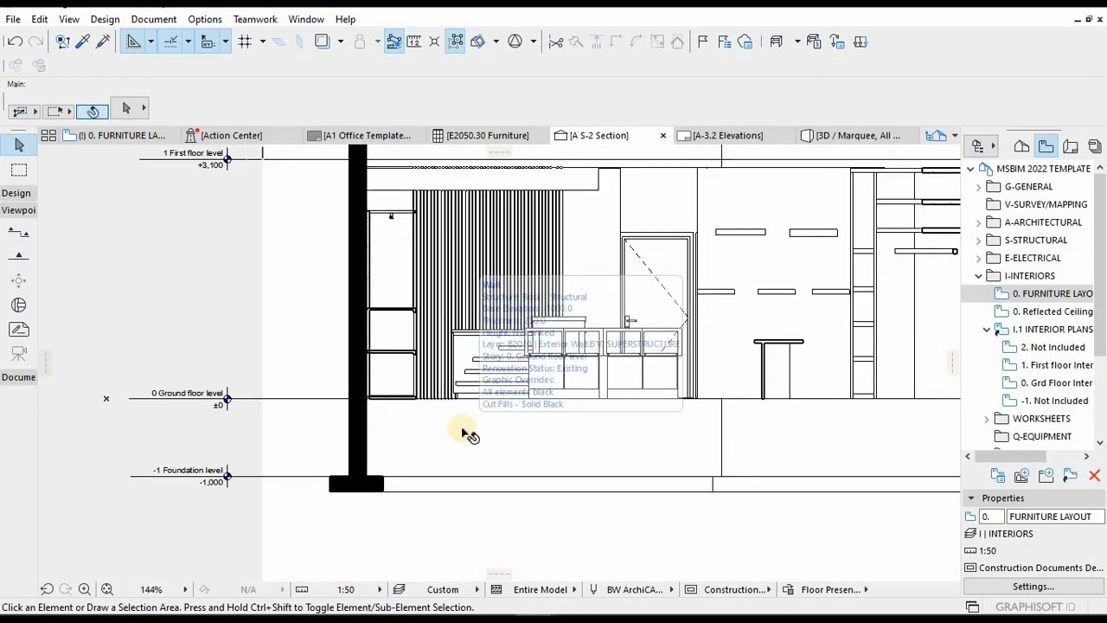
- Make all layers visible in section A S-2, including the slab and signage layers
key(ctrl+l)
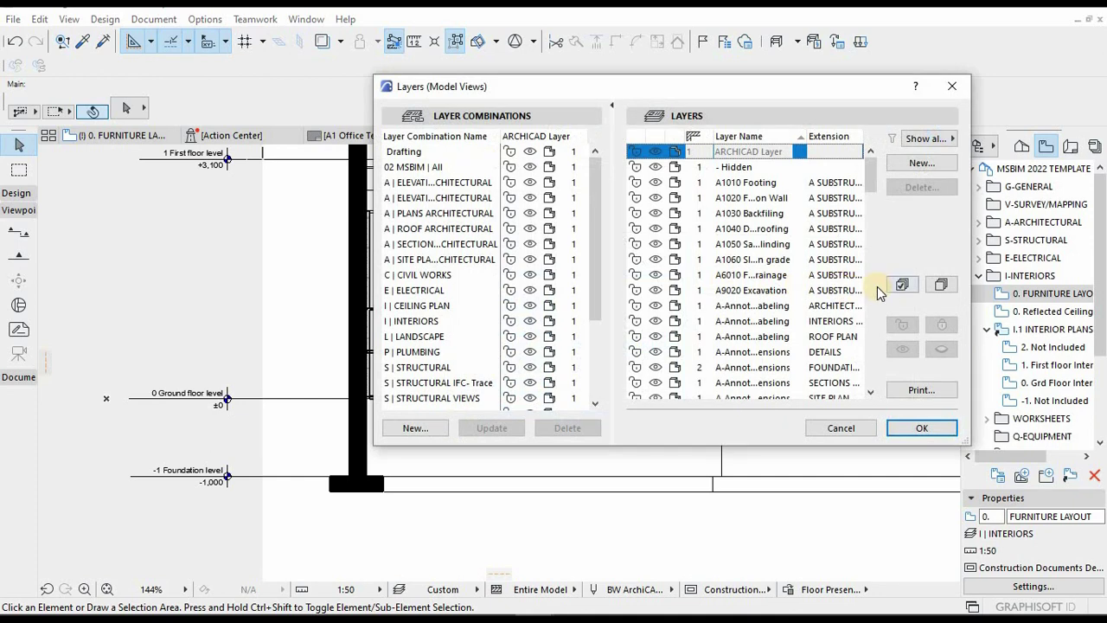
key(ctrl+a)
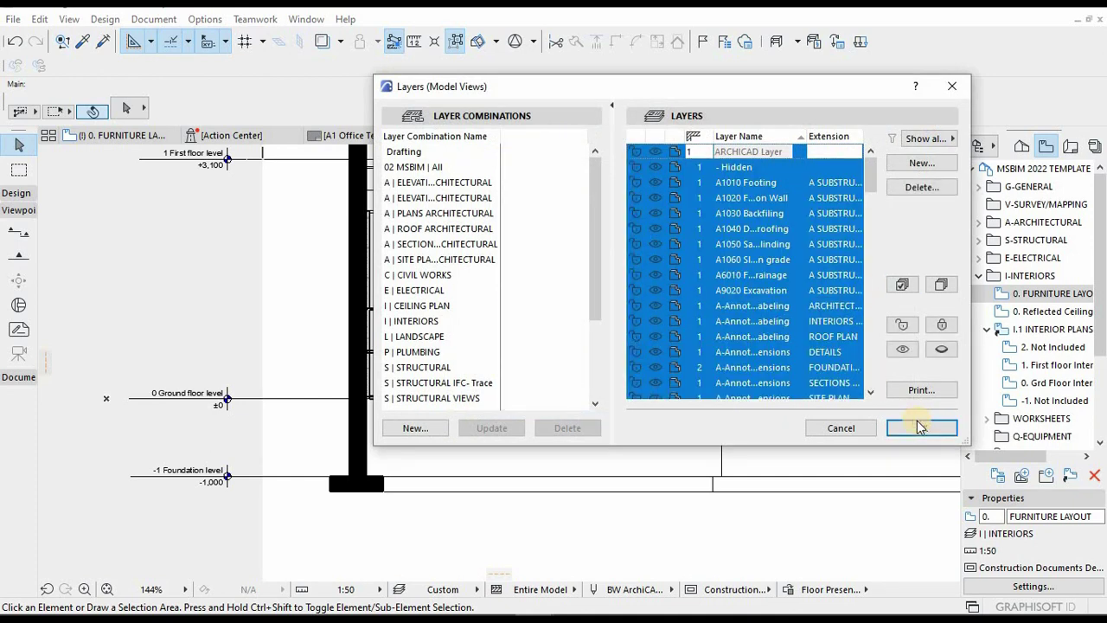
key(Return)
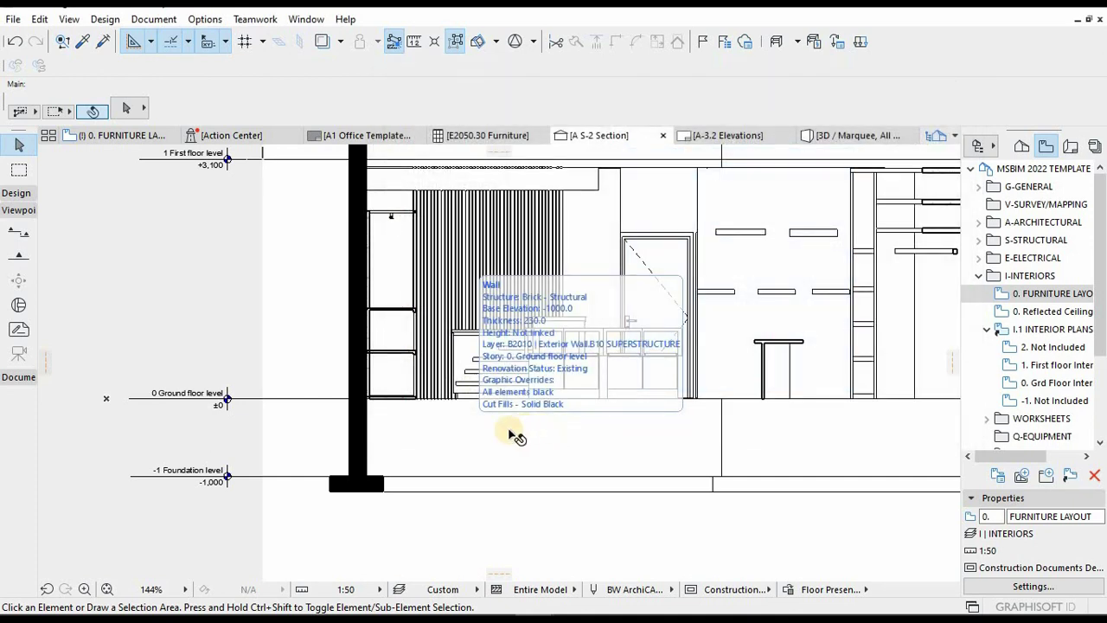
scroll(459, 433, down, 3)
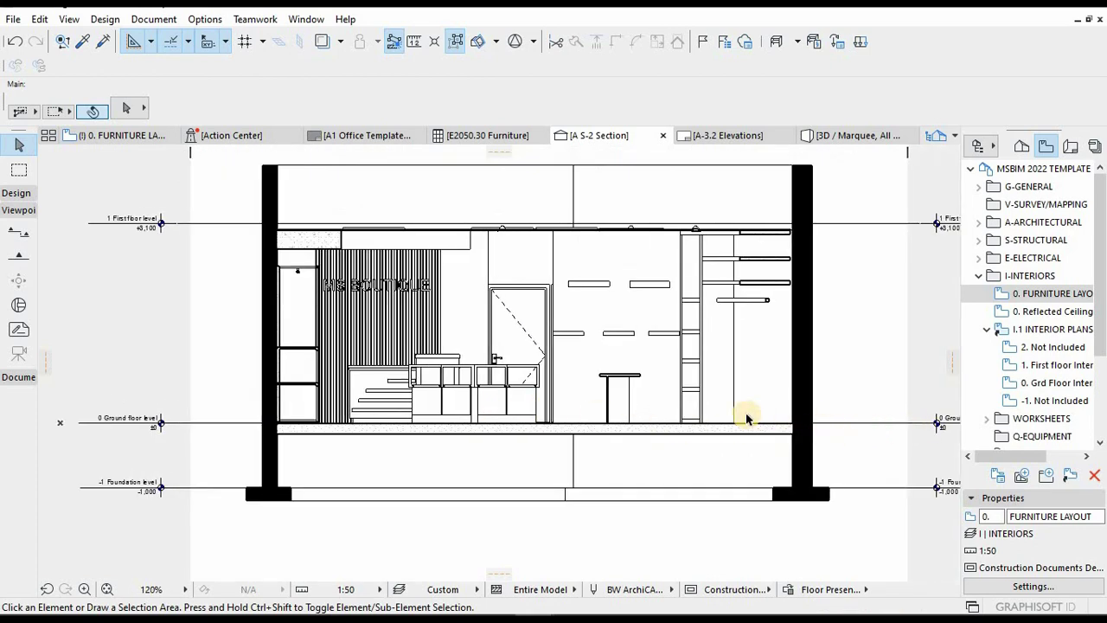
- Inspect the ground floor slab's structure and thickness where it meets the exterior wall in section A S-2
scroll(702, 416, up, 3)
key(m)
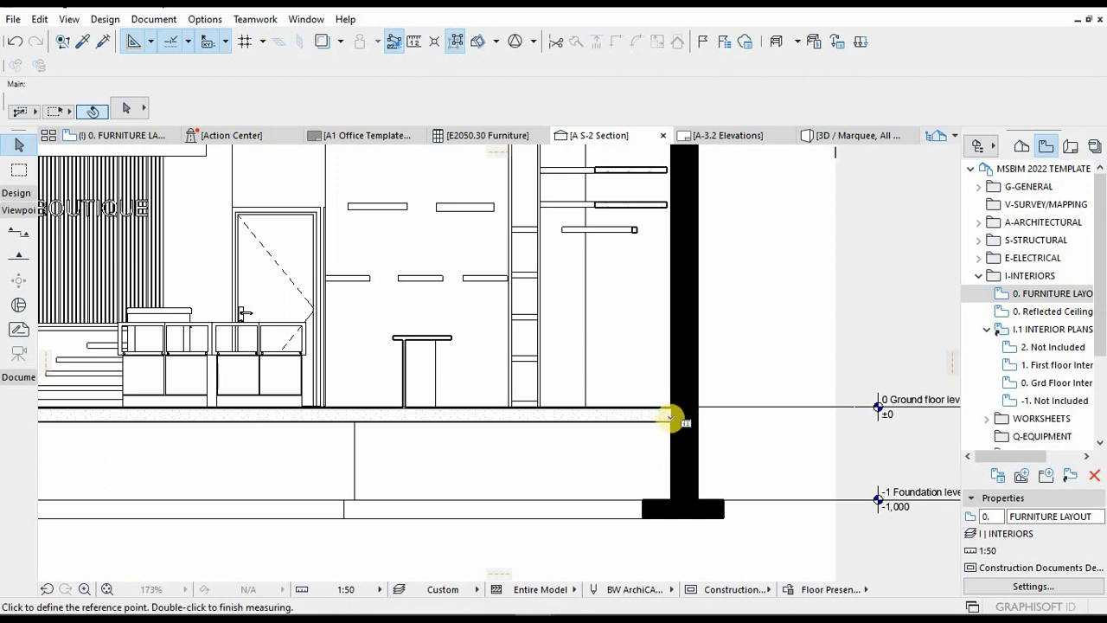
key(Escape)
click(663, 419)
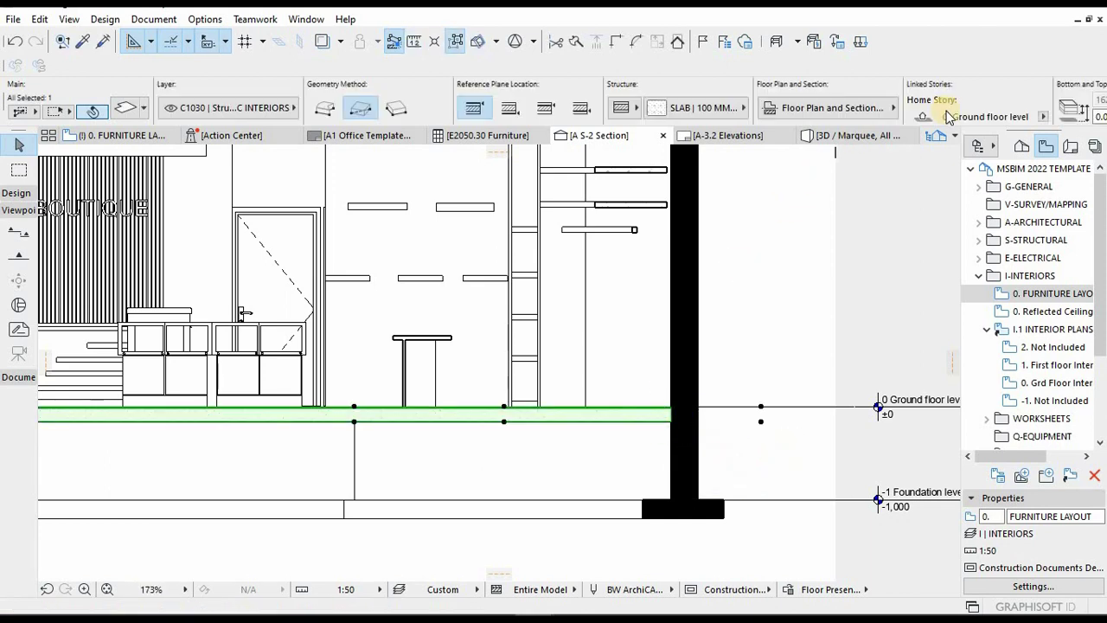
key(Escape)
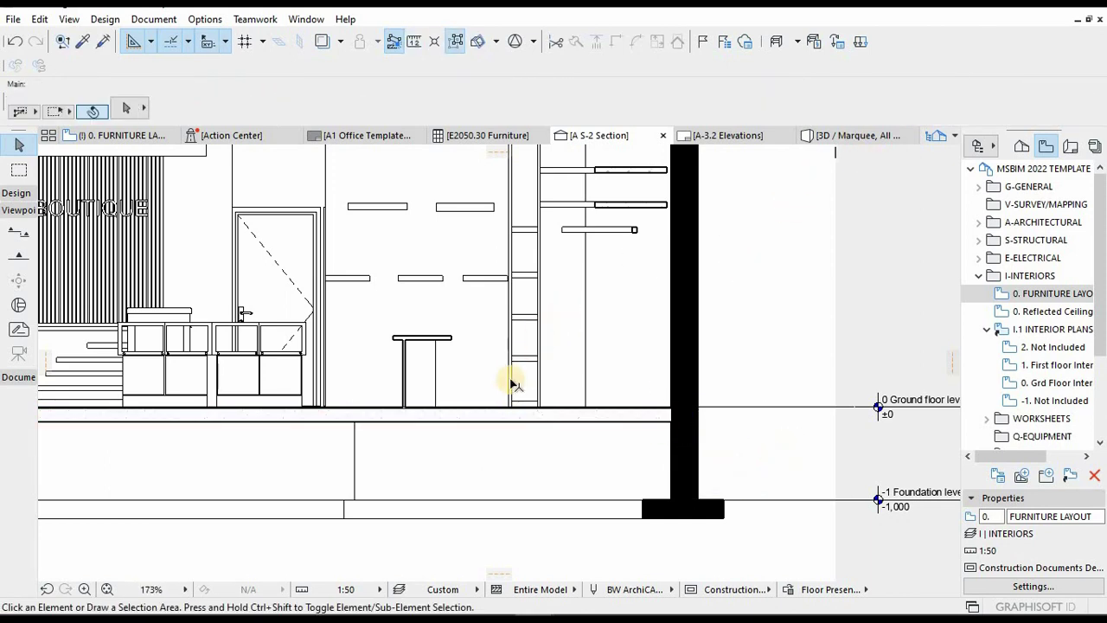
- Return to the furniture layout plan and limit section A S-3's vertical range to between -160 and 3100
key(F2)
click(752, 313)
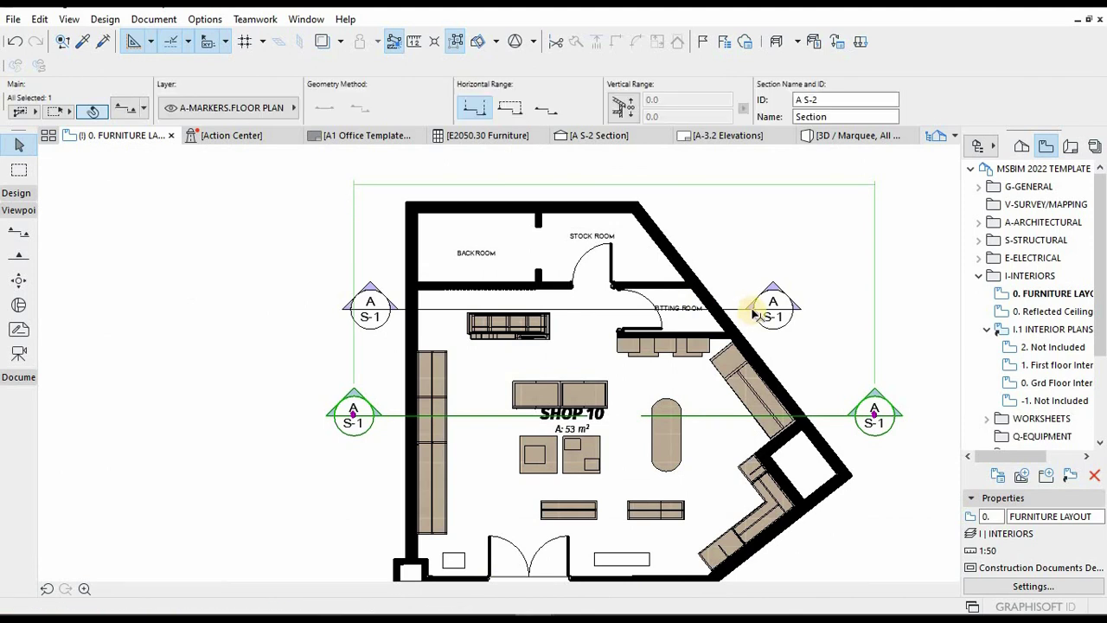
shift+click(857, 416)
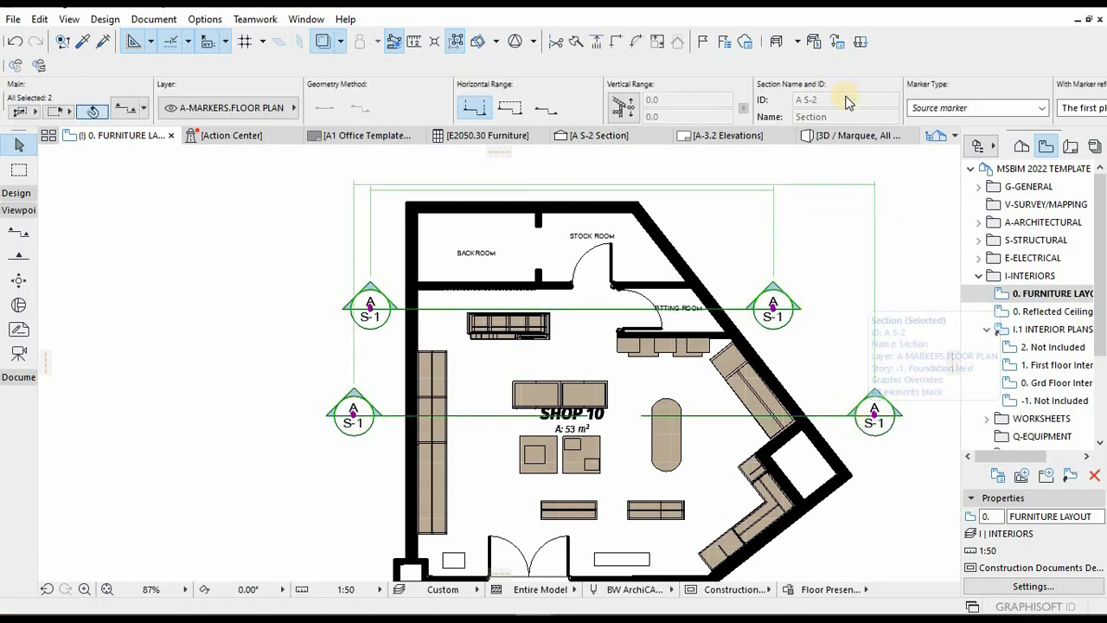
click(750, 310)
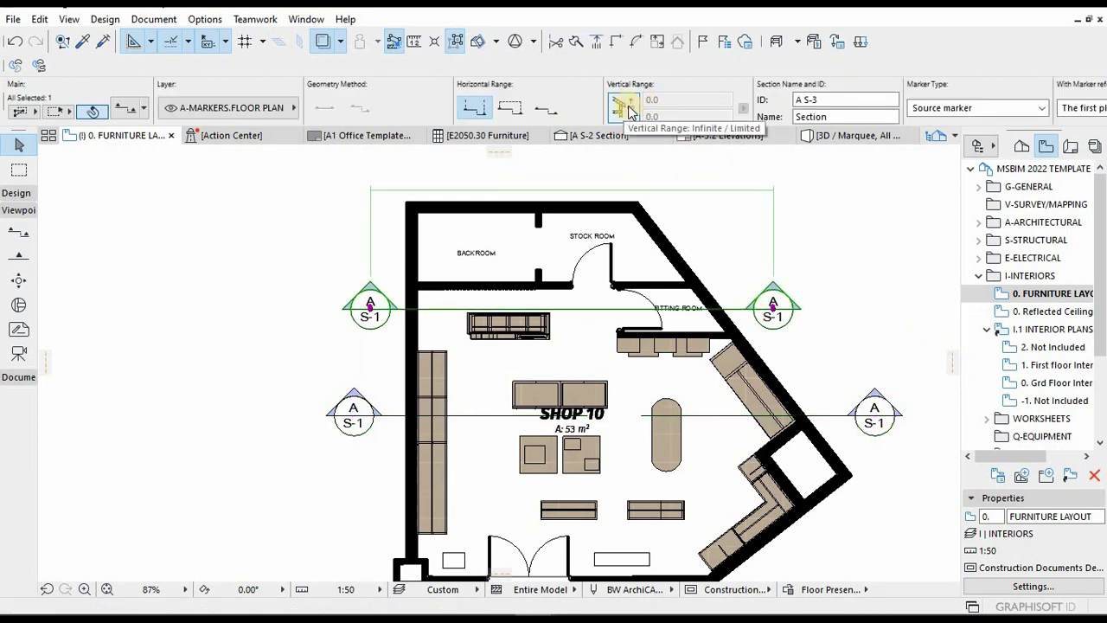
click(624, 107)
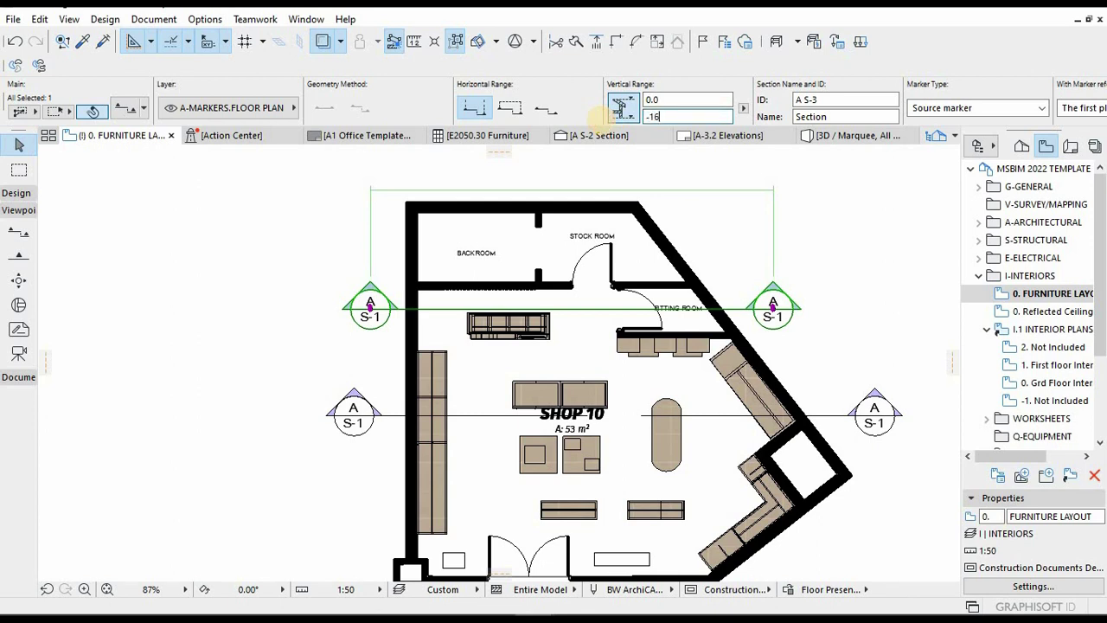
click(677, 98)
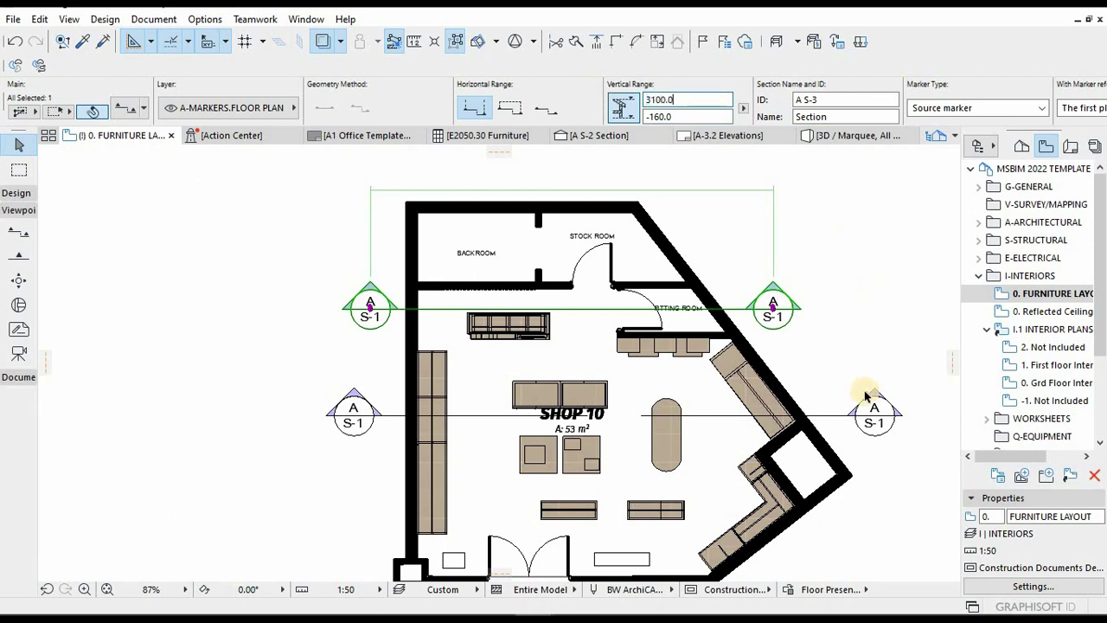
key(Return)
- Limit the vertical range of section A S-2 through the middle of the shop to between -160 and 3100
click(856, 421)
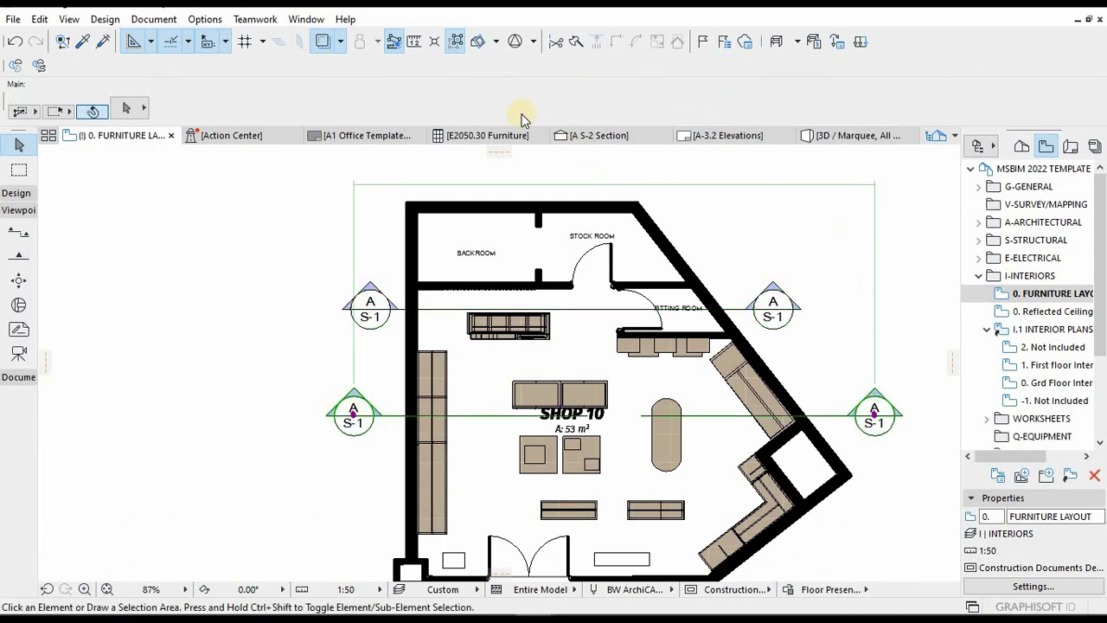
click(627, 108)
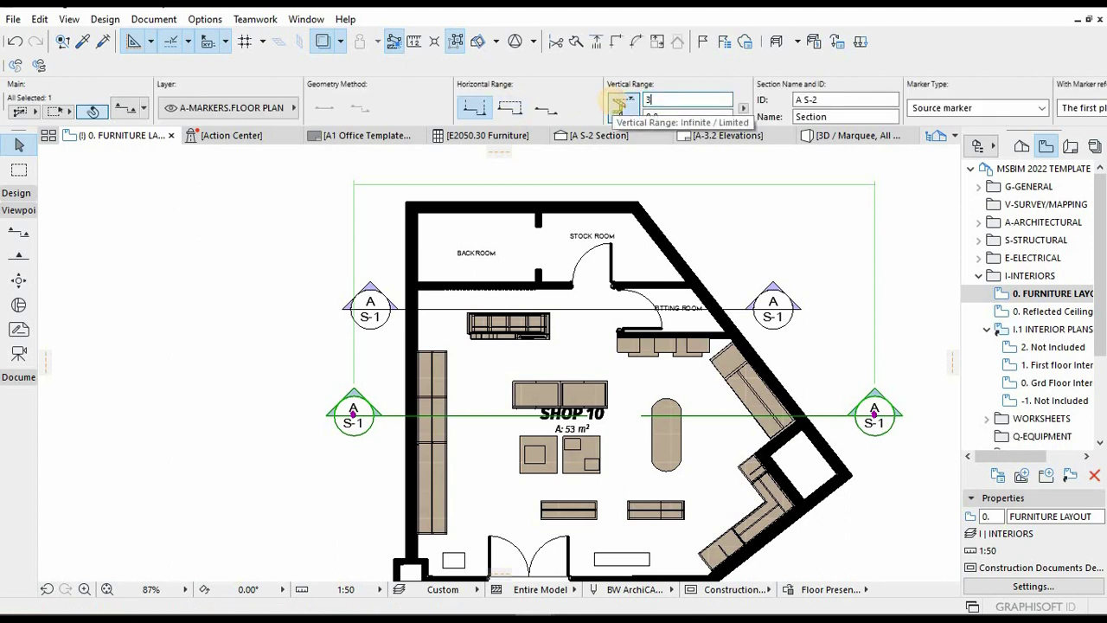
key(Tab)
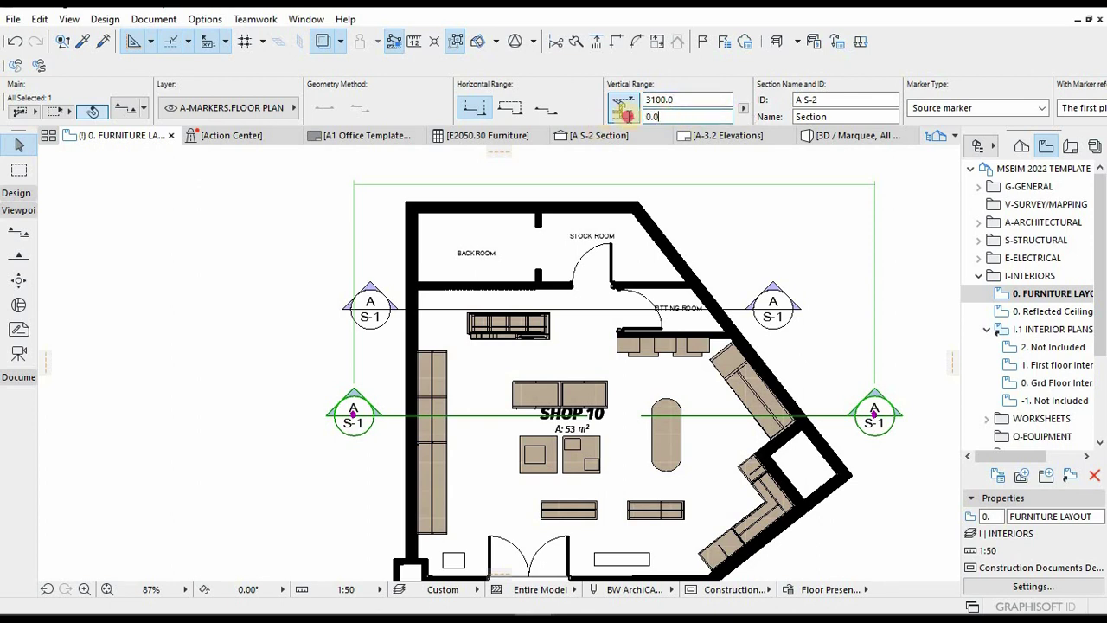
key(ctrl+a)
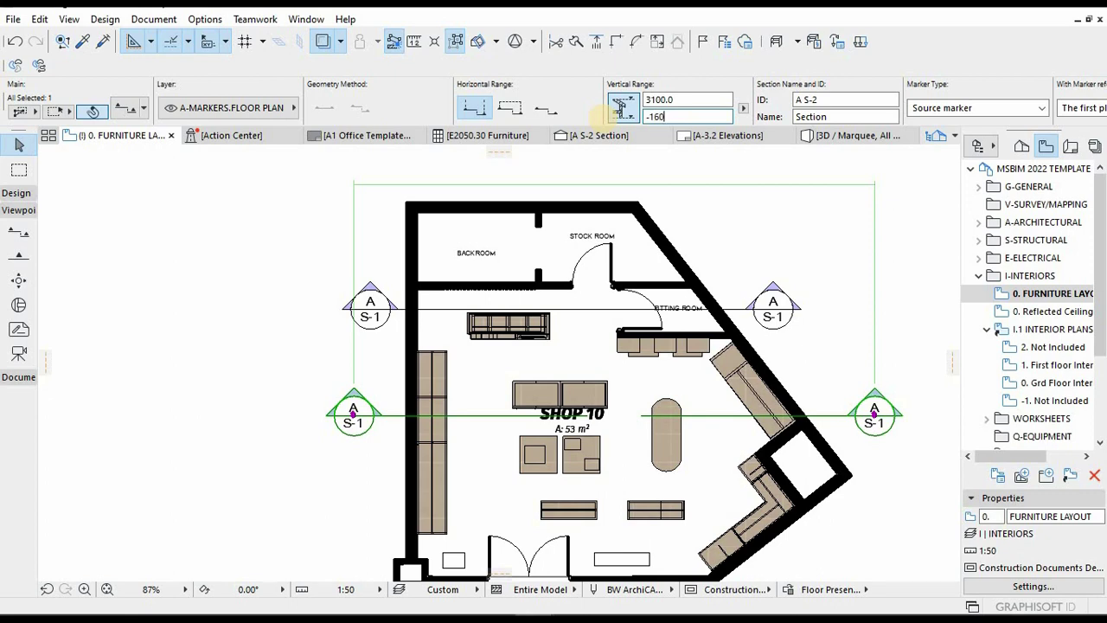
click(312, 250)
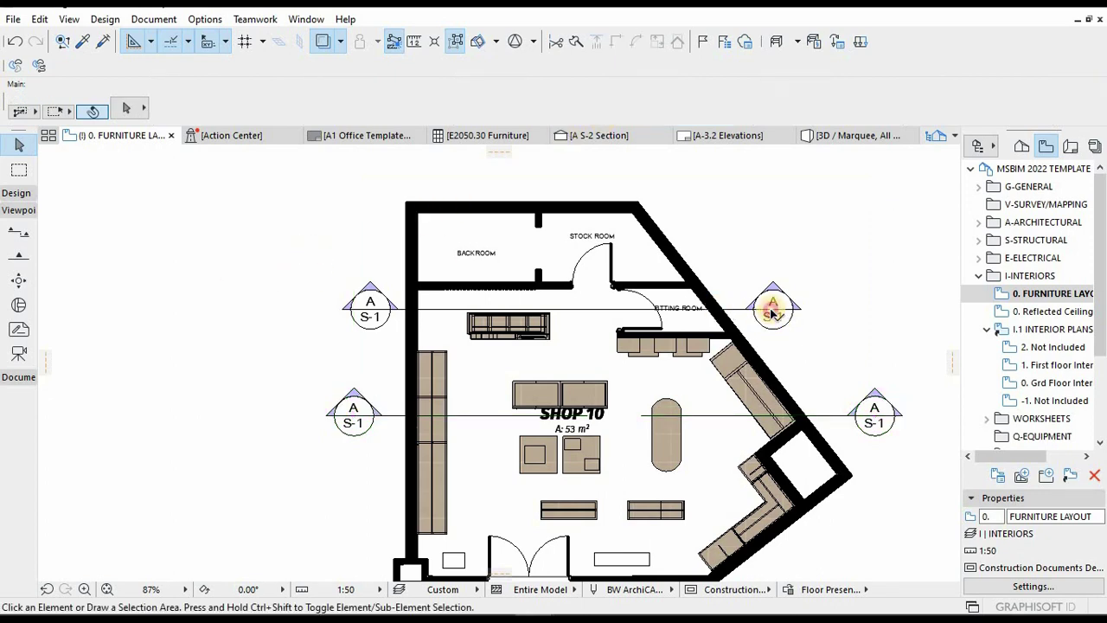
click(772, 312)
right_click(772, 312)
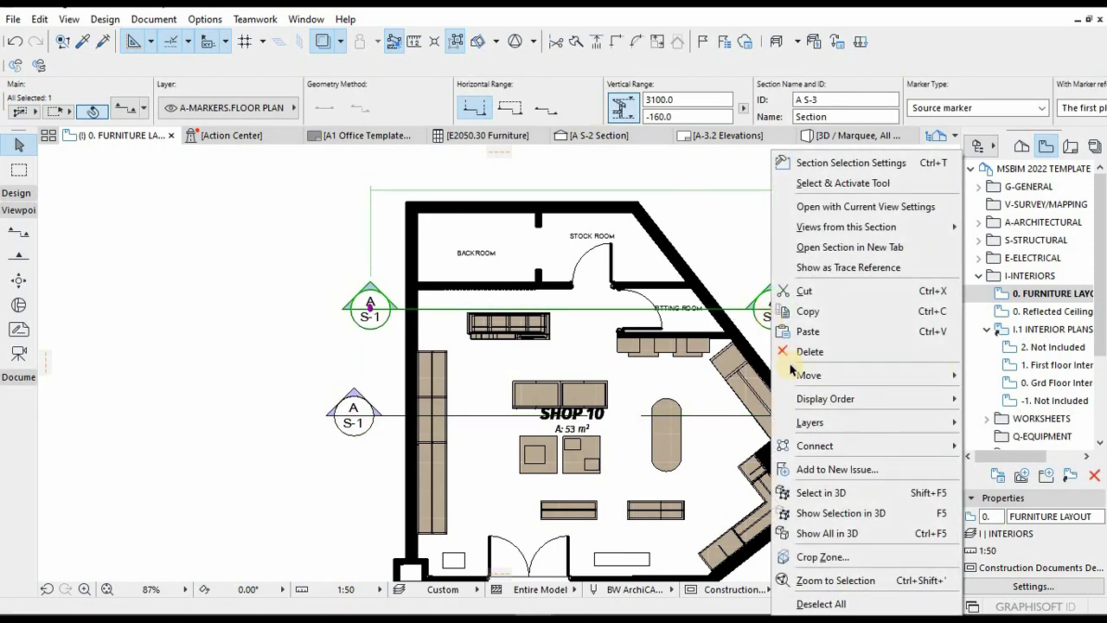
key(Escape)
- Reopen section A S-2 with the current view settings
click(851, 416)
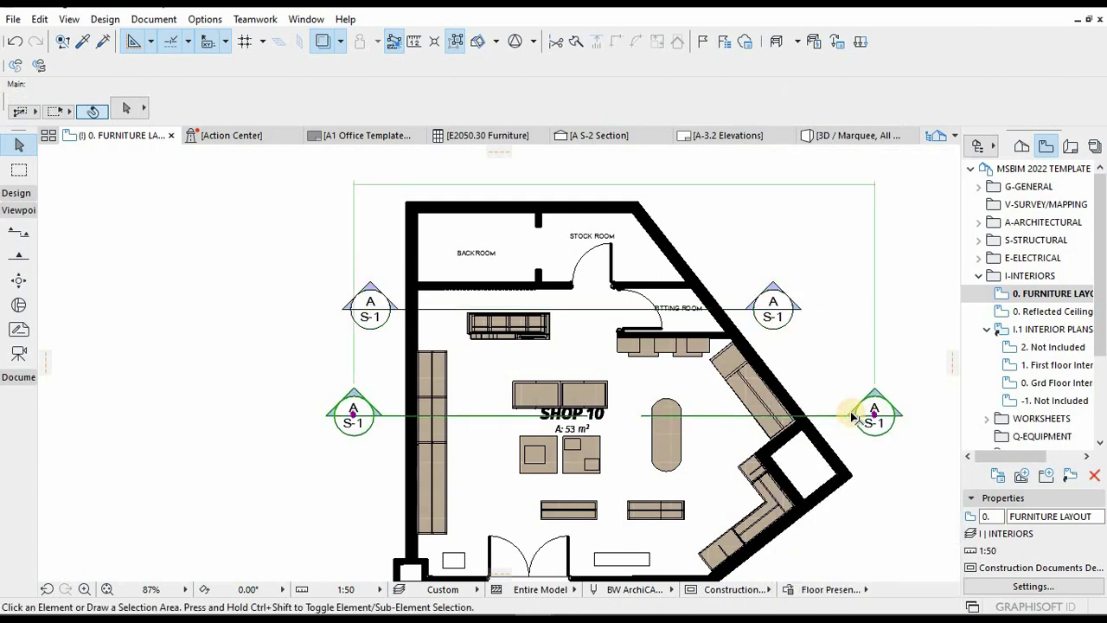
right_click(853, 416)
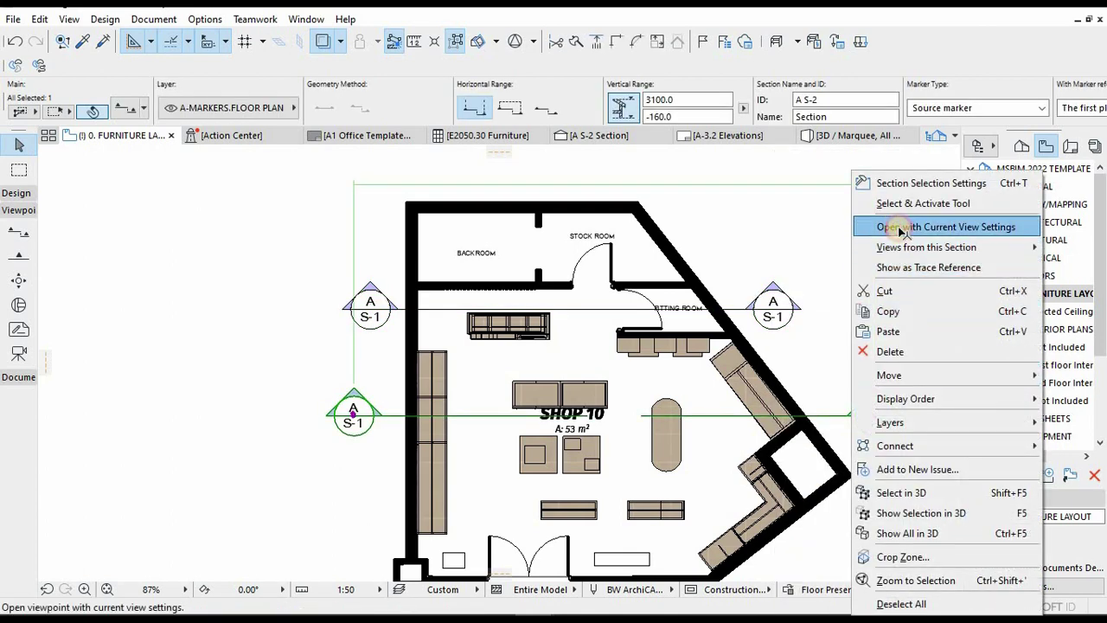
click(900, 228)
scroll(724, 417, down, 2)
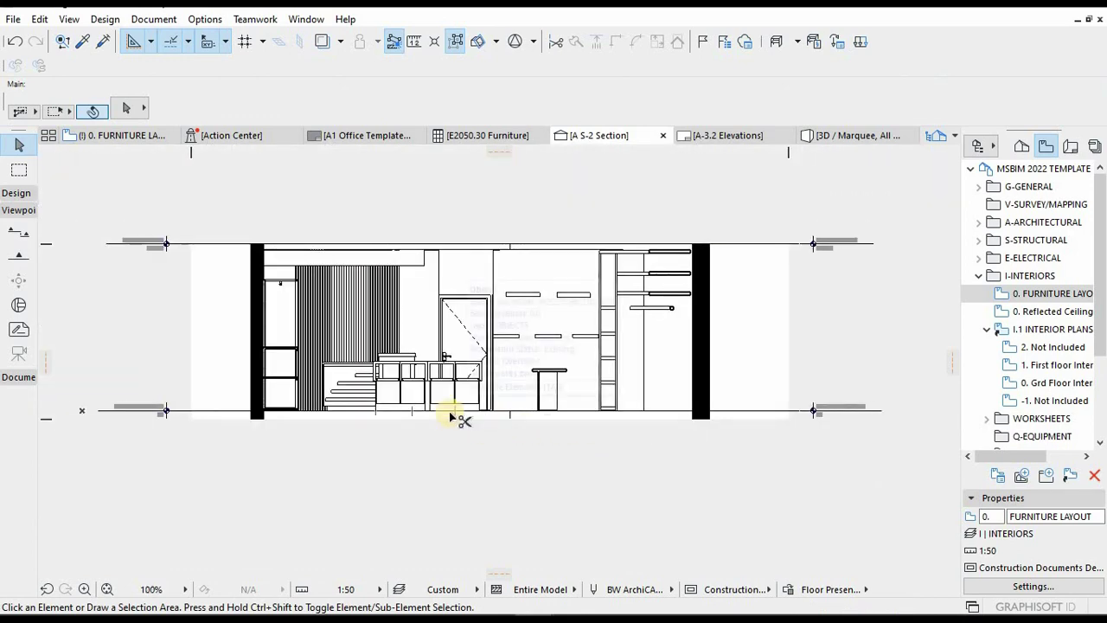
- Show every layer again in the height-limited section A S-2
key(ctrl+l)
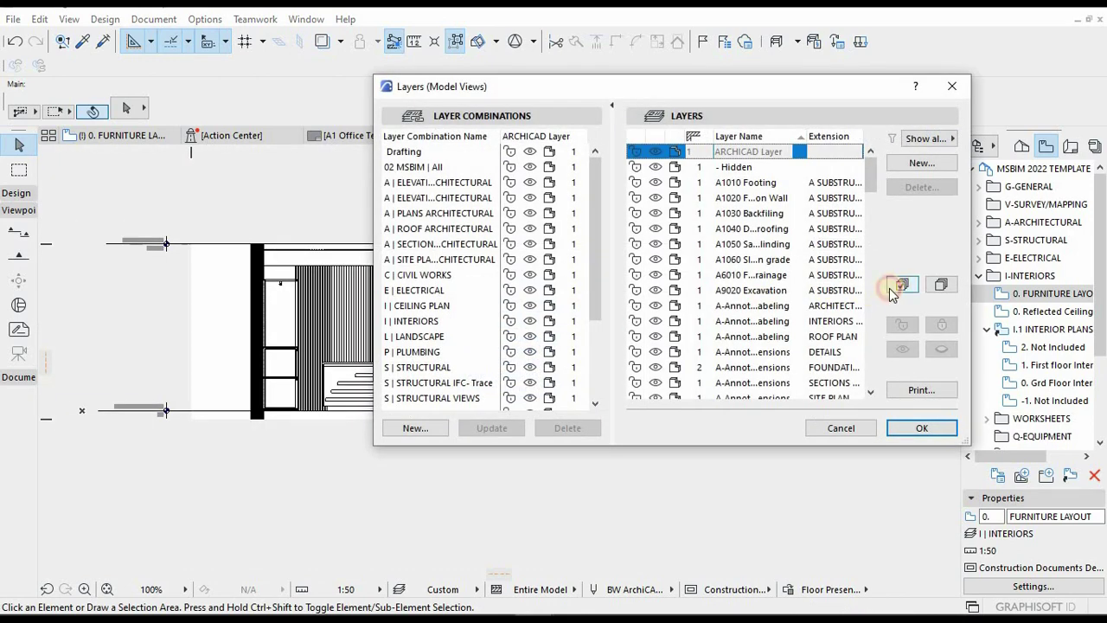
click(899, 288)
key(Return)
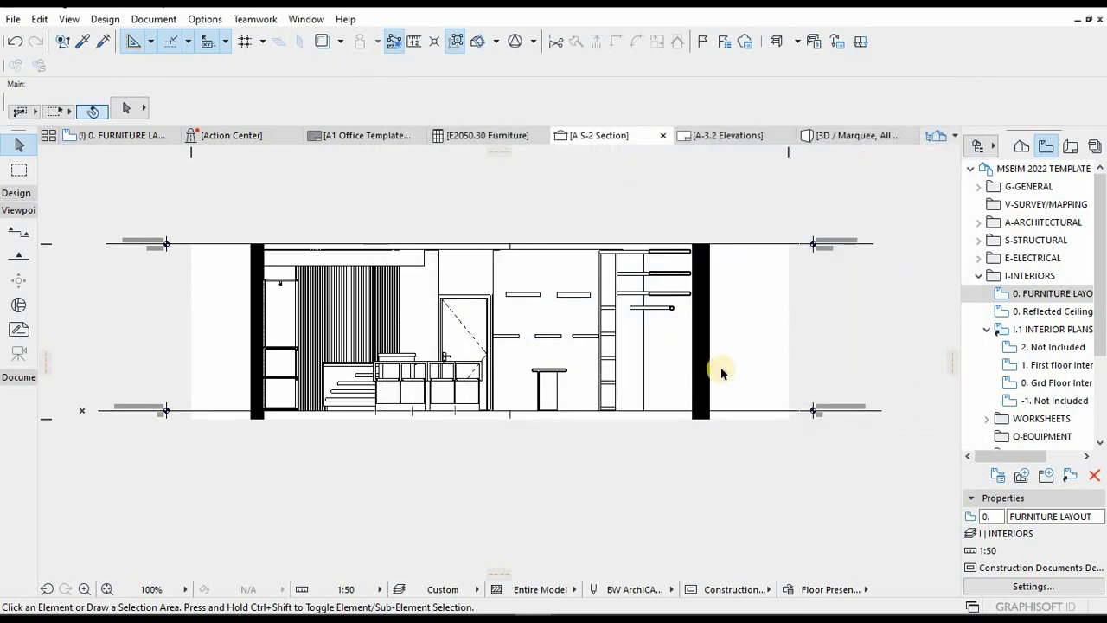
- Rename the layer combination A | ELEVATIONS ARCHITECTURAL to A | INTERIOR ELEVATIONS
key(ctrl+l)
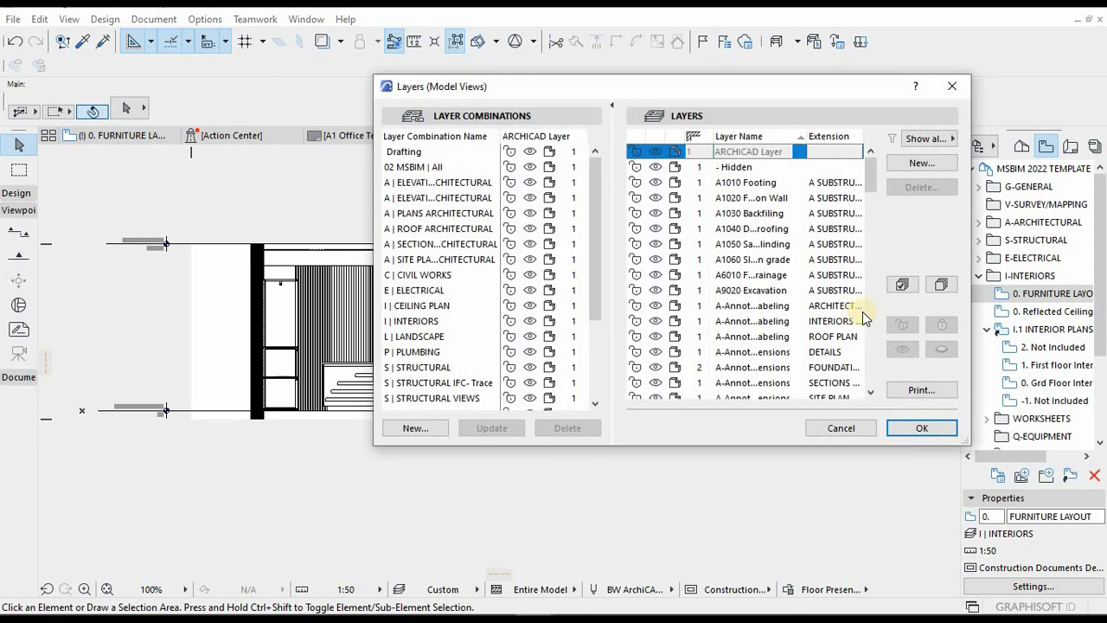
click(422, 182)
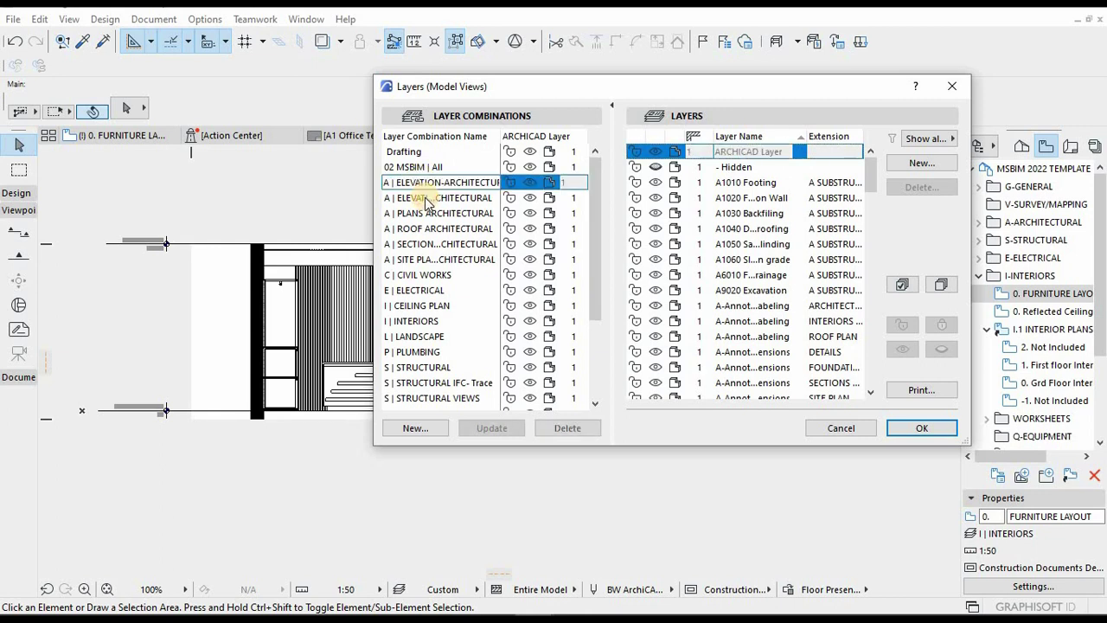
click(472, 199)
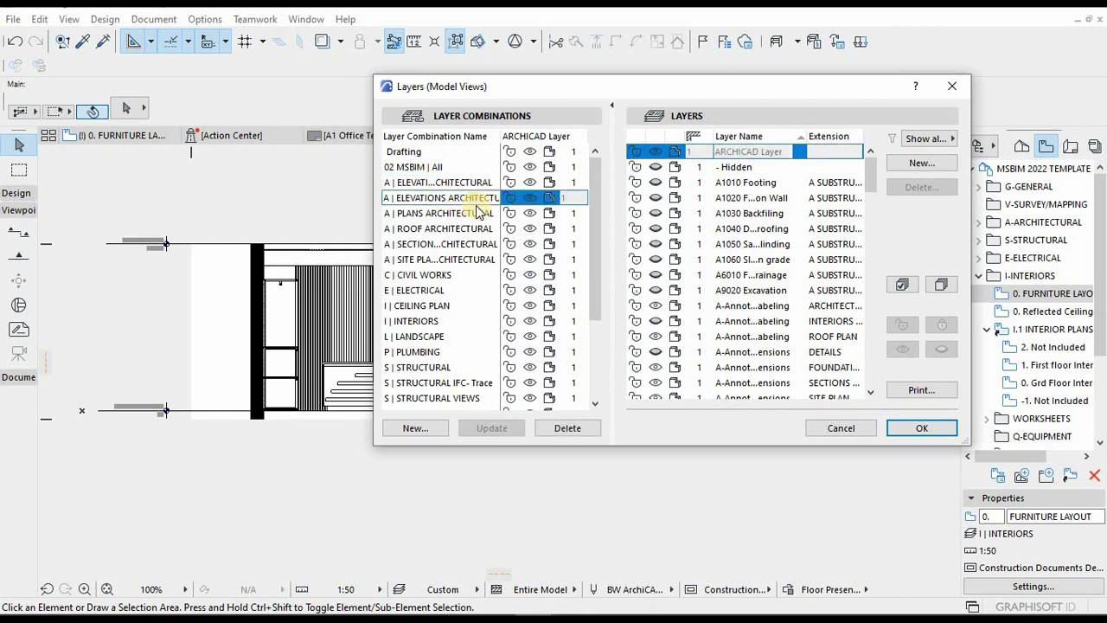
double_click(435, 199)
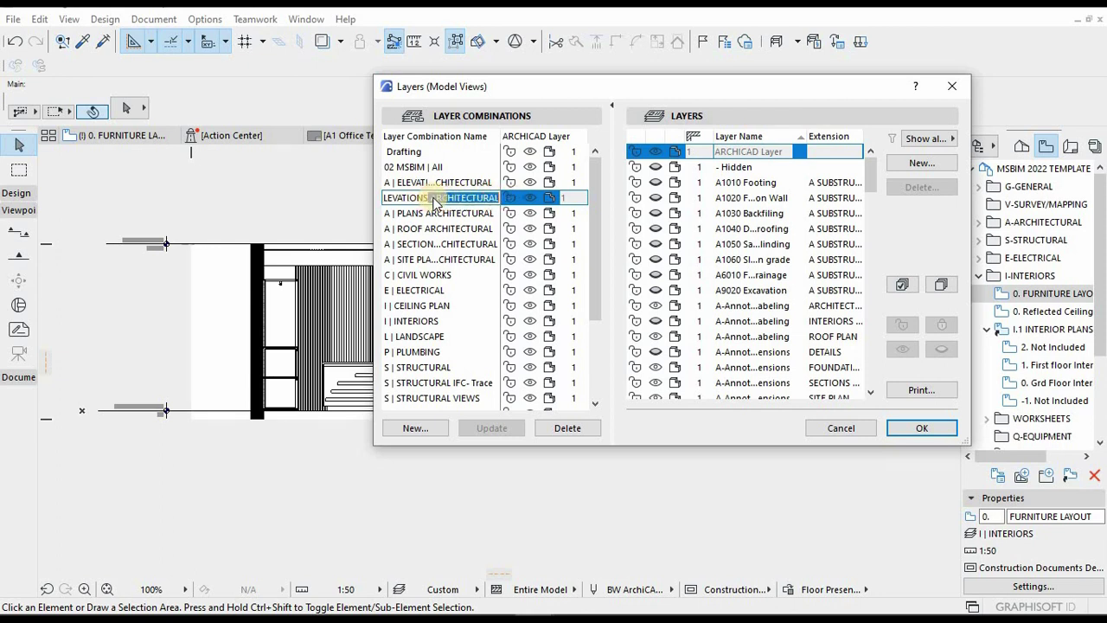
click(438, 198)
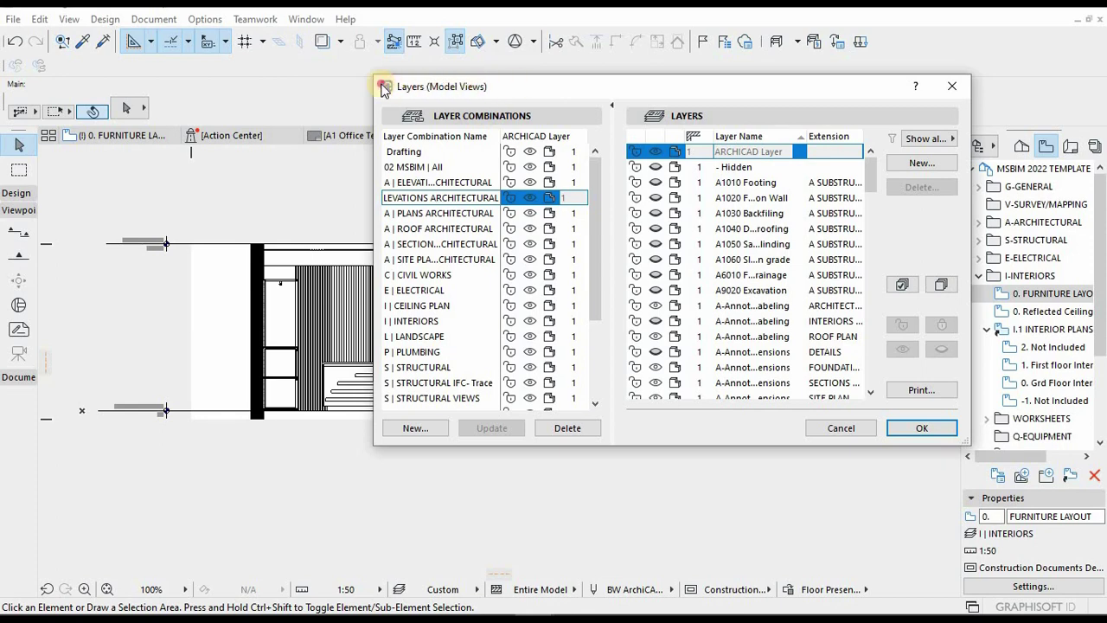
drag(383, 90, 213, 86)
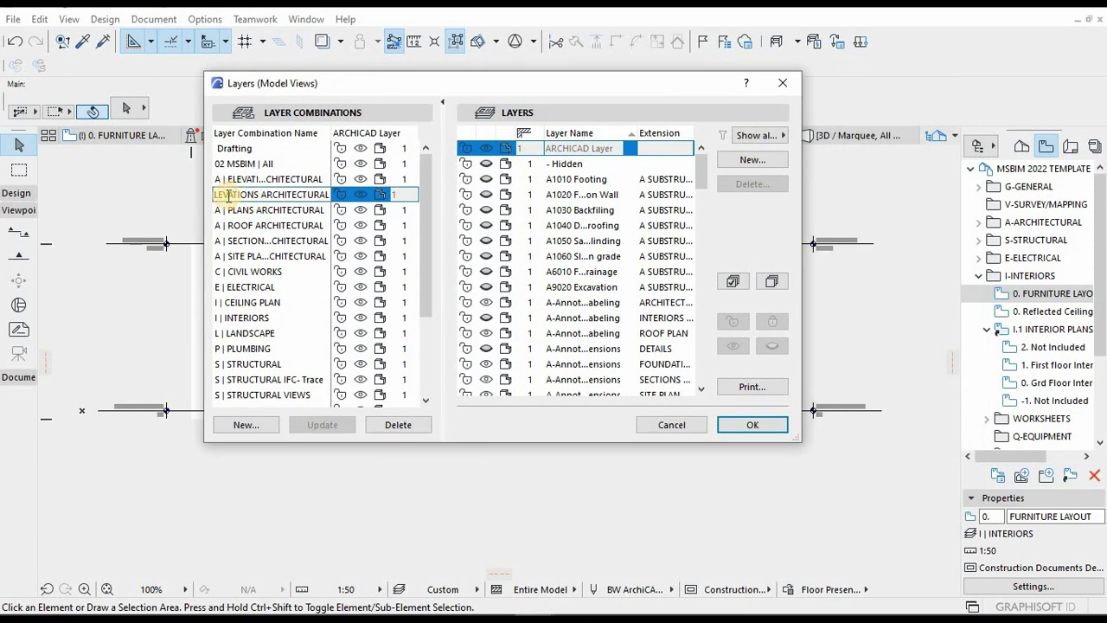
click(229, 196)
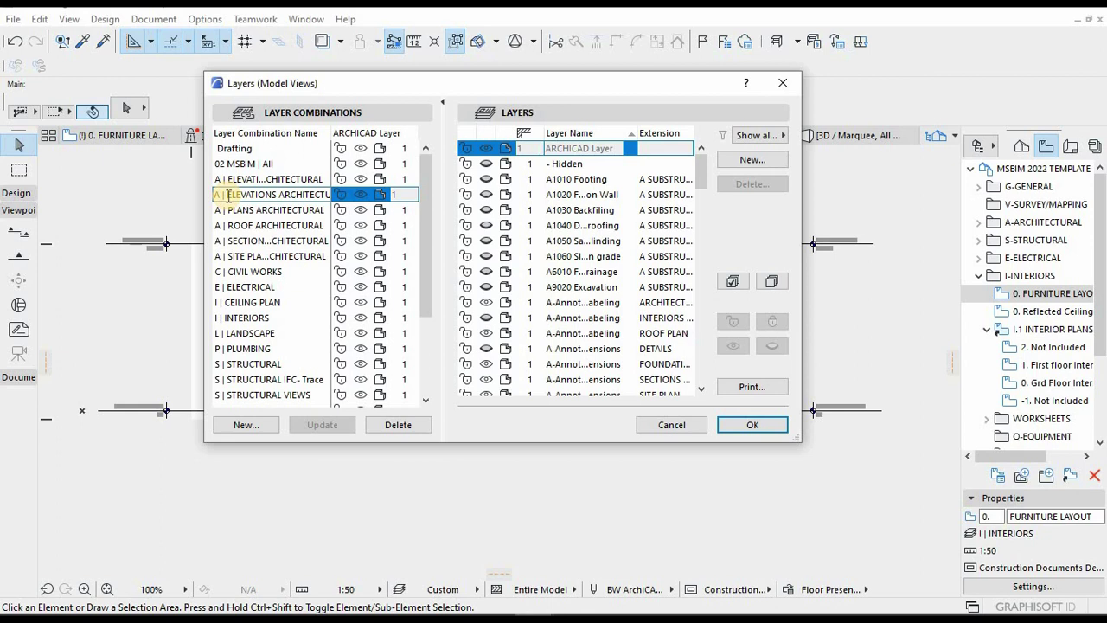
text(INTERIOR)
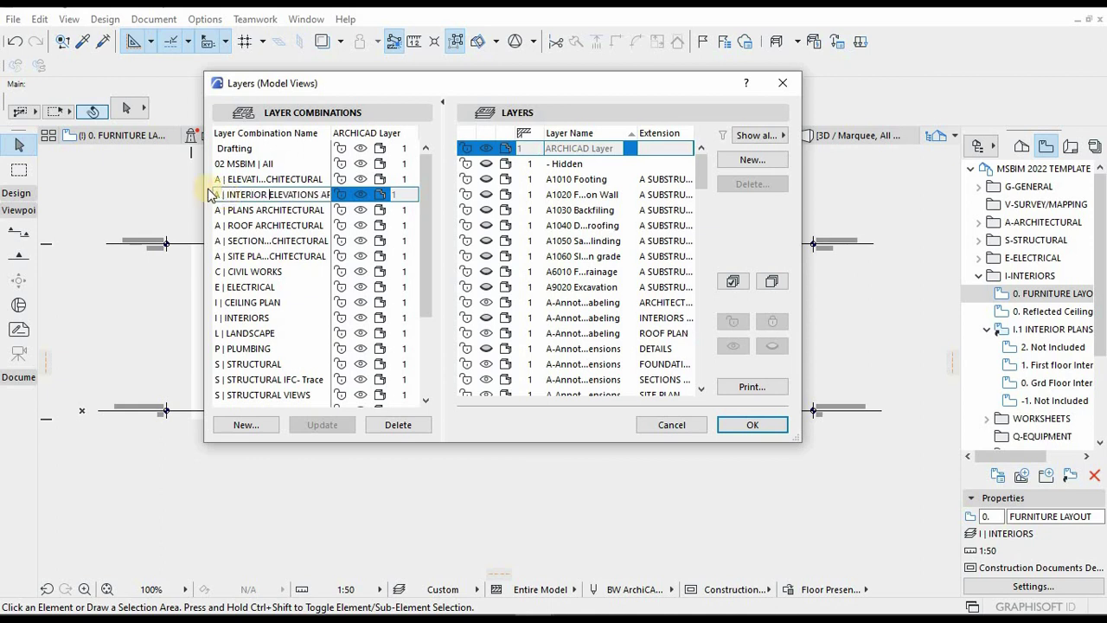
key(End)
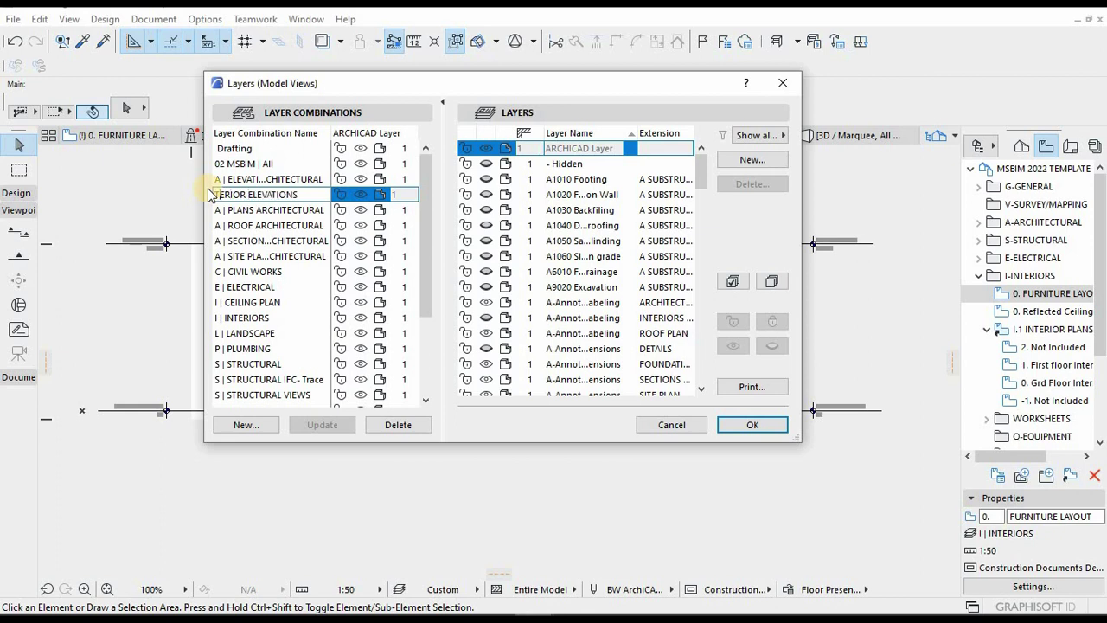
key(Left)
key(Left)
key(Left)
key(Return)
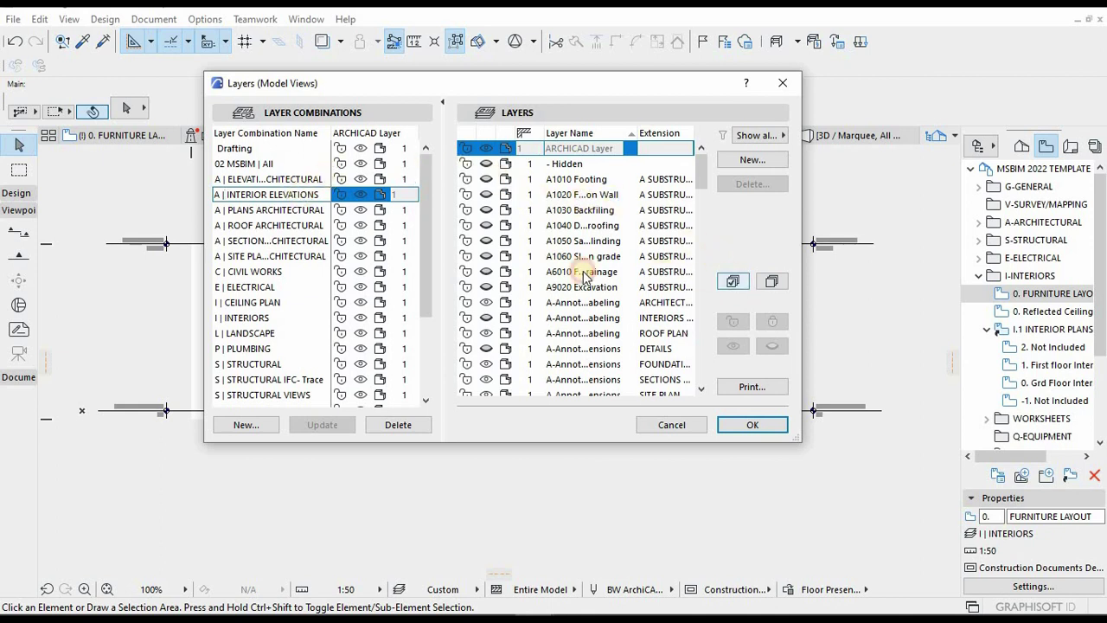
- Update the A | INTERIOR ELEVATIONS combination with all layers visible and apply it to section A S-2
key(ctrl+a)
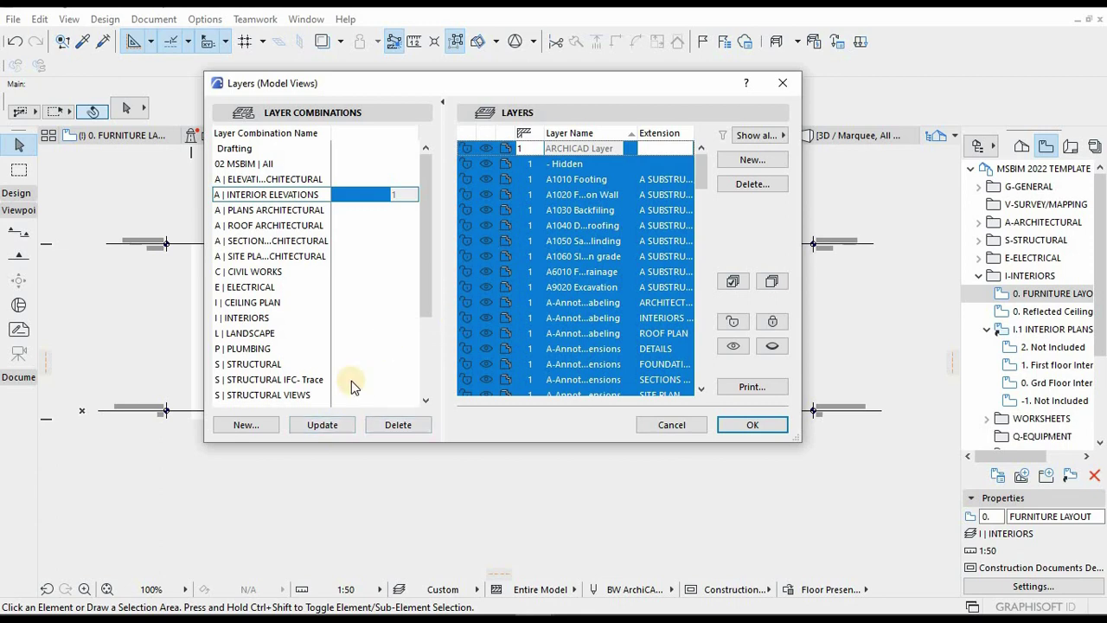
click(323, 425)
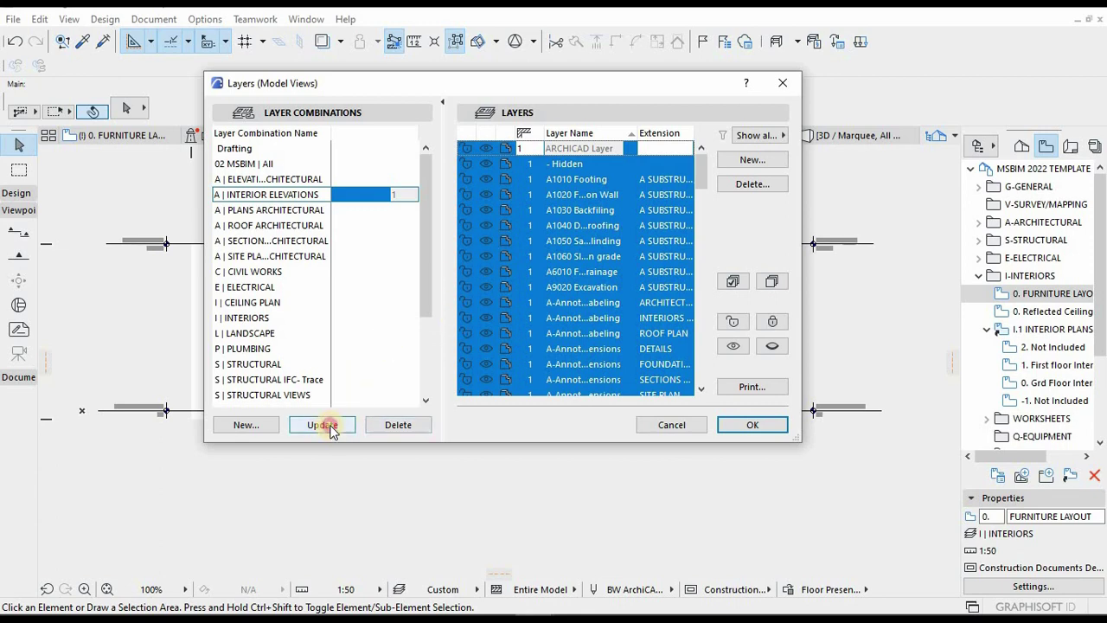
click(748, 424)
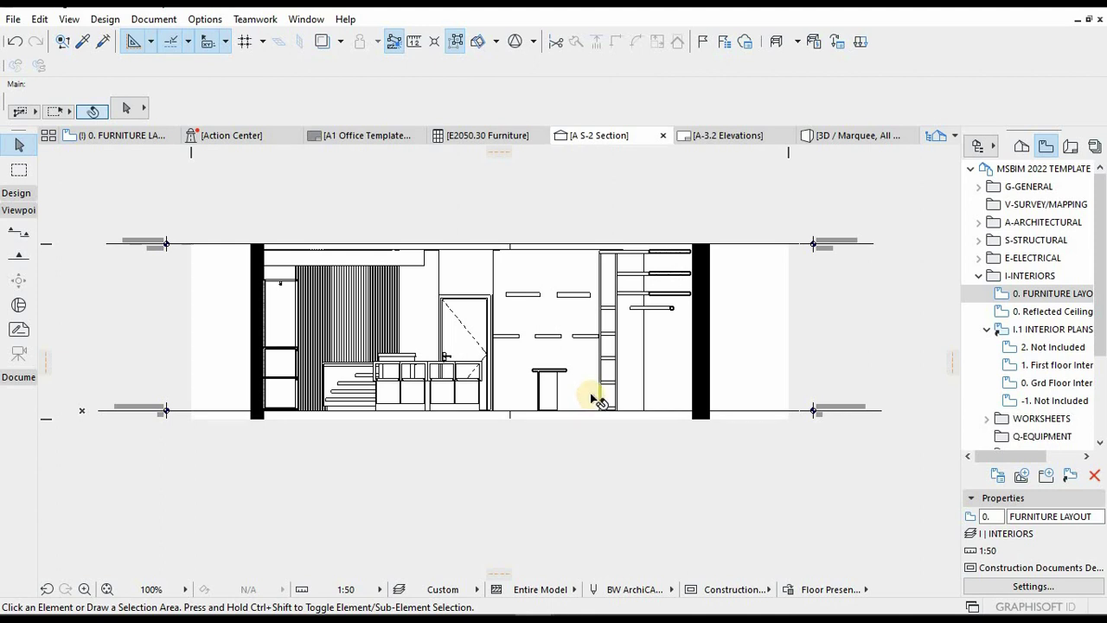
click(281, 417)
scroll(692, 439, up, 5)
key(Escape)
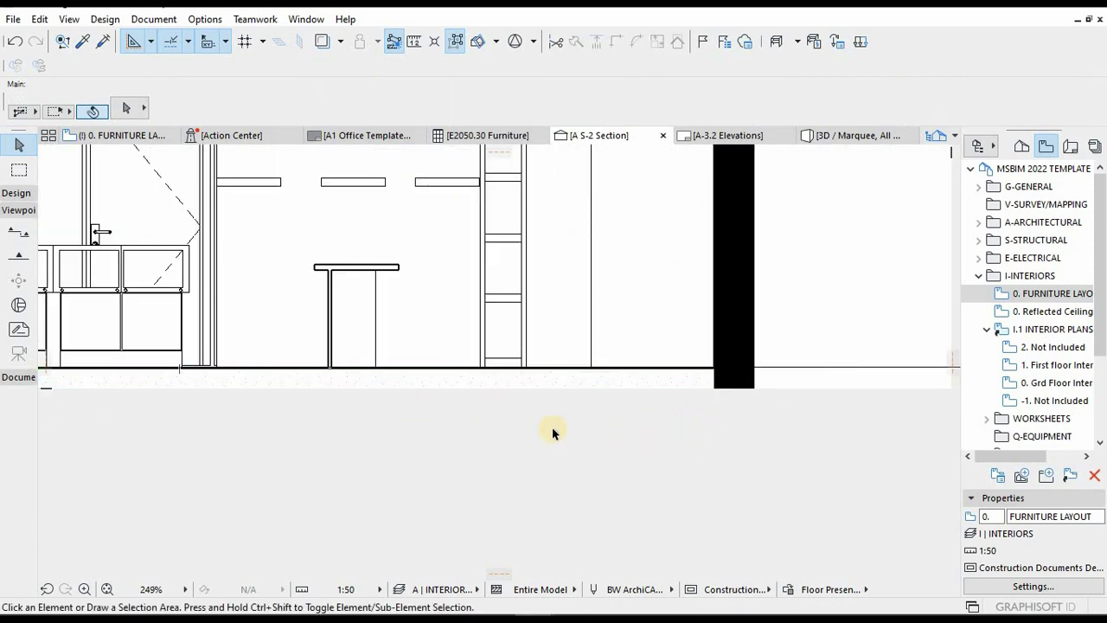
scroll(366, 388, down, 5)
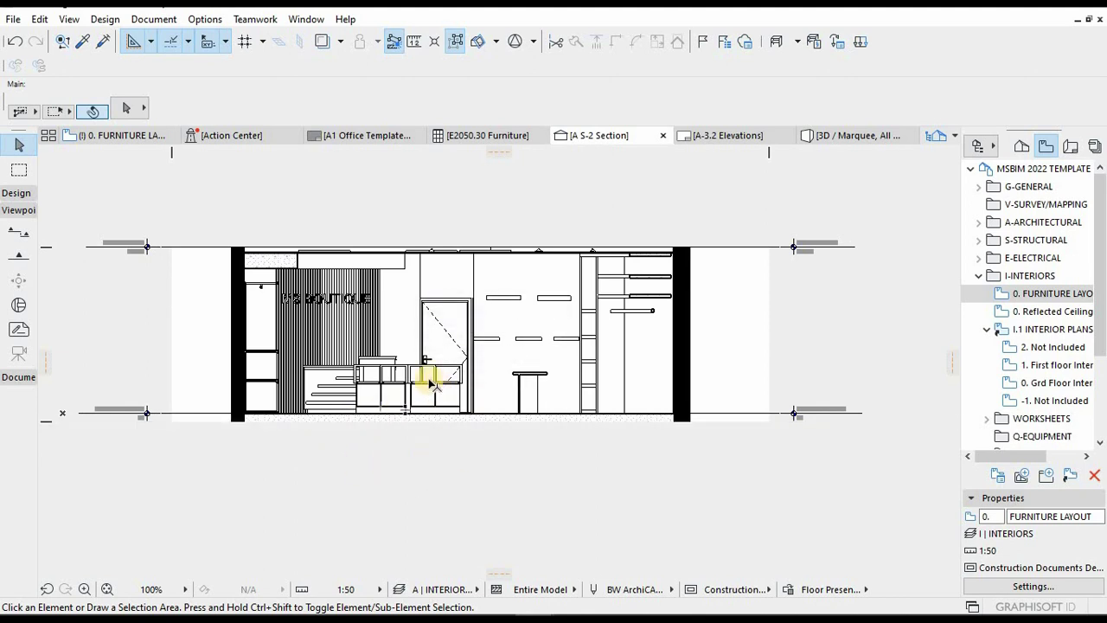
- Return to the furniture layout plan and set section A S-2's lower vertical limit to -170
key(ctrl+Tab)
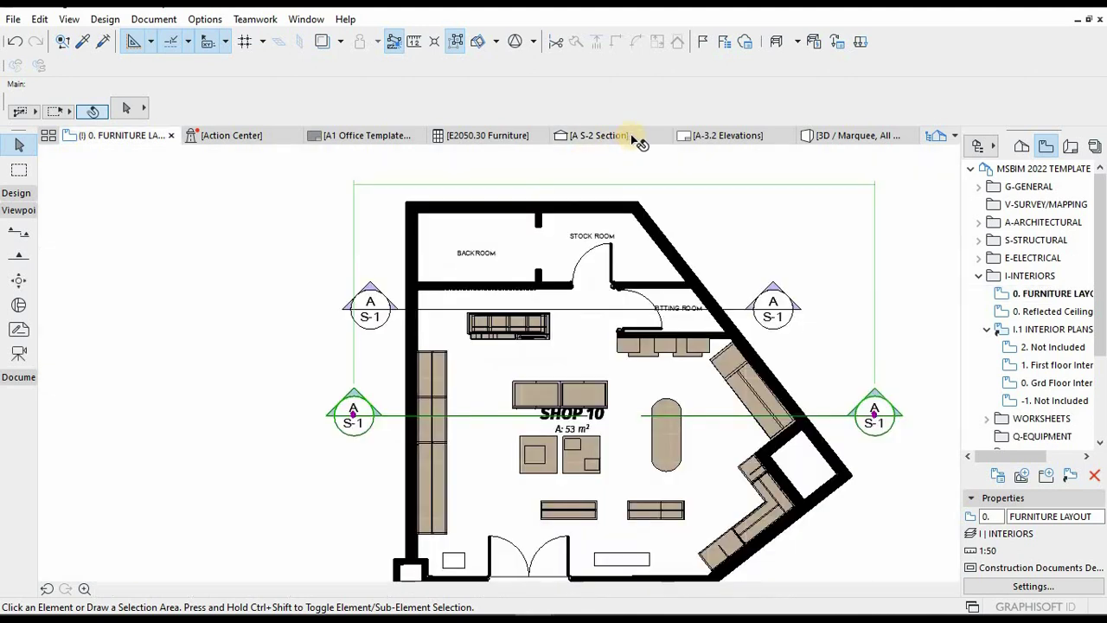
click(776, 314)
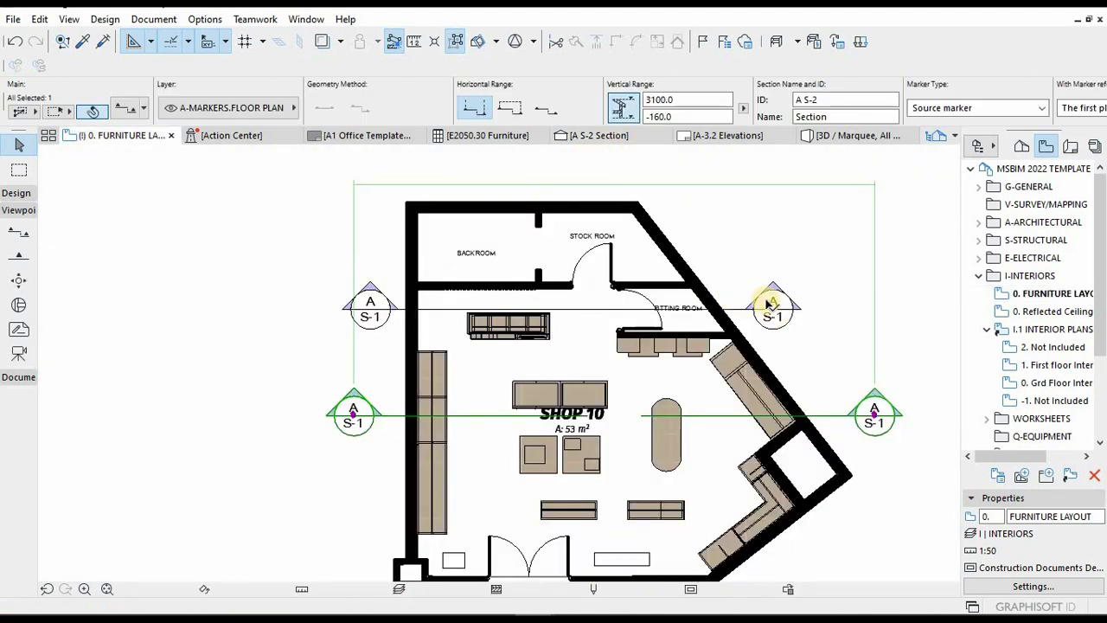
click(661, 116)
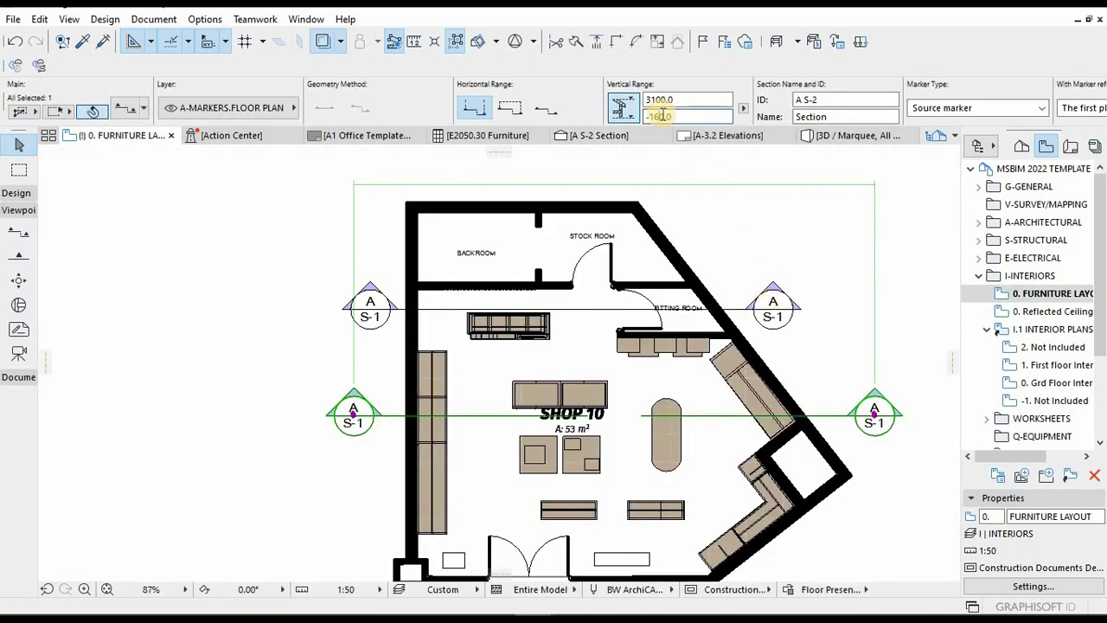
text(-750)
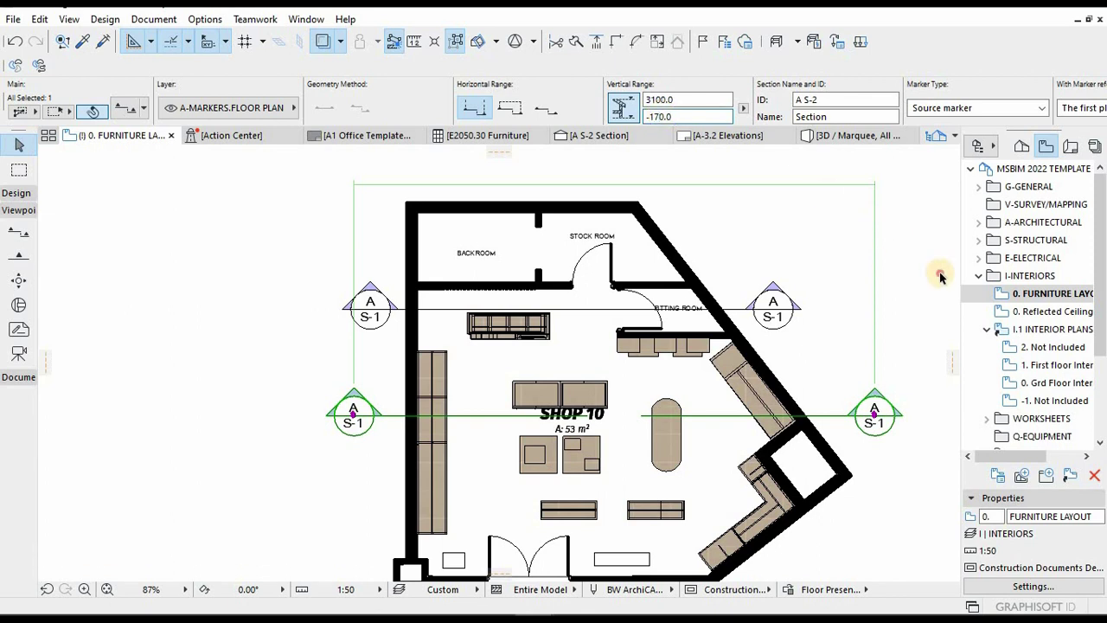
- Select section A S-3 near the fitting room and open its lower vertical limit for editing
click(762, 310)
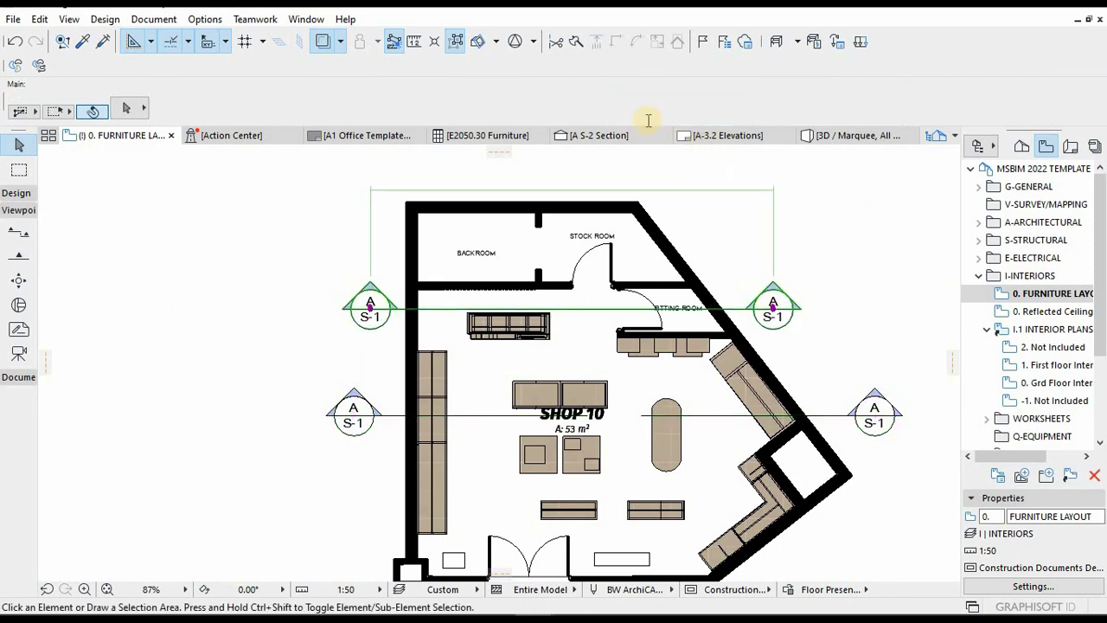
click(661, 116)
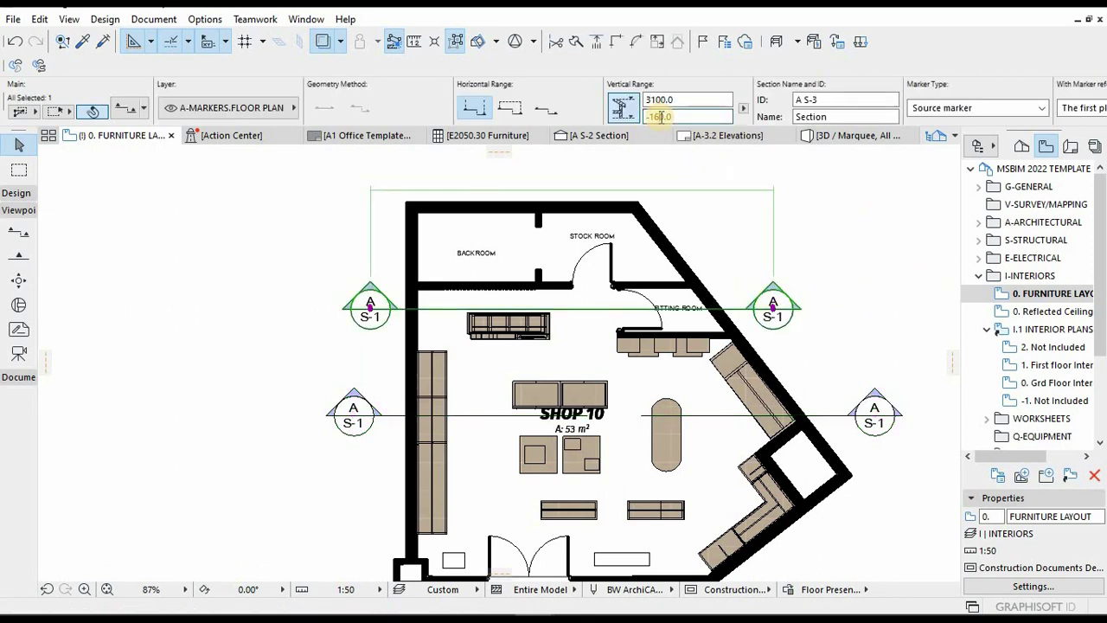
click(779, 319)
- Open section A S-2 with the current view settings and check its walls and floor edge
click(862, 416)
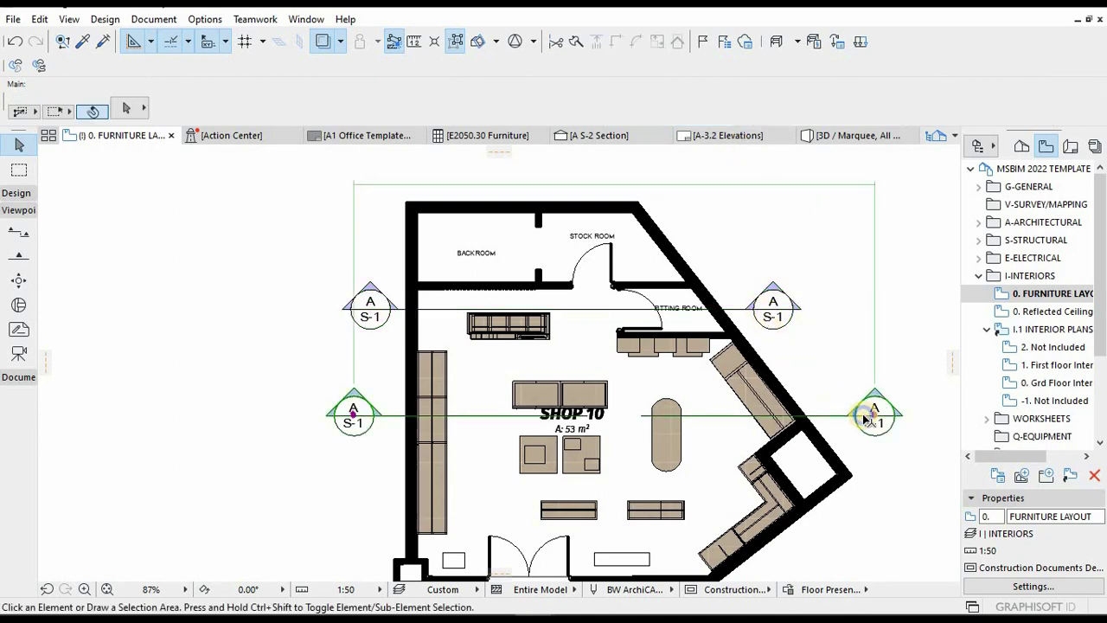
right_click(865, 417)
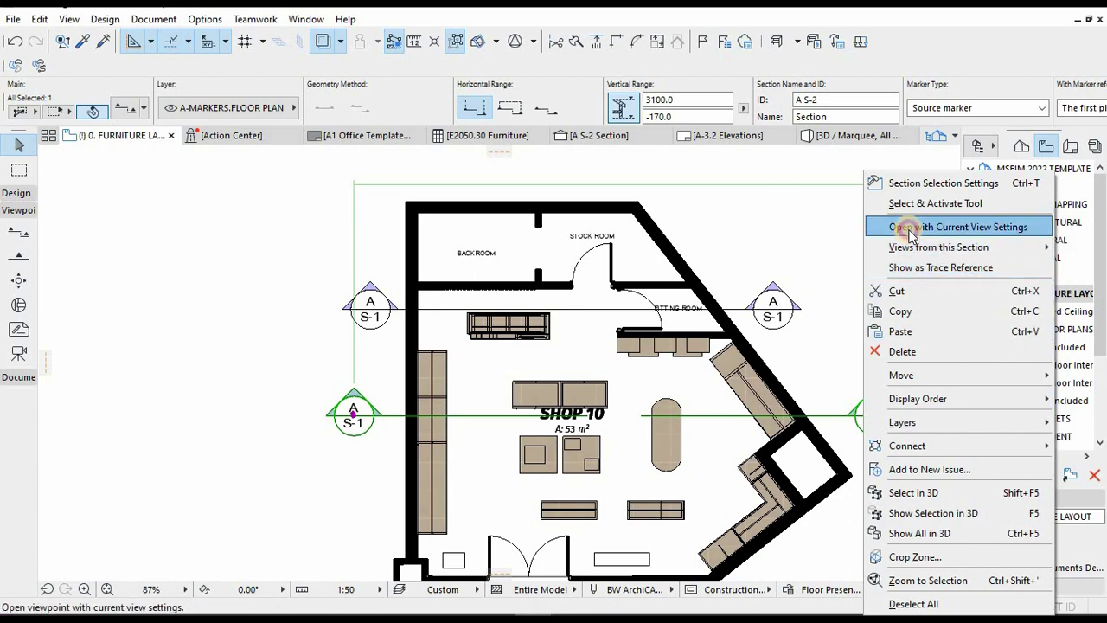
click(917, 227)
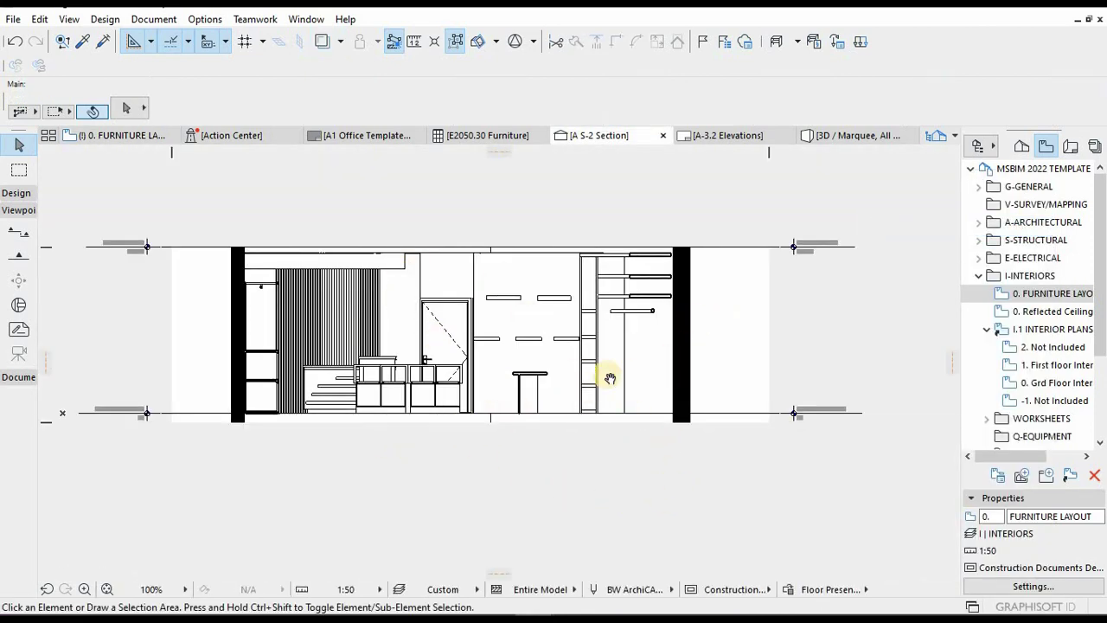
scroll(519, 328, down, 2)
scroll(449, 313, up, 2)
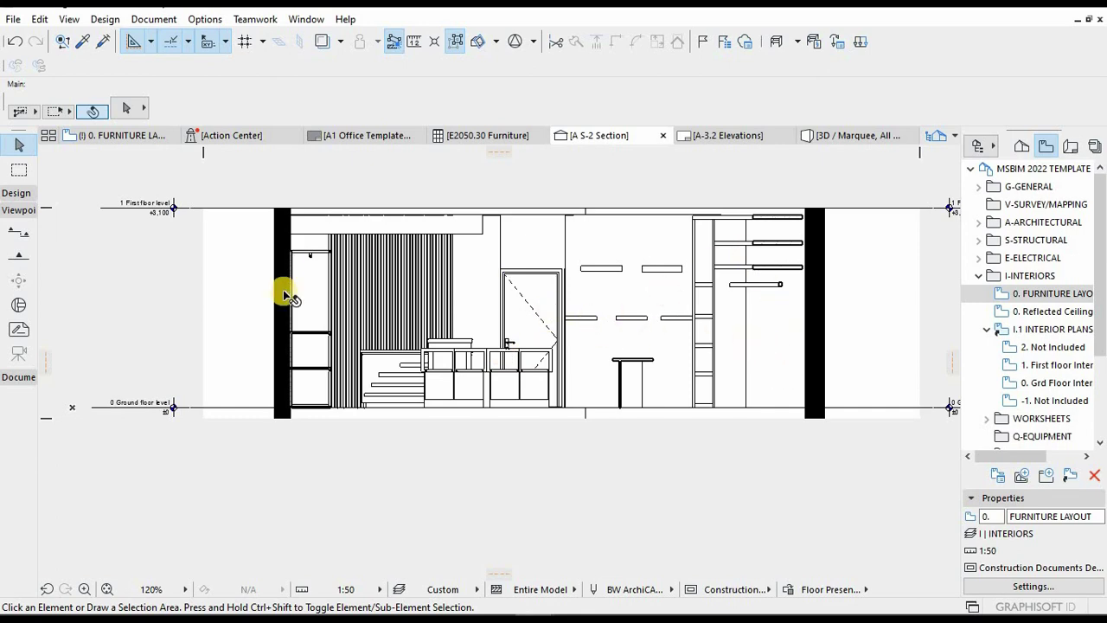
scroll(355, 324, up, 3)
scroll(759, 277, down, 3)
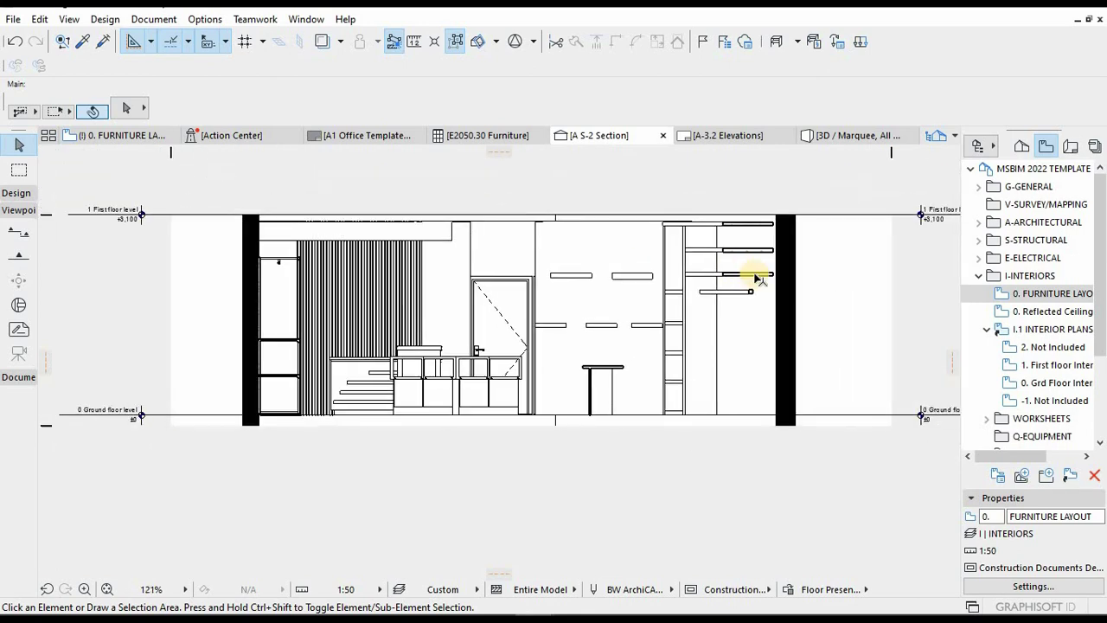
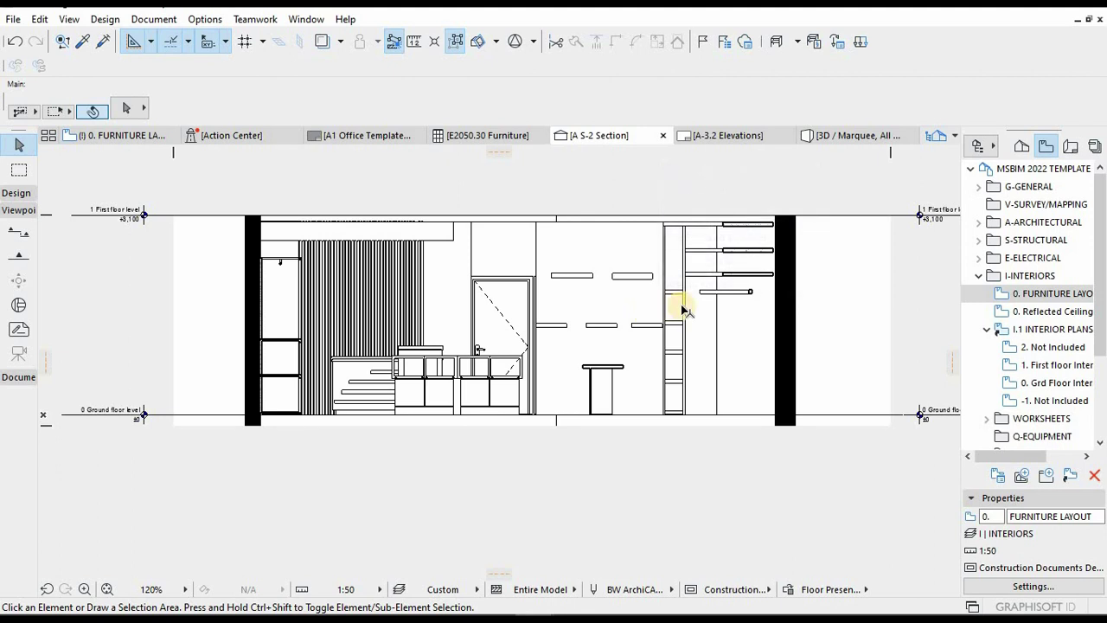
- Open the section settings of A S-2 from the project map and set its cut fill to Surface - Color Fill, Shaded
click(1022, 145)
click(1061, 223)
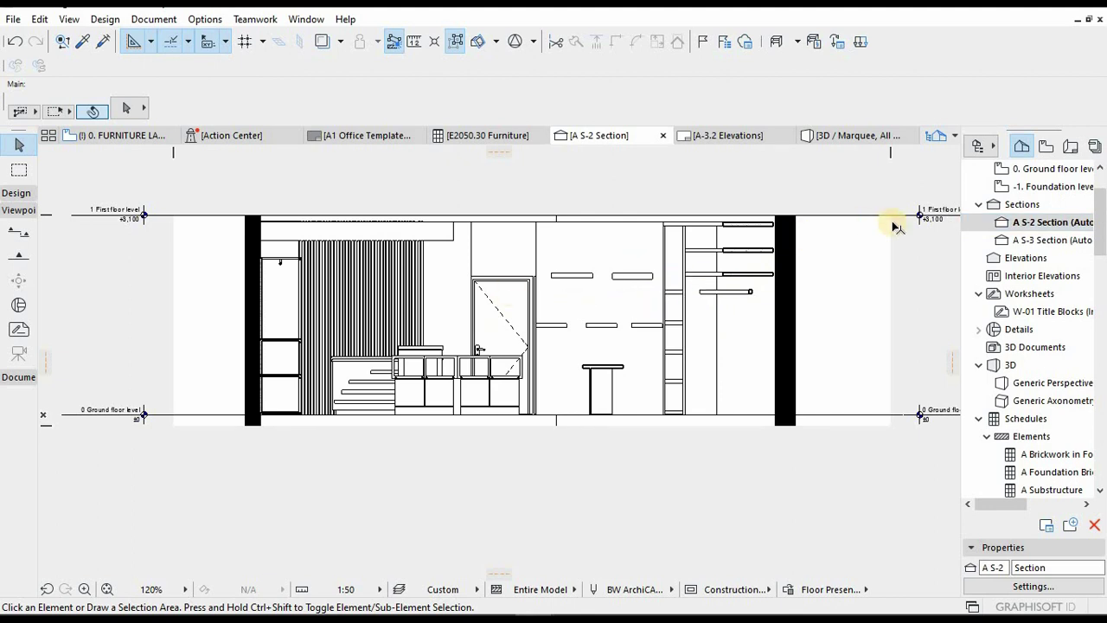
right_click(1030, 224)
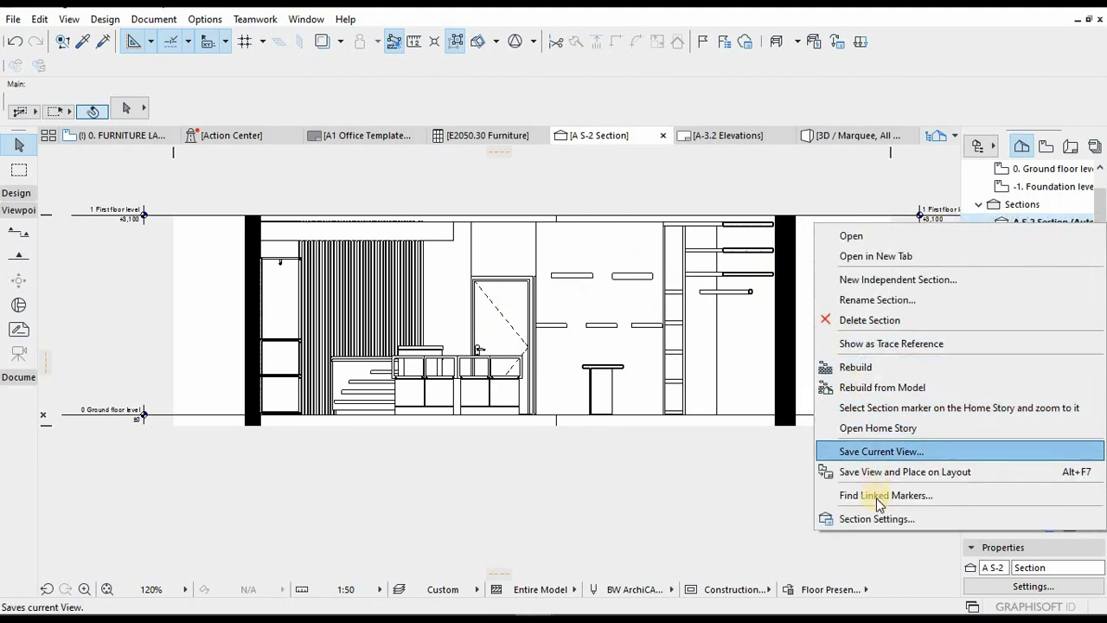
click(865, 519)
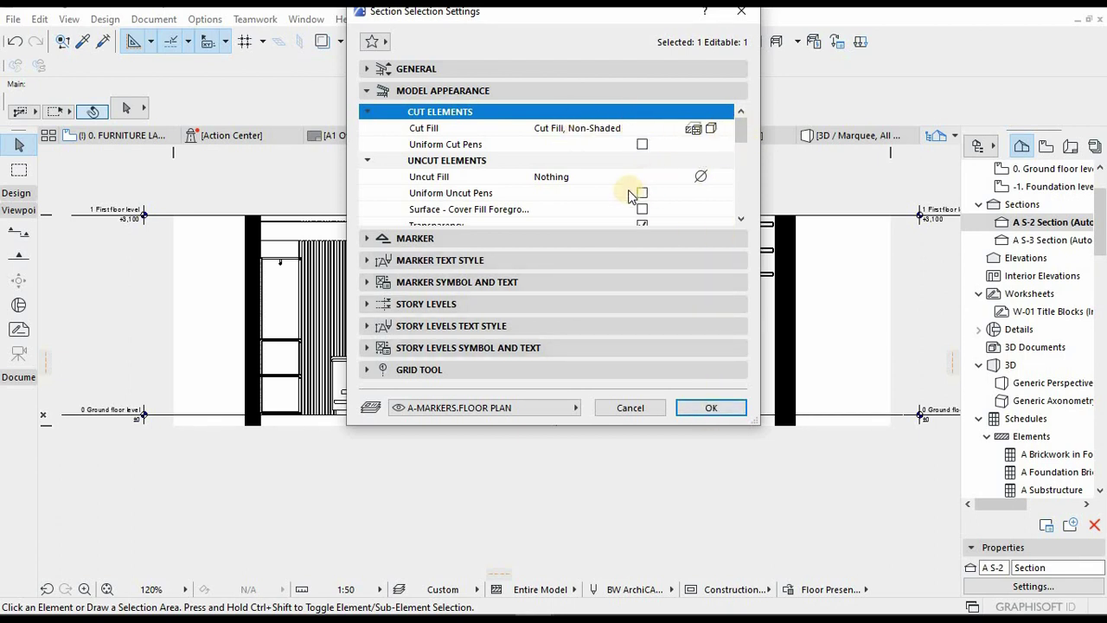
click(711, 128)
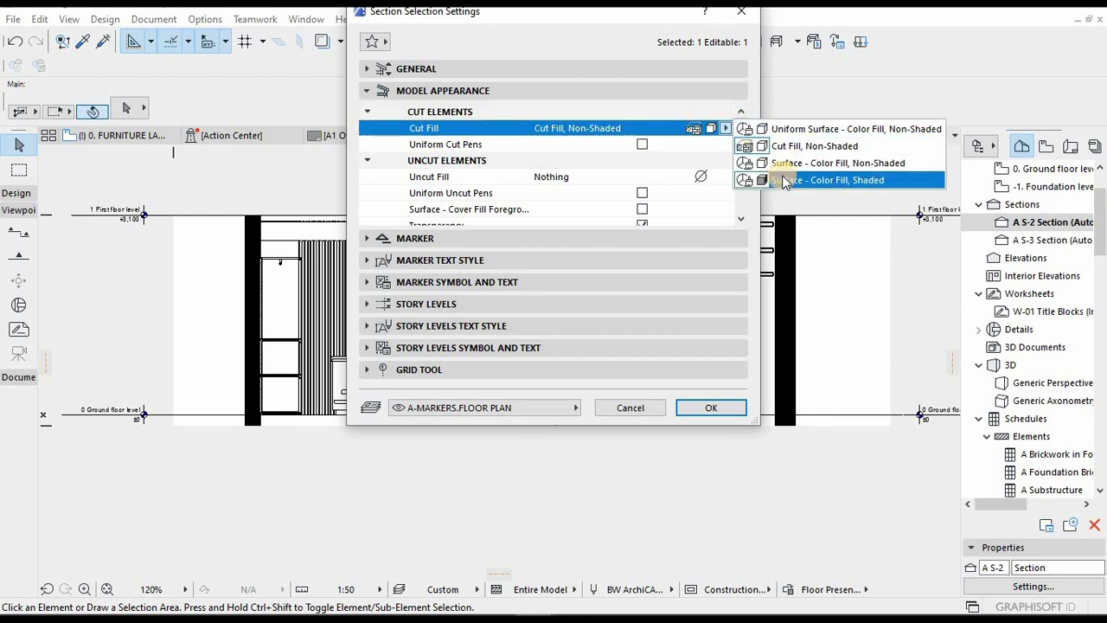
click(784, 180)
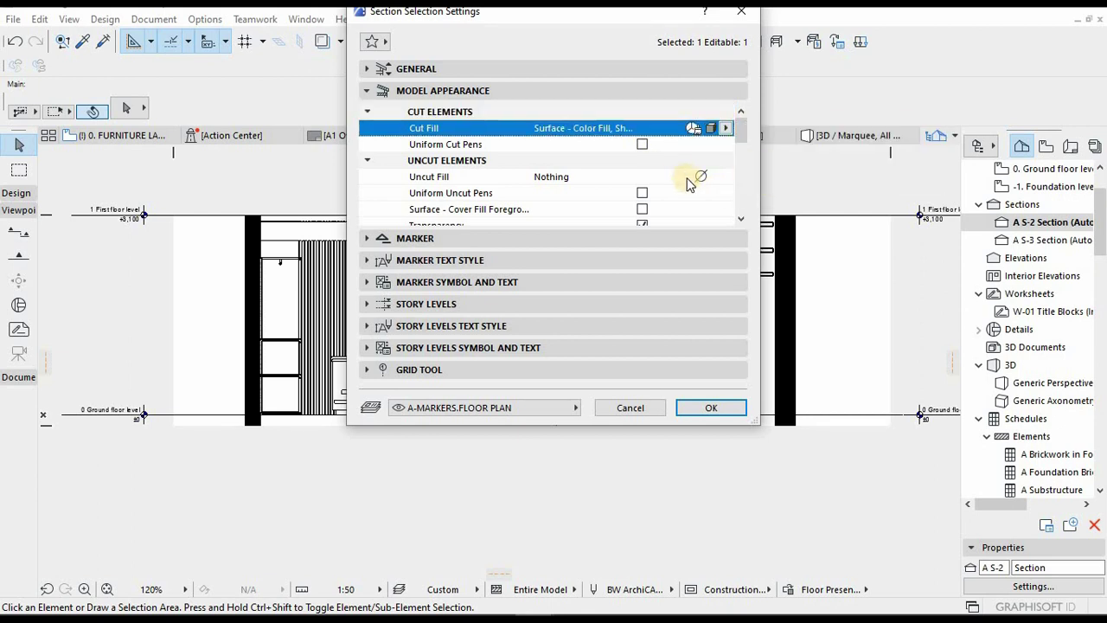
click(642, 146)
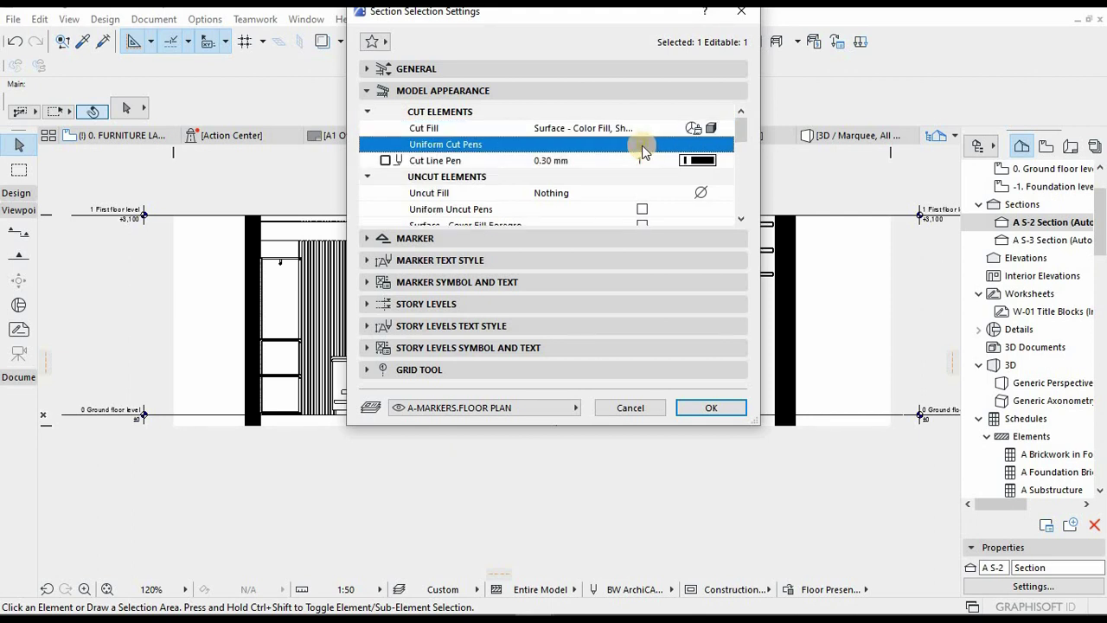
click(642, 145)
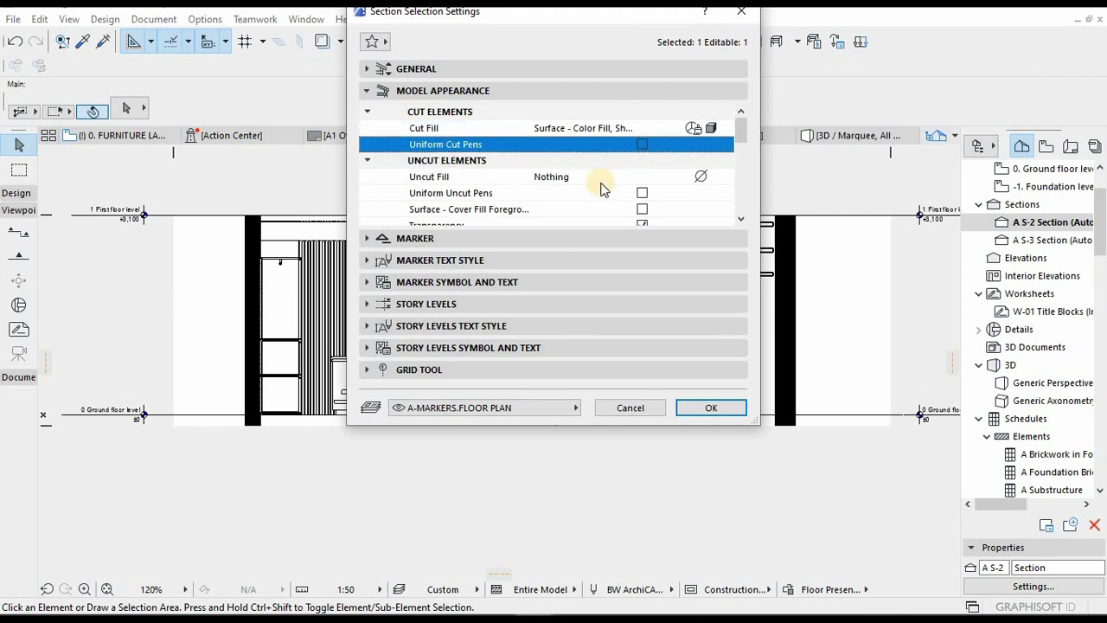
- Set section A S-2's uncut fill to Surface - Texture Fill, Shaded, enable the surface cover fill foreground, and apply the settings
click(701, 176)
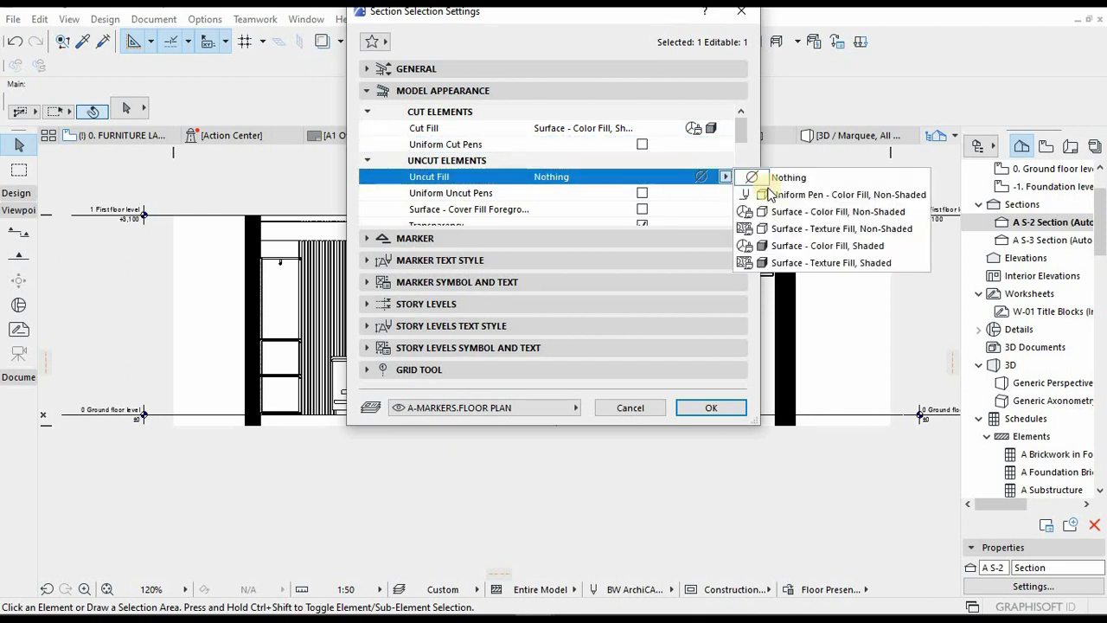
click(781, 263)
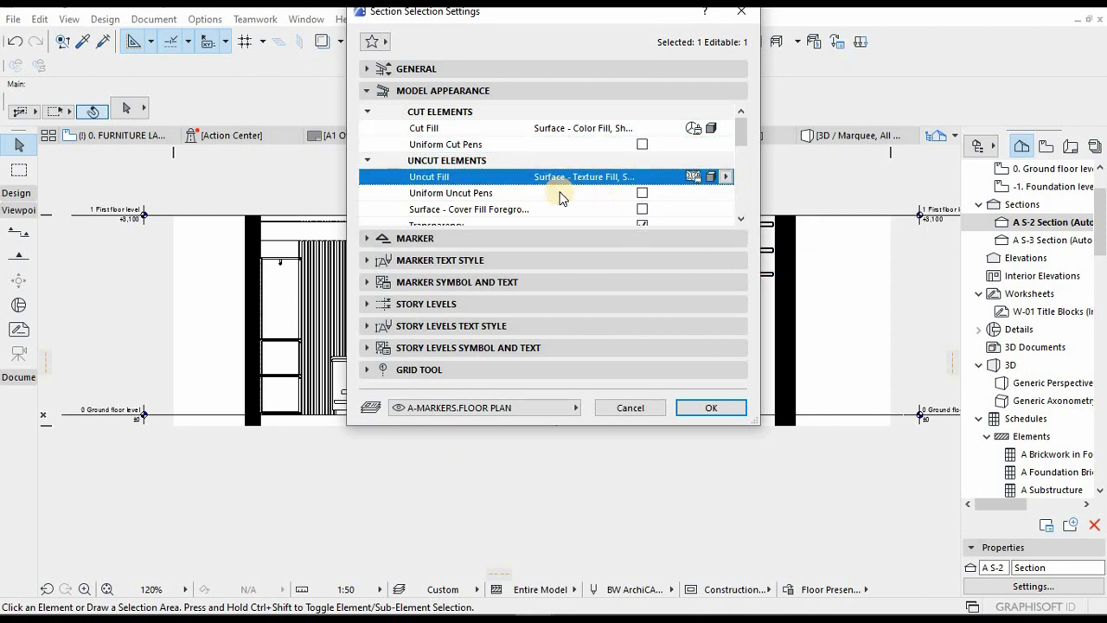
scroll(605, 190, down, 2)
click(639, 164)
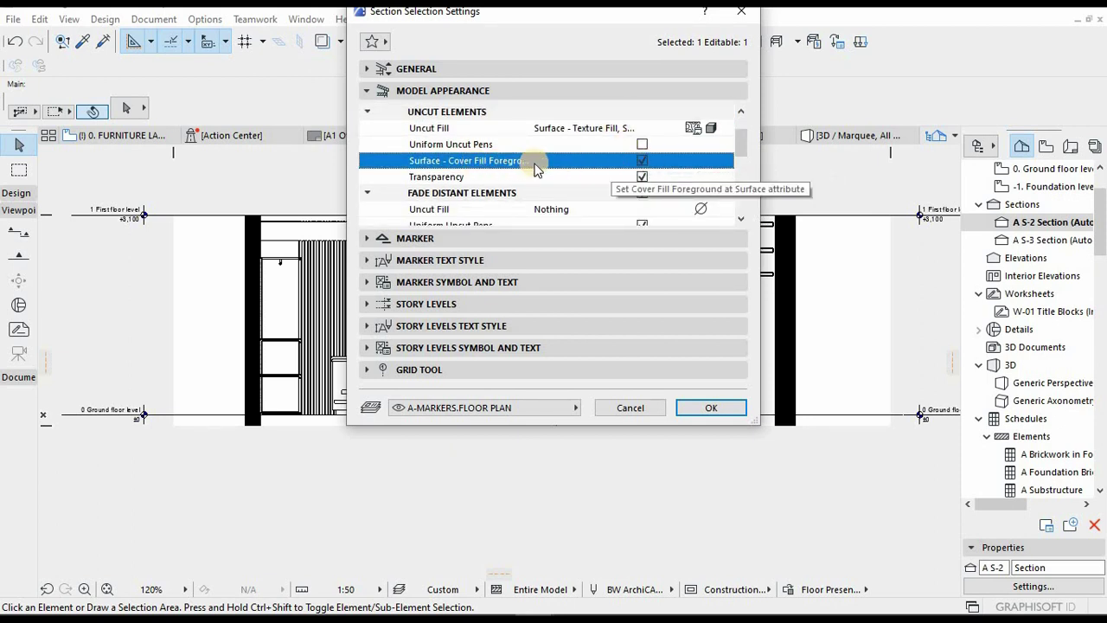
click(641, 168)
scroll(642, 183, down, 1)
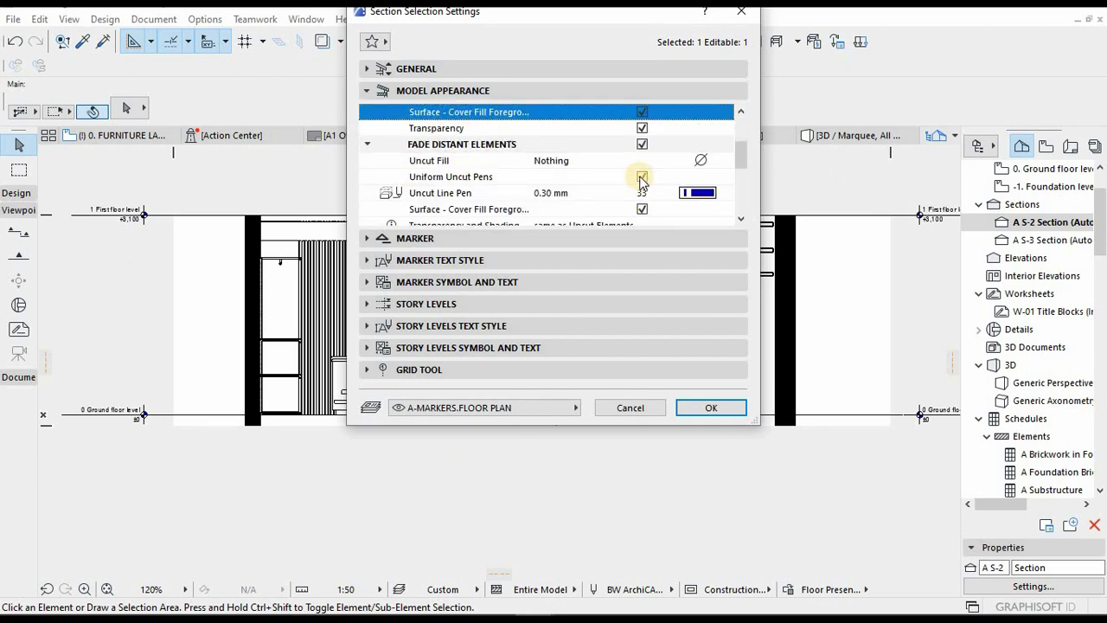
scroll(641, 185, down, 2)
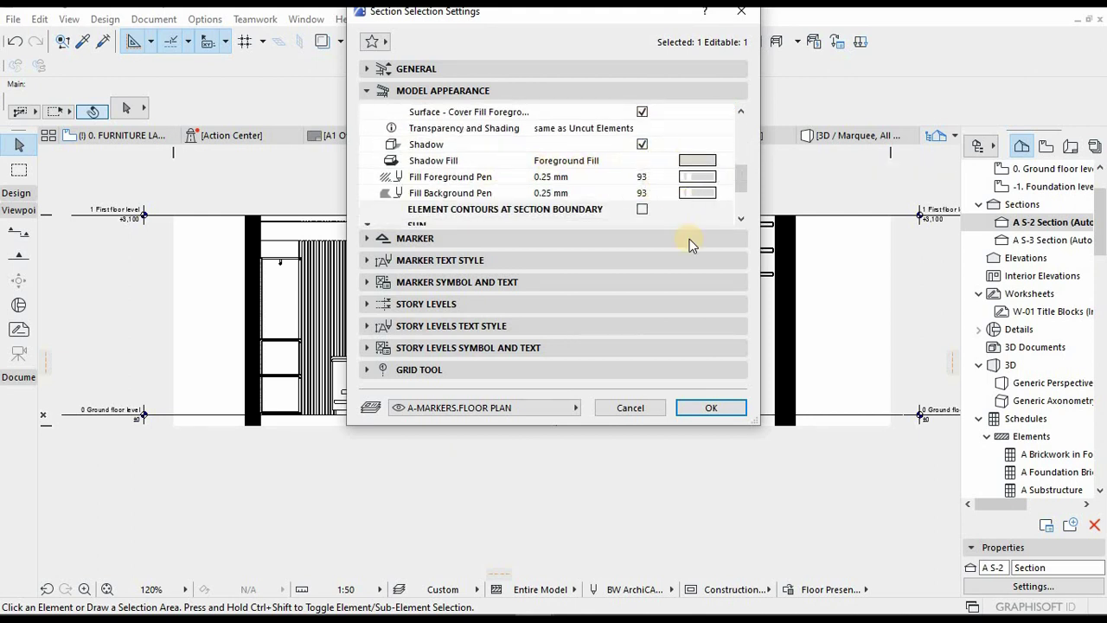
scroll(642, 167, up, 2)
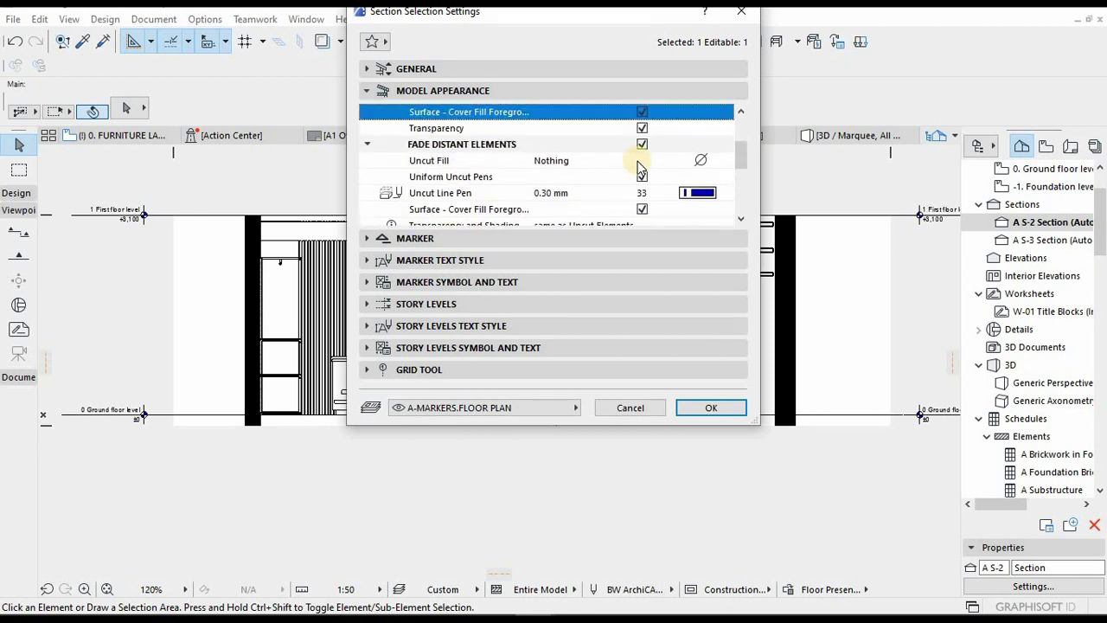
scroll(645, 164, up, 2)
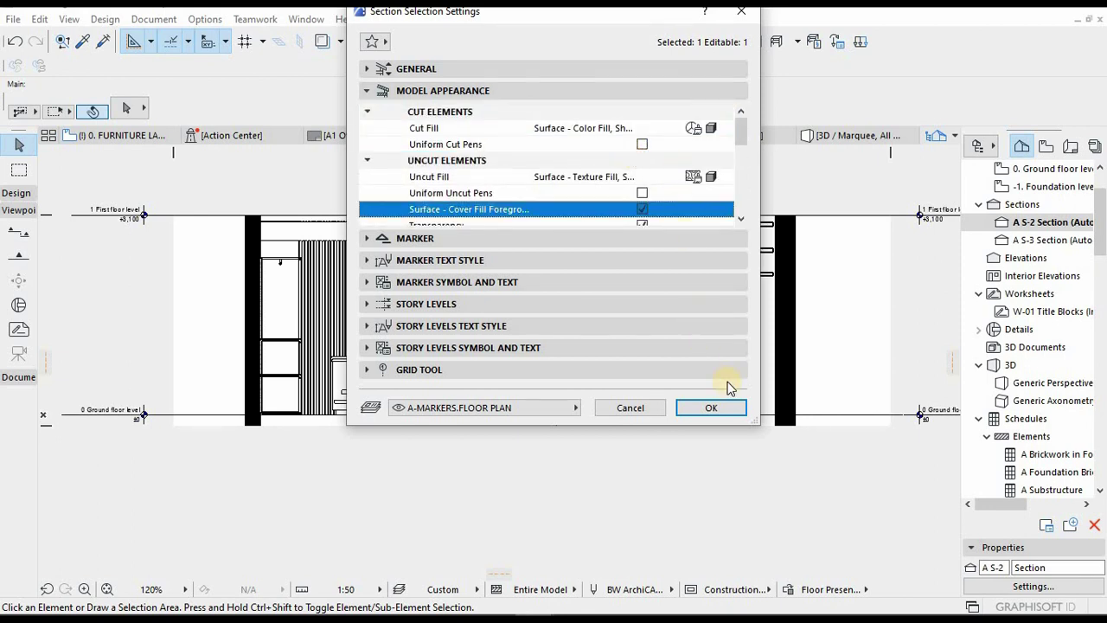
click(713, 406)
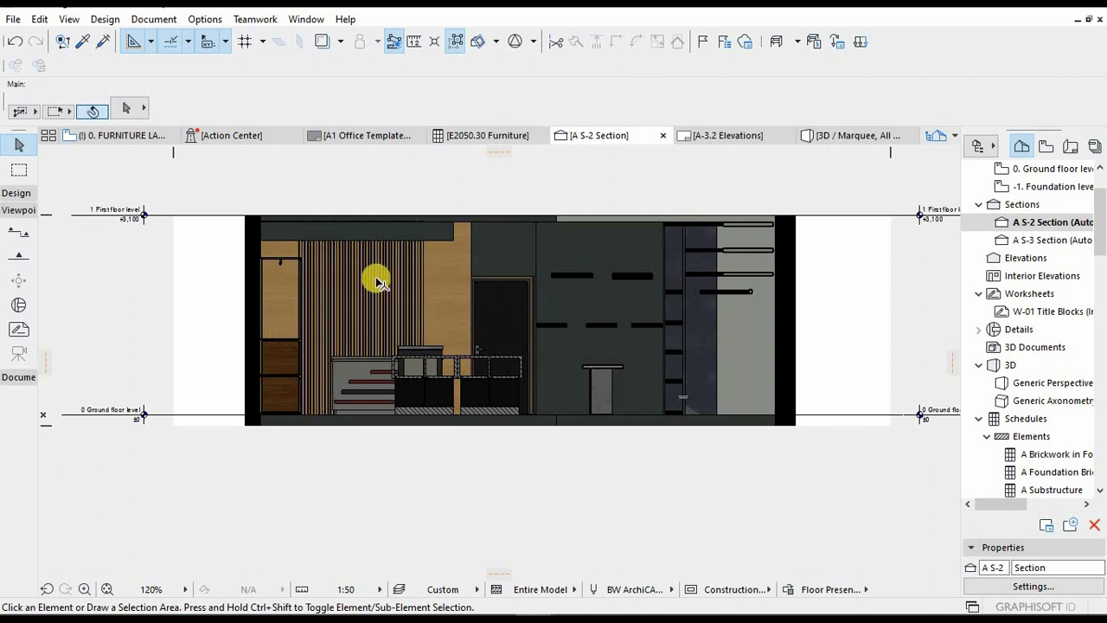
- Apply the A | INTERIOR ELEVATIONS layer combination to the A S-2 section view
scroll(378, 282, up, 2)
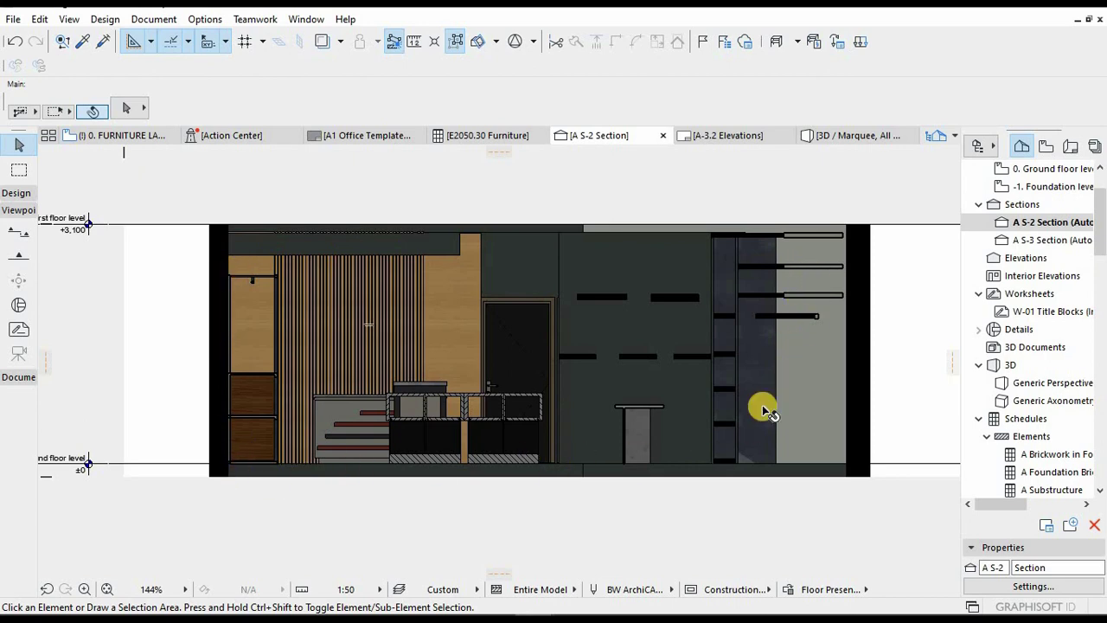
scroll(659, 419, up, 1)
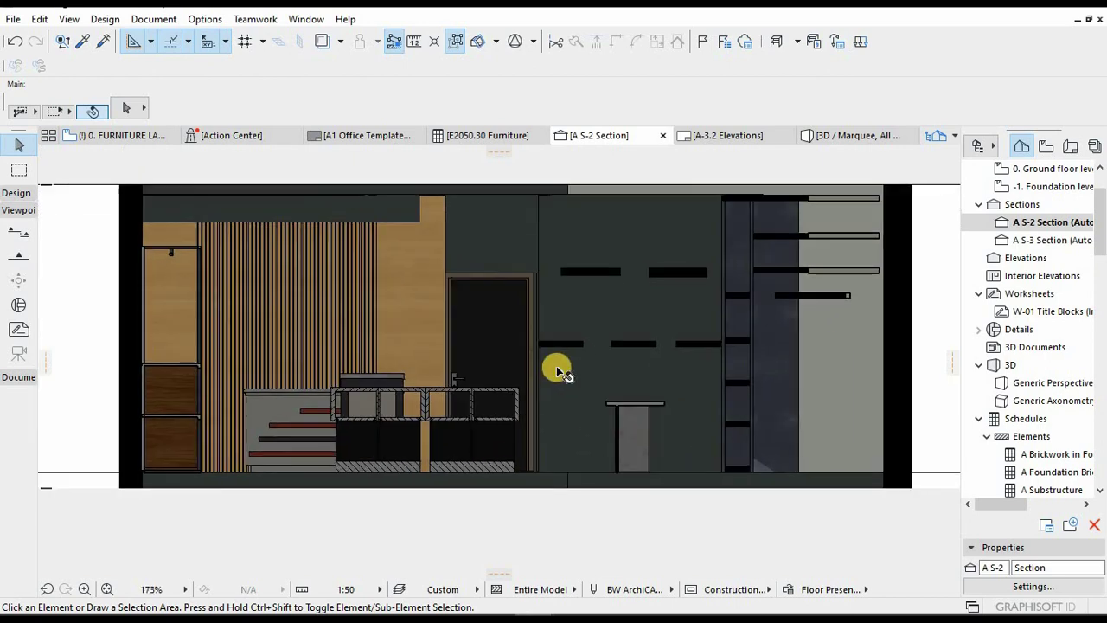
scroll(556, 366, up, 1)
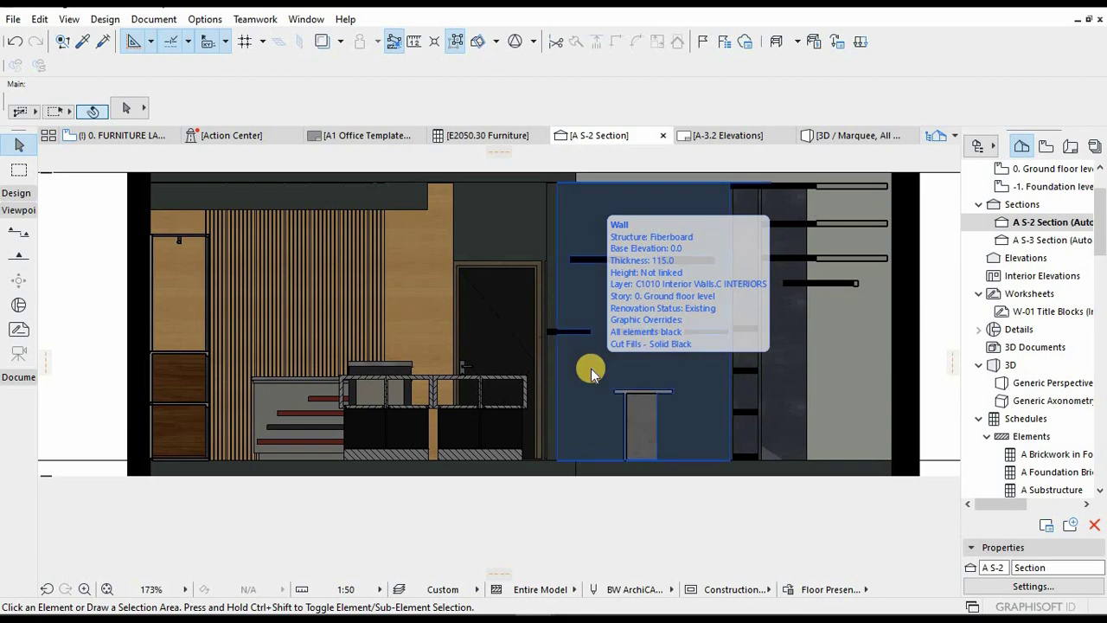
key(ctrl+l)
key(ctrl+a)
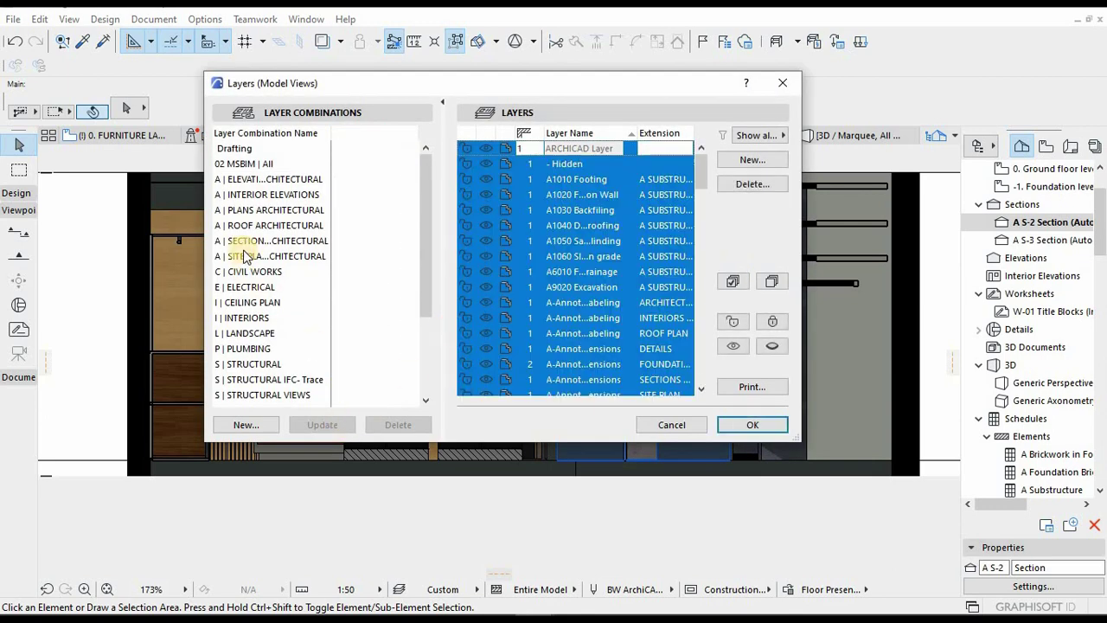
scroll(249, 289, down, 1)
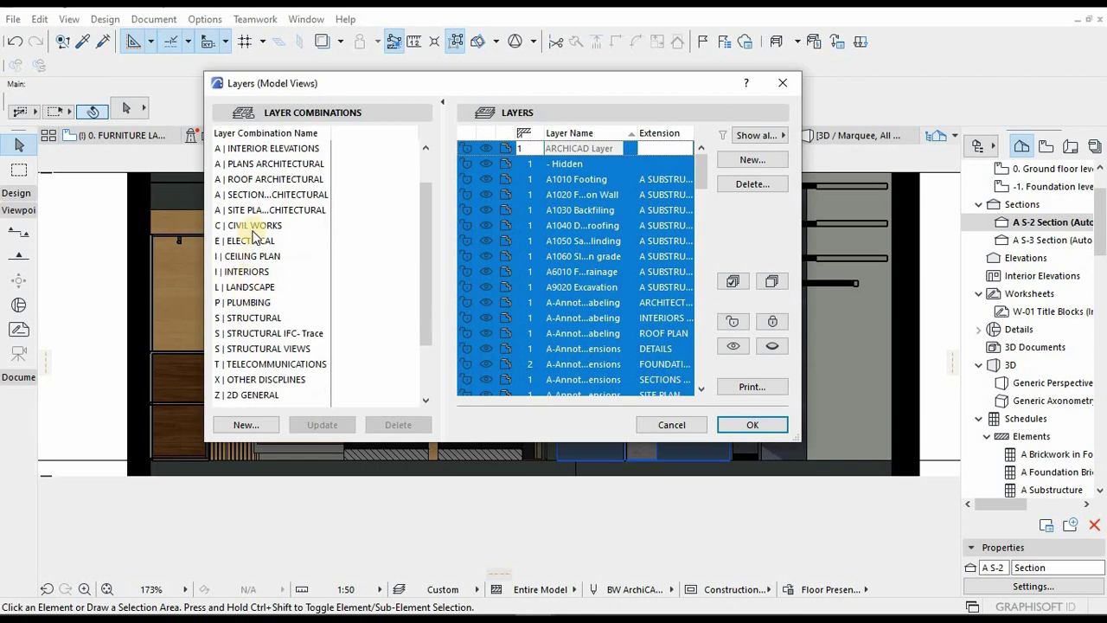
scroll(247, 185, up, 1)
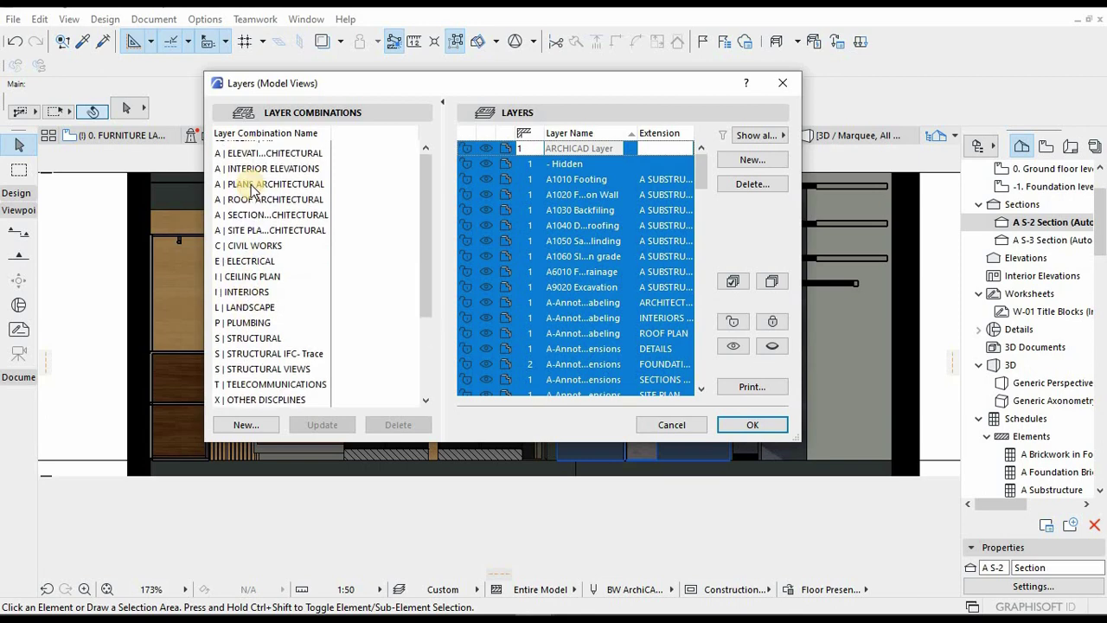
click(247, 180)
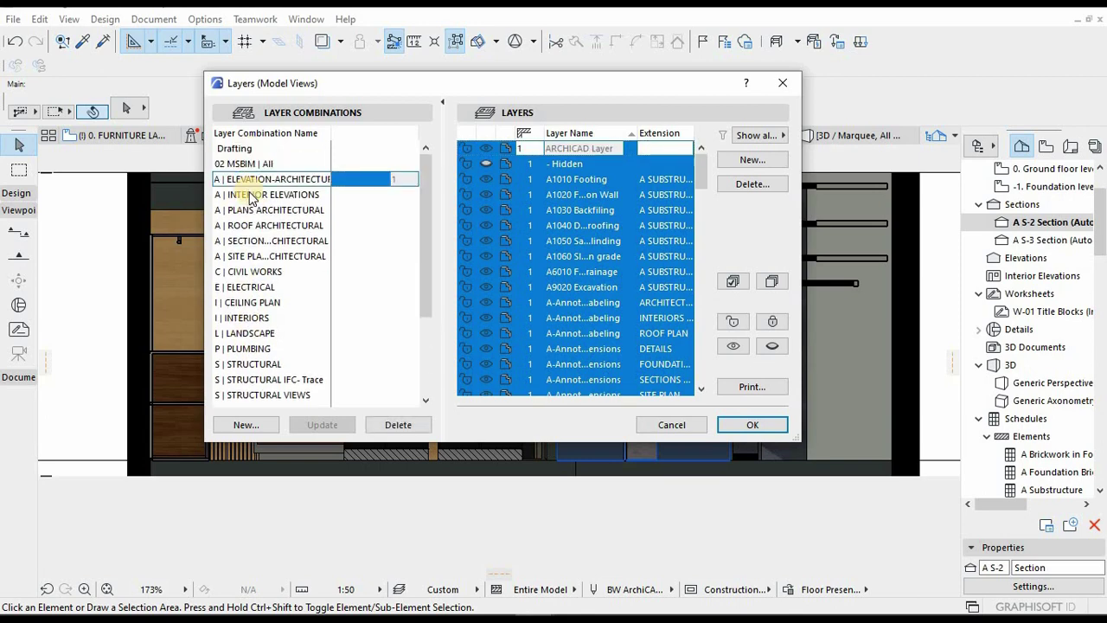
click(259, 195)
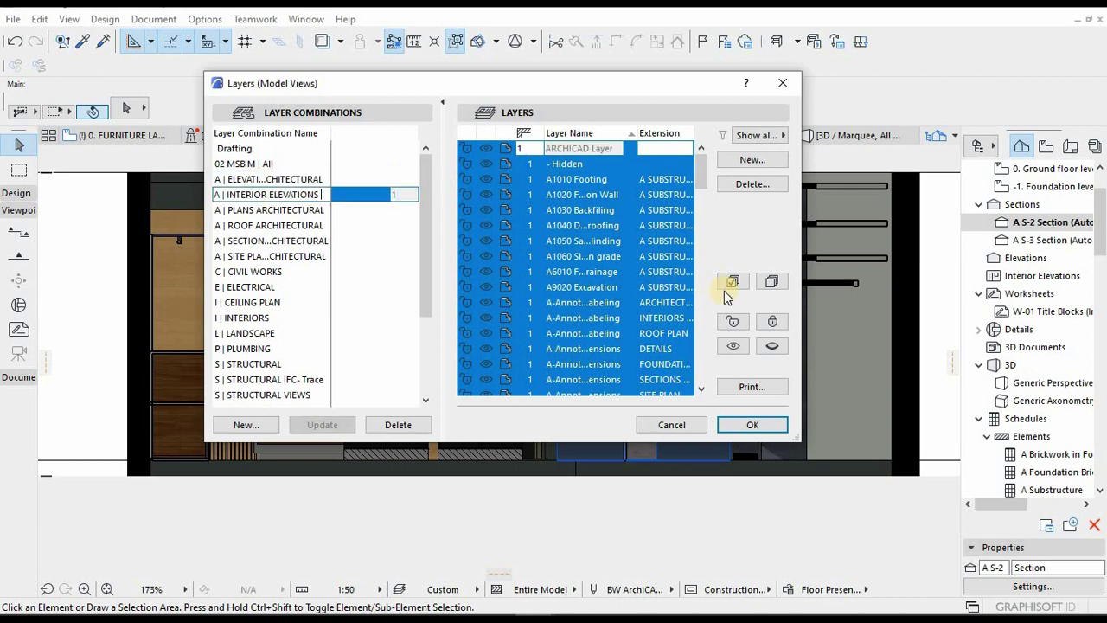
click(354, 424)
click(745, 425)
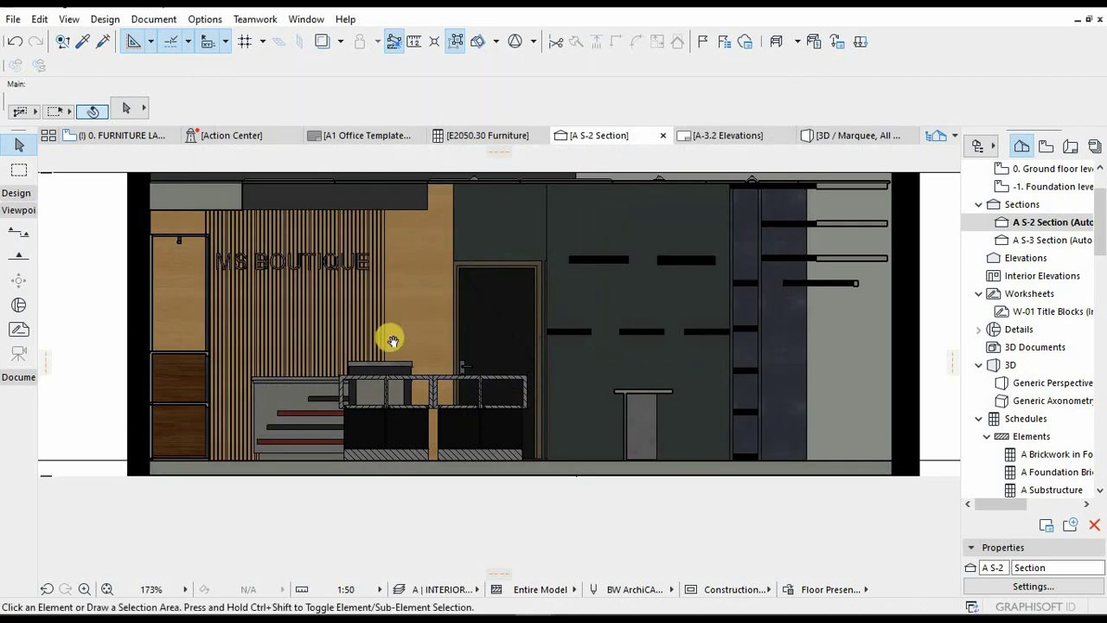
- Move the MS BOUTIQUE 3D text slightly to the right along the slatted wall
scroll(392, 339, down, 2)
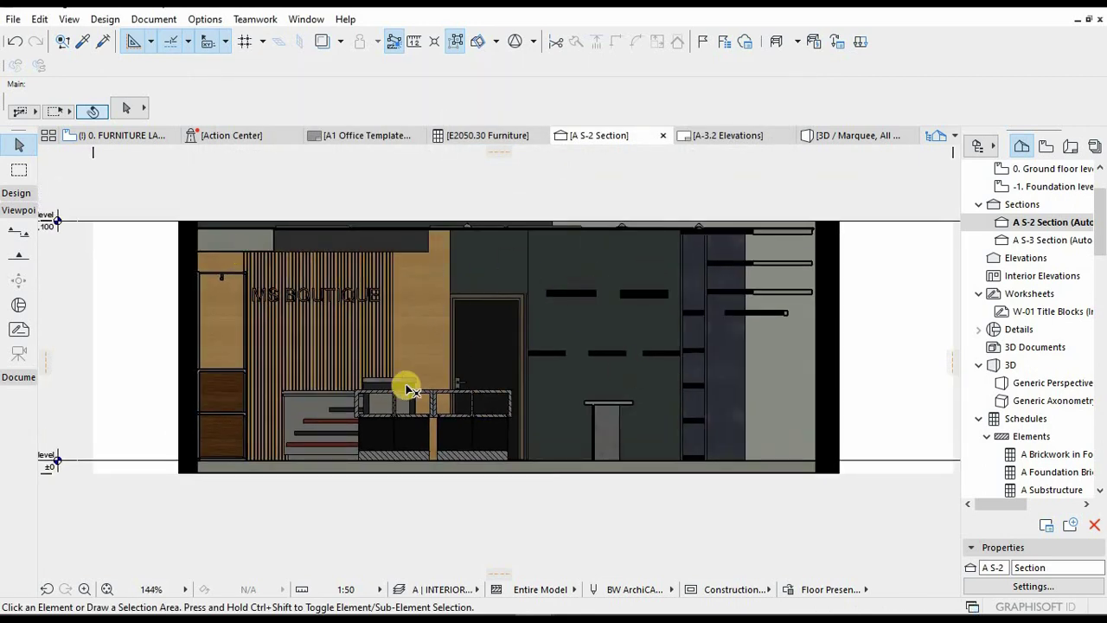
scroll(272, 272, up, 5)
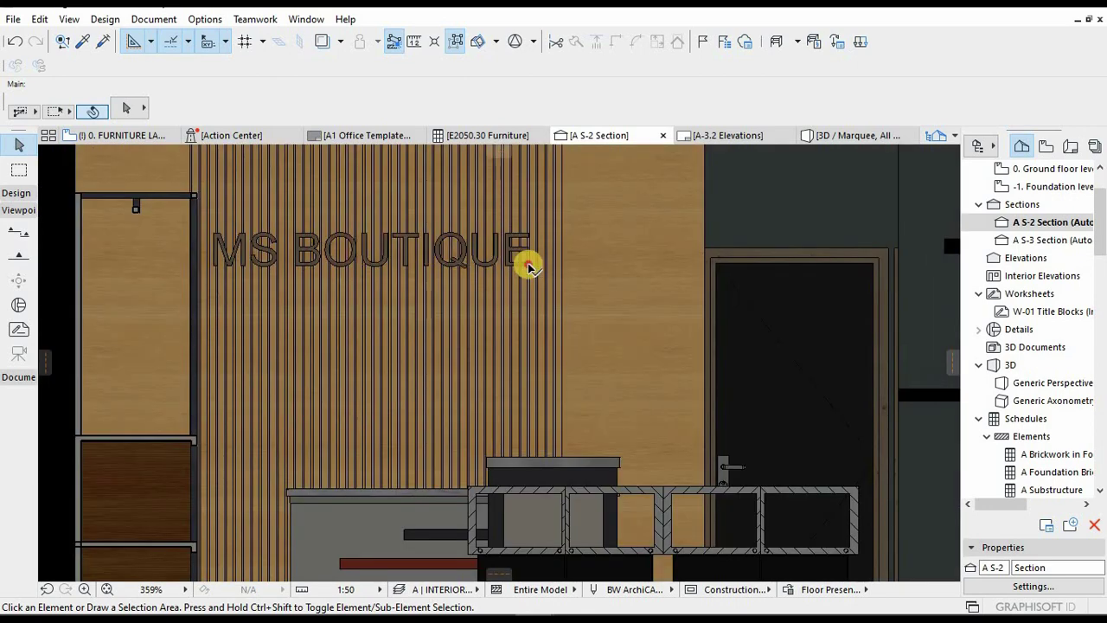
click(528, 271)
key(ctrl+d)
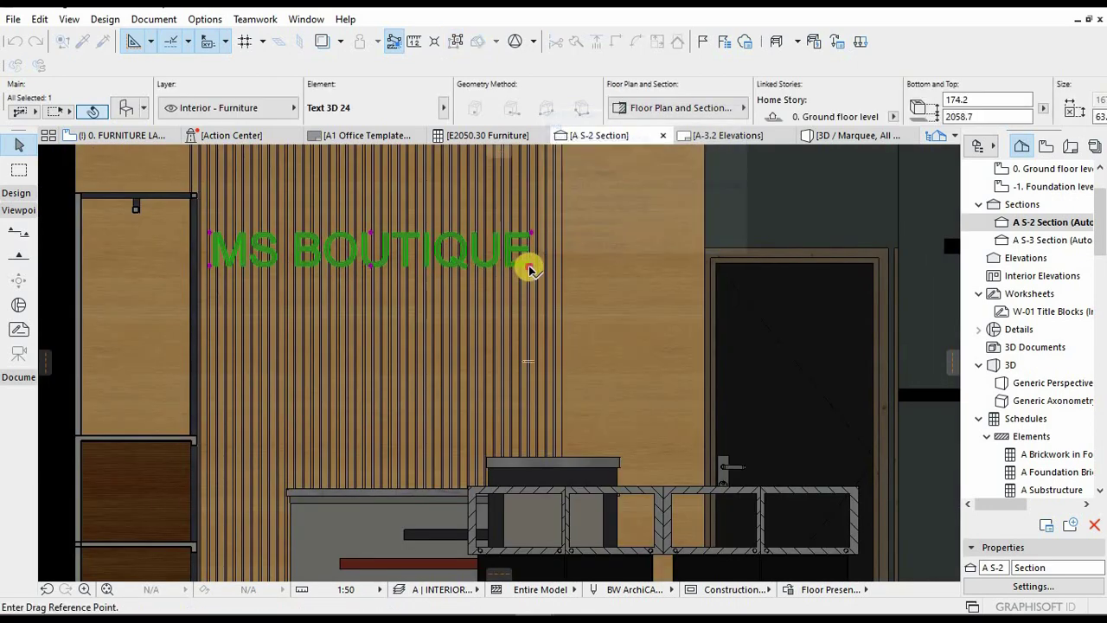
key(Escape)
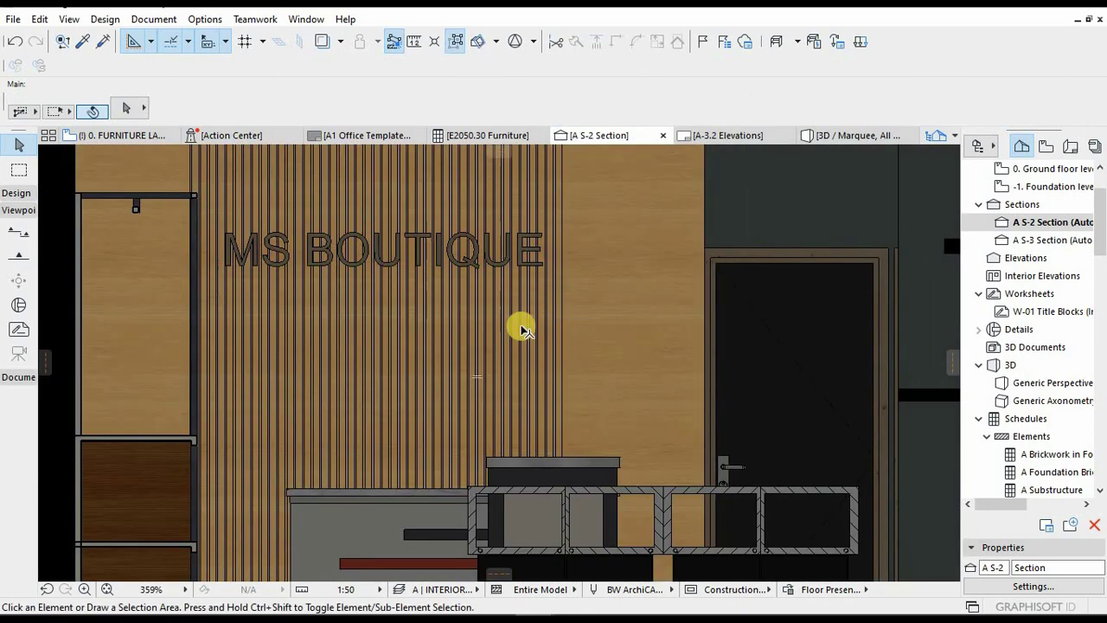
scroll(541, 337, down, 5)
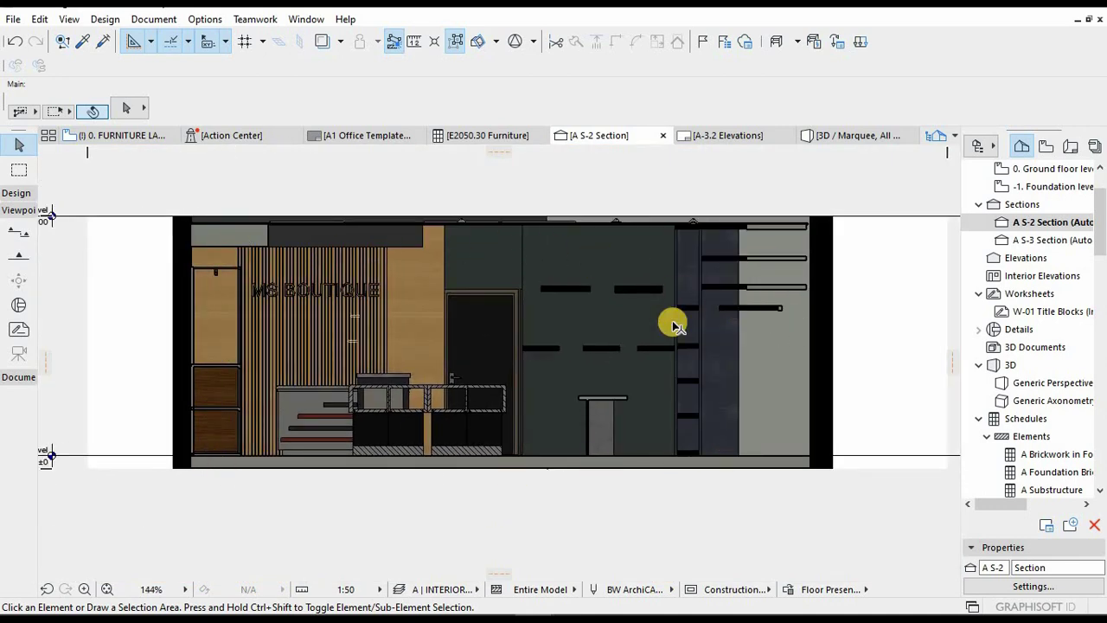
scroll(614, 327, down, 2)
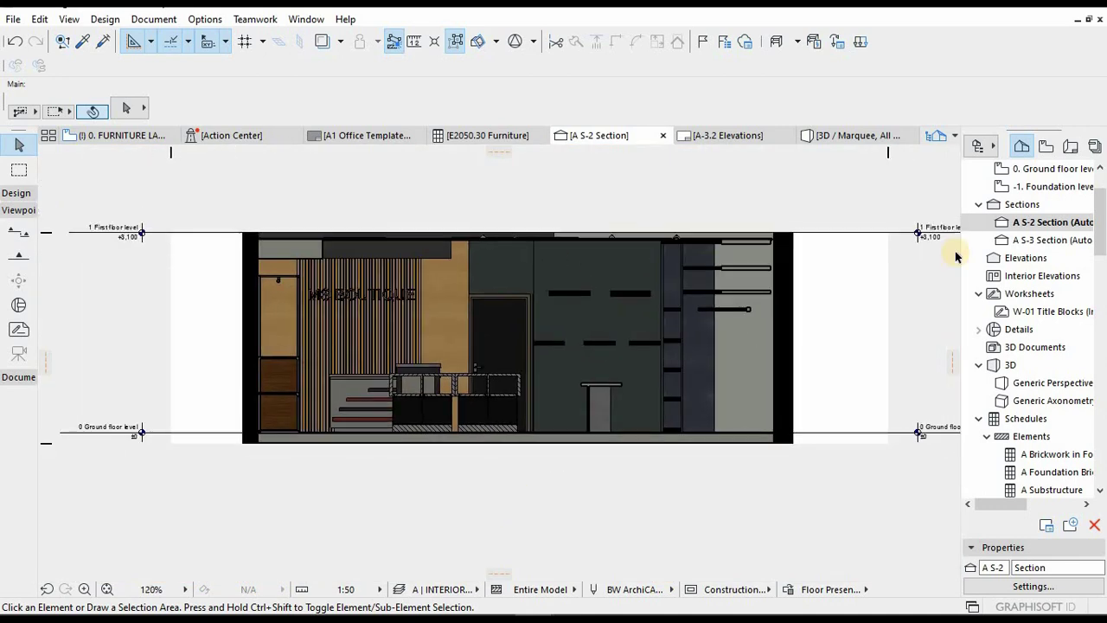
- Save the current view of section A S-2 with the custom name Elevation 1, keeping the Floor Presentation - Solid graphic override
right_click(1048, 222)
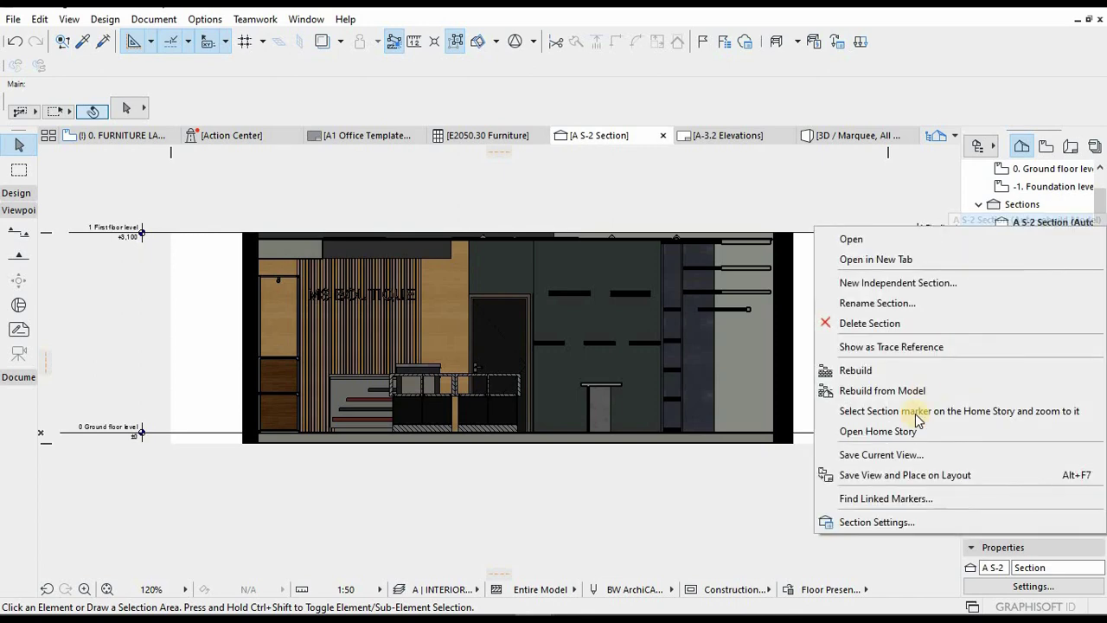
click(883, 457)
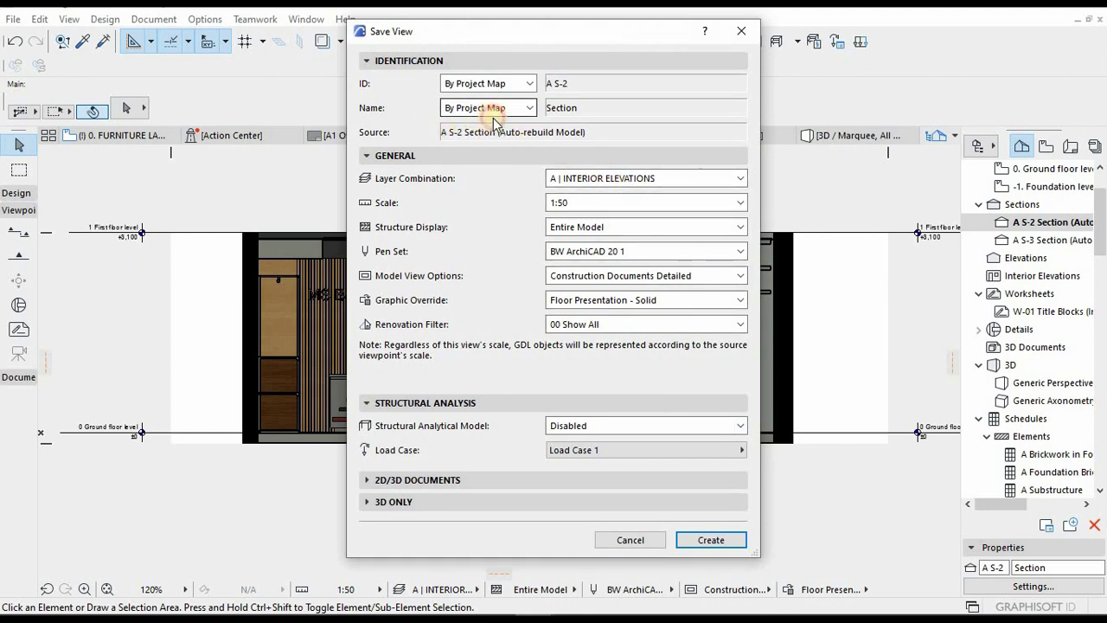
click(488, 109)
click(486, 135)
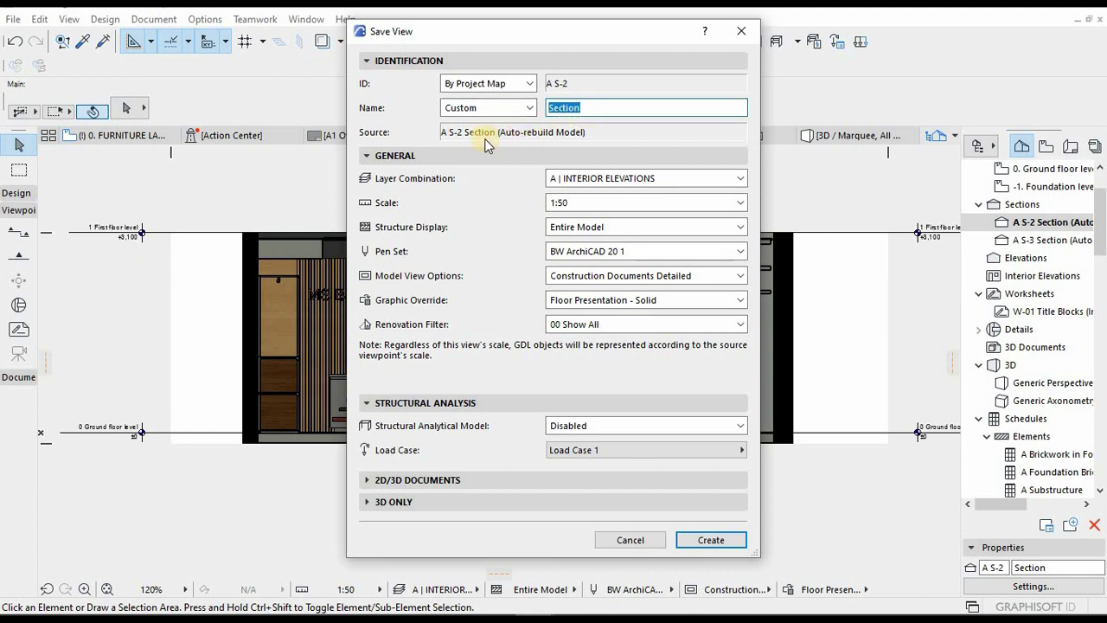
click(497, 109)
click(486, 139)
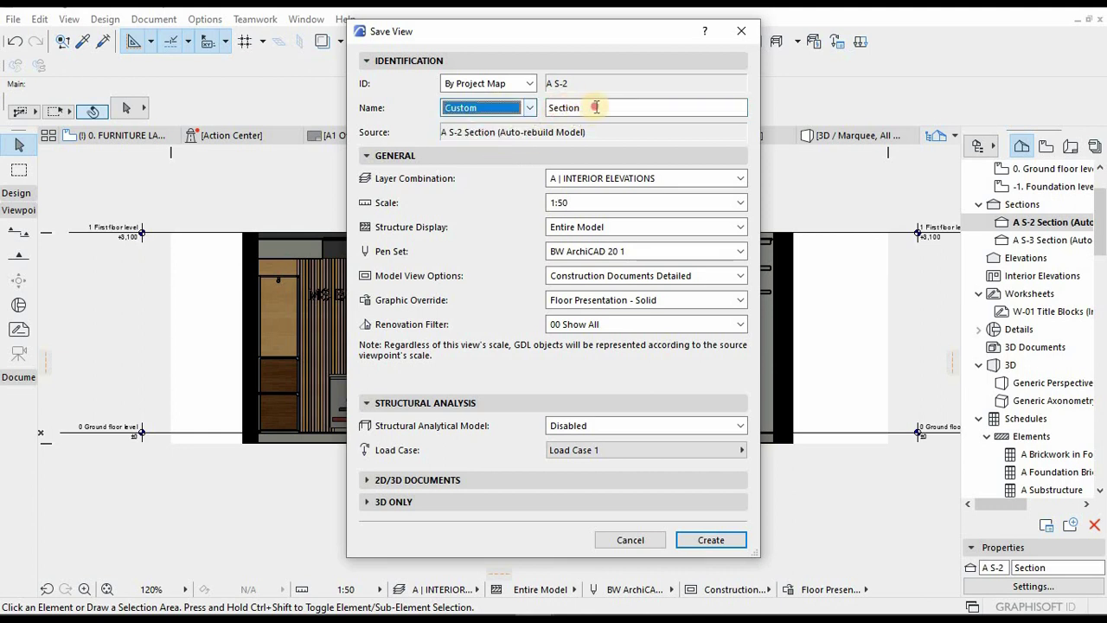
drag(594, 107, 428, 111)
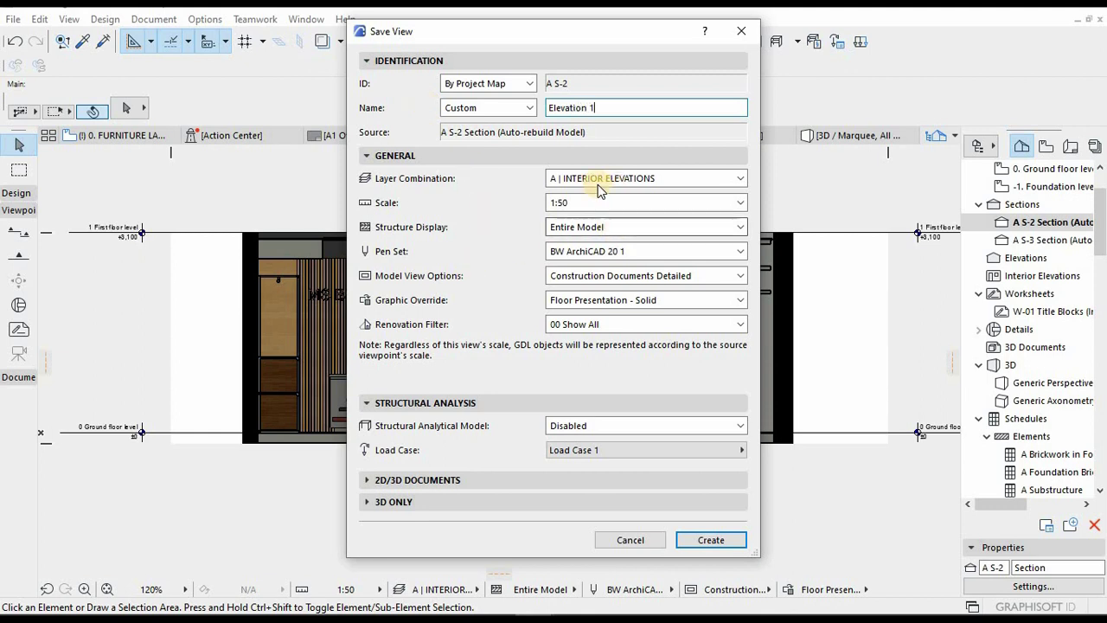
click(628, 302)
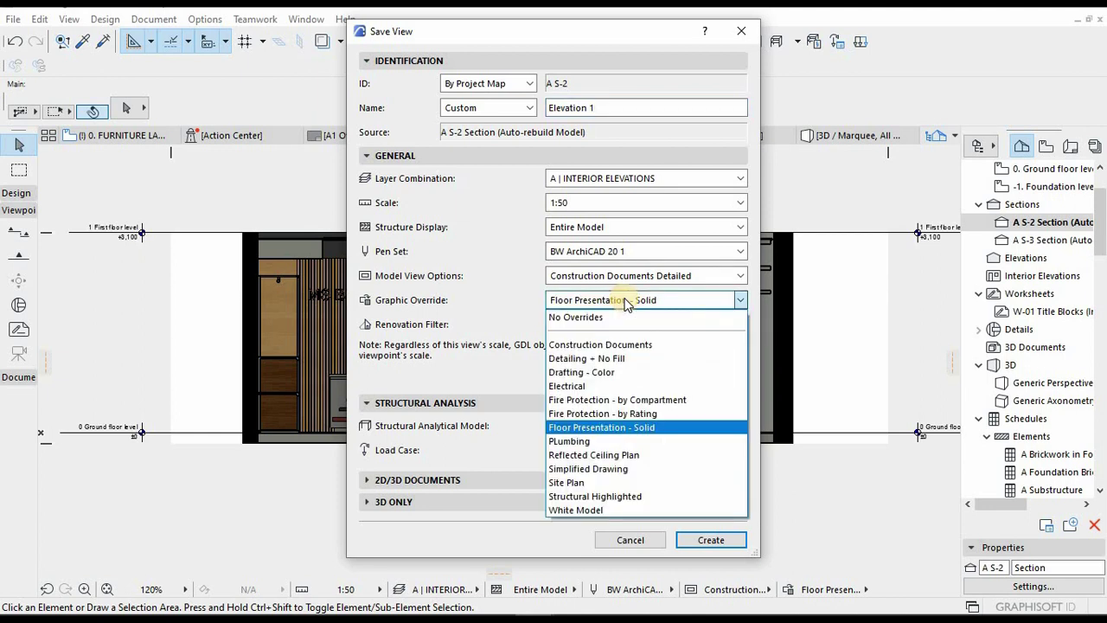
click(627, 303)
click(710, 537)
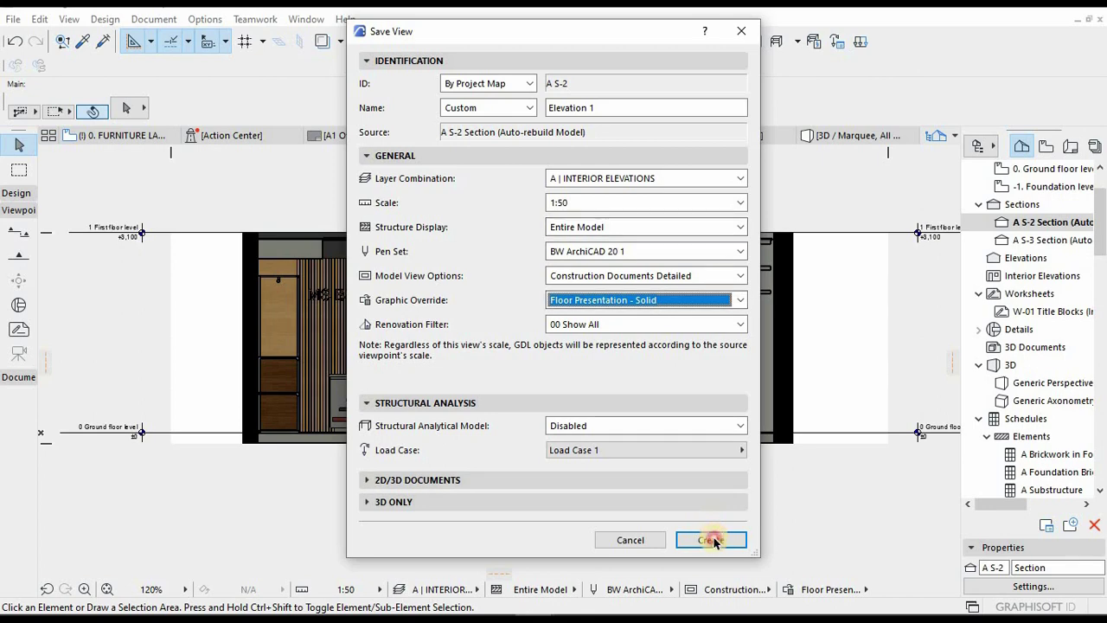
- Return to the ground floor plan and open section A S-3 near the fitting room with the current view settings
double_click(1047, 170)
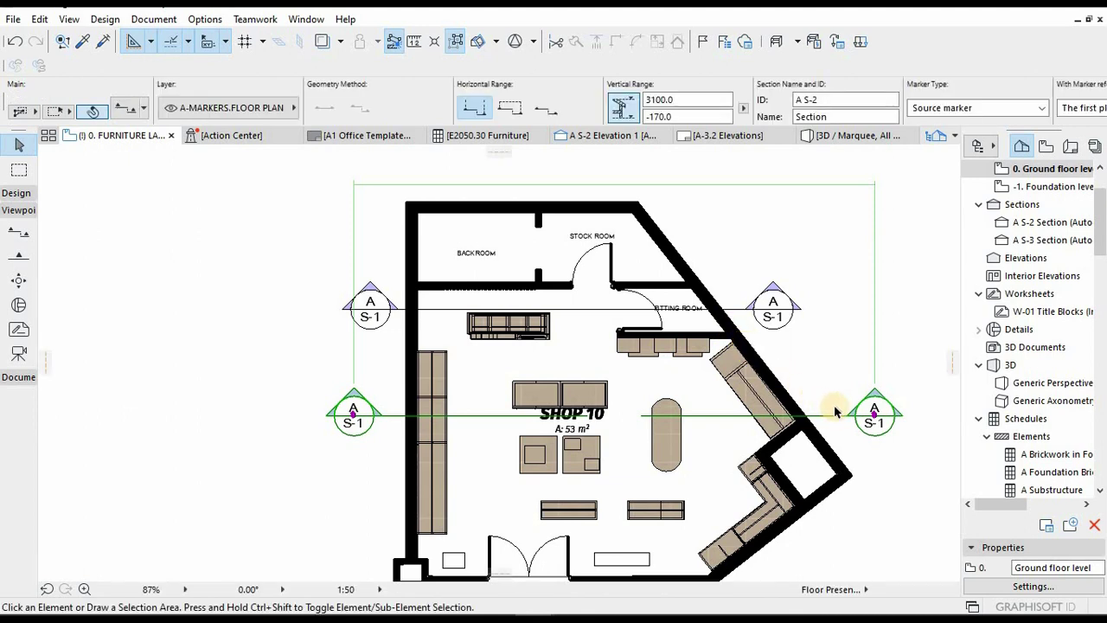
key(Escape)
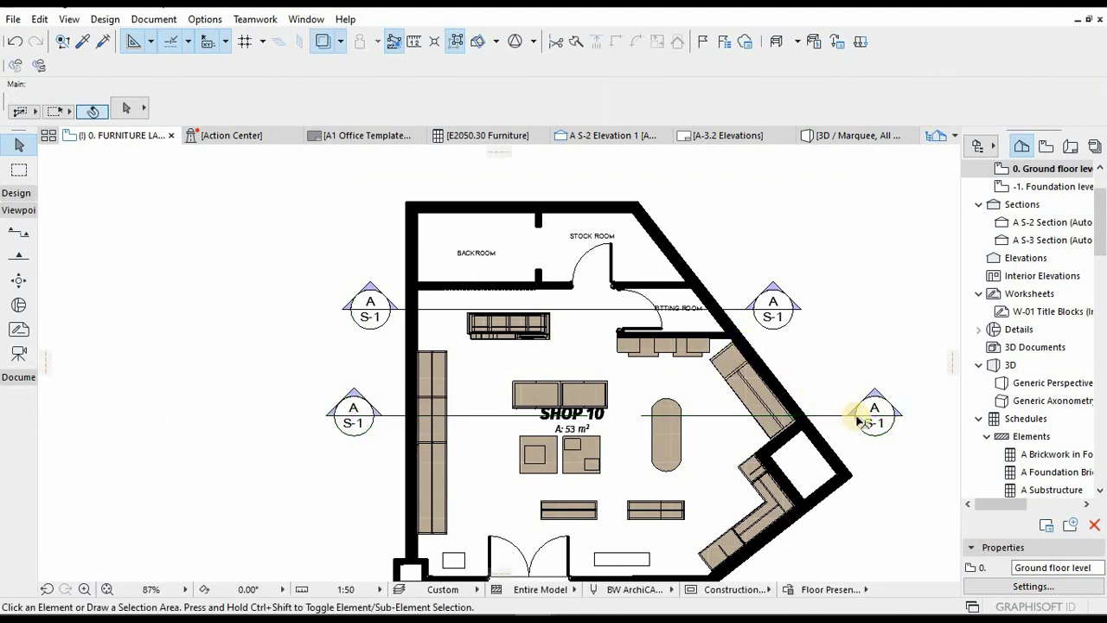
click(754, 308)
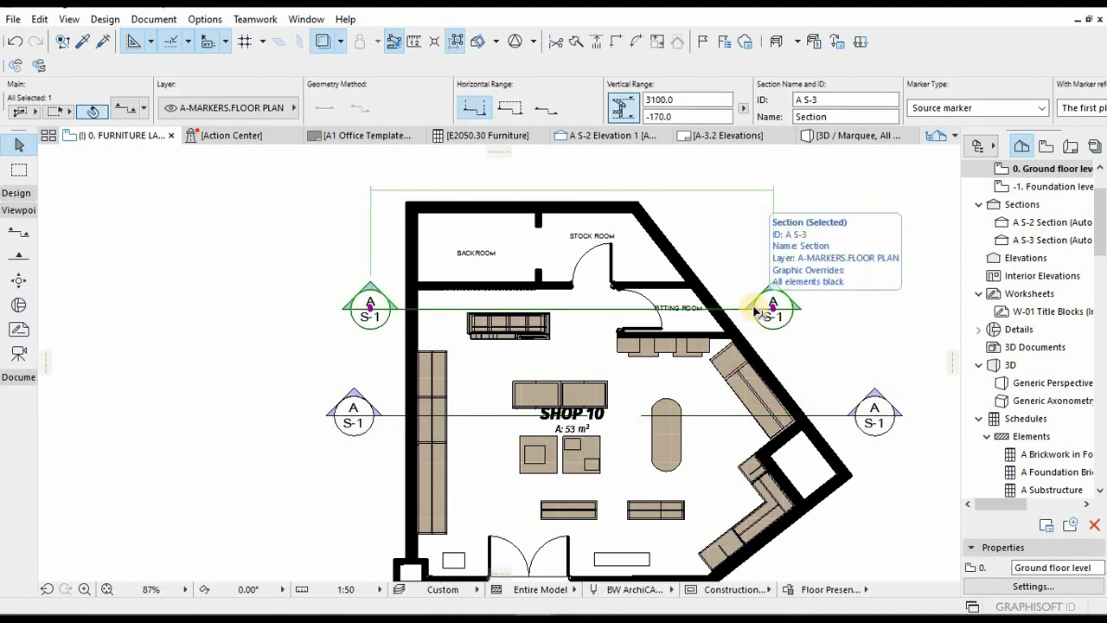
right_click(776, 298)
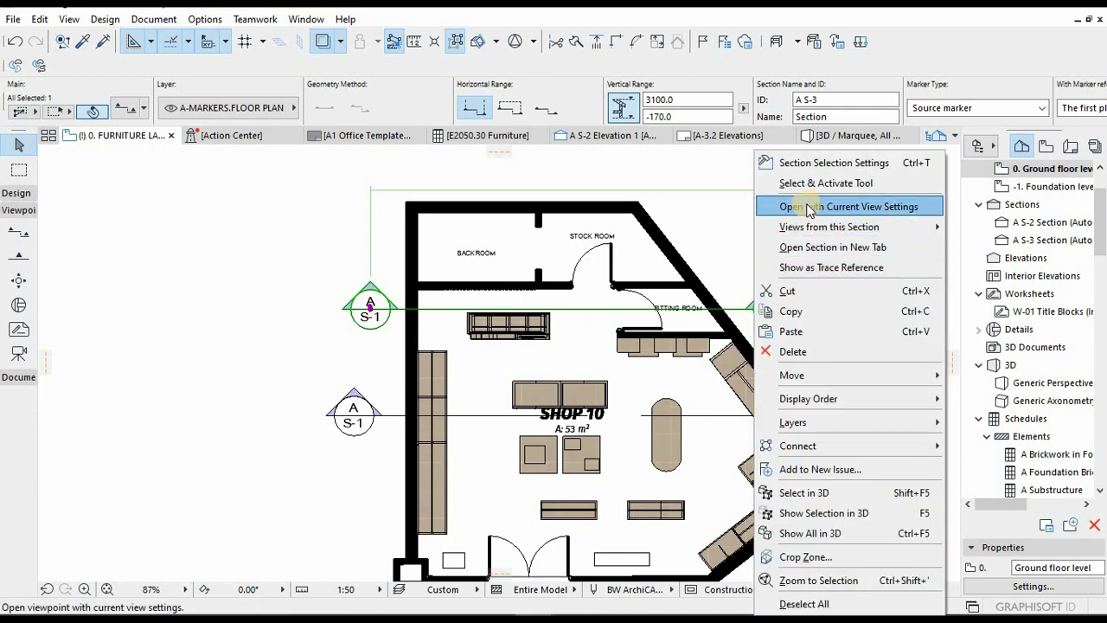
click(804, 207)
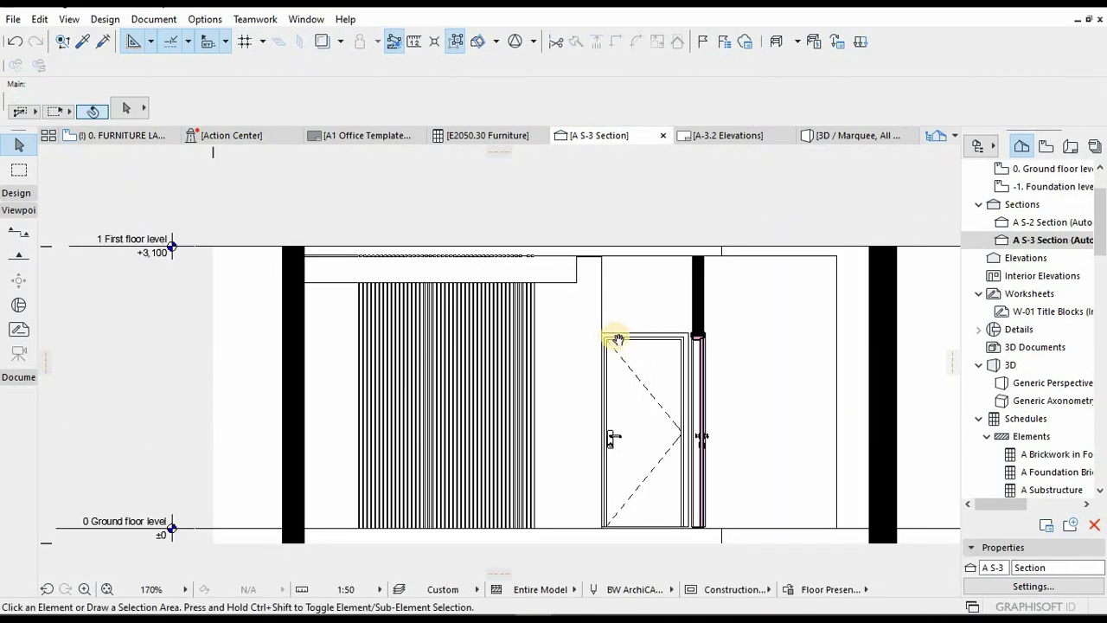
- Return to the ground floor plan and delete the A S-3 section that runs past the fitting room
scroll(589, 320, down, 2)
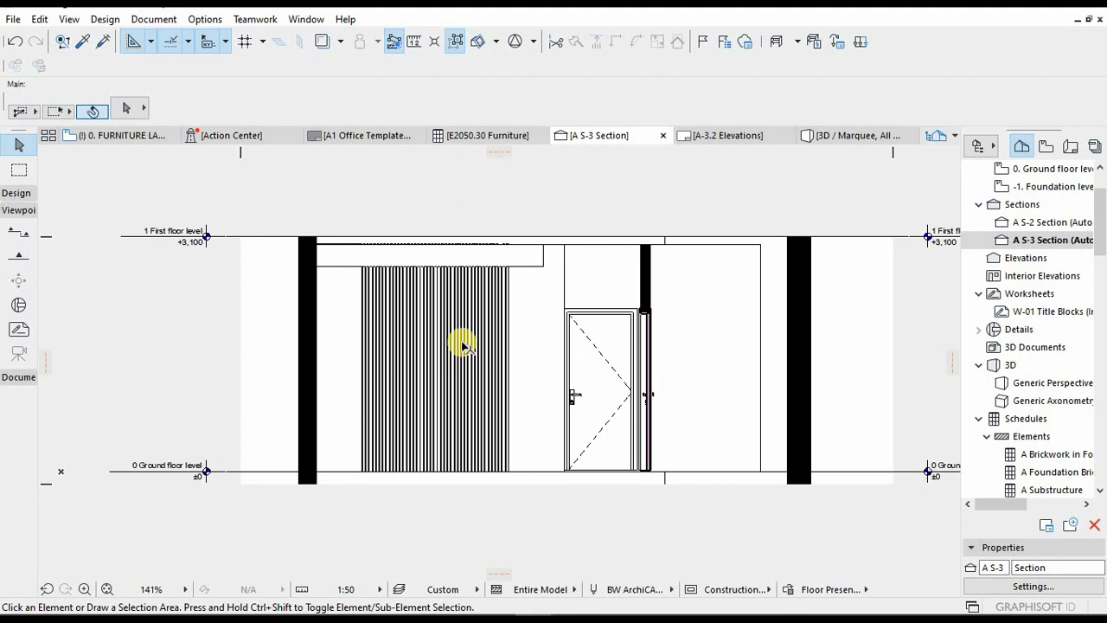
key(ctrl+Tab)
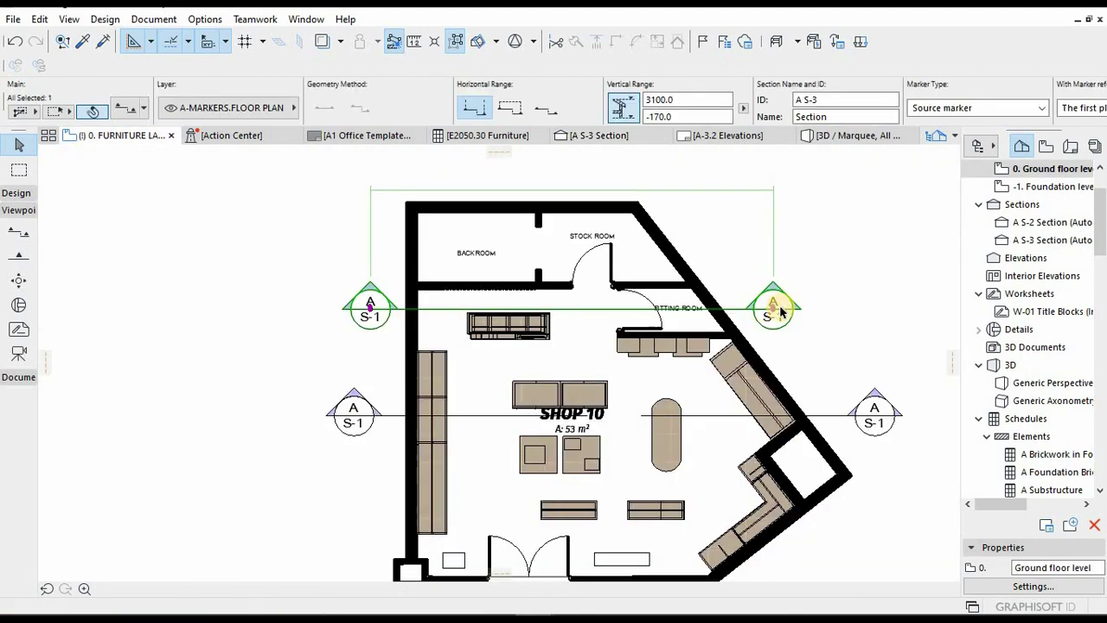
key(Delete)
click(543, 199)
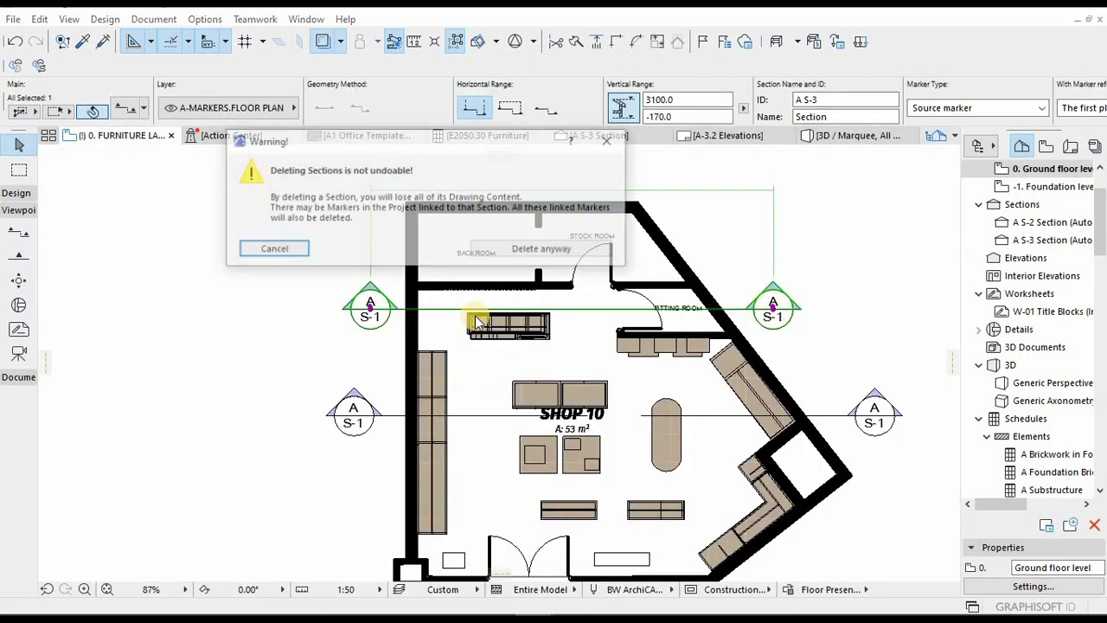
click(545, 247)
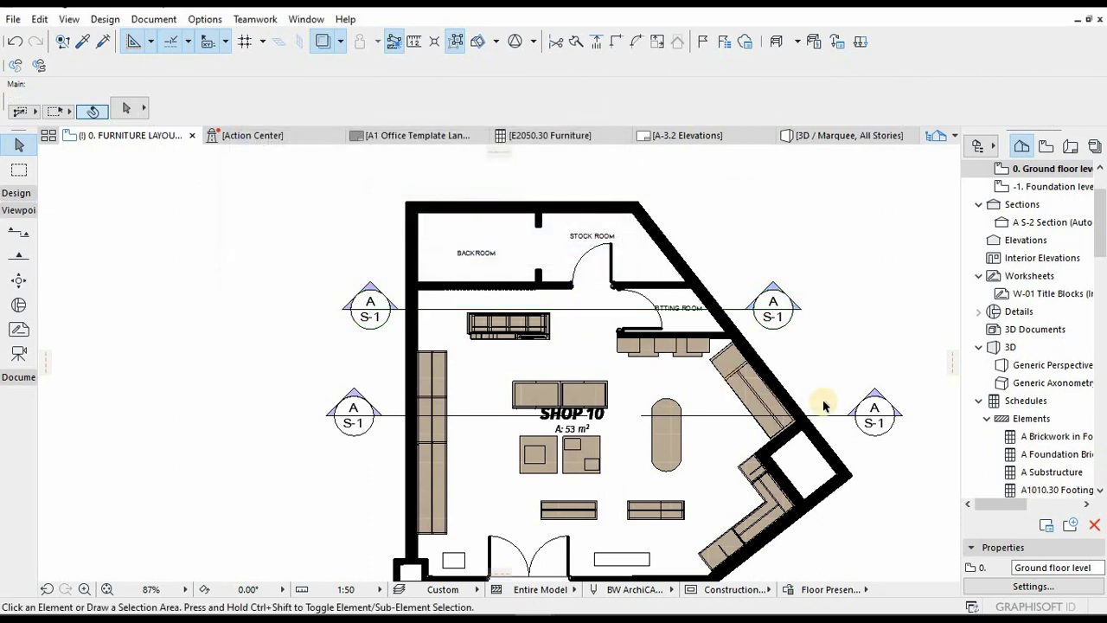
- Set the marker size of the A S-2 section to 15 mm on the ground floor plan
click(868, 415)
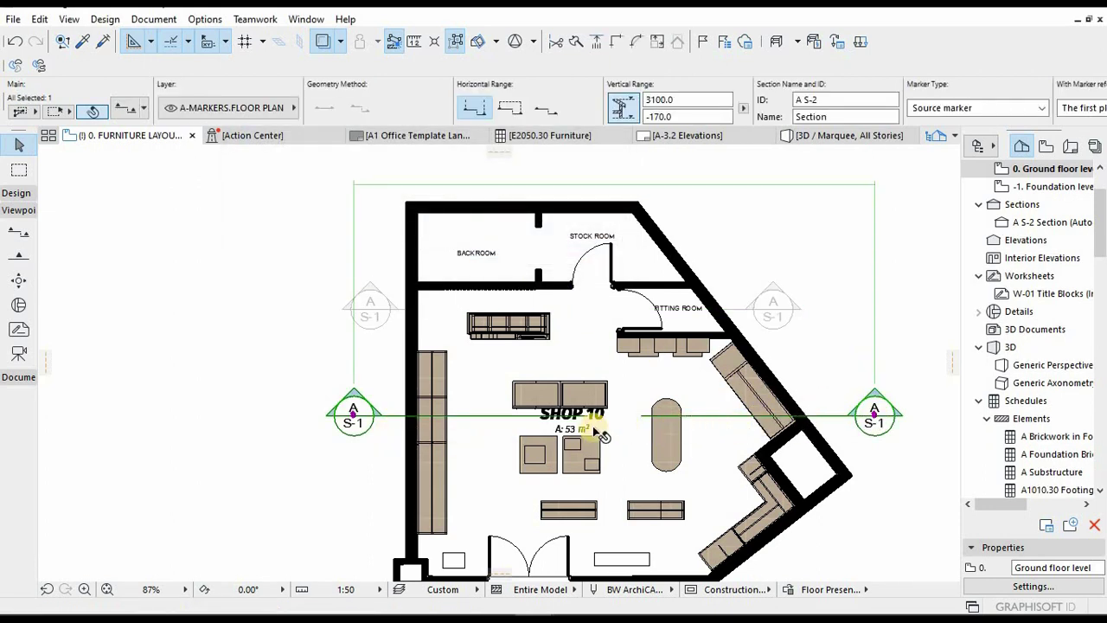
scroll(595, 424, up, 2)
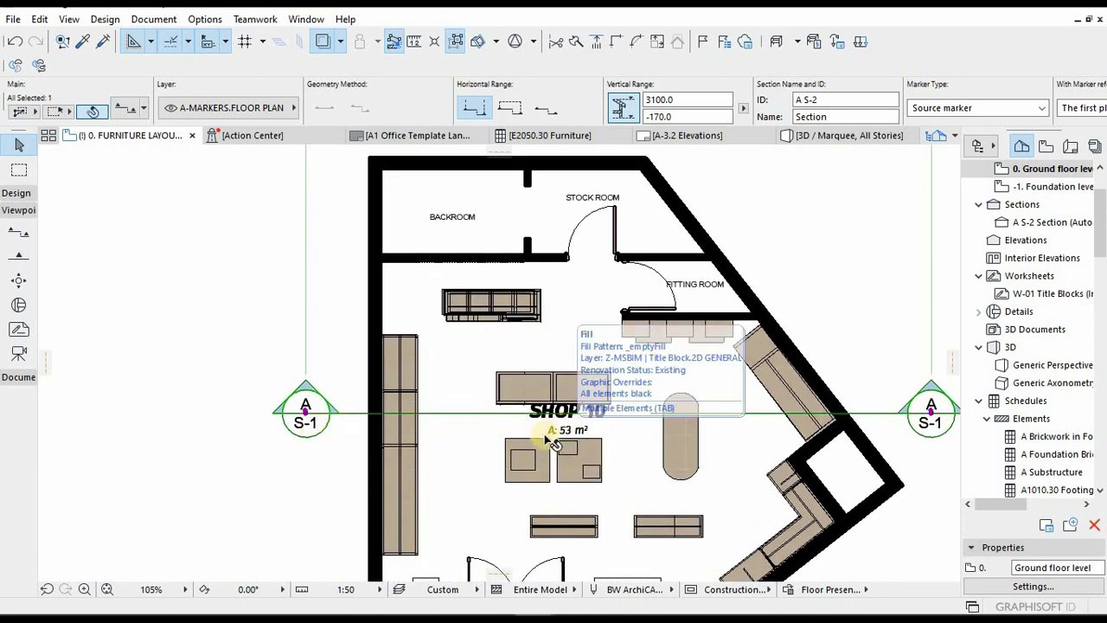
double_click(310, 410)
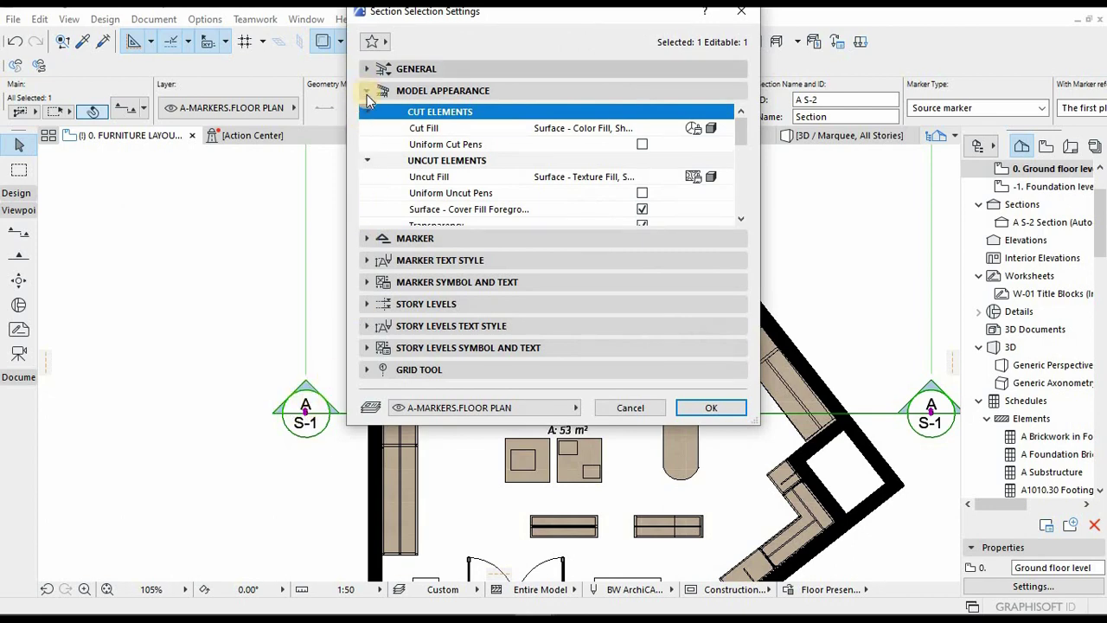
click(364, 240)
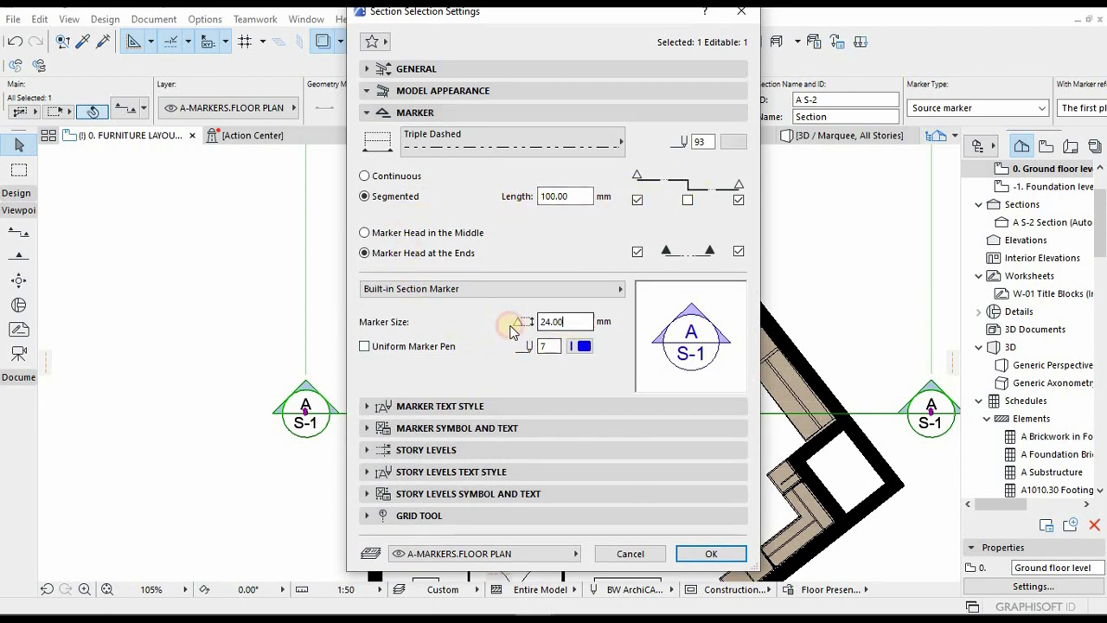
double_click(570, 322)
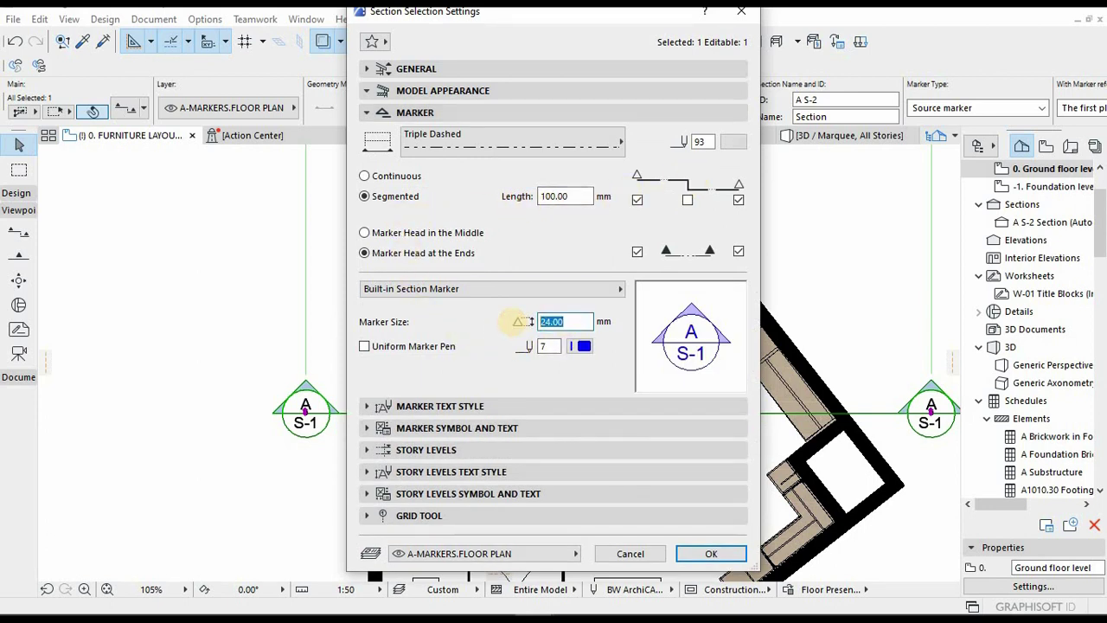
click(710, 553)
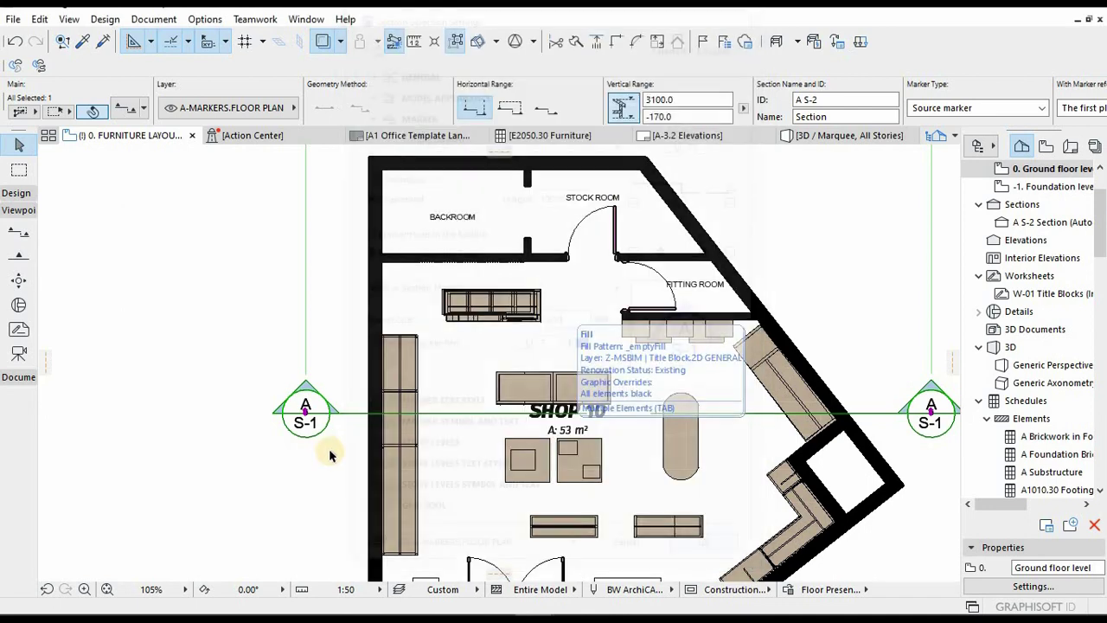
scroll(319, 398, up, 2)
scroll(319, 393, up, 1)
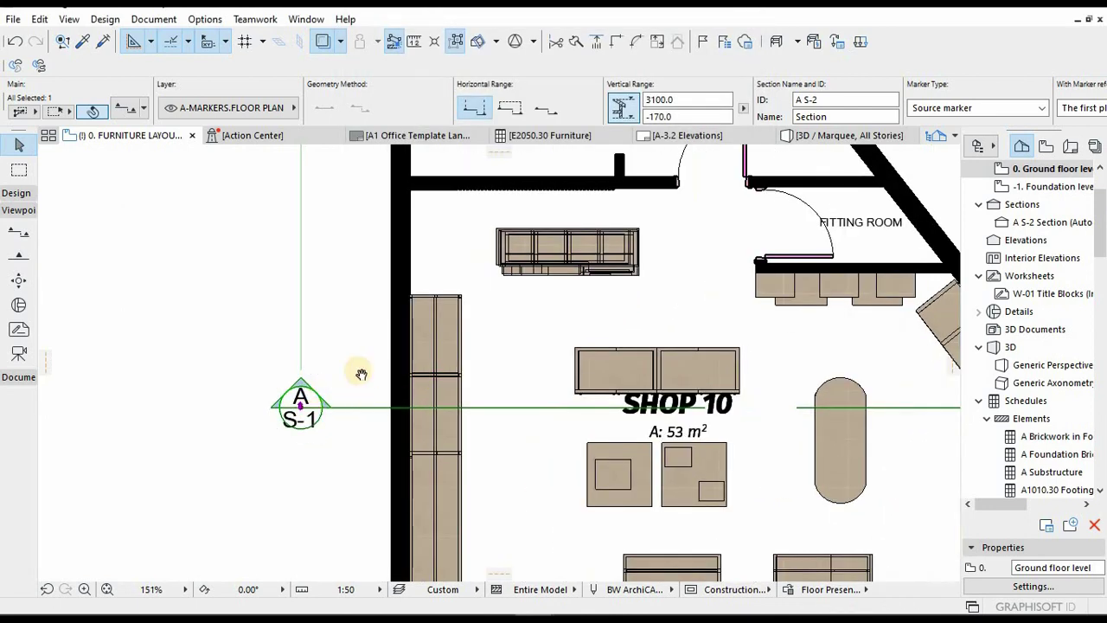
scroll(362, 374, down, 3)
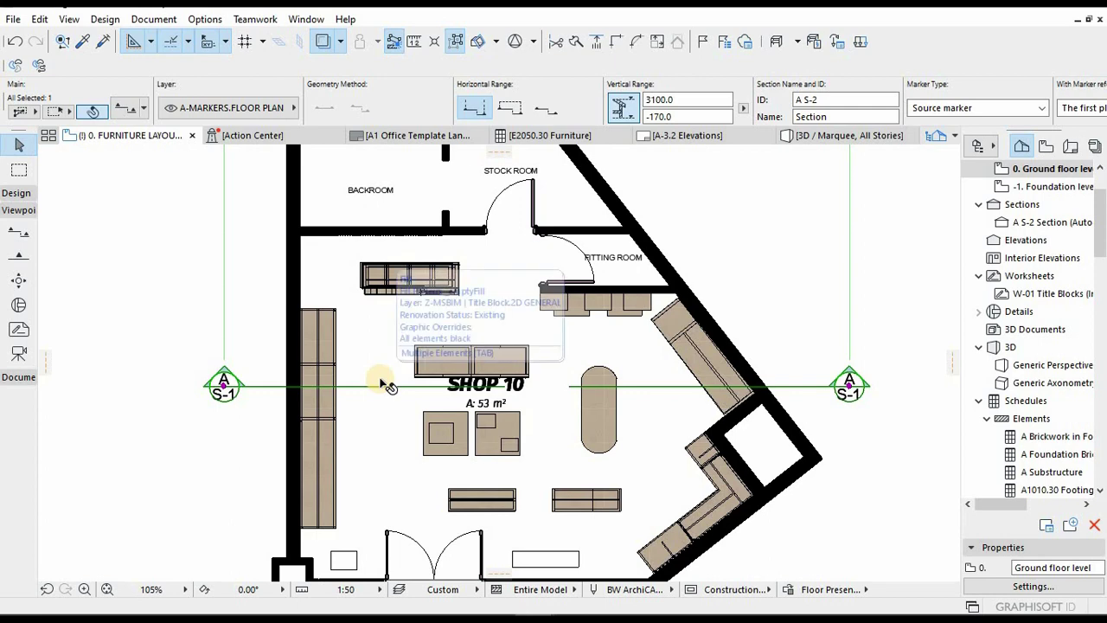
- Set the marker text size of the A S-2 section to 2 mm and deselect the section
double_click(407, 382)
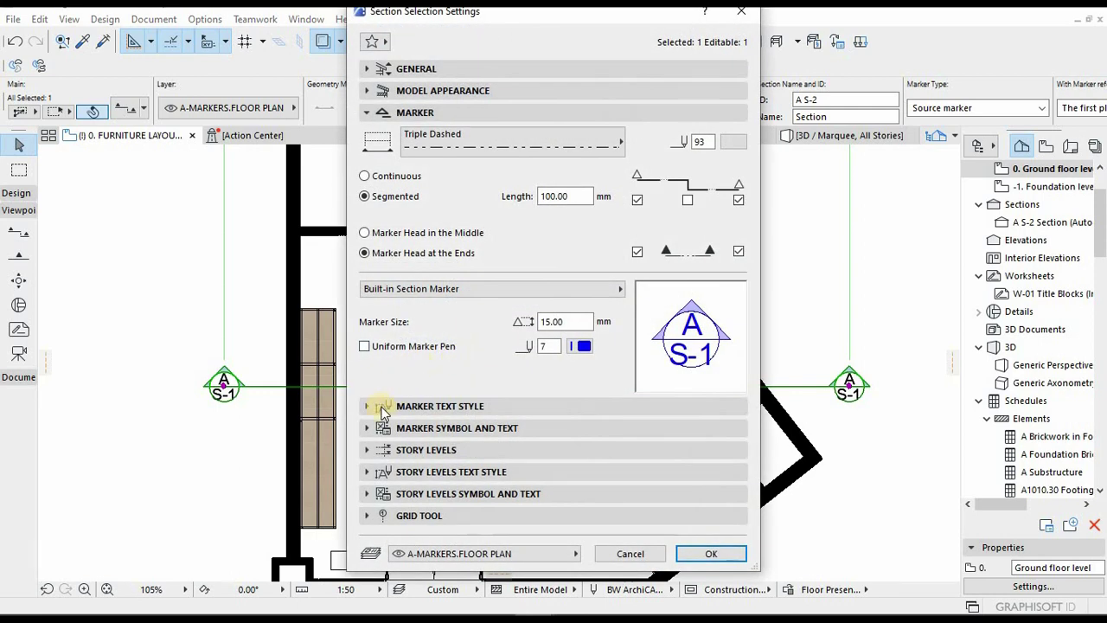
click(412, 400)
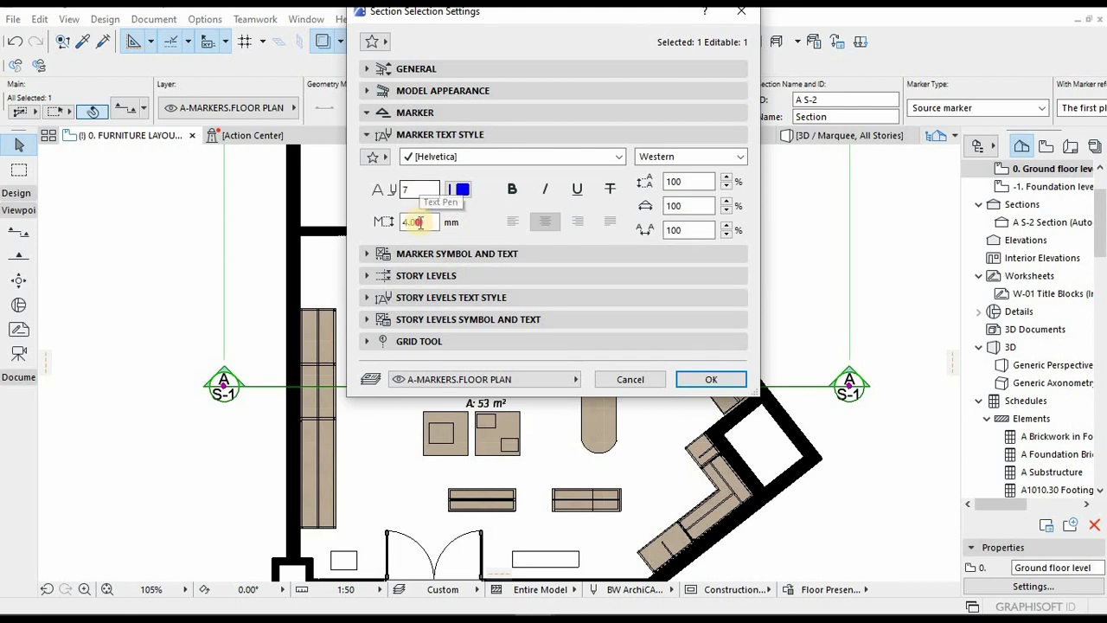
double_click(417, 222)
text(2)
click(702, 381)
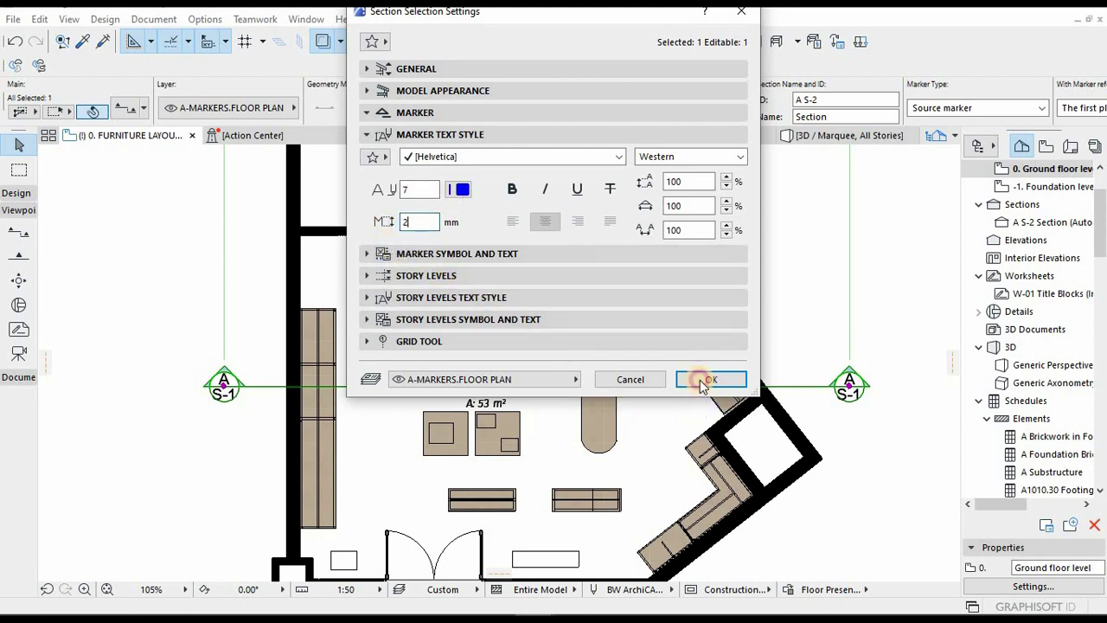
scroll(251, 390, up, 2)
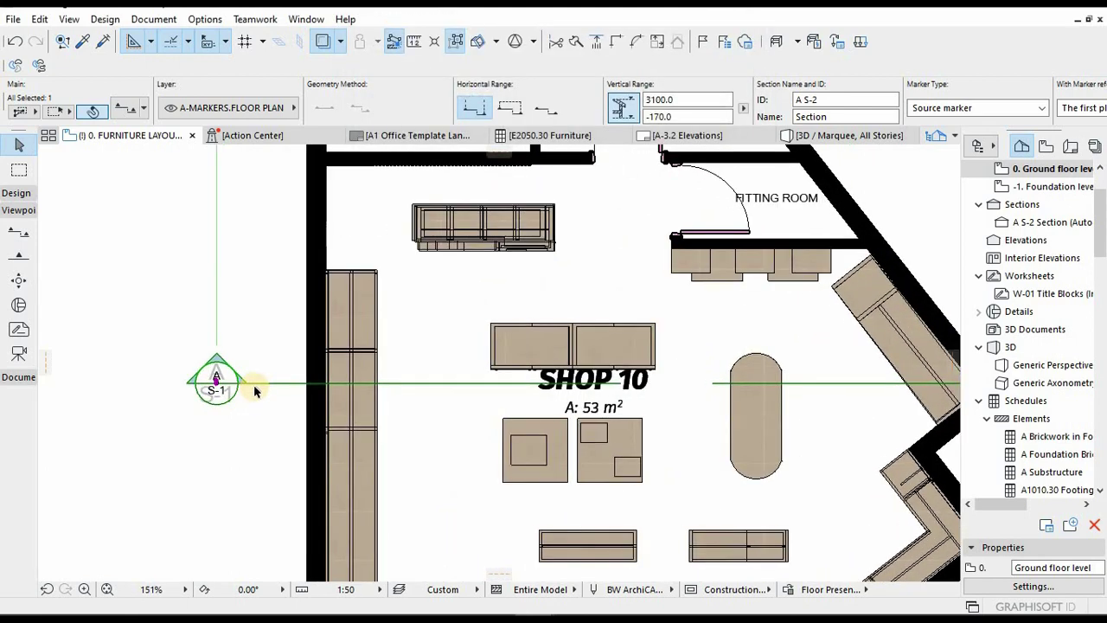
click(420, 371)
scroll(476, 361, down, 2)
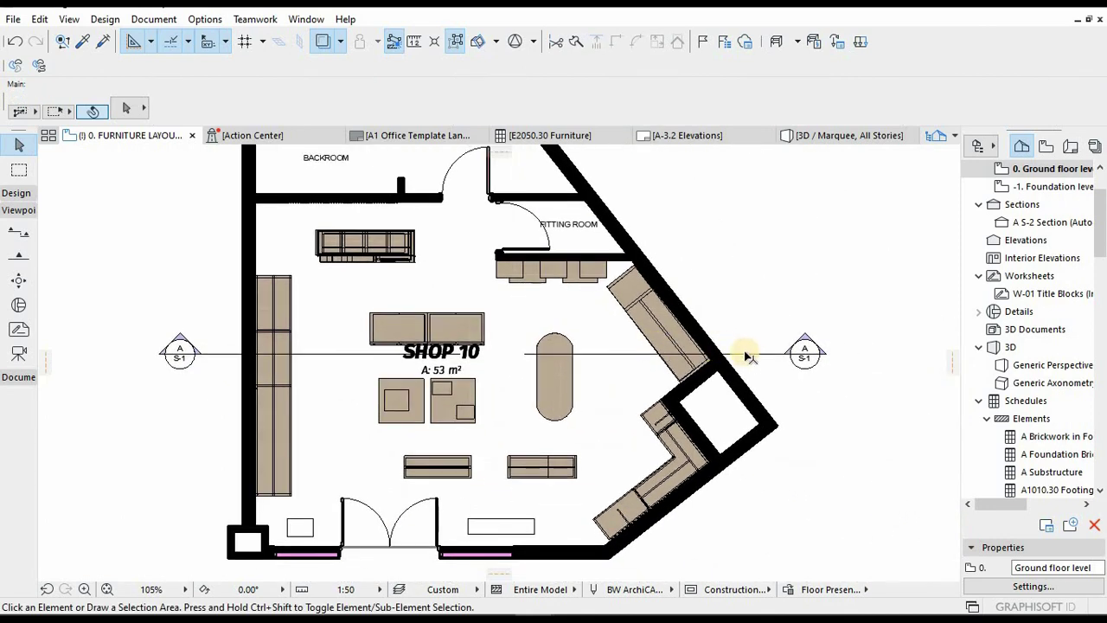
- Shorten the A S-2 section line at its east end so the marker sits close to the slanted outer wall
click(768, 357)
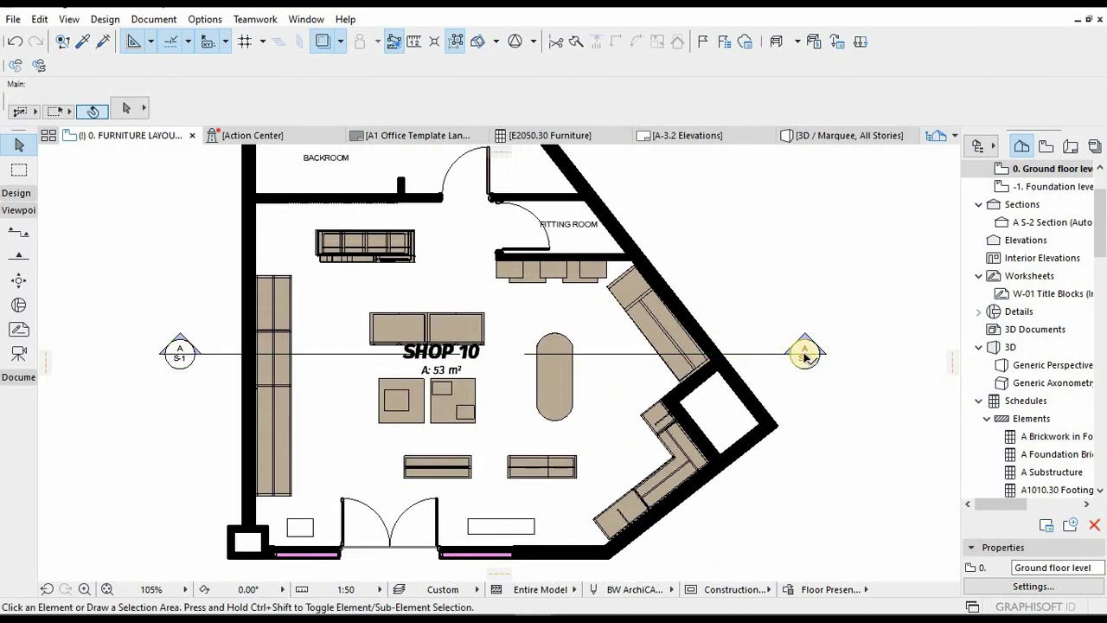
scroll(804, 355, up, 10)
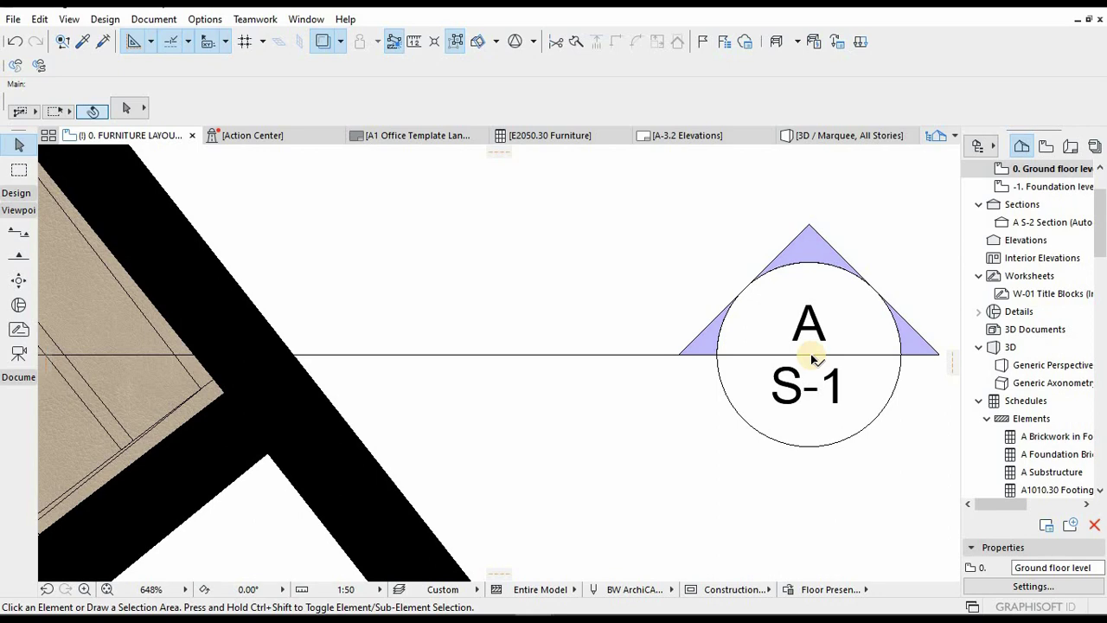
click(811, 355)
click(808, 354)
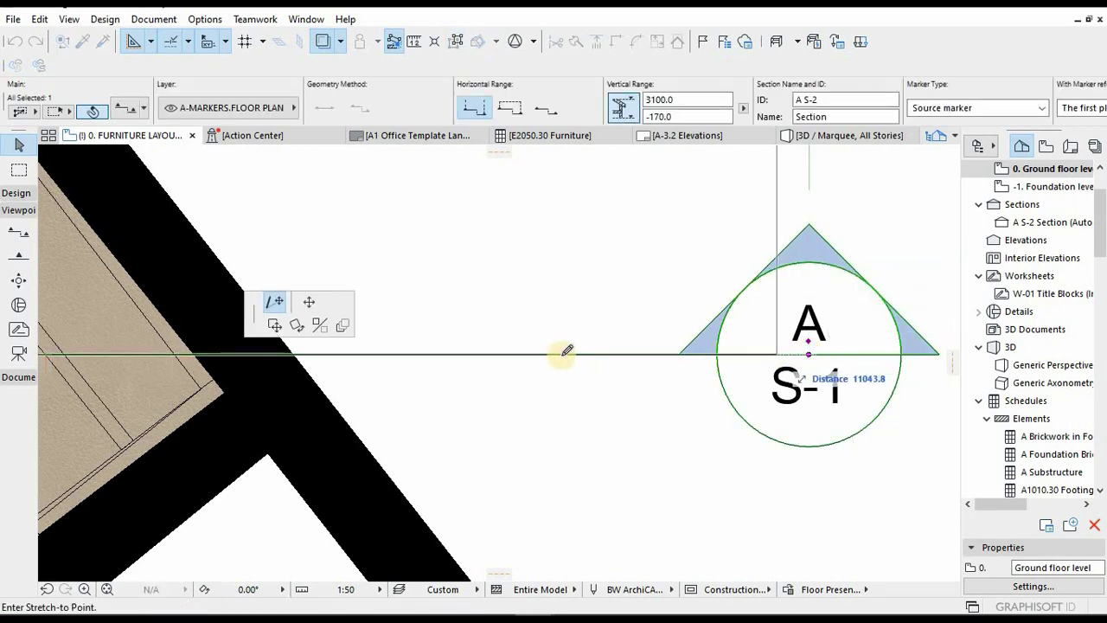
click(458, 354)
scroll(642, 350, down, 3)
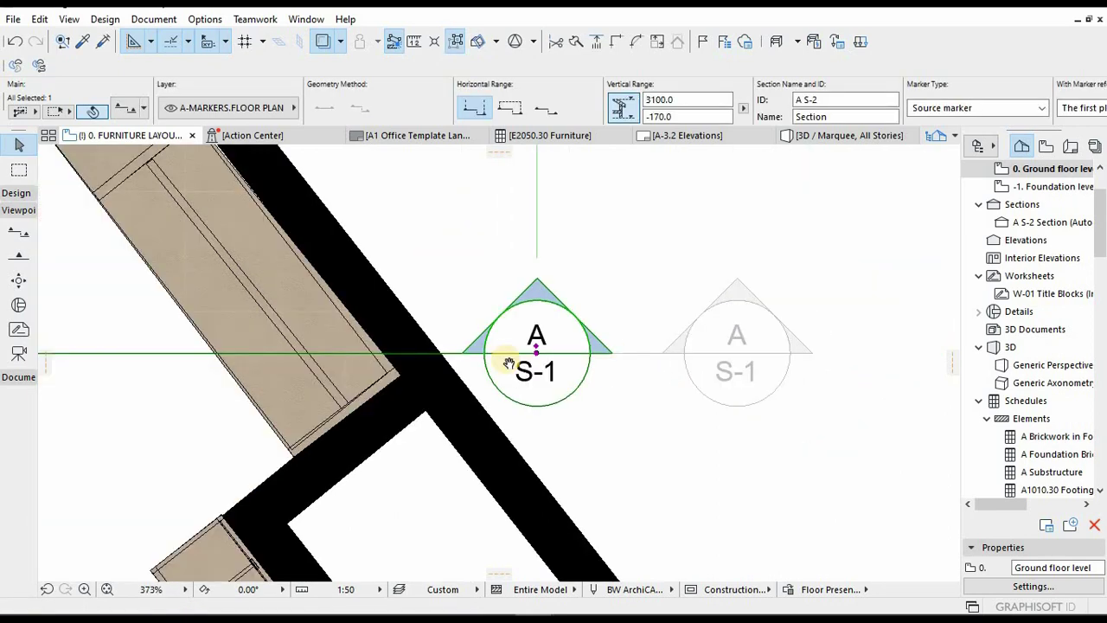
scroll(509, 363, down, 6)
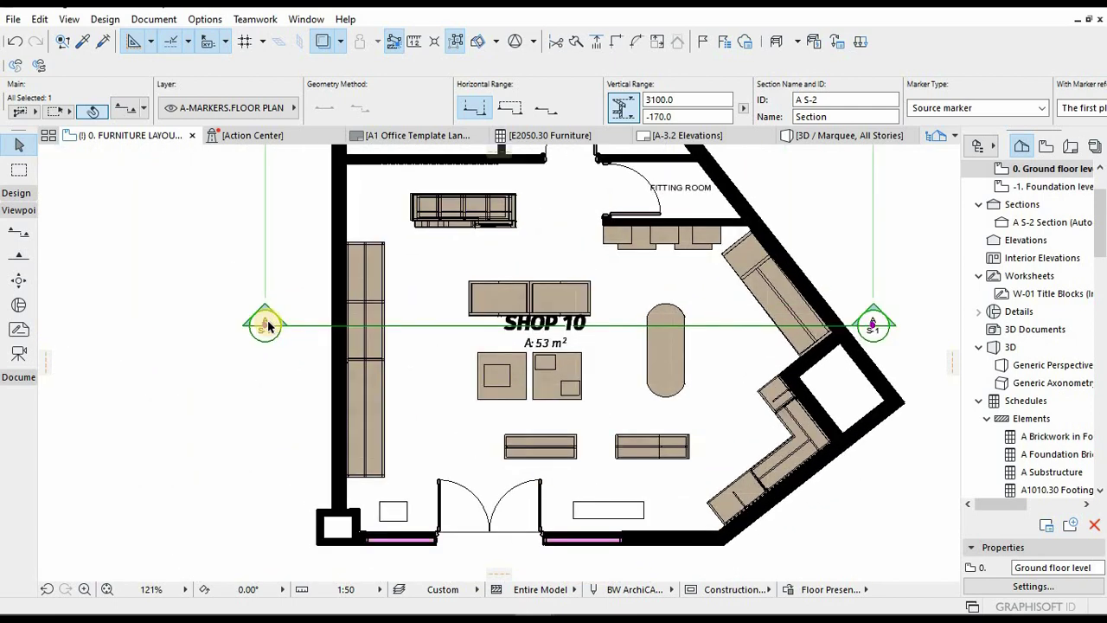
- Shorten the A S-2 section line at its west end so the marker sits just outside the outer wall
scroll(268, 325, up, 6)
click(252, 303)
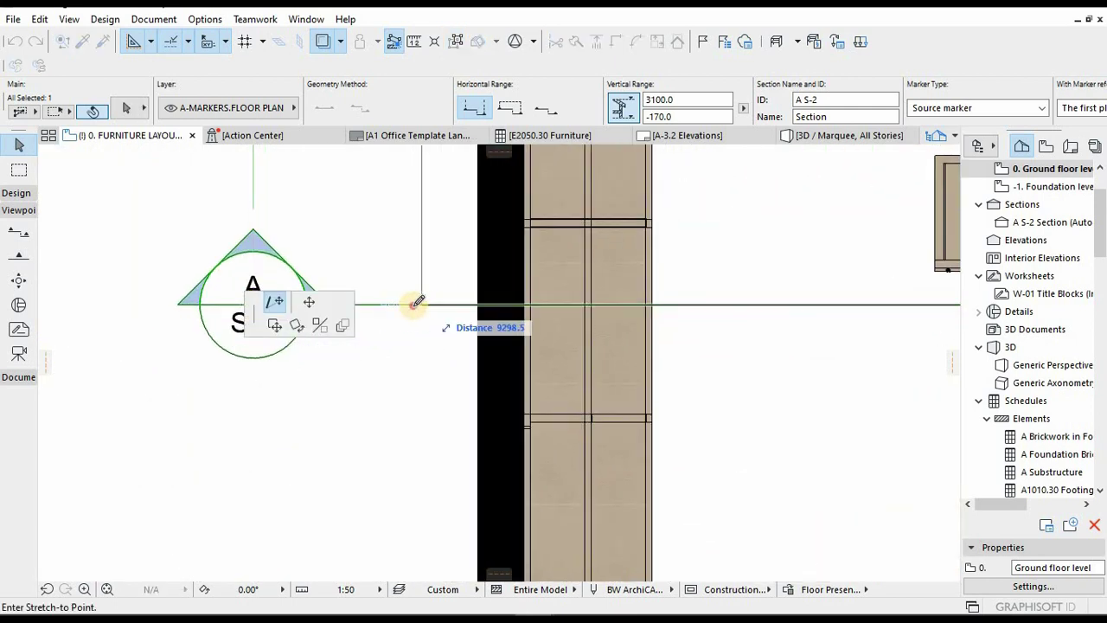
click(413, 303)
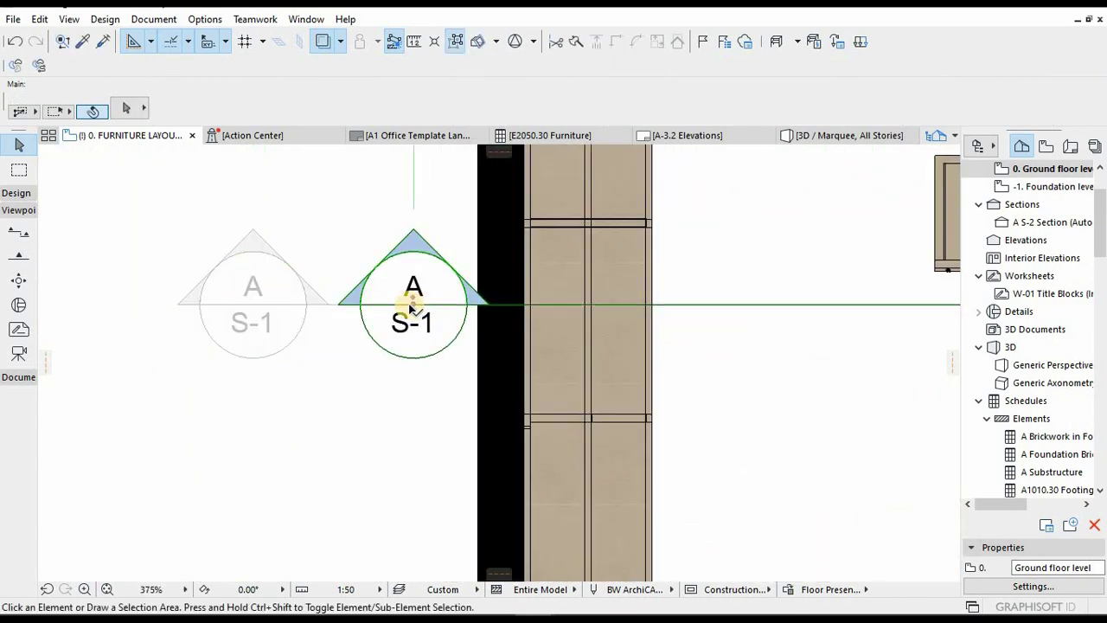
click(412, 307)
click(414, 304)
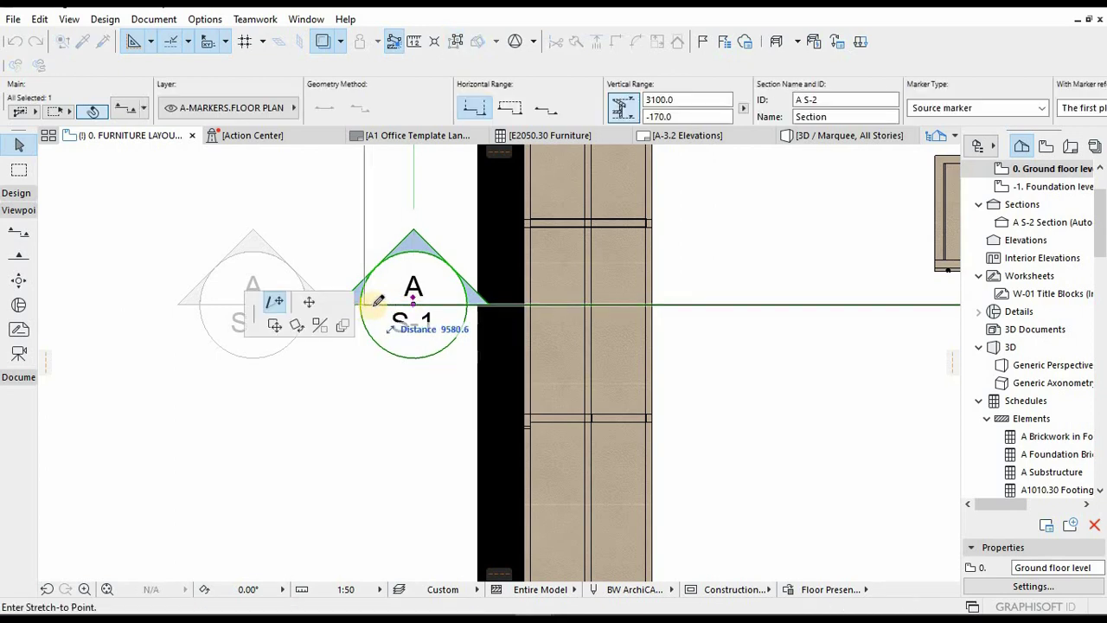
click(373, 303)
scroll(450, 358, down, 6)
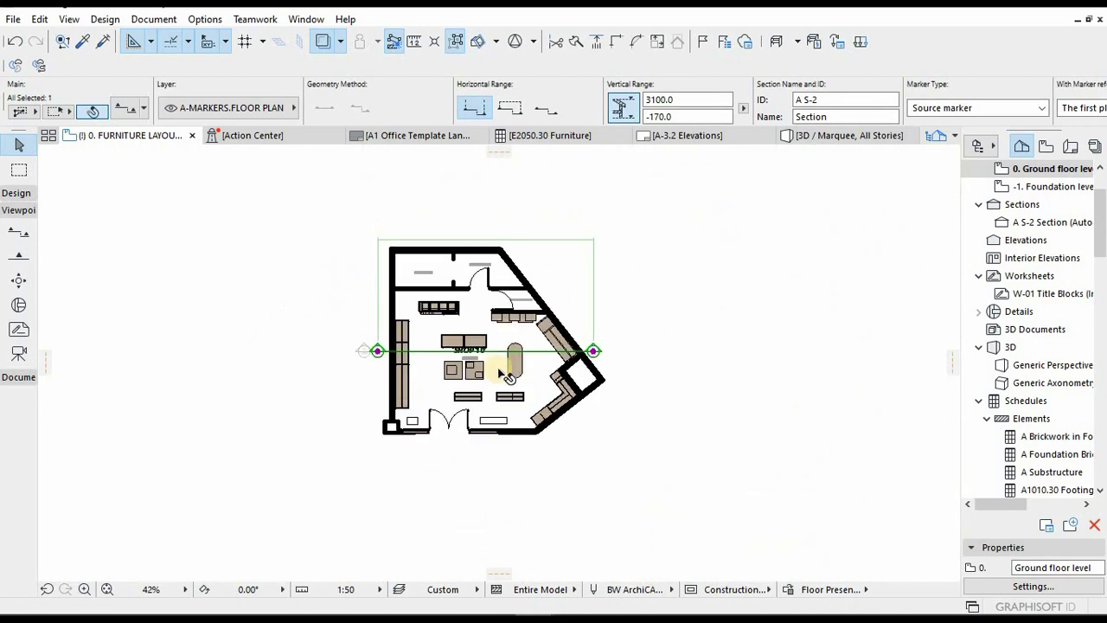
key(Escape)
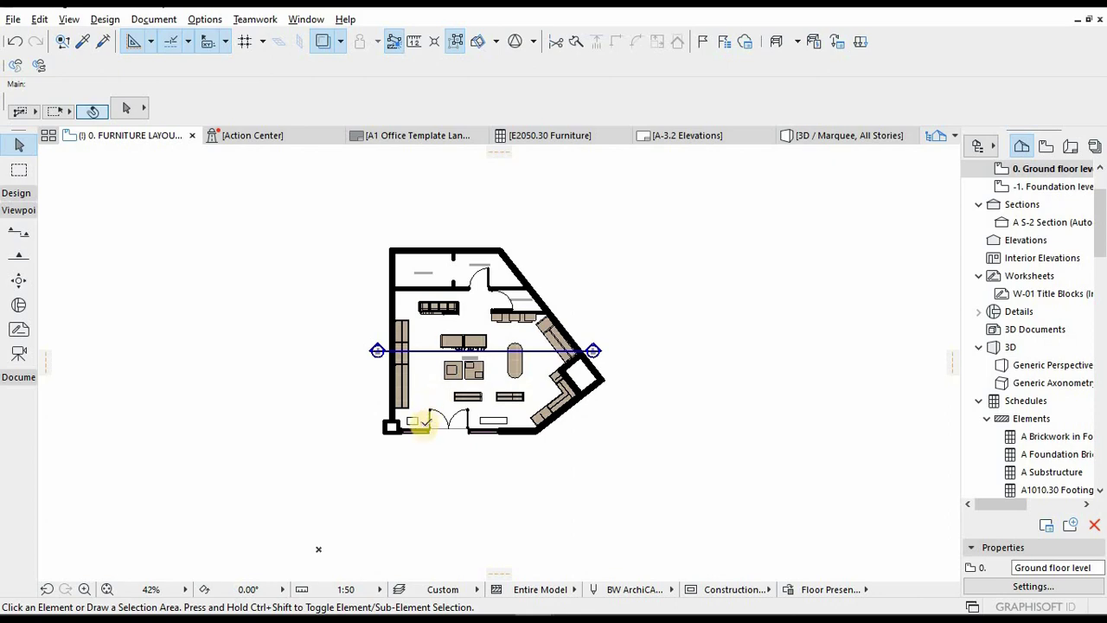
- Draw a vertical section line about 5150 mm long from the front wall to the counter, looking toward the west wall shelving
key(s)
click(421, 339)
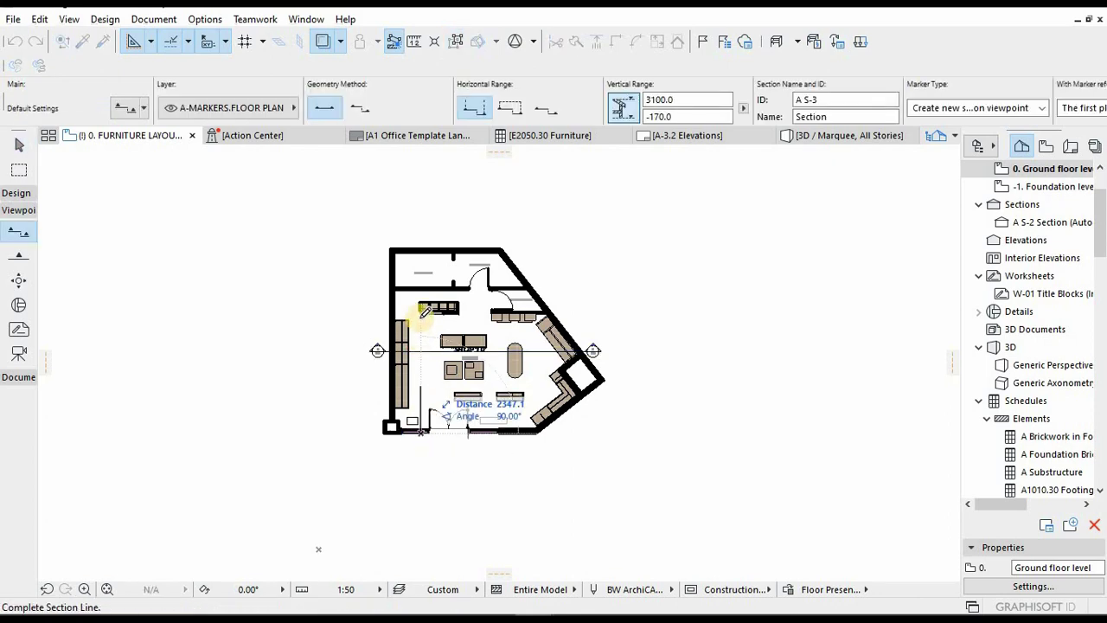
scroll(421, 323, up, 2)
scroll(421, 324, up, 2)
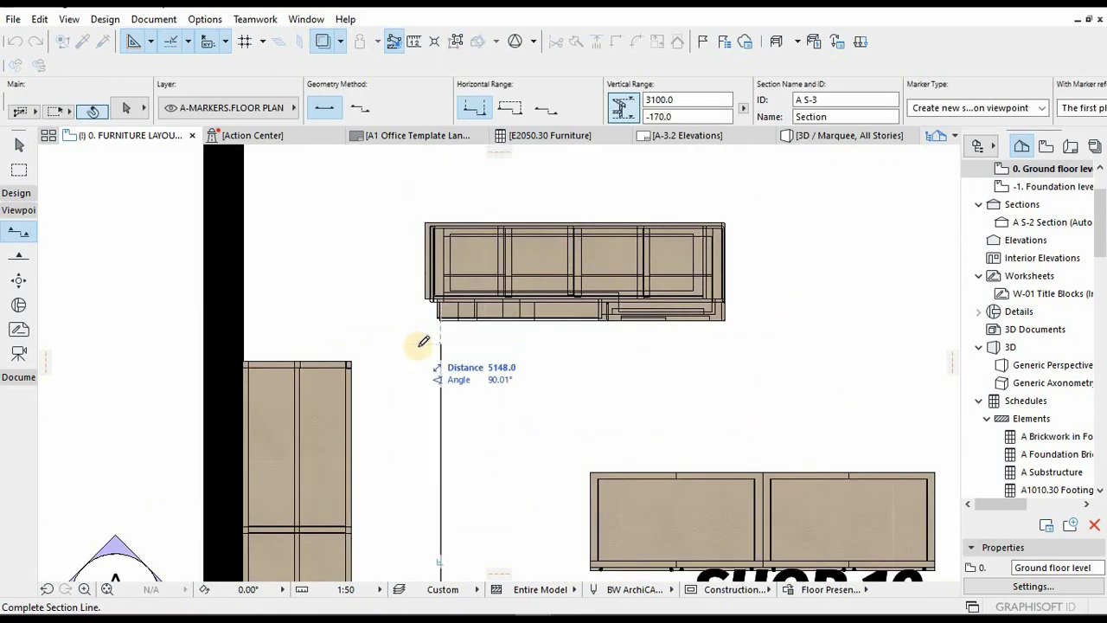
click(441, 344)
click(510, 353)
scroll(478, 280, down, 2)
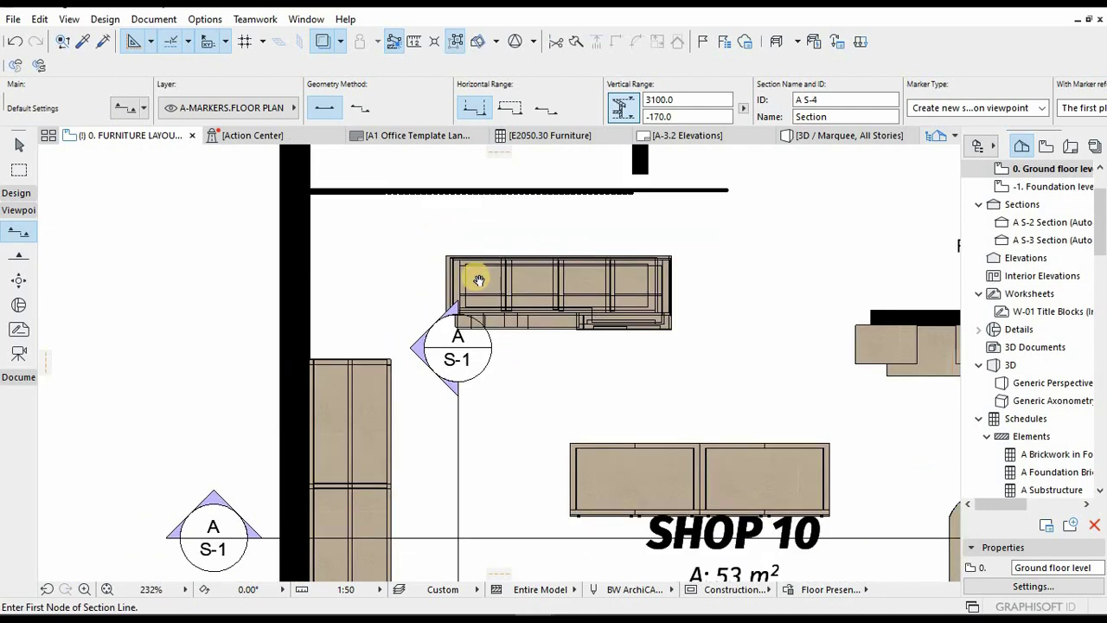
key(Escape)
- Move the A S-3 section line west, closer to the shelving, and stretch its north end past the wall into the backroom
click(442, 287)
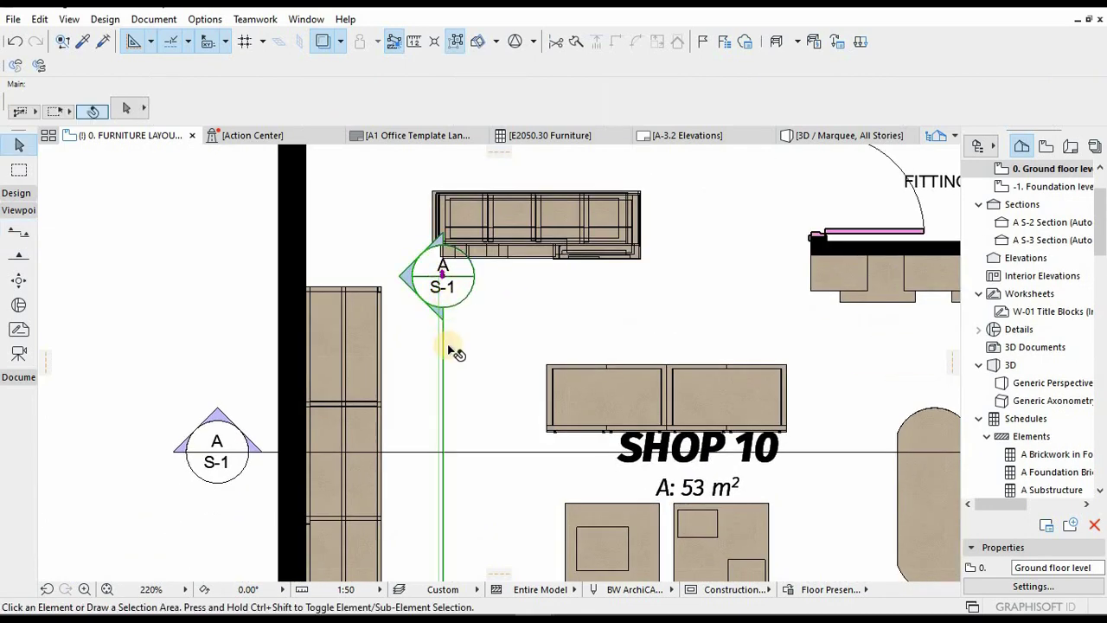
mouse_move(444, 351)
mouse_down()
mouse_move(424, 358)
mouse_move(425, 336)
mouse_move(419, 351)
mouse_up()
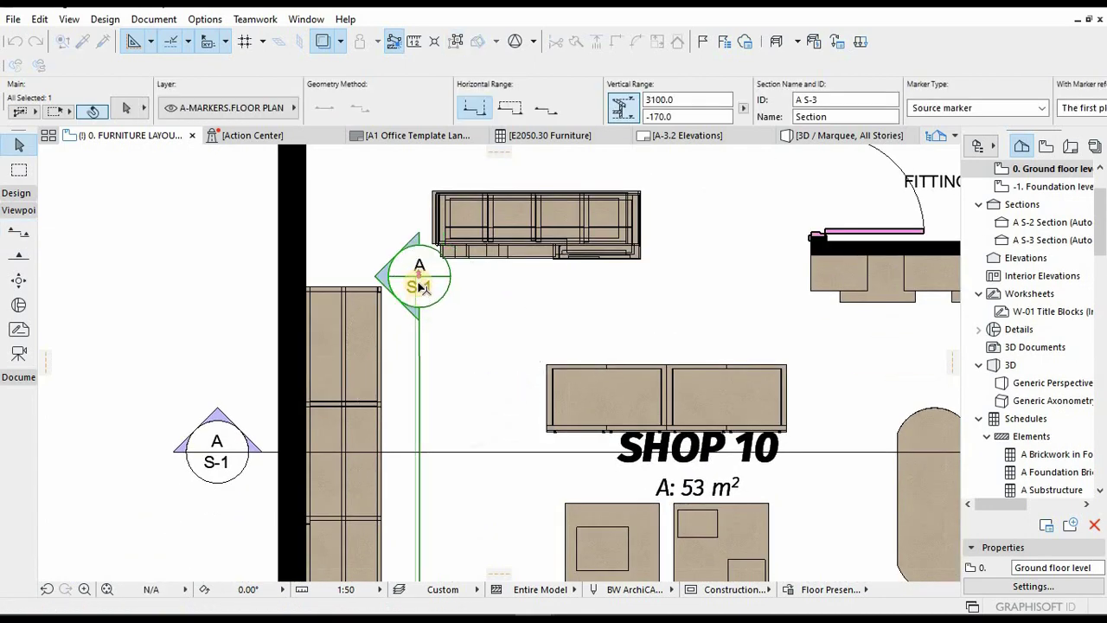
click(423, 261)
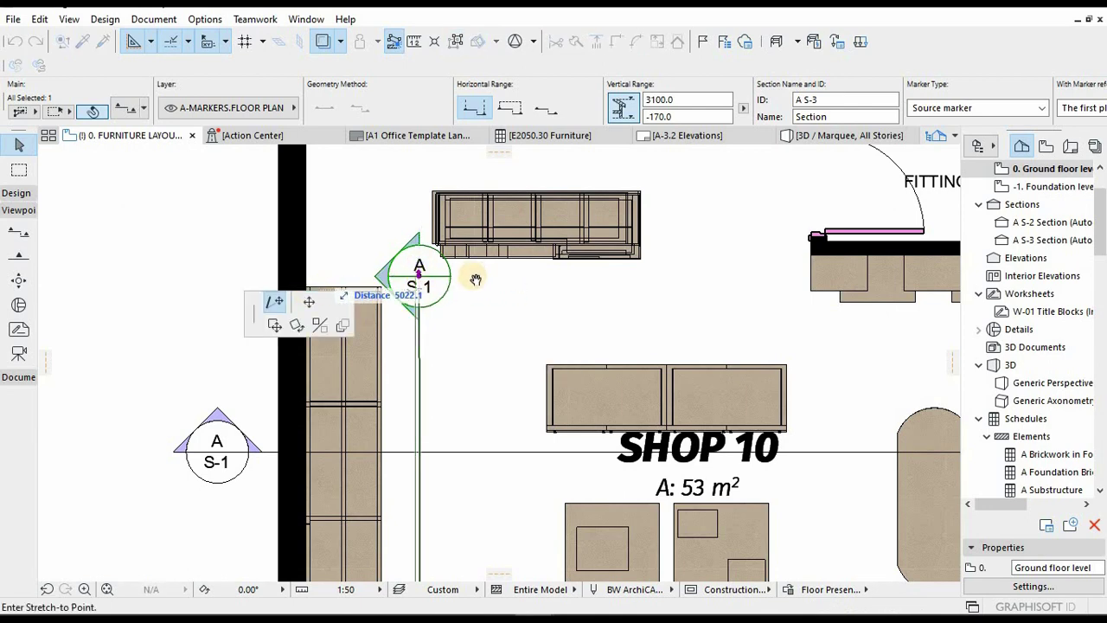
scroll(444, 334, down, 2)
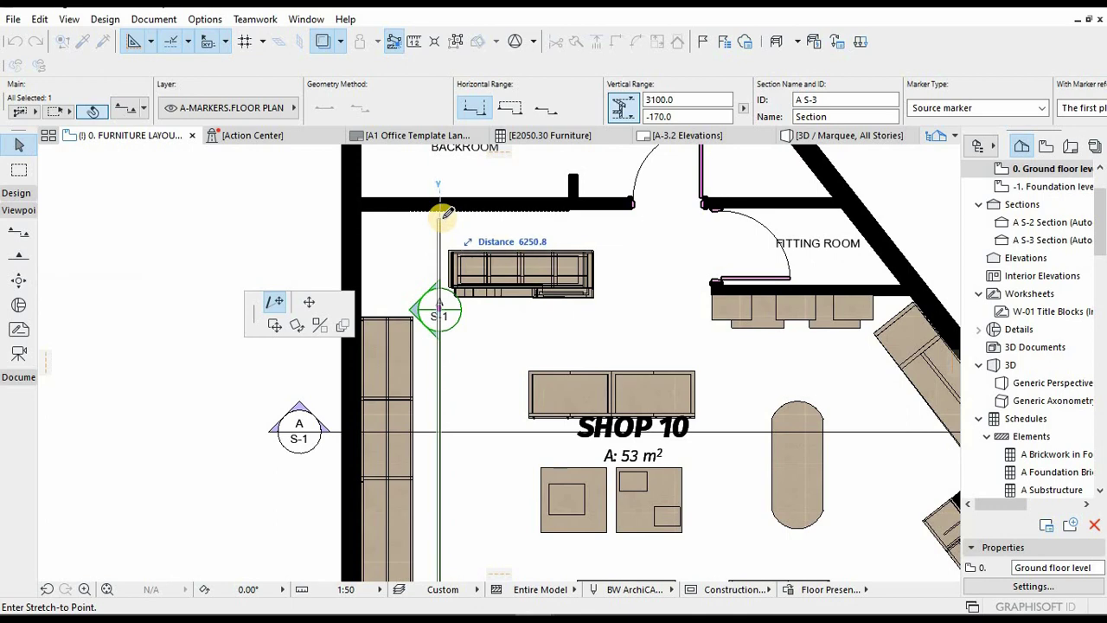
middle_drag(475, 351, 501, 473)
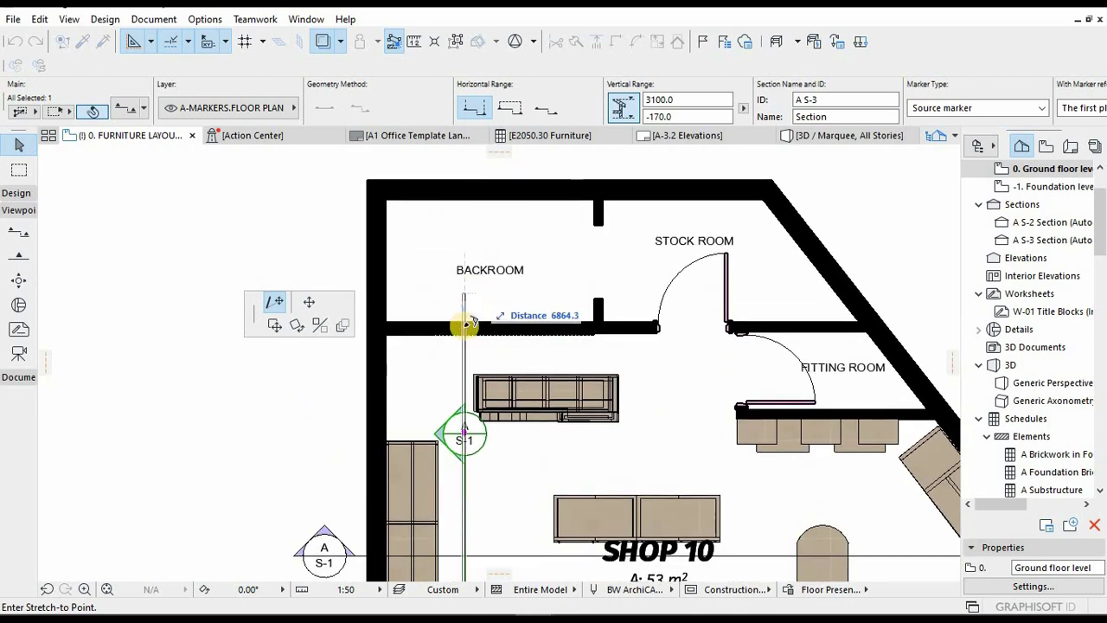
click(470, 350)
click(466, 299)
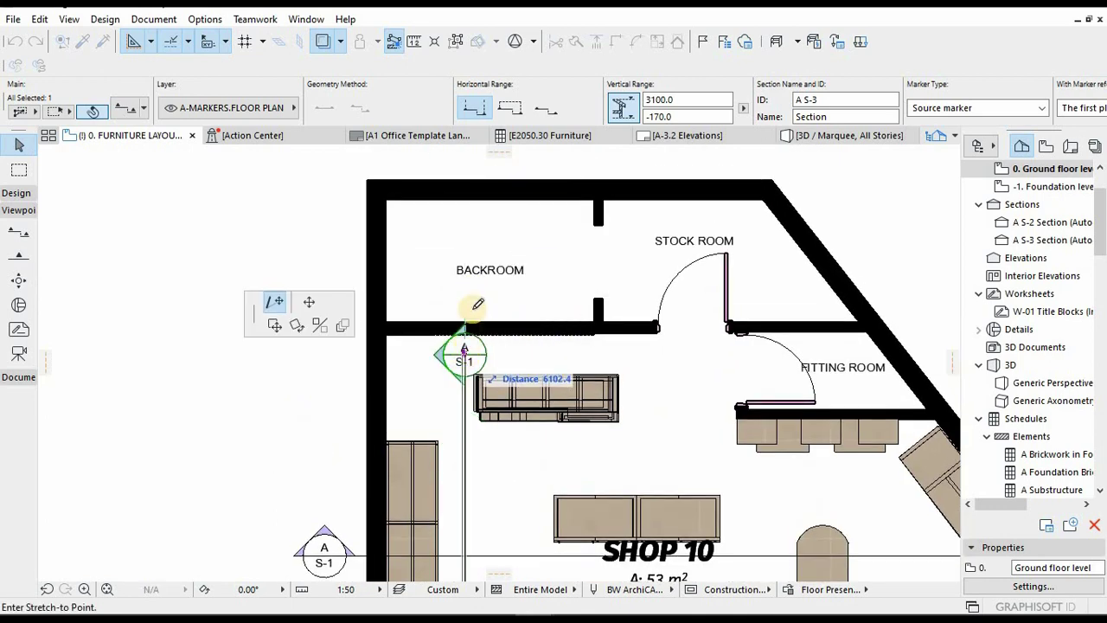
click(519, 312)
scroll(477, 250, down, 2)
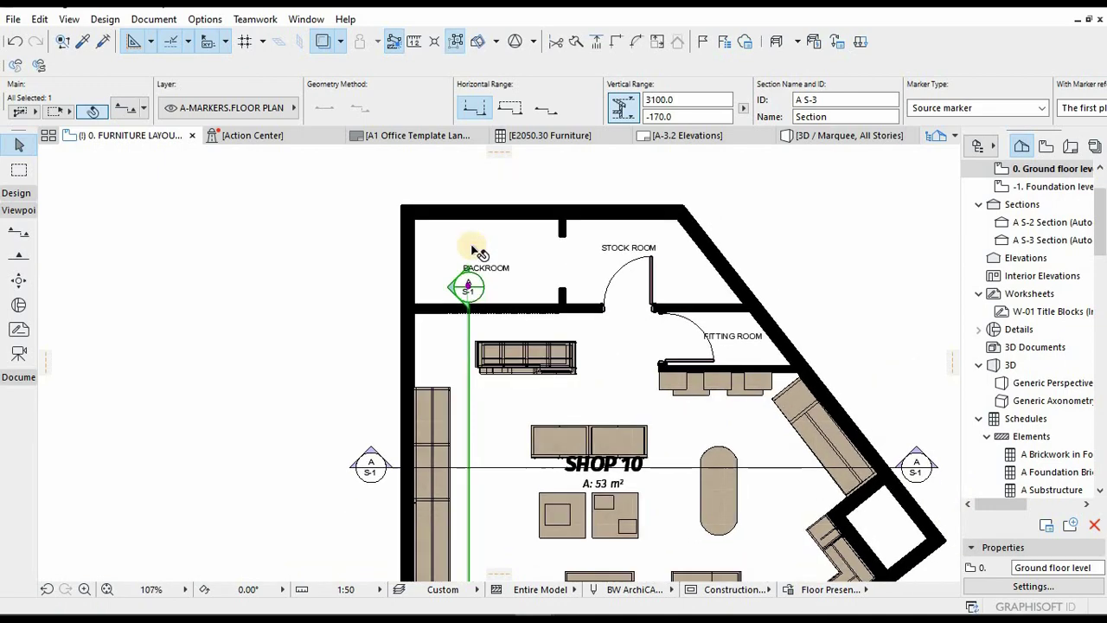
scroll(471, 299, up, 5)
click(472, 283)
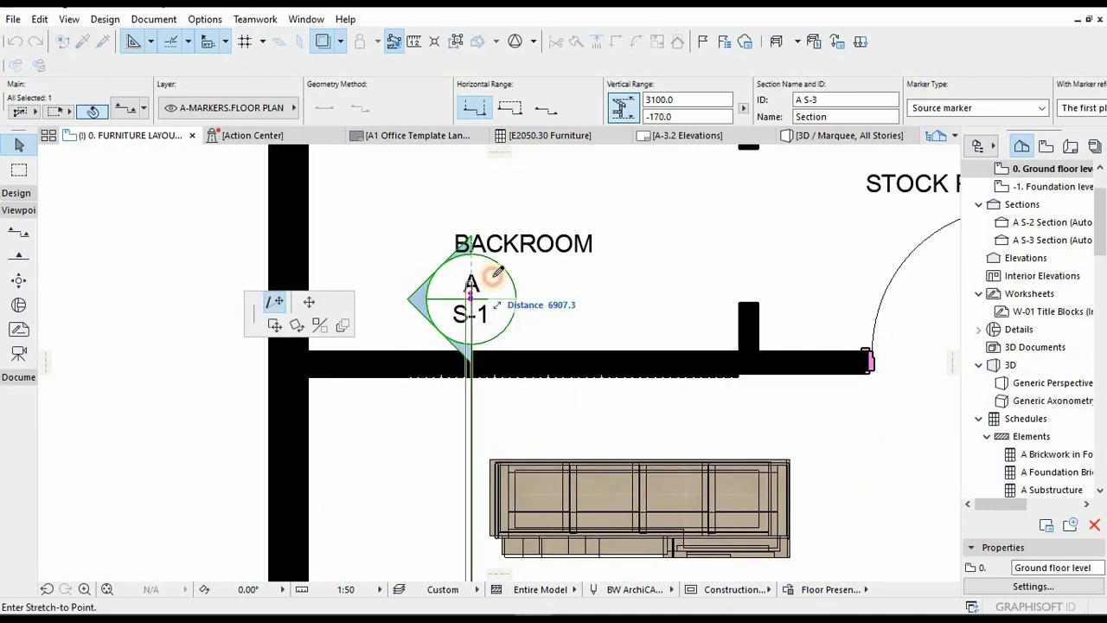
click(531, 309)
scroll(517, 483, down, 5)
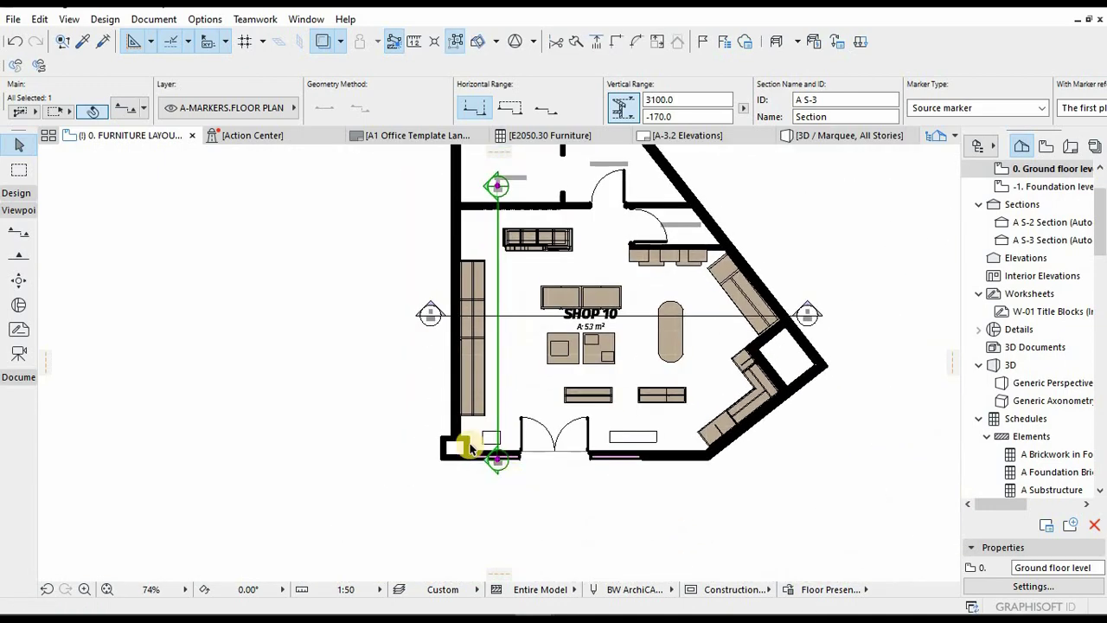
scroll(474, 424, up, 5)
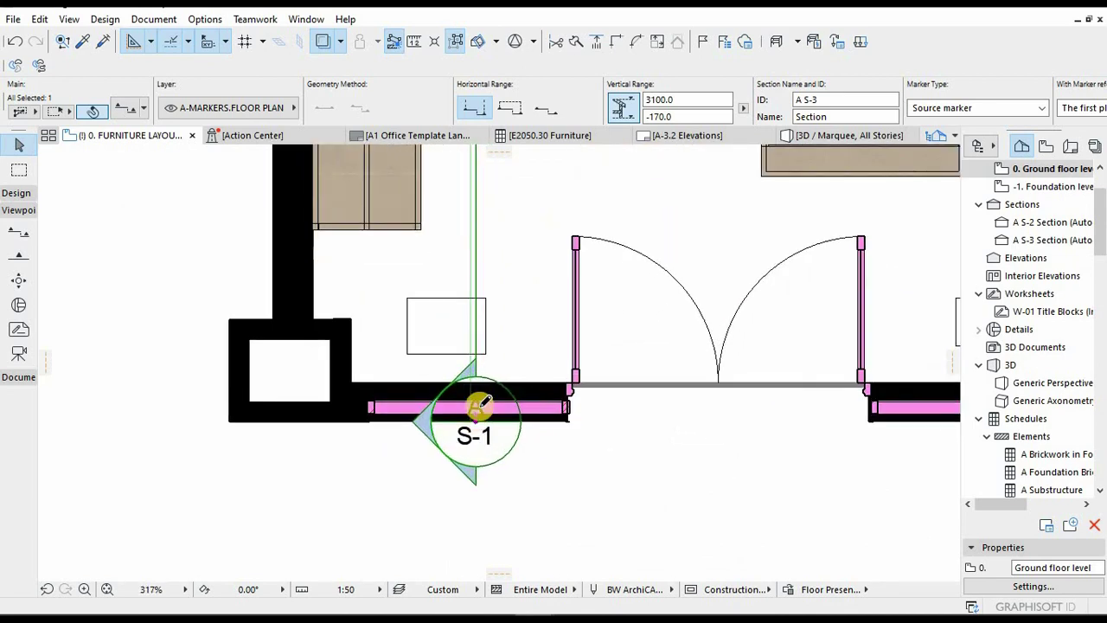
click(480, 403)
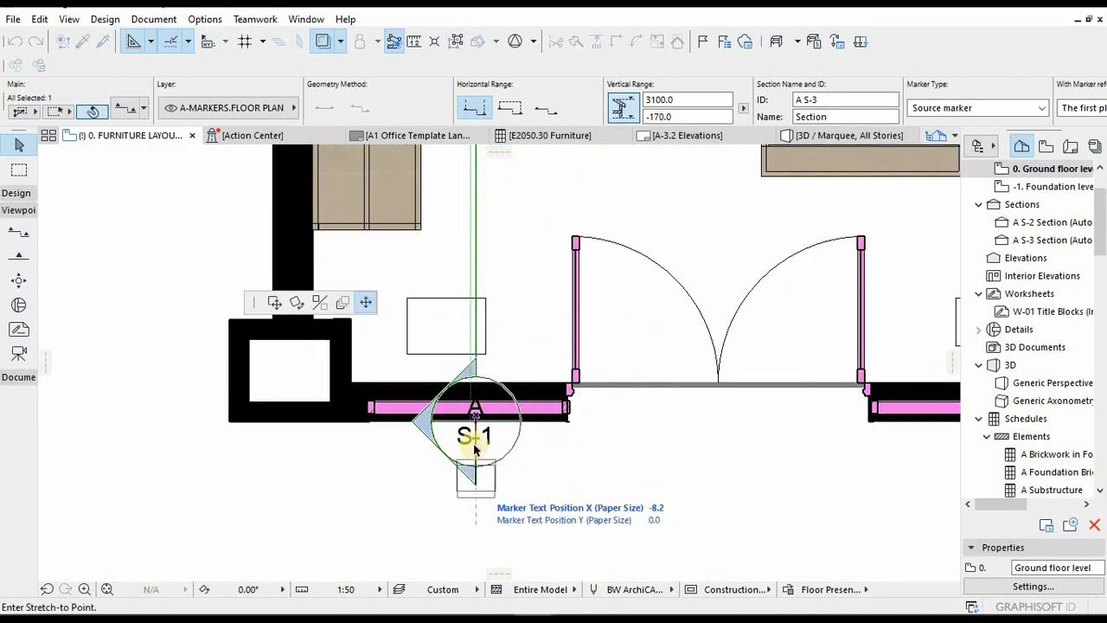
click(474, 426)
scroll(478, 399, up, 3)
click(475, 385)
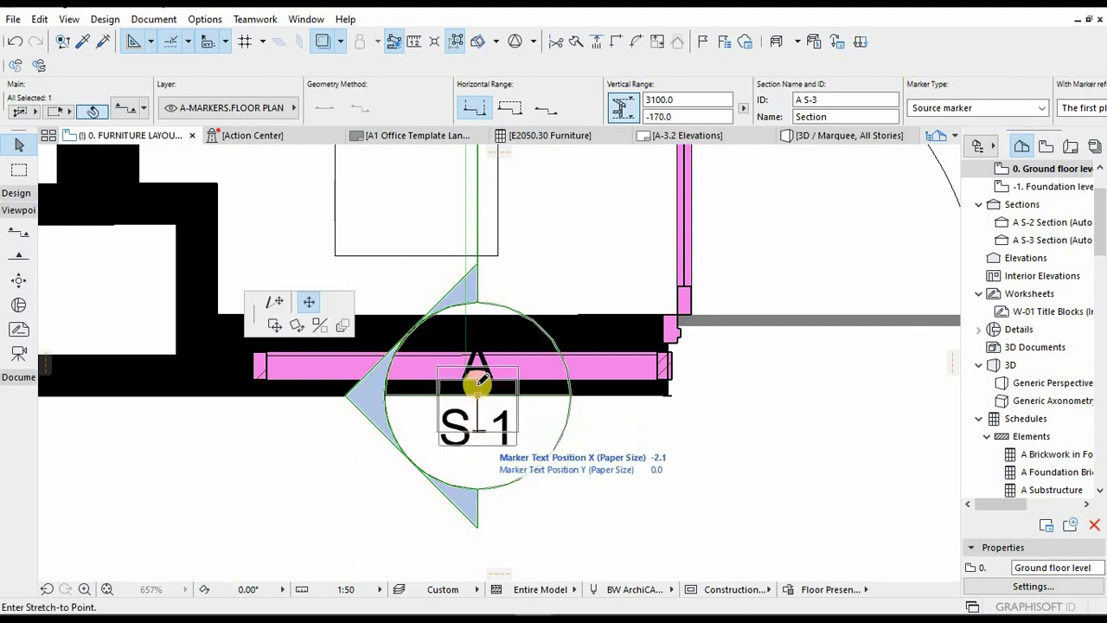
click(482, 450)
click(484, 436)
click(485, 435)
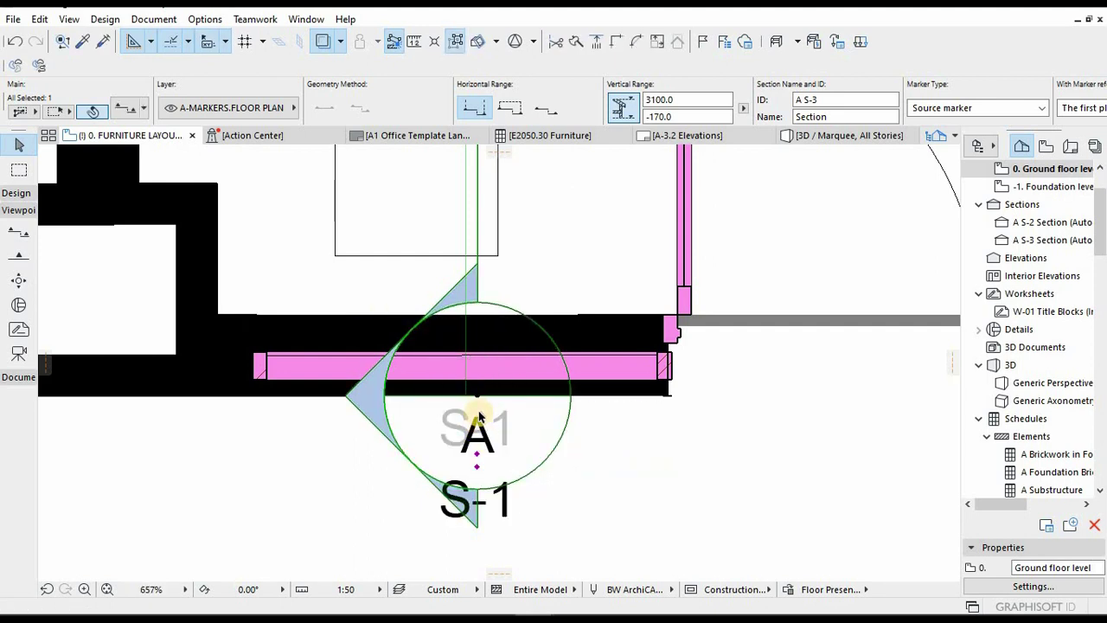
key(ctrl+z)
- Stretch the A S-3 section line's south end so its marker sits just outside the front wall
click(482, 417)
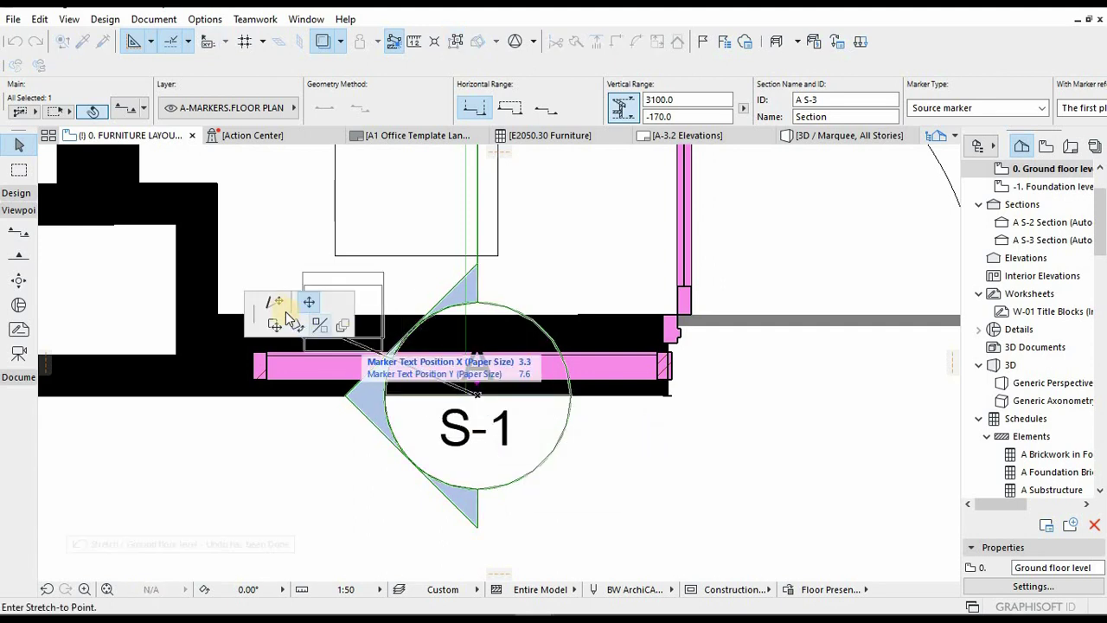
click(480, 493)
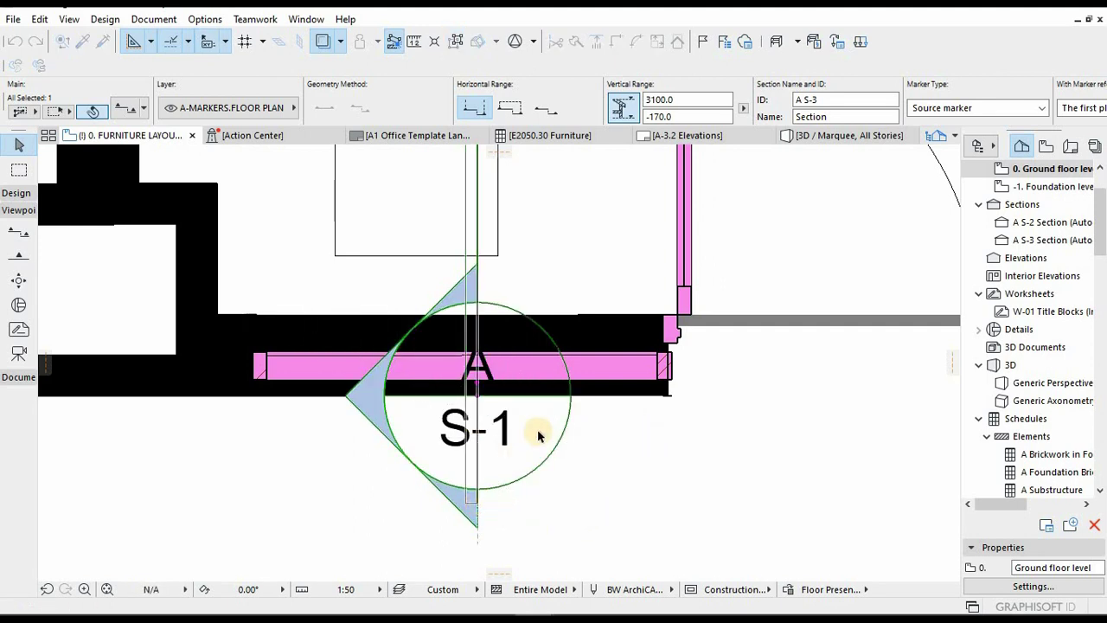
scroll(522, 468, down, 5)
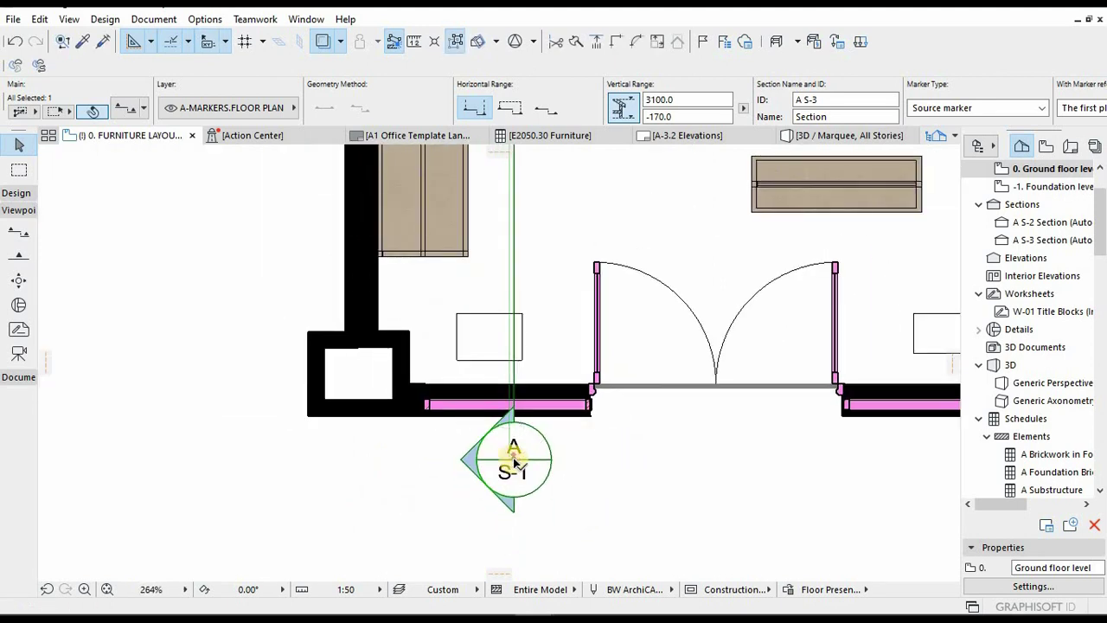
- Give the A S-3 section a limited horizontal range and extend its depth boundary about 1850 mm, past the west outer wall
scroll(513, 461, down, 7)
click(512, 111)
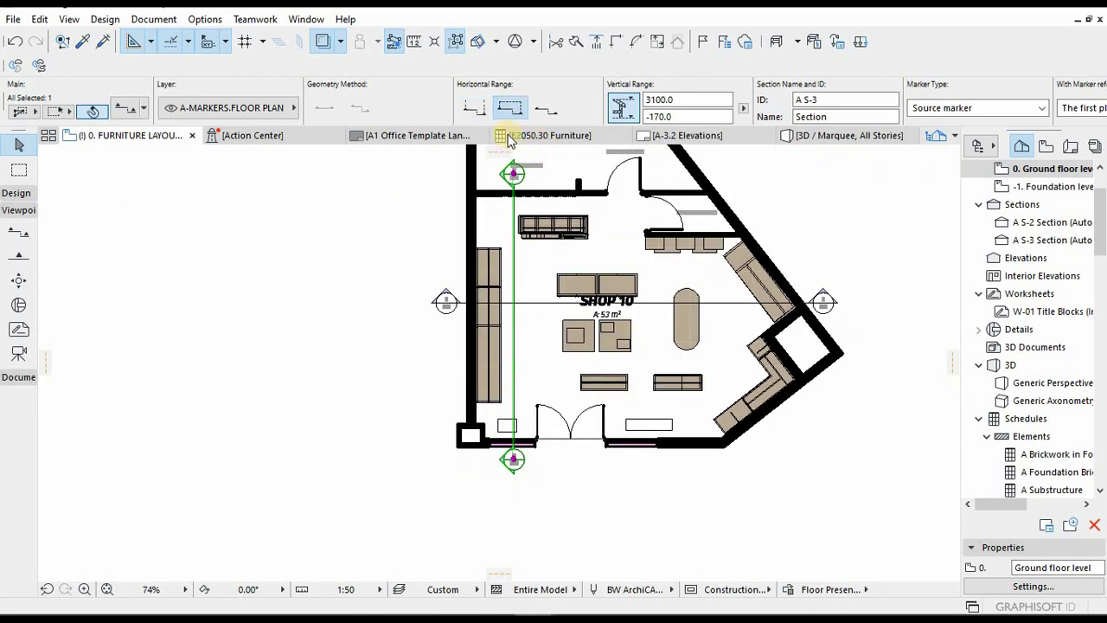
click(443, 227)
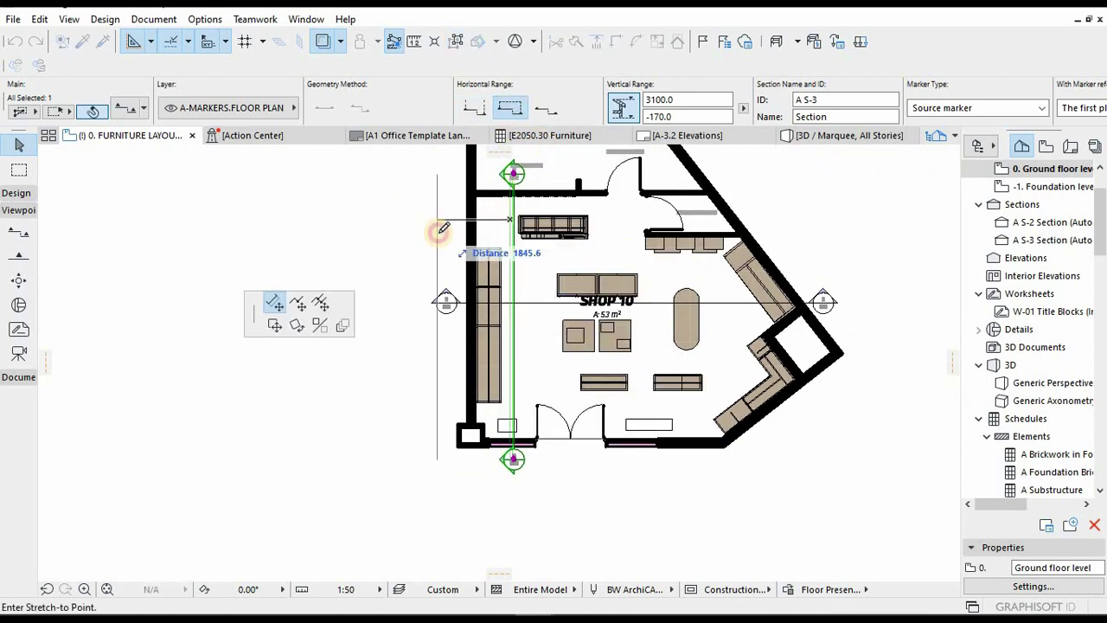
click(440, 229)
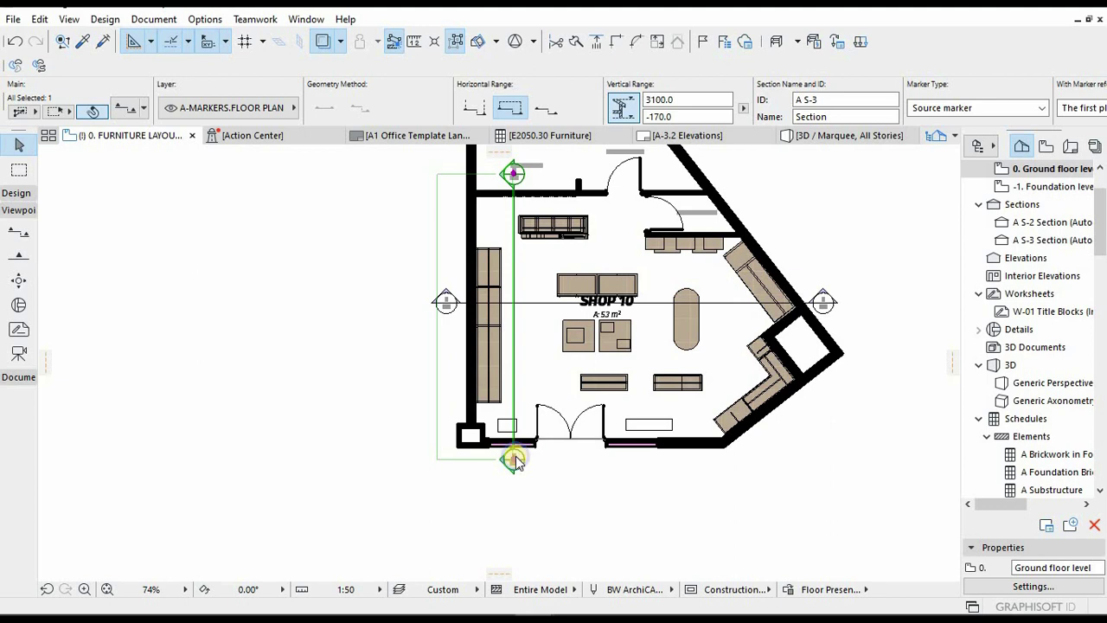
- Open the A S-3 section view and examine the west wall elevation
right_click(514, 461)
click(553, 67)
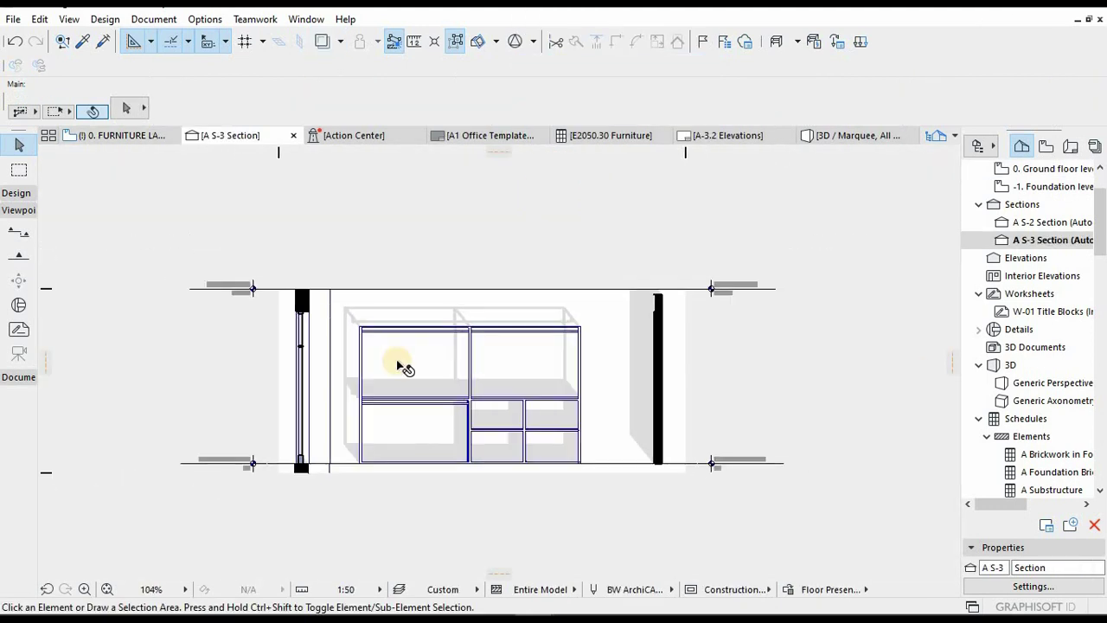
scroll(435, 417, down, 1)
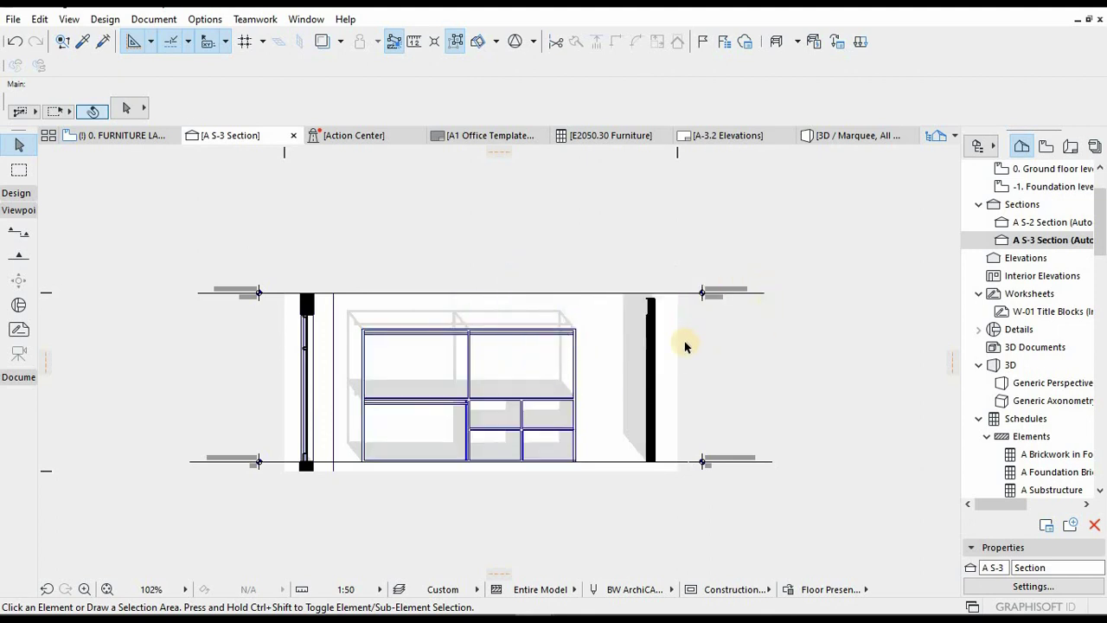
scroll(656, 341, up, 1)
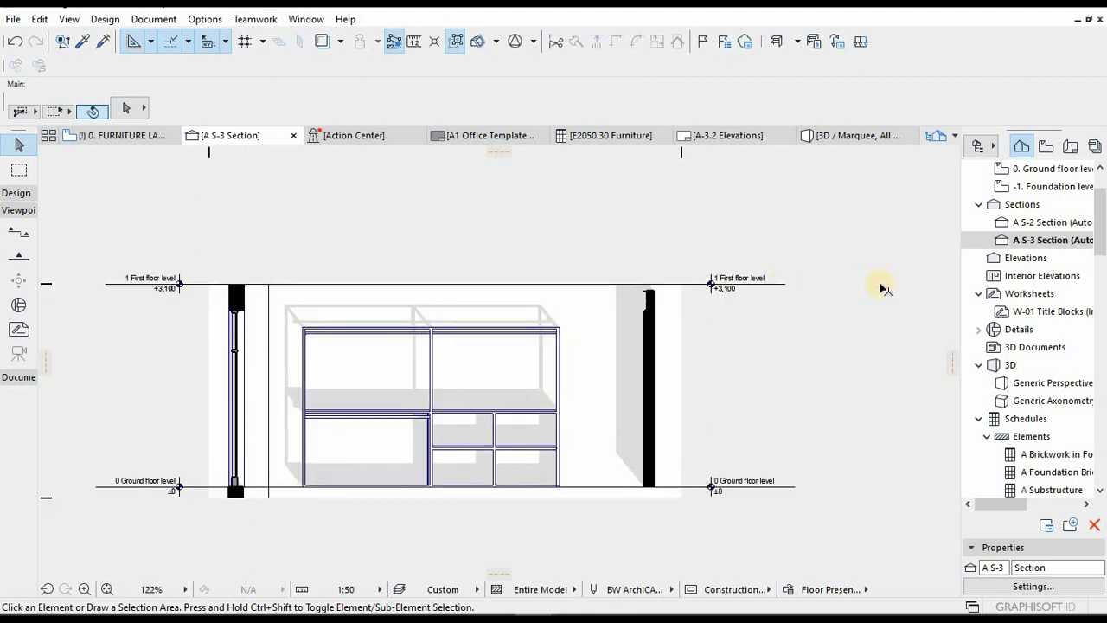
- Open the A S-3 section's settings and bring up the cut fill display choices in its model appearance
click(1044, 238)
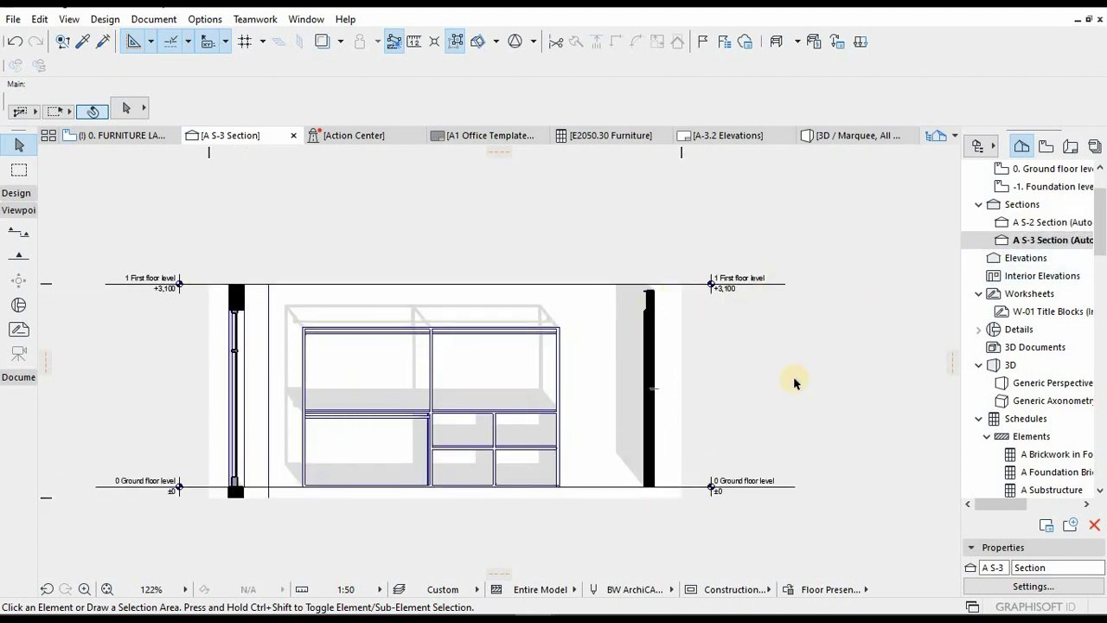
right_click(1046, 242)
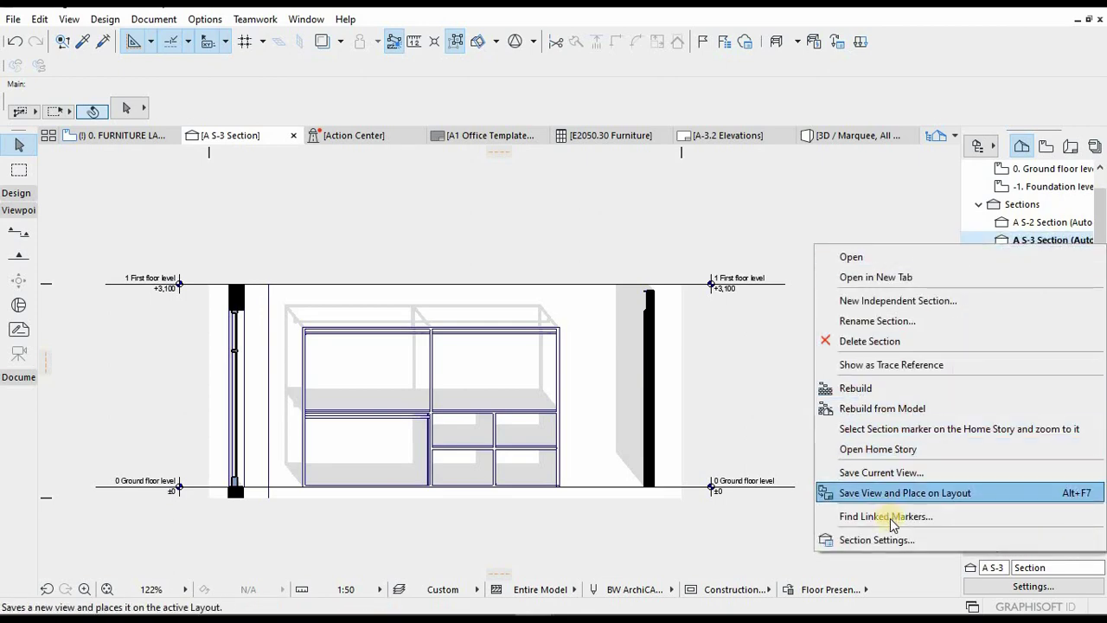
click(875, 540)
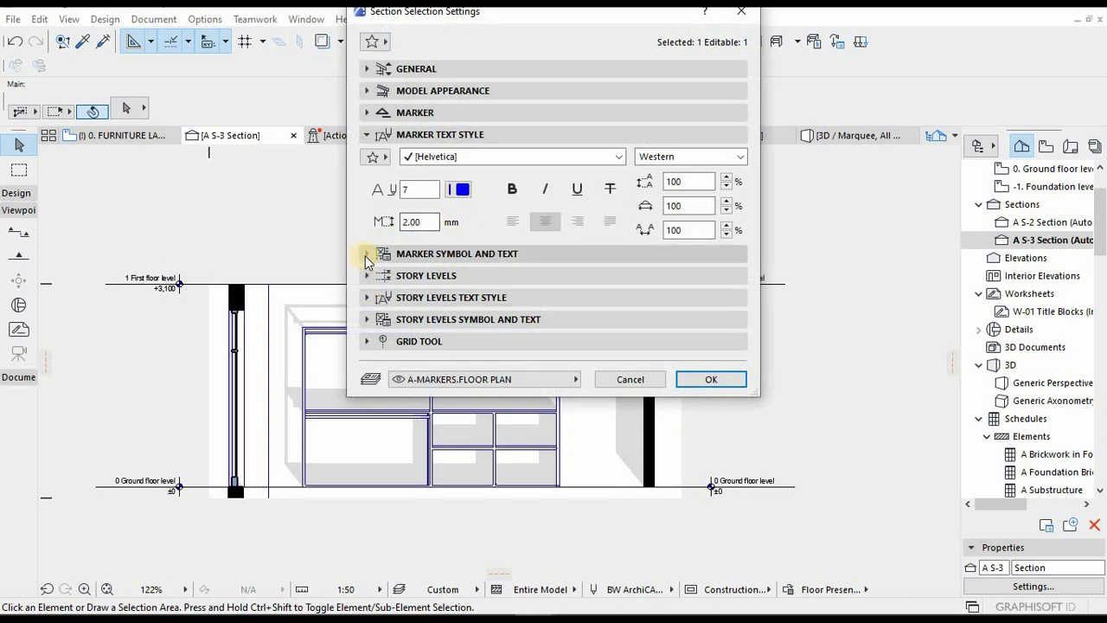
click(368, 90)
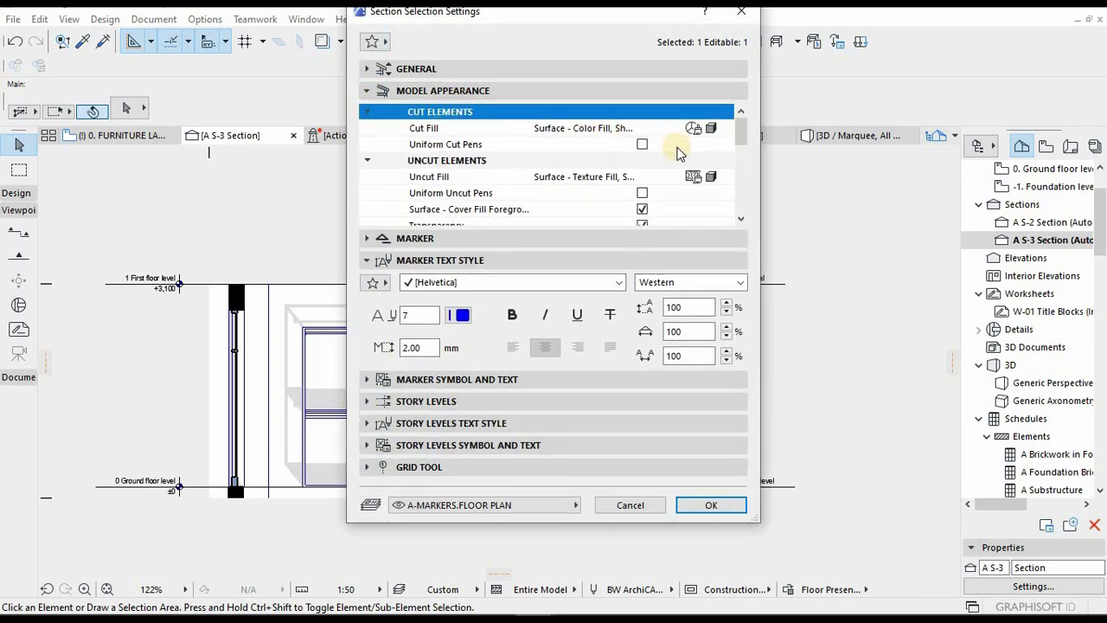
click(710, 130)
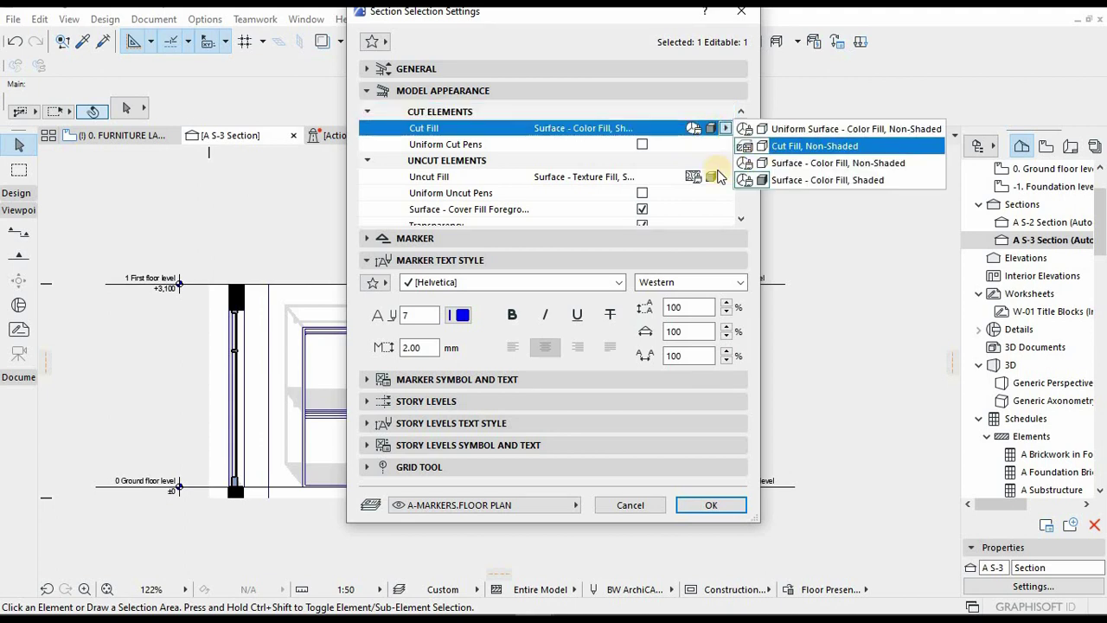
- Set the cut fill of section A S-3 to Surface - Color Fill, Non-Shaded
click(611, 165)
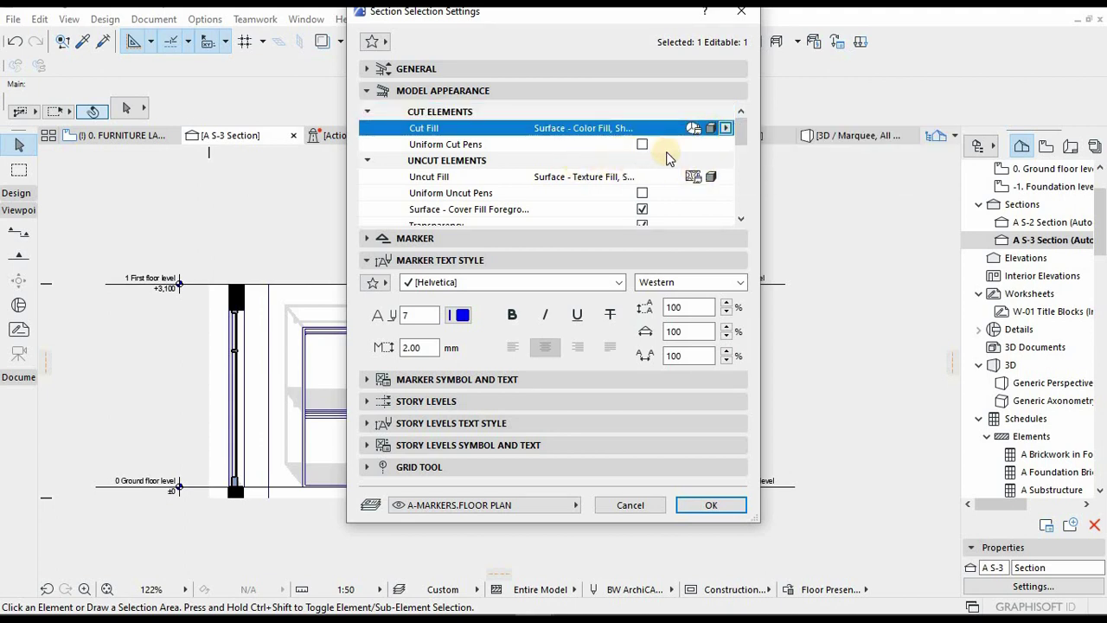
key(Return)
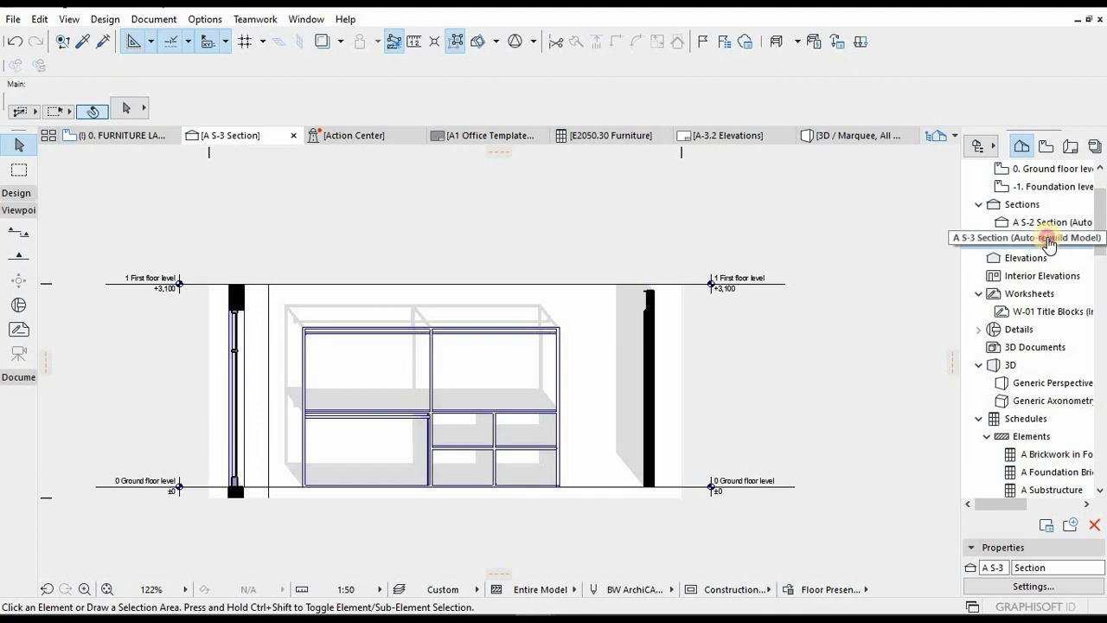
right_click(1043, 240)
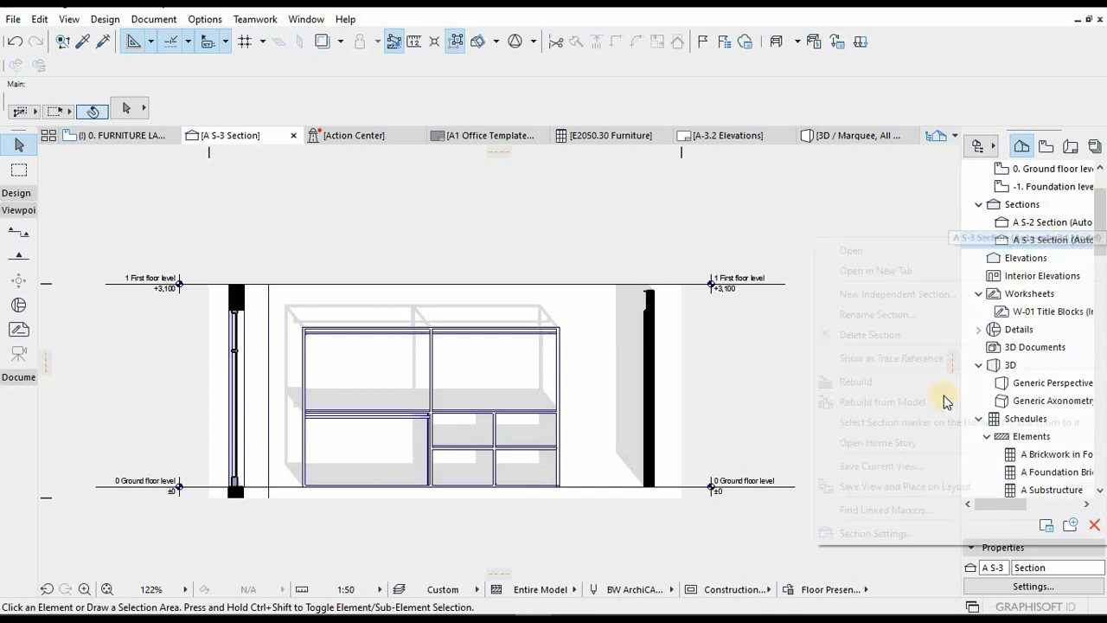
click(881, 533)
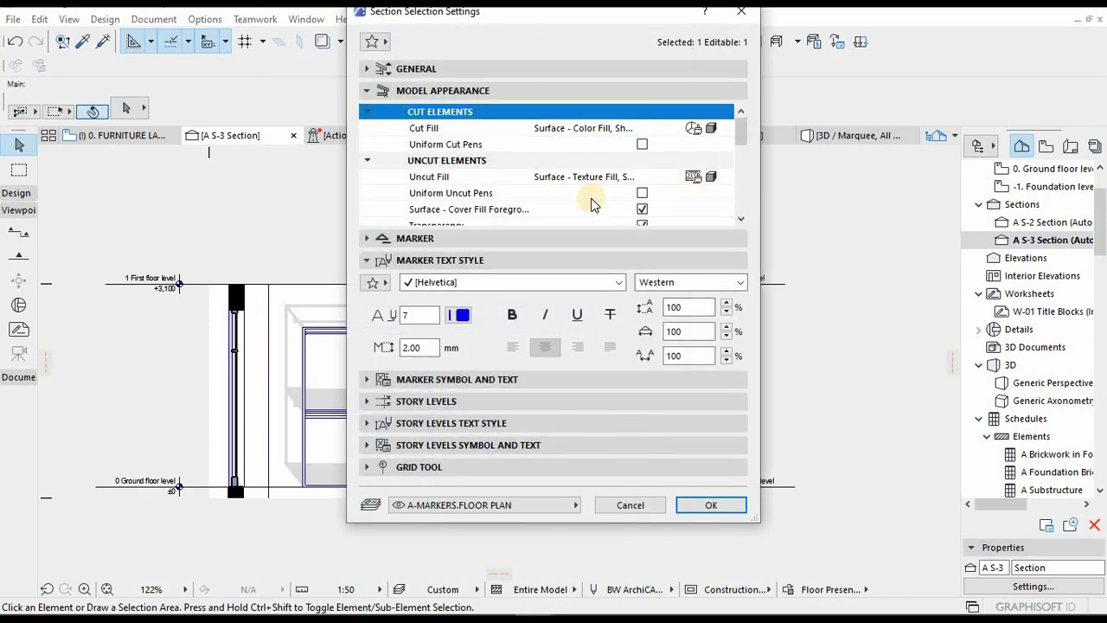
scroll(643, 193, down, 2)
scroll(640, 186, down, 3)
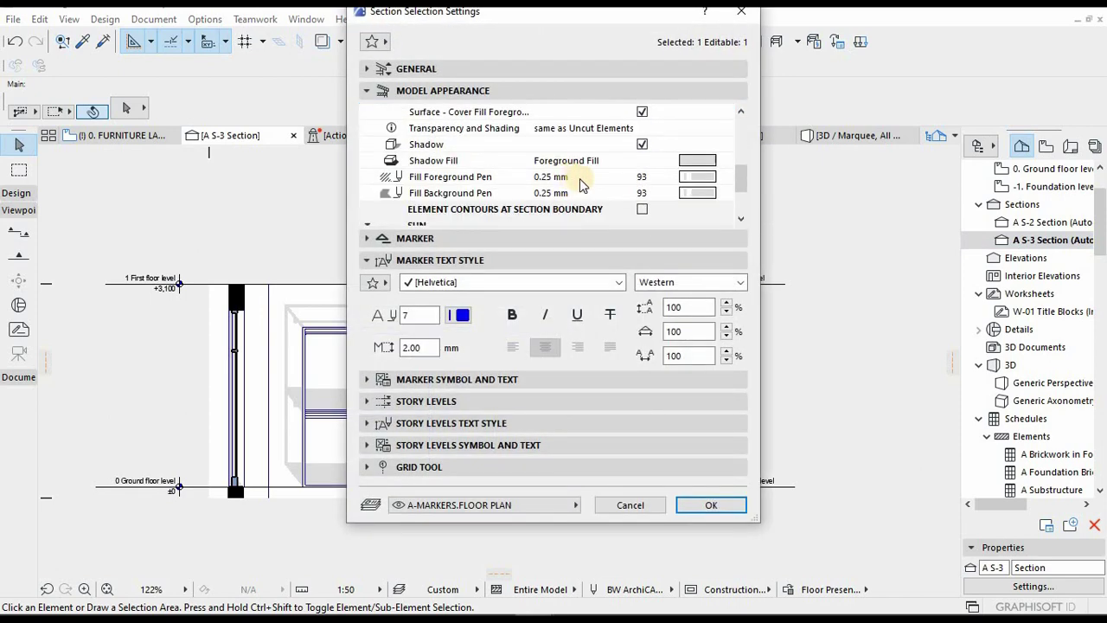
scroll(597, 181, down, 3)
scroll(605, 180, up, 5)
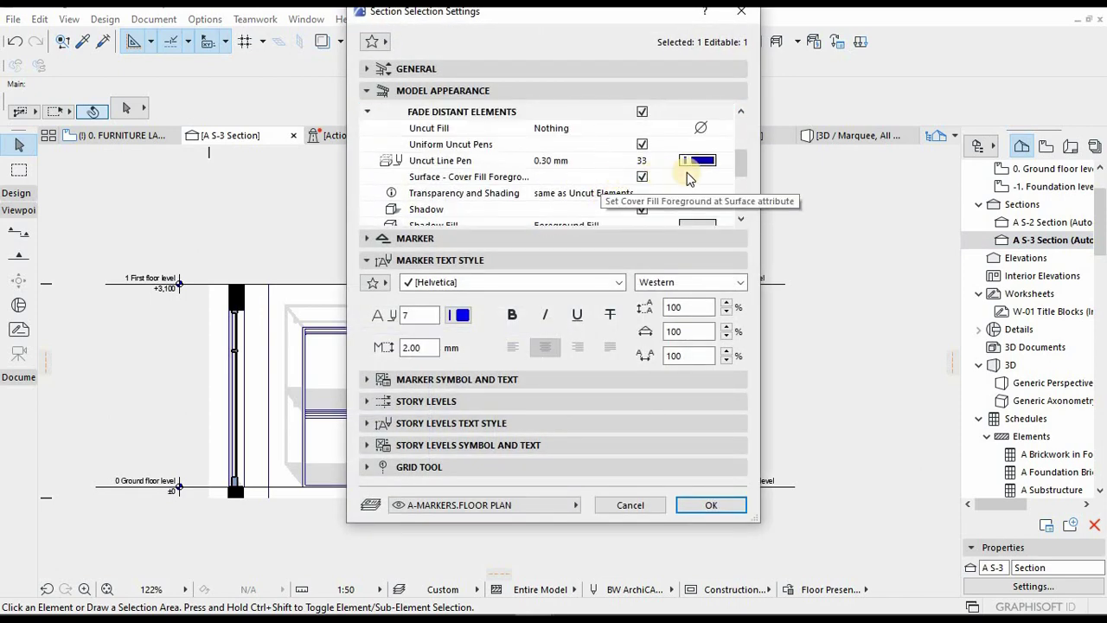
scroll(684, 178, up, 3)
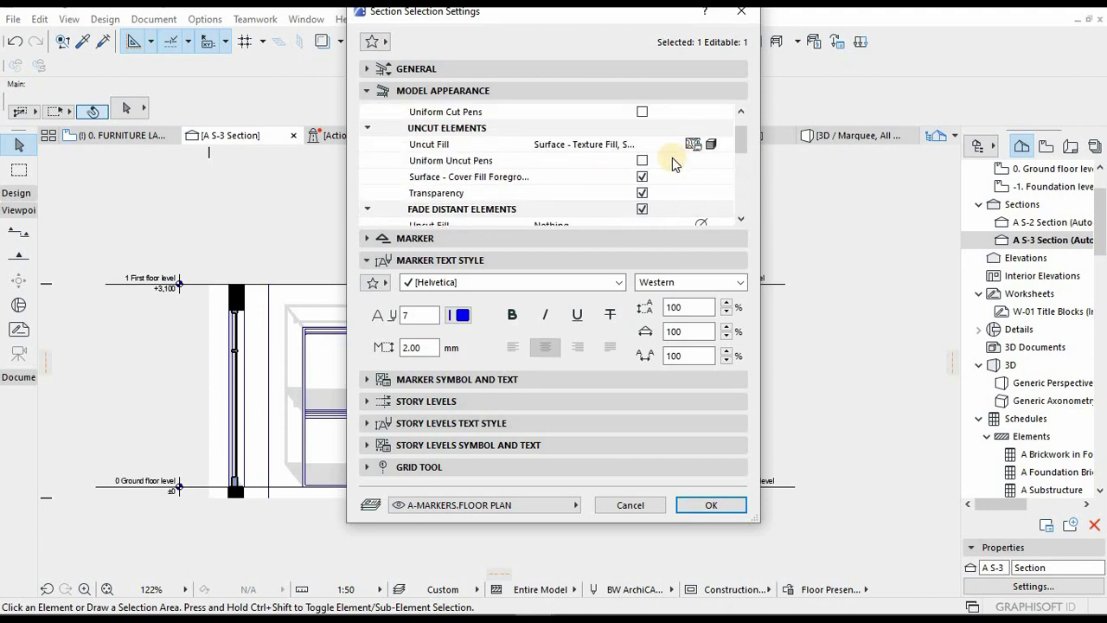
scroll(657, 164, up, 1)
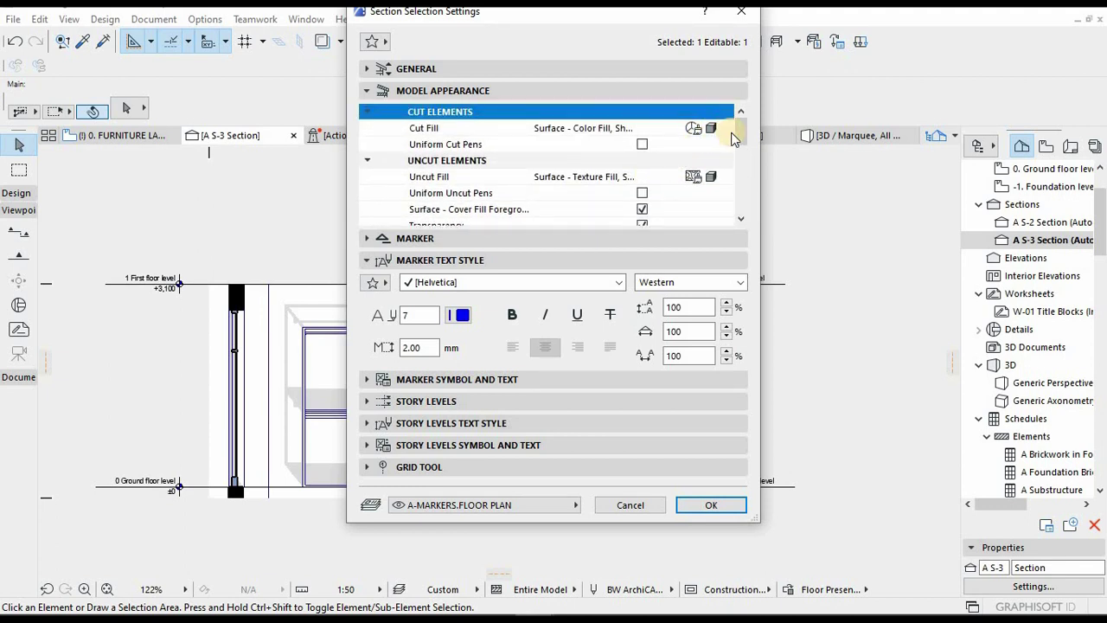
click(727, 130)
click(804, 163)
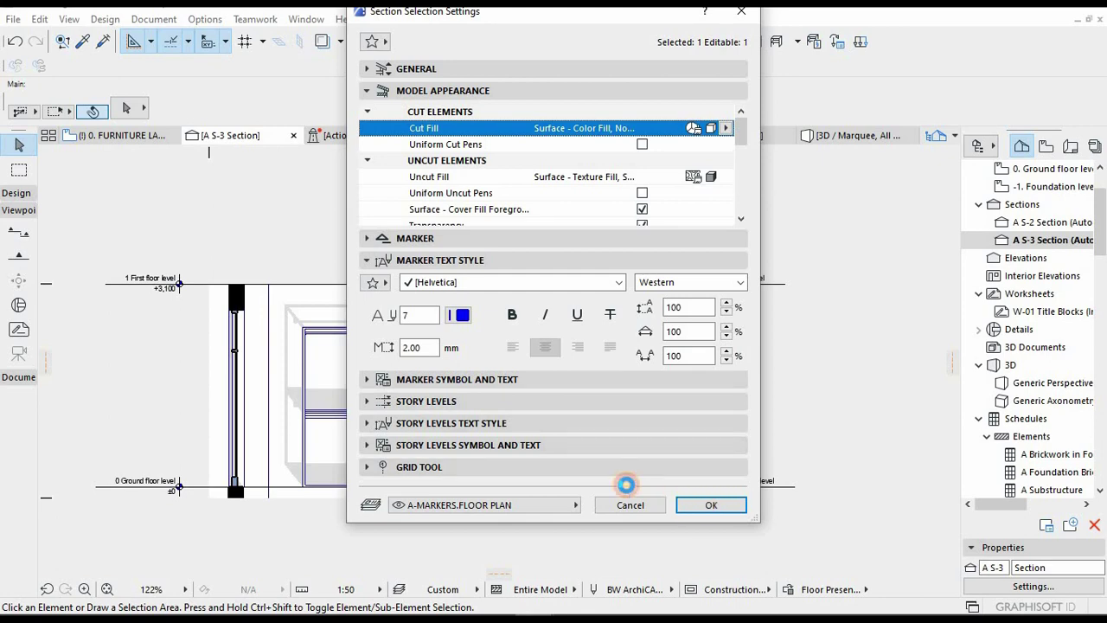
click(630, 504)
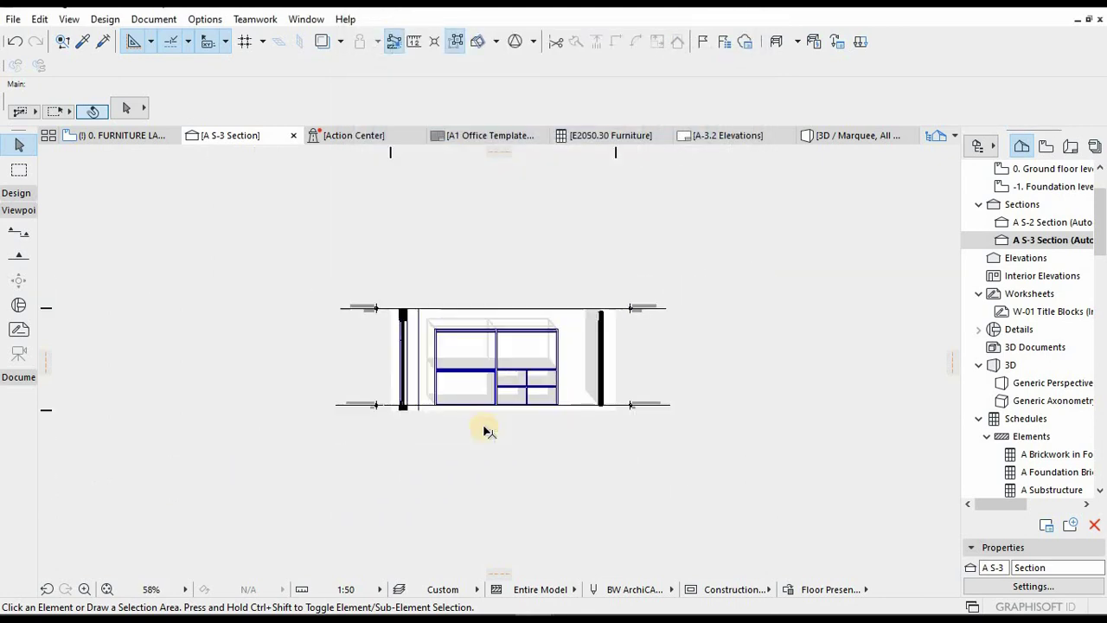
- Reopen section A S-3 from its marker on the ground floor plan with the current view settings
scroll(487, 428, down, 3)
scroll(585, 390, up, 2)
key(ctrl+shift+Tab)
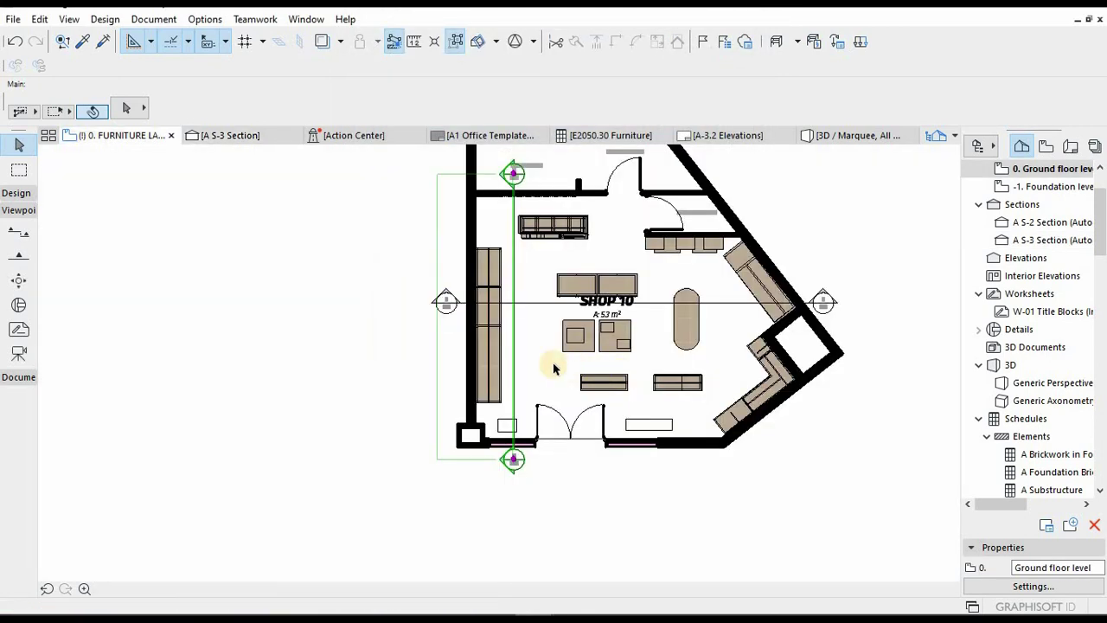
key(Escape)
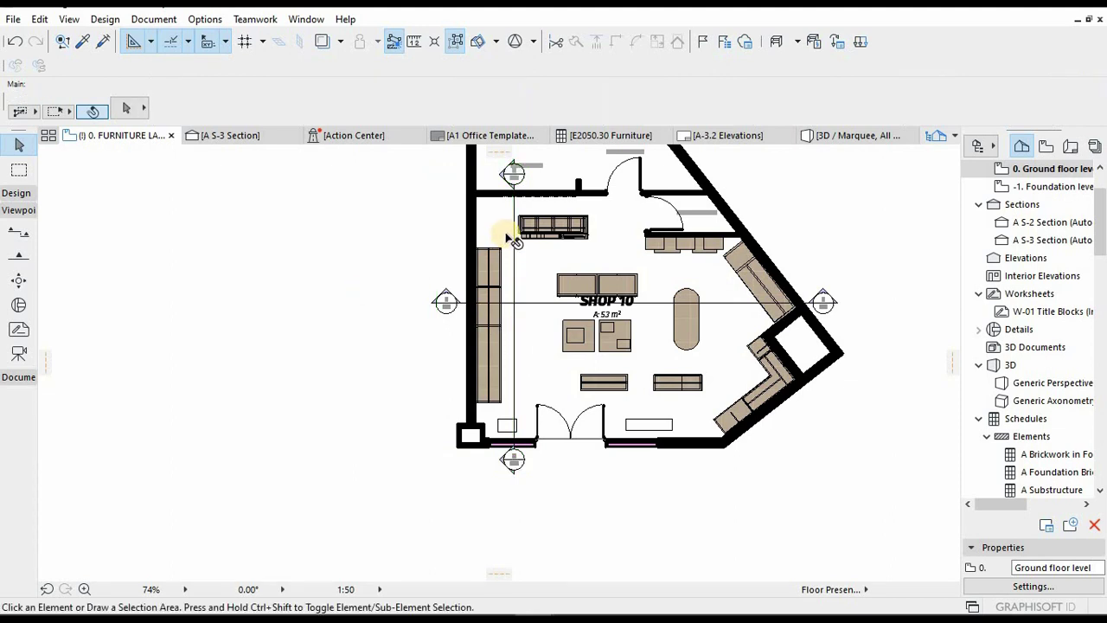
click(514, 217)
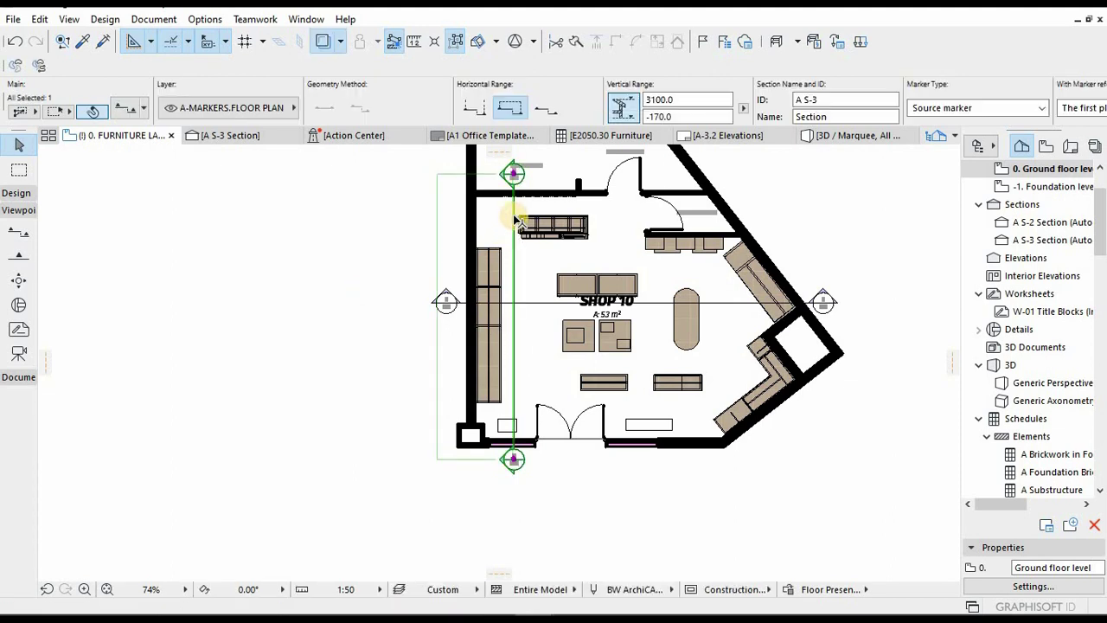
right_click(513, 171)
click(572, 223)
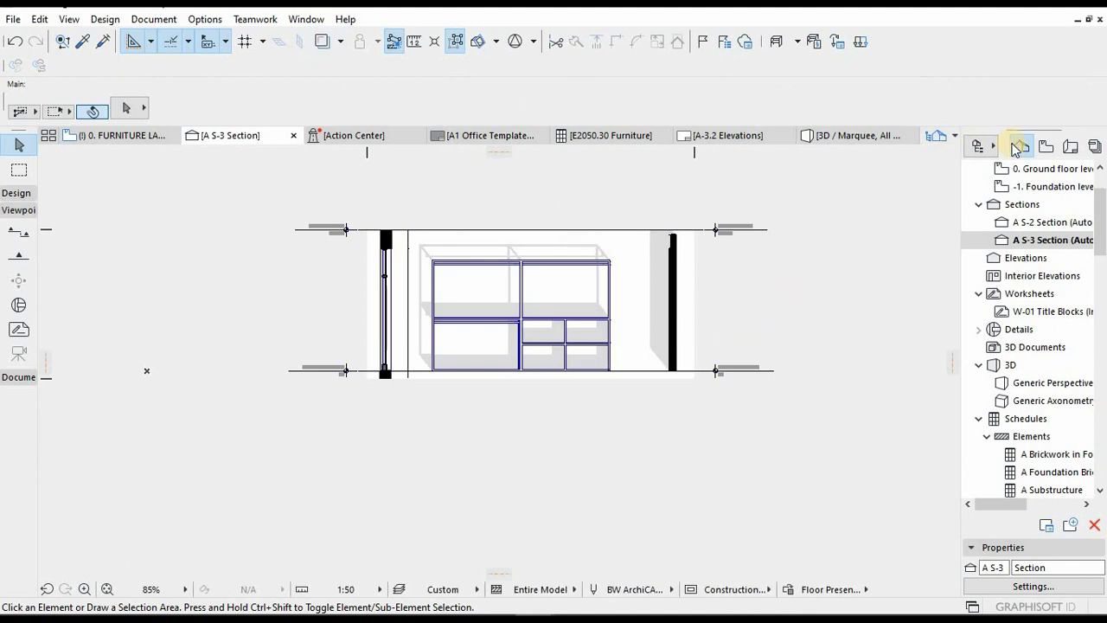
- Review the uncut fill options in the settings of section A S-3
right_click(1038, 242)
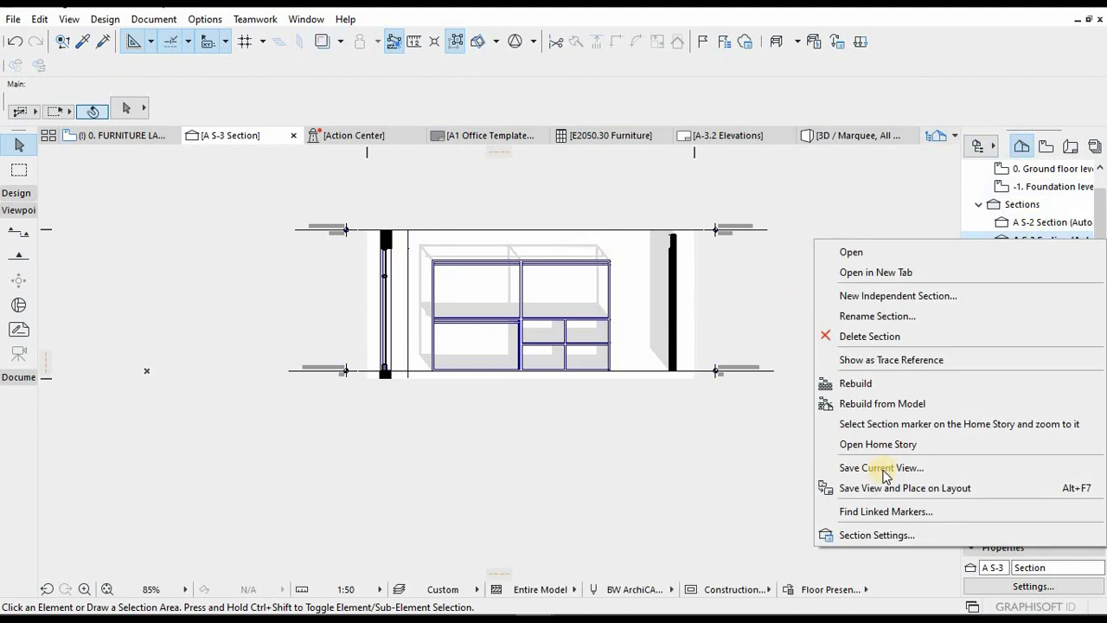
click(871, 535)
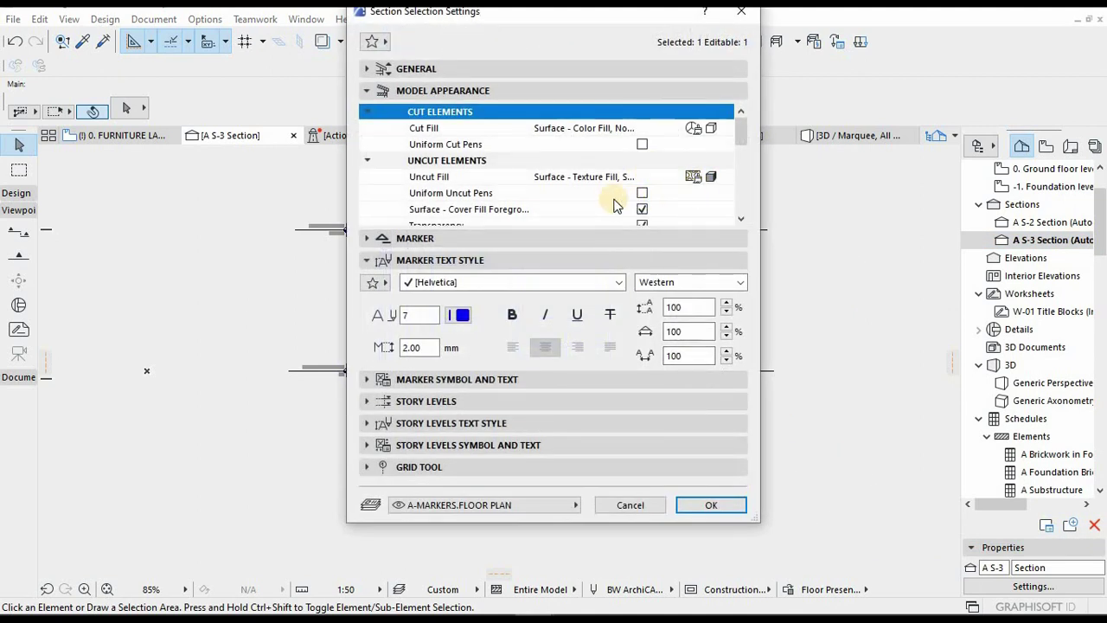
click(728, 177)
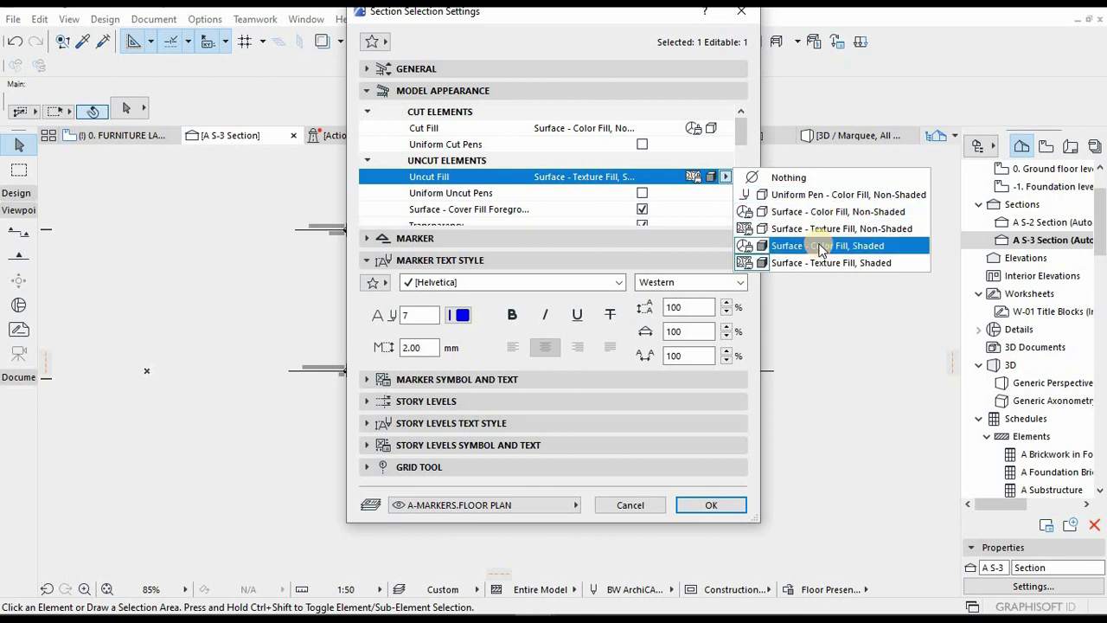
click(752, 406)
click(711, 505)
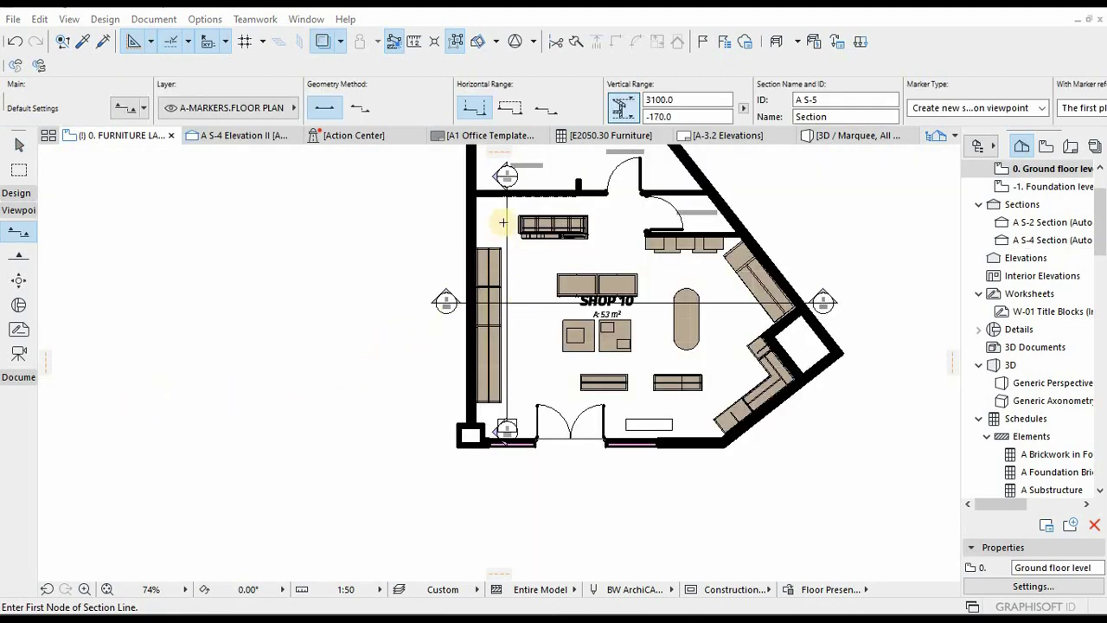
- Open section A S-4 from its marker on the ground floor plan with the current view settings
scroll(845, 247, down, 3)
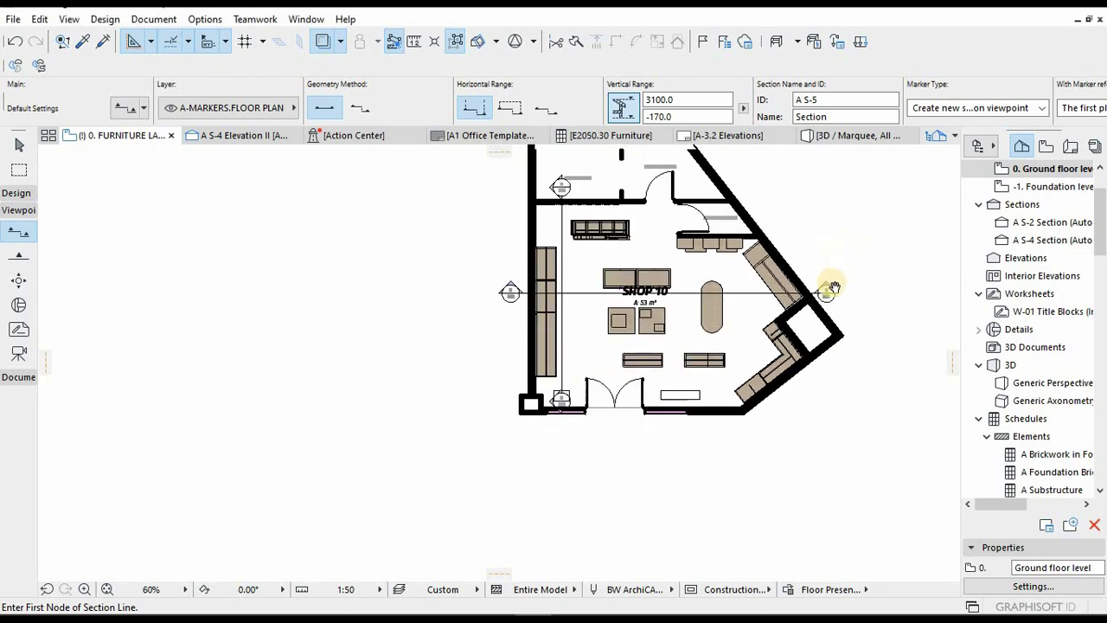
key(Escape)
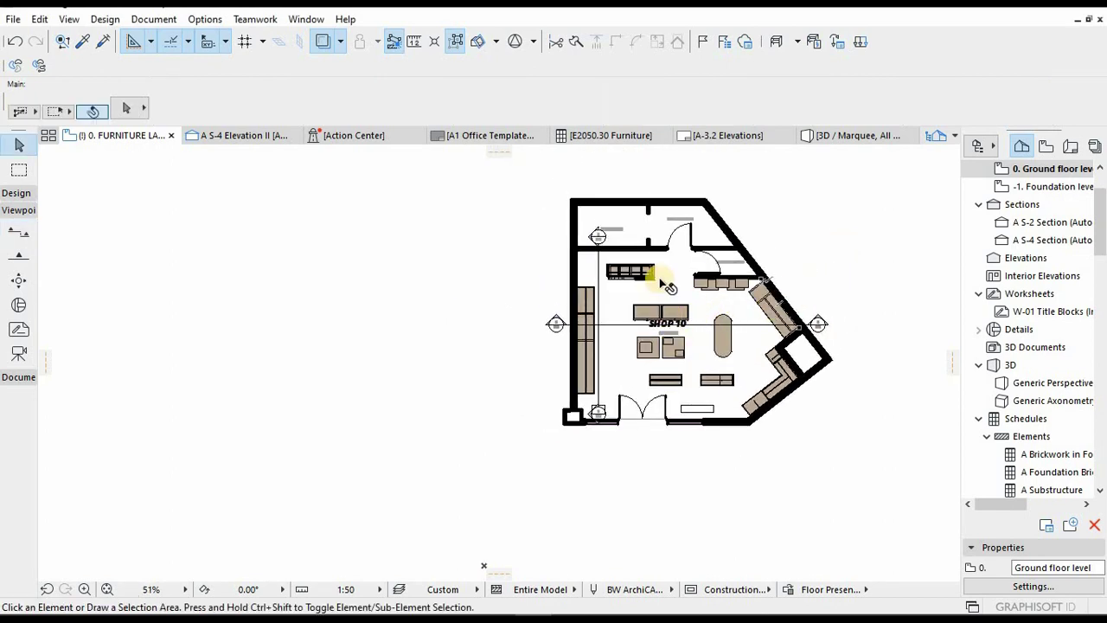
scroll(594, 245, up, 2)
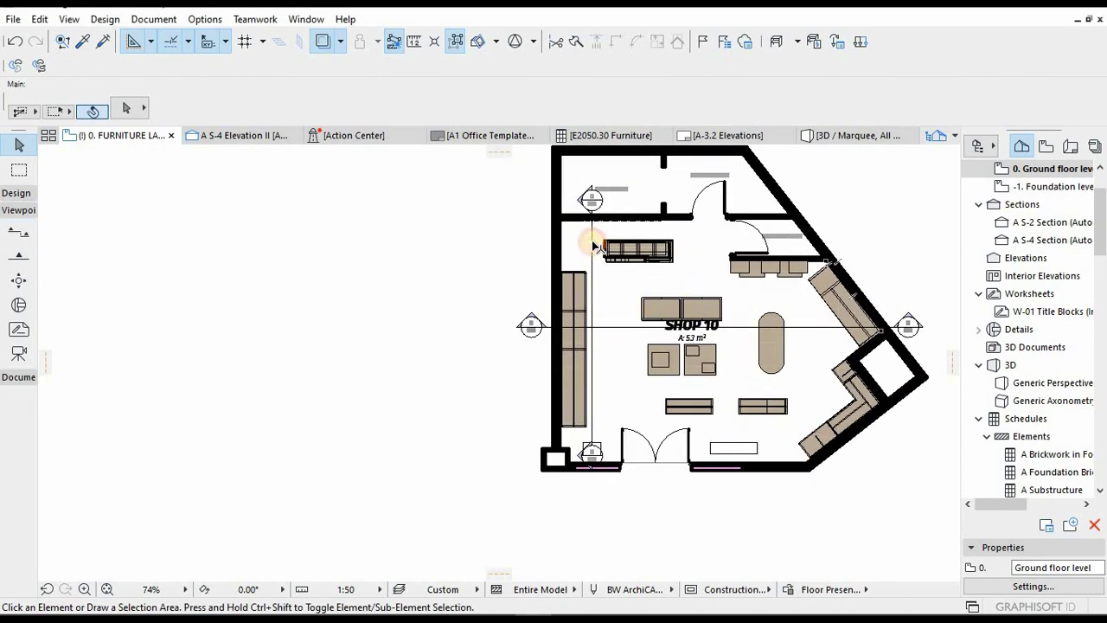
click(594, 245)
right_click(593, 246)
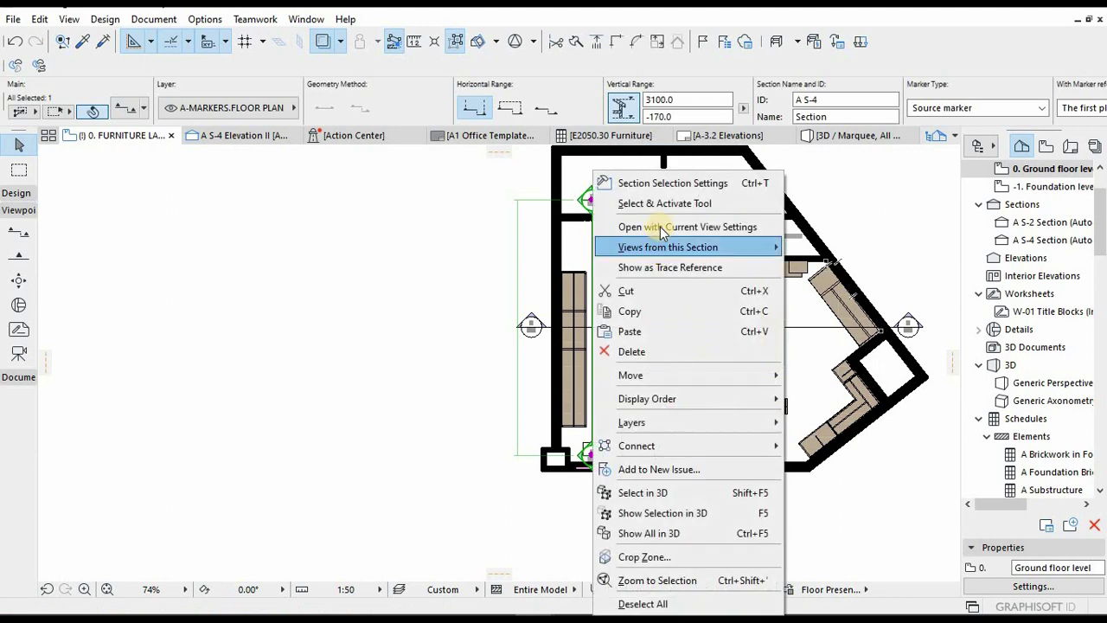
click(662, 227)
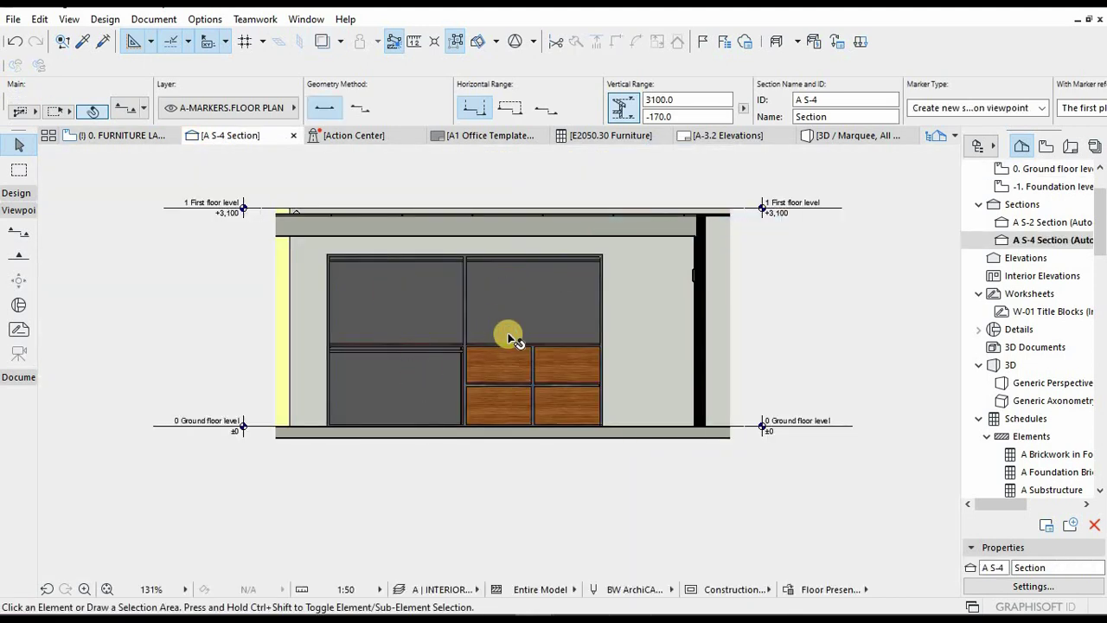
- View section A S-2, return to the ground floor plan and clear the marker selection
double_click(1046, 223)
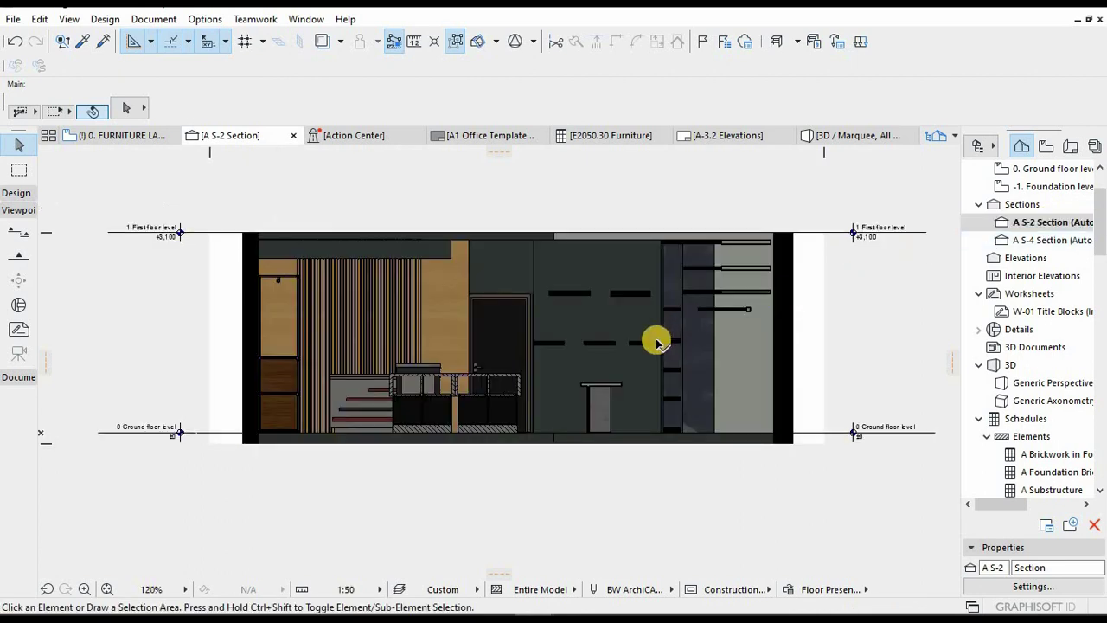
key(ctrl+shift+Tab)
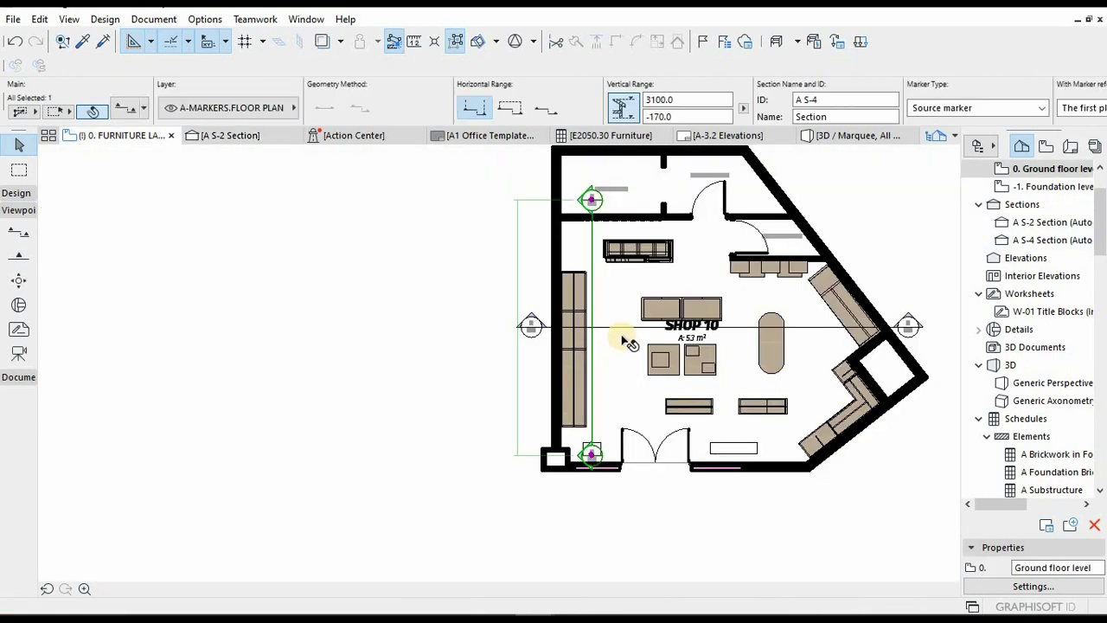
key(Escape)
scroll(626, 287, down, 2)
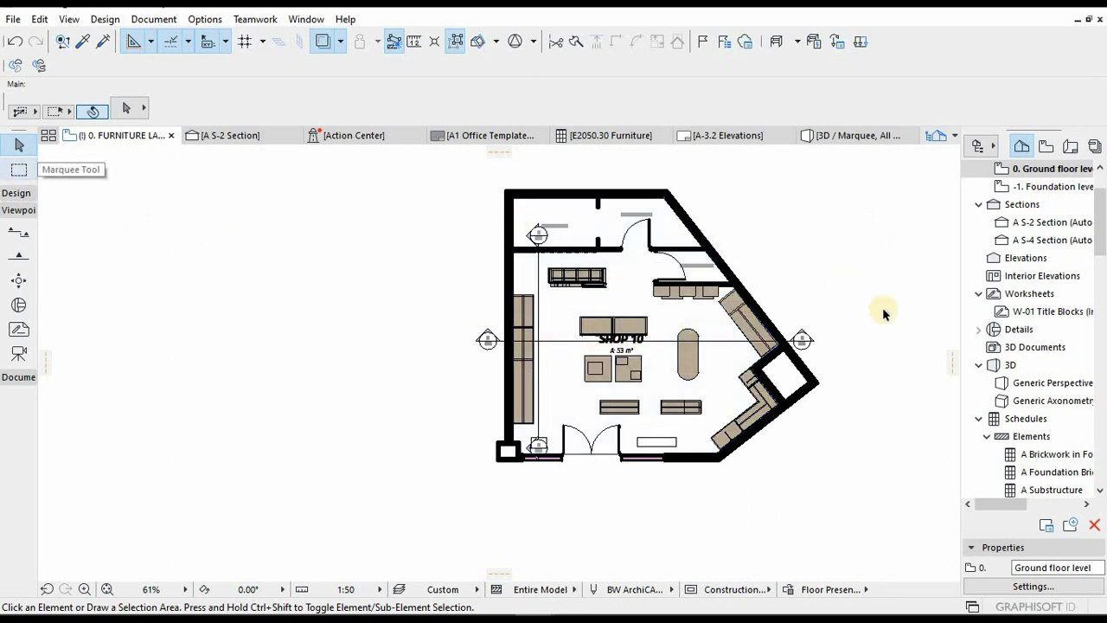
- Switch the plan to the saved FURNITURE LAYOUT view and bring the project map back up
click(738, 342)
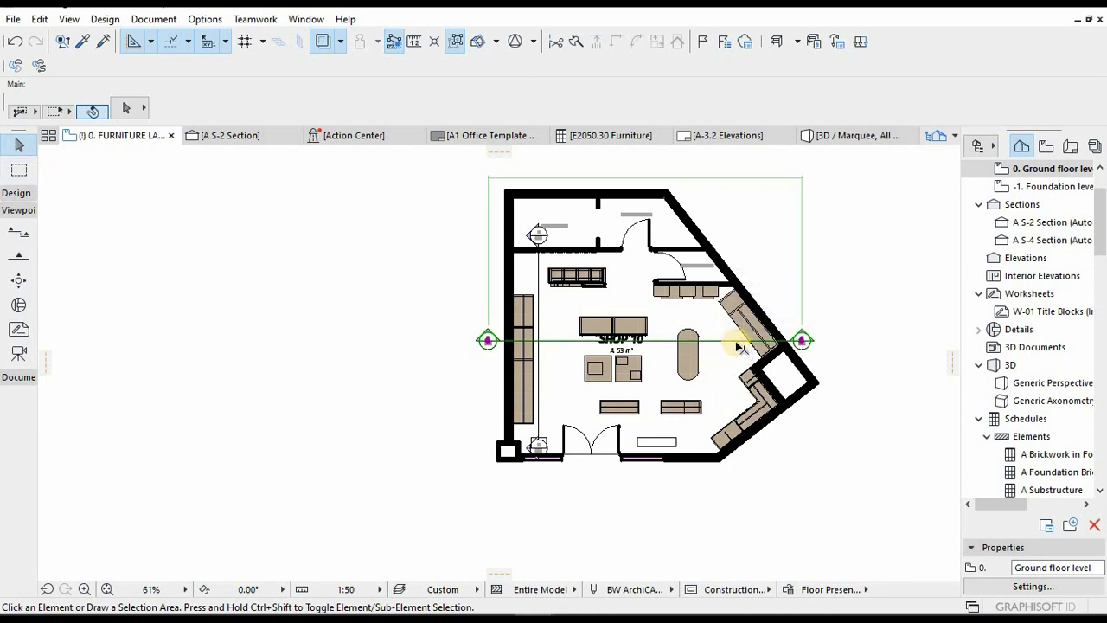
click(917, 242)
click(1046, 146)
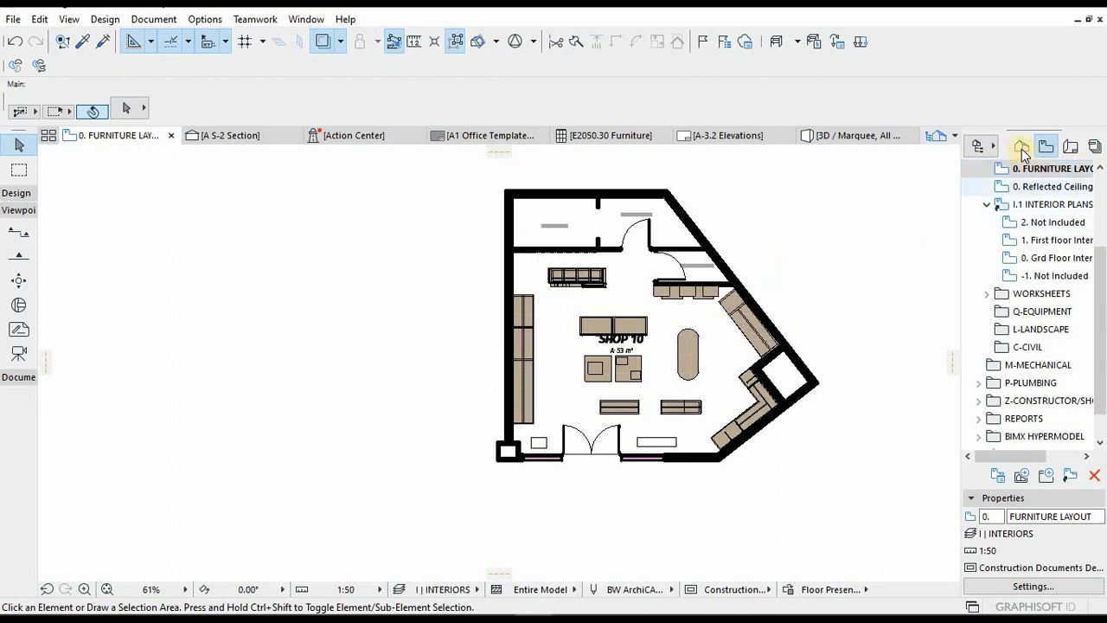
click(1022, 147)
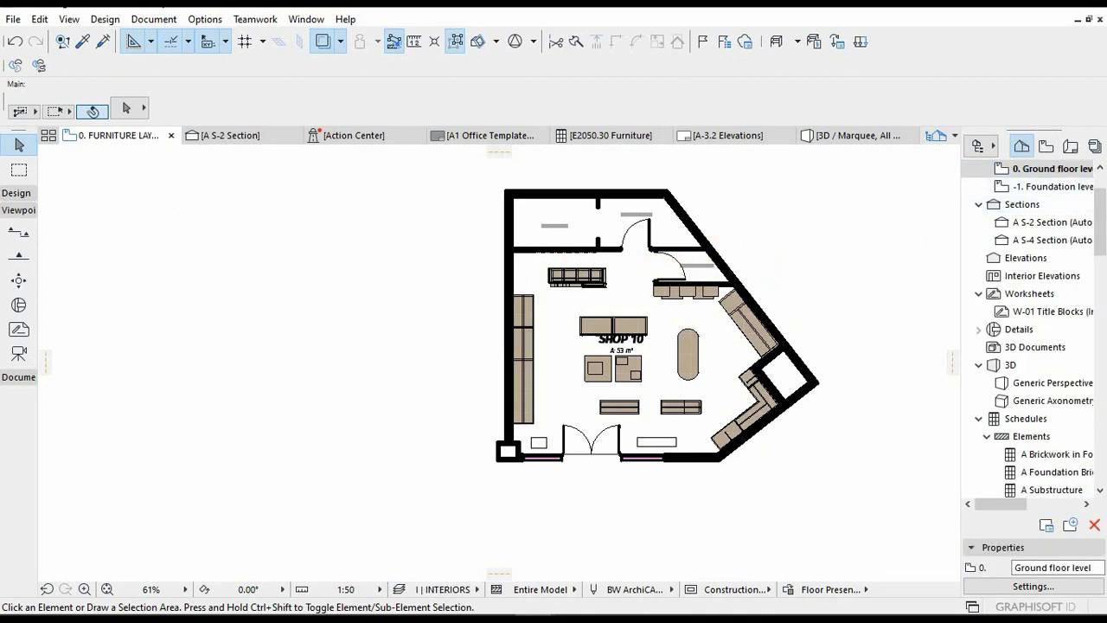
- Enclose the upper half of the shop plan in a marquee of about 10560 by 4850 mm and show it in 3D
key(m)
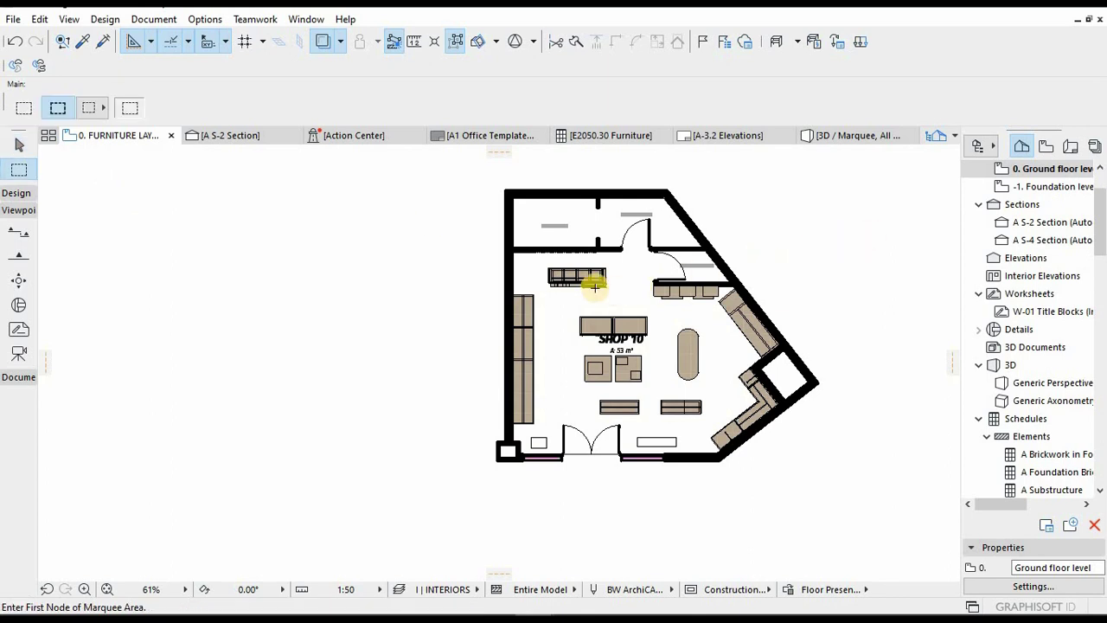
click(487, 184)
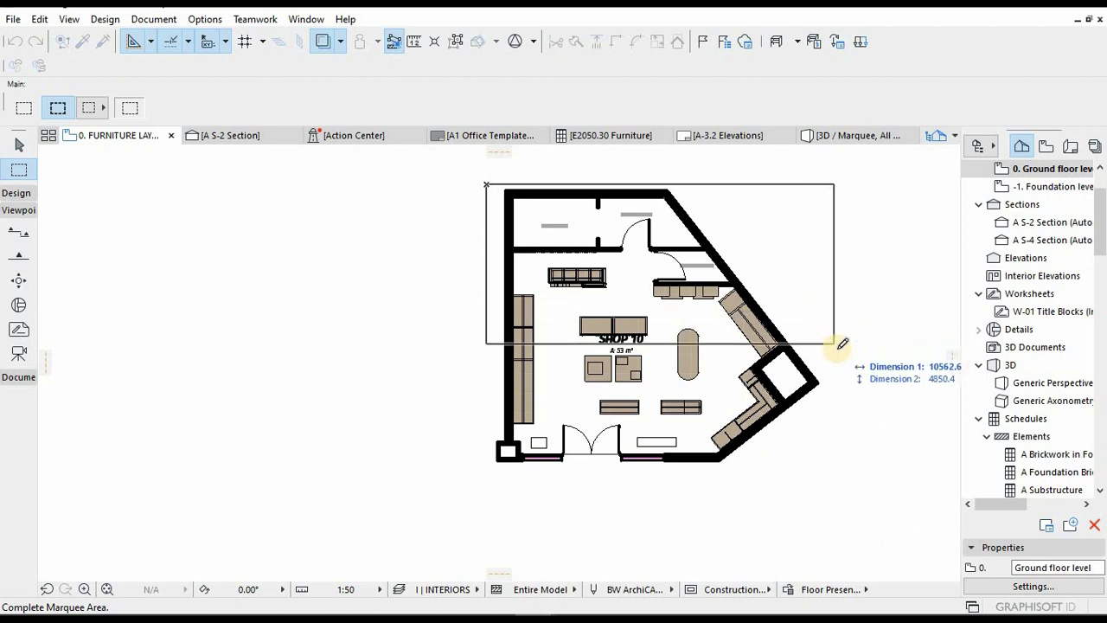
click(835, 344)
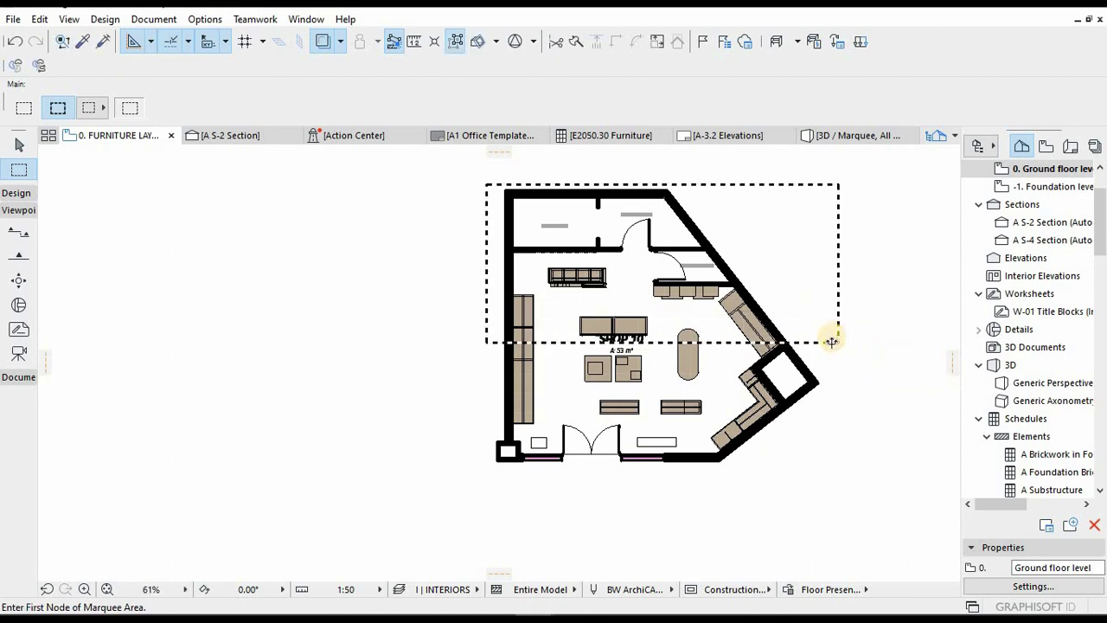
key(F5)
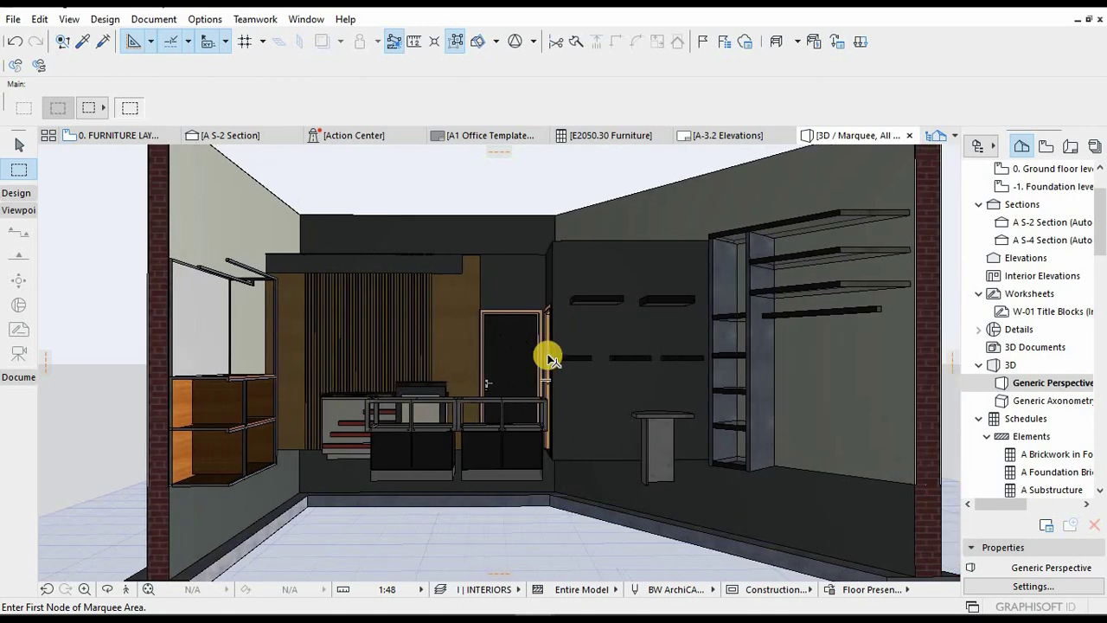
- Apply the 02 MSBIM | All layer combination to the 3D marquee view
key(ctrl+l)
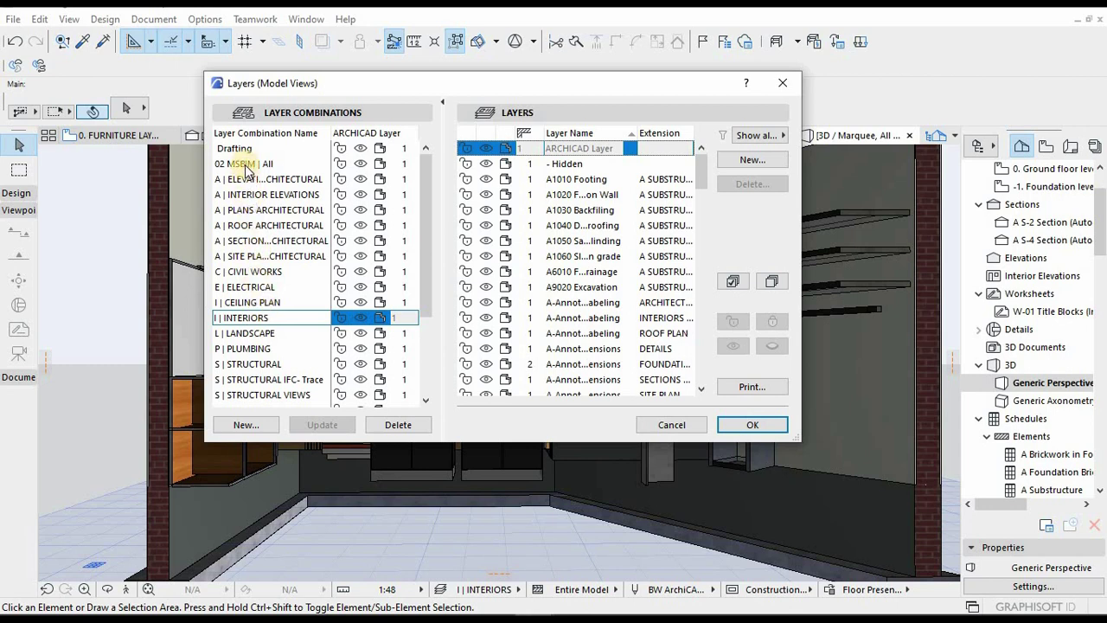
click(342, 164)
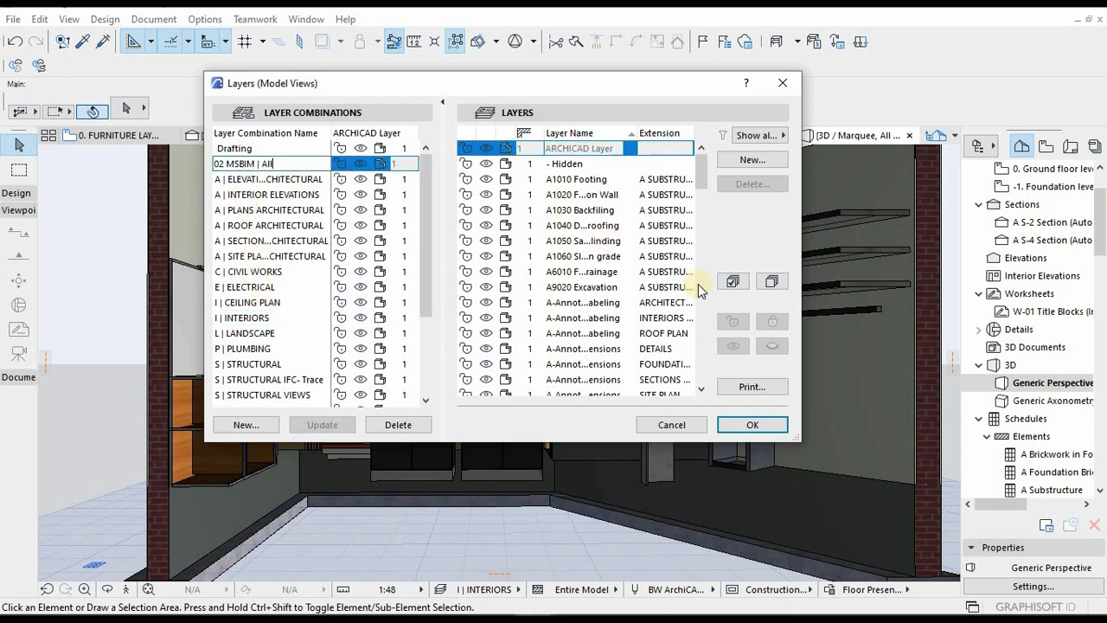
click(741, 423)
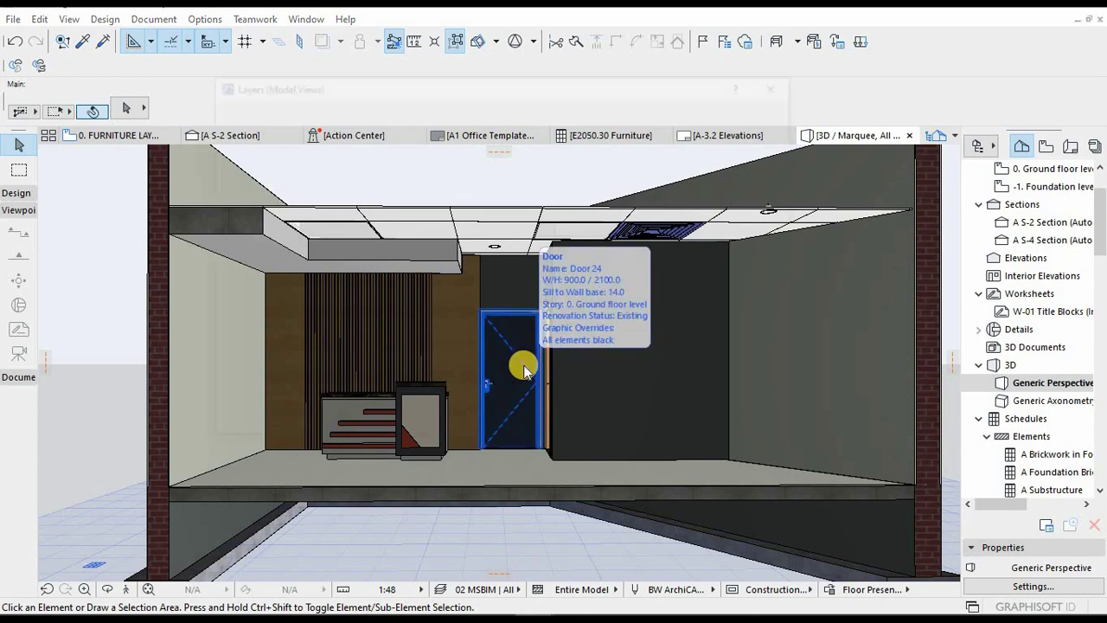
- Select every layer in the layer settings and make them all visible in the 3D view
key(ctrl+l)
click(487, 265)
key(ctrl+a)
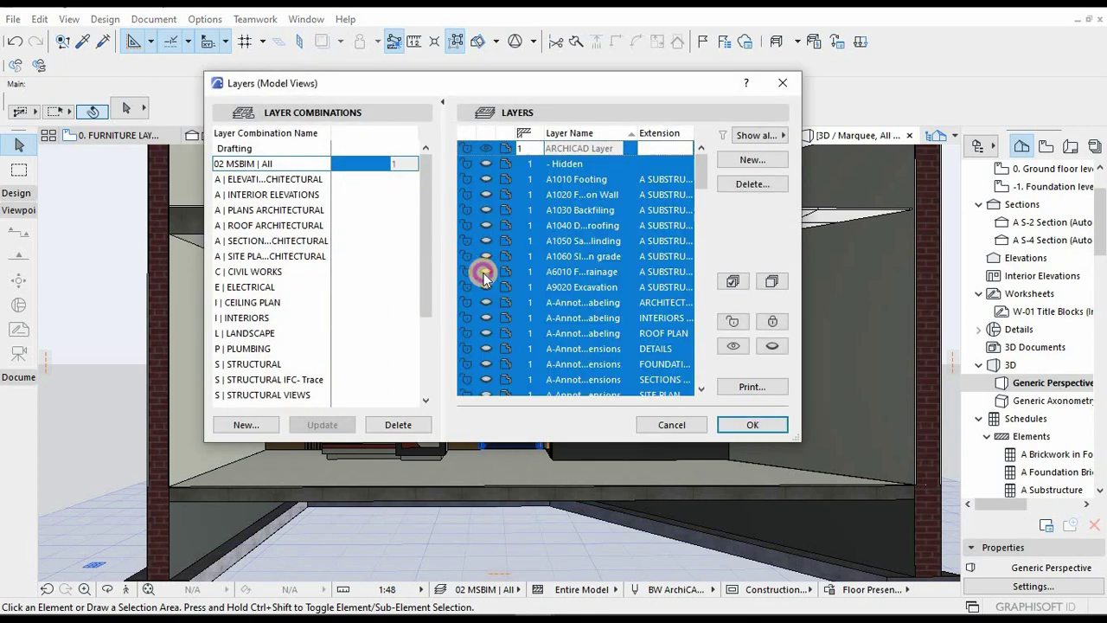
click(723, 424)
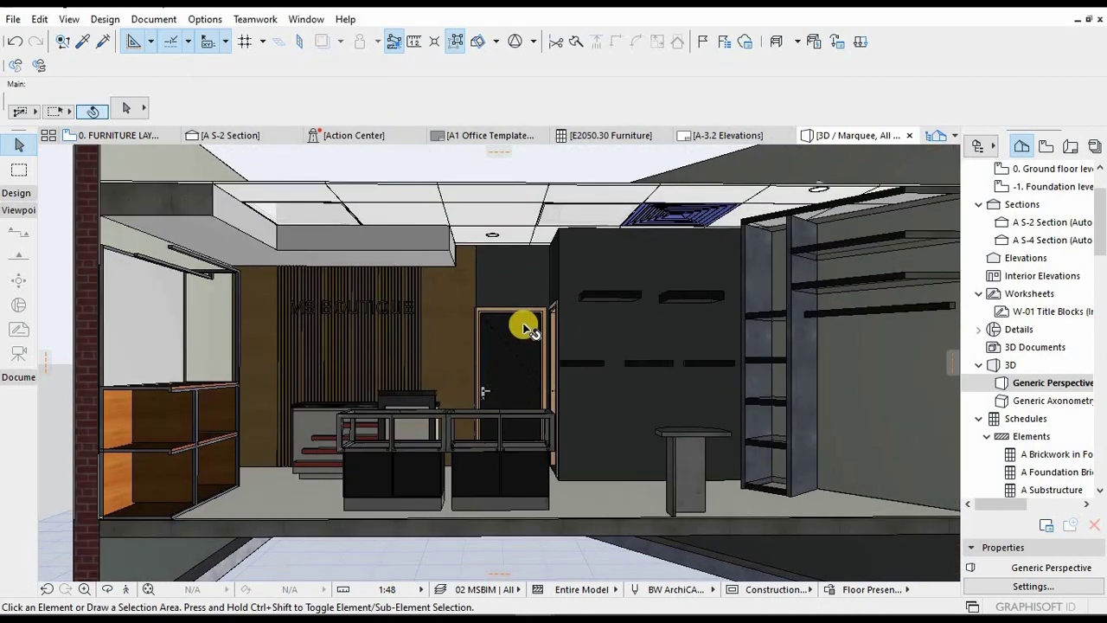
- Frame the shop interior in perspective and create a new 3D document from it, named 3D Document I with reference ID A-4
scroll(554, 317, up, 2)
scroll(581, 337, up, 1)
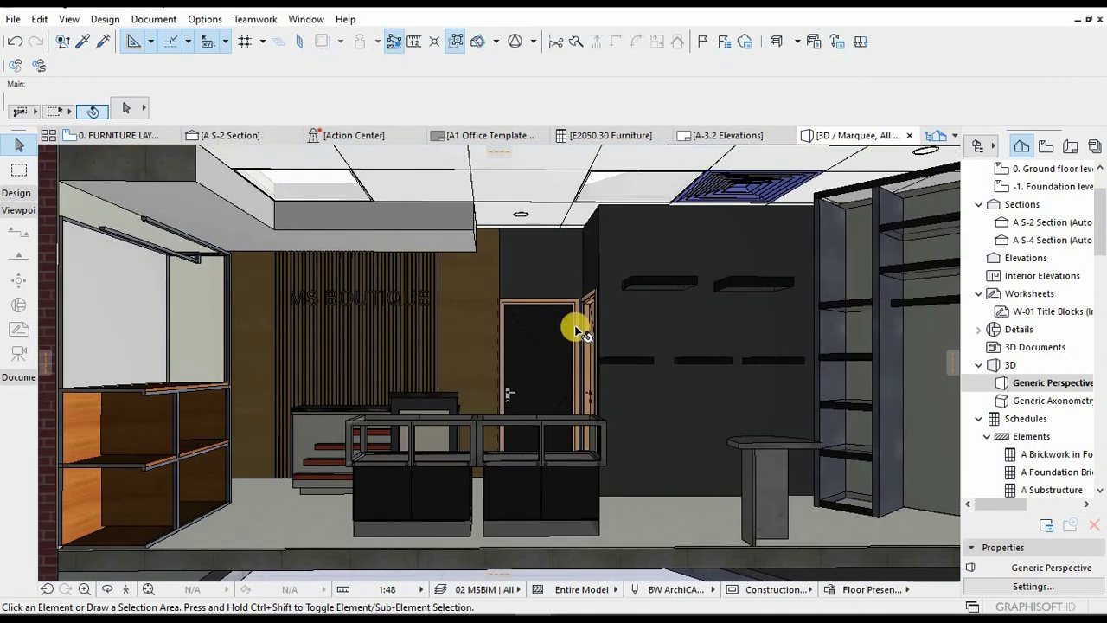
scroll(564, 324, up, 1)
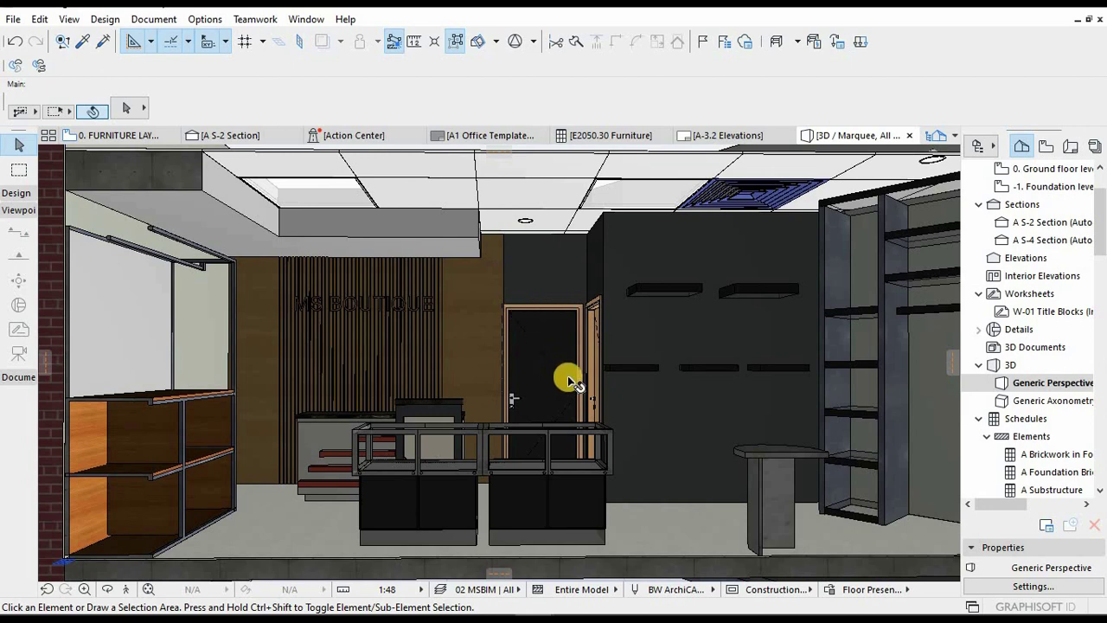
scroll(572, 381, down, 1)
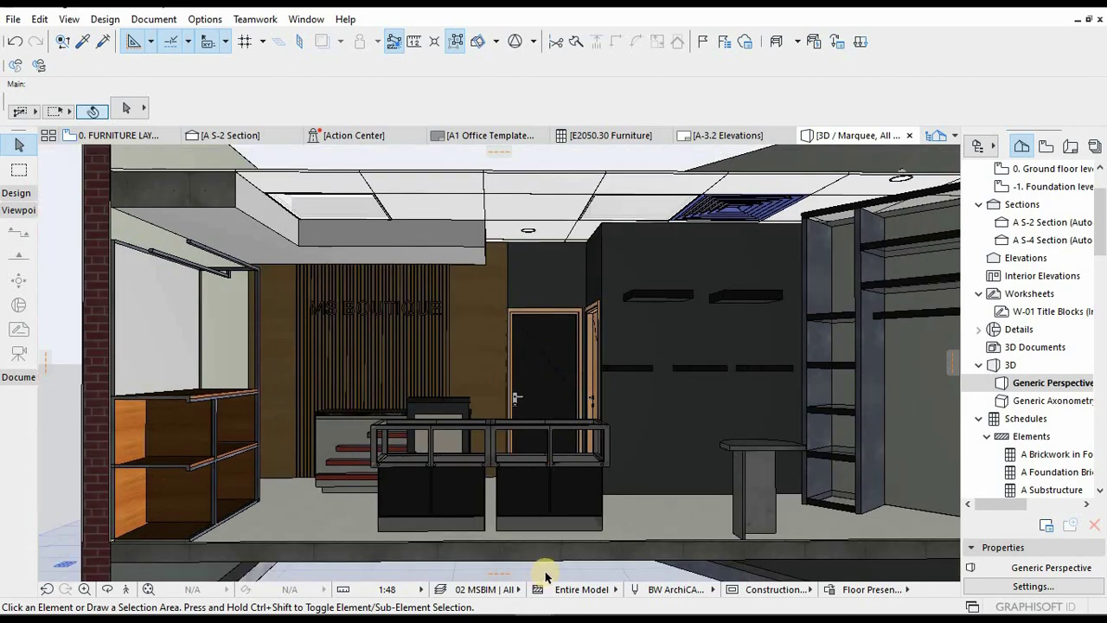
right_click(546, 573)
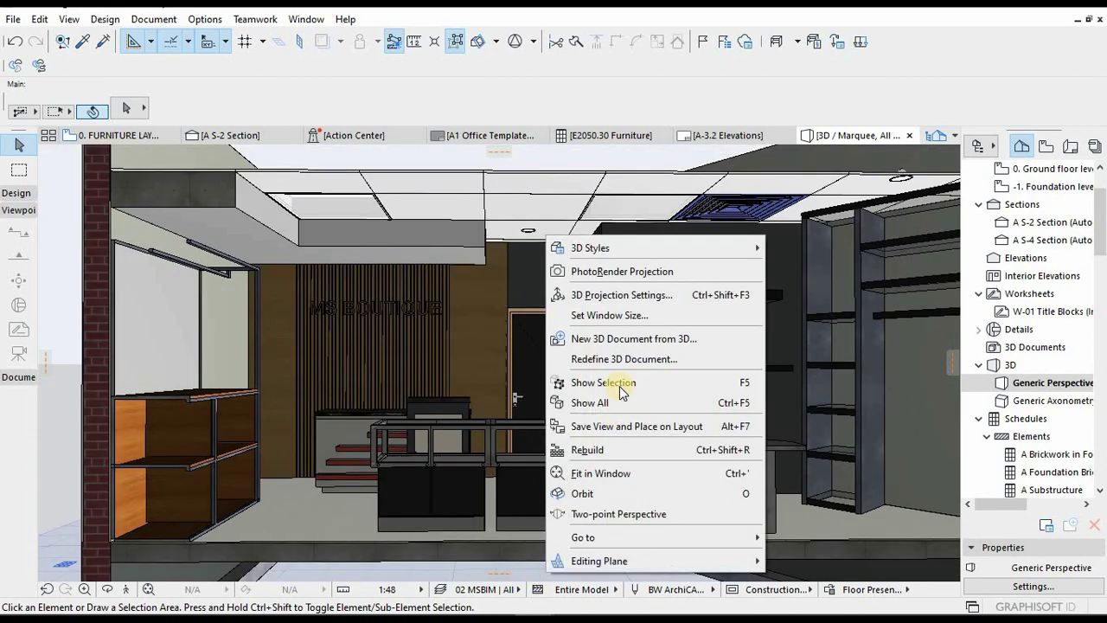
click(608, 338)
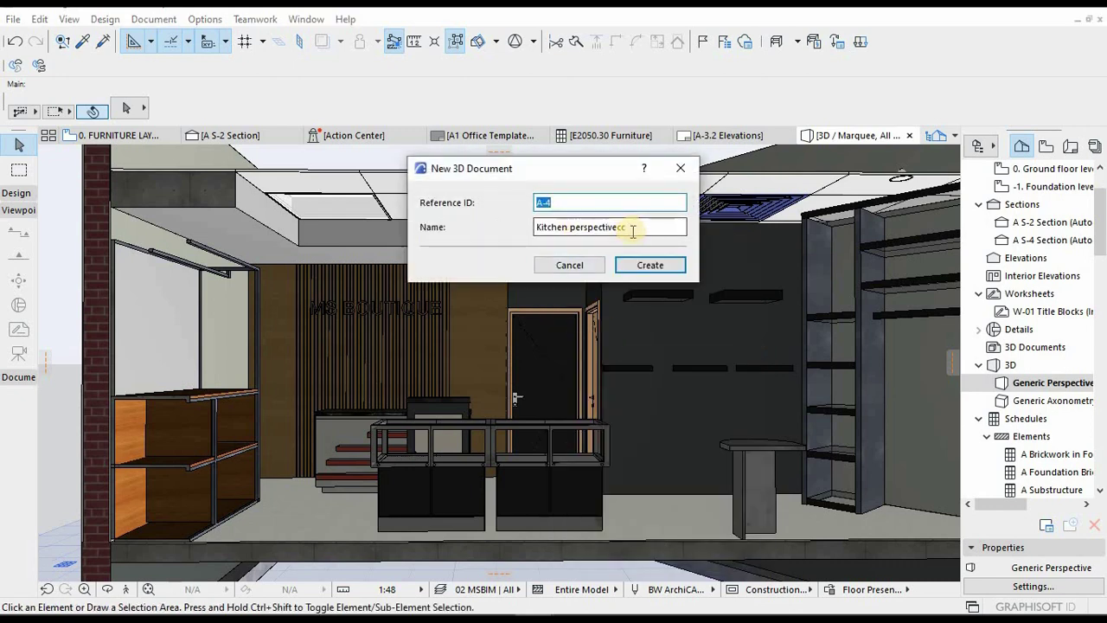
drag(629, 229, 483, 235)
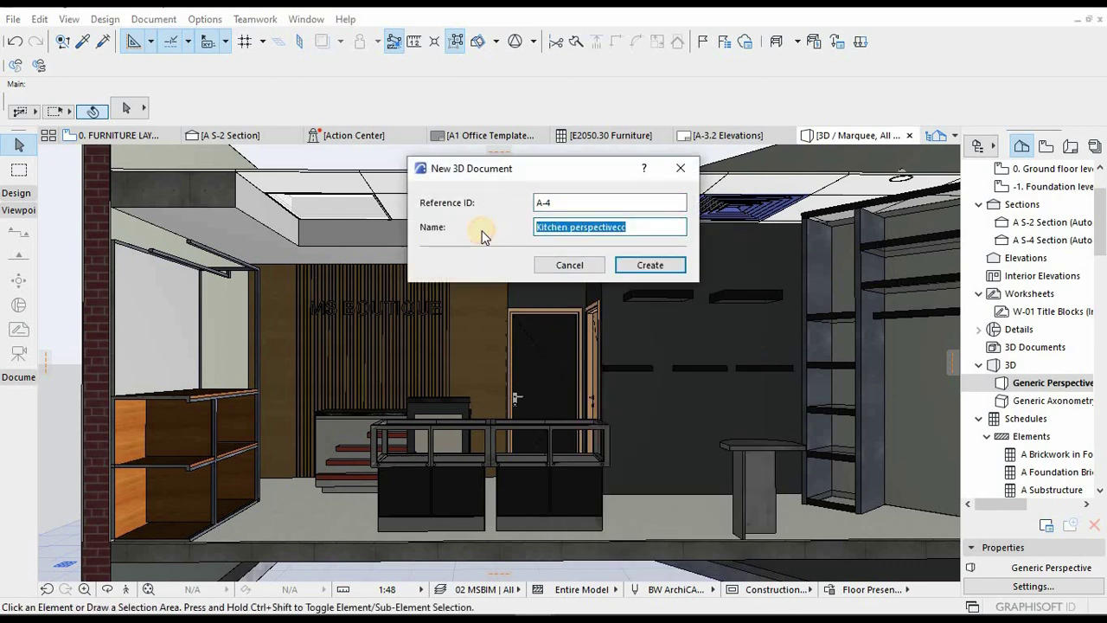
key(BackSpace)
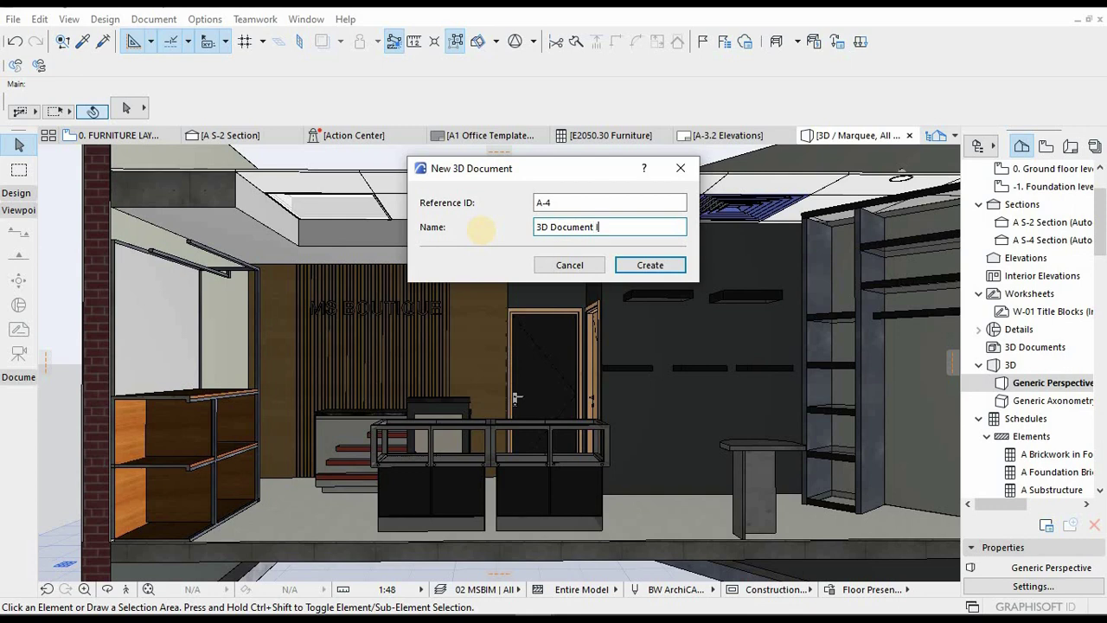
click(636, 263)
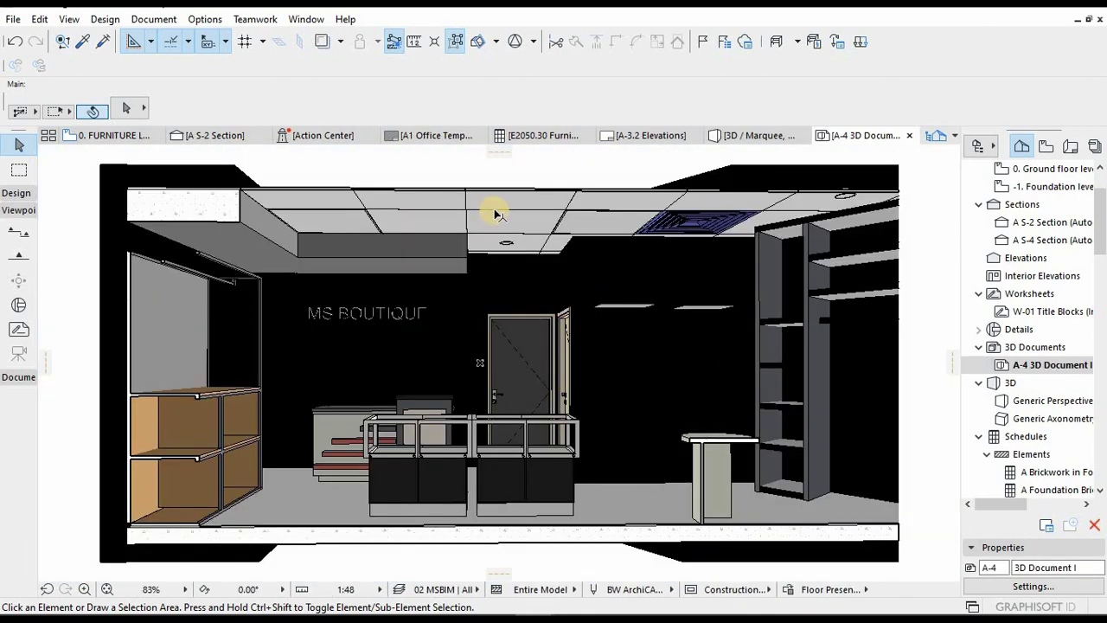
- Turn off transparency for uncut elements in the model appearance settings of 3D document A-4
right_click(1050, 364)
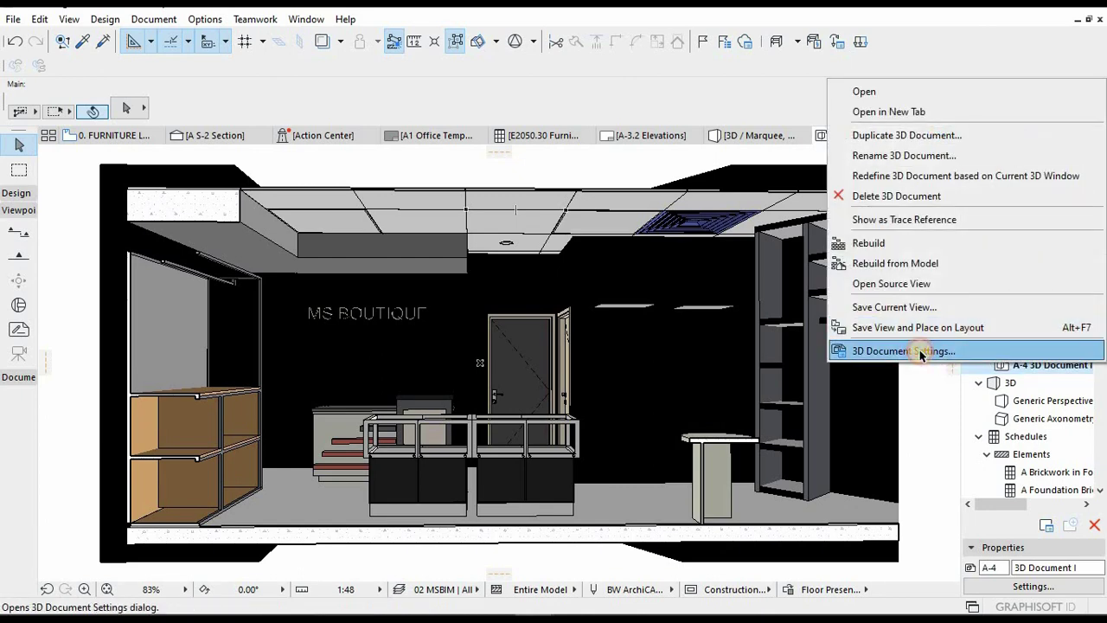
click(904, 351)
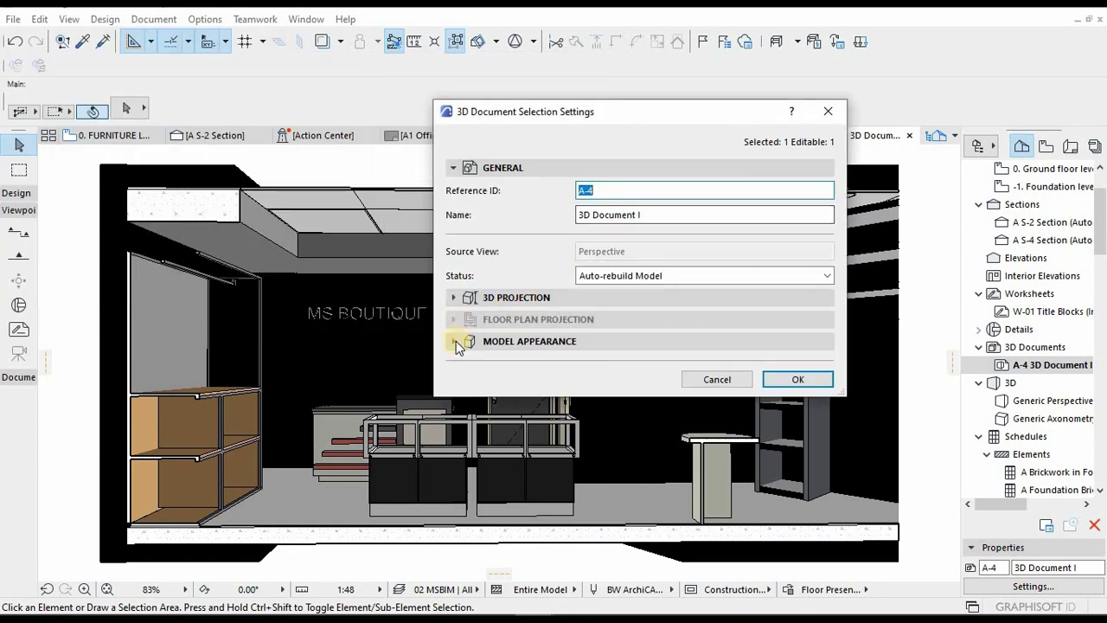
click(455, 342)
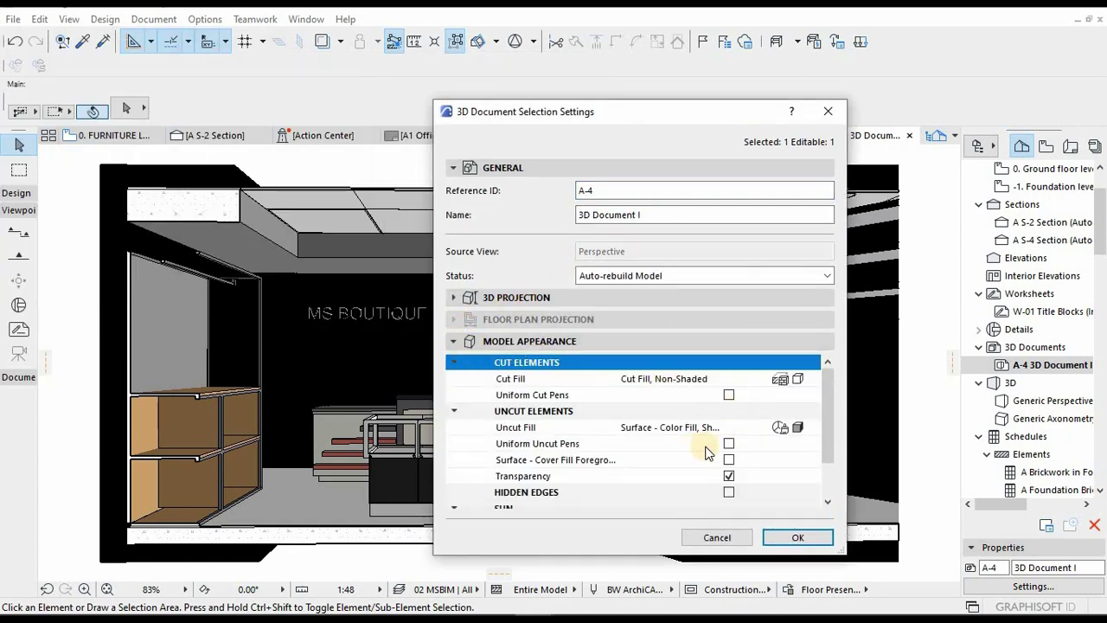
scroll(718, 445, down, 1)
click(729, 429)
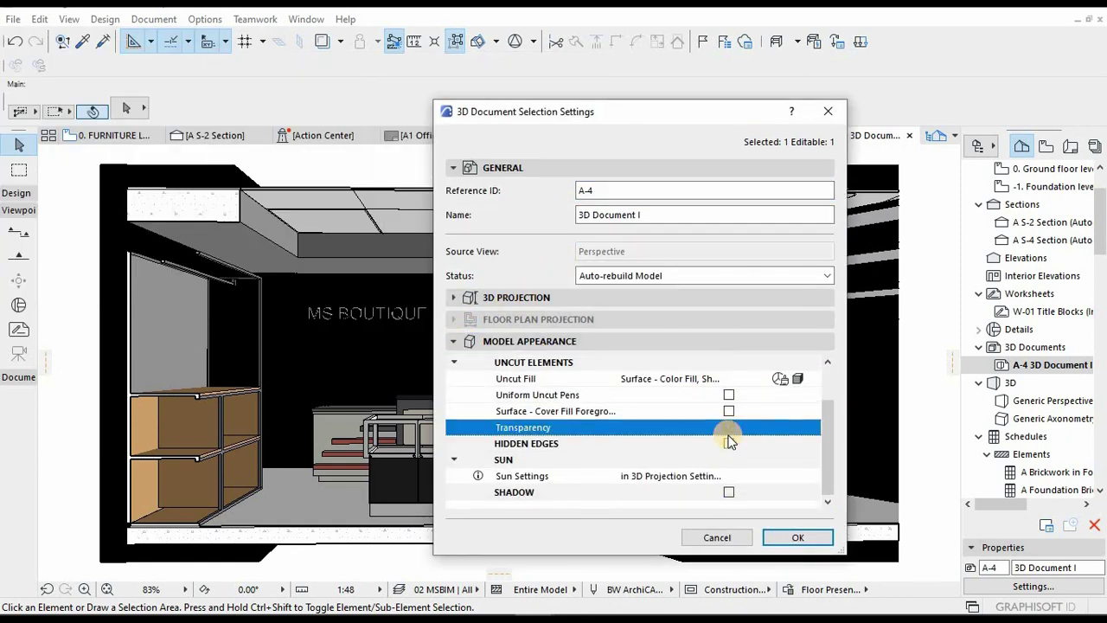
scroll(722, 472, up, 1)
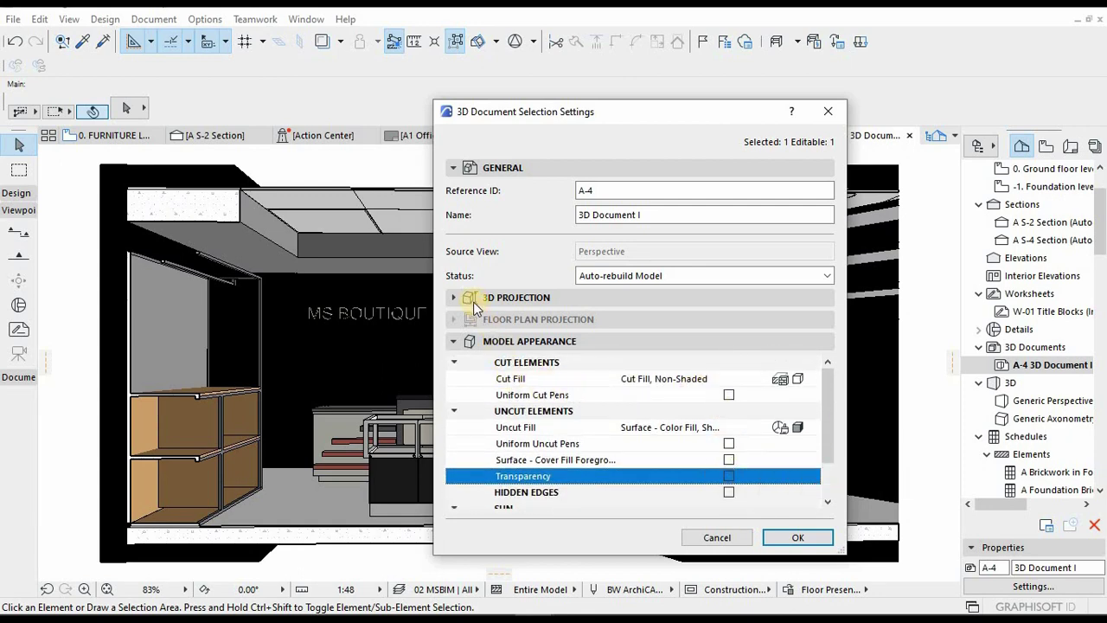
scroll(713, 467, down, 1)
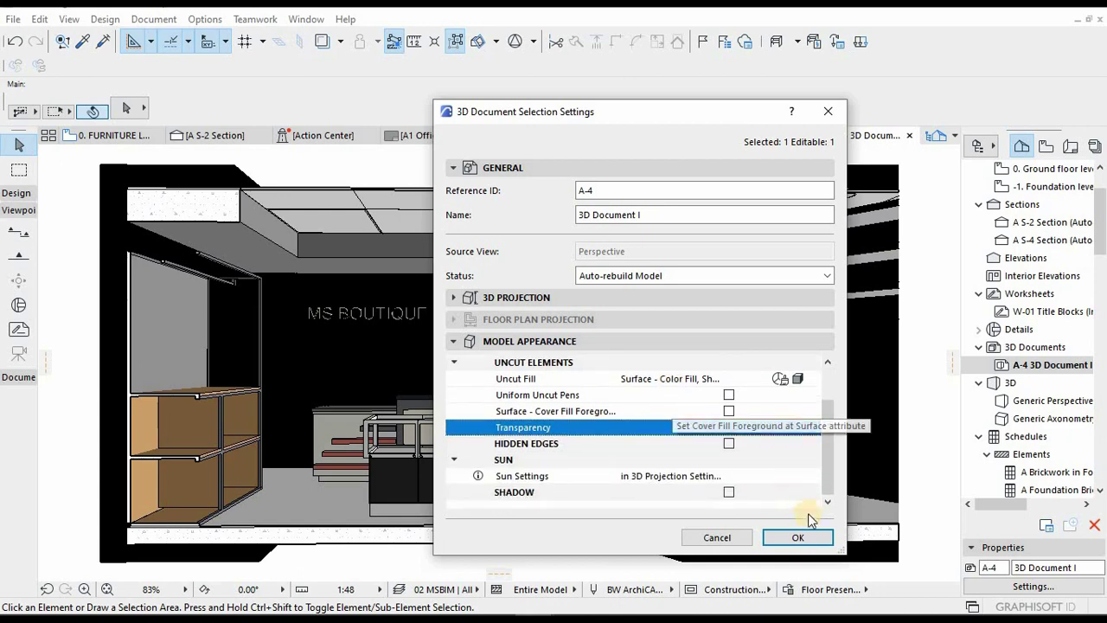
click(789, 536)
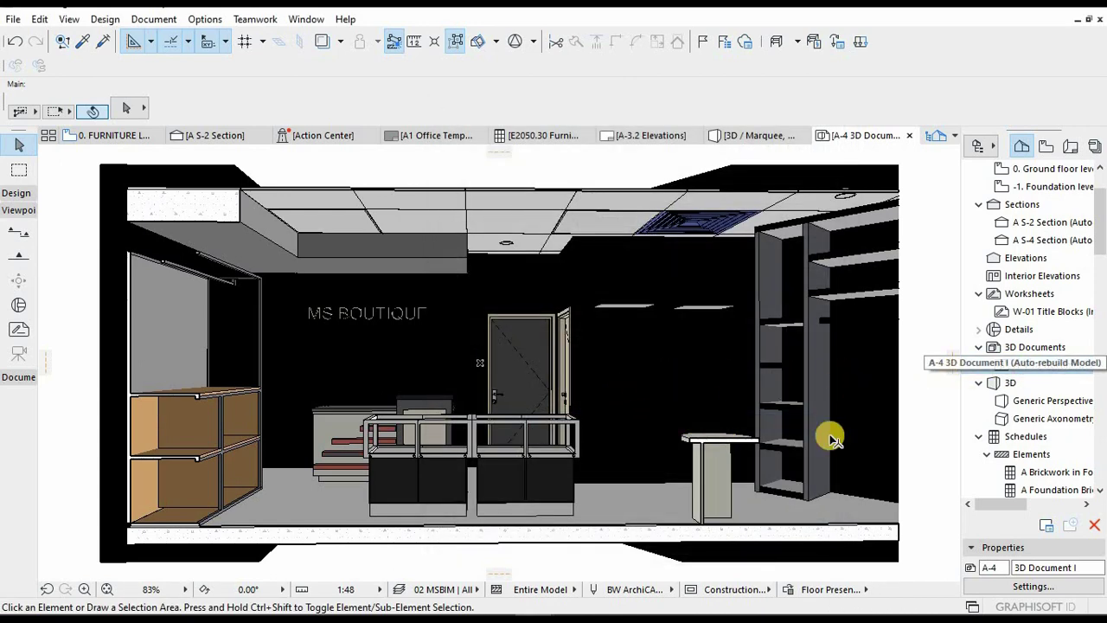
- Set the cut fill of 3D document A-4 to Surface - Color Fill, Shaded, keeping the same option for the uncut fill
right_click(1044, 366)
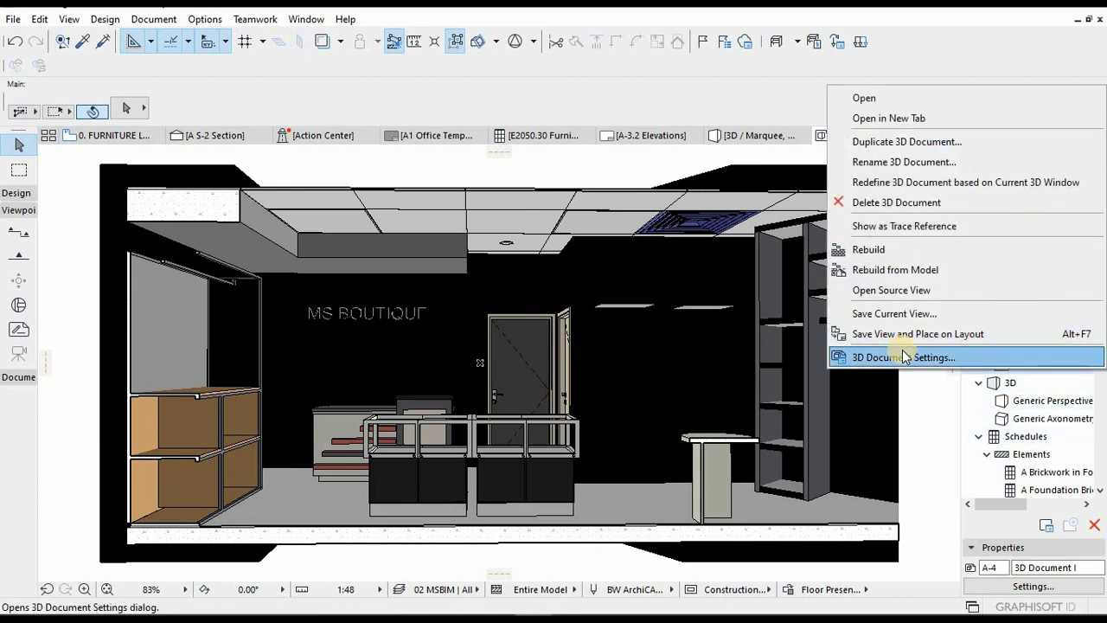
click(899, 357)
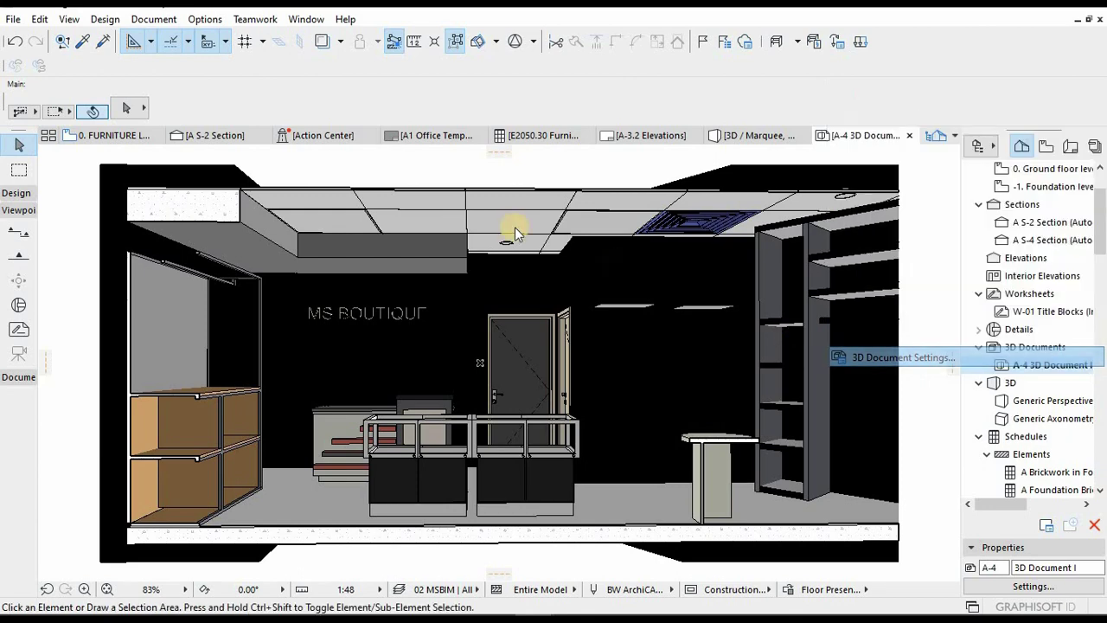
drag(600, 108, 630, 45)
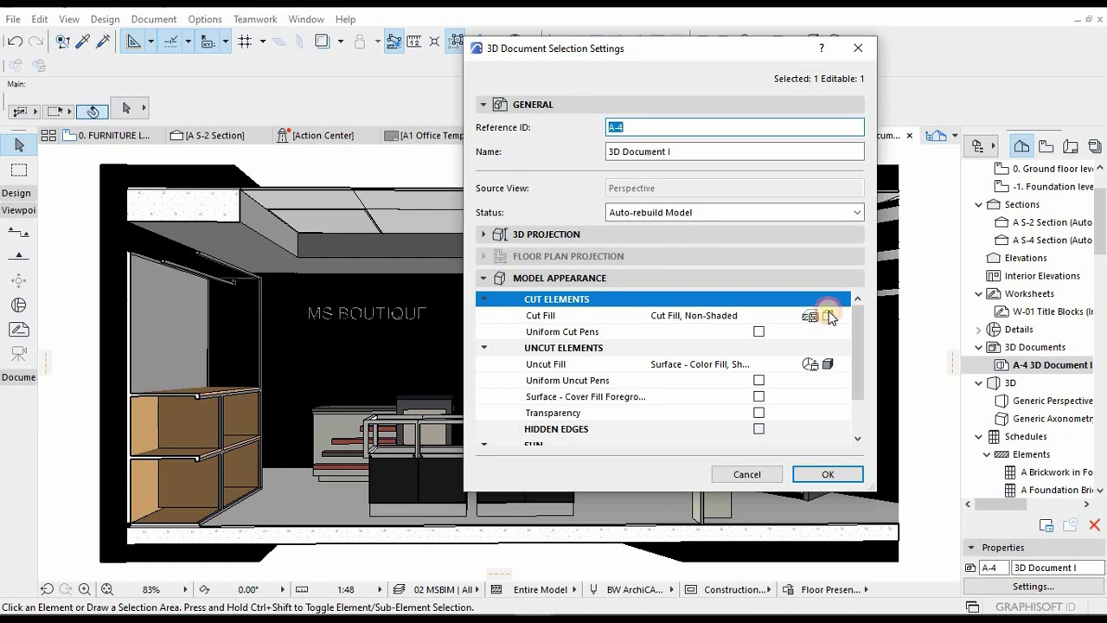
click(828, 317)
click(904, 366)
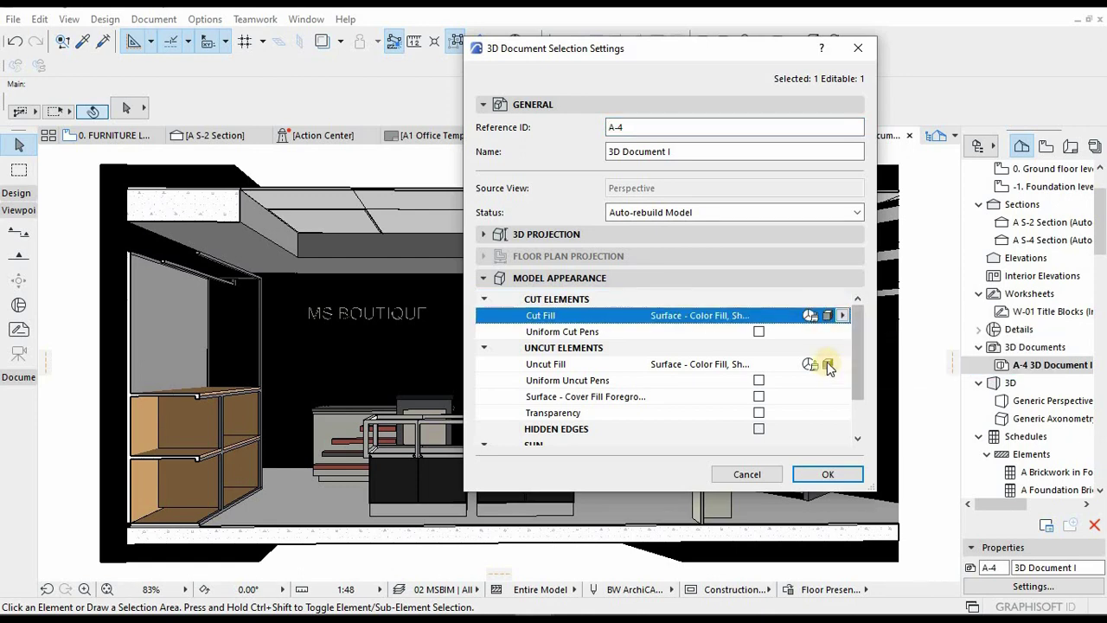
click(827, 365)
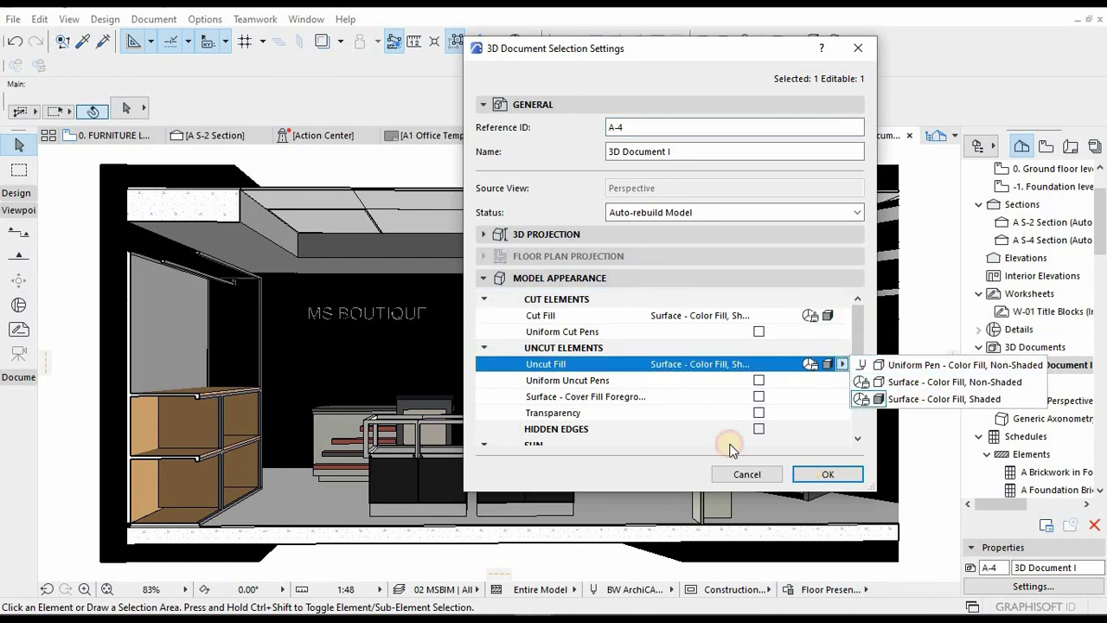
click(828, 474)
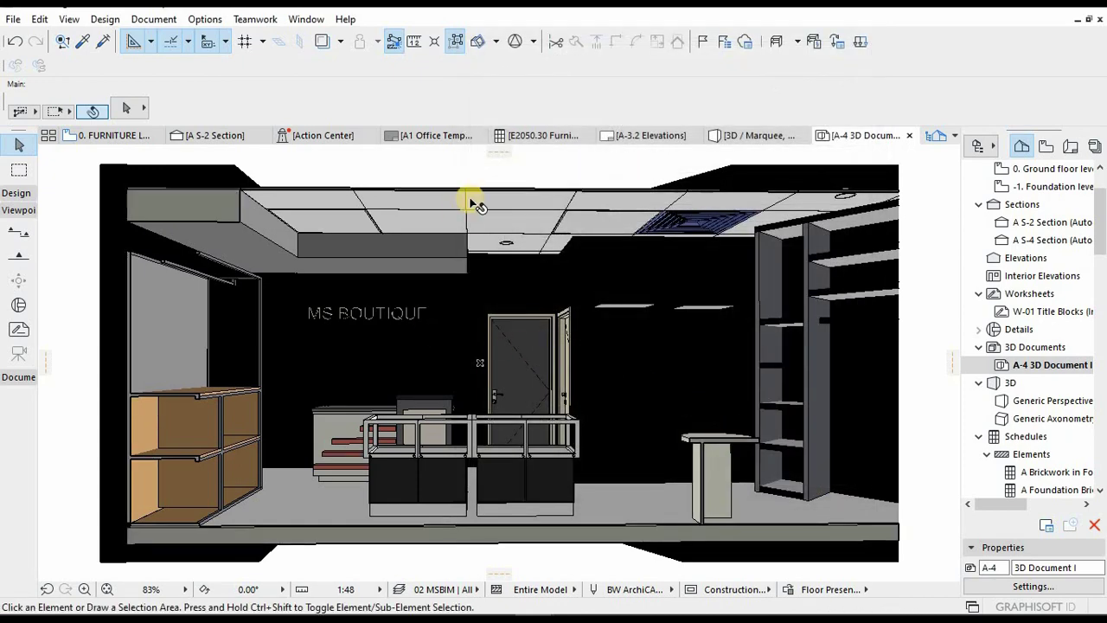
- Select all layers for the 3D document, make them visible and apply the layer settings
key(ctrl+l)
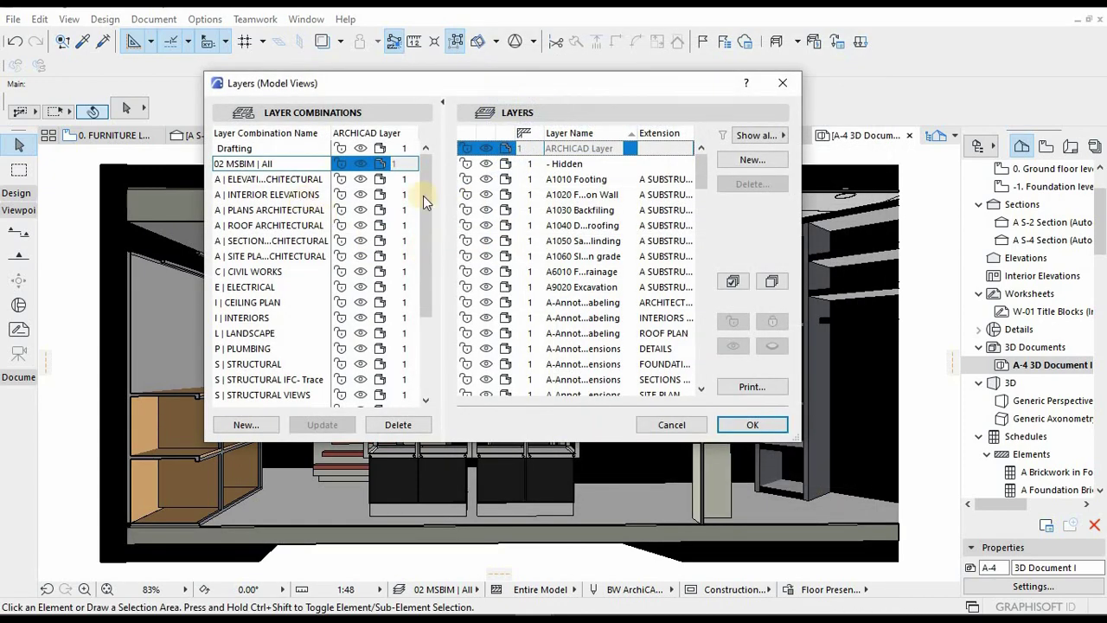
key(ctrl+a)
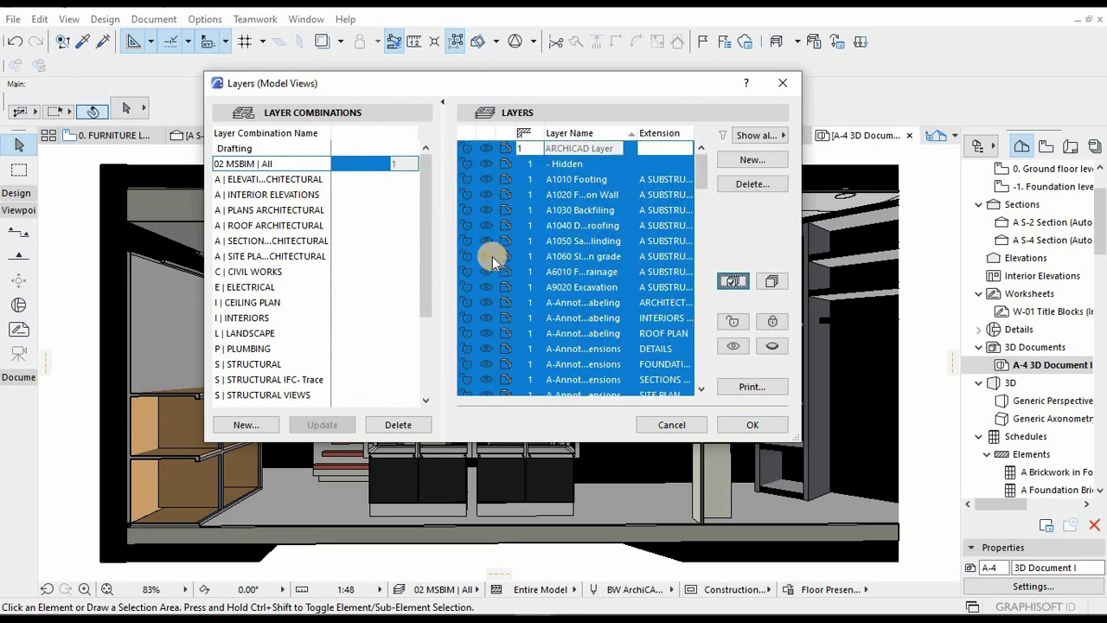
click(745, 427)
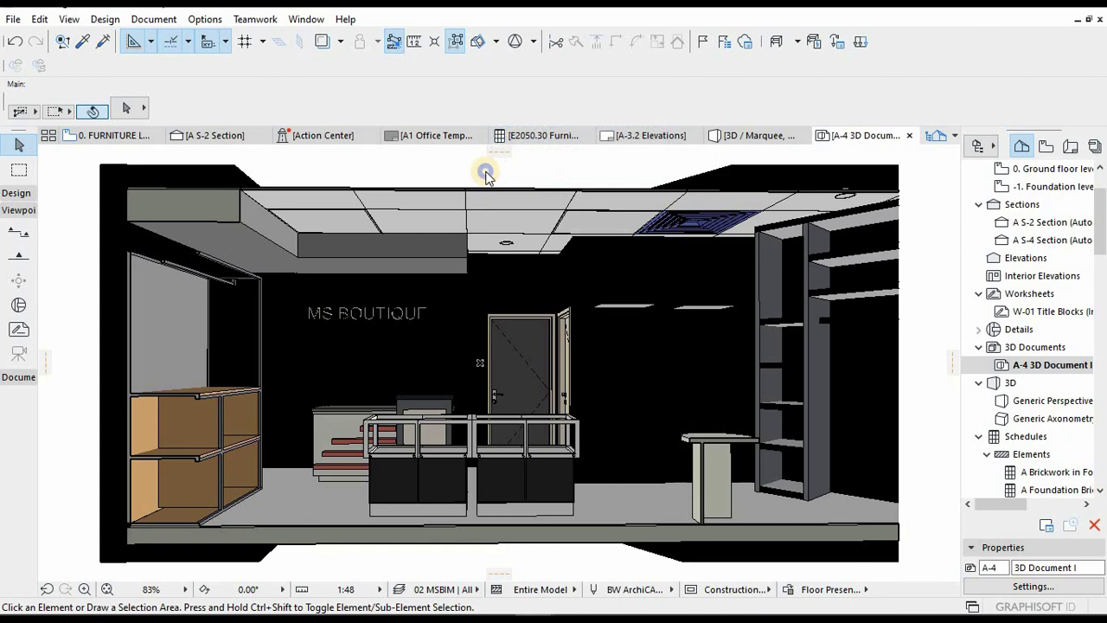
- Turn on surface cover fill foreground and transparency for uncut elements in the model appearance settings of 3D document A-4
right_click(487, 172)
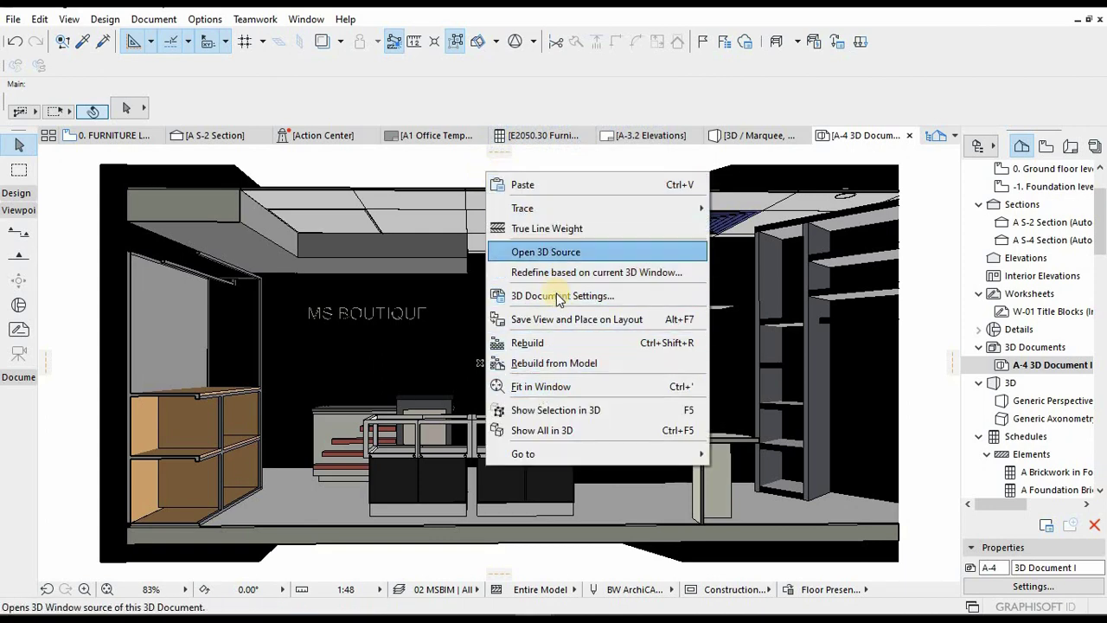
click(557, 297)
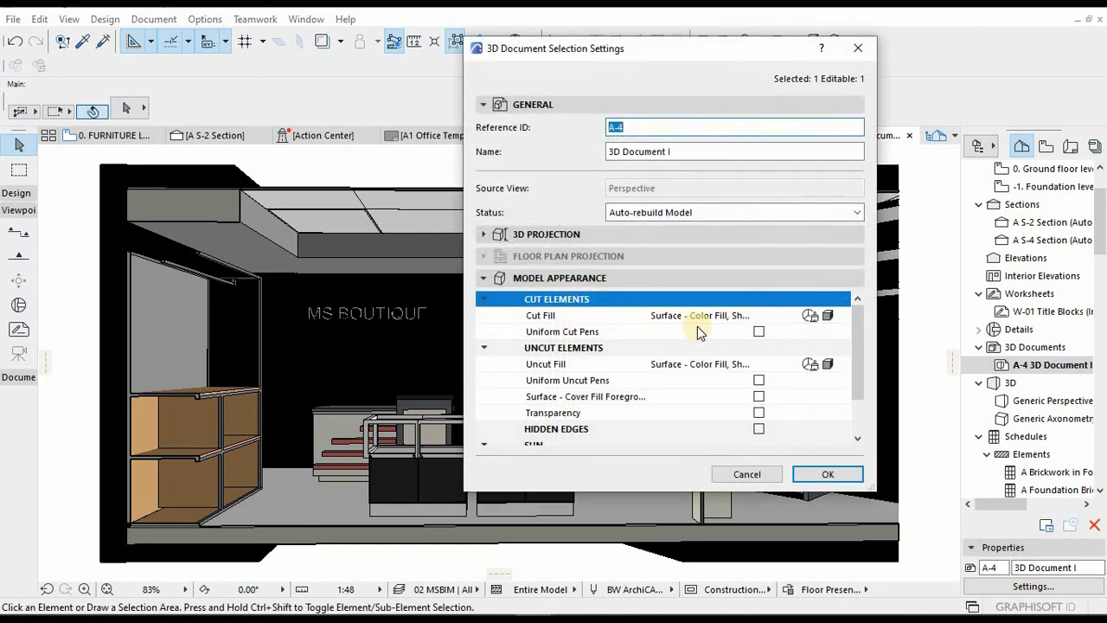
click(759, 334)
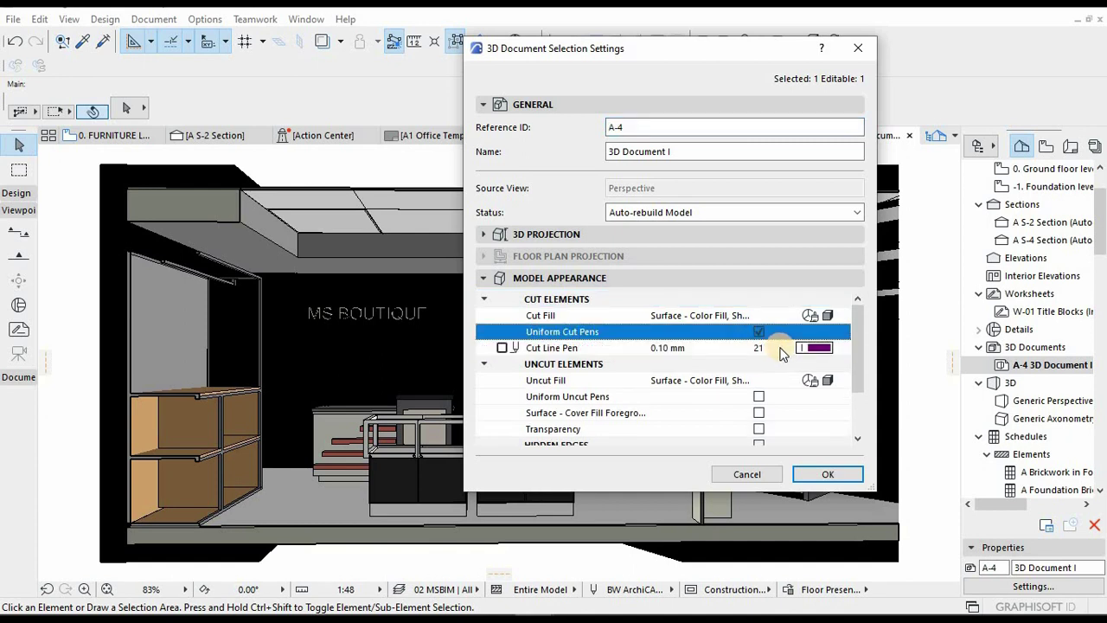
scroll(699, 363, down, 2)
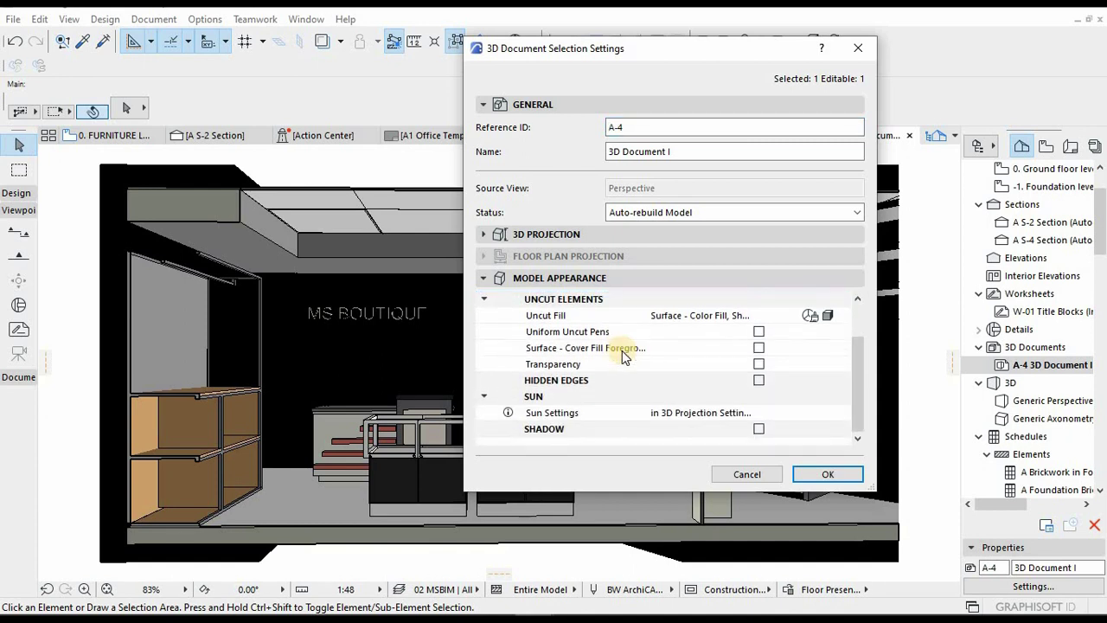
click(760, 349)
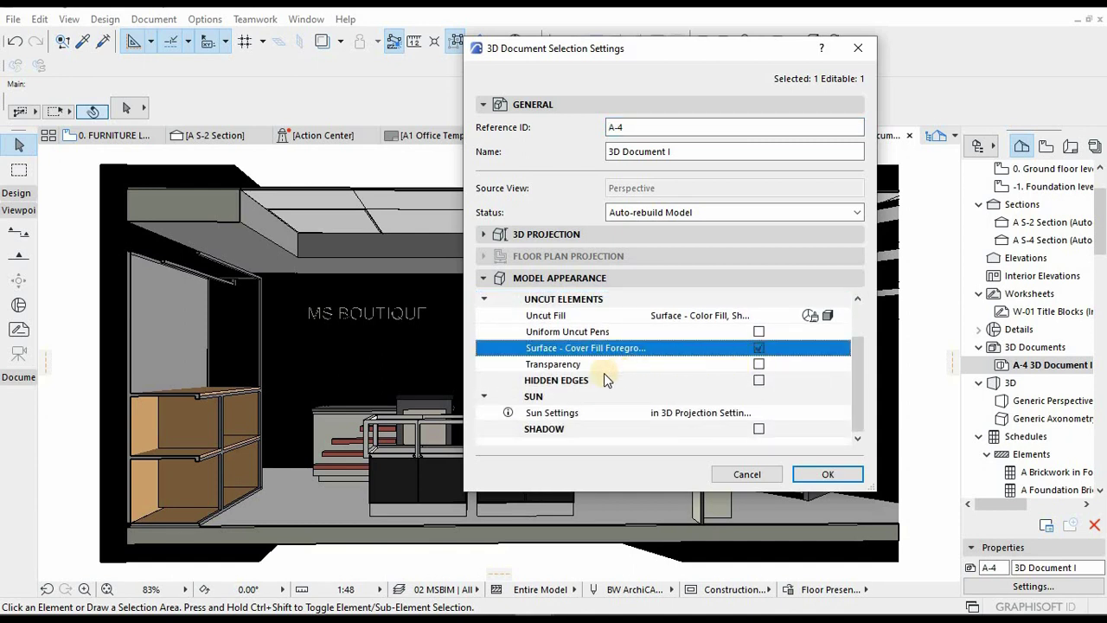
click(757, 367)
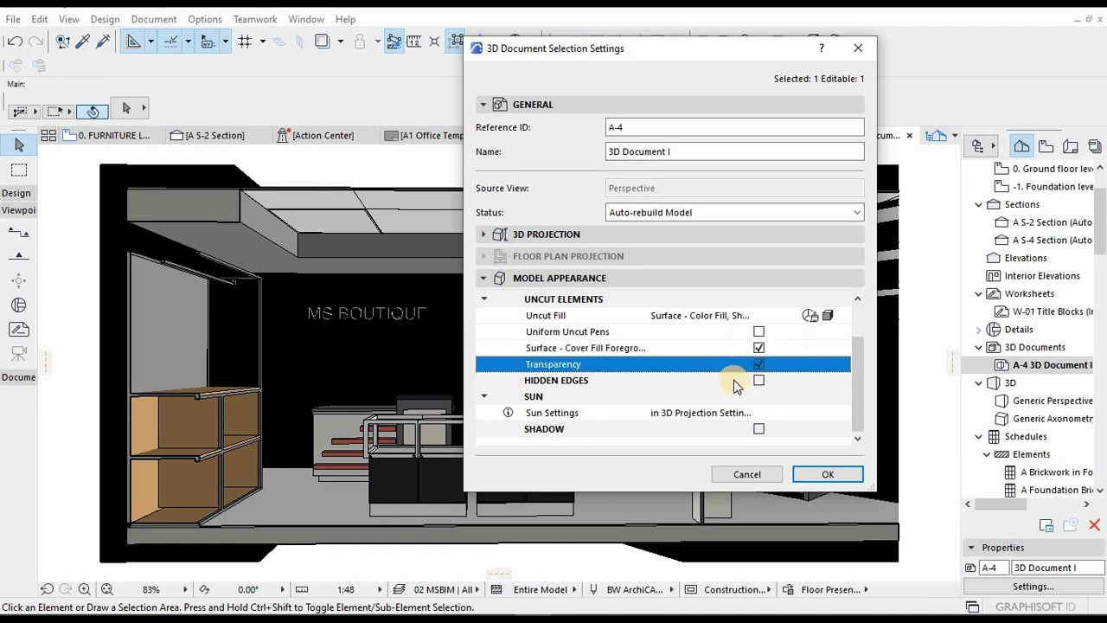
click(806, 472)
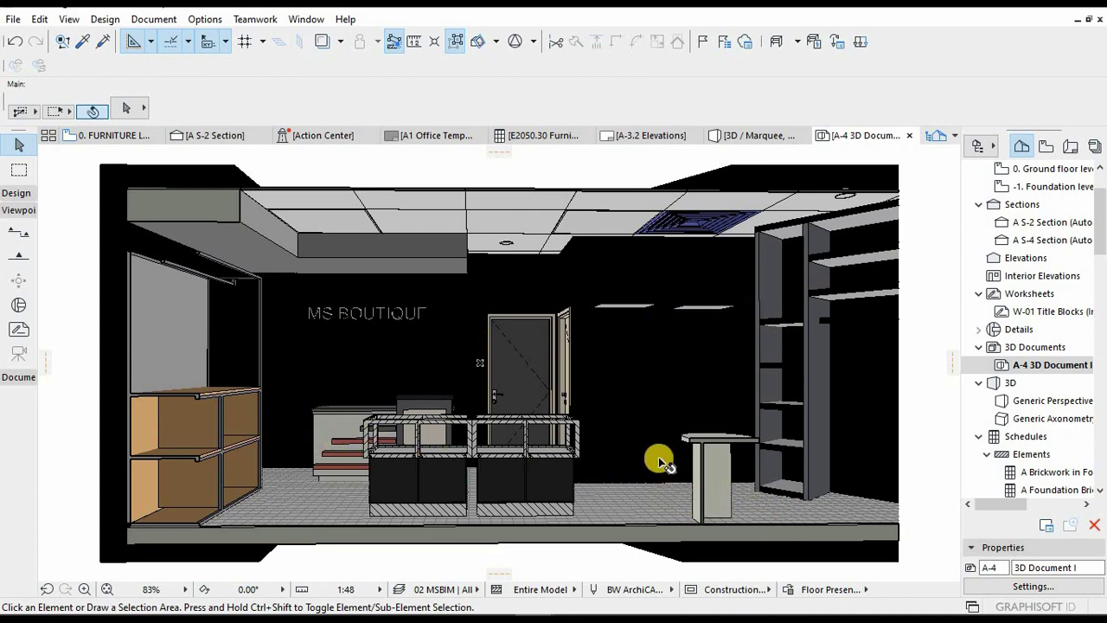
middle_drag(658, 460, 635, 459)
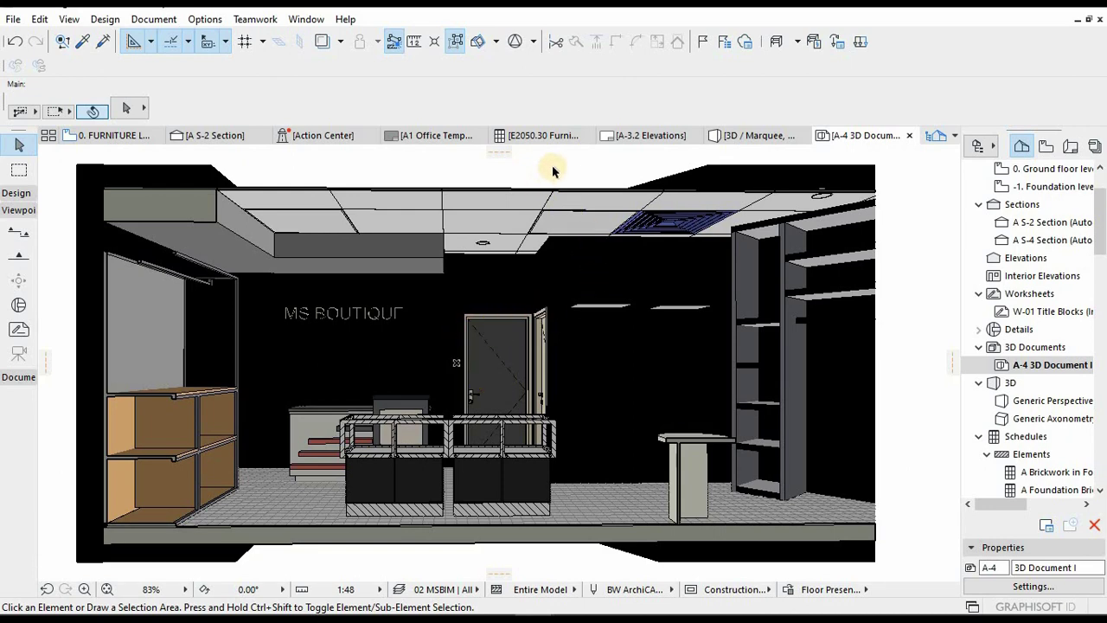
- Save the current view of 3D document A-4 with scale 1:50 and the Construction Documents graphic override
right_click(1042, 364)
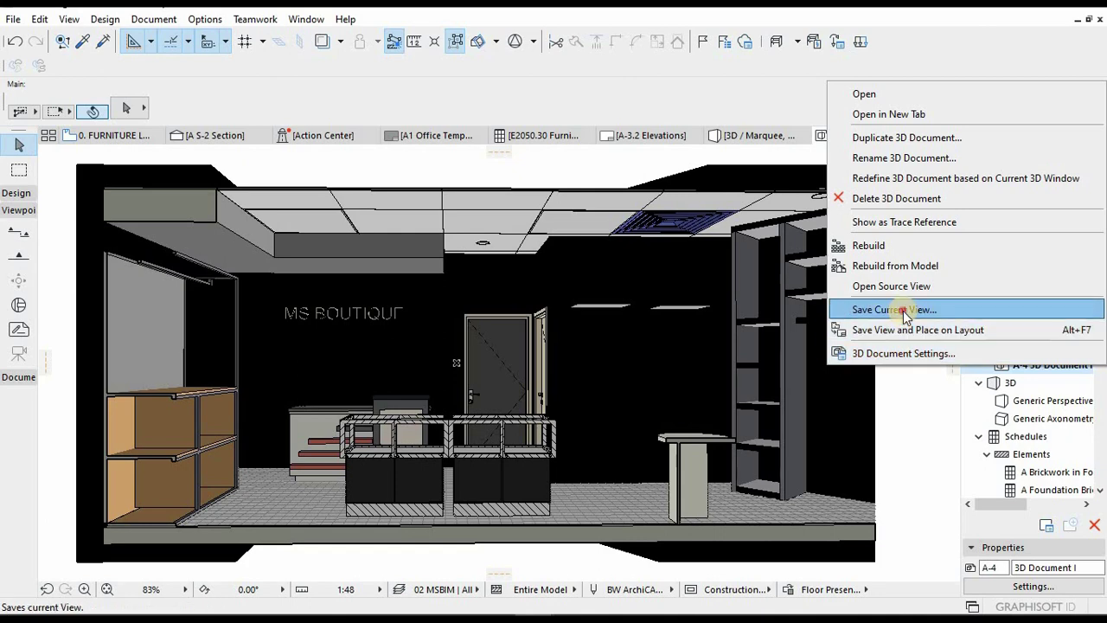
click(902, 309)
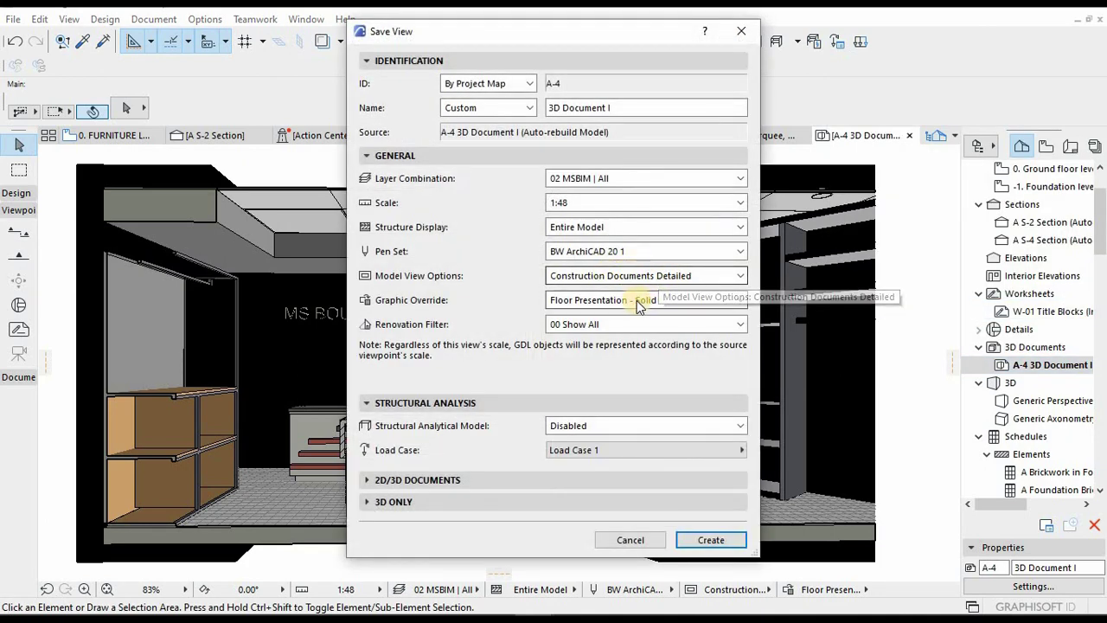
click(637, 300)
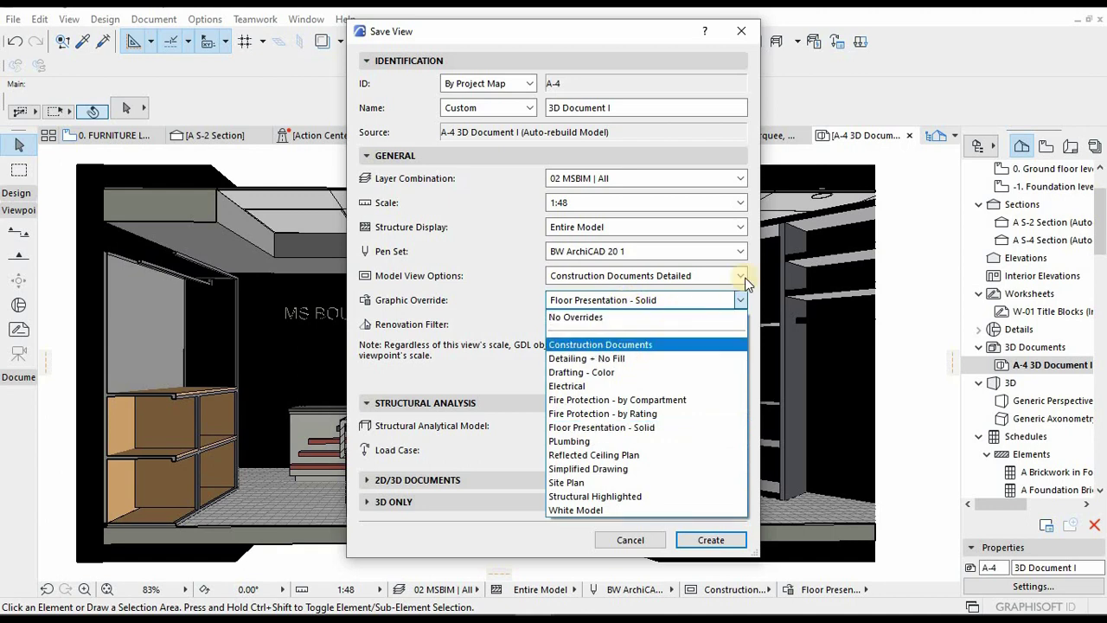
click(571, 187)
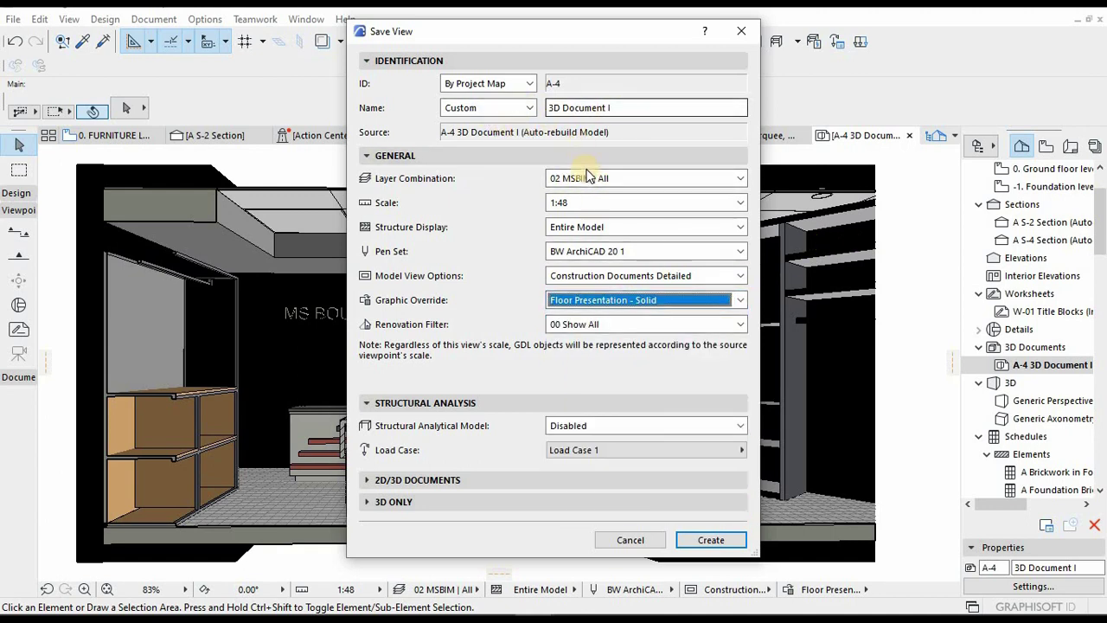
click(593, 206)
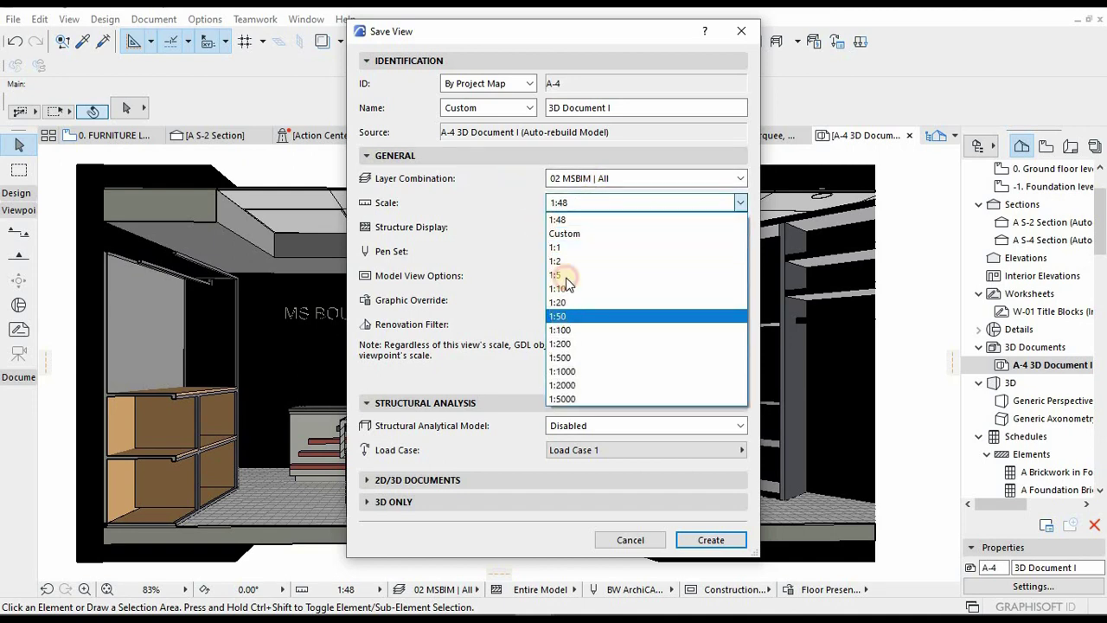
click(565, 316)
click(627, 301)
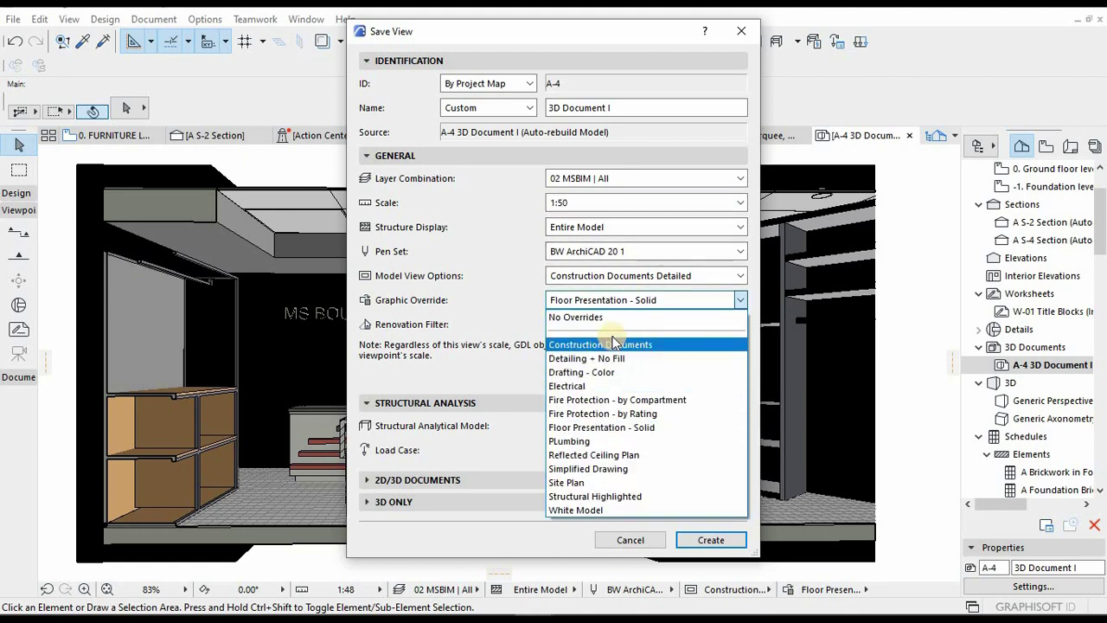
click(613, 343)
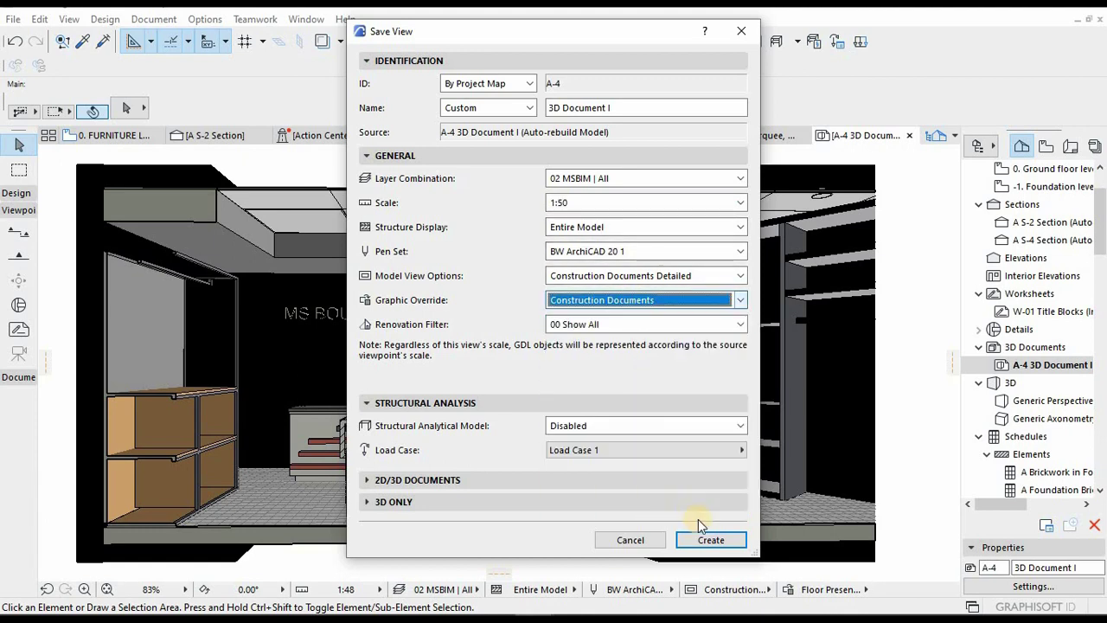
click(709, 538)
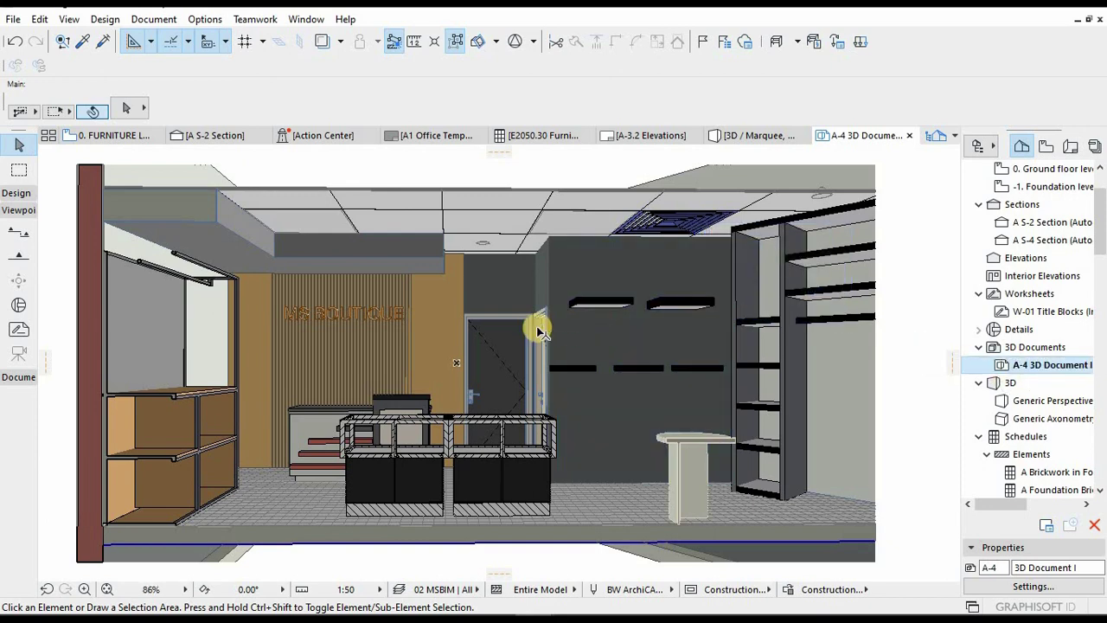
- Set the cut fill of 3D document A-4 to Surface - Color Fill, Non-Shaded
click(1047, 367)
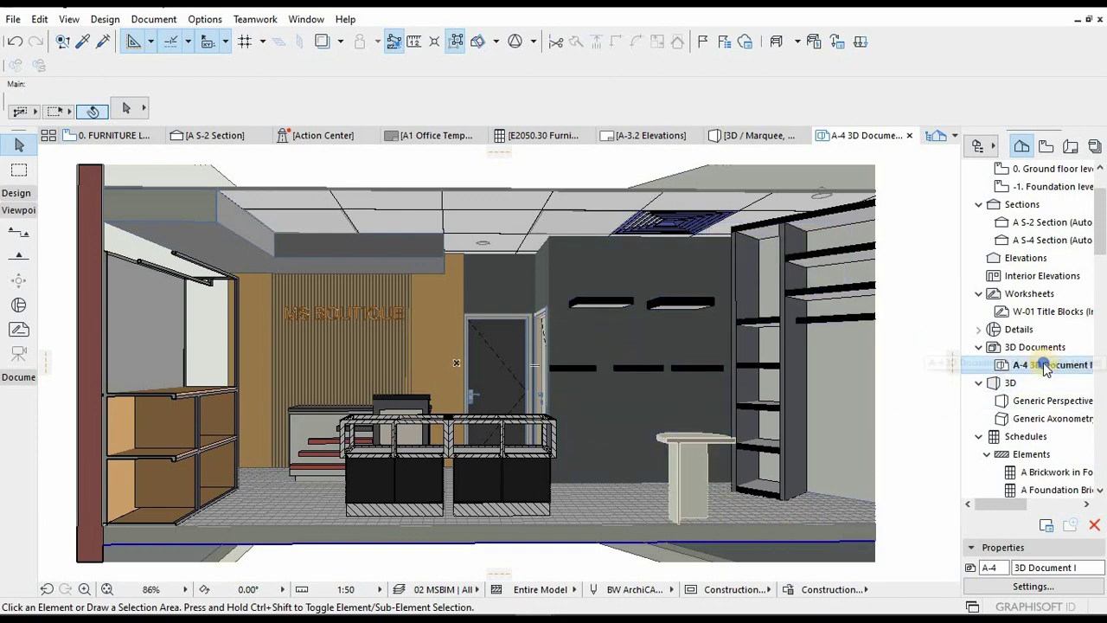
right_click(1046, 367)
click(917, 349)
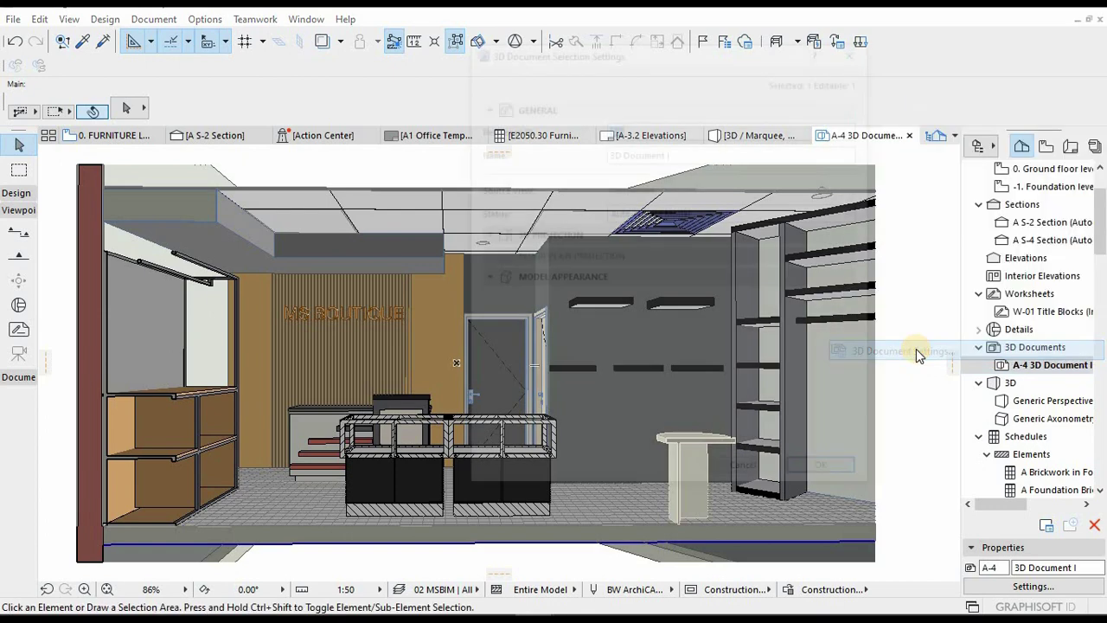
scroll(817, 325, down, 2)
scroll(818, 320, up, 2)
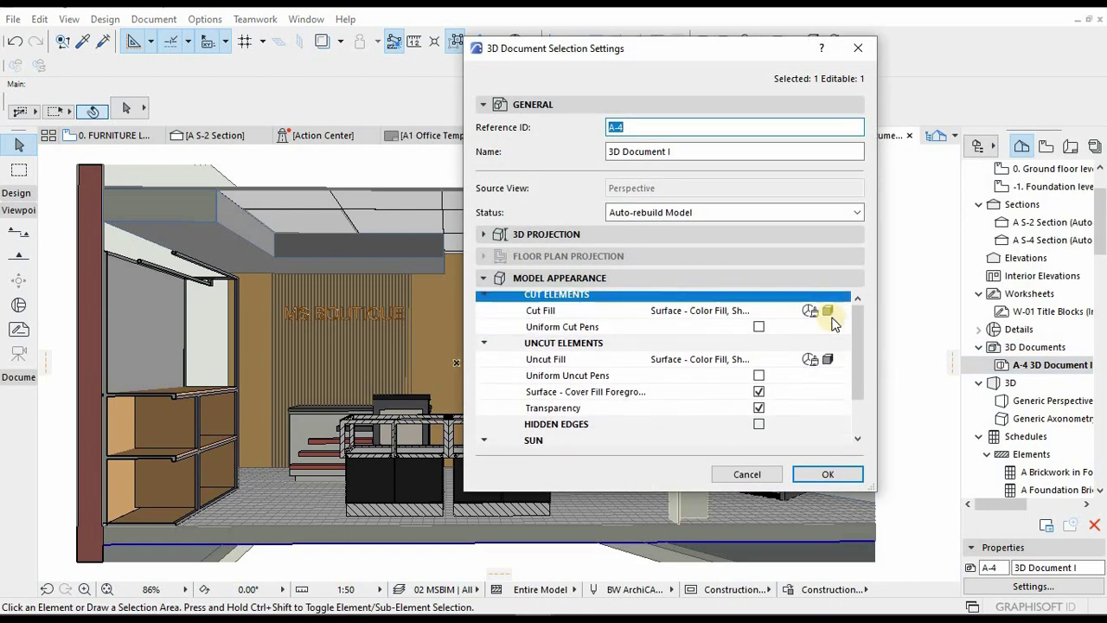
click(829, 317)
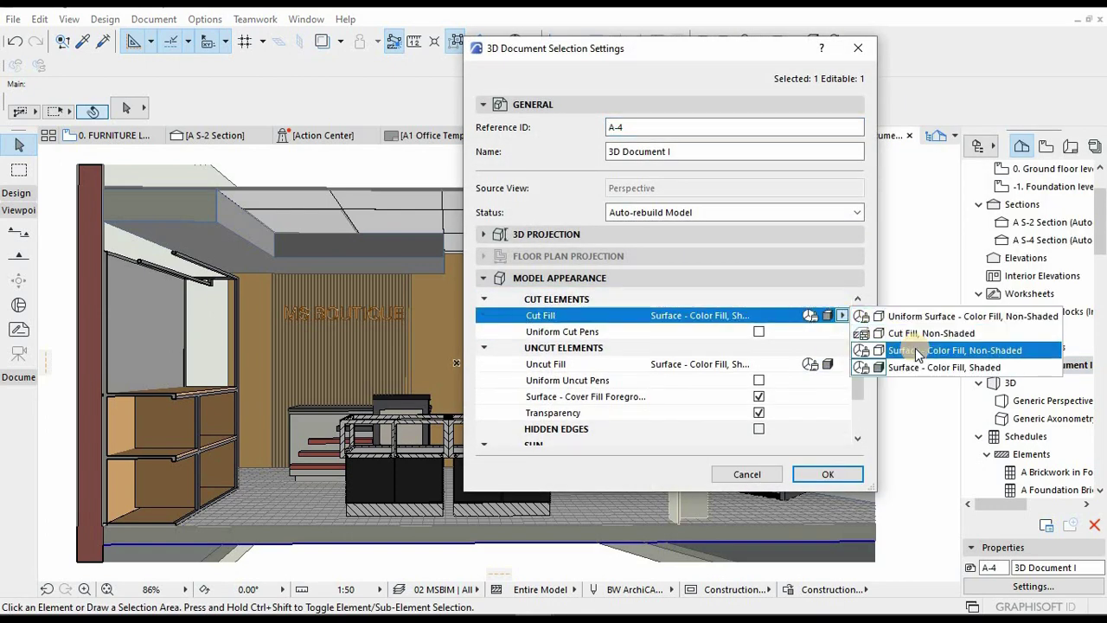
click(904, 352)
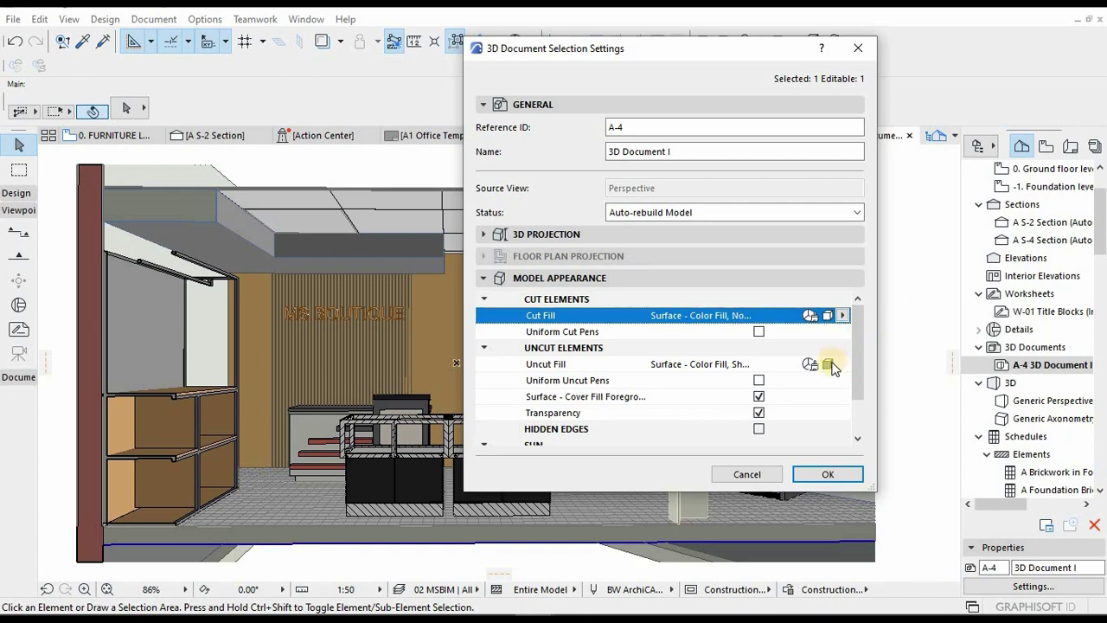
- Enable uniform cut pens for 3D document A-4 and set the cut line pen to 97
click(759, 331)
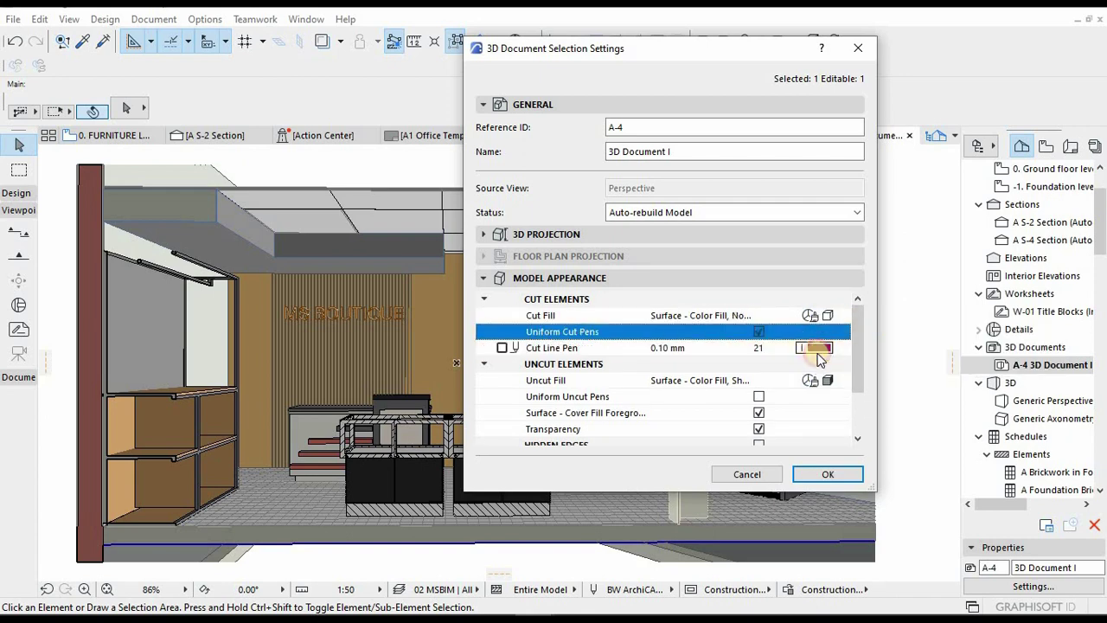
click(814, 348)
click(791, 437)
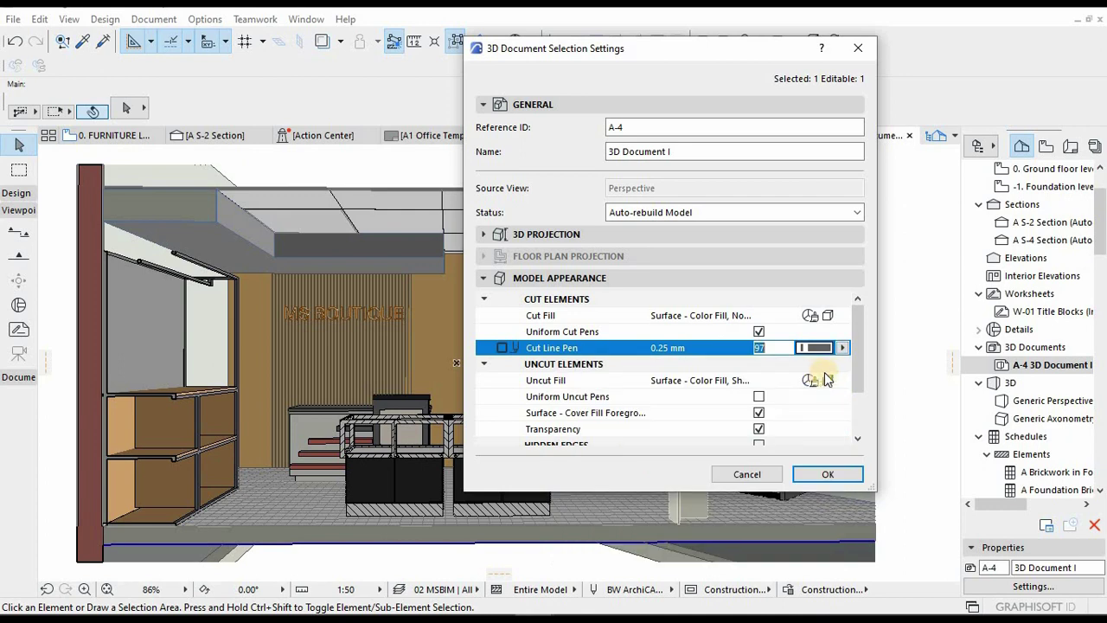
- Turn on hidden edges and shadow in the model appearance of 3D document A-4 and apply the settings
scroll(750, 407, down, 3)
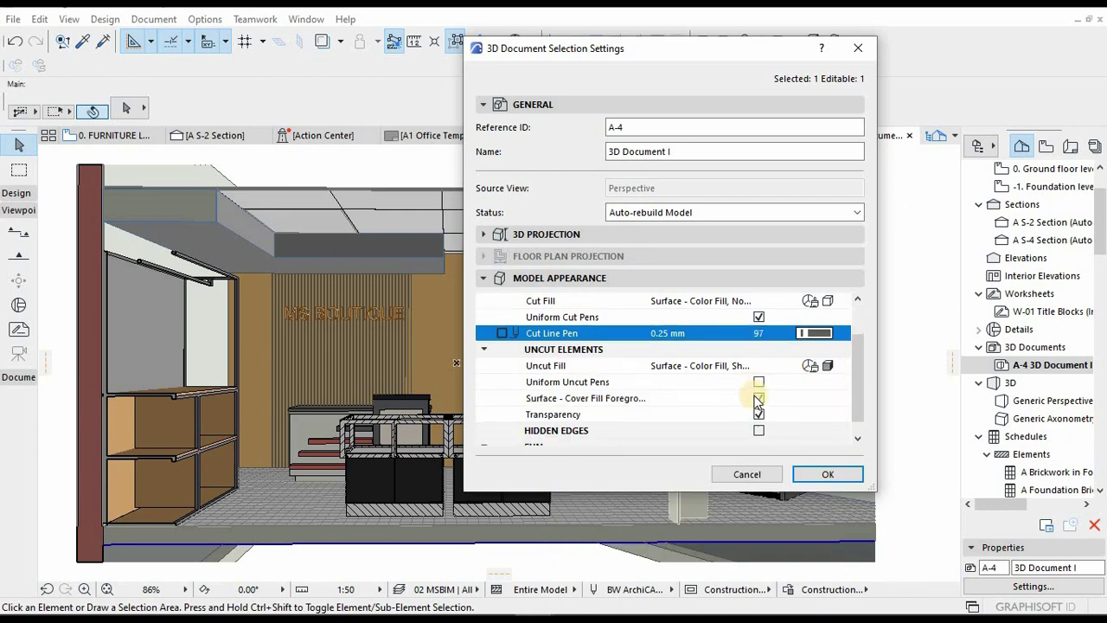
click(759, 398)
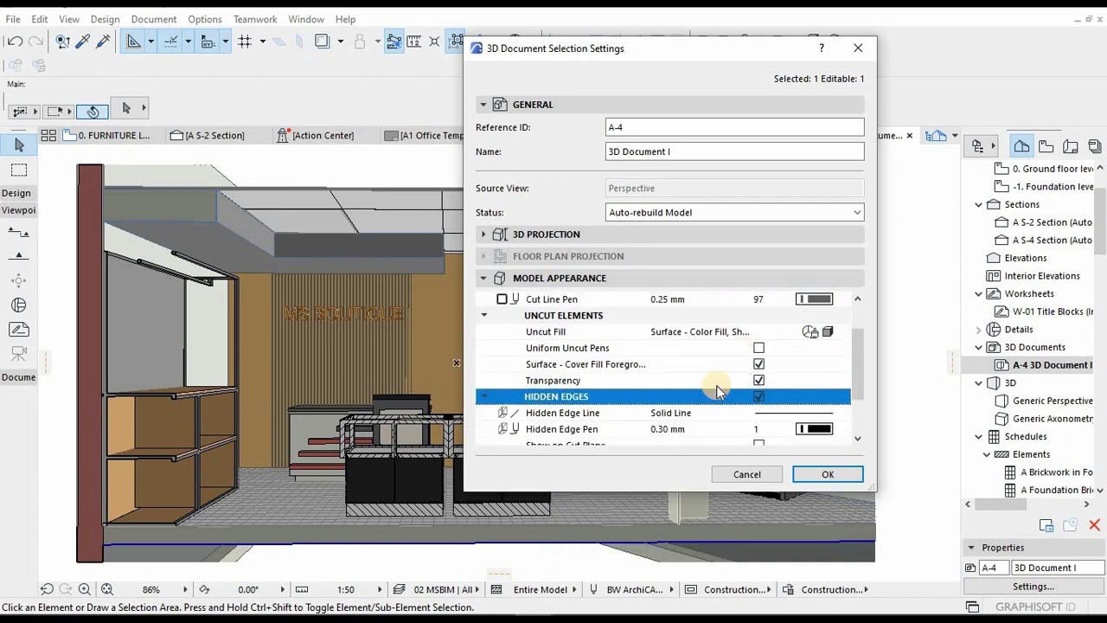
scroll(699, 389, down, 4)
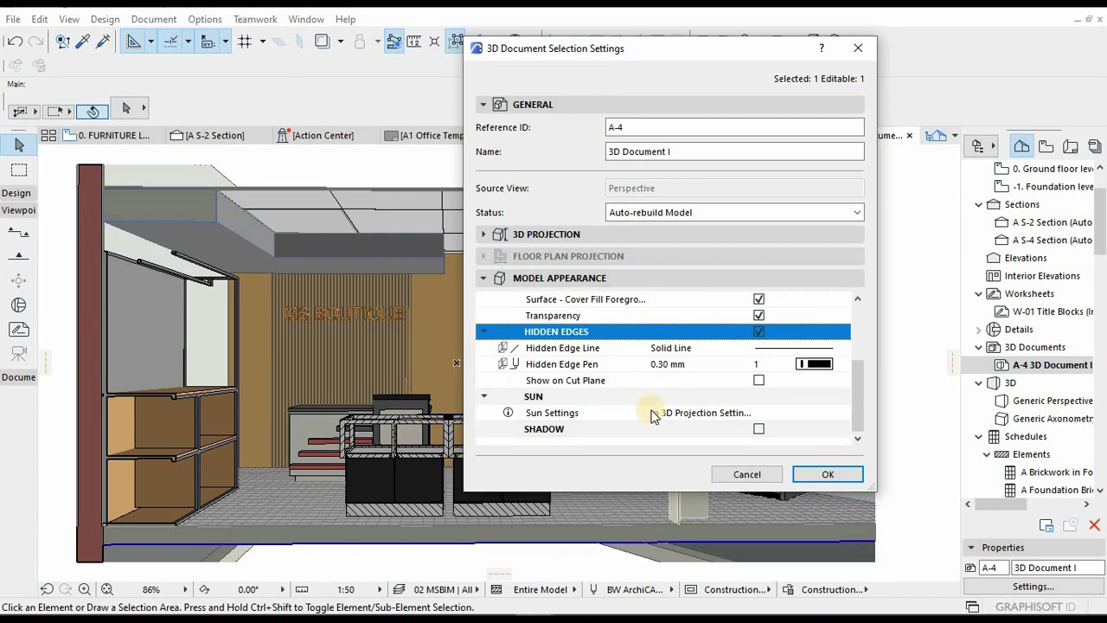
click(759, 429)
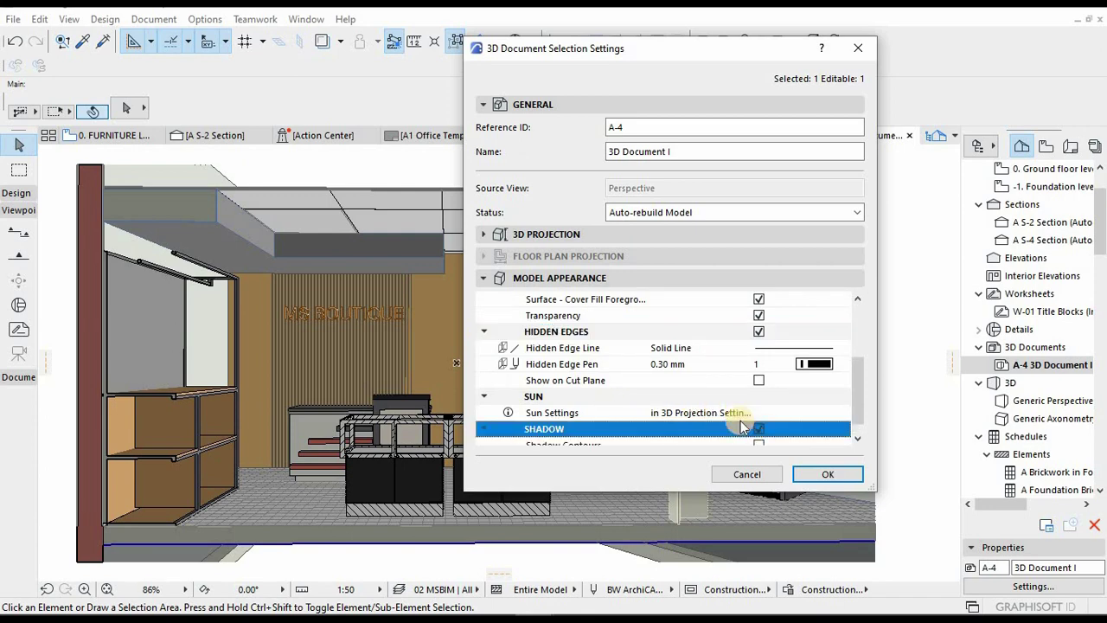
scroll(718, 424, down, 1)
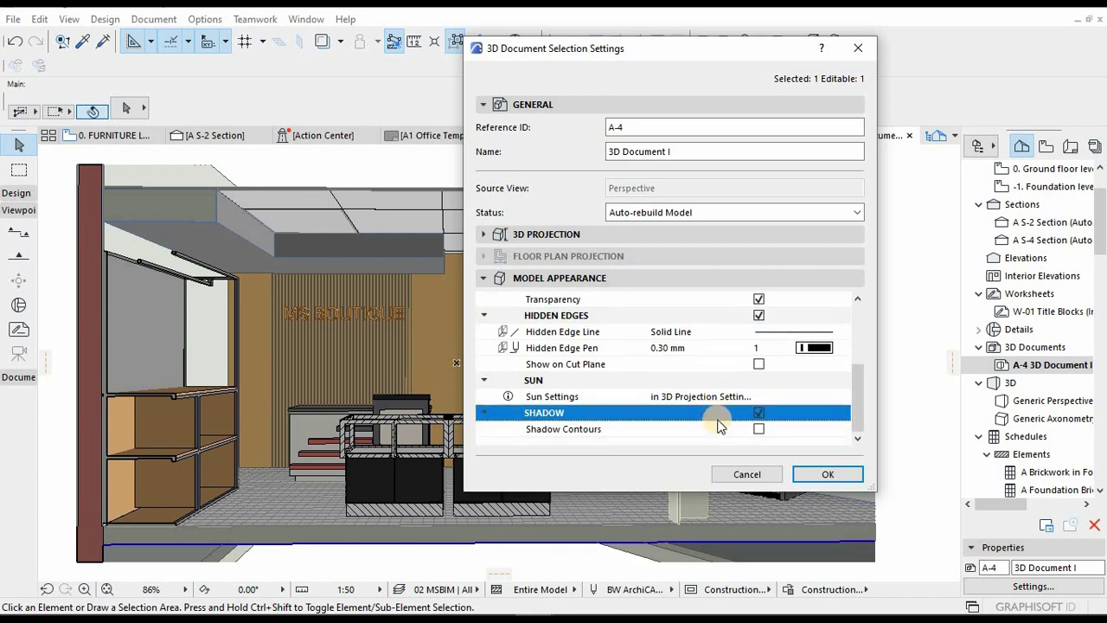
click(816, 474)
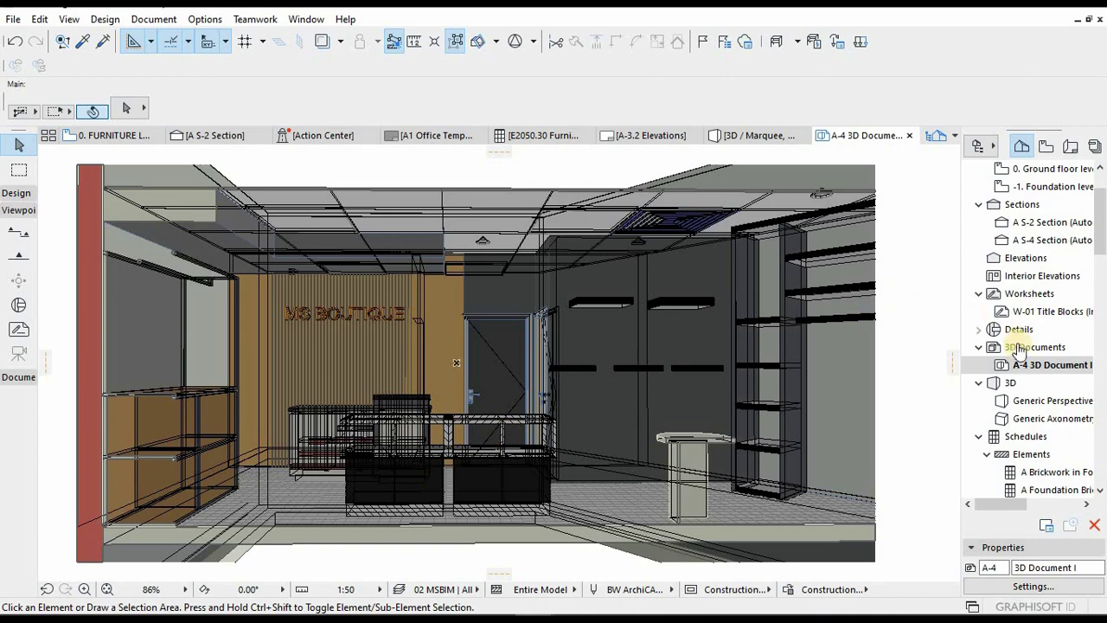
- Turn off uniform cut pens in the settings of 3D document A-4 and apply the change
right_click(1037, 367)
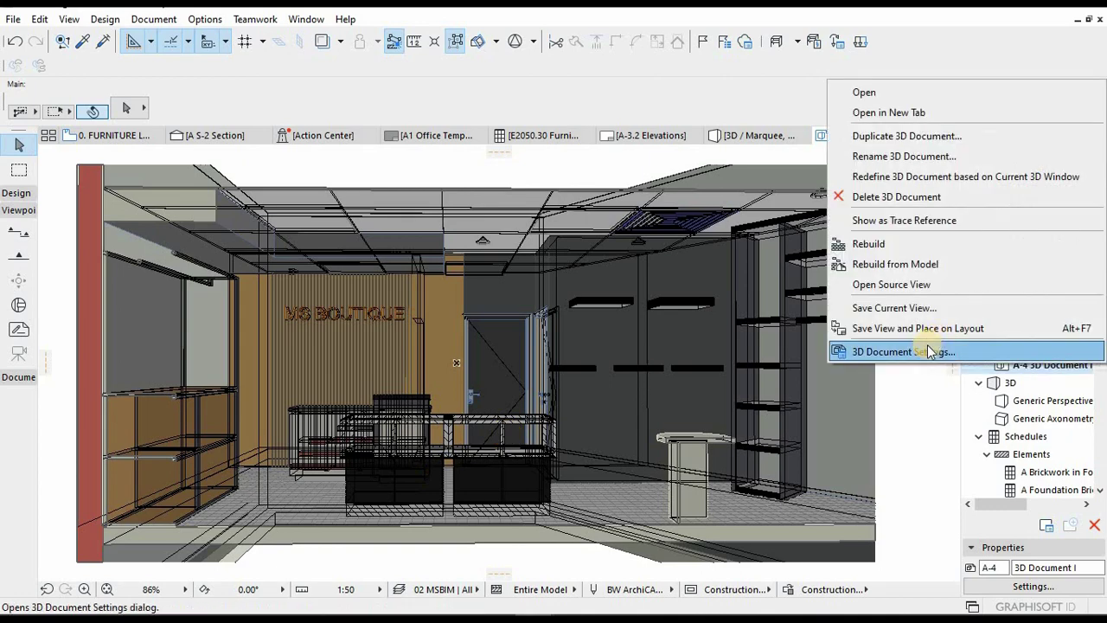
click(926, 349)
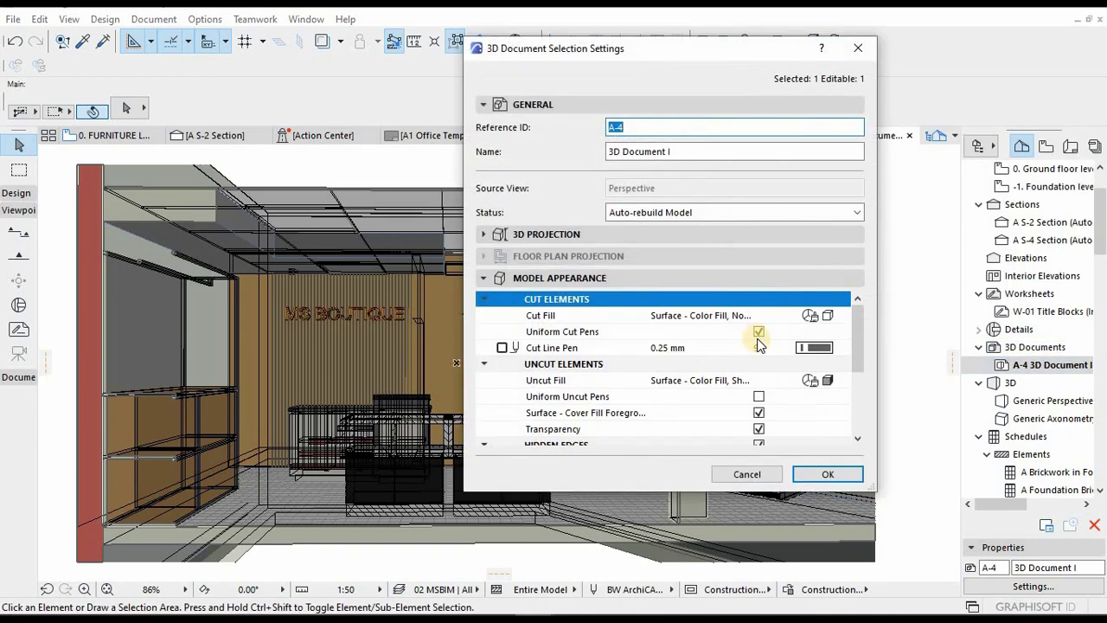
click(759, 332)
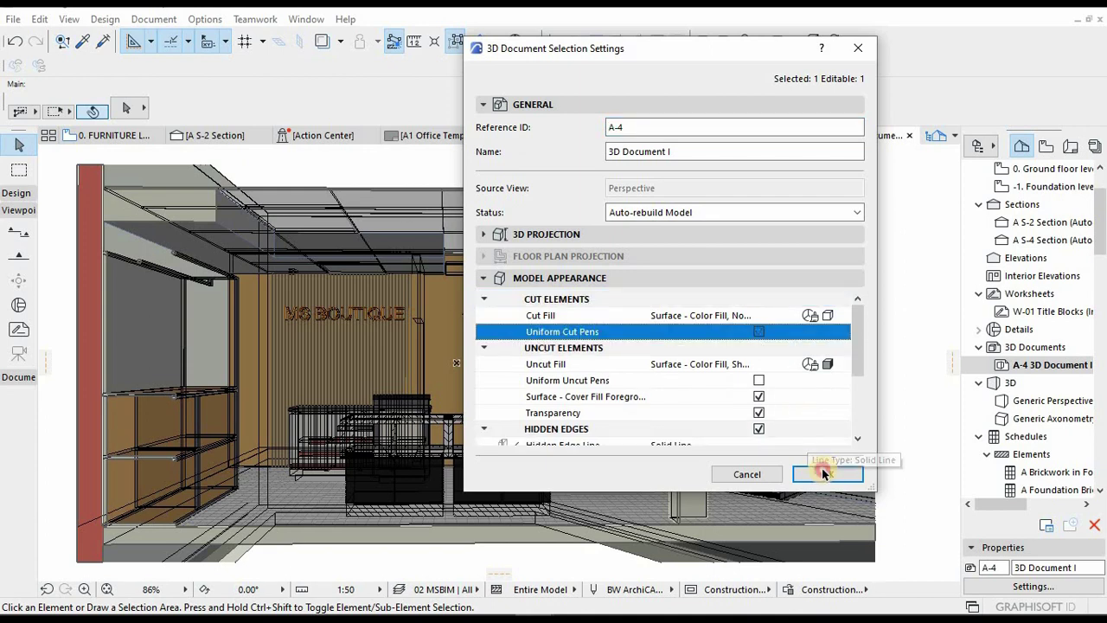
click(828, 474)
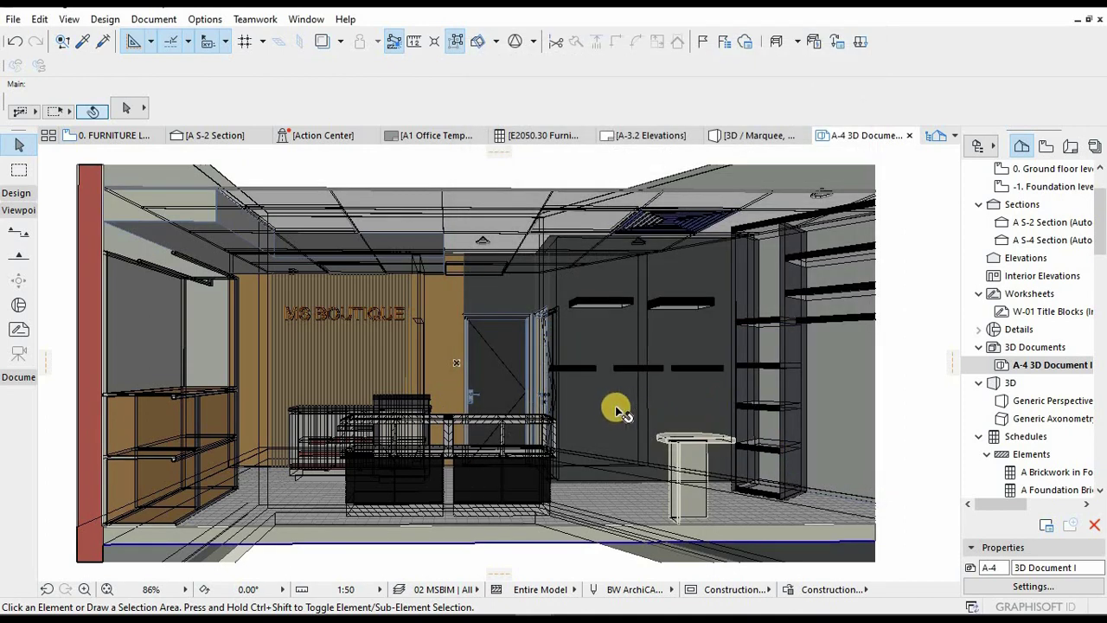
- Turn off hidden edges in the model appearance of 3D document A-4 and apply the change
right_click(1020, 364)
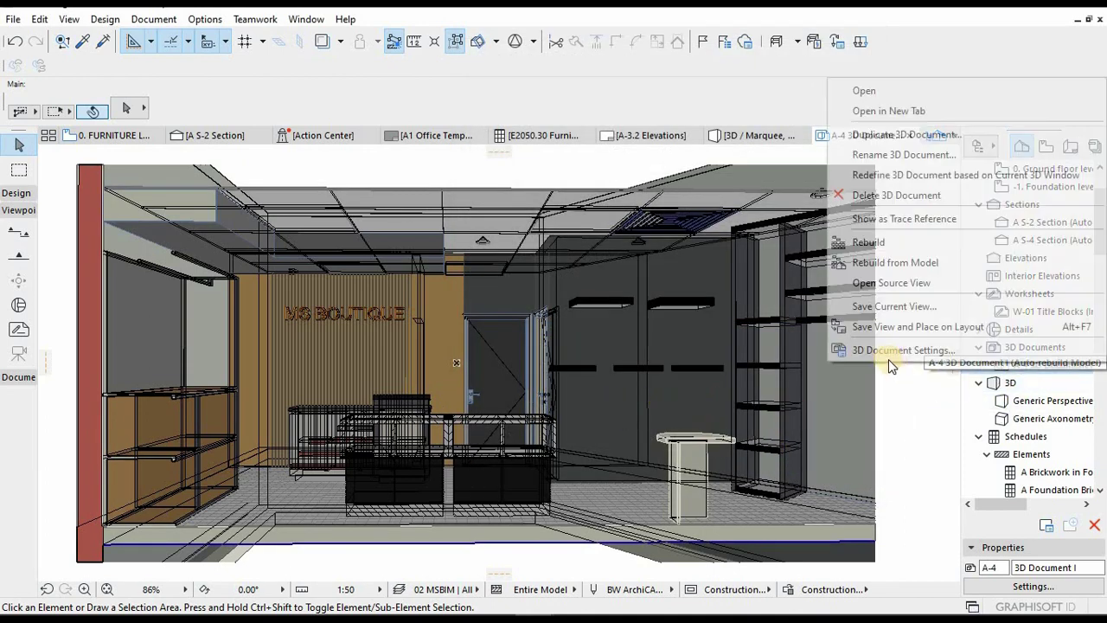
click(889, 353)
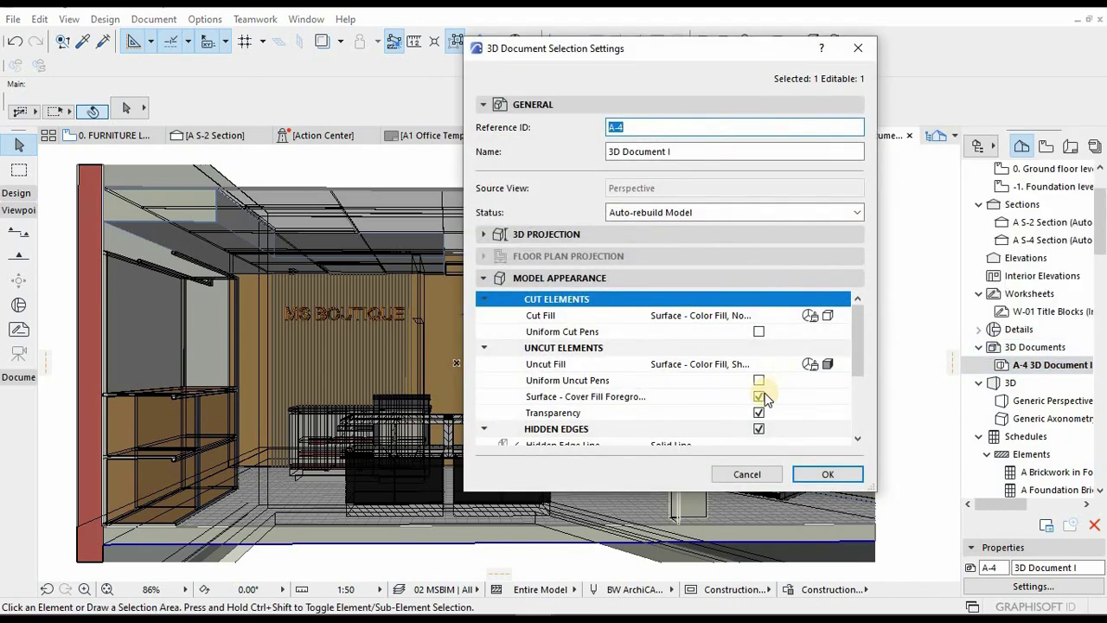
scroll(758, 399, down, 1)
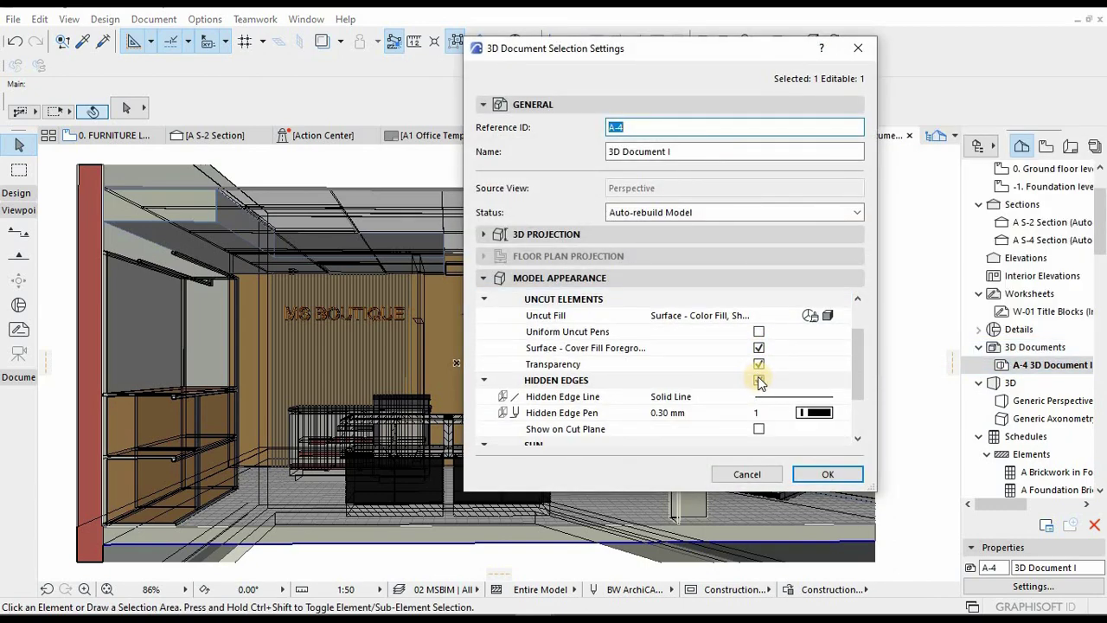
click(759, 382)
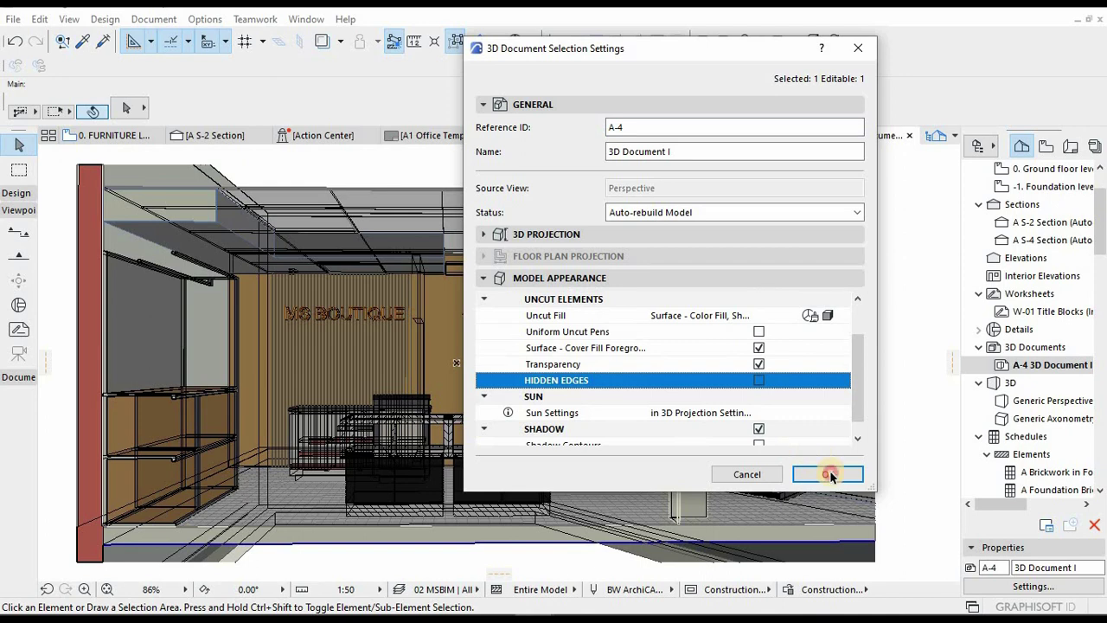
click(829, 475)
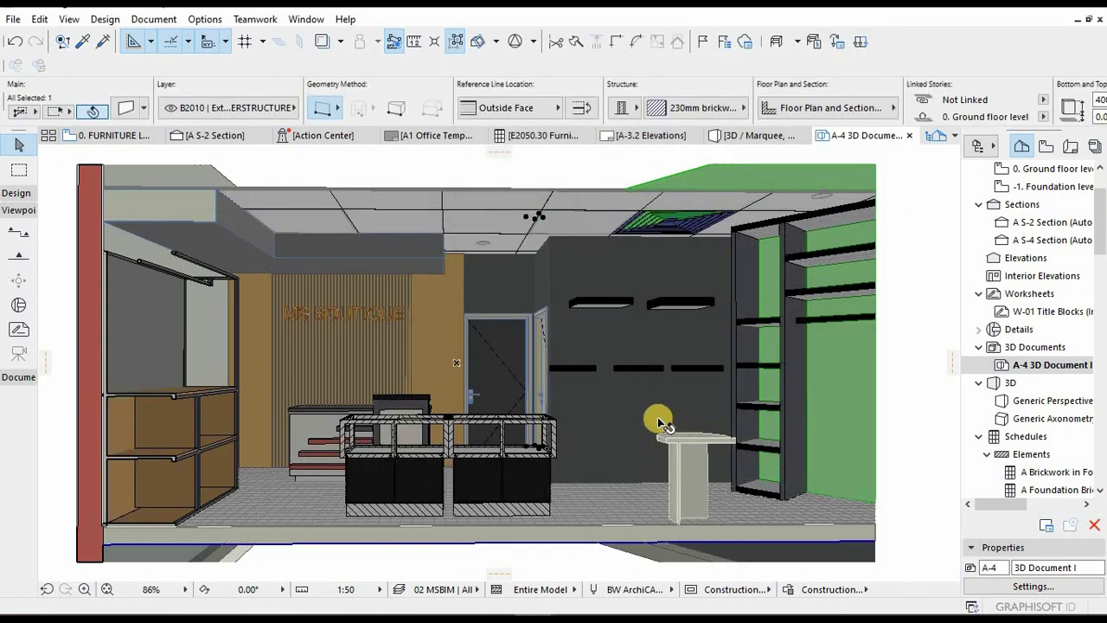
key(Escape)
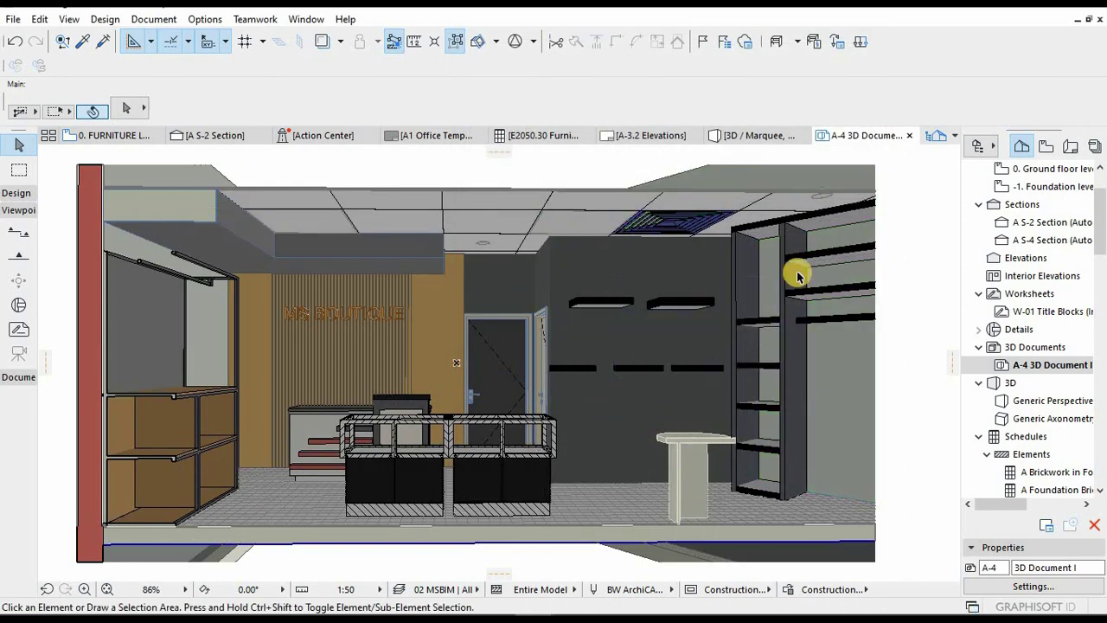
- Set the graphic override of the saved A-4 3D Document I view to Simplified Drawing, keeping model view options at Construction Documents Detailed
click(1046, 146)
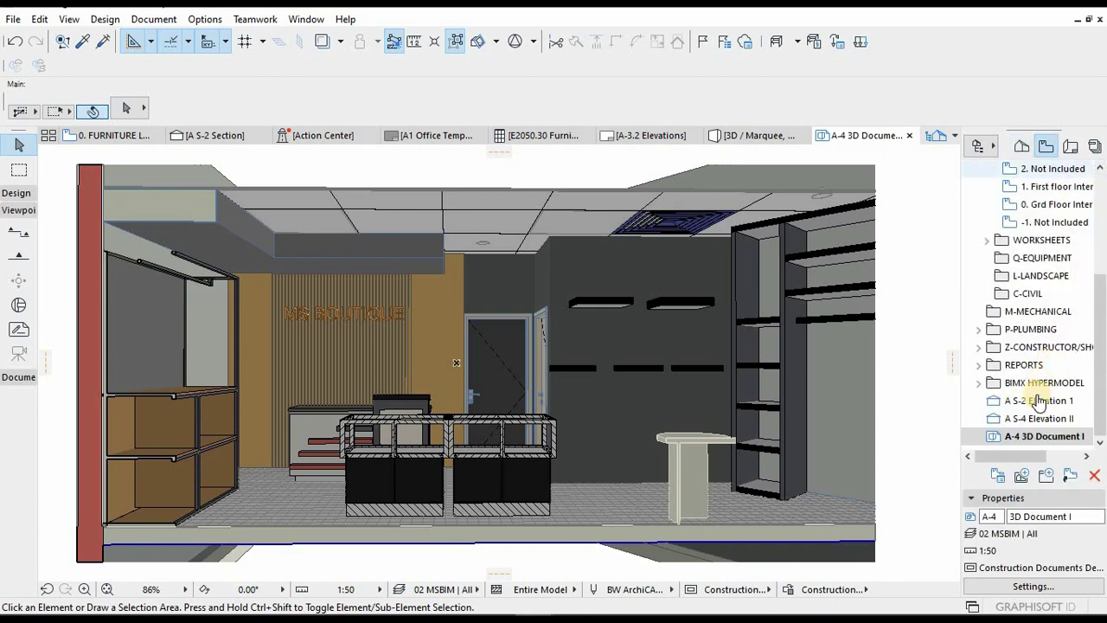
right_click(1043, 436)
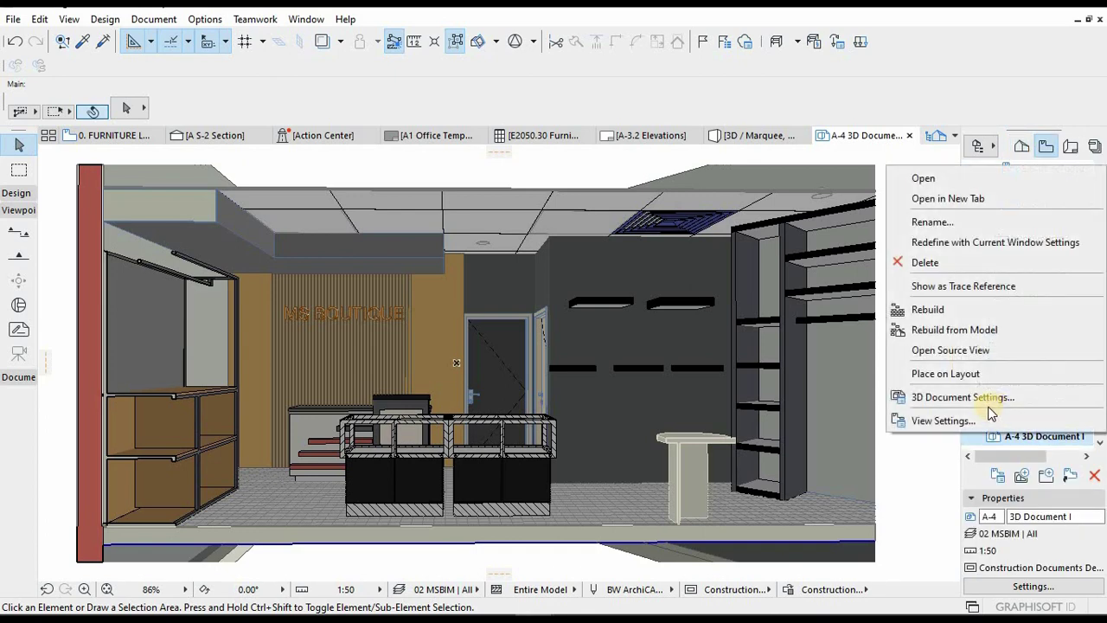
click(947, 421)
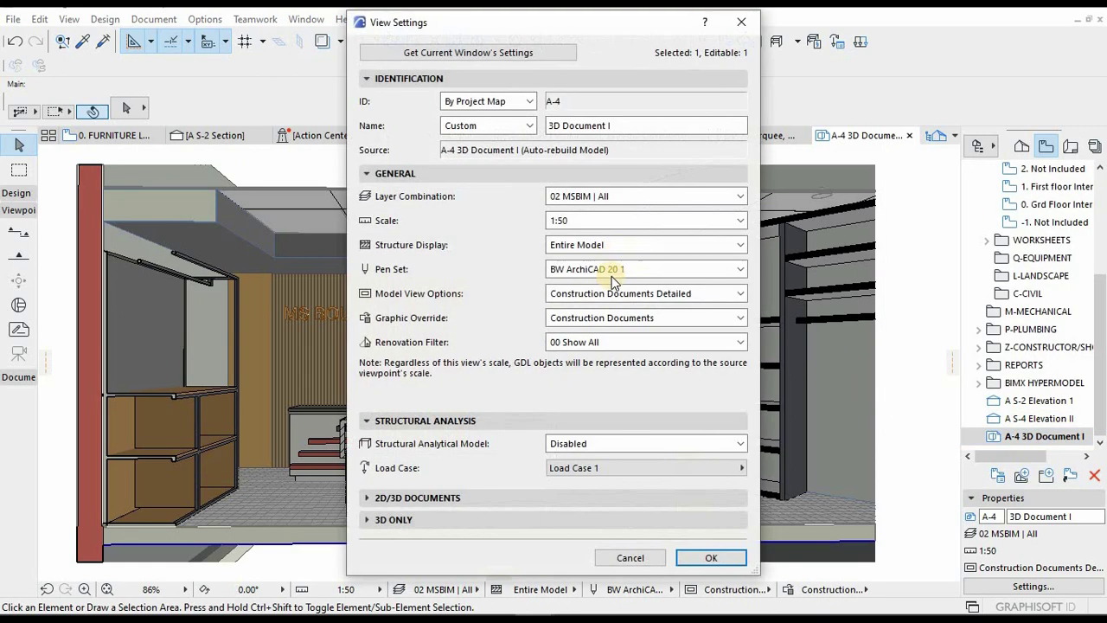
click(606, 294)
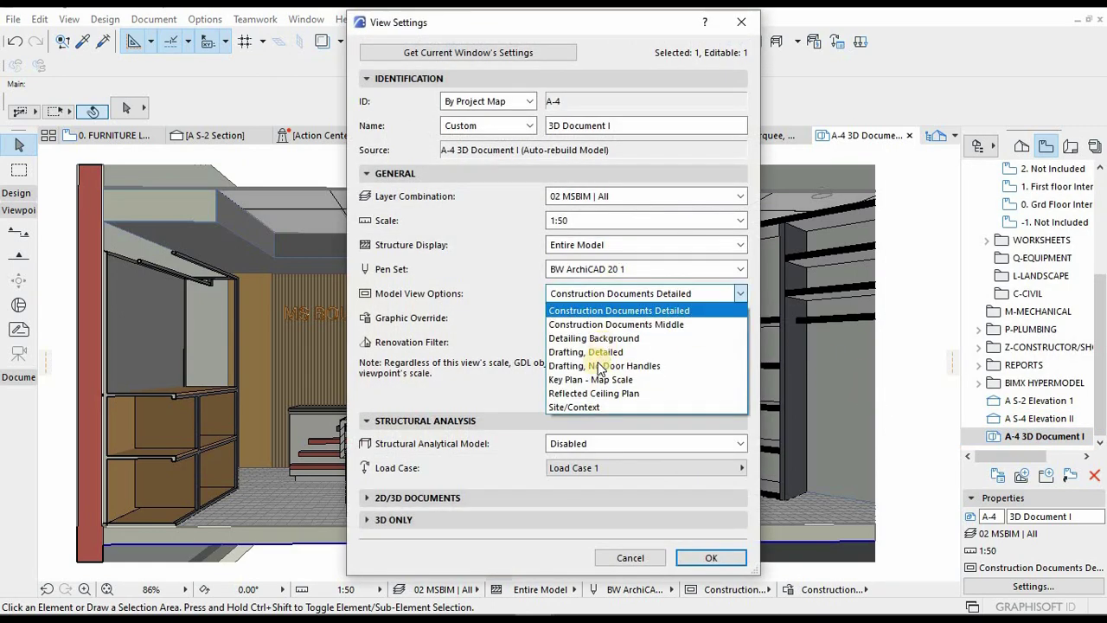
click(579, 311)
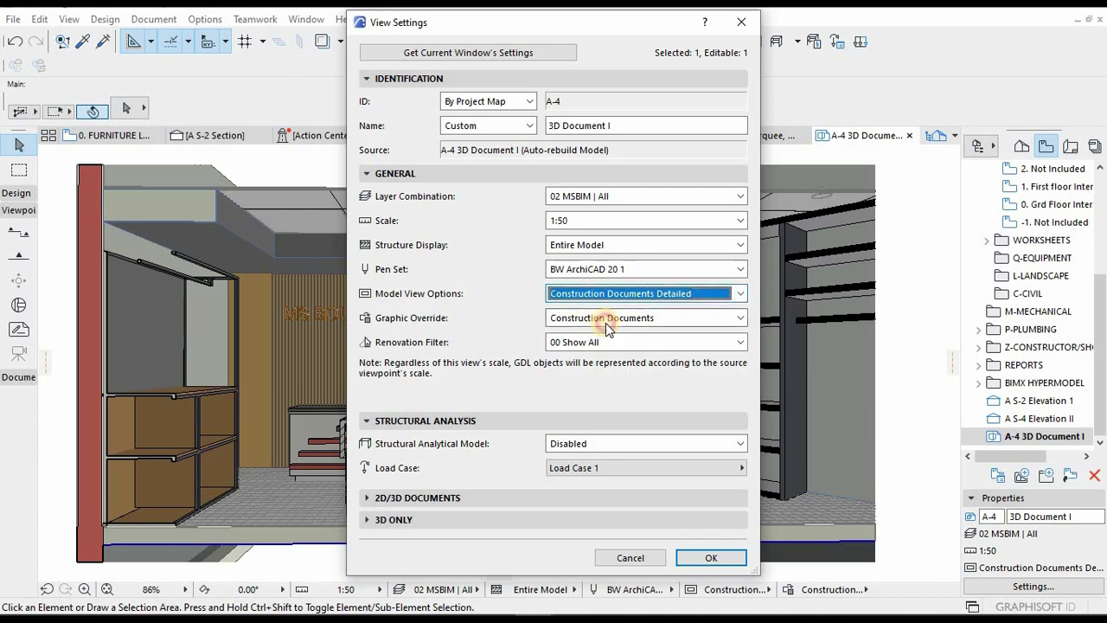
click(580, 318)
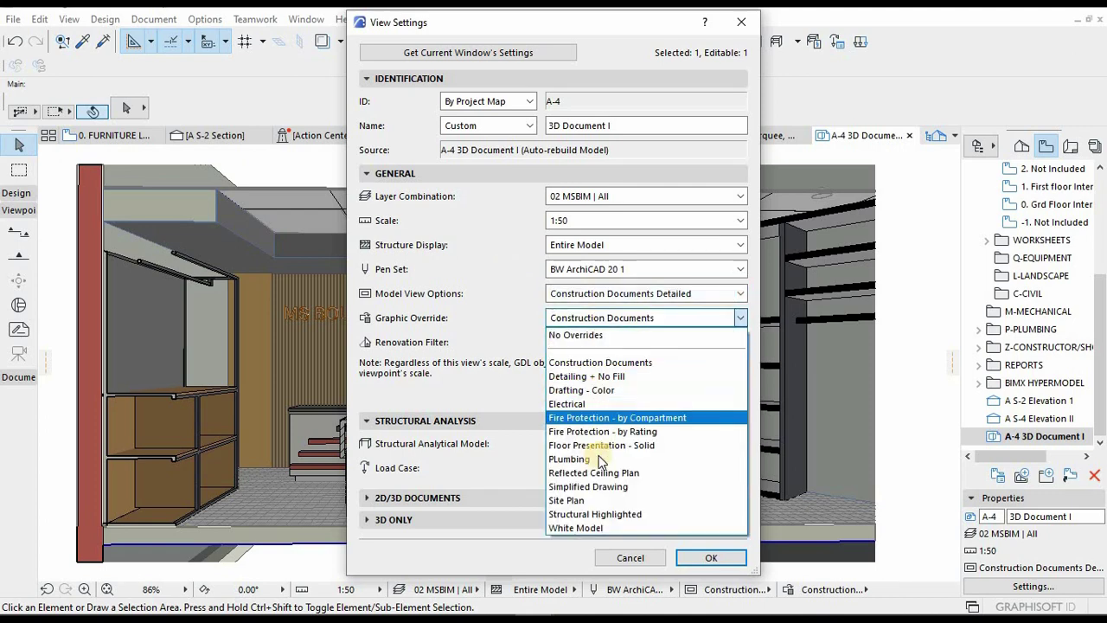
click(578, 486)
click(712, 558)
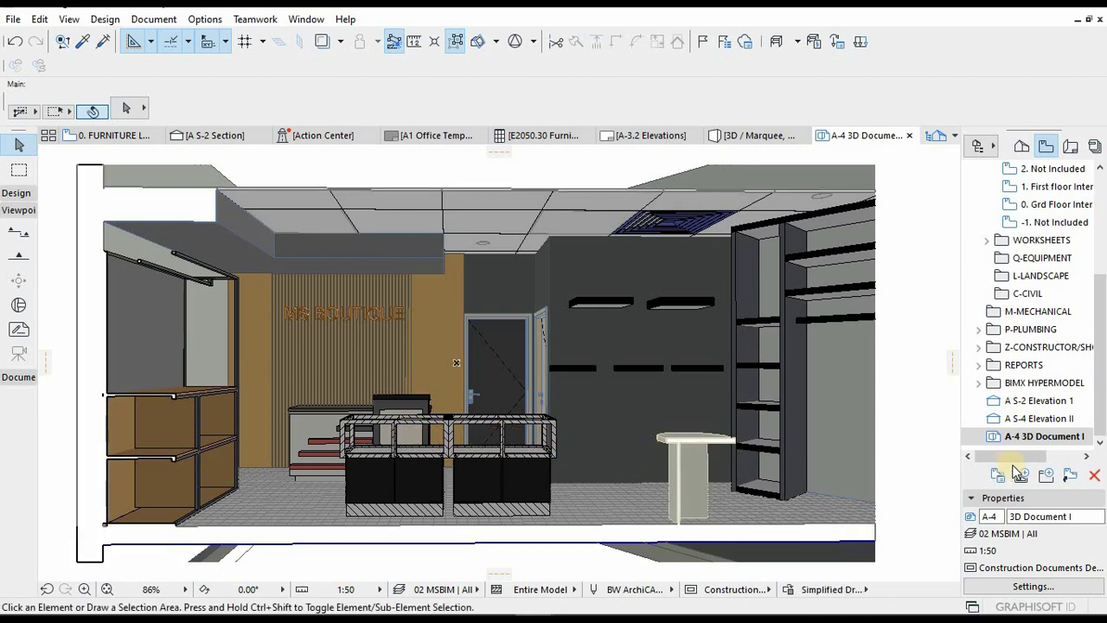
- Set the graphic override of the saved A-4 3D Document I view back to Construction Documents
right_click(1041, 438)
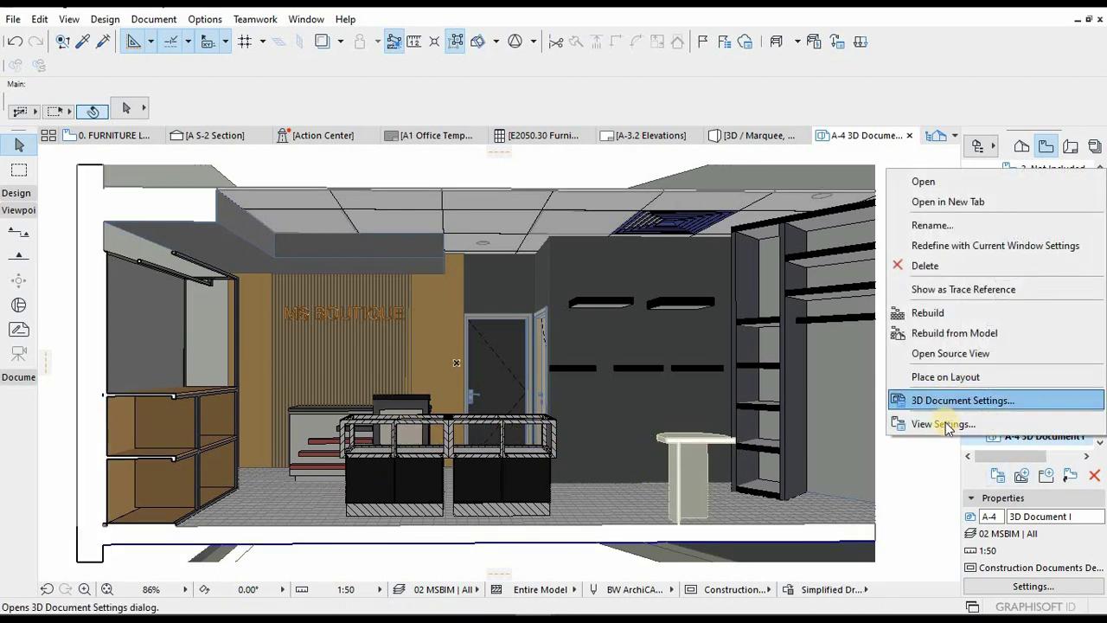
click(819, 416)
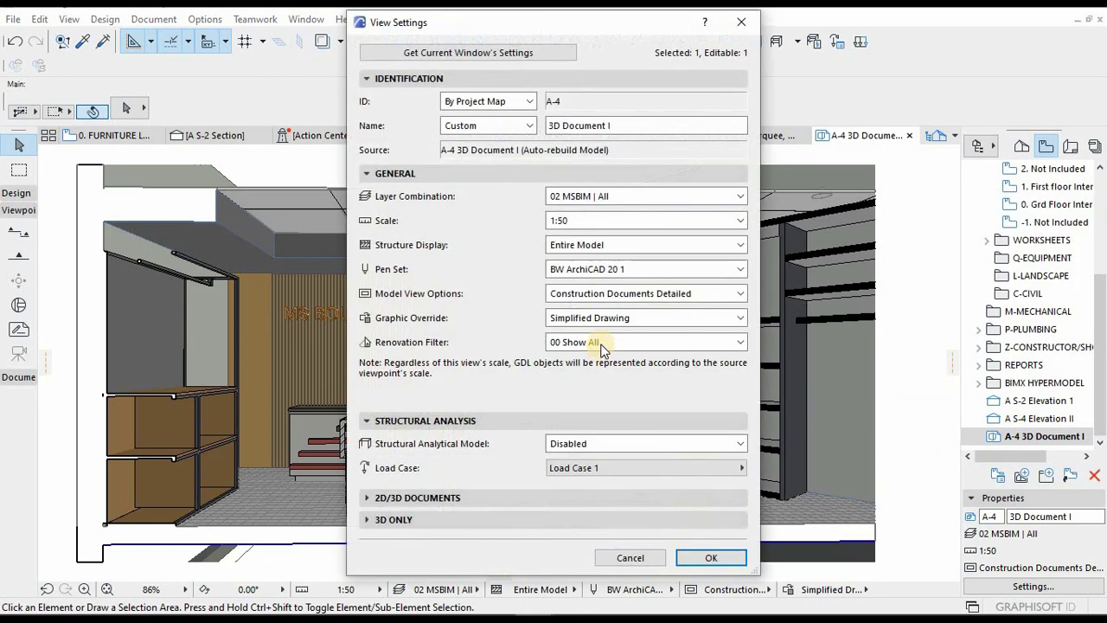
click(609, 318)
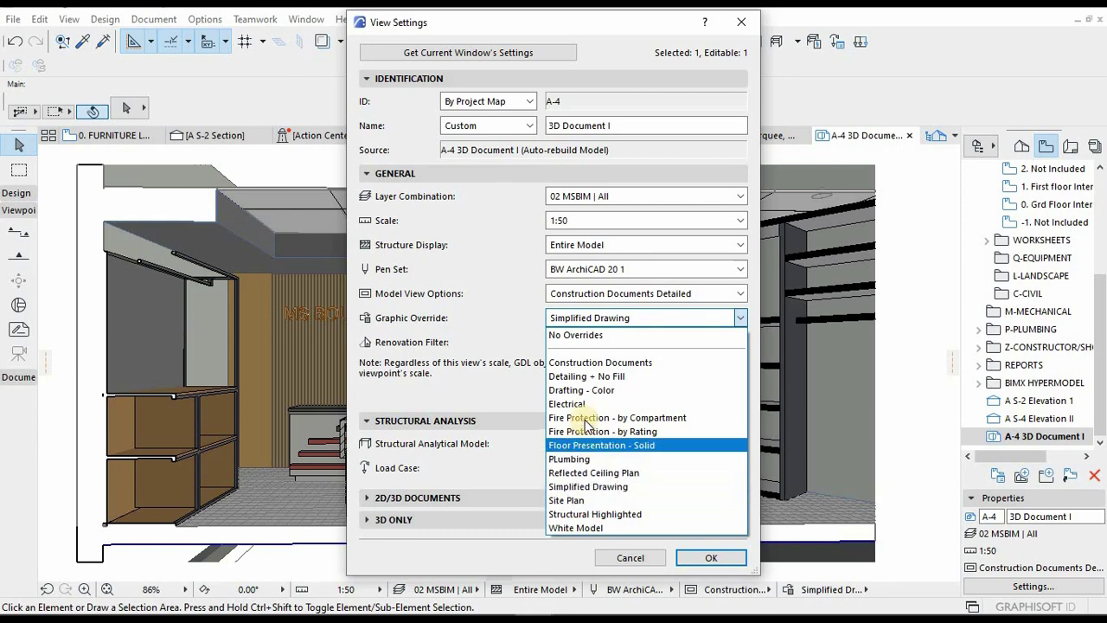
click(596, 363)
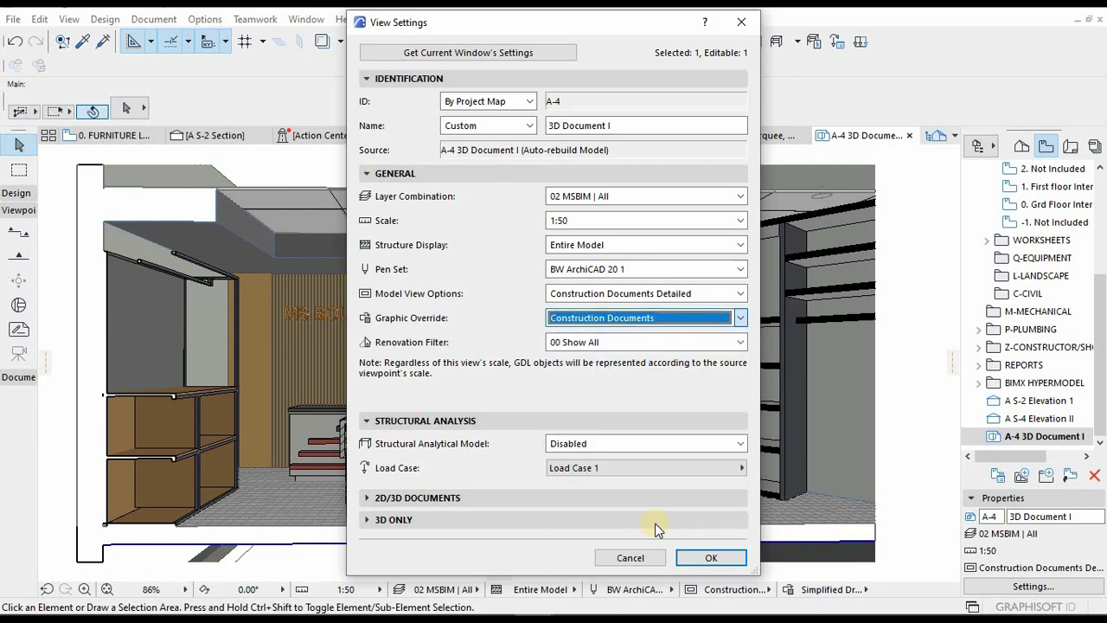
click(696, 559)
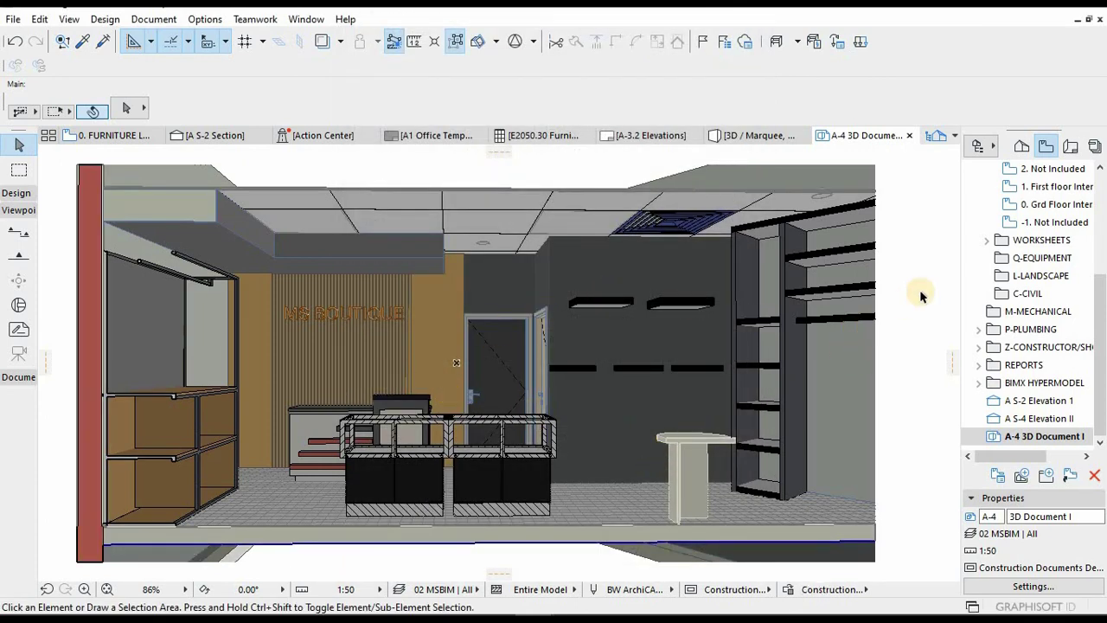
- Set the cut fill of 3D document A-4 to Surface - Color Fill, Shaded, and apply it
right_click(1038, 437)
click(936, 406)
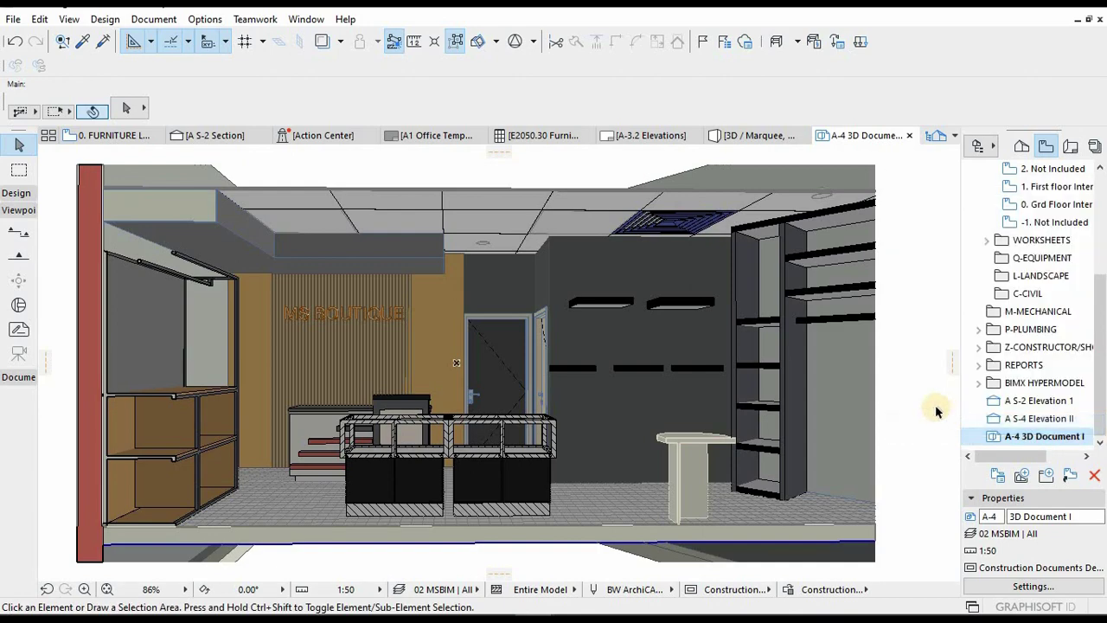
key(Escape)
right_click(1040, 439)
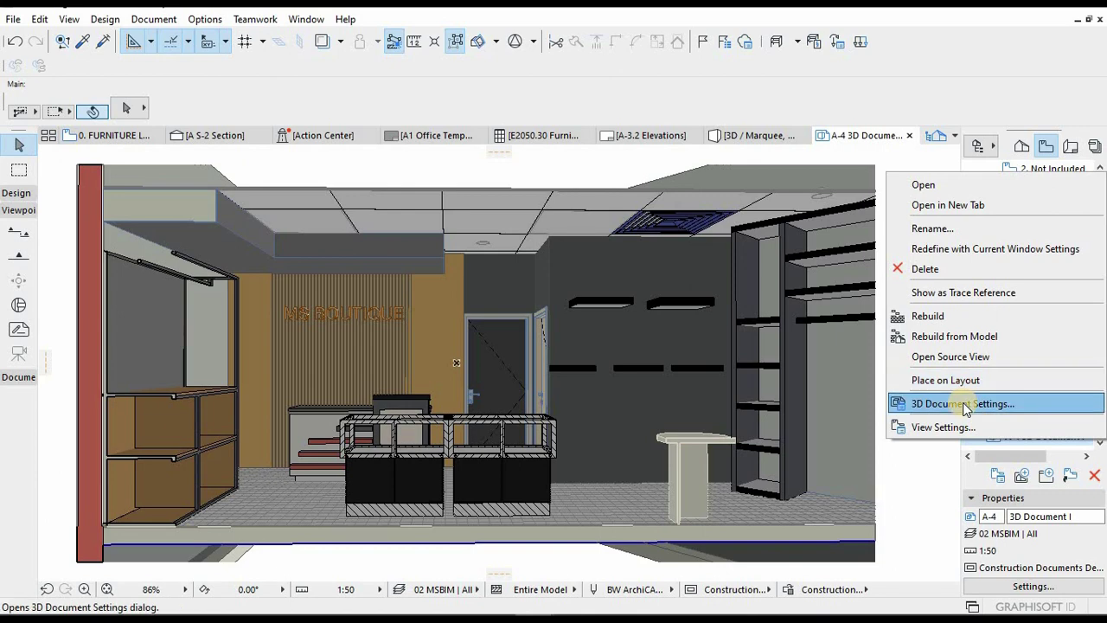
click(963, 404)
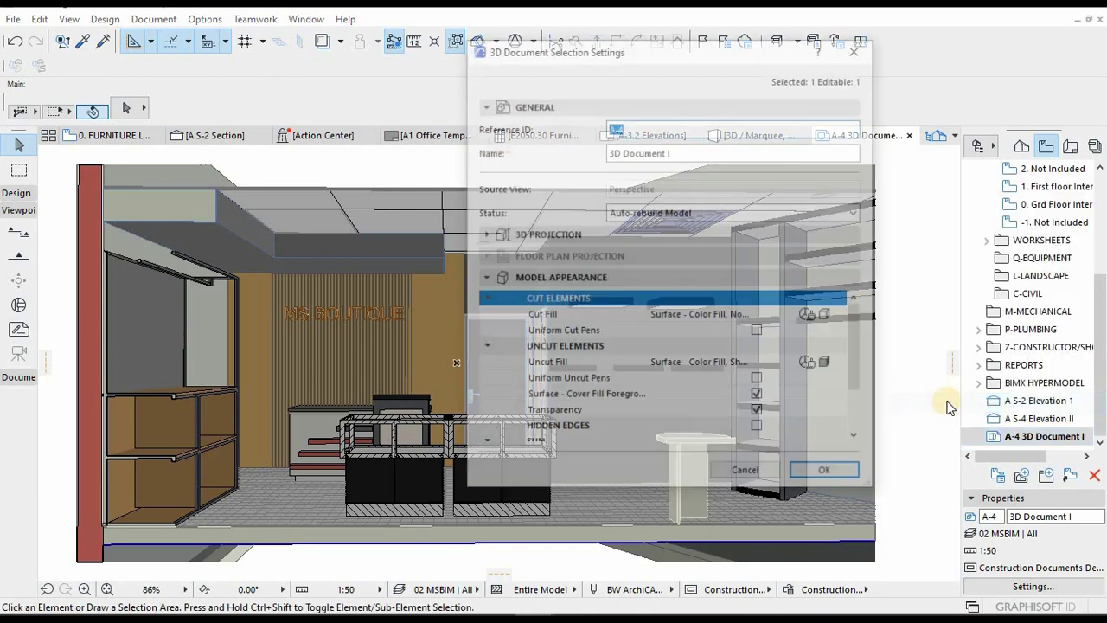
click(828, 317)
click(930, 348)
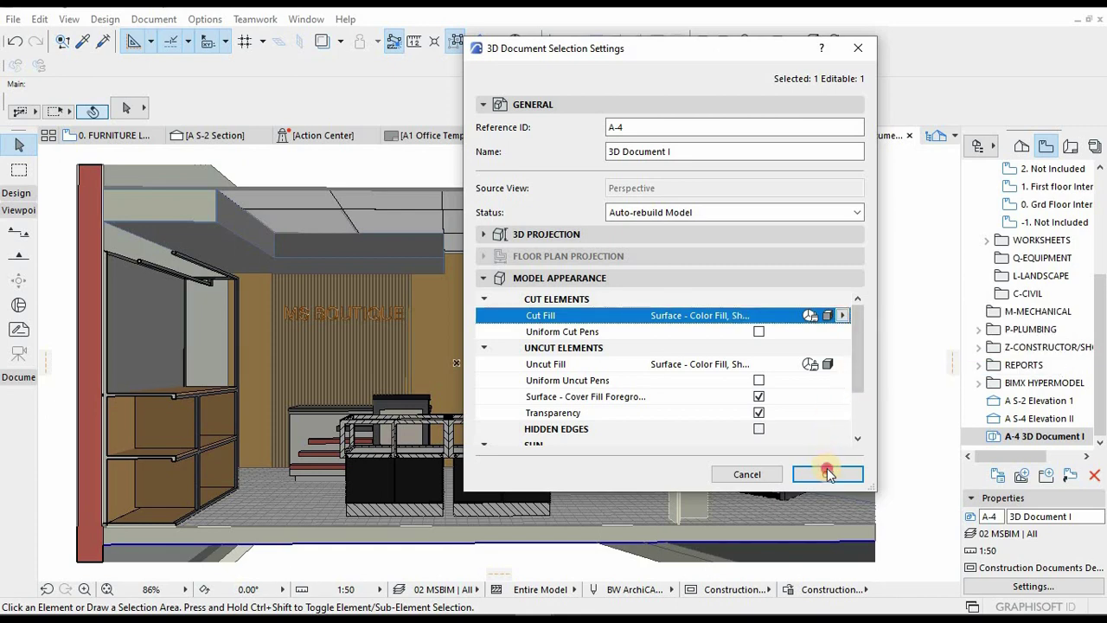
click(828, 473)
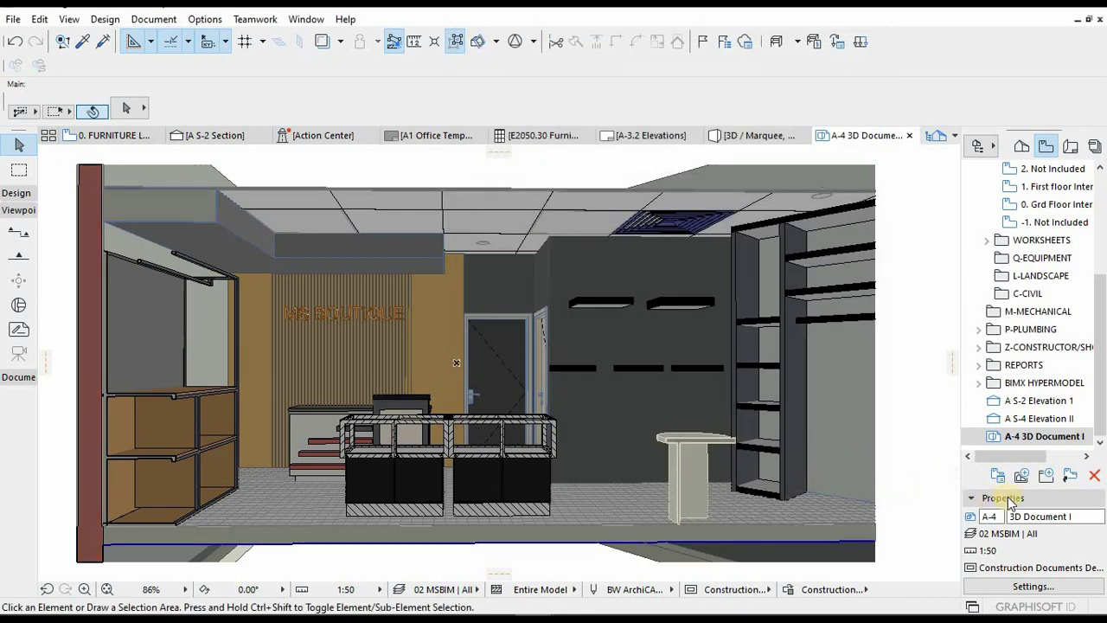
right_click(1023, 438)
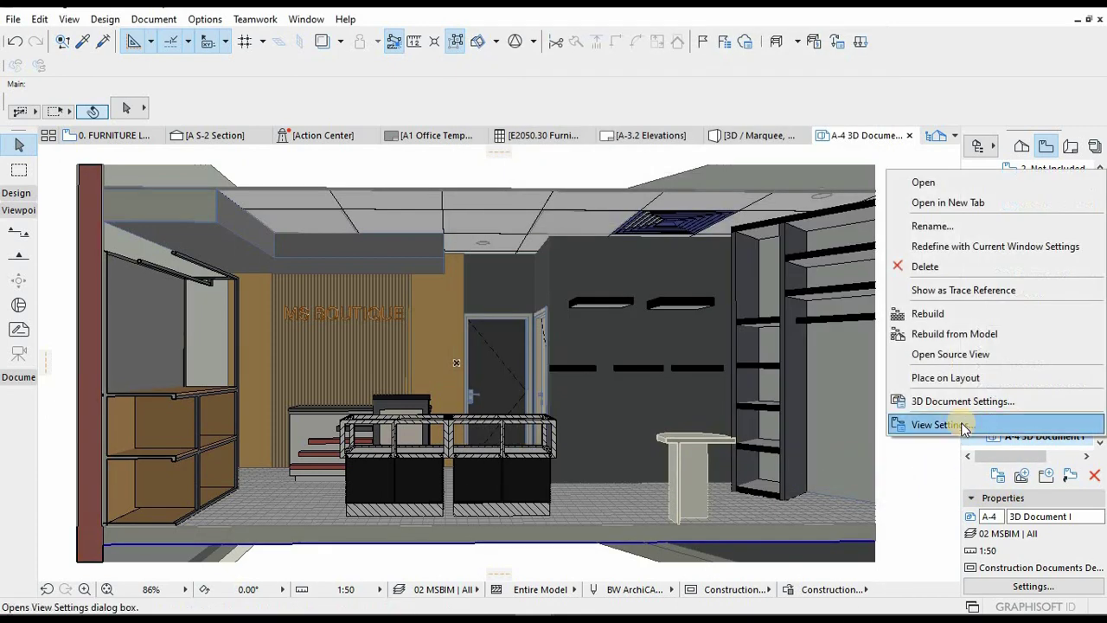
click(943, 423)
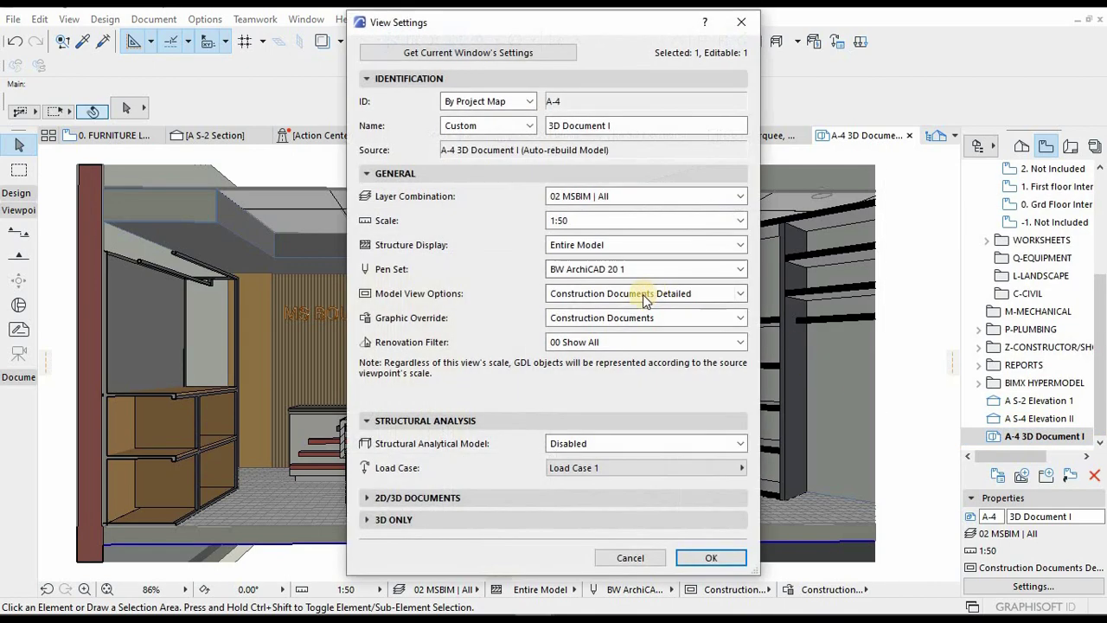
key(Escape)
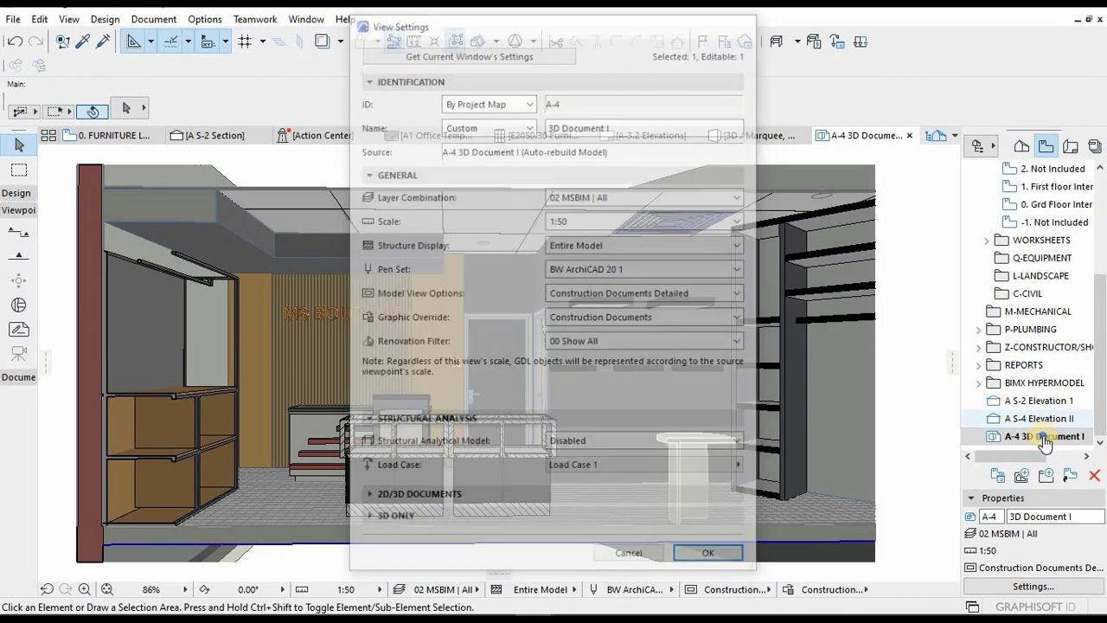
right_click(1034, 436)
click(952, 424)
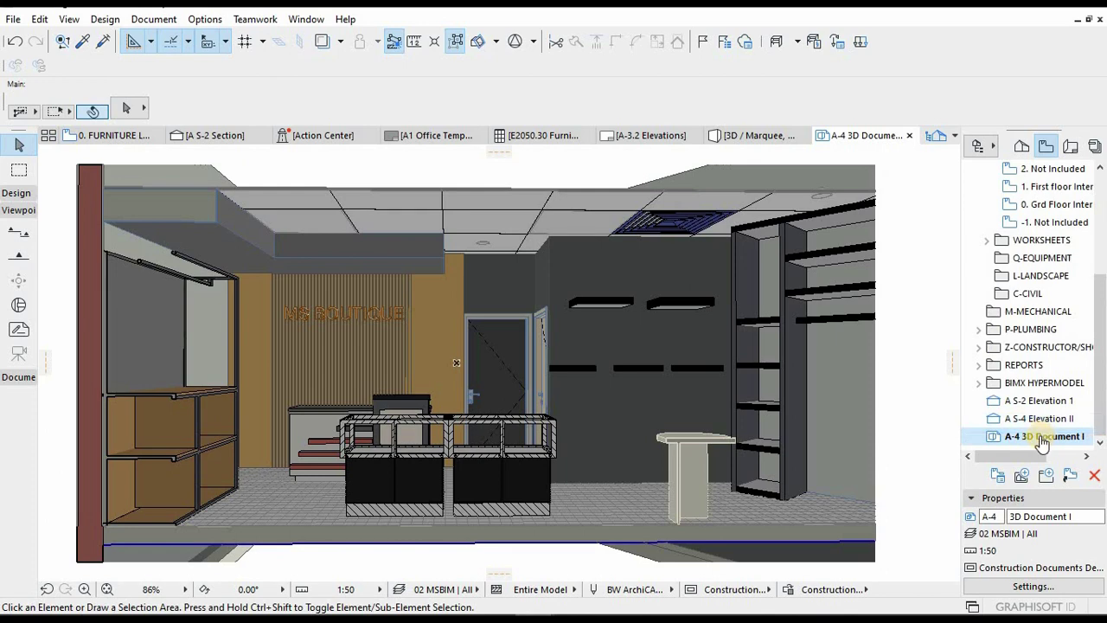
- Set the cut fill of 3D document A-4 to Uniform Surface - Color Fill, Non-Shaded, and apply it
right_click(1021, 435)
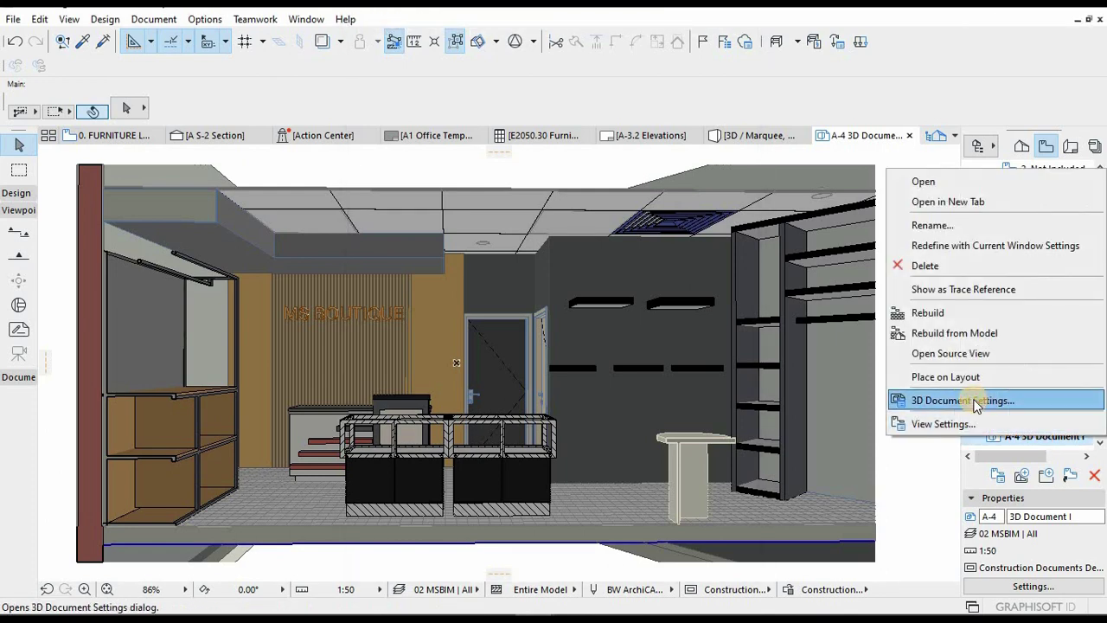
click(962, 401)
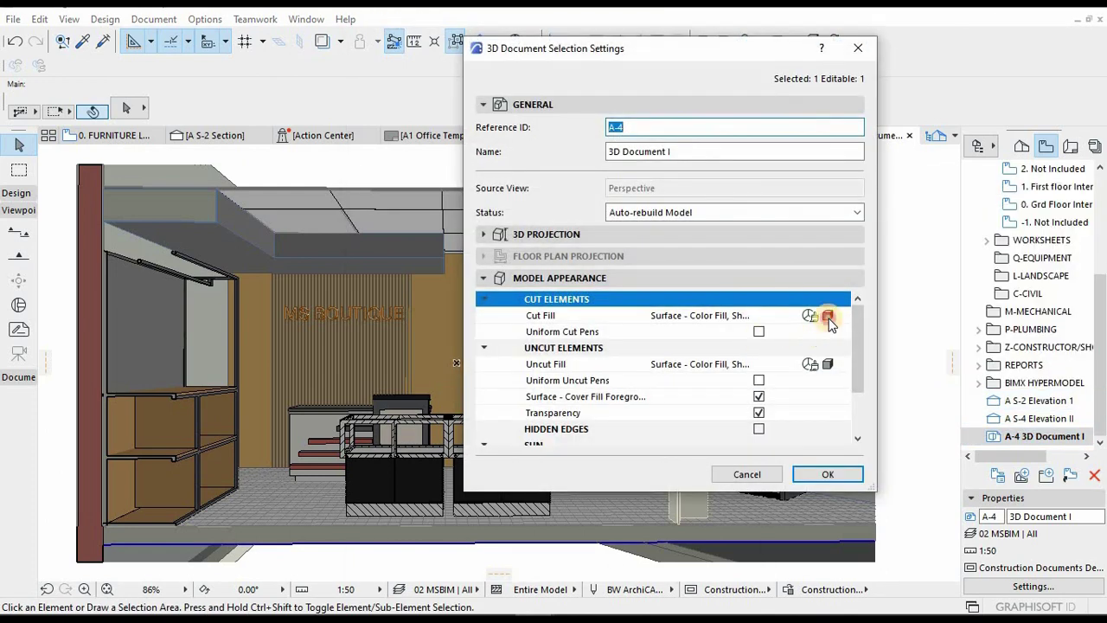
click(828, 318)
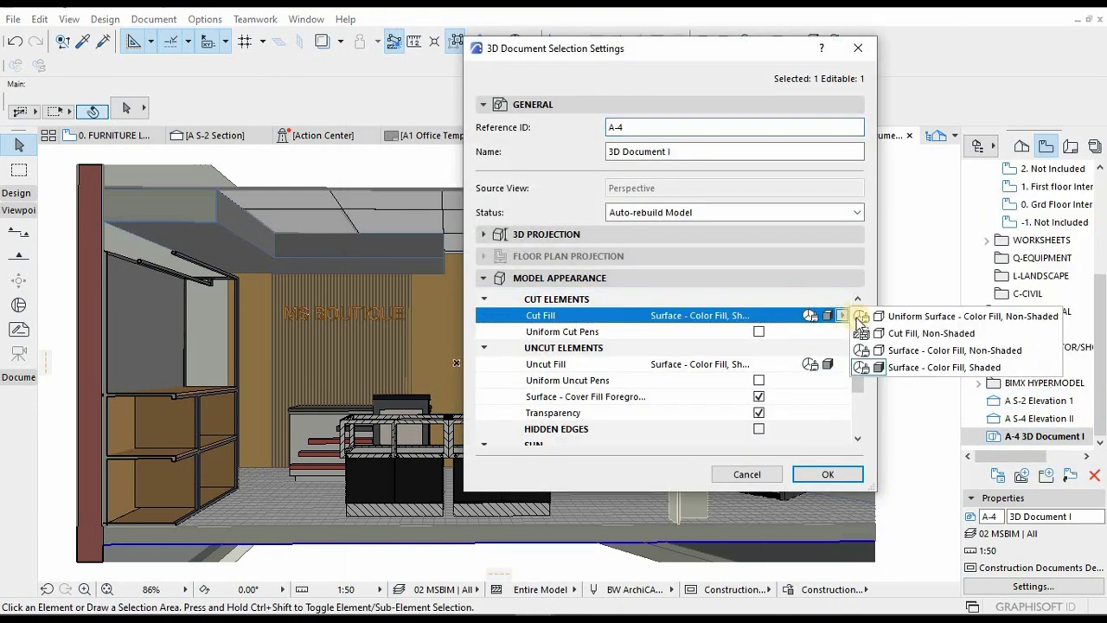
click(908, 317)
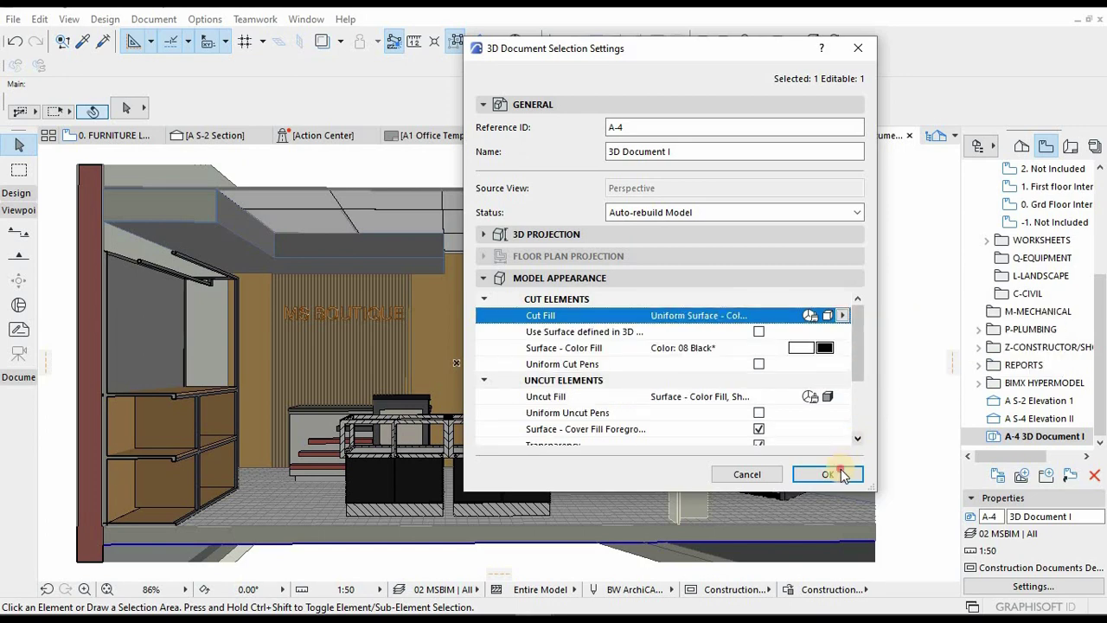
click(828, 474)
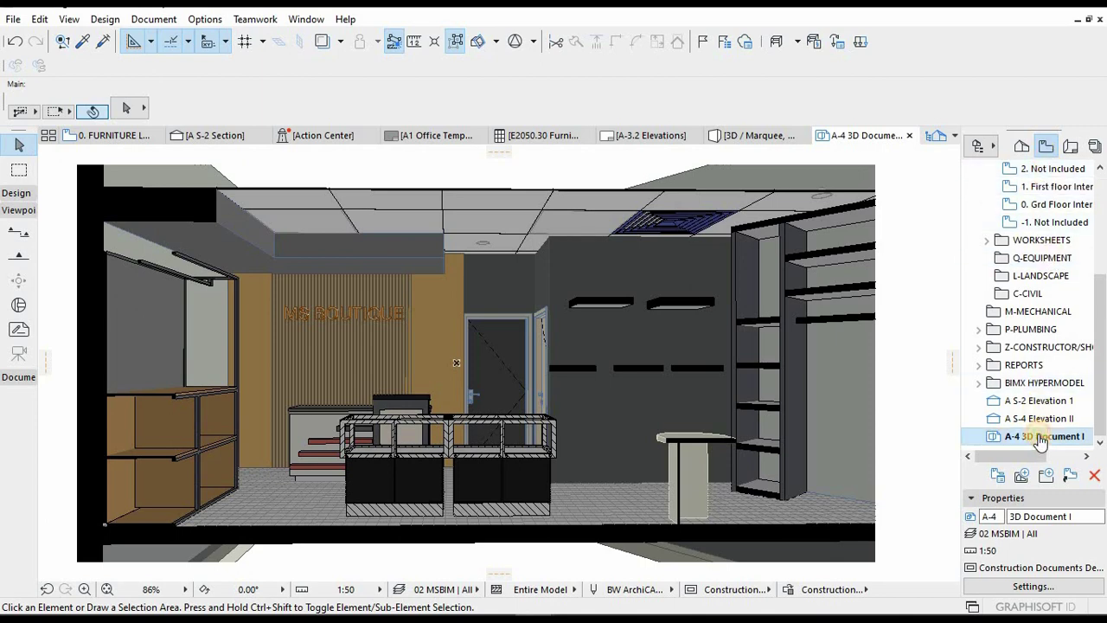
scroll(502, 396, up, 3)
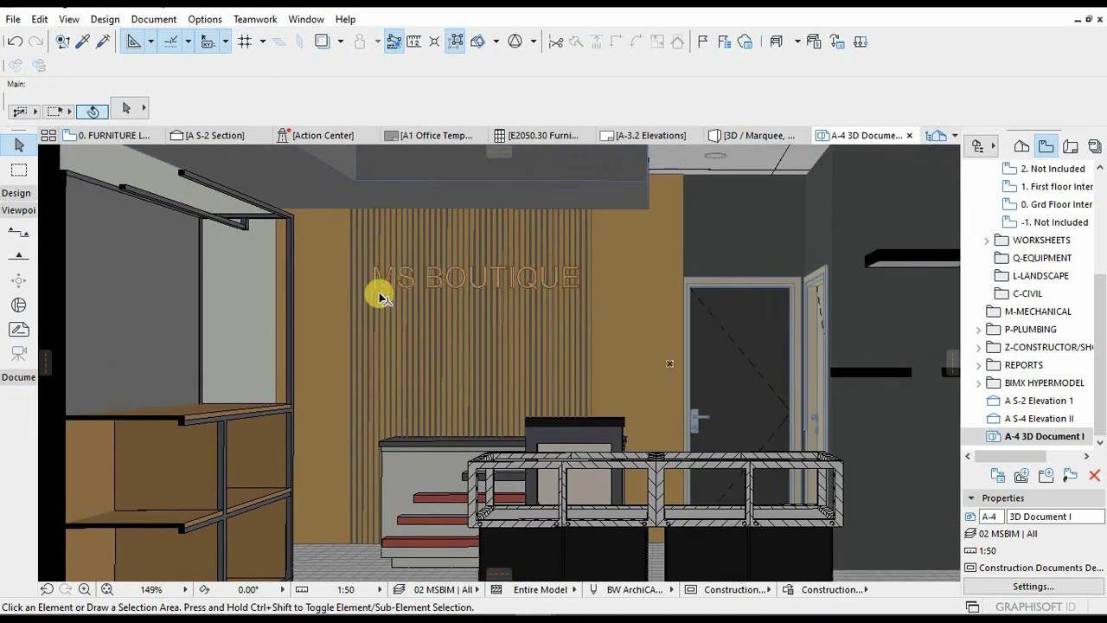
scroll(652, 341, down, 3)
scroll(721, 268, down, 2)
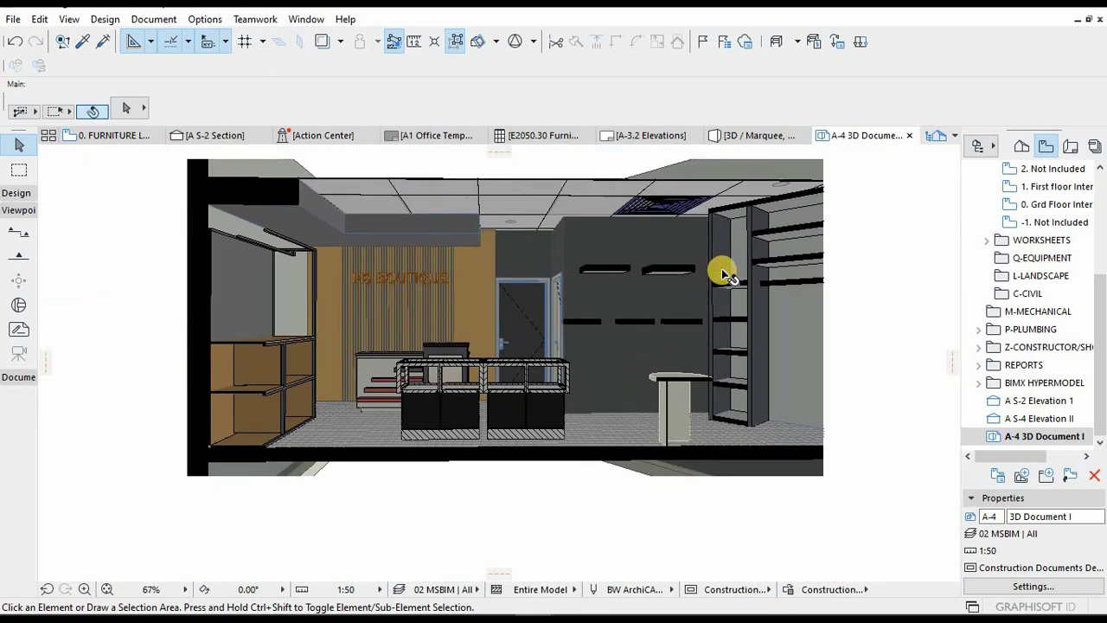
scroll(480, 321, up, 2)
scroll(181, 270, down, 1)
scroll(180, 268, up, 2)
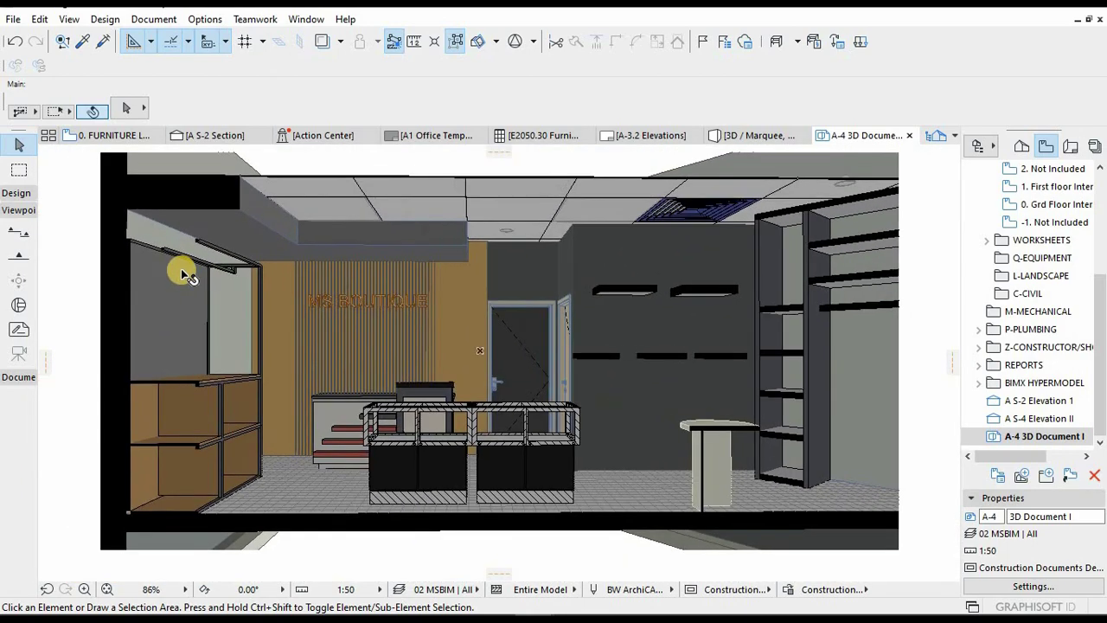
- Return to the furniture layout floor plan and clear the existing marquee around Shop 10
scroll(198, 282, down, 1)
scroll(198, 282, up, 2)
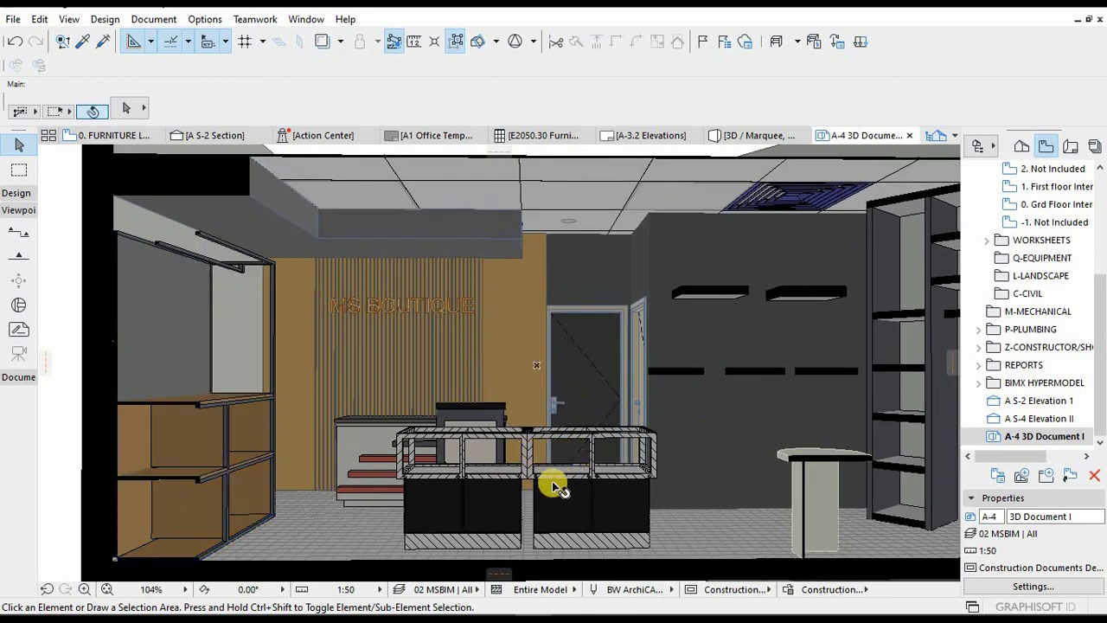
key(ctrl+Tab)
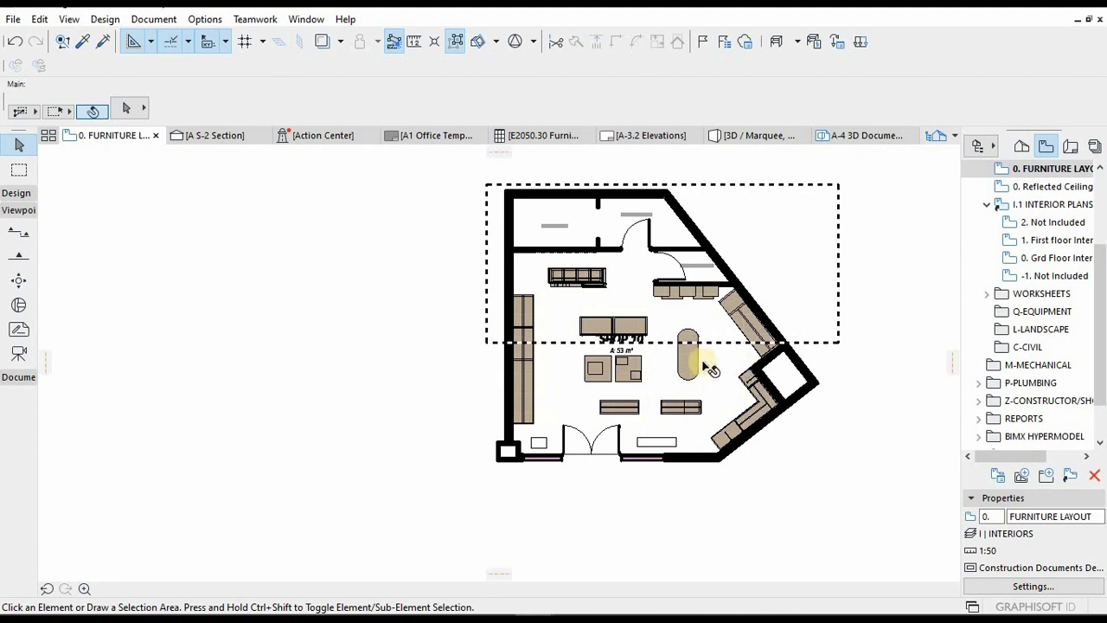
click(19, 171)
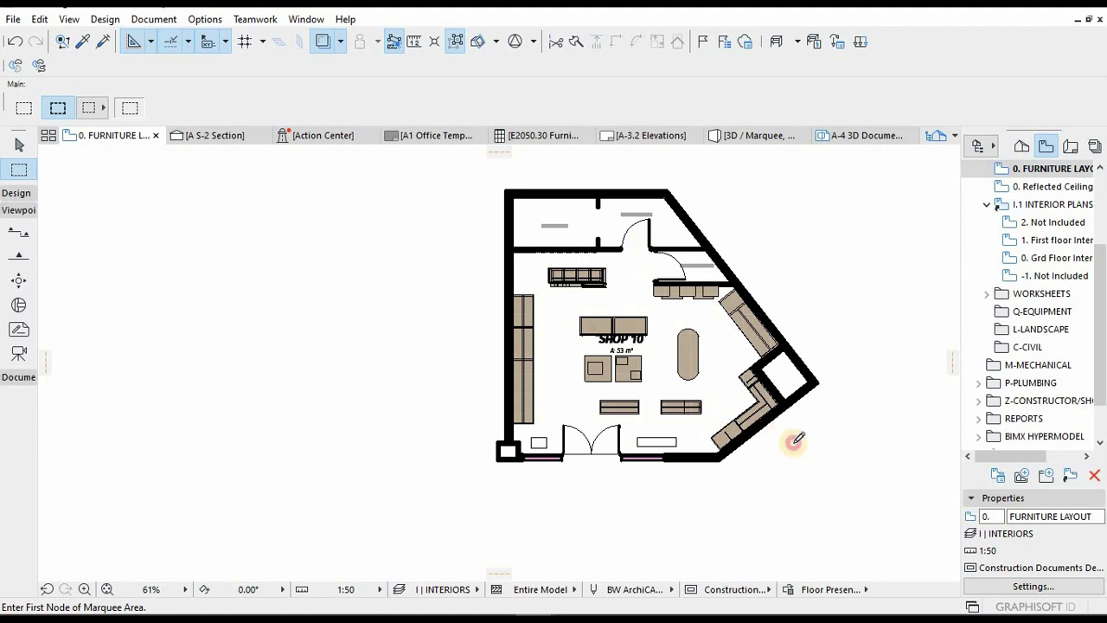
click(822, 462)
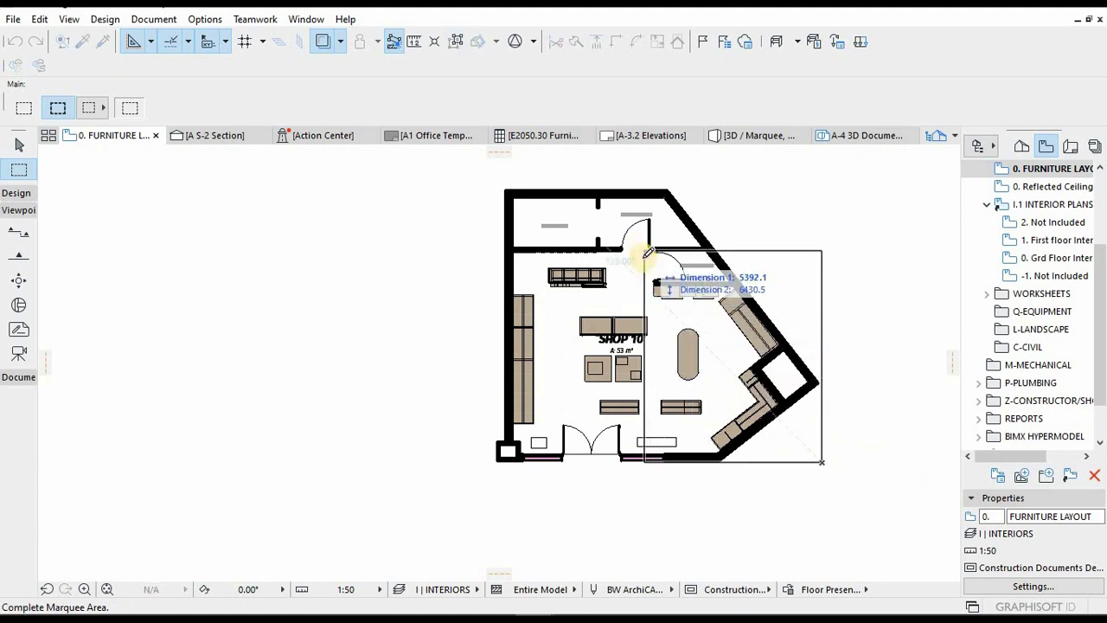
click(645, 261)
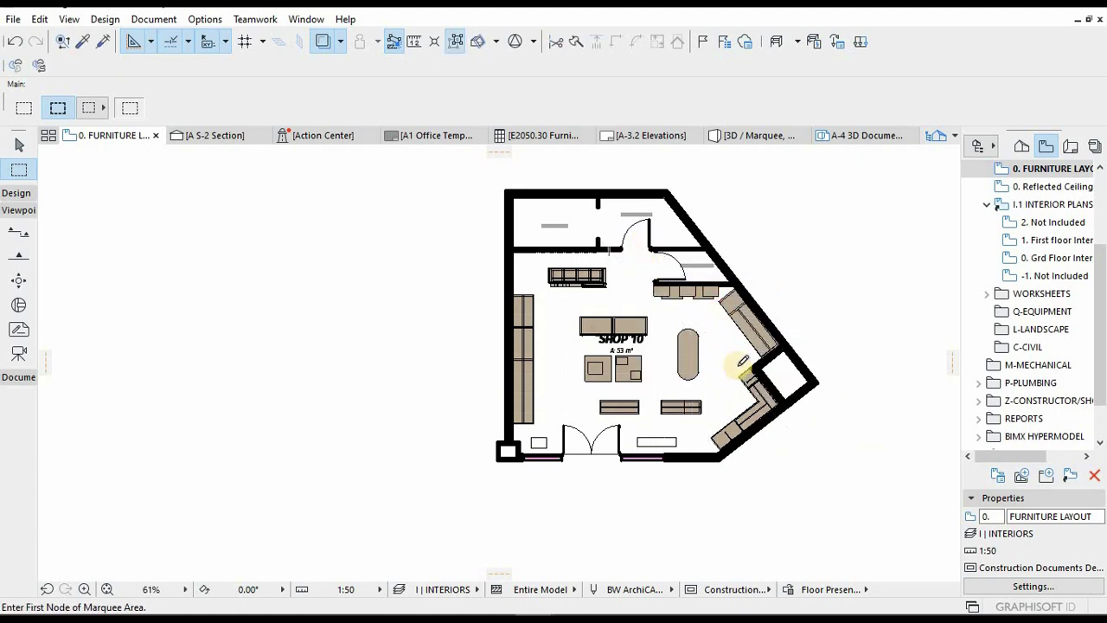
click(742, 361)
click(660, 307)
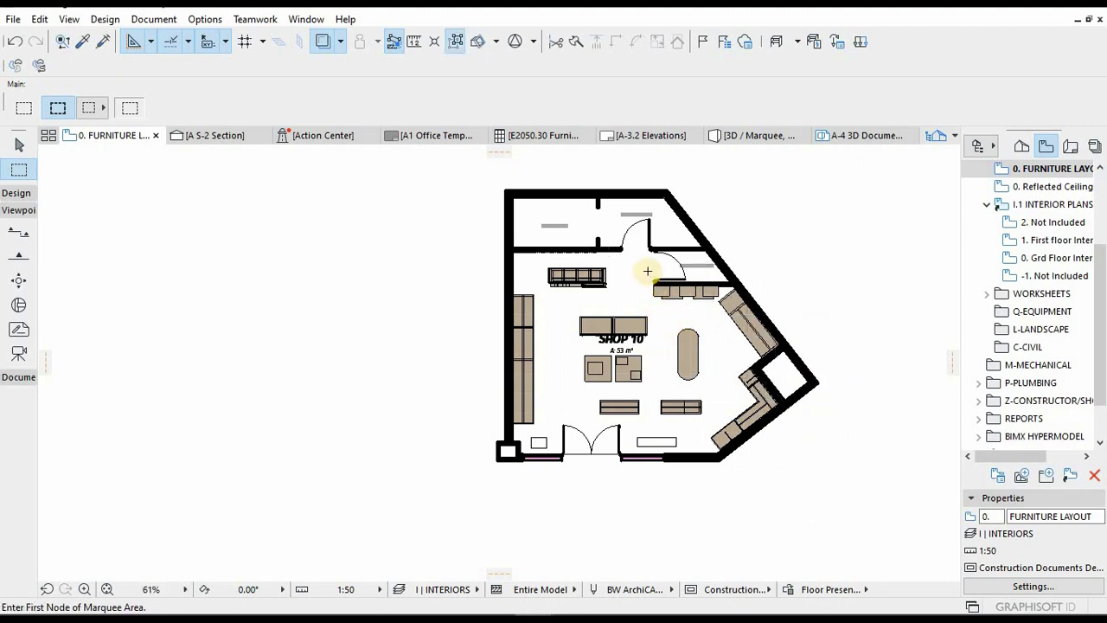
- Draw a marquee about 5500 by 5900 mm around the eastern half of Shop 10 and show it in 3D
click(648, 272)
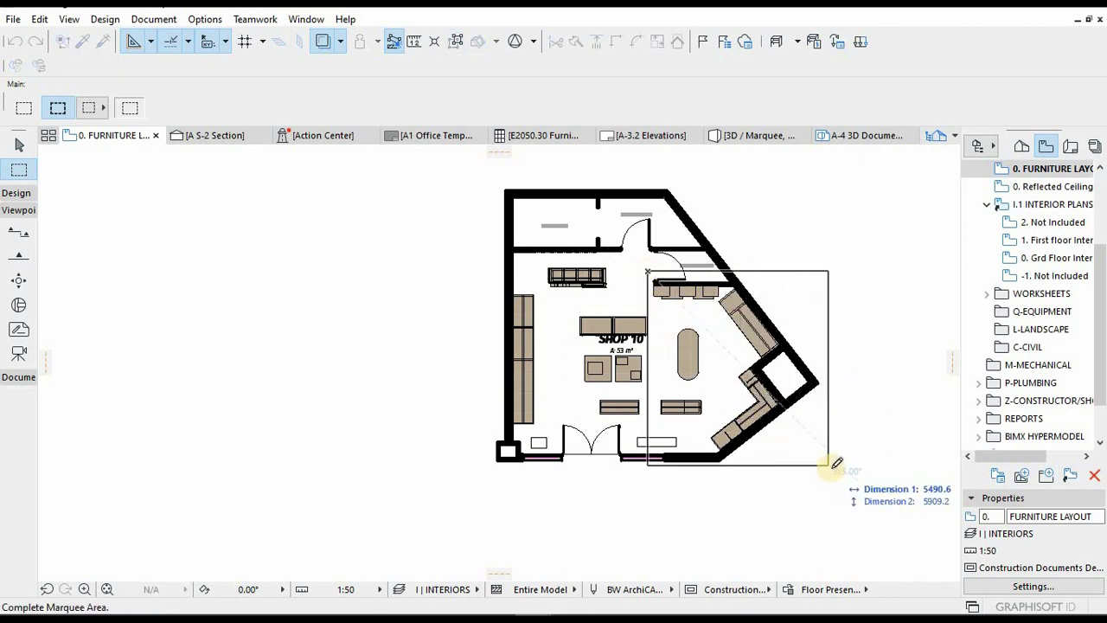
click(832, 472)
key(F5)
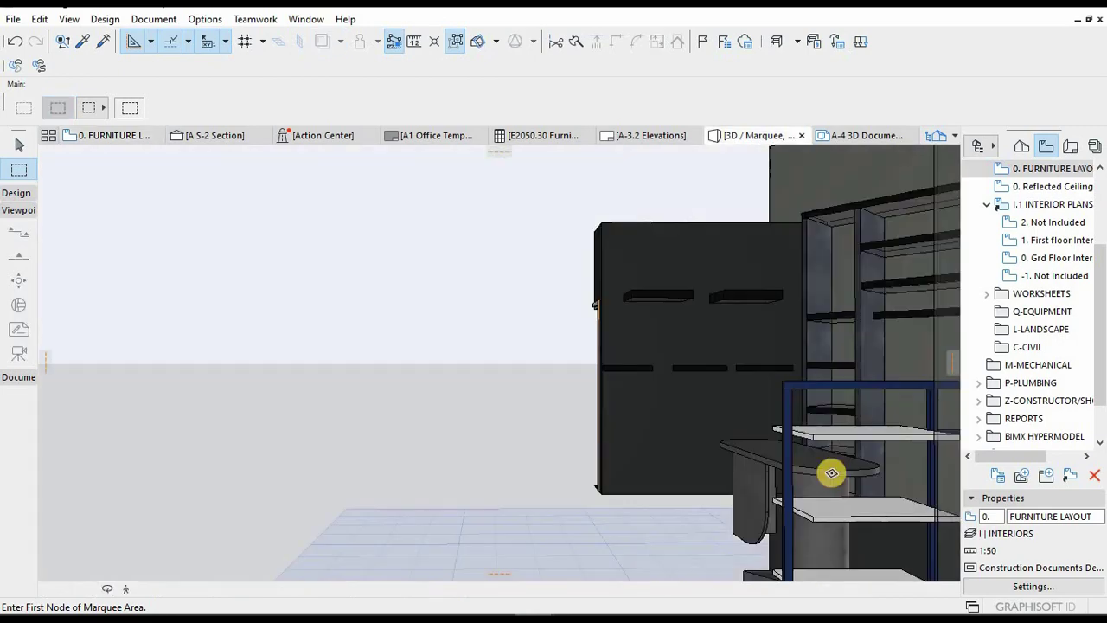
- Apply the 02 MSBIM | All layer combination to the 3D view of the cut shop interior
scroll(403, 399, down, 4)
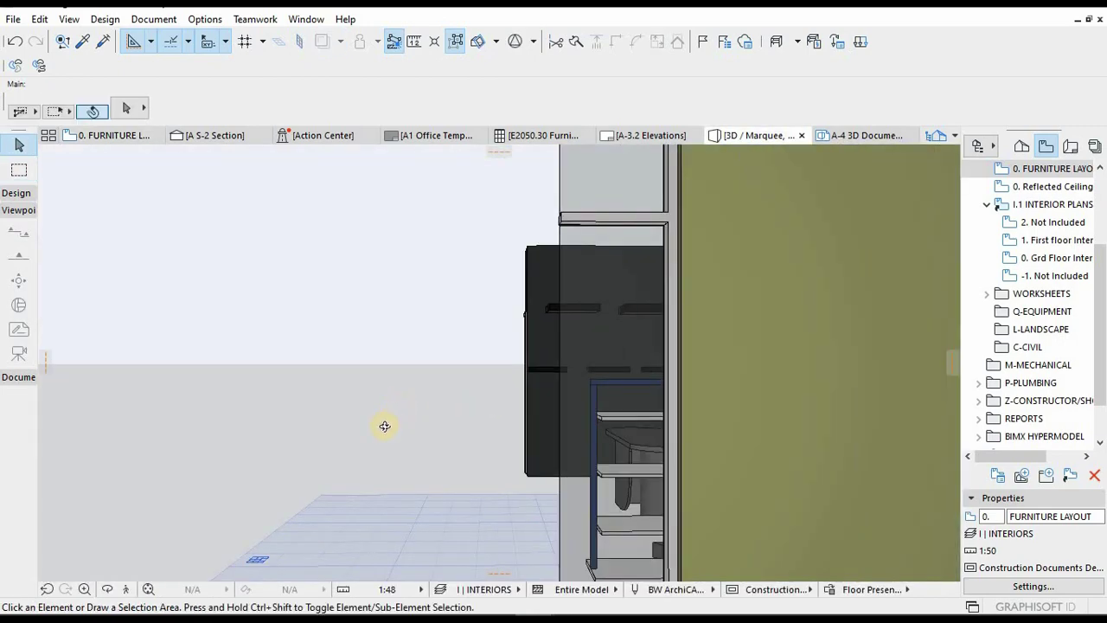
shift+middle_drag(411, 423, 524, 379)
scroll(524, 379, down, 3)
shift+middle_drag(531, 450, 491, 420)
key(ctrl+l)
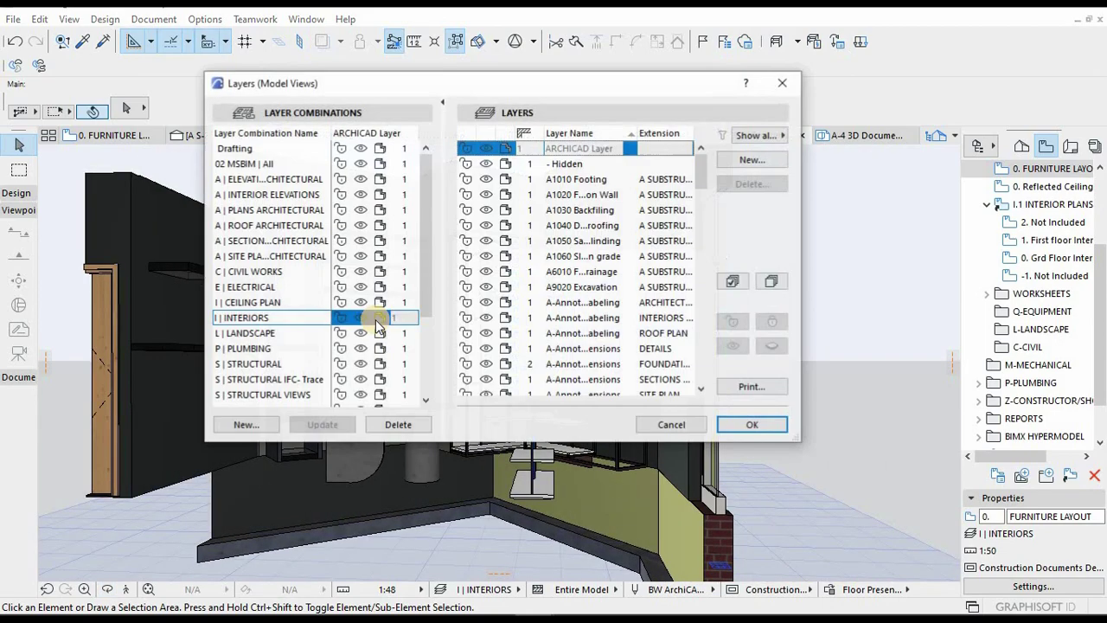
click(275, 166)
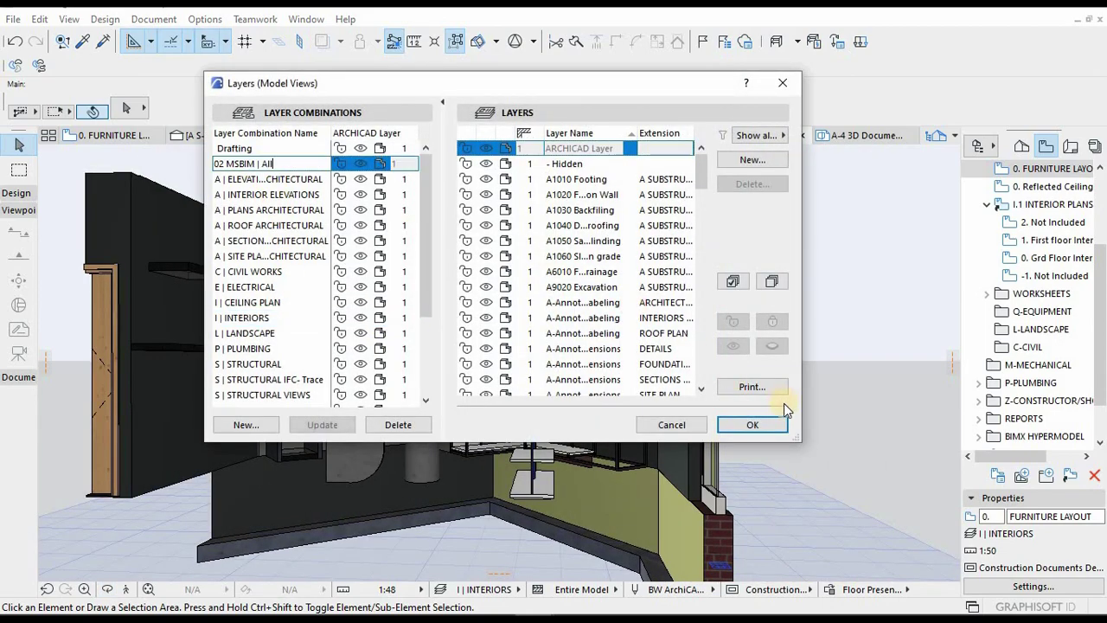
click(755, 425)
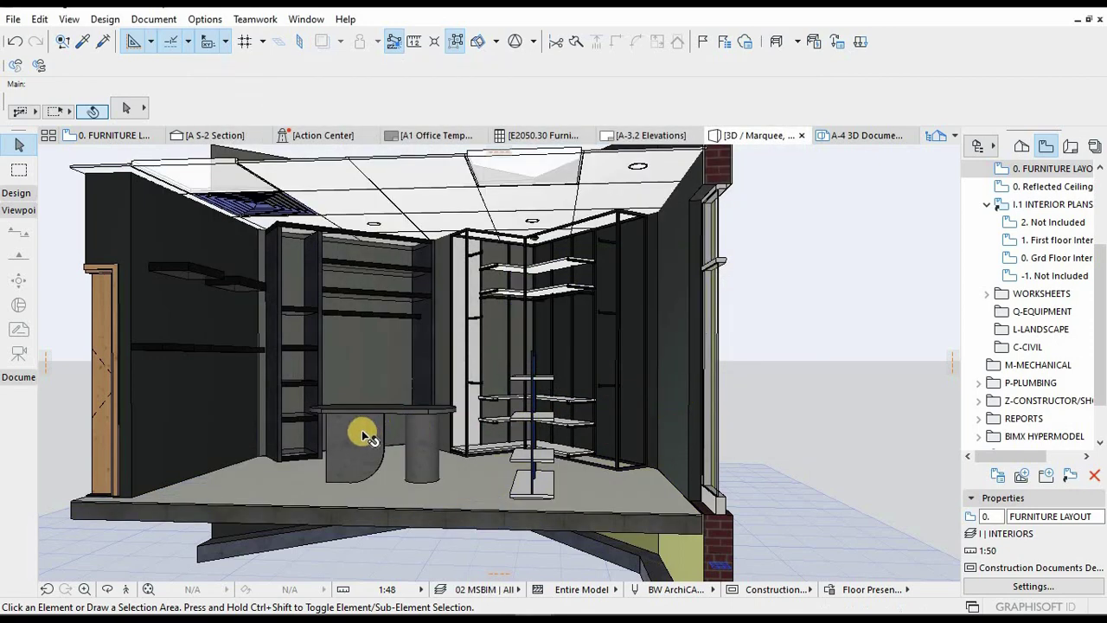
- Create a 3D document from the 2. Not Included floor plan view with reference ID A-5 and name 3D Document II
shift+middle_drag(375, 442, 459, 430)
scroll(444, 424, up, 4)
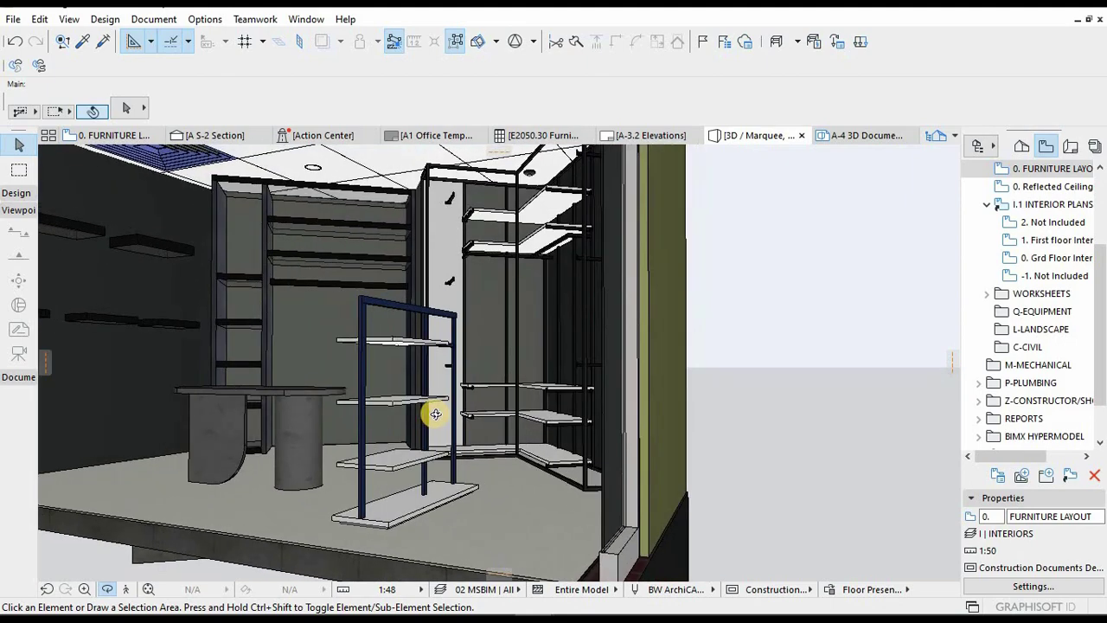
shift+middle_drag(439, 372, 587, 390)
shift+middle_drag(433, 411, 506, 373)
scroll(503, 373, up, 2)
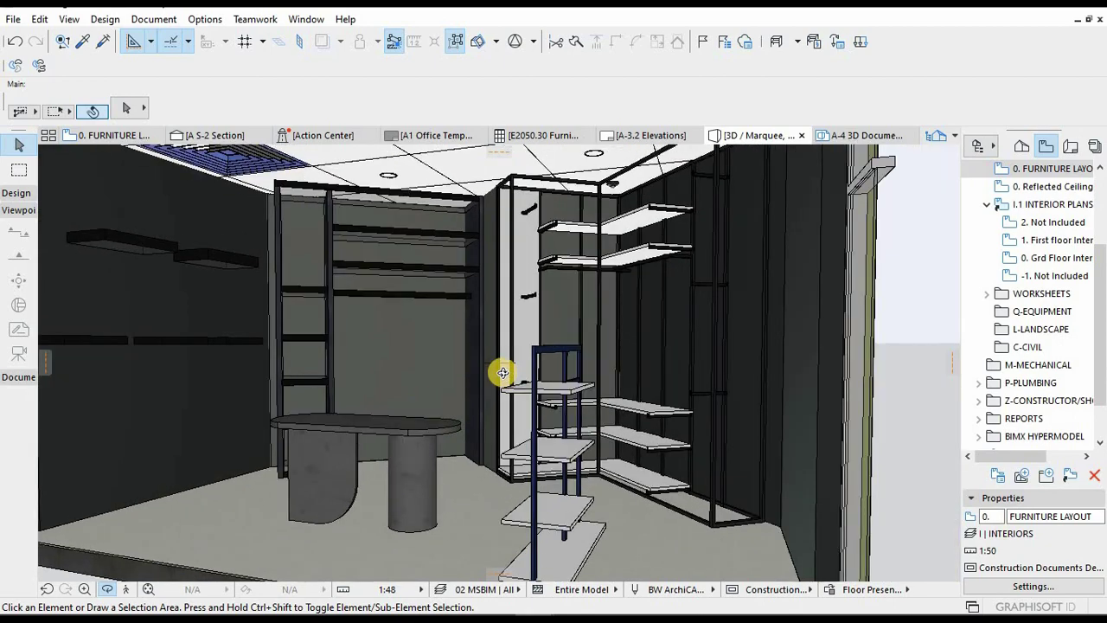
shift+middle_drag(666, 359, 961, 307)
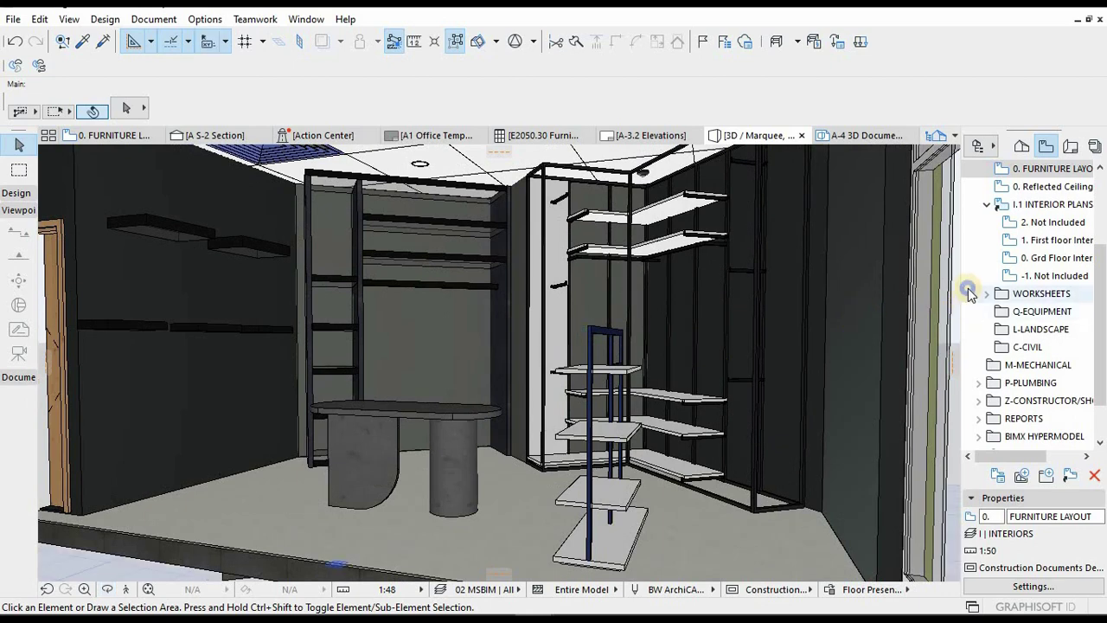
click(967, 293)
right_click(970, 293)
click(971, 253)
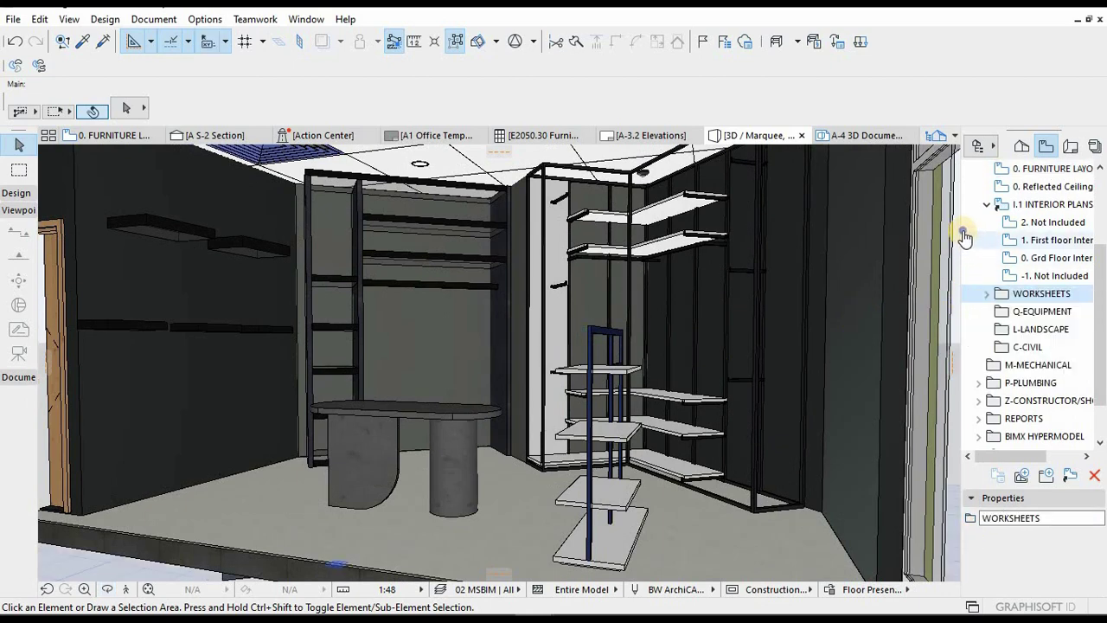
click(966, 224)
right_click(966, 225)
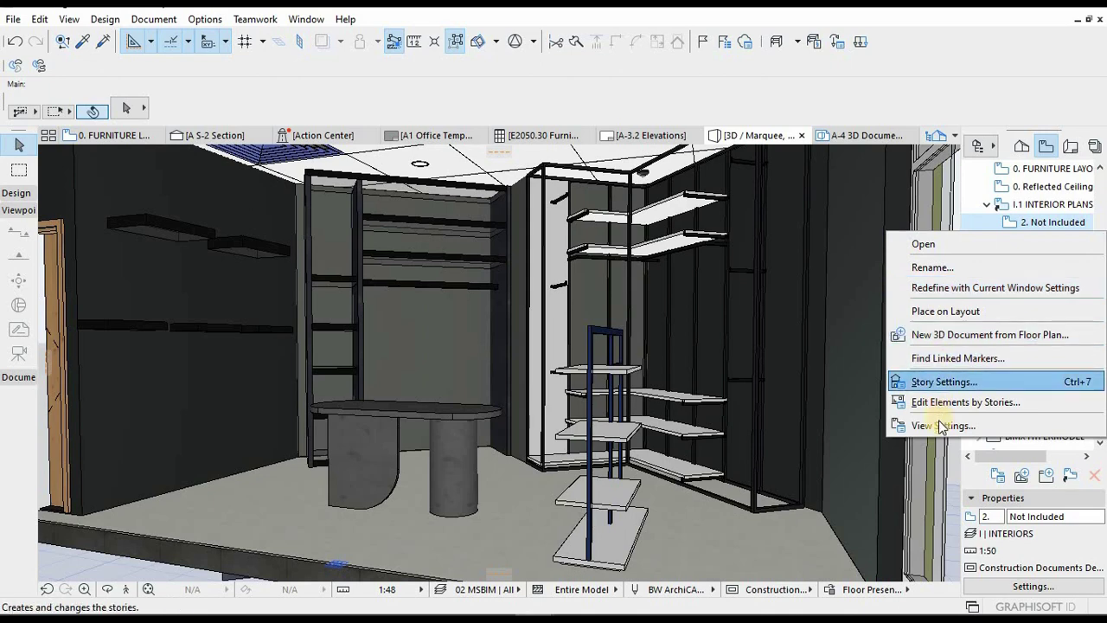
click(956, 336)
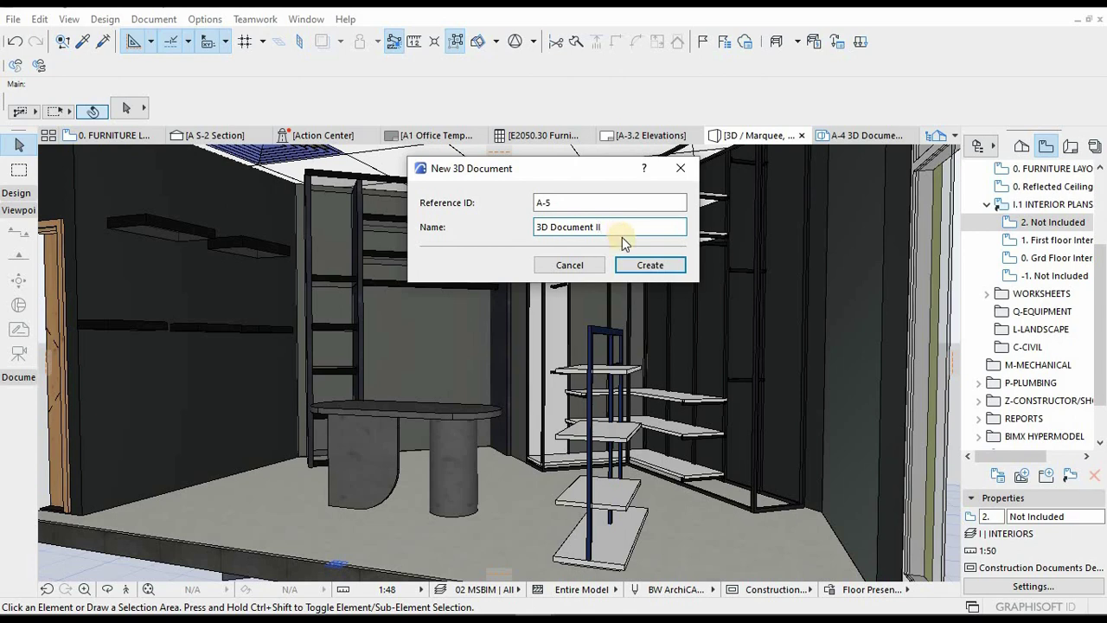
click(638, 267)
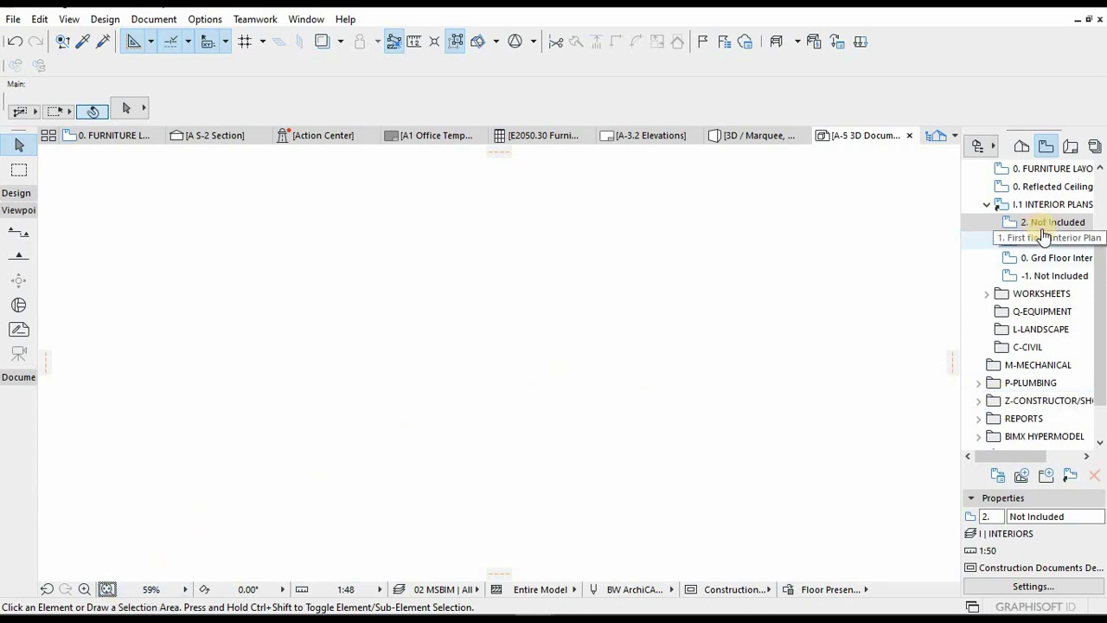
- Reopen the generic perspective and create a 3D document from the shelving corner view with reference ID A-6 and name 3D Document II
click(1022, 147)
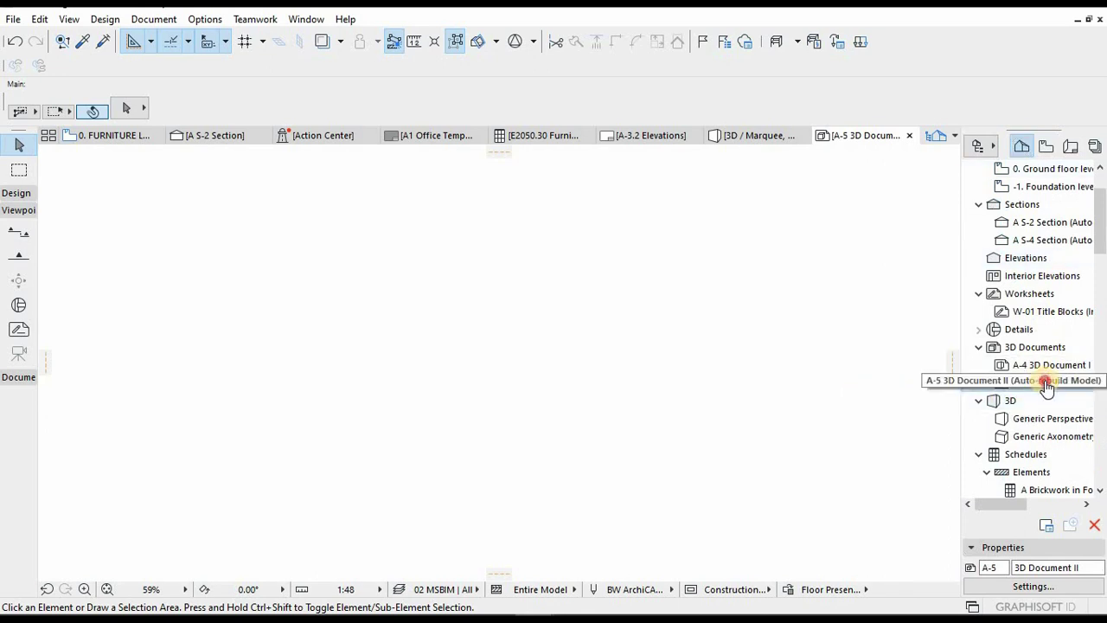
key(Down)
key(Down)
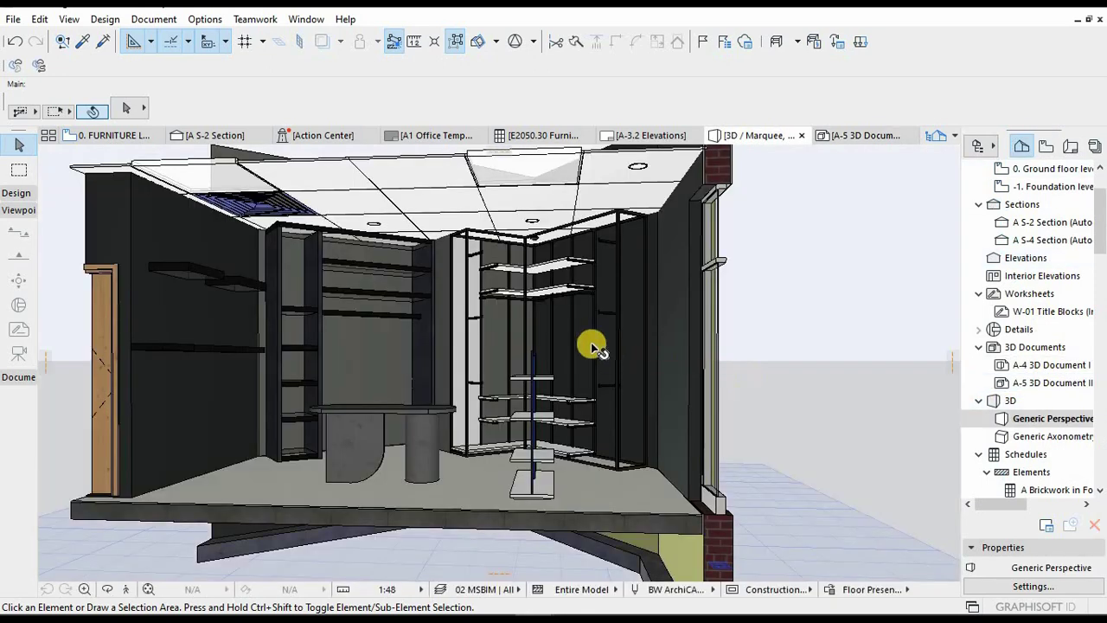
scroll(605, 346, up, 5)
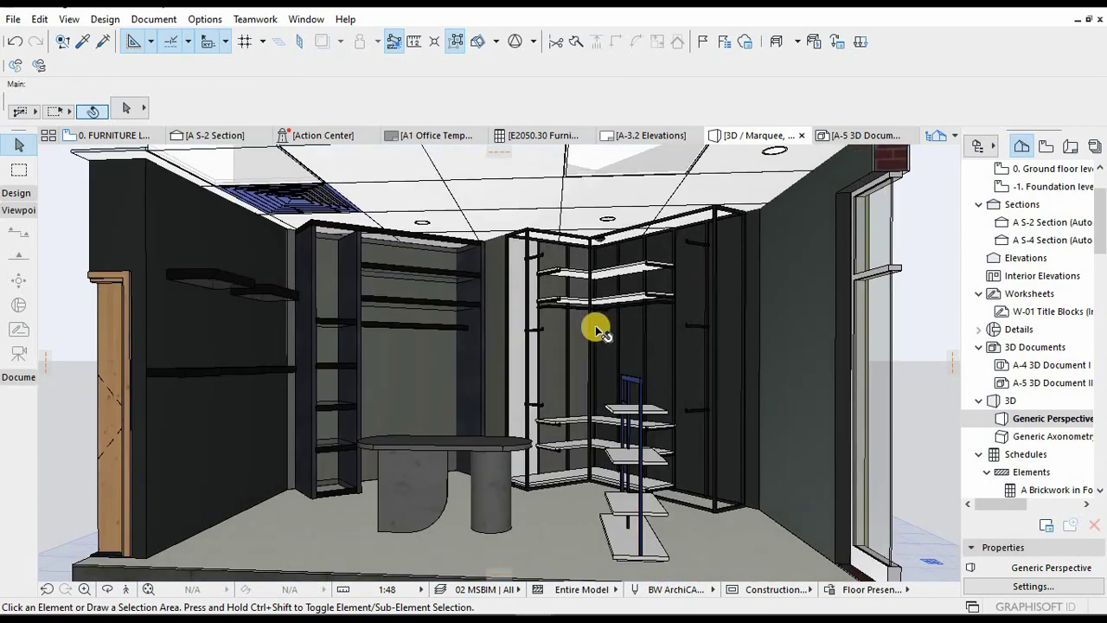
scroll(588, 321, up, 3)
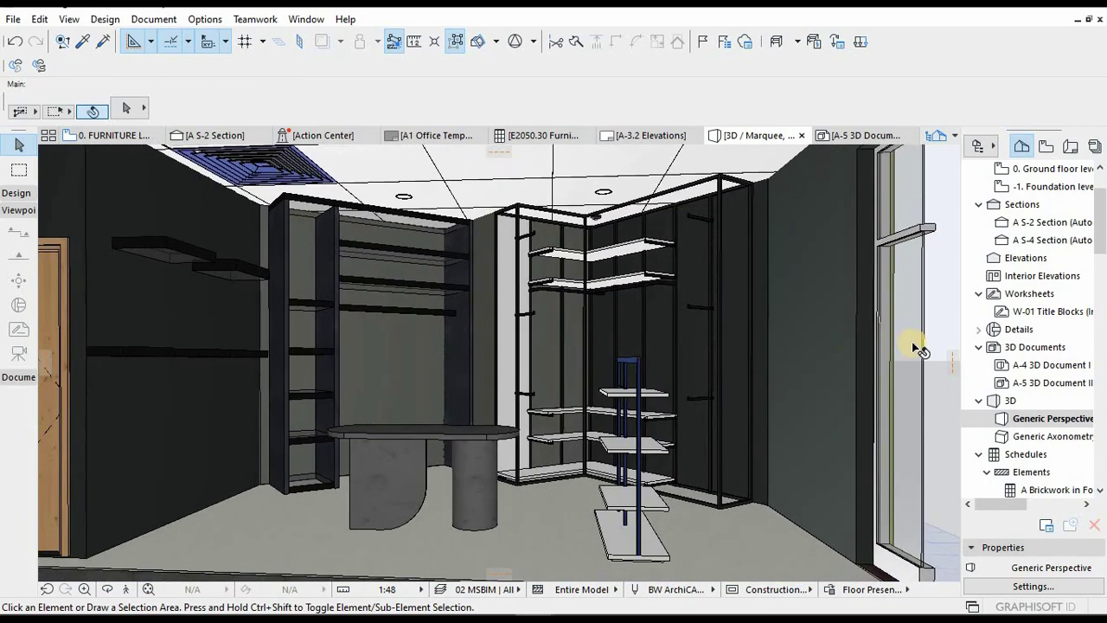
right_click(946, 309)
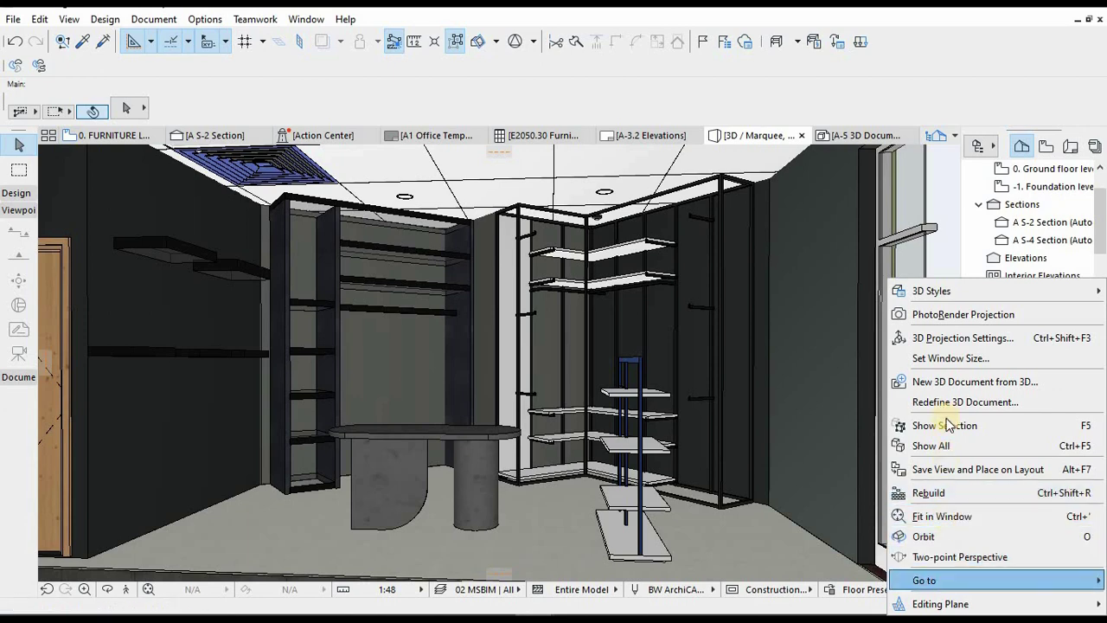
click(946, 386)
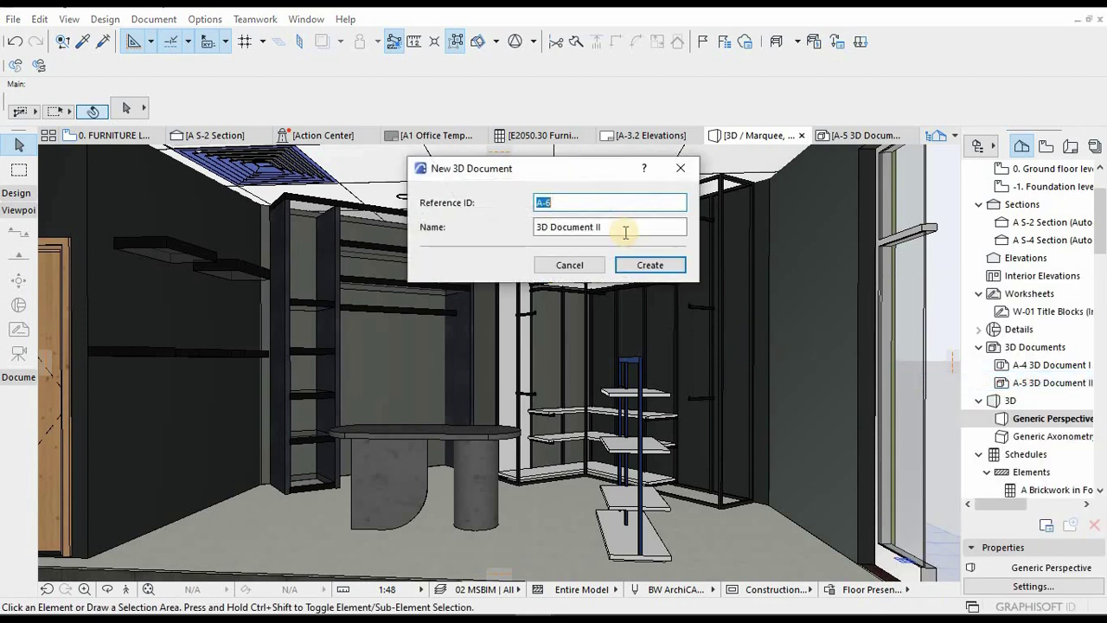
click(650, 266)
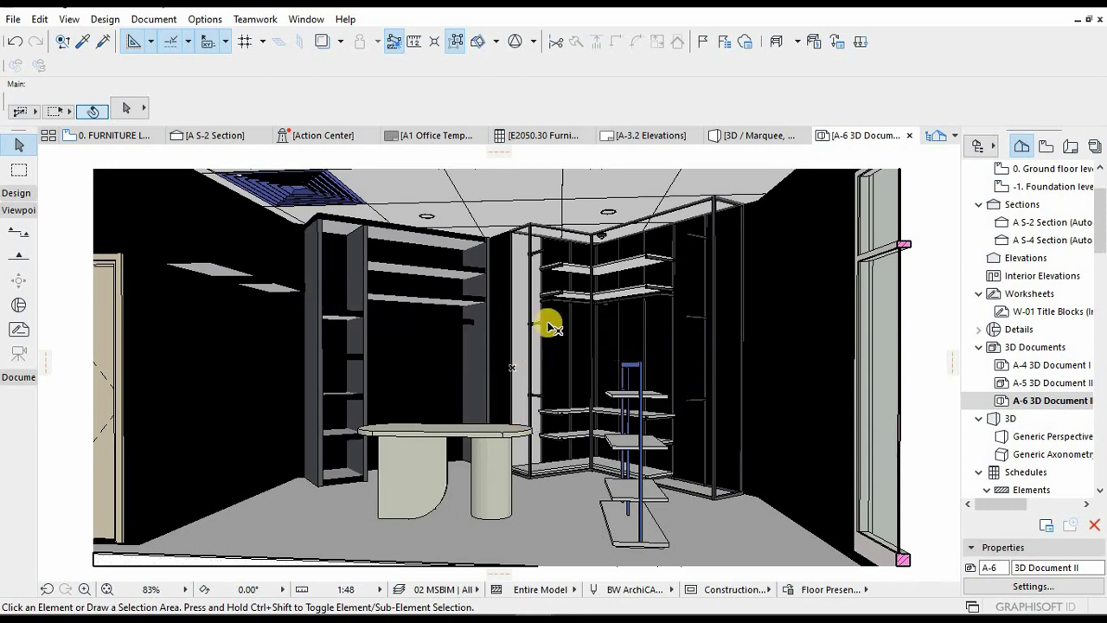
- Delete the 3D document A-5 from the project
middle_drag(549, 326, 578, 332)
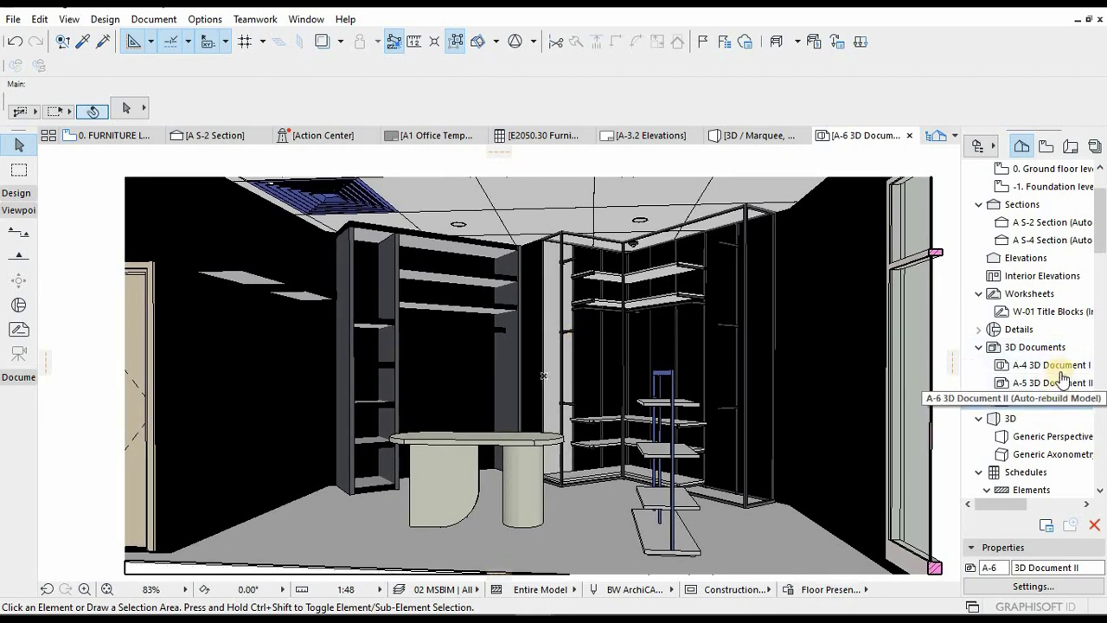
double_click(1060, 384)
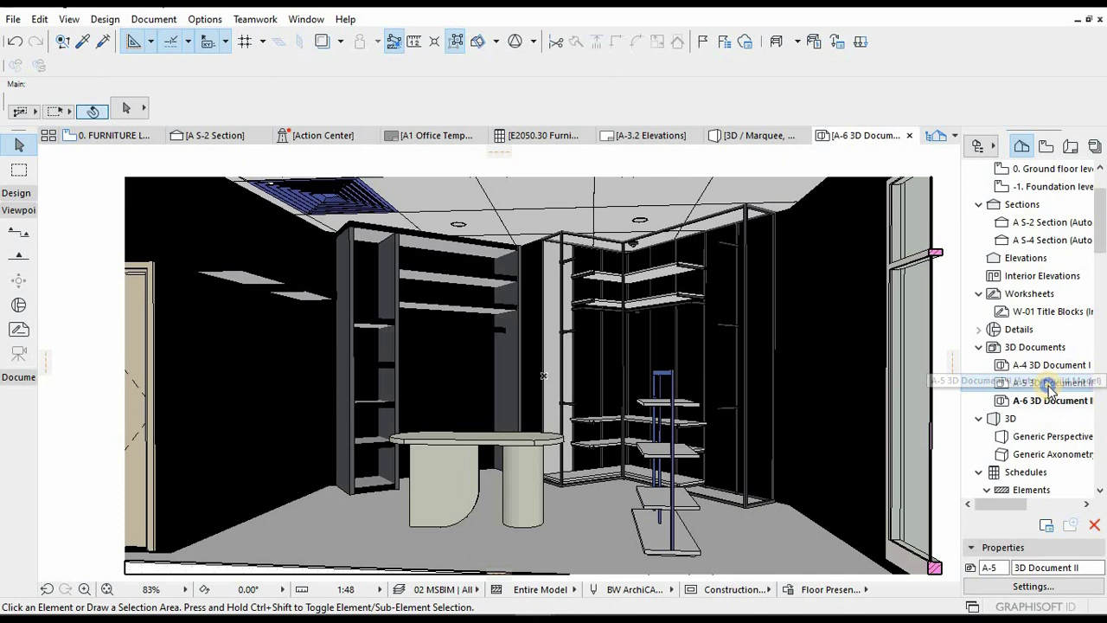
right_click(1045, 384)
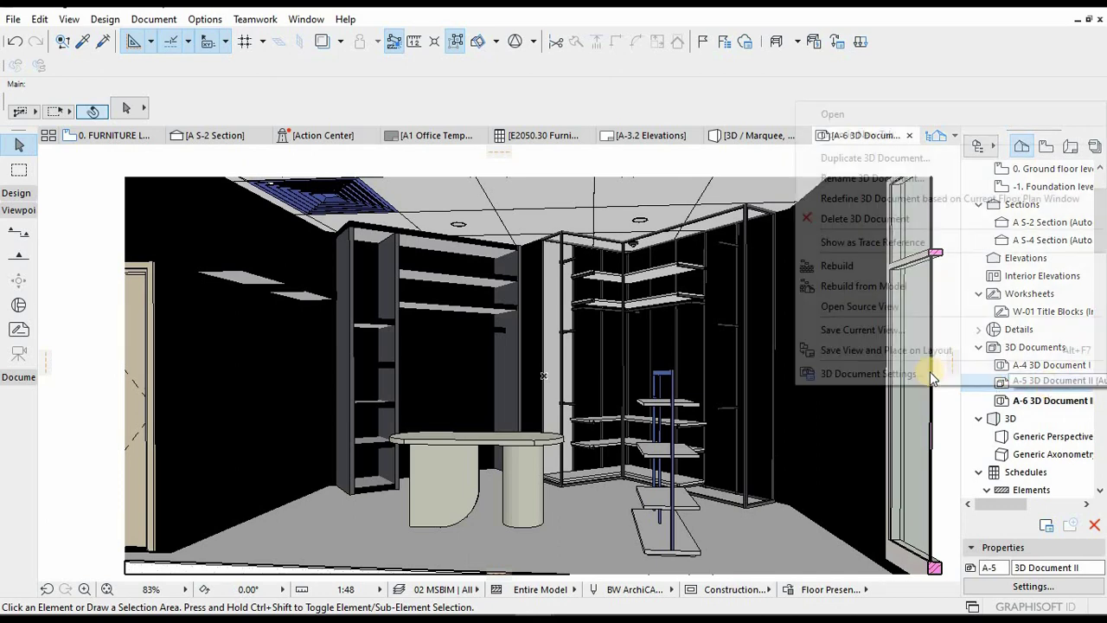
click(818, 218)
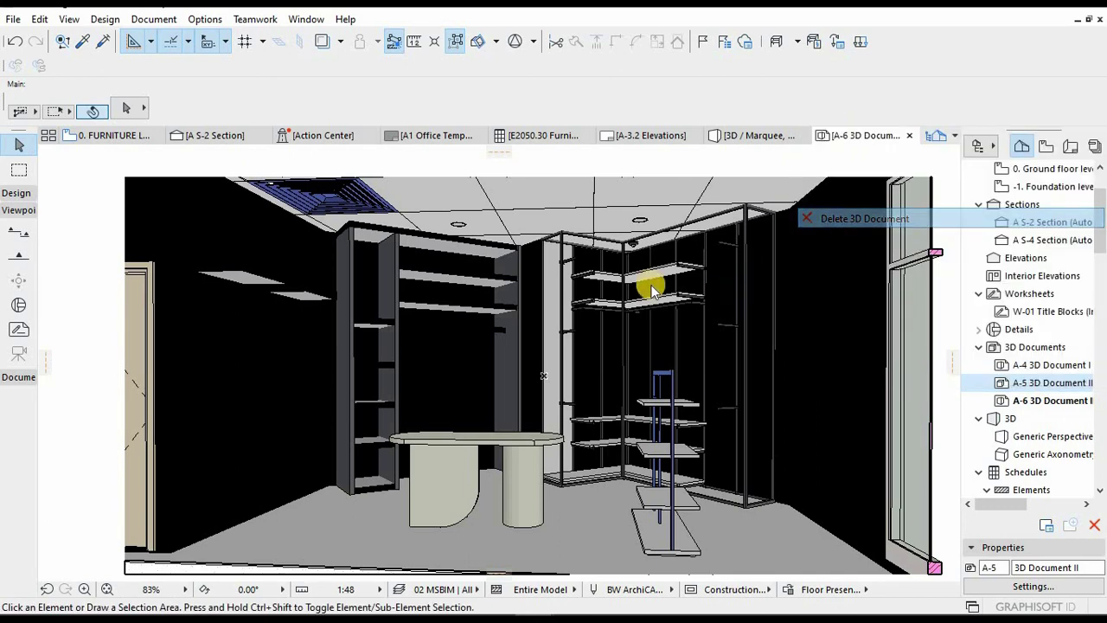
click(554, 251)
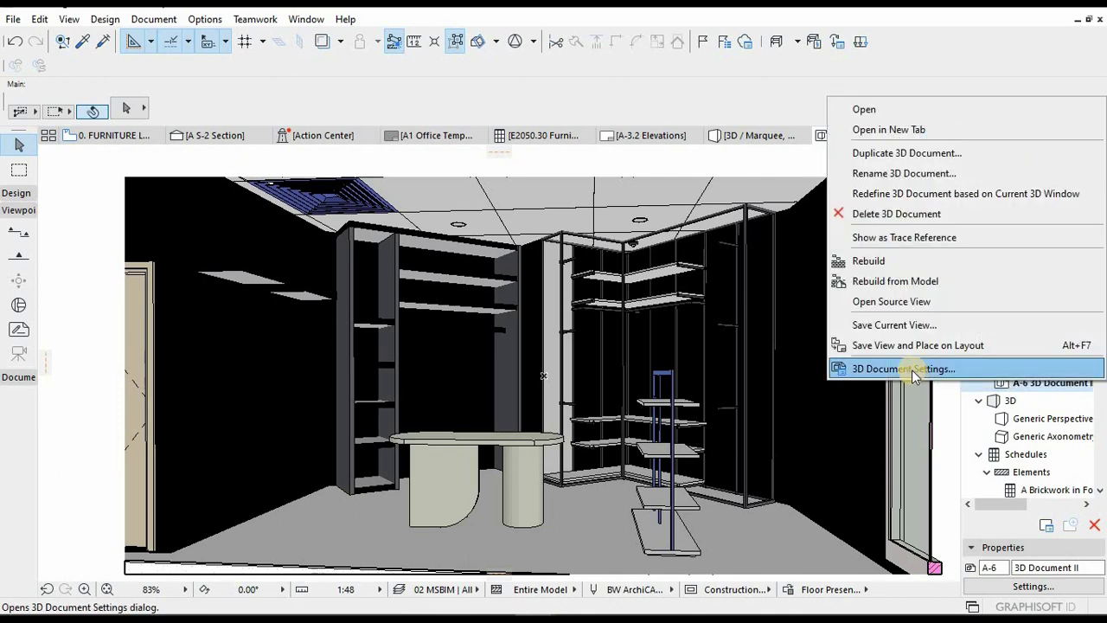
- Save the A-6 3D document as a view with the Detailing + No Fill graphic override
click(908, 346)
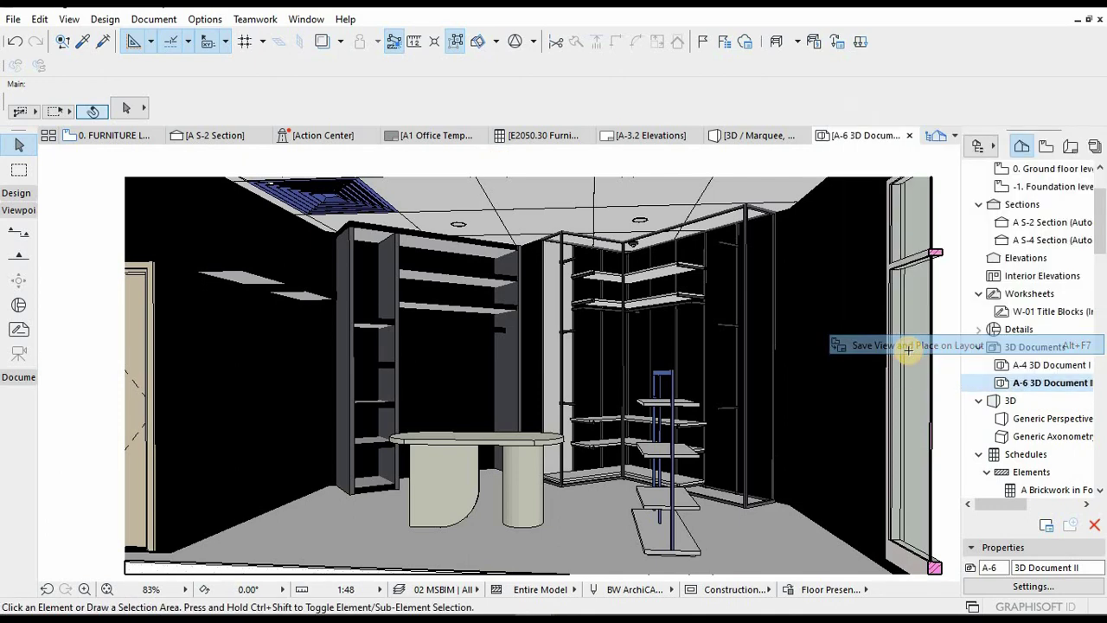
double_click(1042, 383)
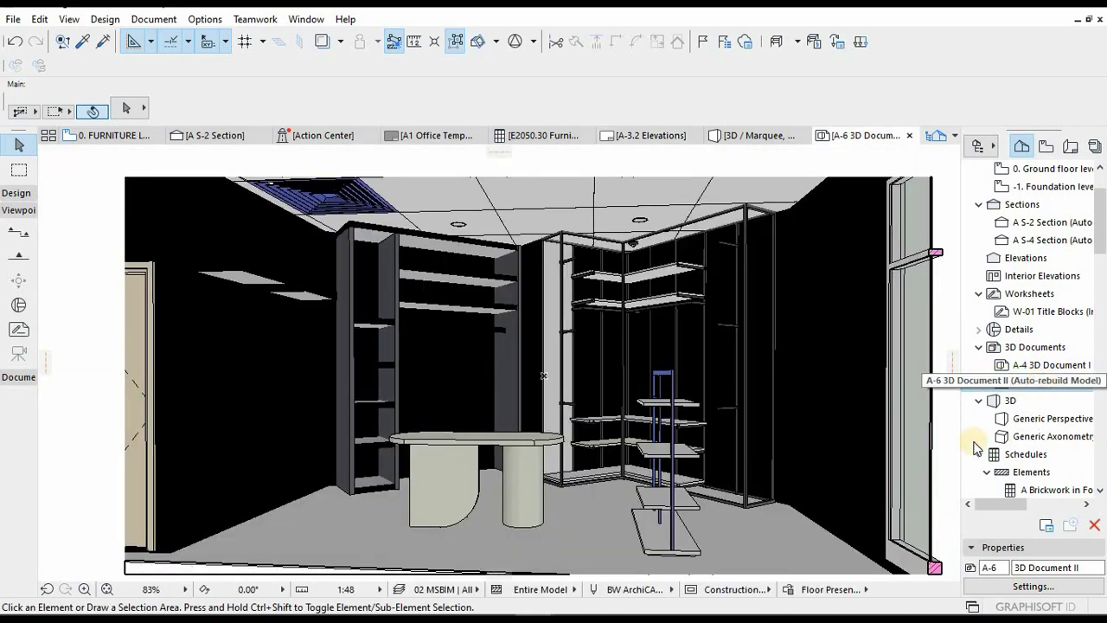
right_click(1030, 383)
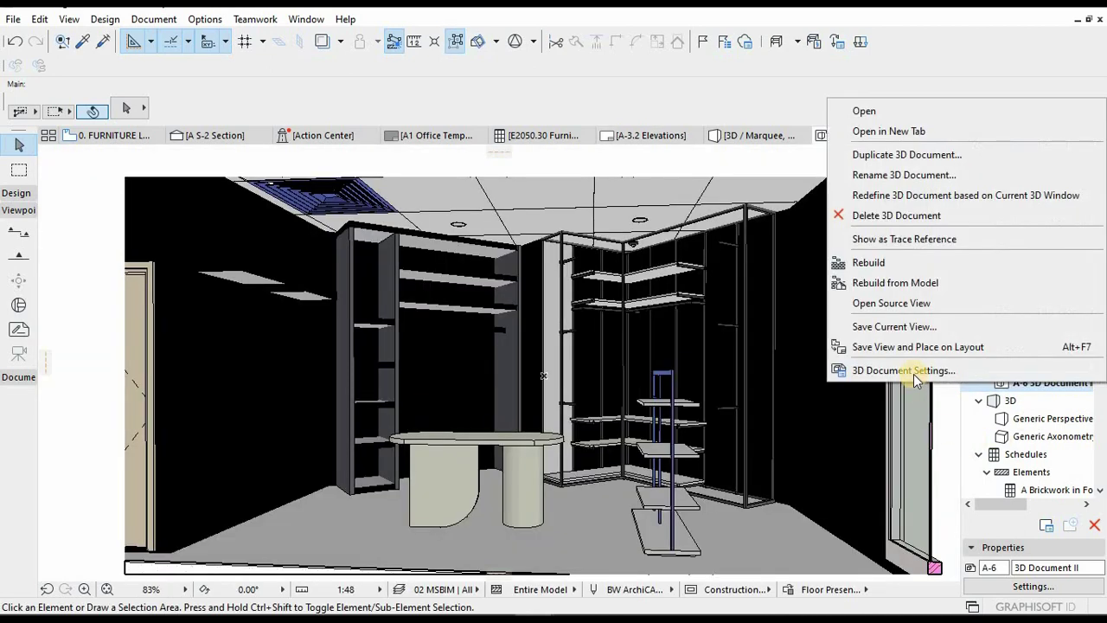
click(882, 326)
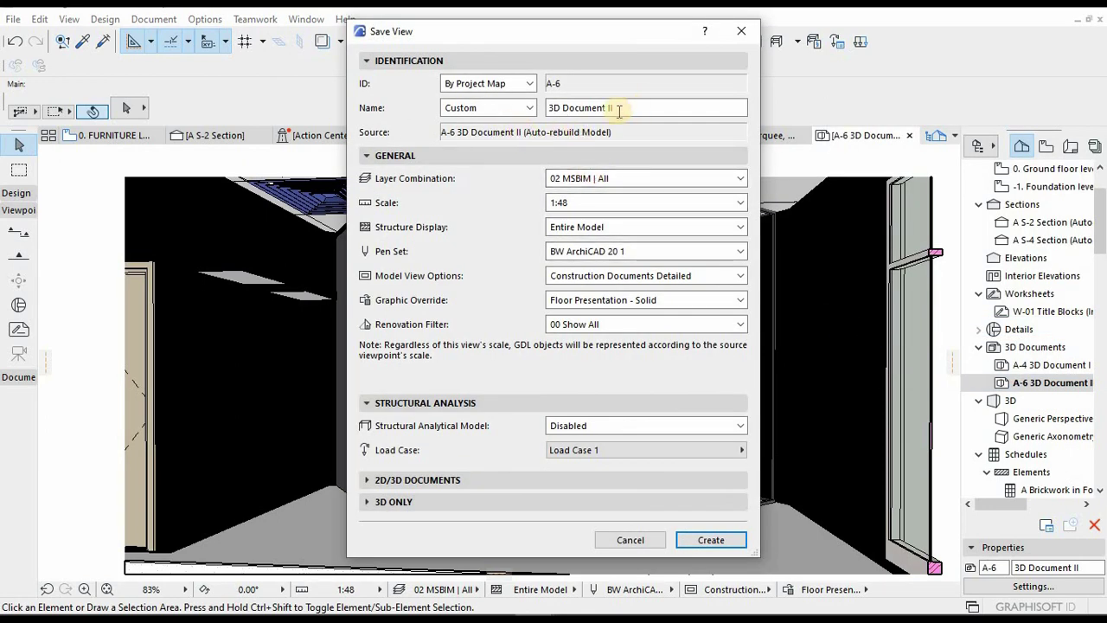
click(618, 305)
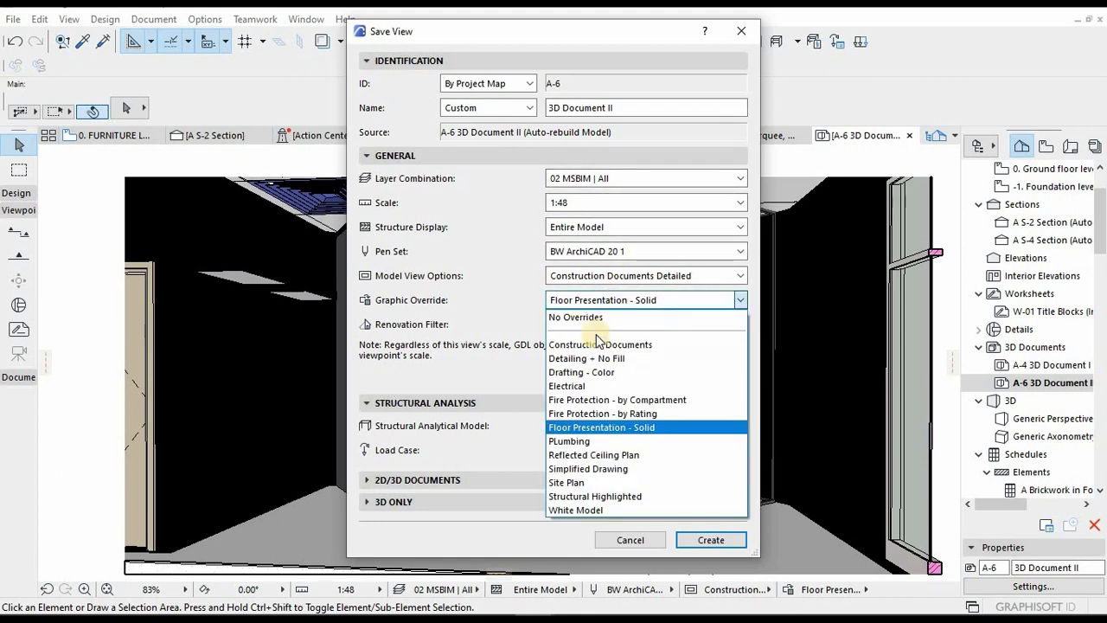
click(723, 511)
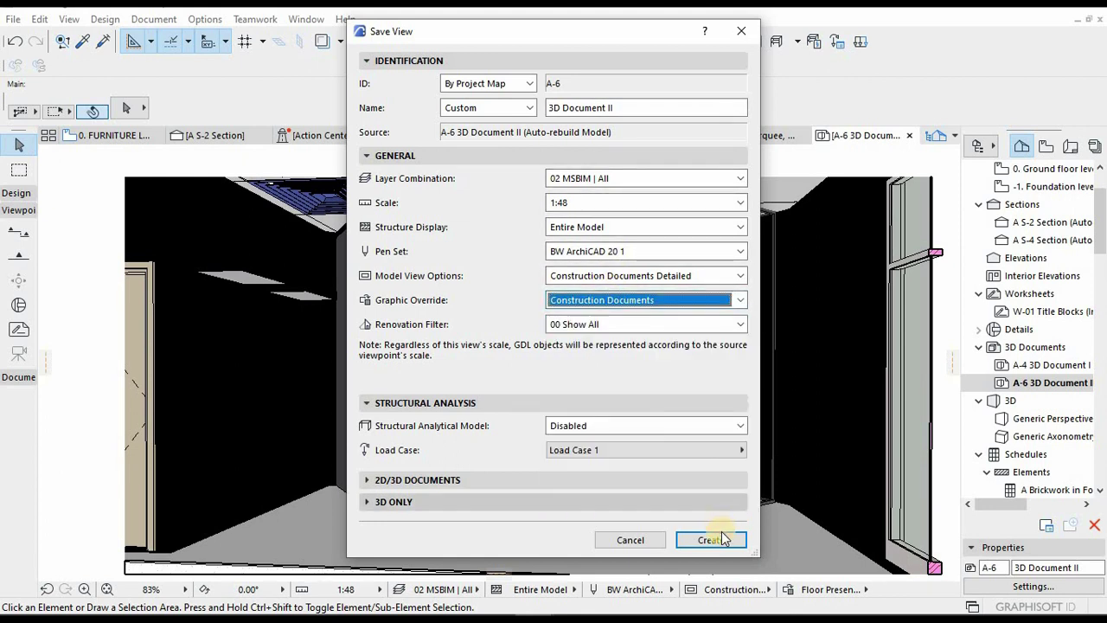
click(609, 309)
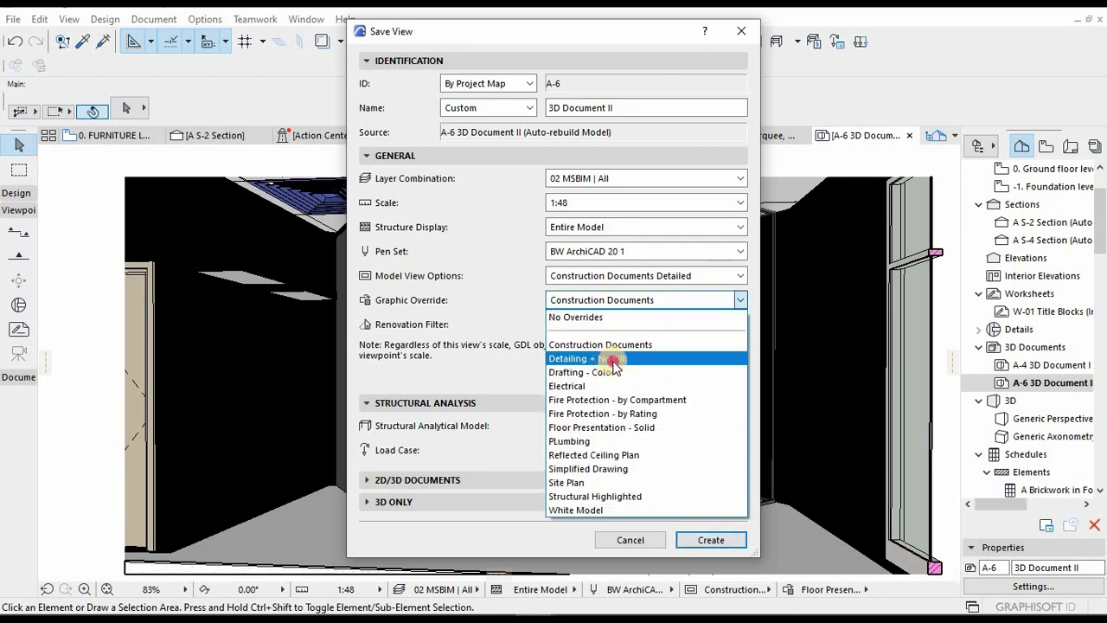
click(613, 356)
click(711, 539)
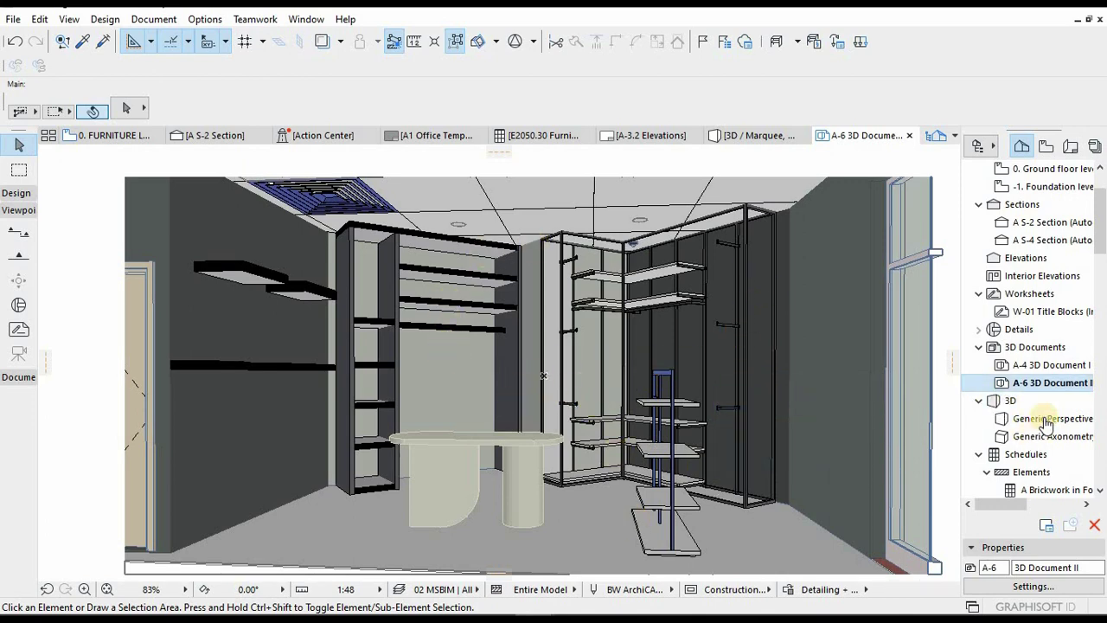
- Change the graphic override of the saved A-6 3D Document II view to Construction Documents
right_click(1008, 383)
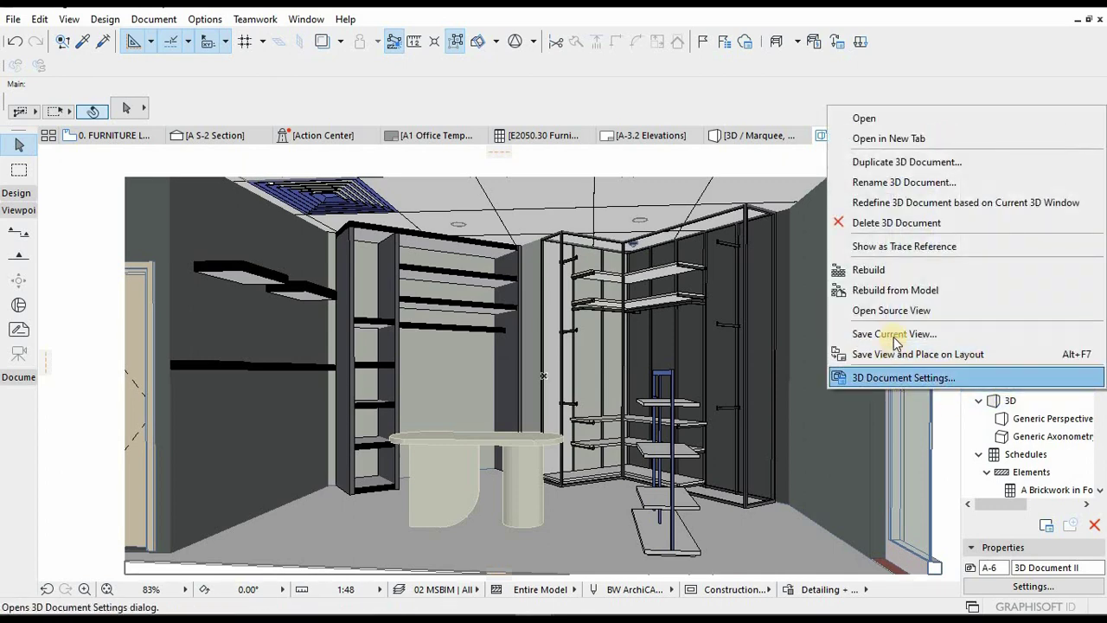
click(891, 334)
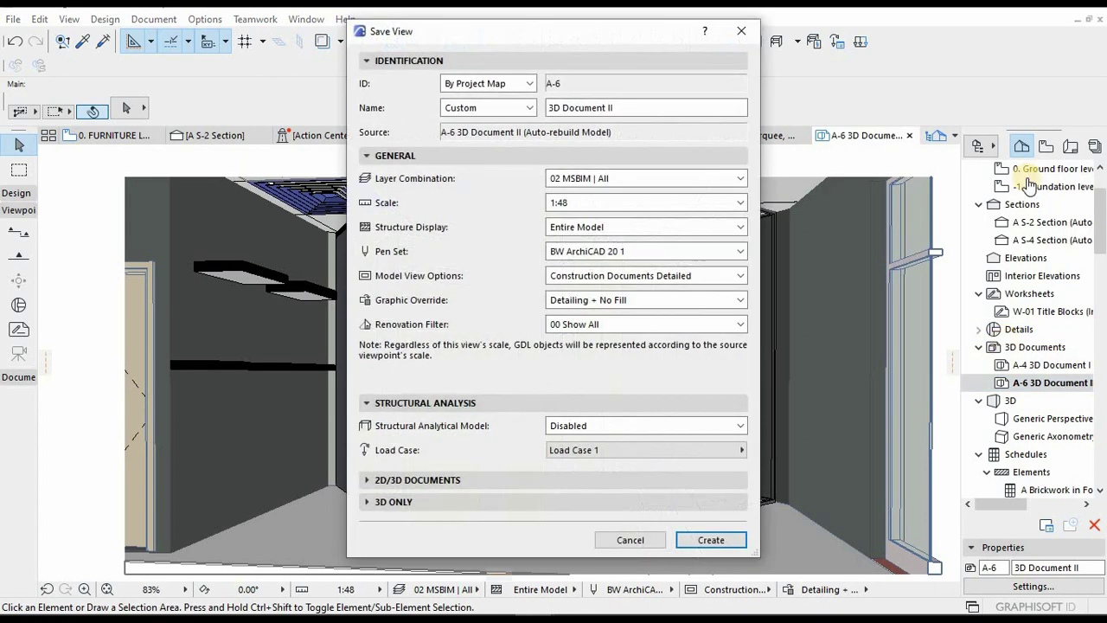
key(Return)
click(1045, 146)
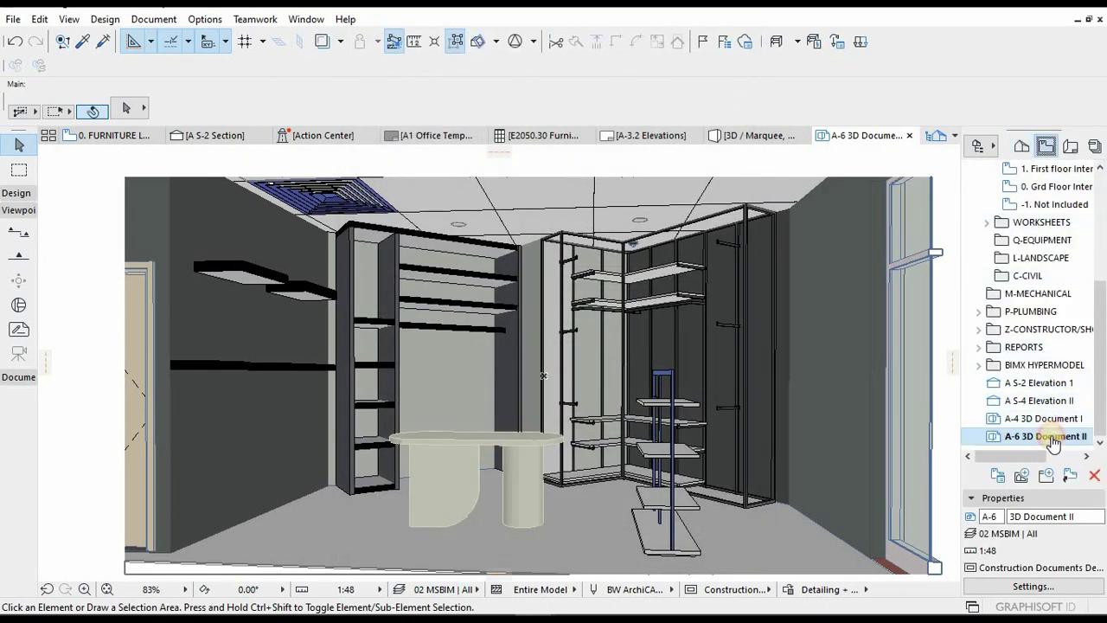
right_click(966, 437)
click(885, 424)
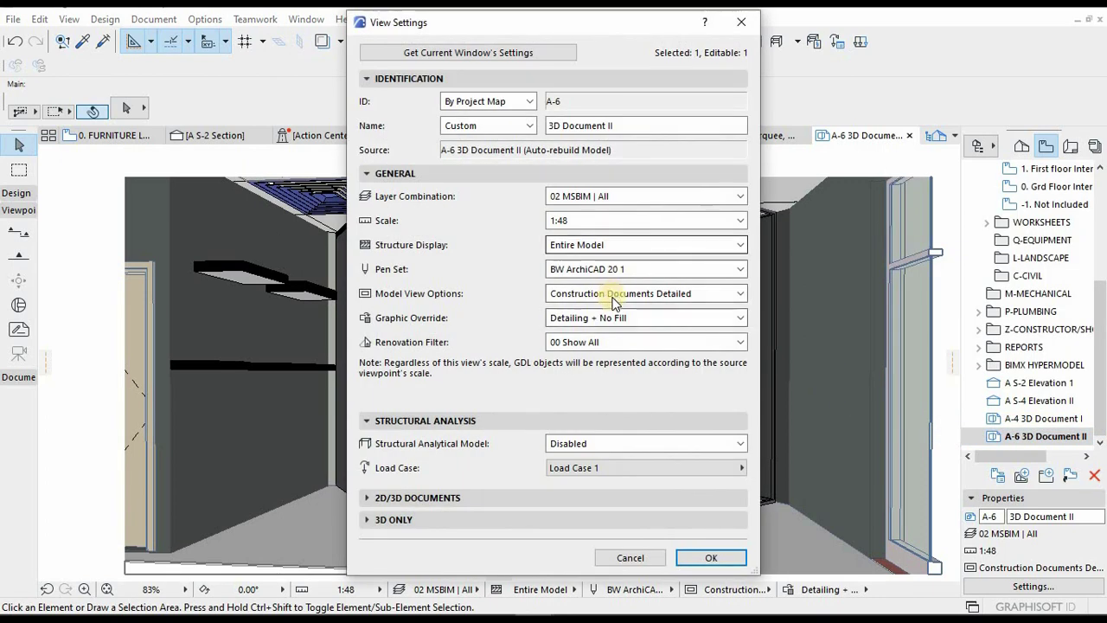
click(617, 318)
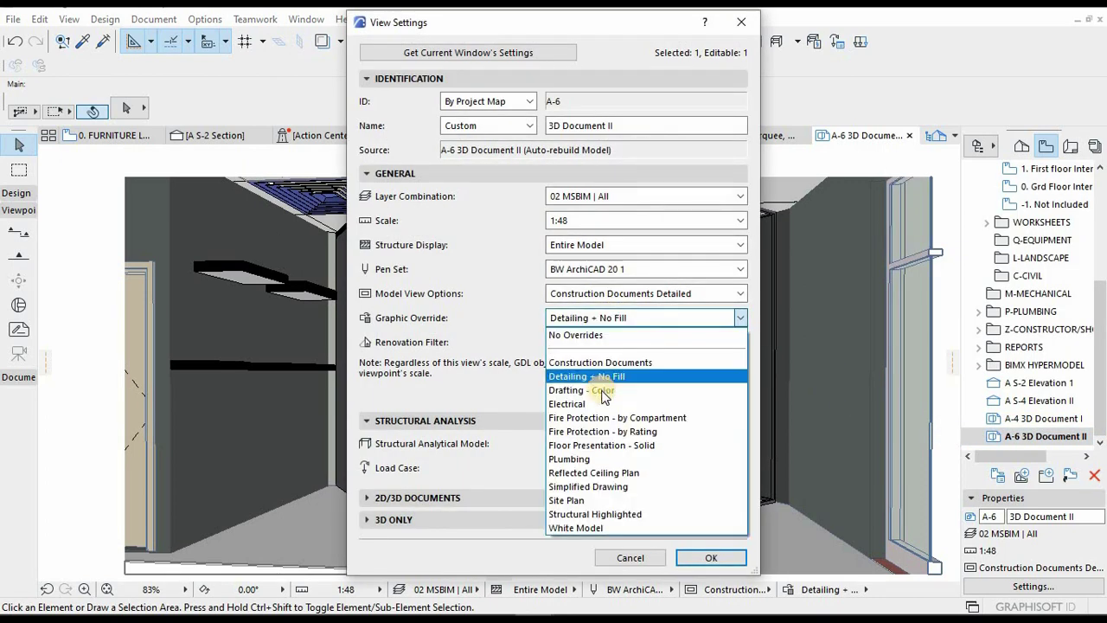
click(602, 363)
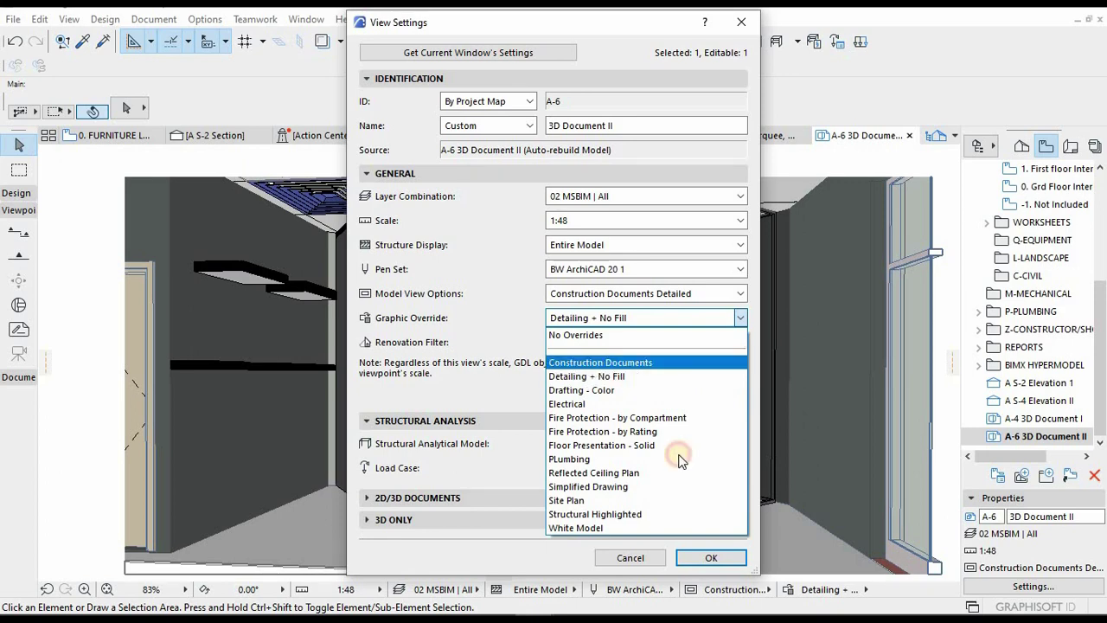
click(711, 557)
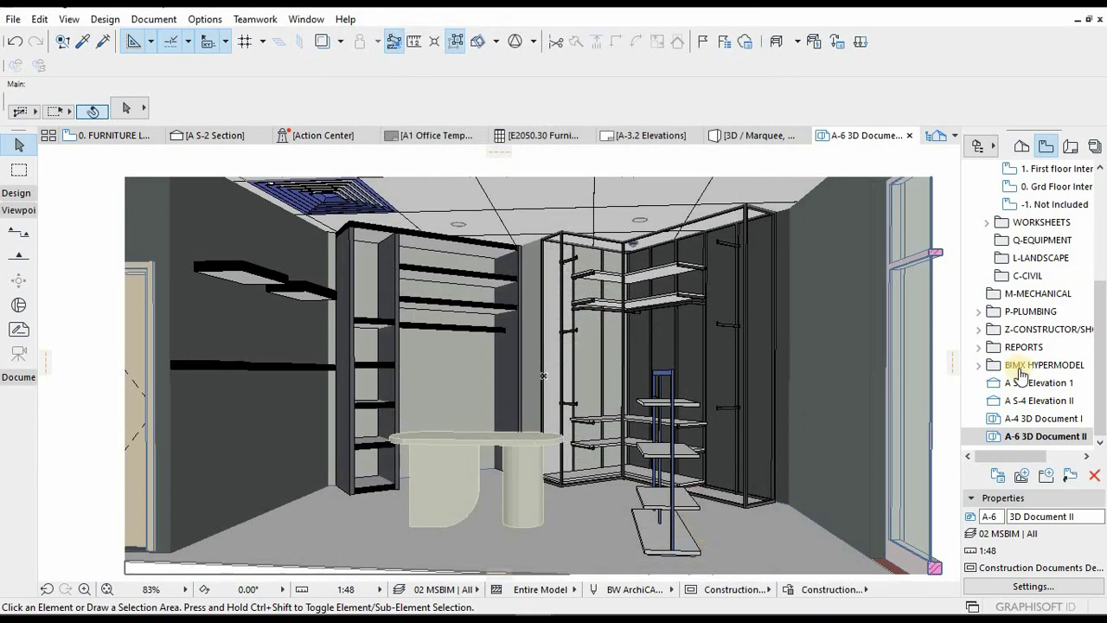
- Set the cut fill of the A-6 3D document to Surface - Color Fill, Shaded
right_click(1016, 426)
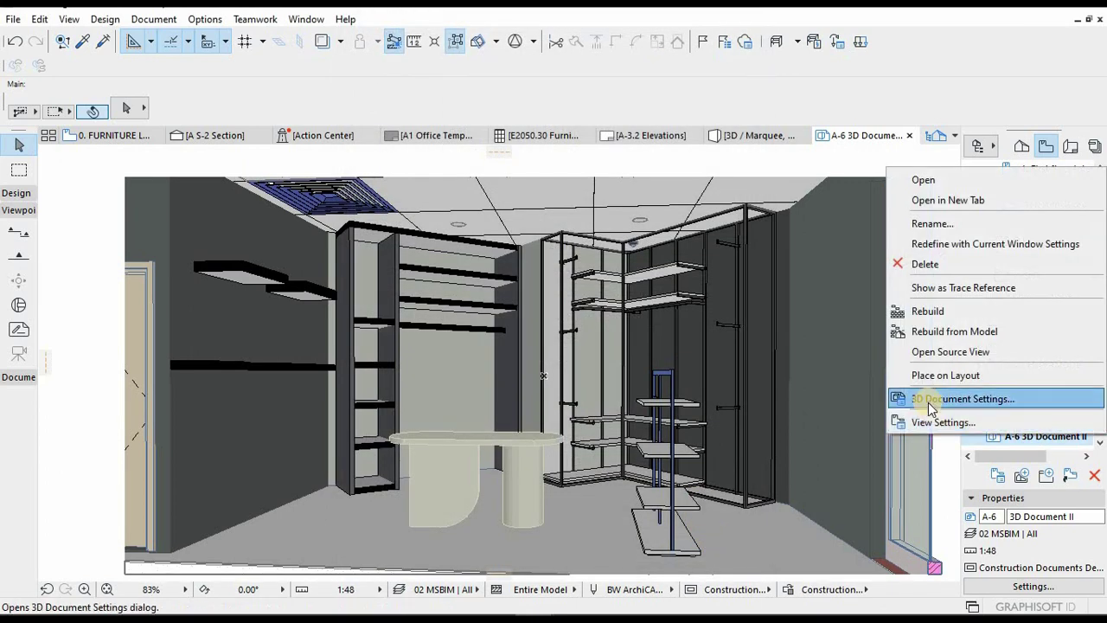
click(929, 403)
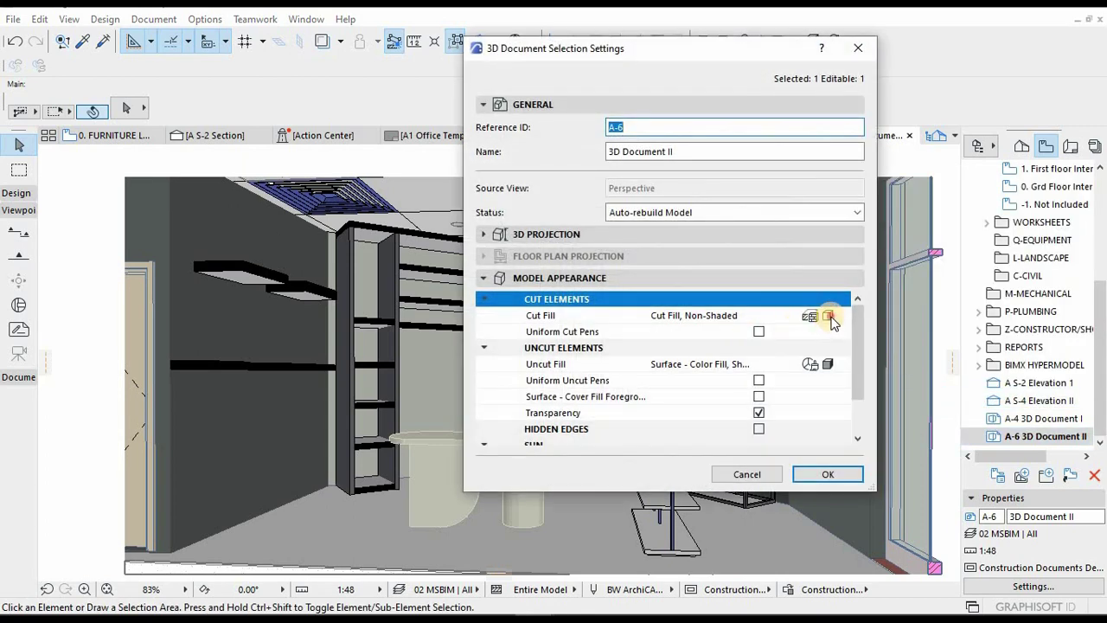
click(828, 316)
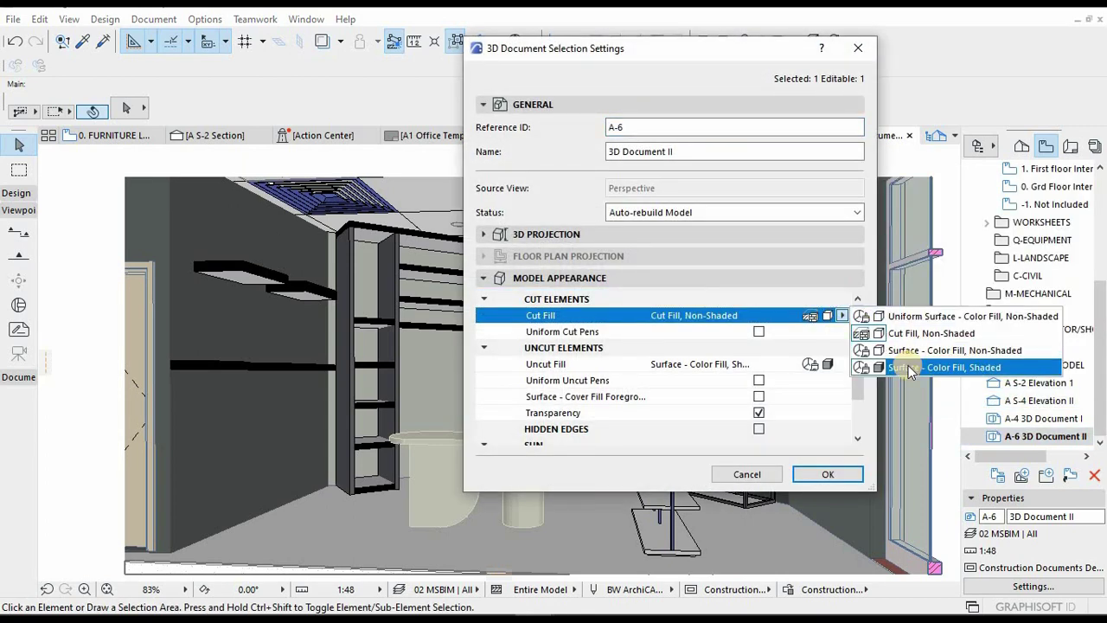
click(909, 368)
- Enable the surface cover fill foreground for uncut elements and the shadow in the A-6 3D document, and apply the settings
click(839, 365)
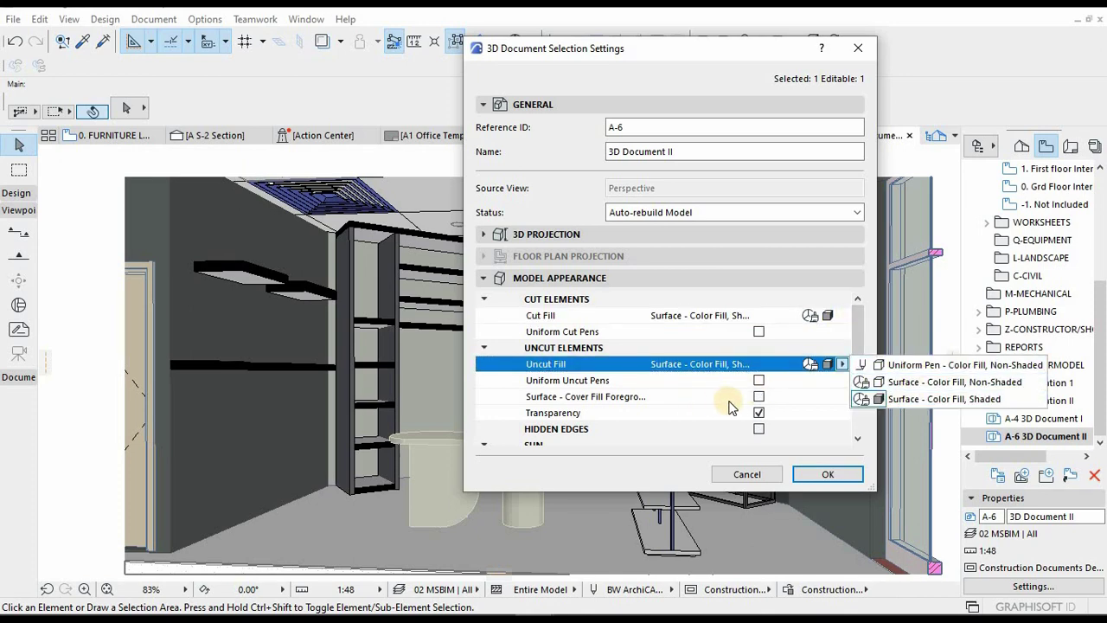
click(759, 397)
click(759, 397)
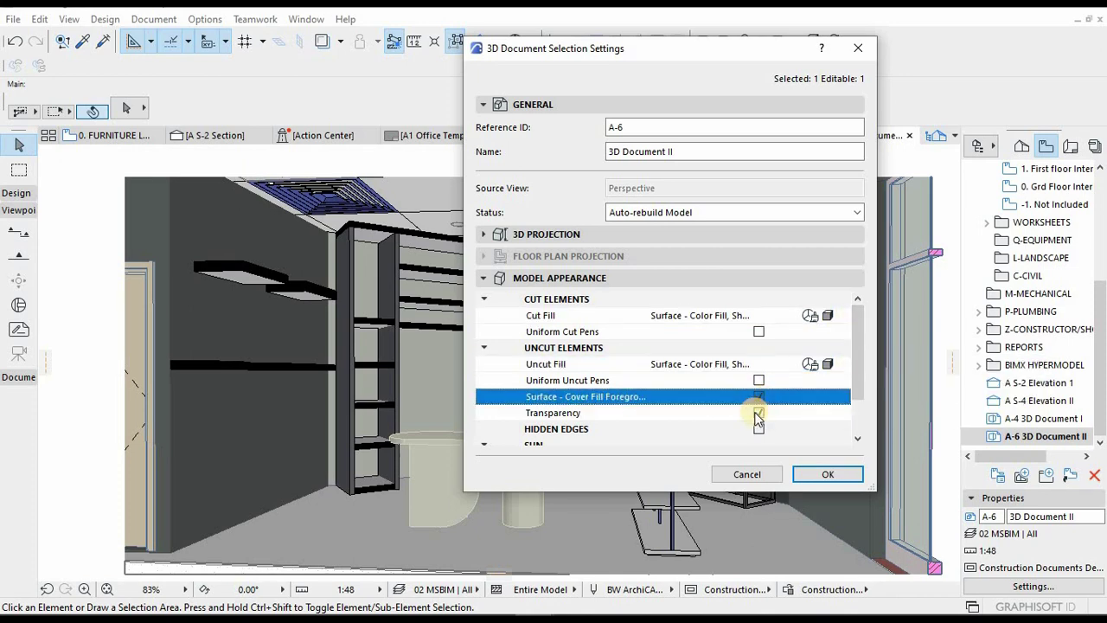
scroll(753, 417, down, 1)
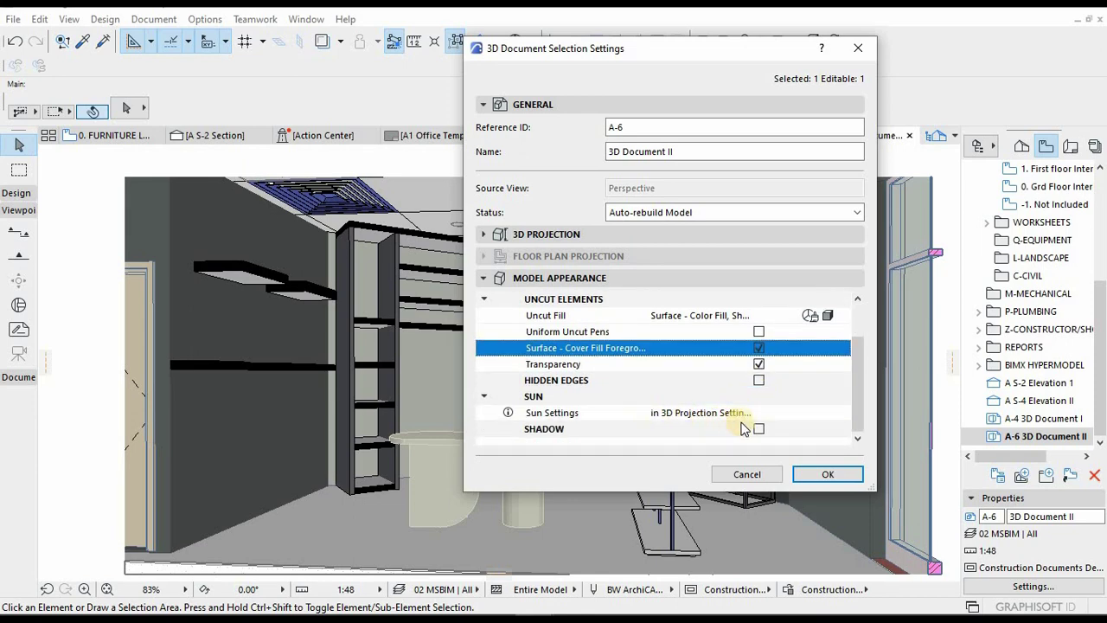
click(759, 428)
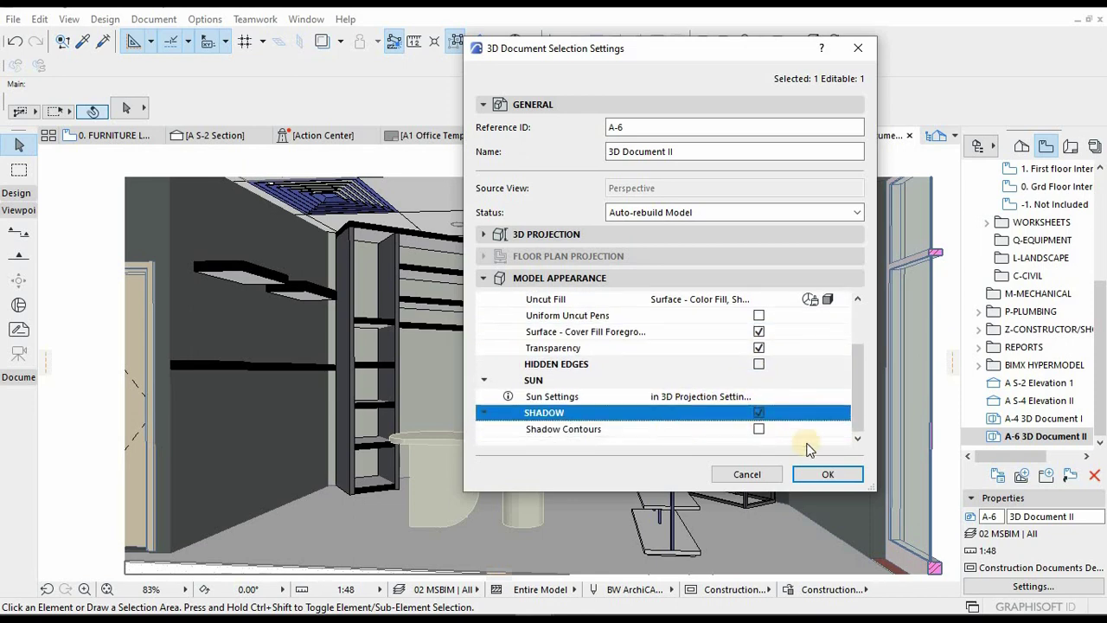
click(825, 473)
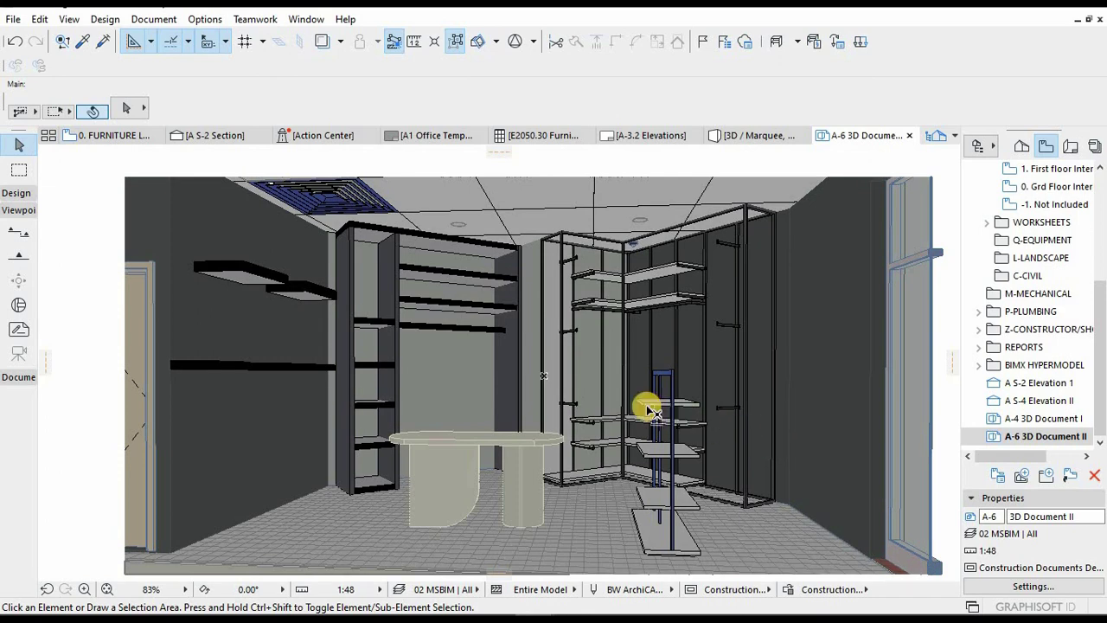
- Compare the saved A-4 and A-6 3D document views by opening them alternately
mouse_move(688, 367)
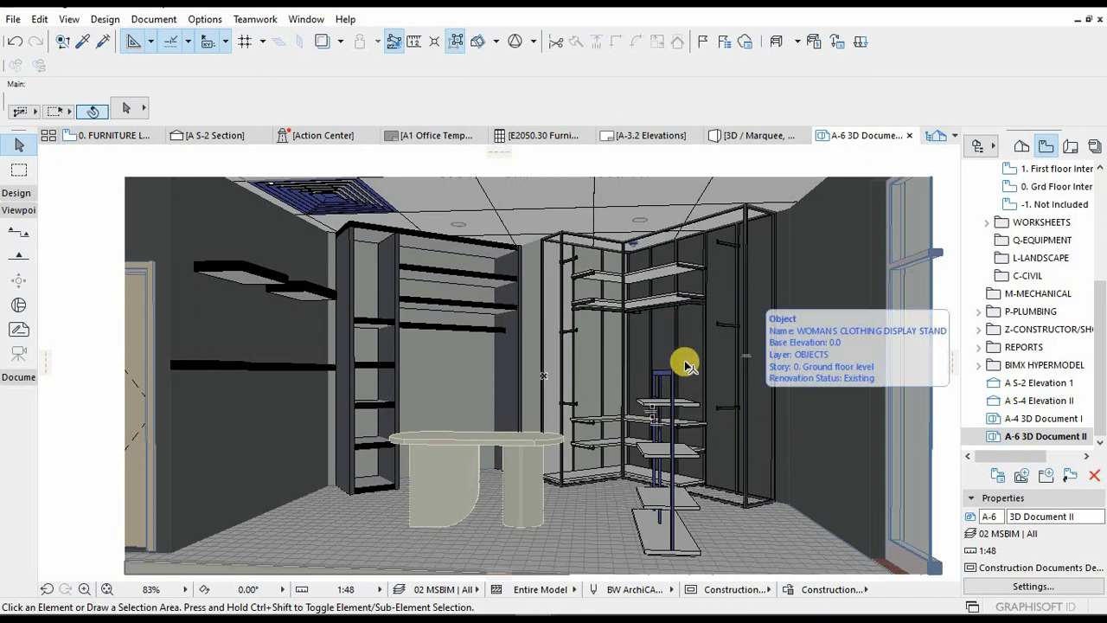
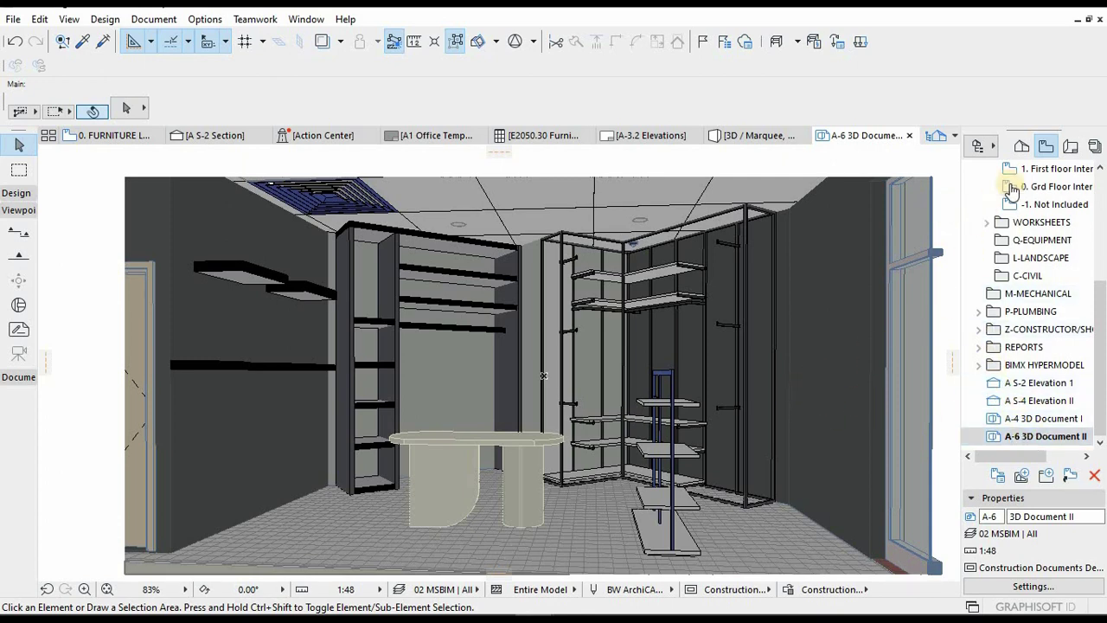
double_click(1052, 419)
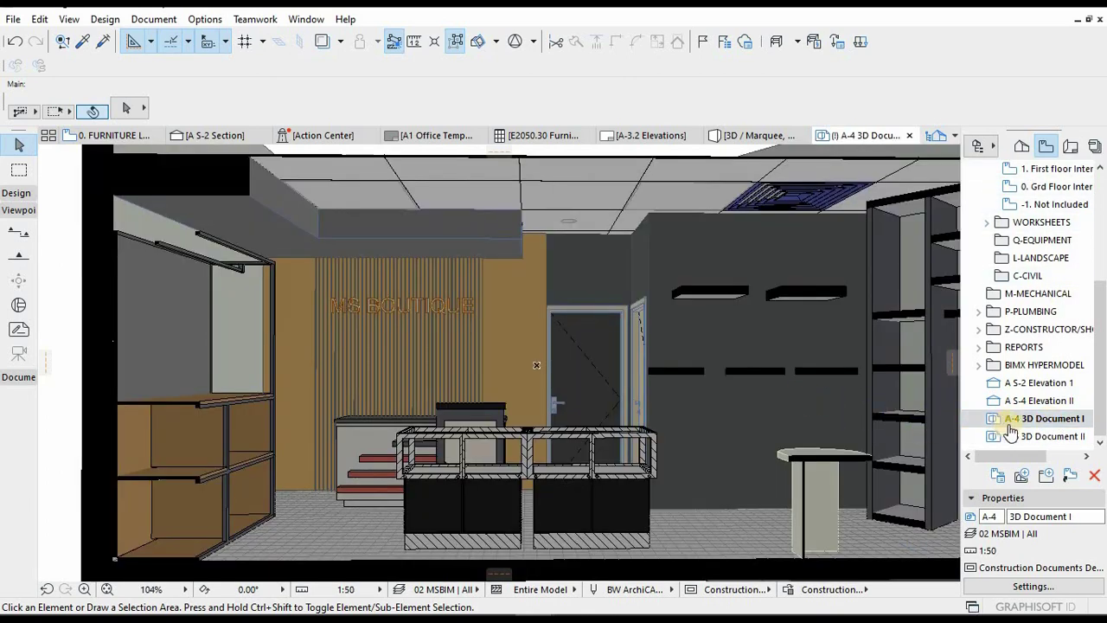
double_click(1026, 436)
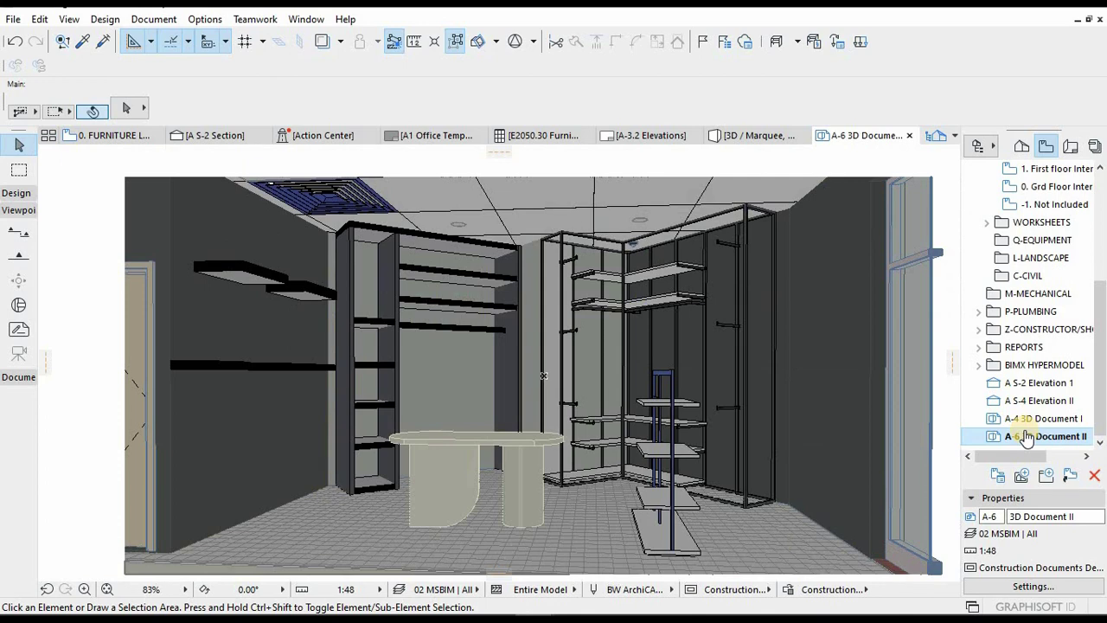
double_click(1030, 420)
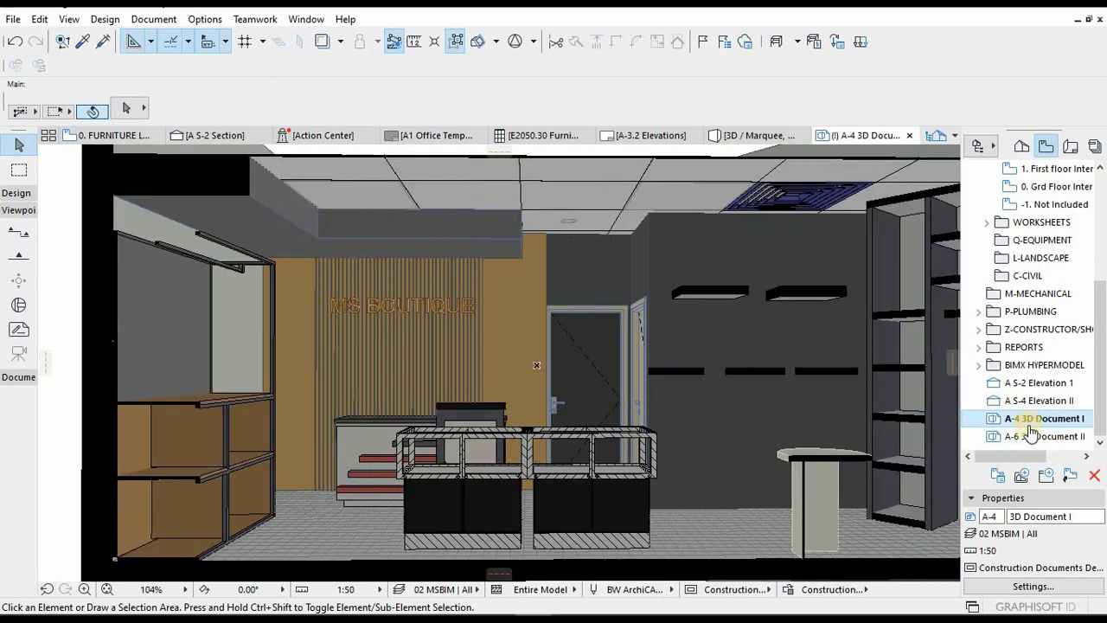
- Reopen the A-6 3D Document II view and show only its shoe rack in 3D, seen at an angle from above
double_click(1042, 437)
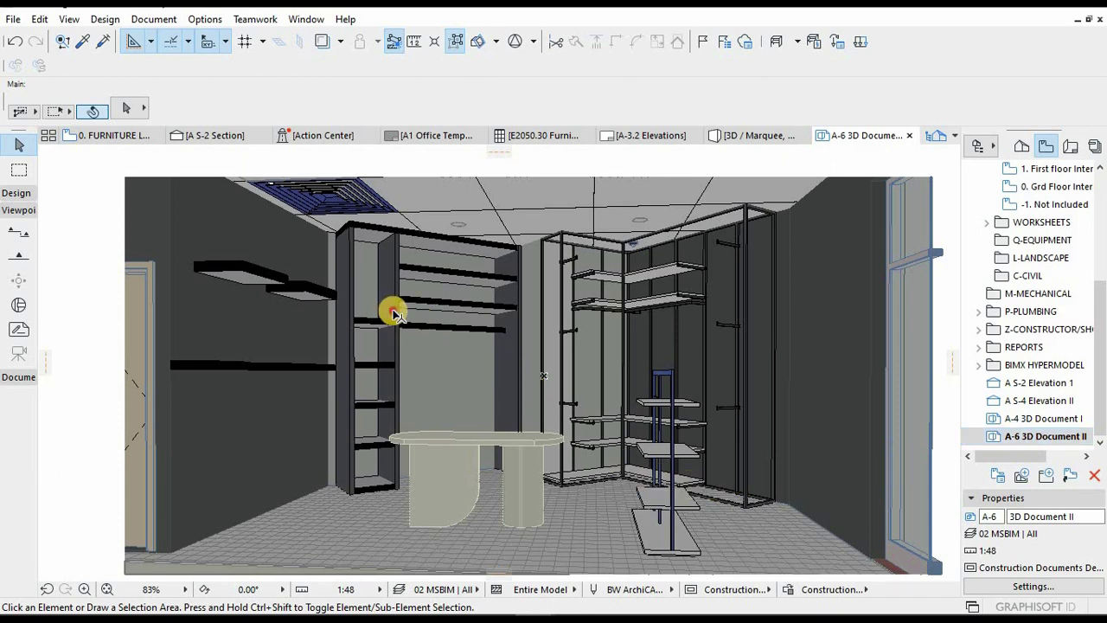
click(490, 337)
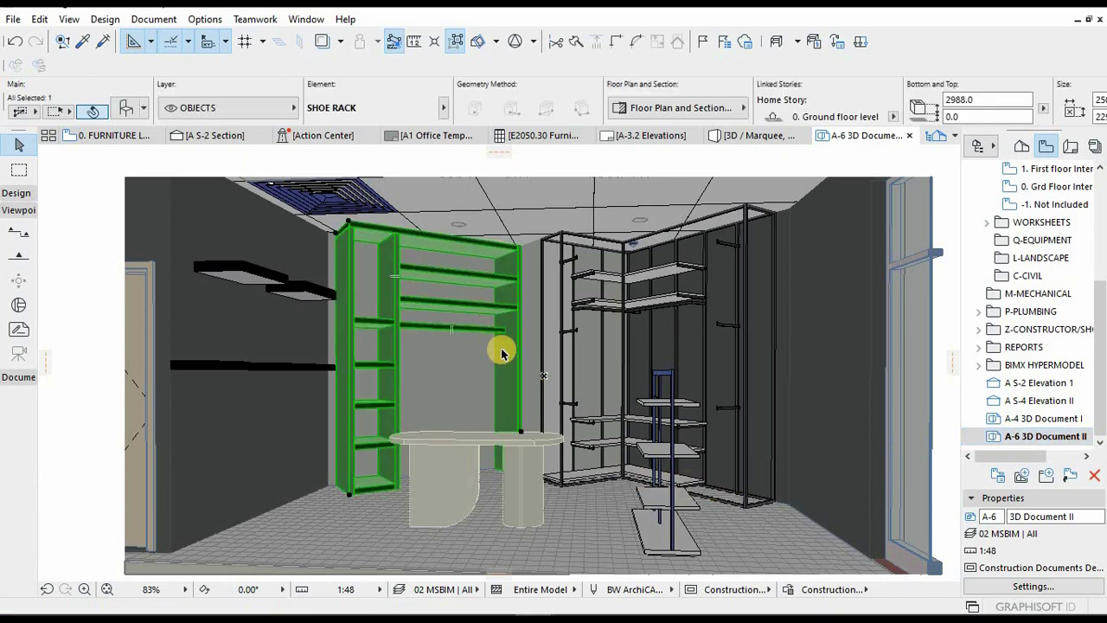
key(F5)
shift+middle_drag(536, 360, 558, 320)
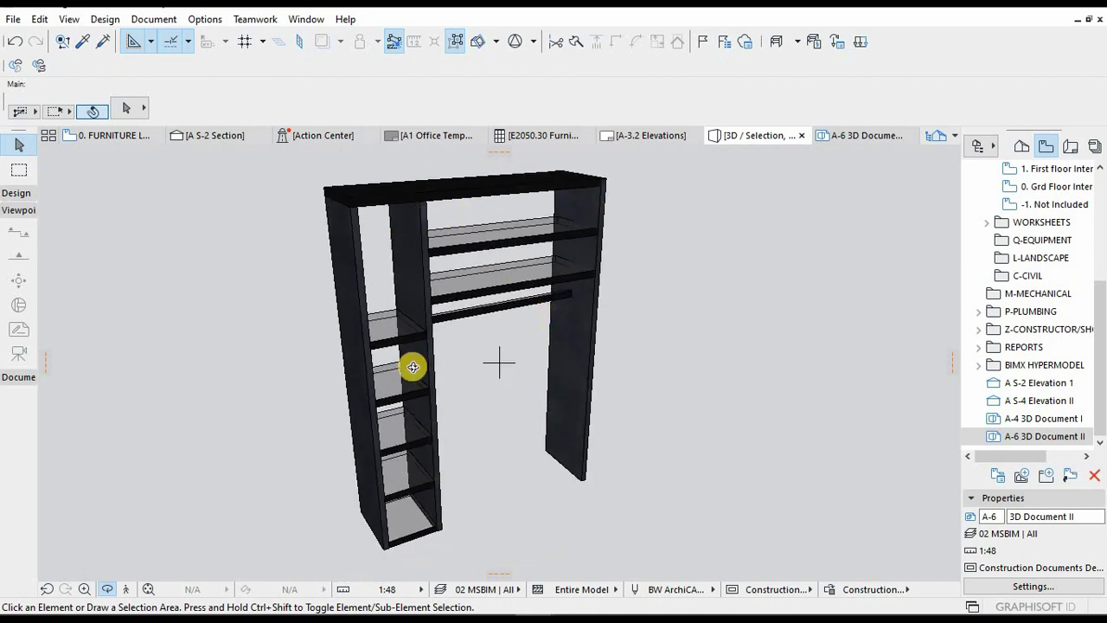
- Create a 3D document from the isolated shoe rack with reference ID A-7 and name 3D Document III, and show the project map
right_click(639, 323)
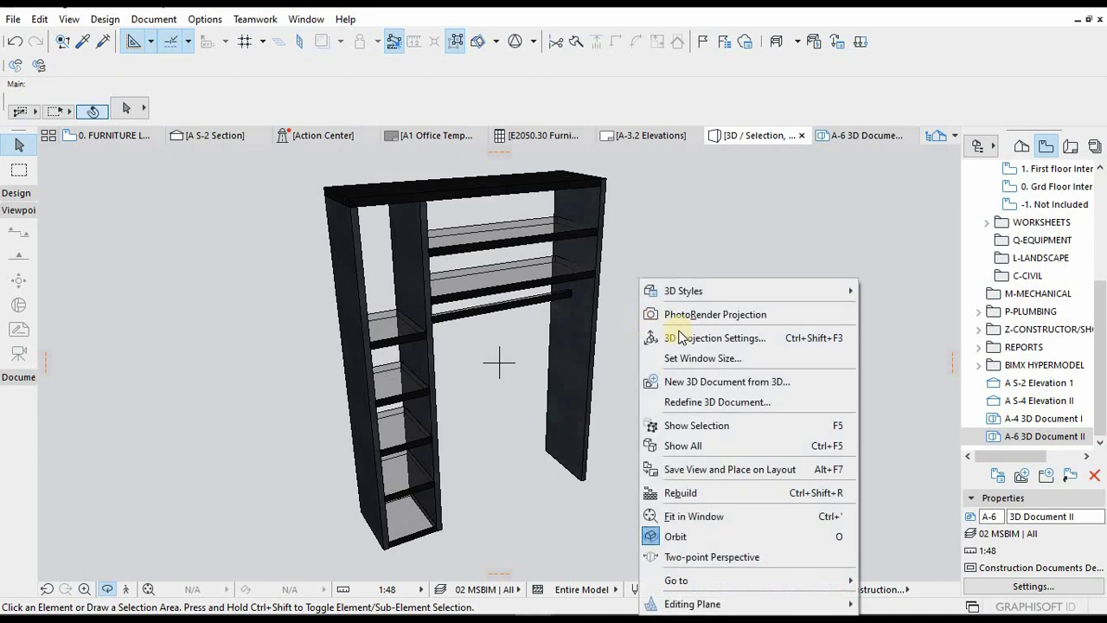
click(713, 387)
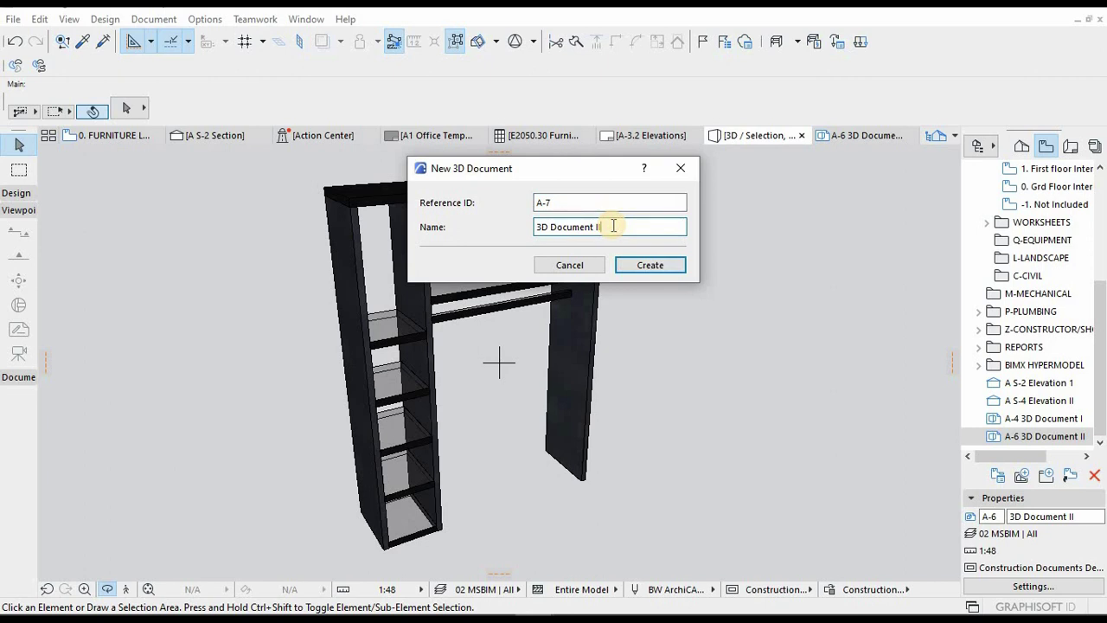
click(650, 265)
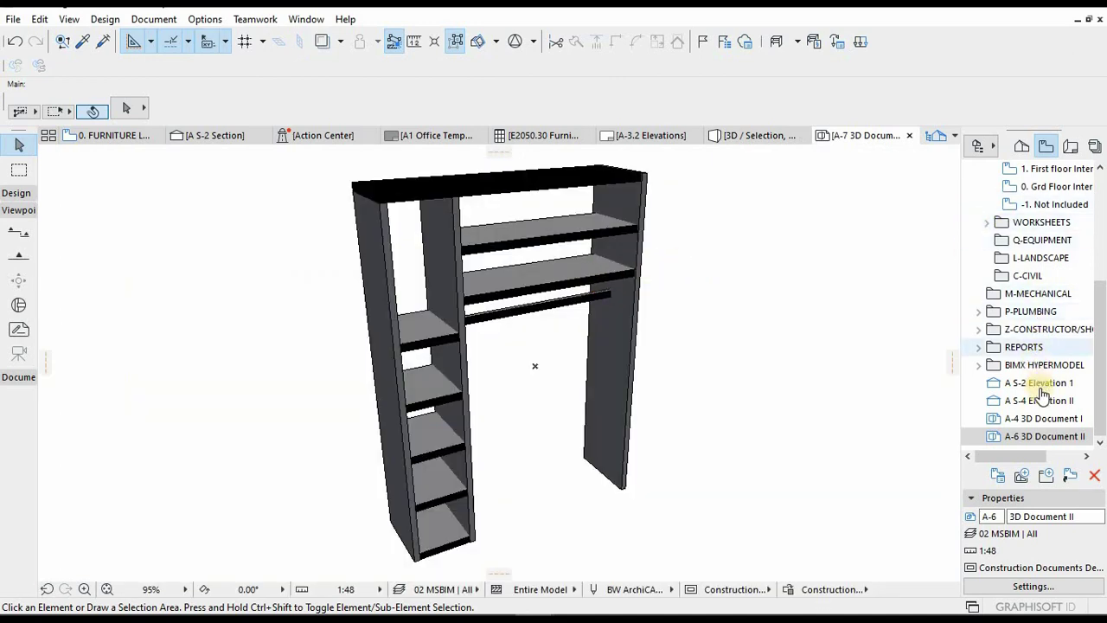
click(1022, 146)
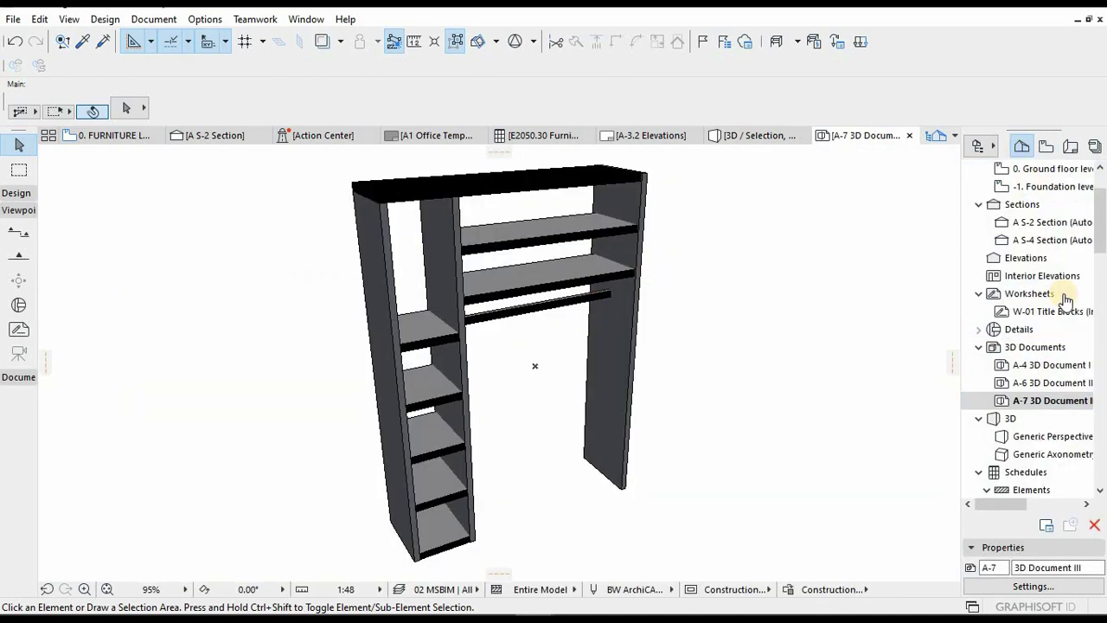
- Save the current view of the A-7 3D Document III with its existing settings
right_click(1050, 402)
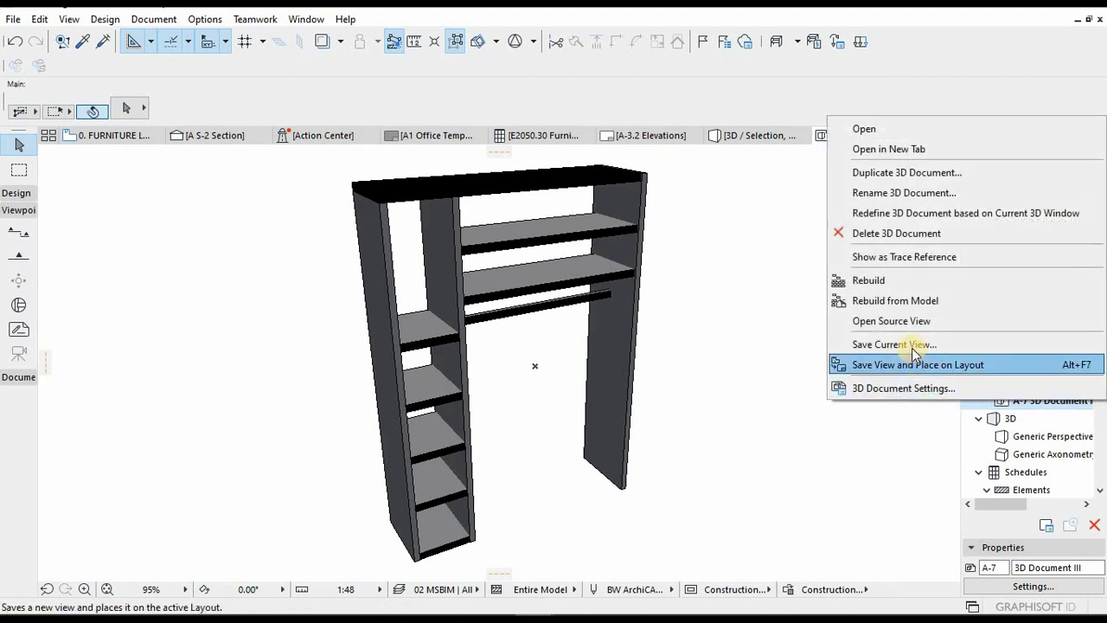
click(794, 345)
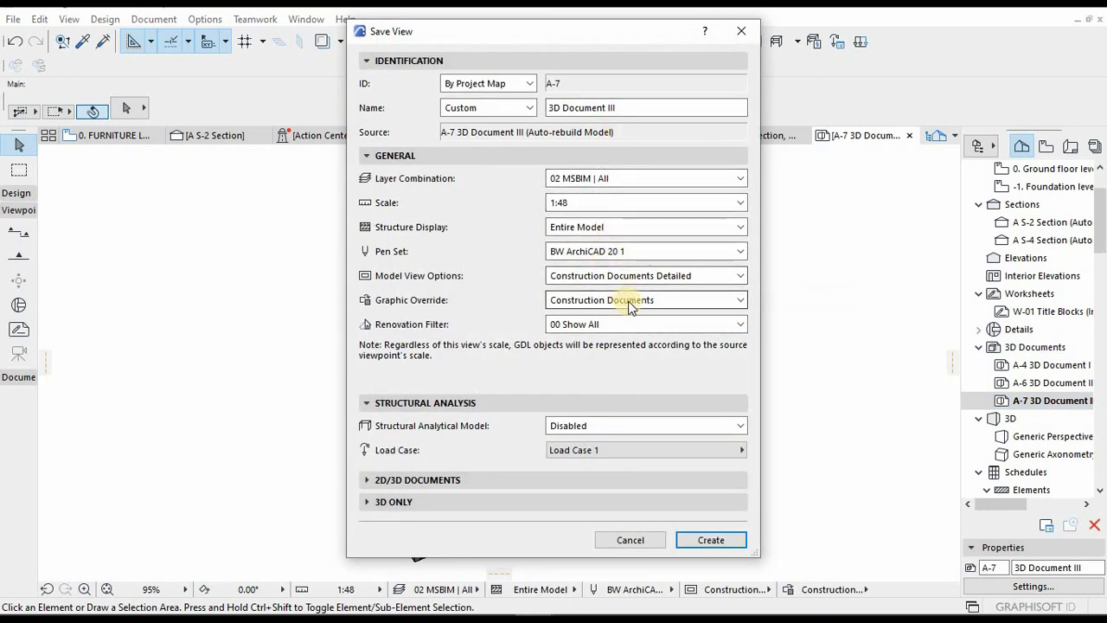
click(712, 534)
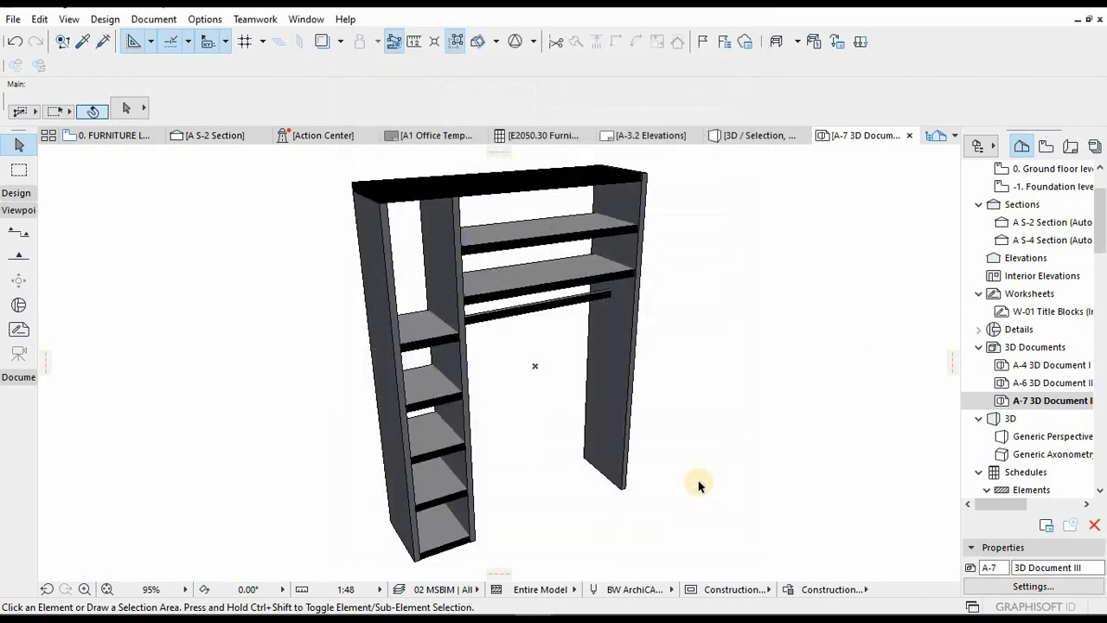
- Reopen the A-6 3D Document II and show only its women's clothing display stand in 3D, seen at an angle from above
double_click(1050, 382)
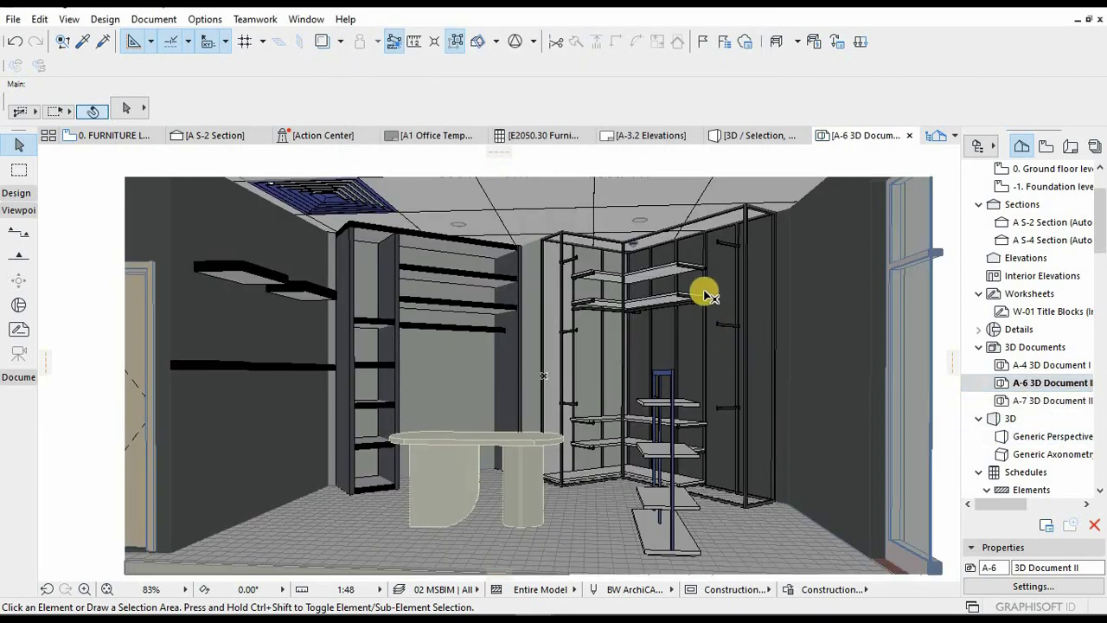
click(681, 272)
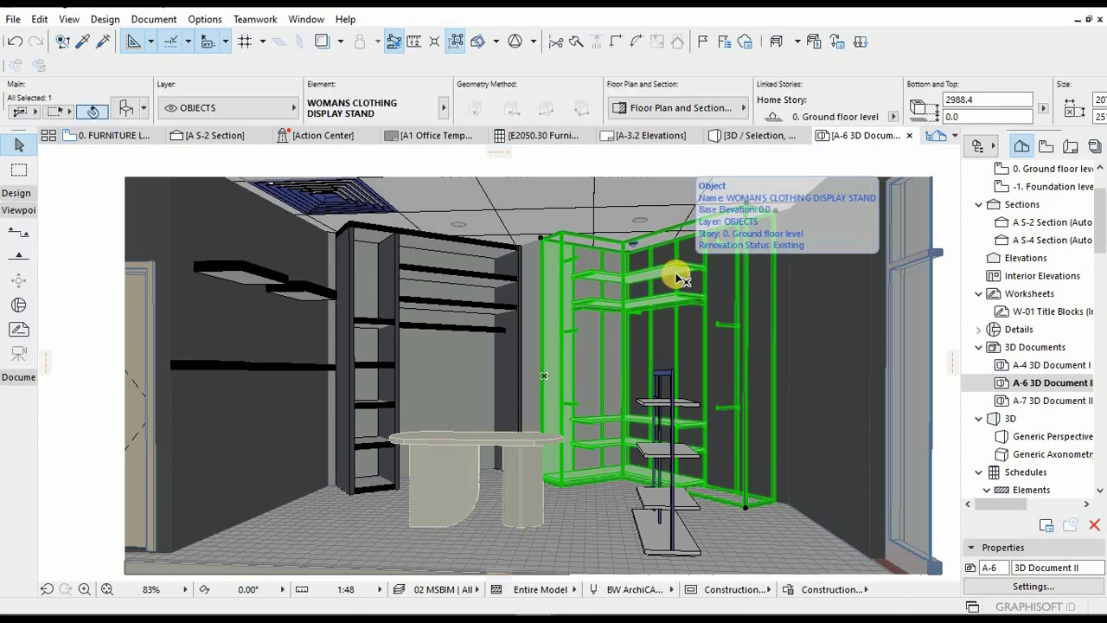
key(F5)
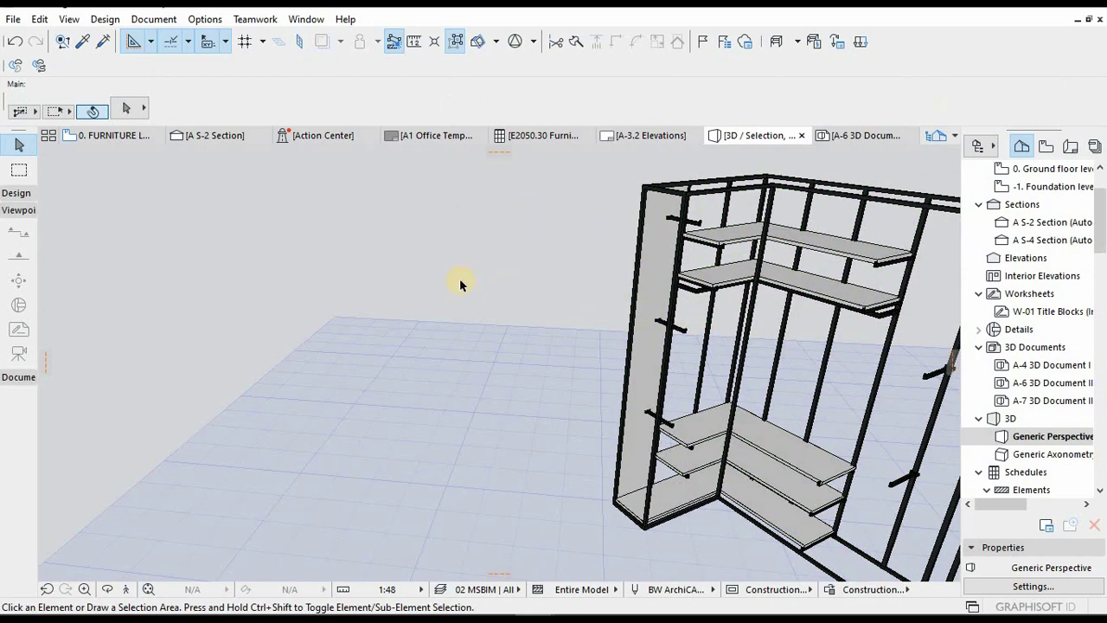
key(o)
drag(514, 334, 528, 378)
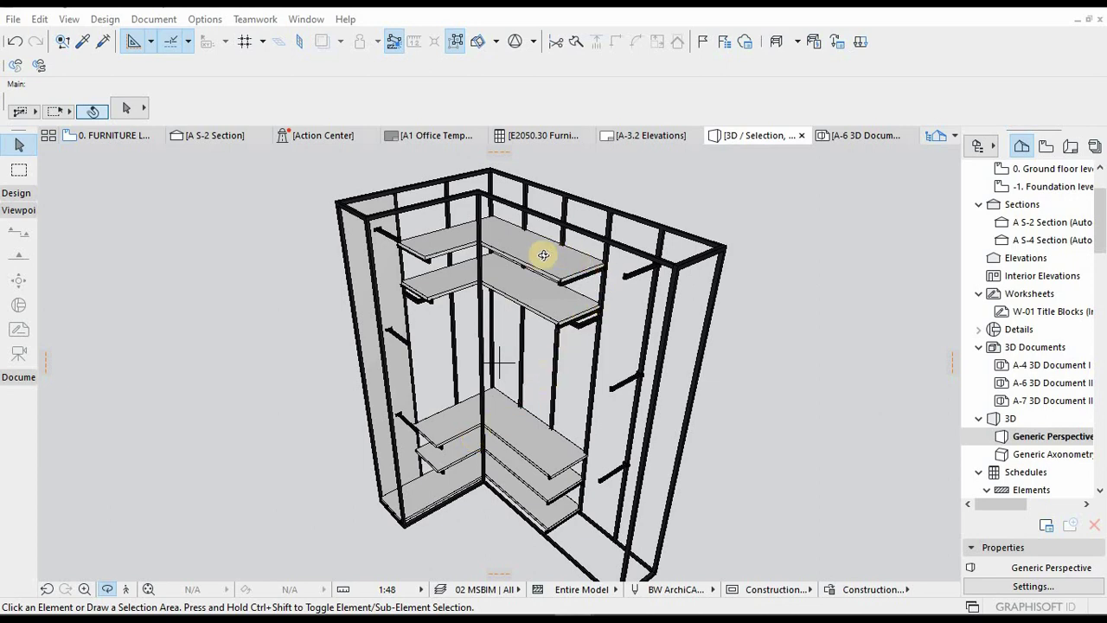
shift+middle_drag(526, 314, 603, 325)
shift+middle_drag(536, 269, 533, 279)
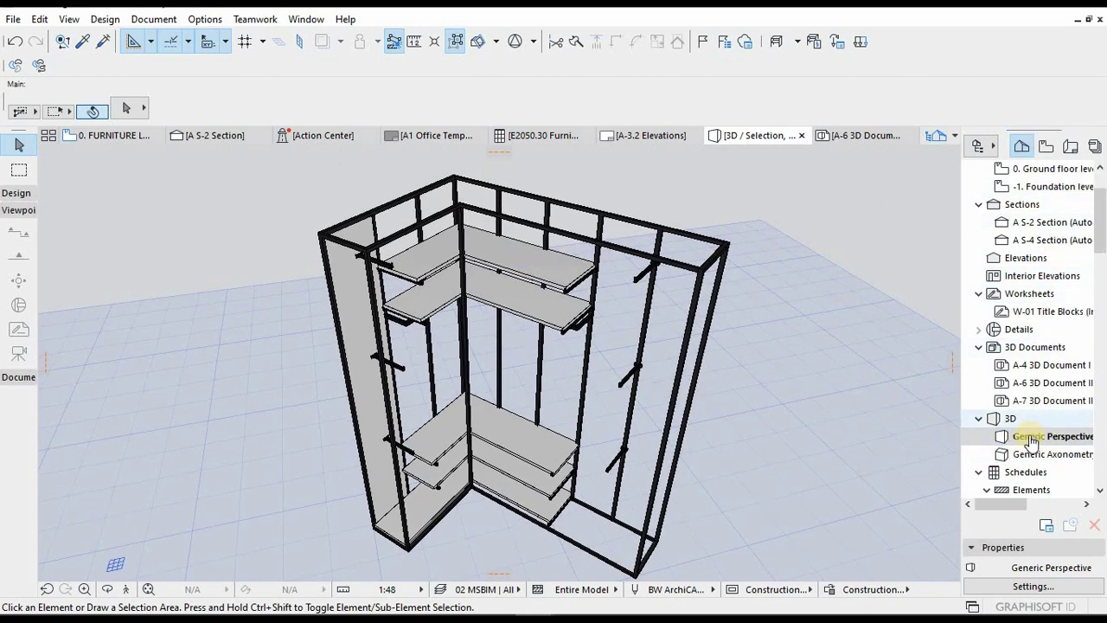
- Create a 3D document from the isolated clothing display stand with reference ID A-8 and name 3D Document IIII
right_click(762, 293)
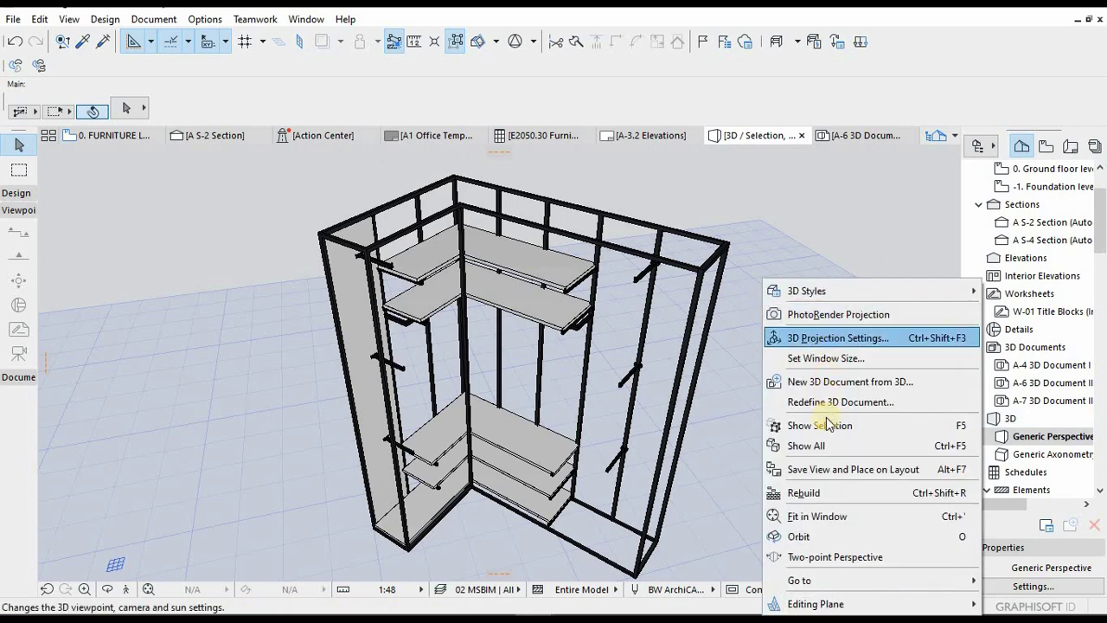
click(830, 381)
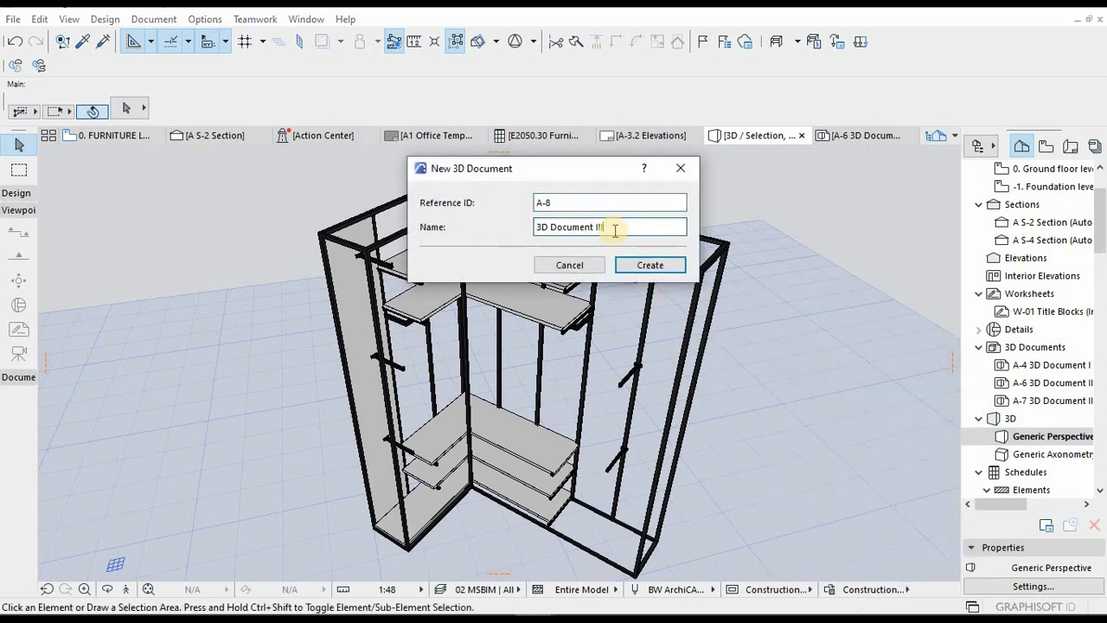
click(649, 264)
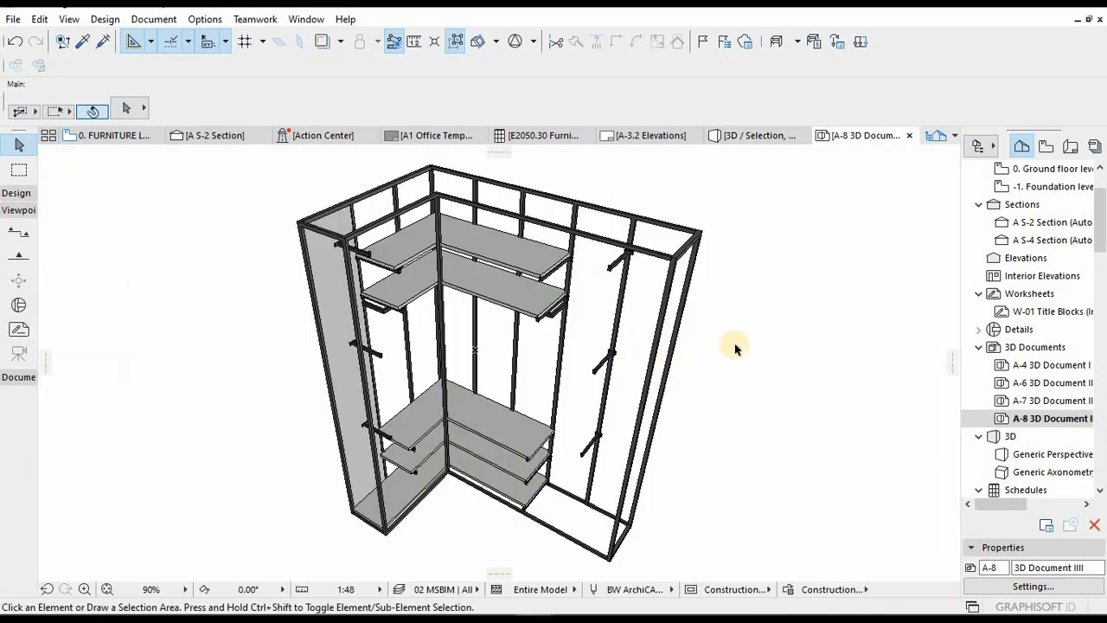
- Save the current view of the A-8 3D document under the custom name 3D Document IIIII
right_click(1034, 419)
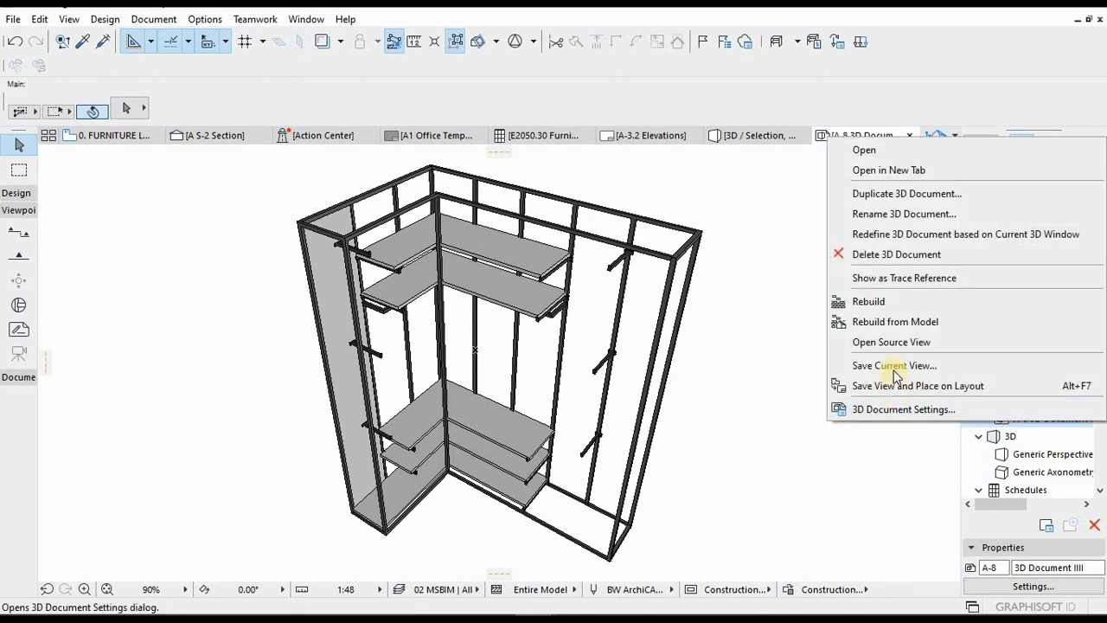
click(894, 366)
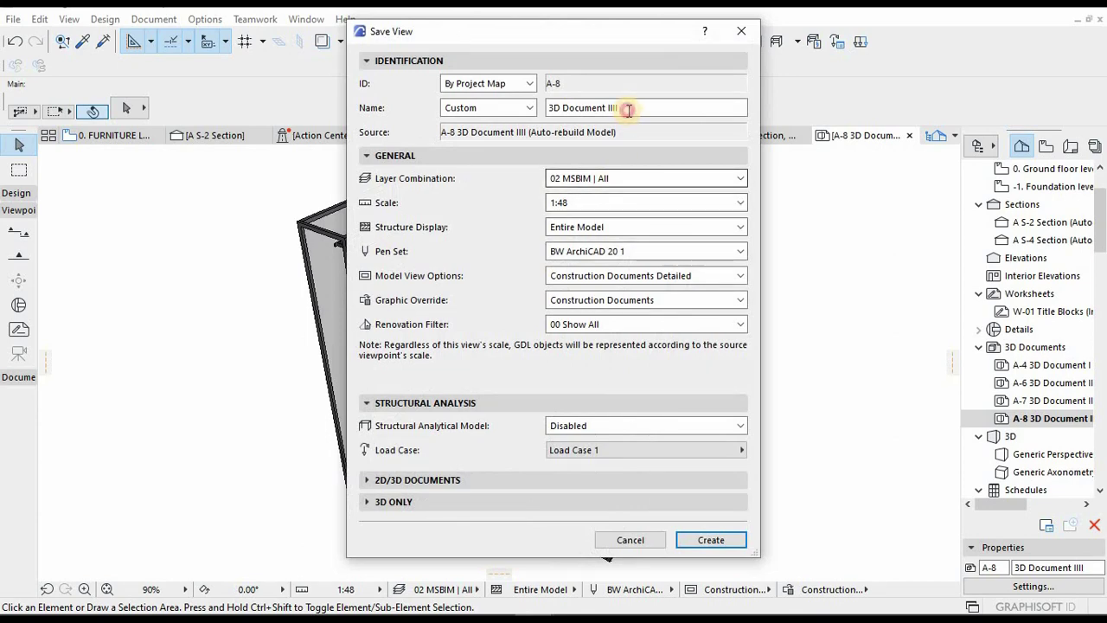
click(628, 109)
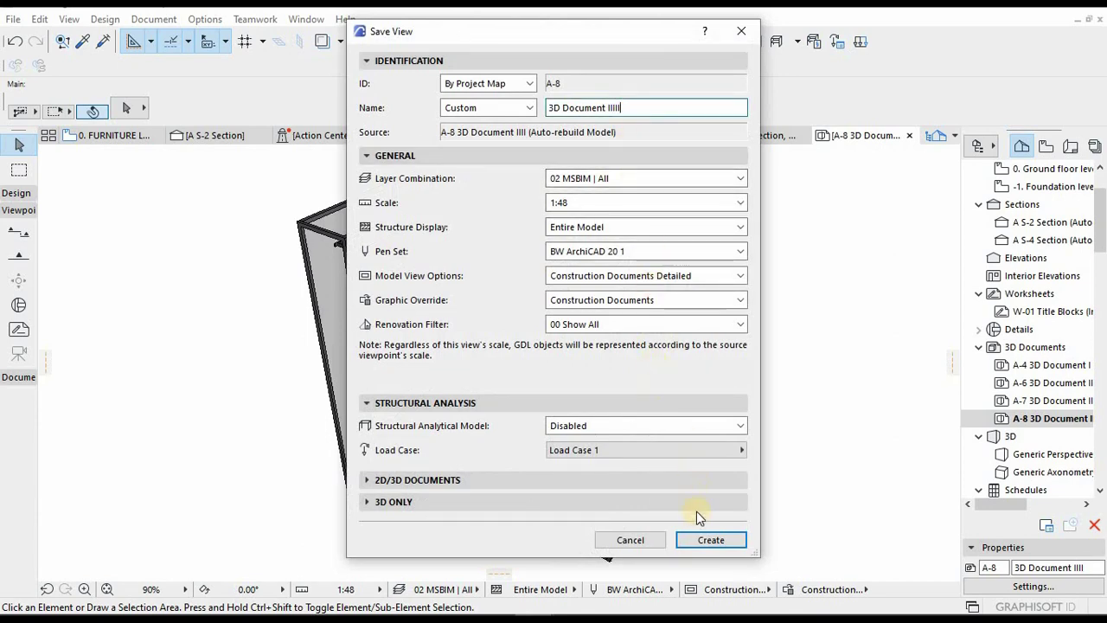
click(704, 539)
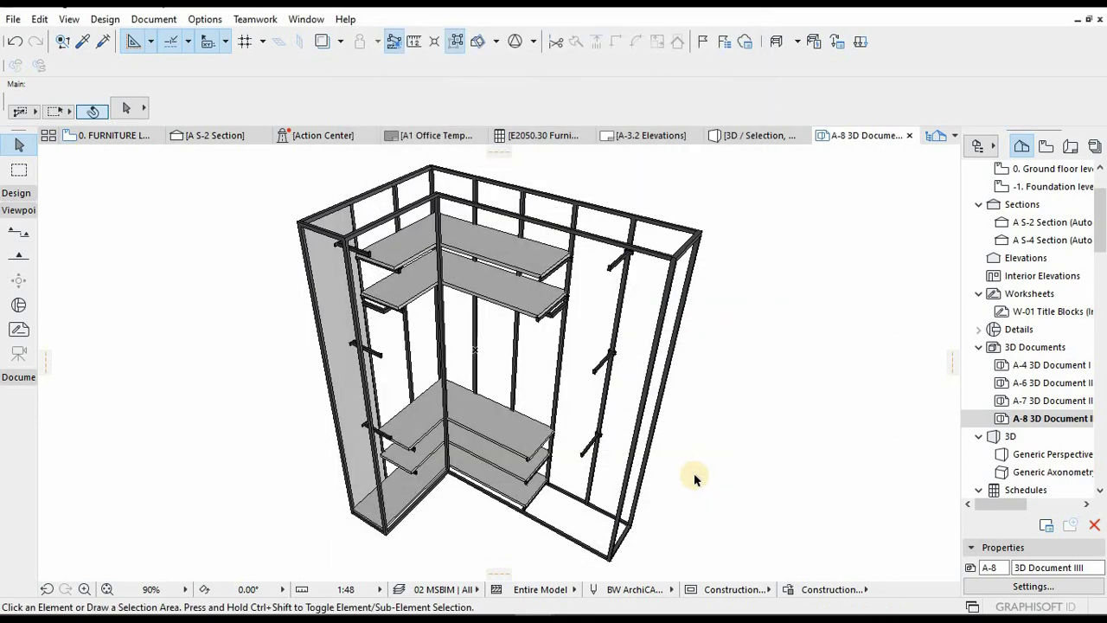
- Return to the floor plan, show the view map and move the A S-2 Elevation 1 view into the I-INTERIORS folder below I.1 INTERIOR PLANS
key(F2)
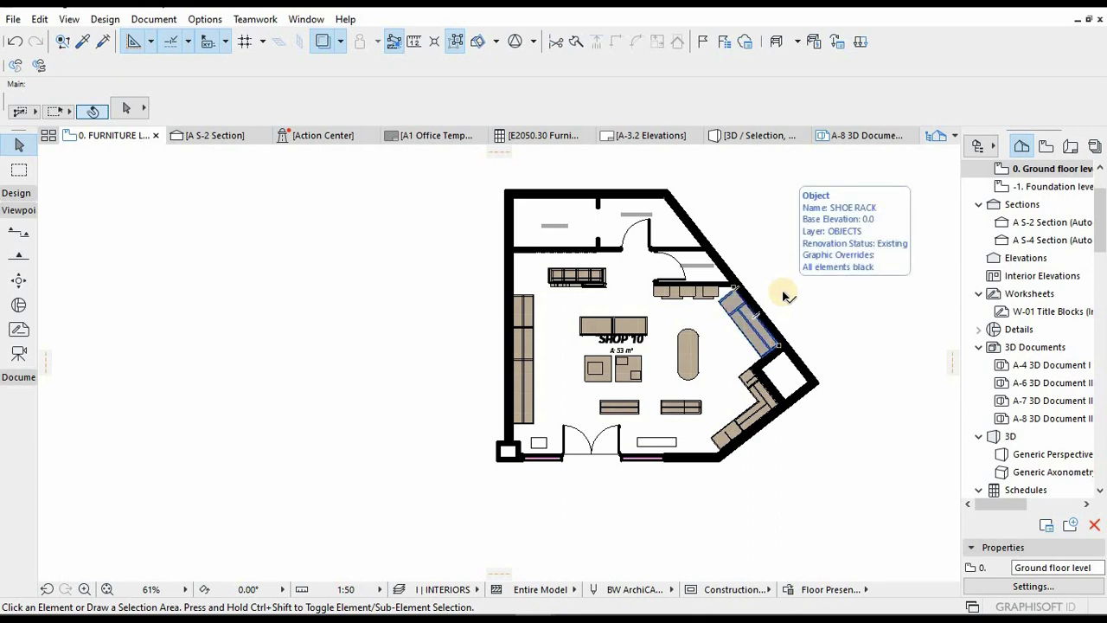
click(1046, 146)
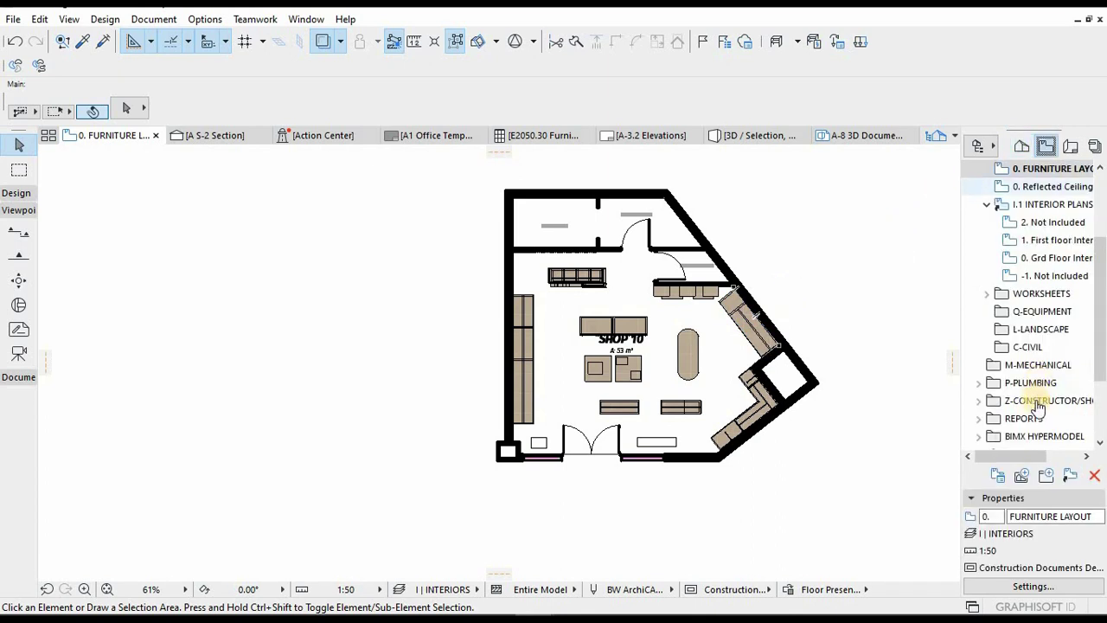
scroll(1038, 440, down, 2)
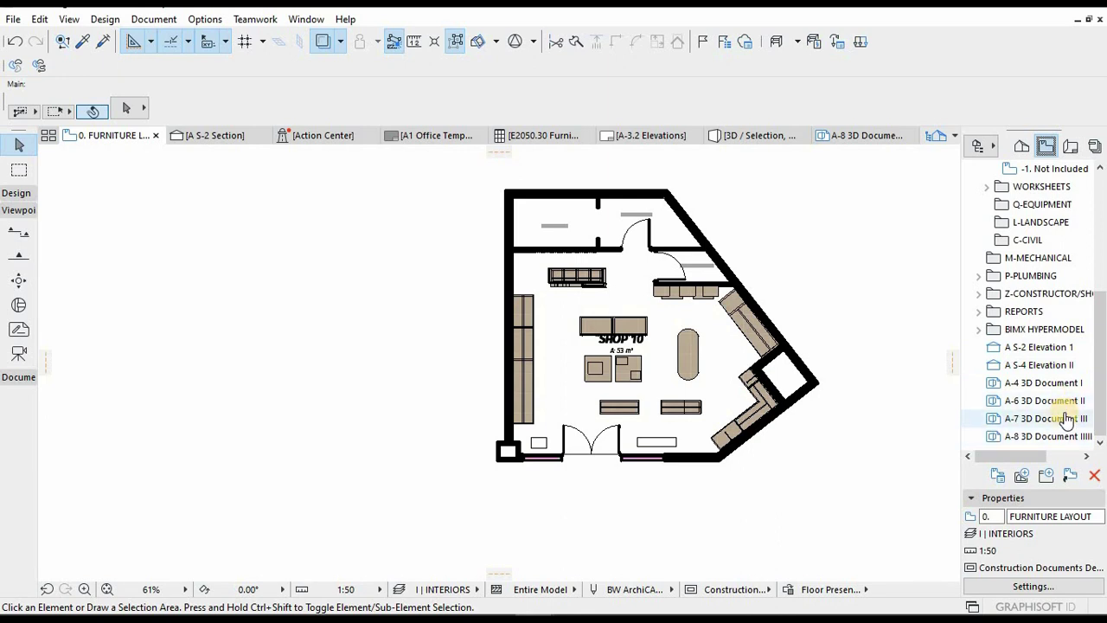
scroll(1064, 407, up, 5)
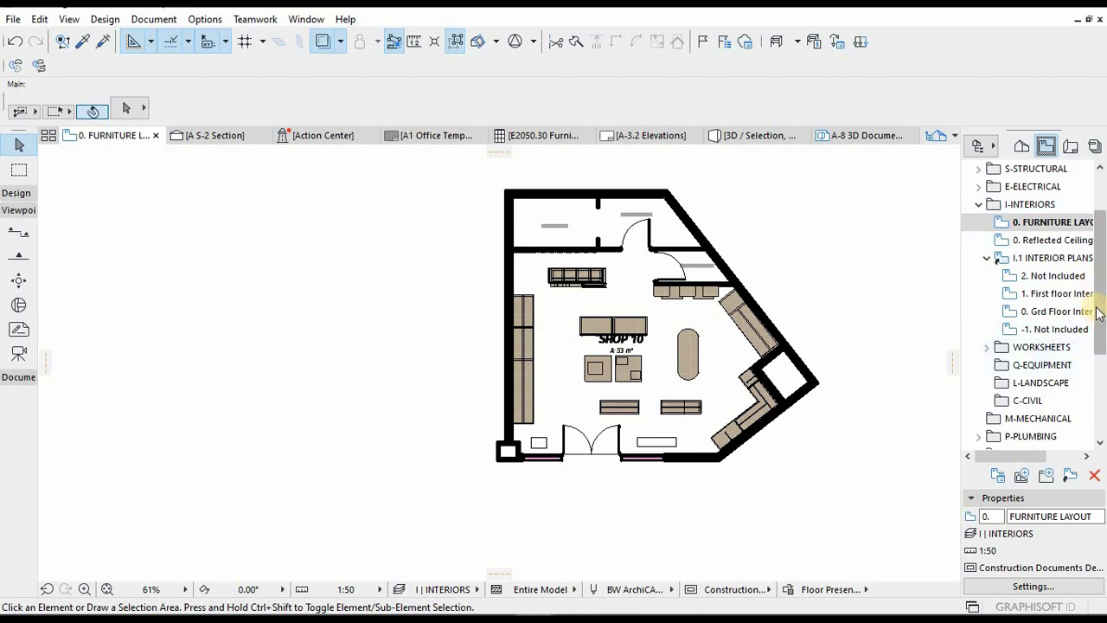
drag(1100, 320, 1102, 346)
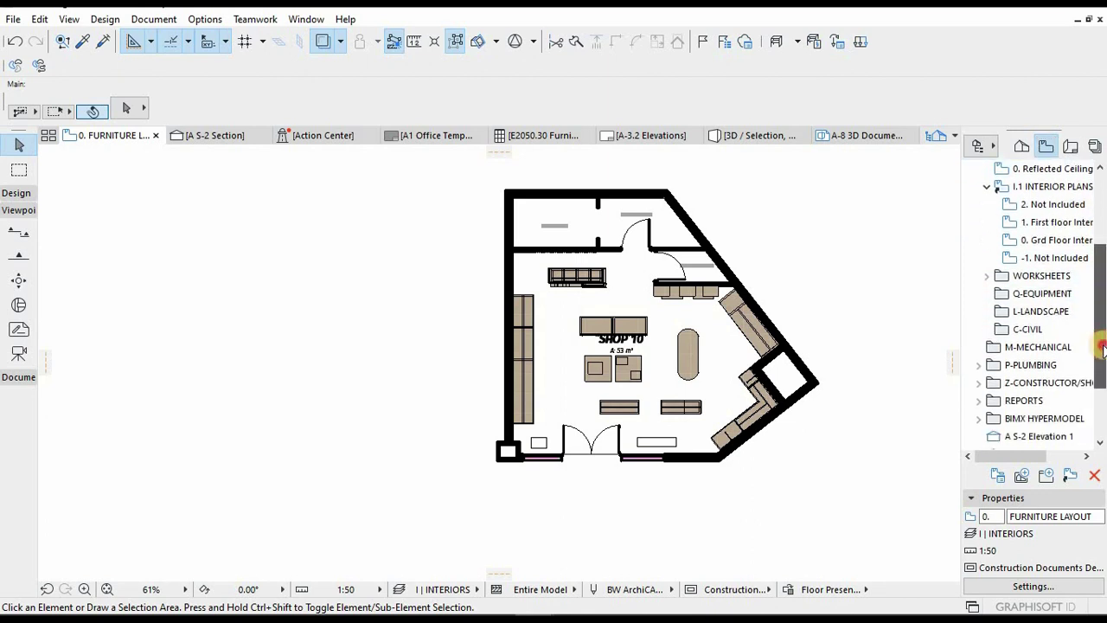
click(1049, 441)
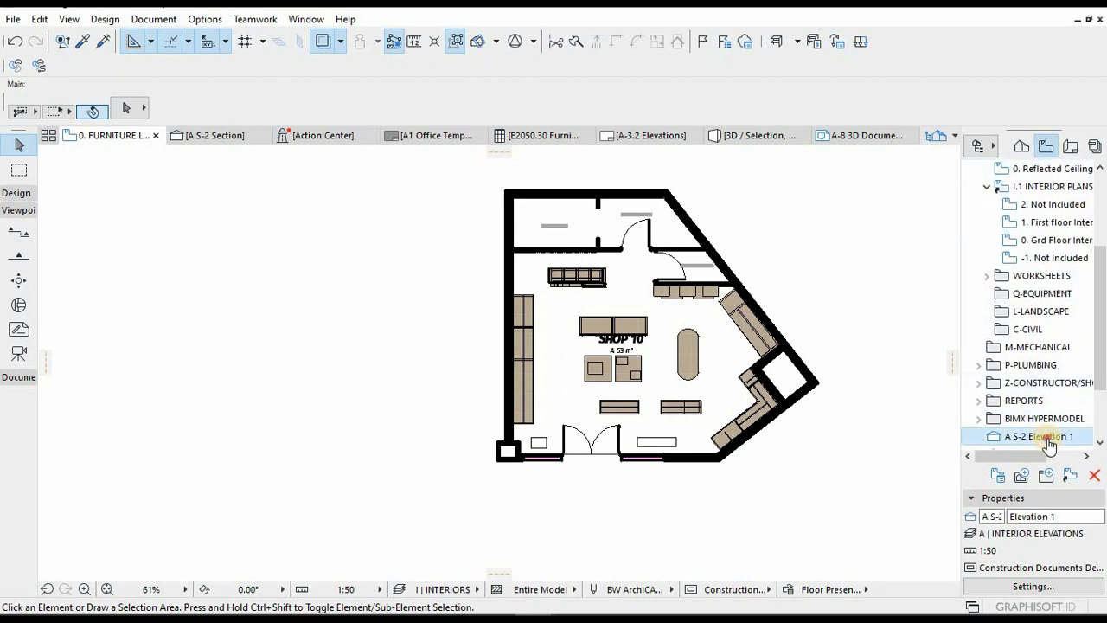
drag(1049, 359, 1057, 264)
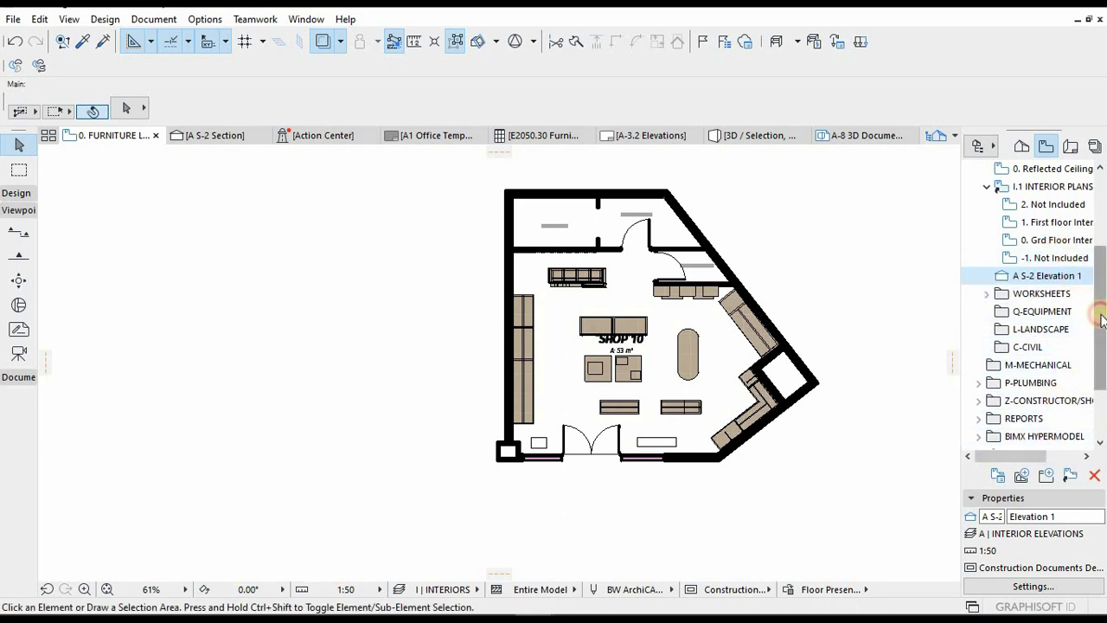
- Move the A S-4 Elevation II and A-4 3D Document I views into the I-INTERIORS folder below A S-2 Elevation 1
drag(1102, 327, 1103, 349)
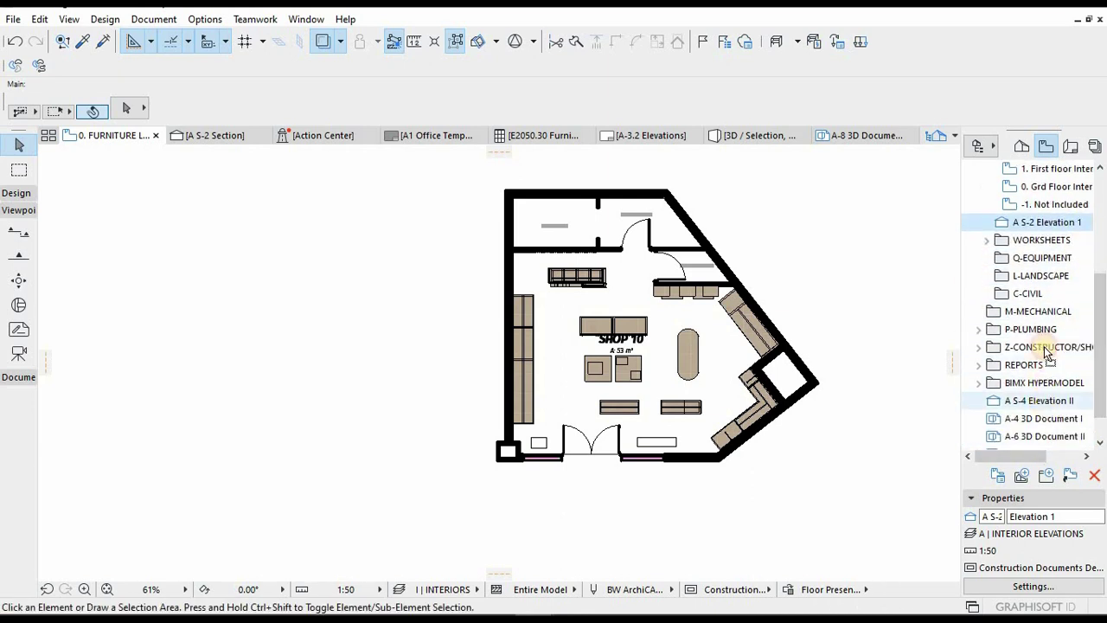
drag(1038, 401, 1045, 236)
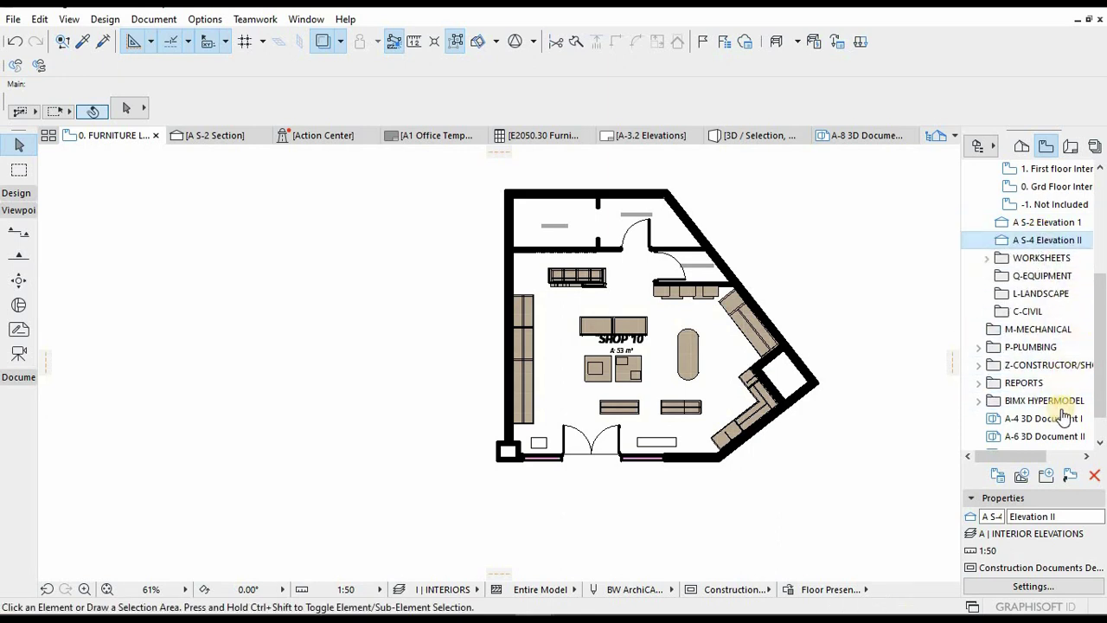
drag(1064, 417, 1058, 251)
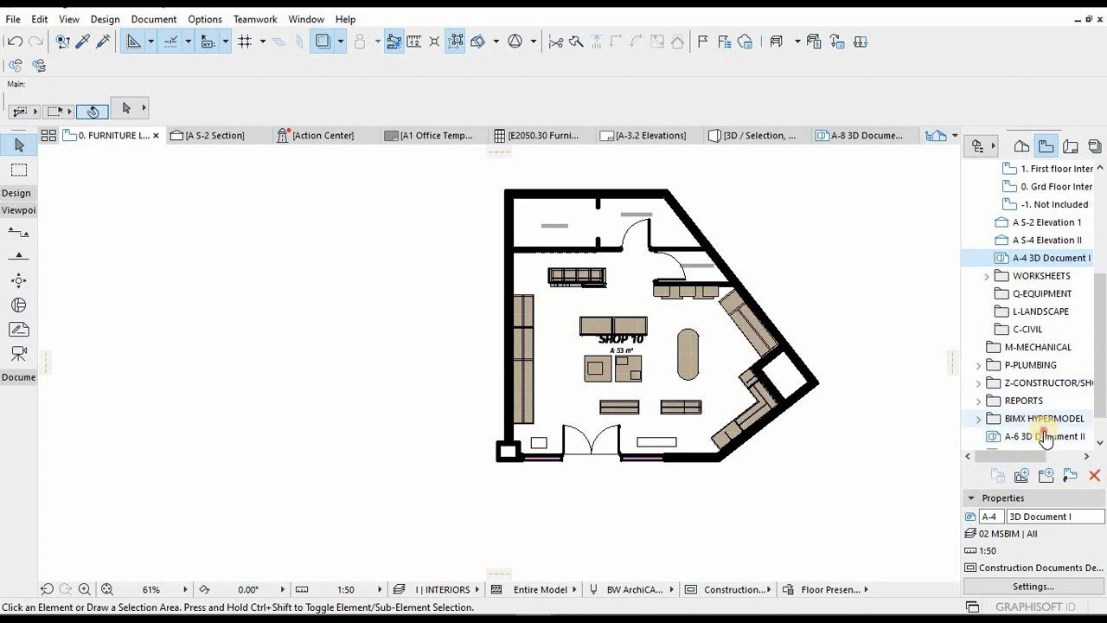
- Move the A-6 3D Document II and A-7 3D Document III views into the I-INTERIORS folder below A-4 3D Document I
click(1044, 437)
double_click(1045, 437)
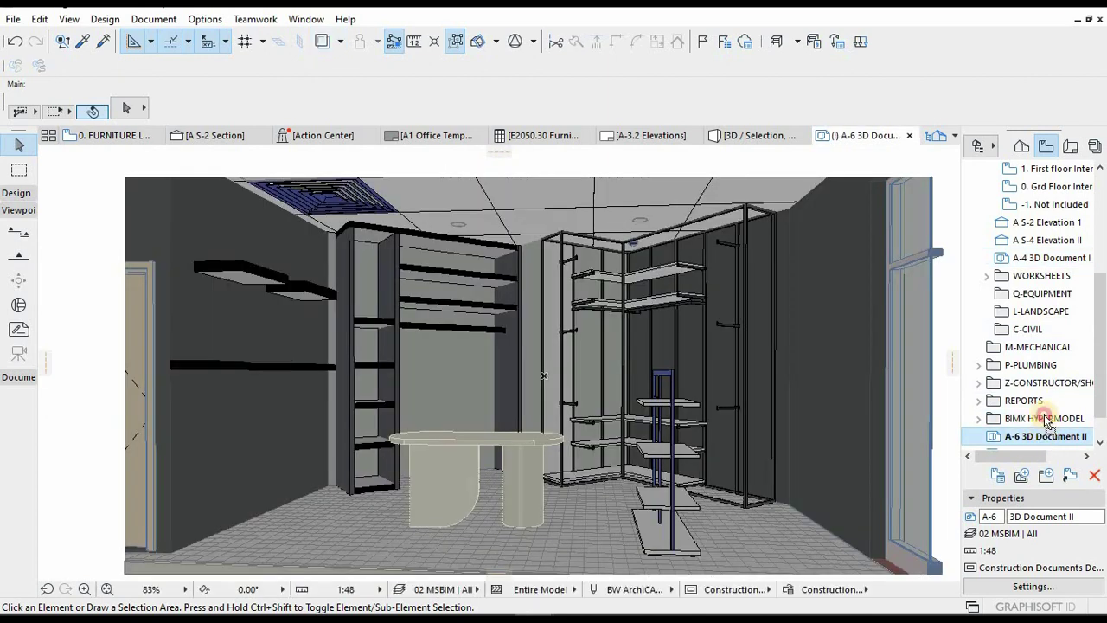
drag(1047, 419, 1060, 277)
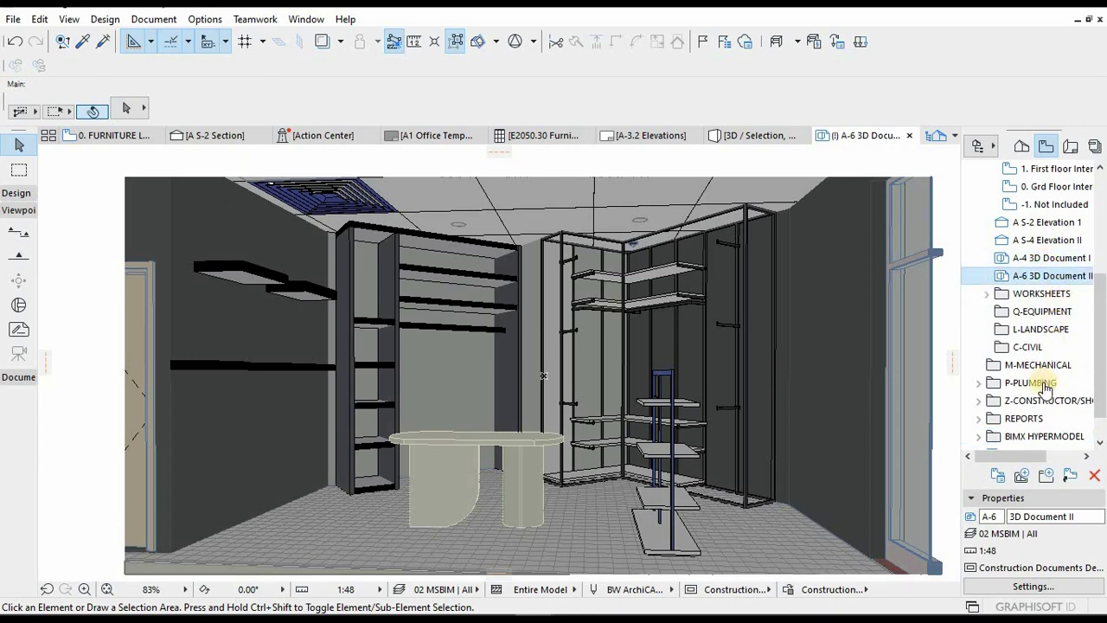
scroll(1041, 415, down, 1)
click(1046, 421)
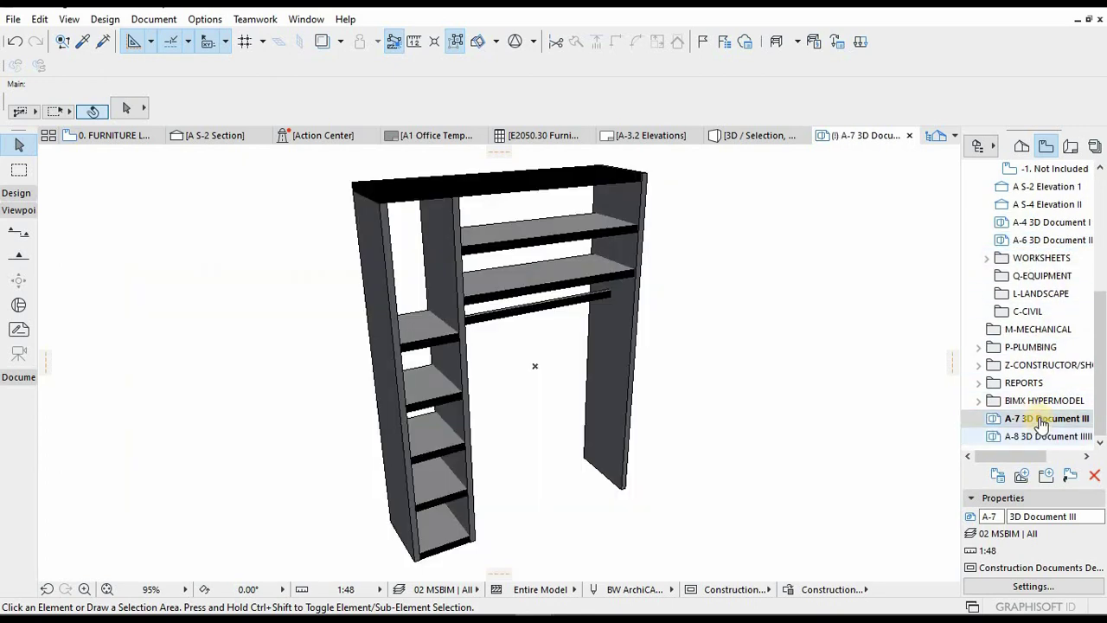
drag(1046, 423, 1047, 256)
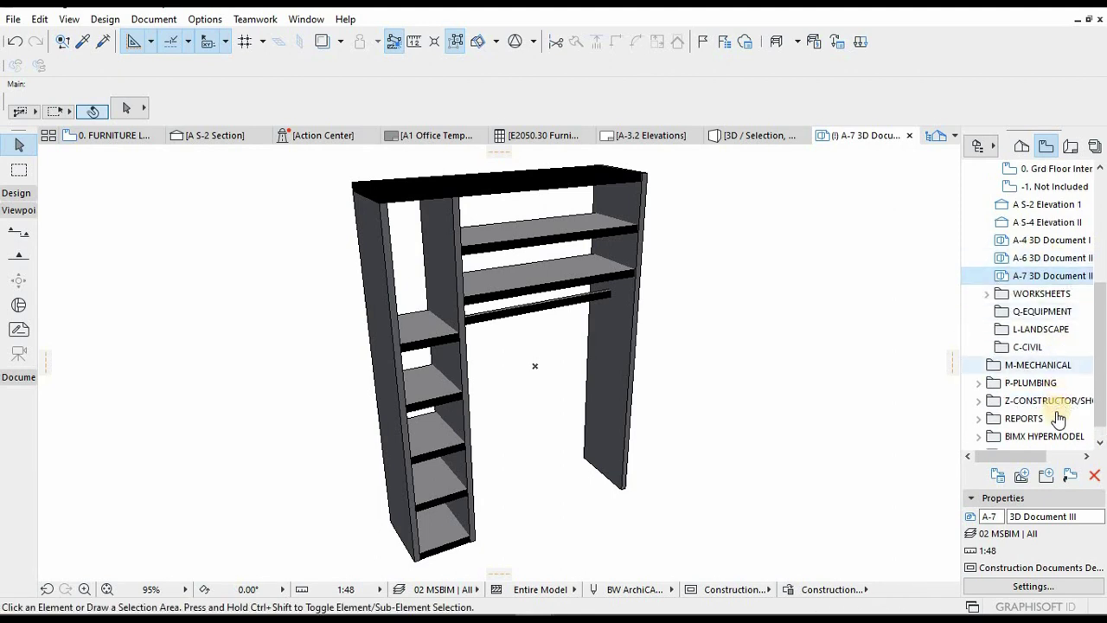
- Open the A-8 3D Document IIIII view and move it into the I-INTERIORS folder below A-7 3D Document III
scroll(1046, 445, down, 1)
click(1046, 436)
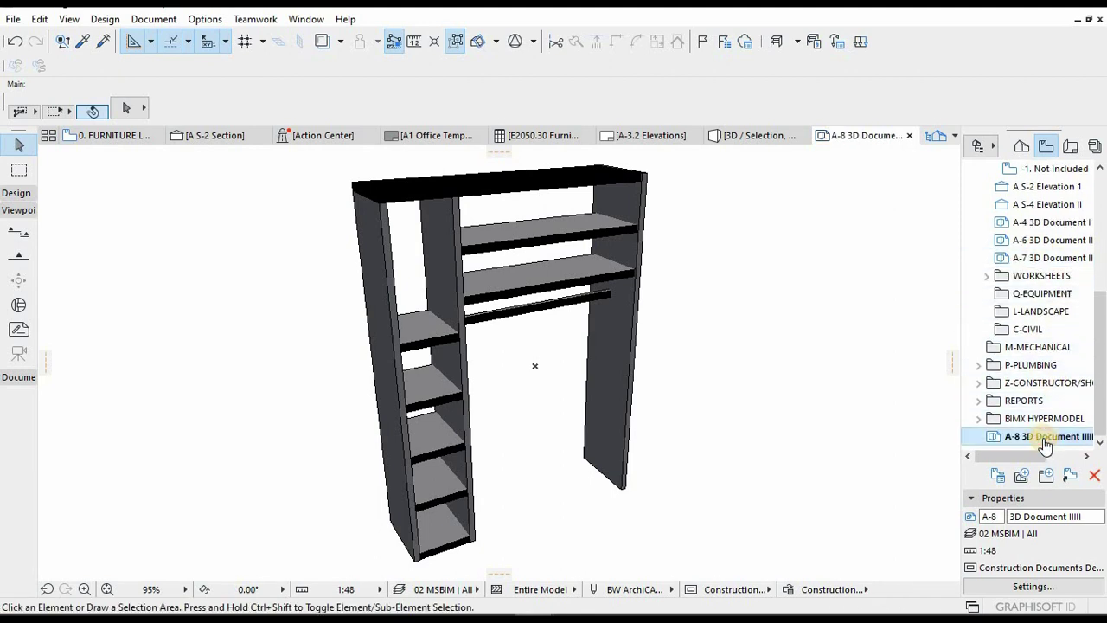
drag(1046, 316, 1048, 286)
scroll(1046, 298, up, 3)
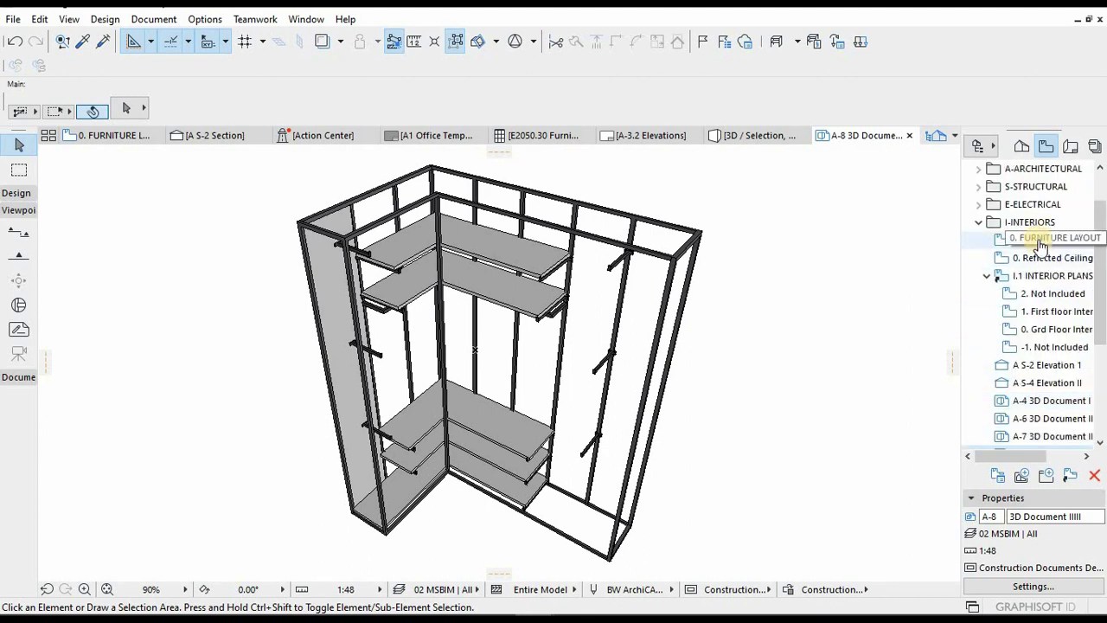
- Check the FURNITURE LAYOUT, Reflected Ceiling and 2. Not Included views in turn, and select the I.1 INTERIOR PLANS folder
double_click(1049, 242)
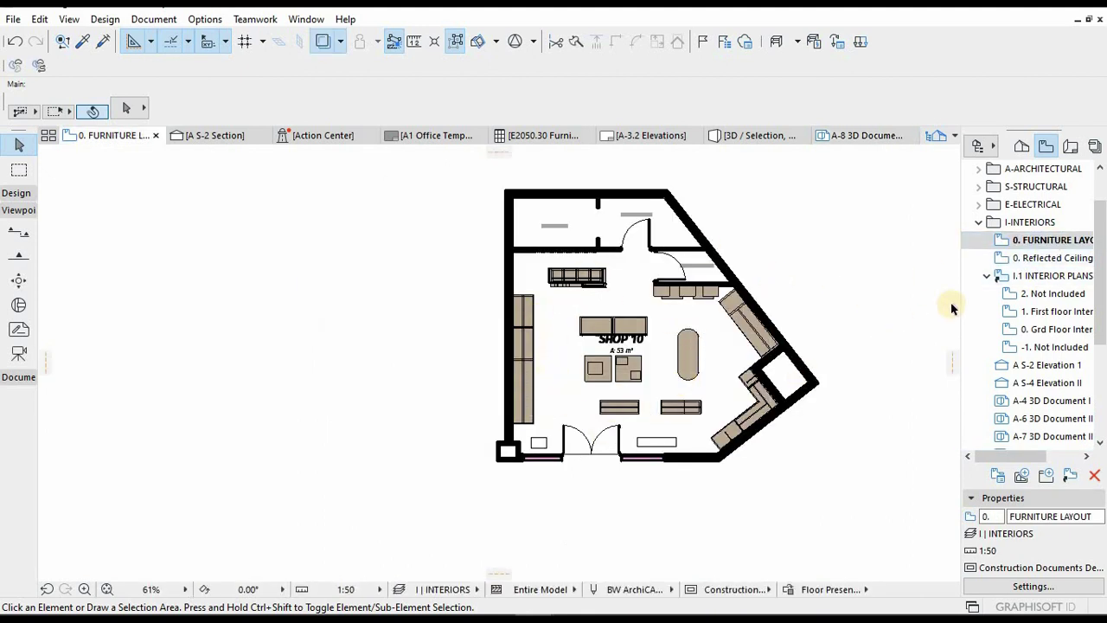
double_click(1052, 258)
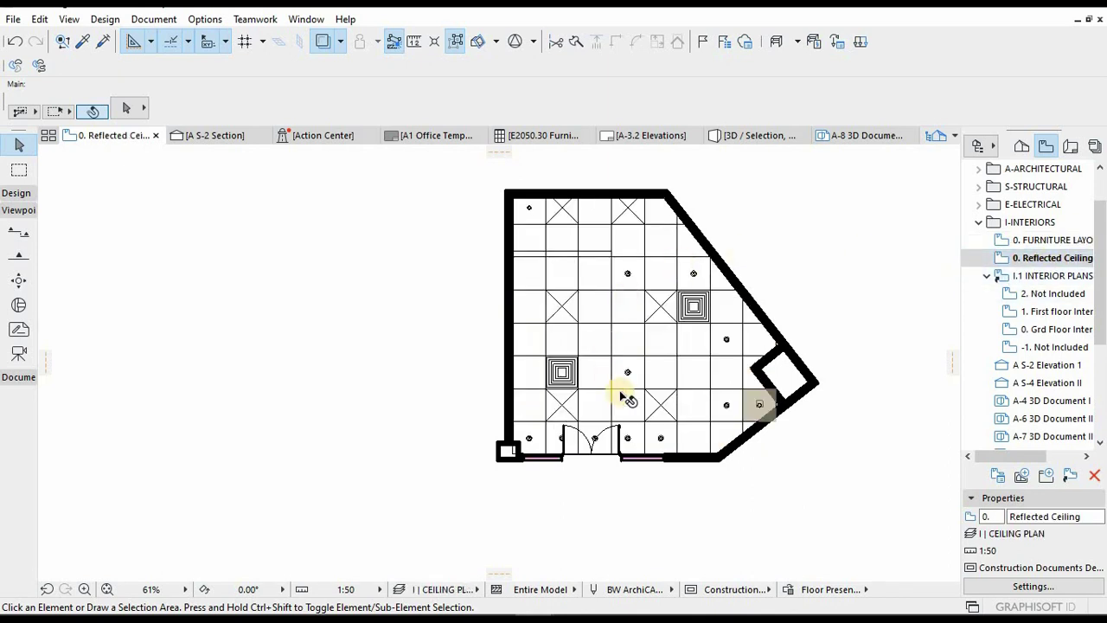
double_click(1051, 295)
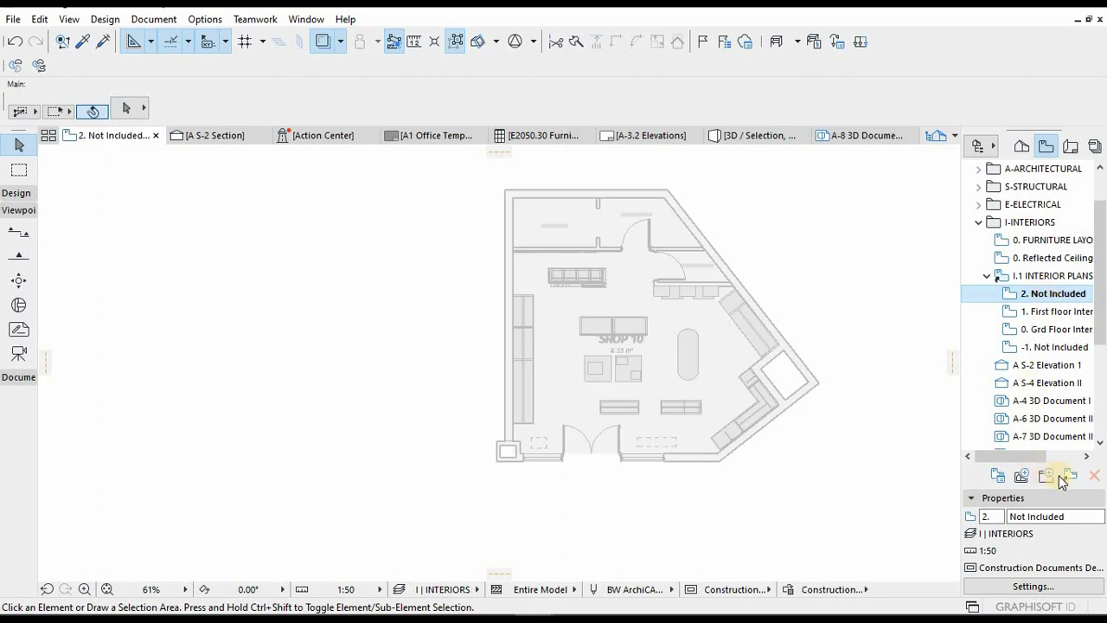
click(1046, 277)
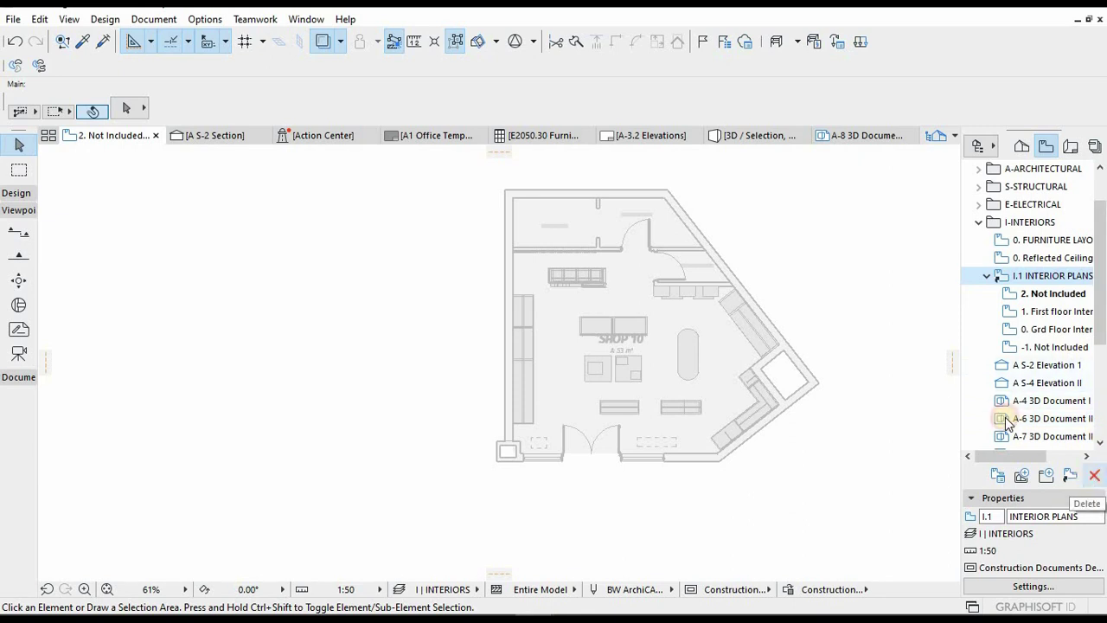
- Delete the cloned I.1 INTERIOR PLANS folder with all its views from the I-INTERIORS folder
click(1095, 475)
click(532, 248)
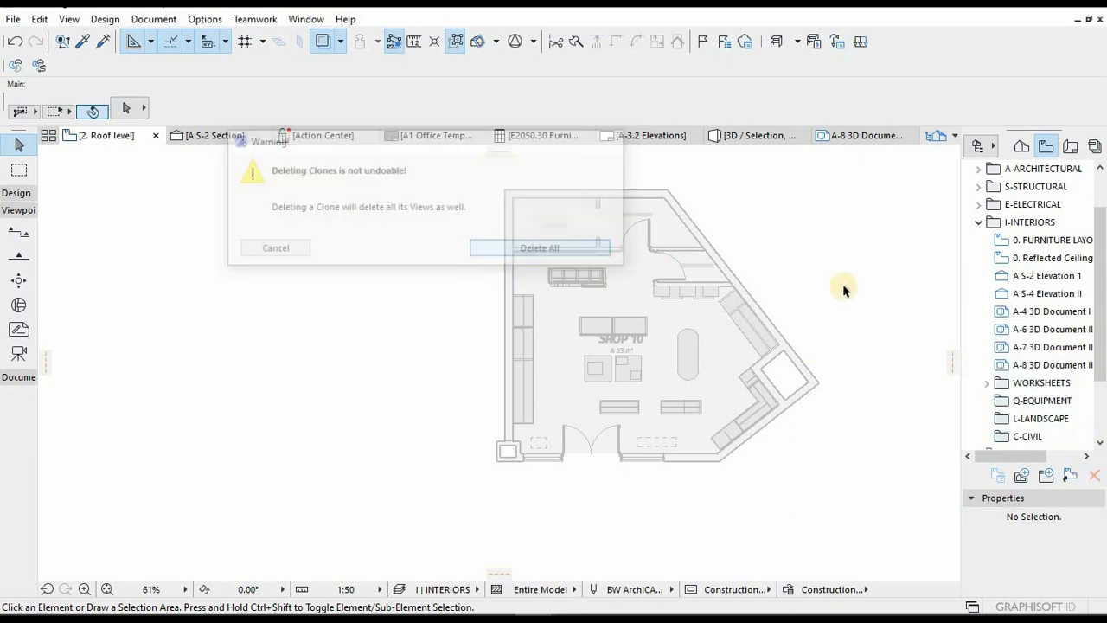
- Check the saved Elevation 1, Elevation II and A-4, A-6, A-7 and A-8 3D Document views in turn
double_click(1050, 276)
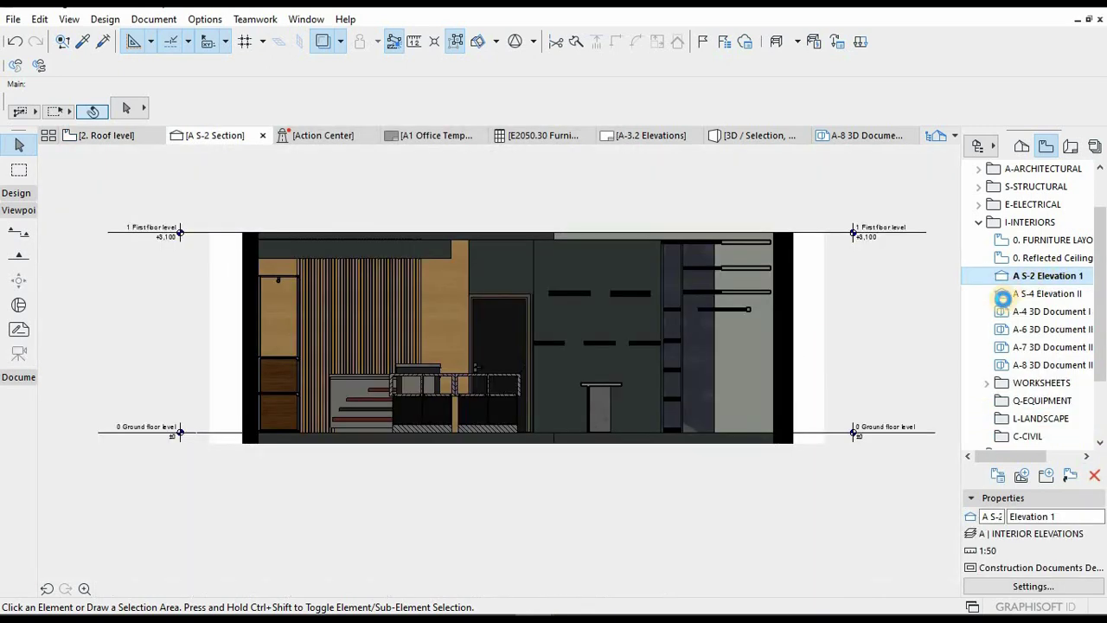
double_click(1047, 294)
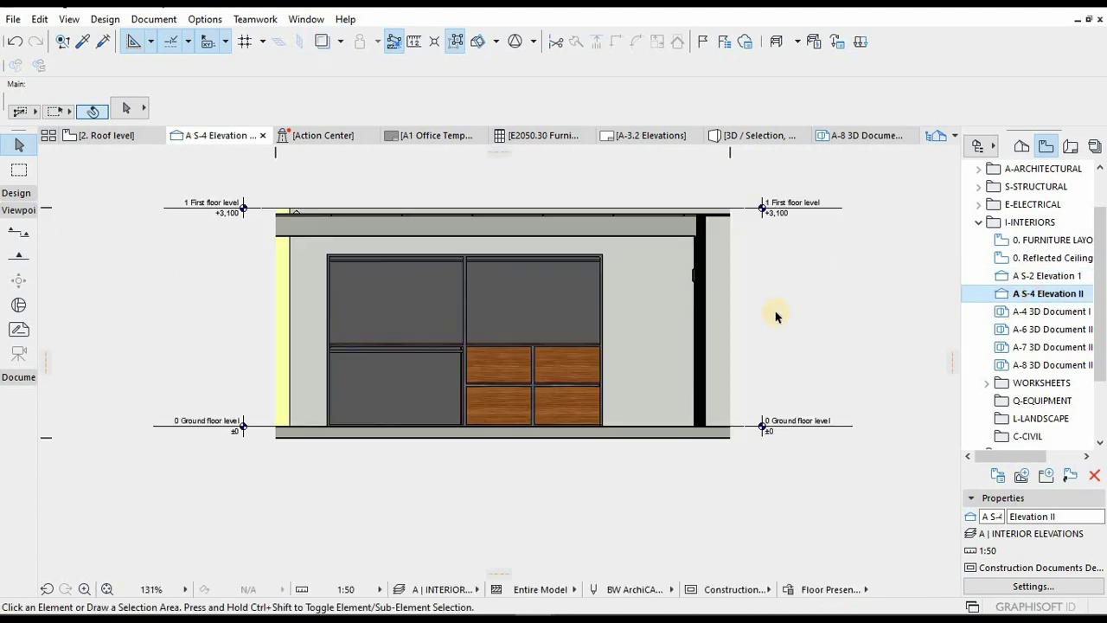
double_click(1055, 314)
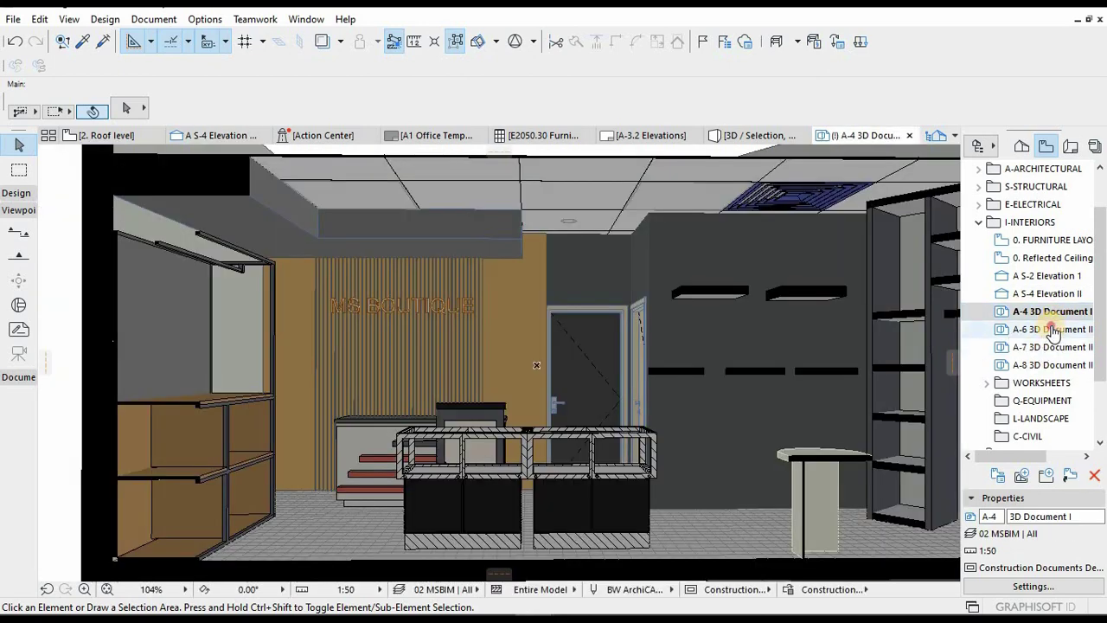
double_click(1054, 332)
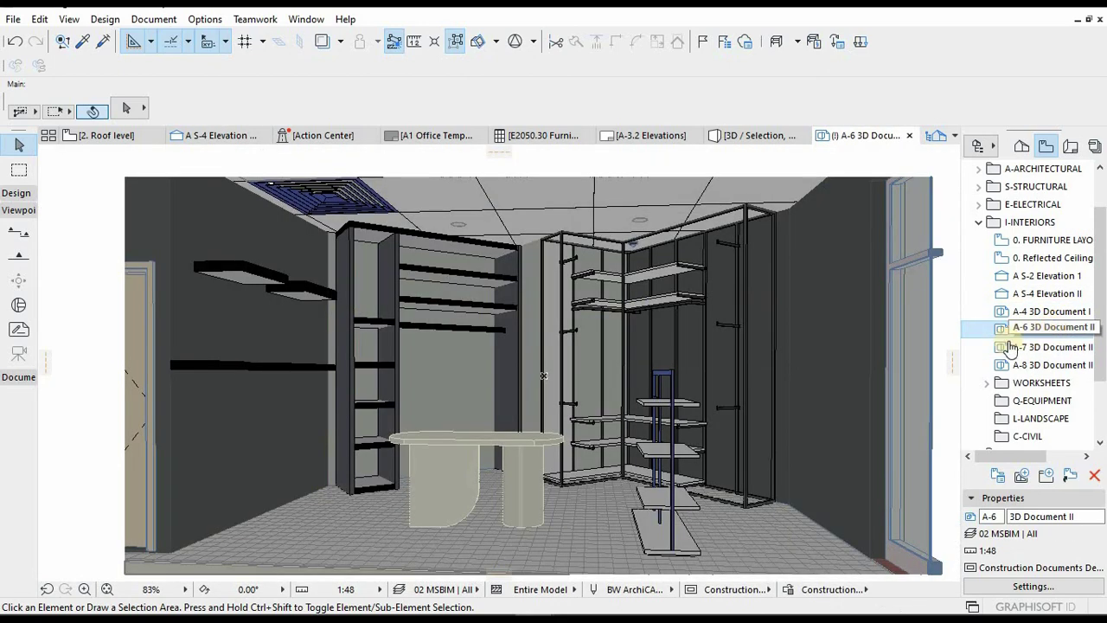
double_click(1052, 350)
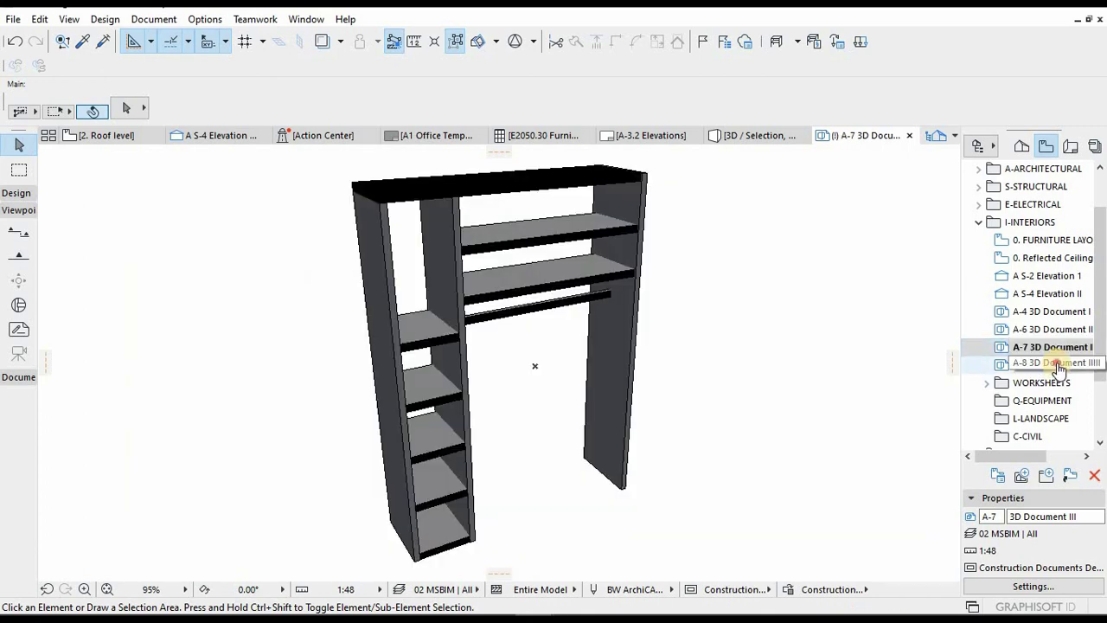
double_click(1059, 364)
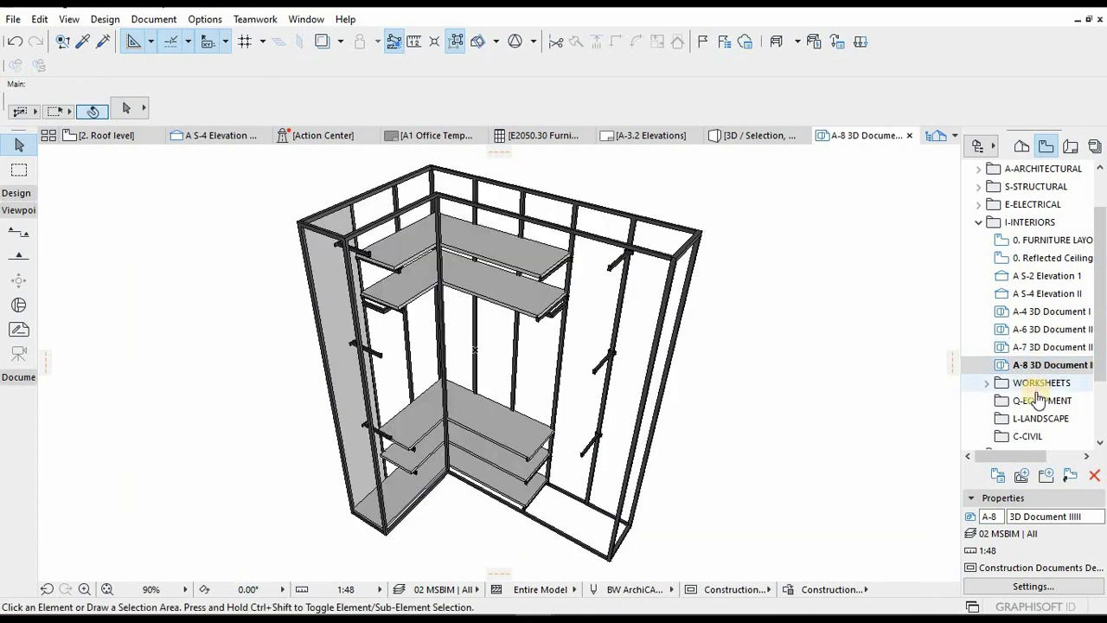
scroll(1038, 416, down, 2)
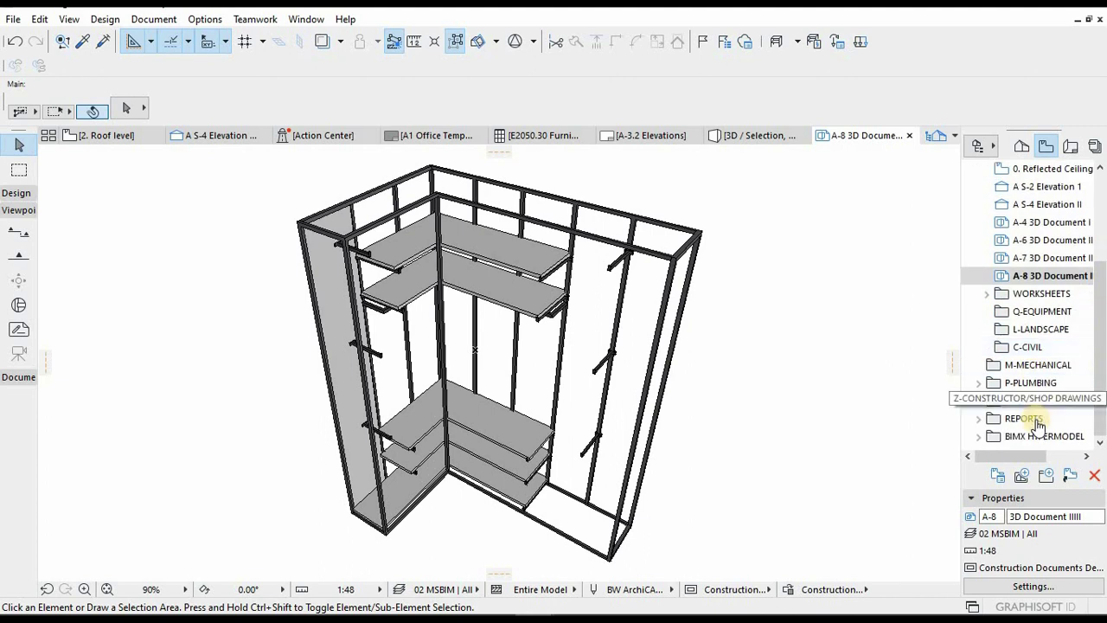
- Open the E2050.30 Furniture schedule from the project map and look through its furniture rows
click(1022, 146)
scroll(1046, 444, down, 10)
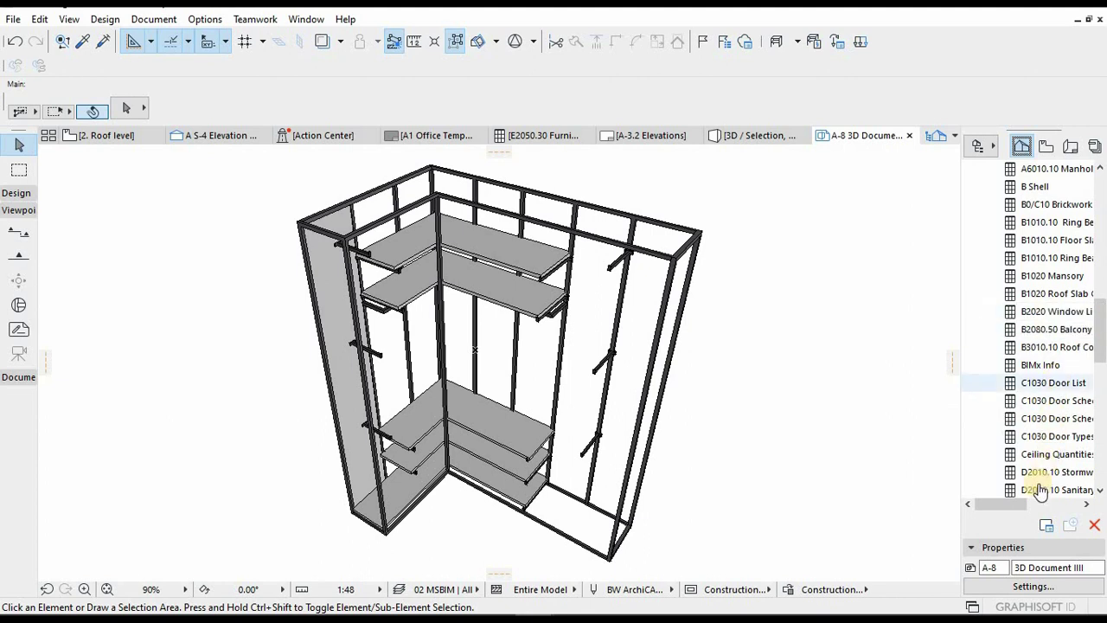
mouse_move(1024, 510)
mouse_down()
mouse_move(1034, 510)
mouse_move(1022, 510)
mouse_up()
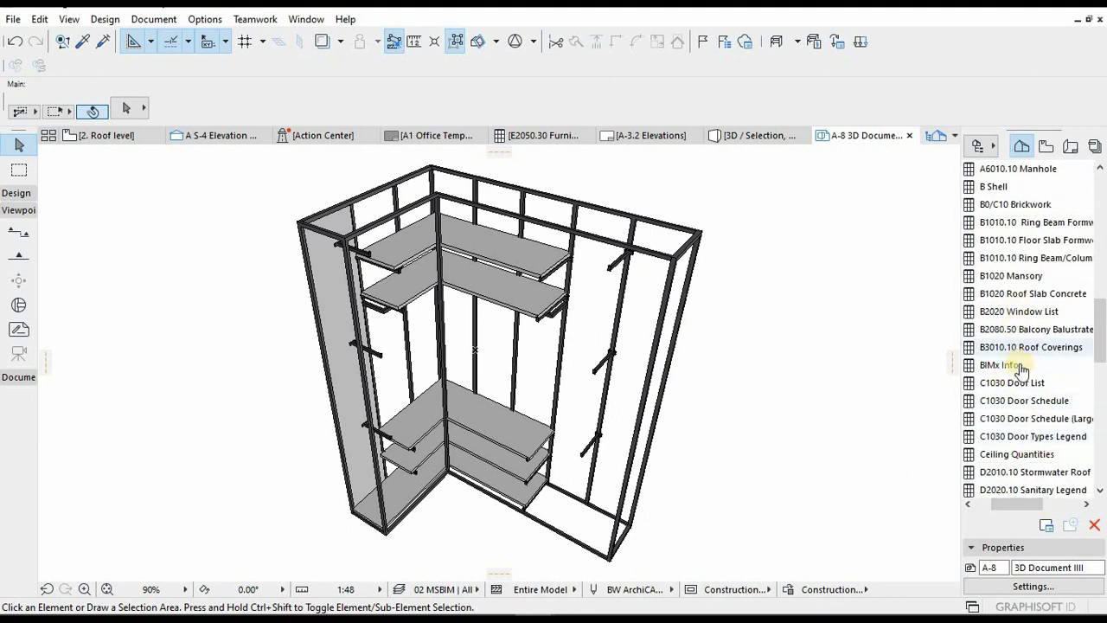
scroll(1017, 398, down, 3)
scroll(1034, 433, down, 1)
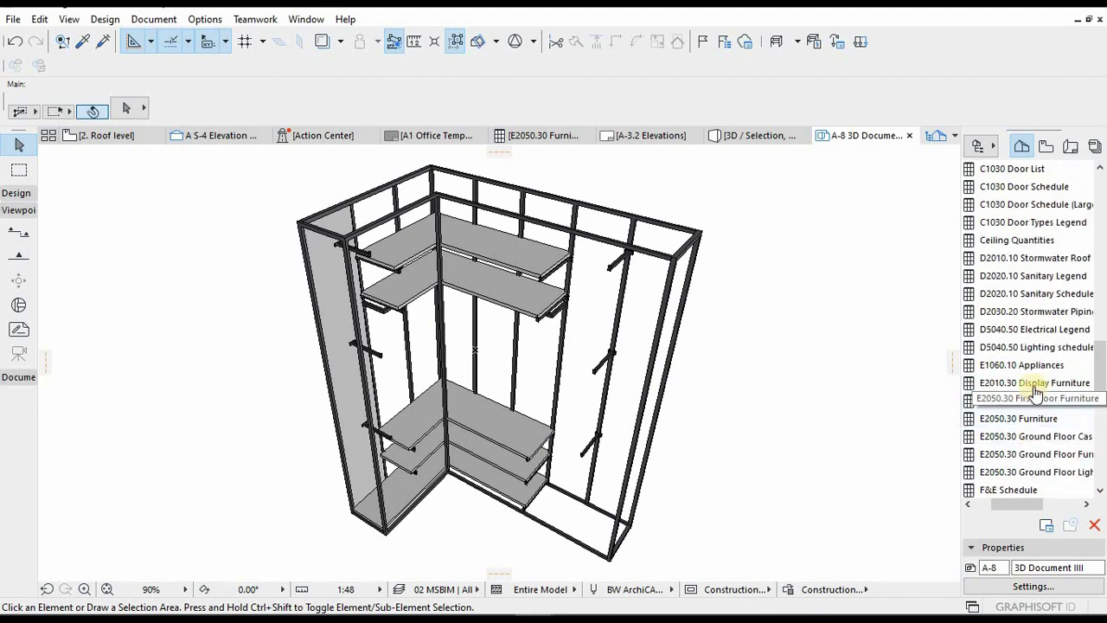
double_click(1035, 418)
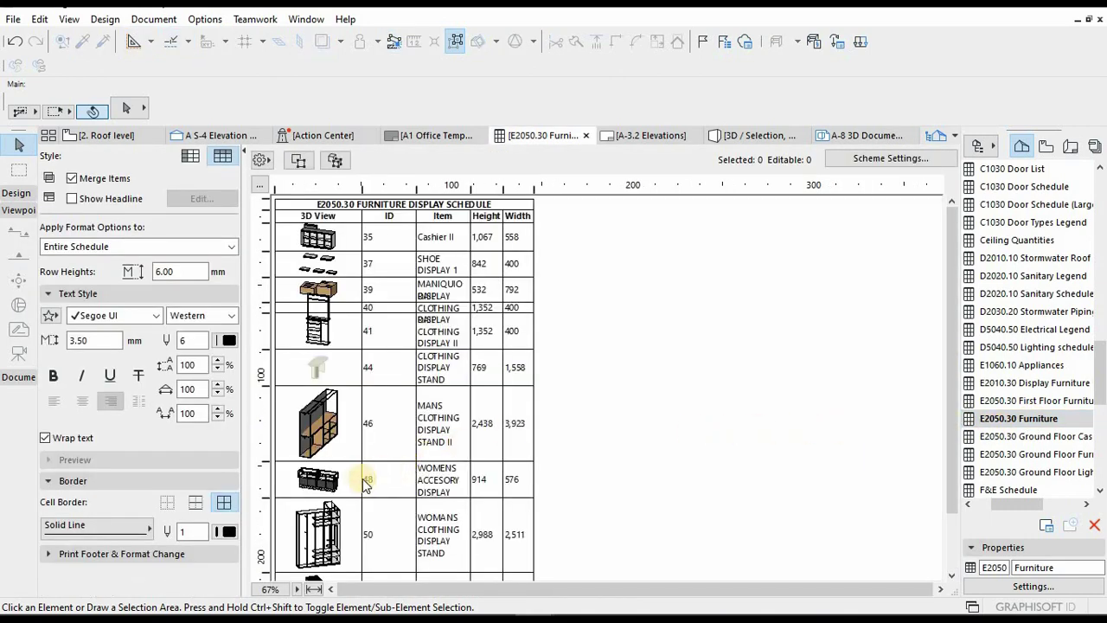
scroll(655, 486, down, 2)
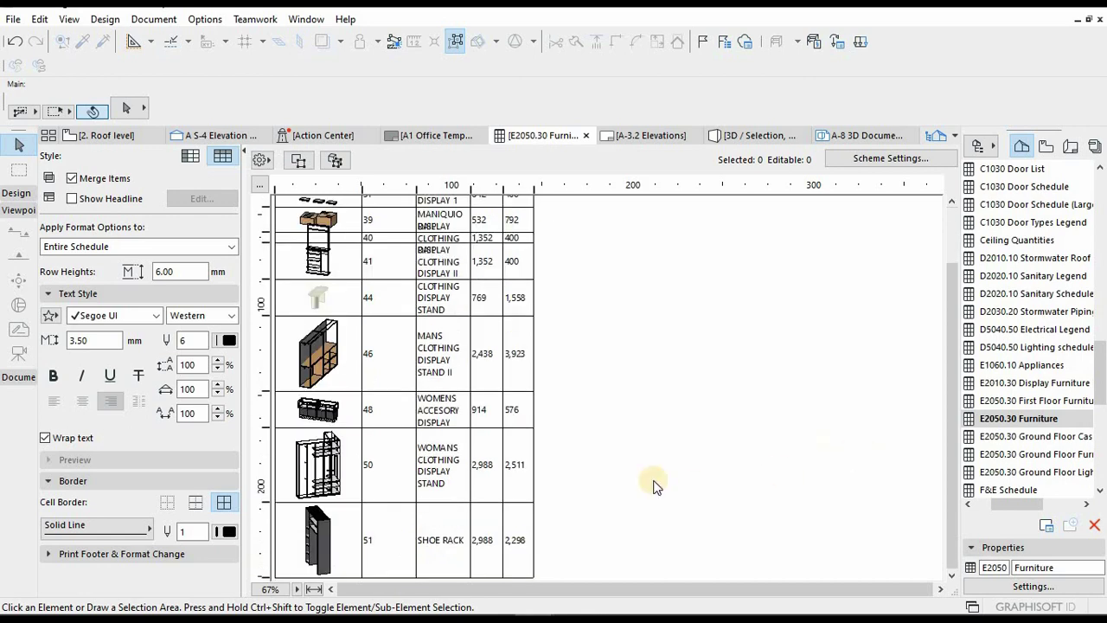
scroll(439, 343, up, 2)
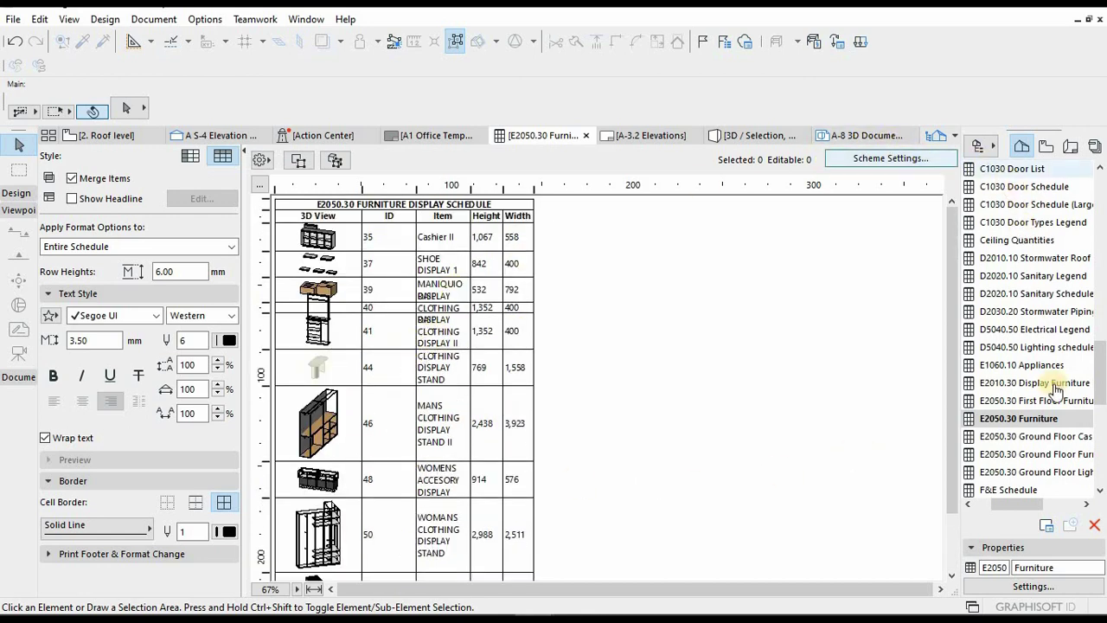
- Save the E2050.30 Furniture schedule as a view named Furniture
right_click(1012, 418)
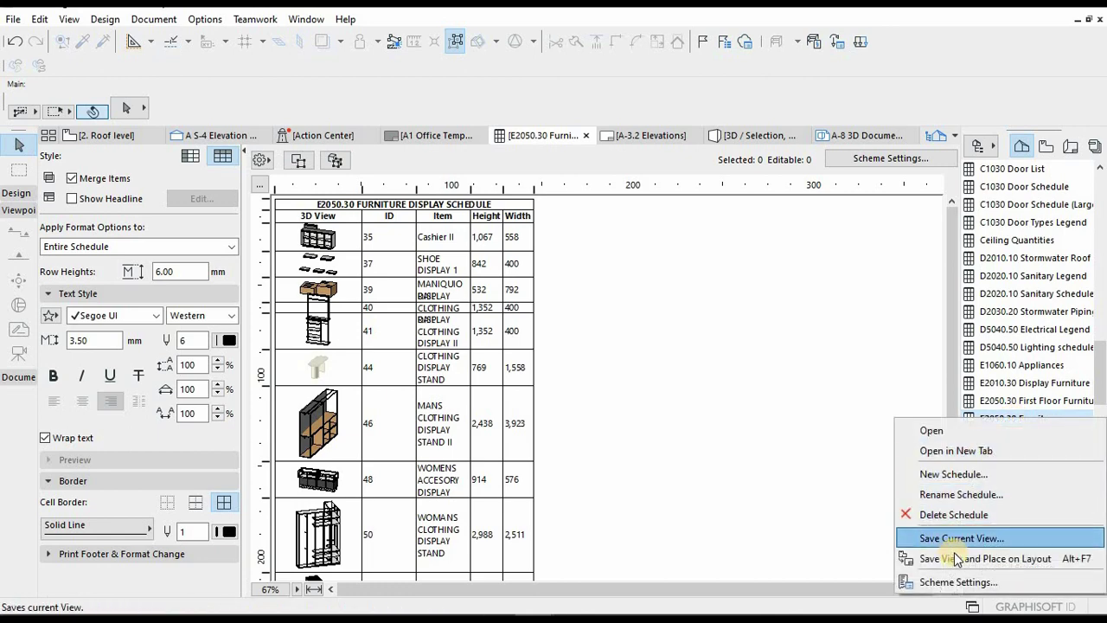
click(951, 538)
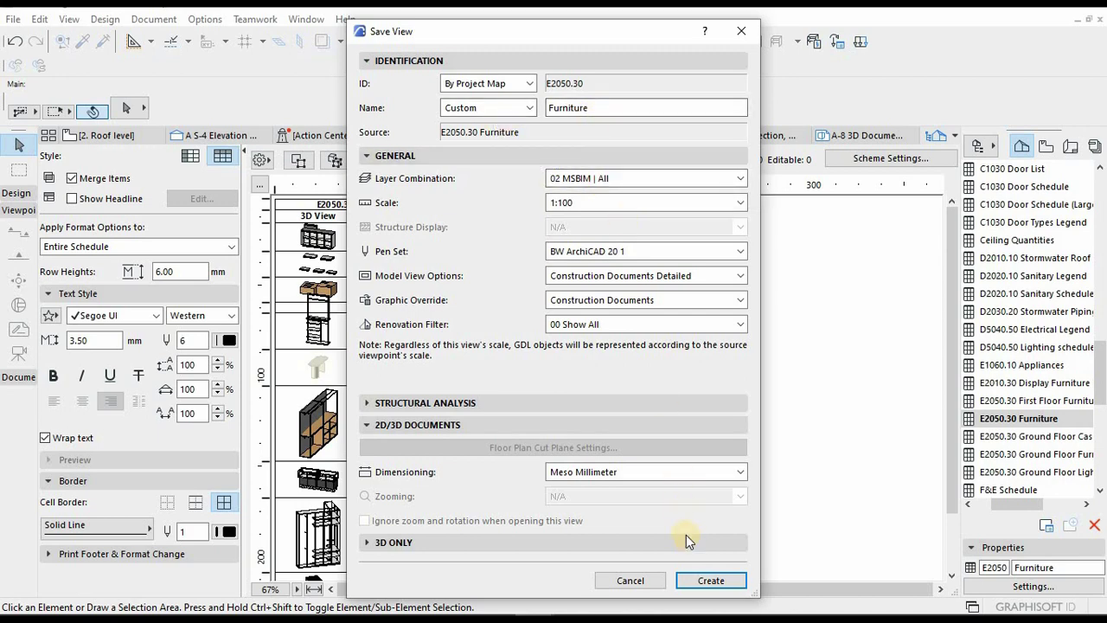
click(707, 581)
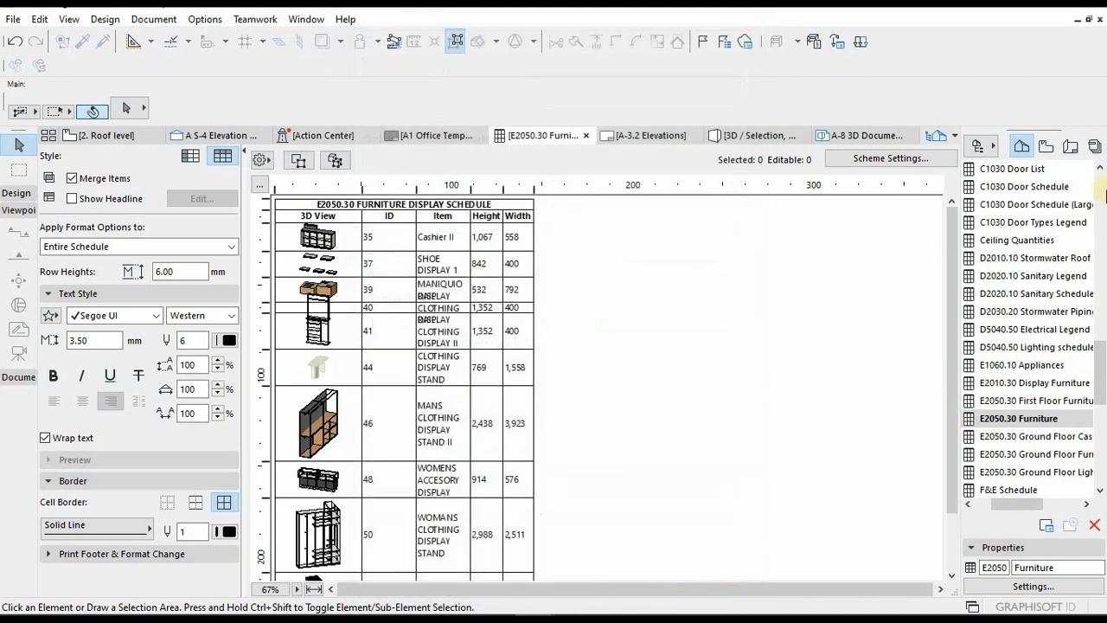
- Move the saved E2050.30 Furniture view into the I-INTERIORS folder below A-8 3D Document IIIII, open it and collapse the WORKSHEETS folder
click(1045, 148)
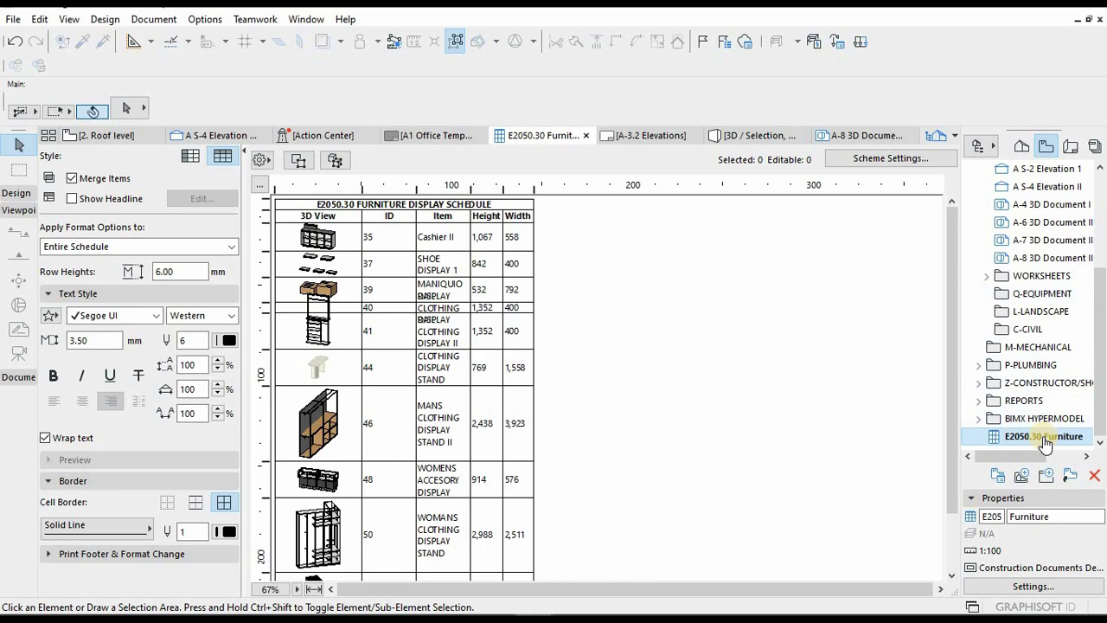
drag(1045, 437, 1049, 275)
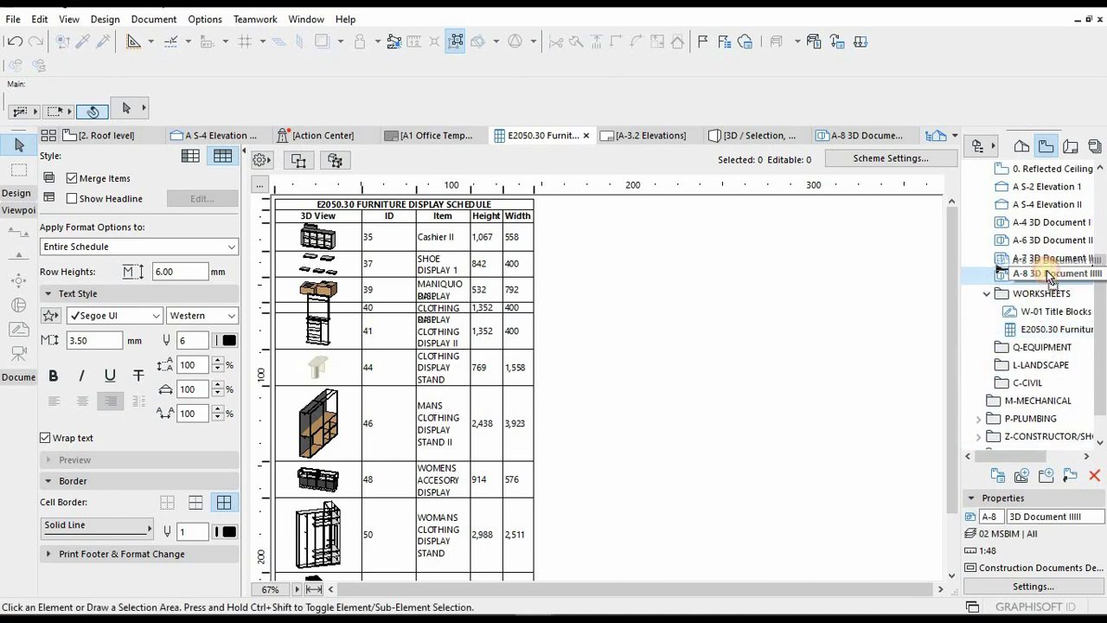
double_click(1062, 275)
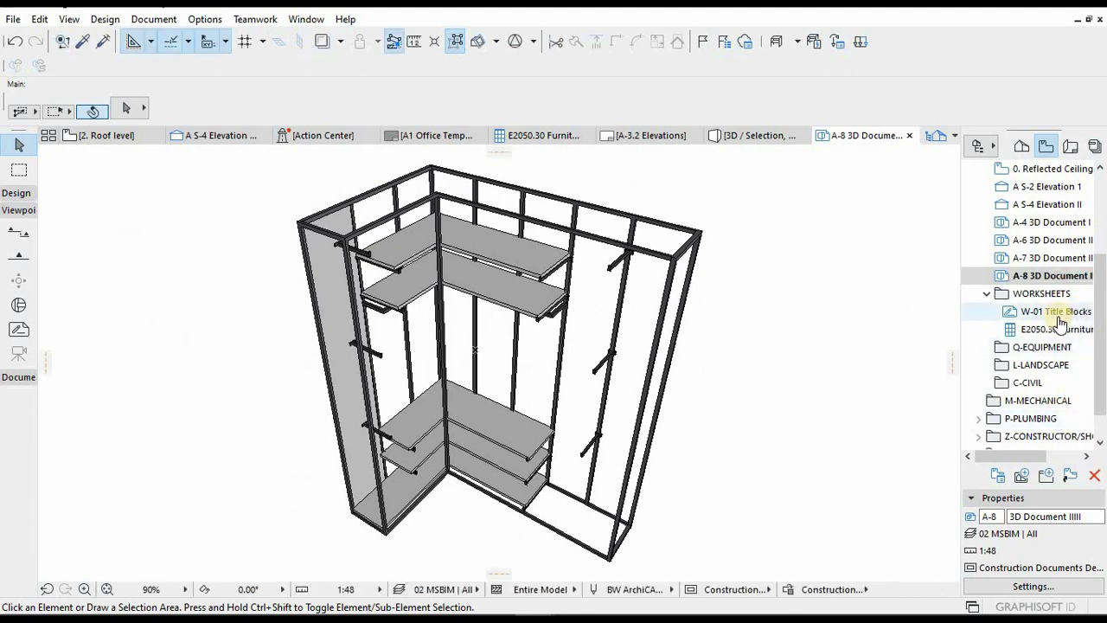
drag(1057, 330, 1048, 288)
double_click(1047, 293)
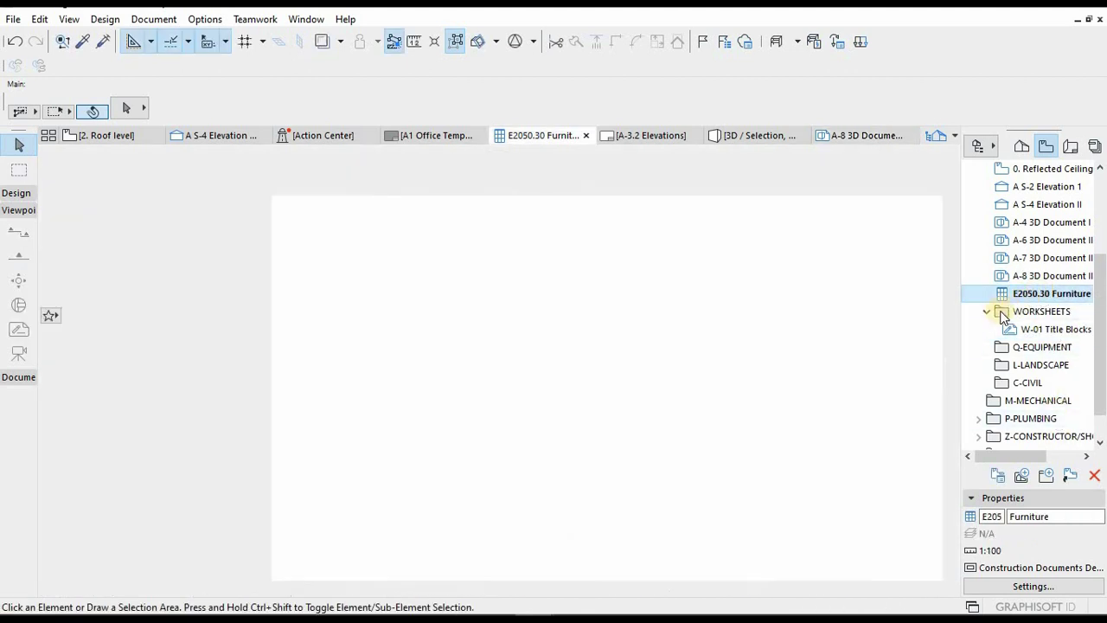
click(988, 312)
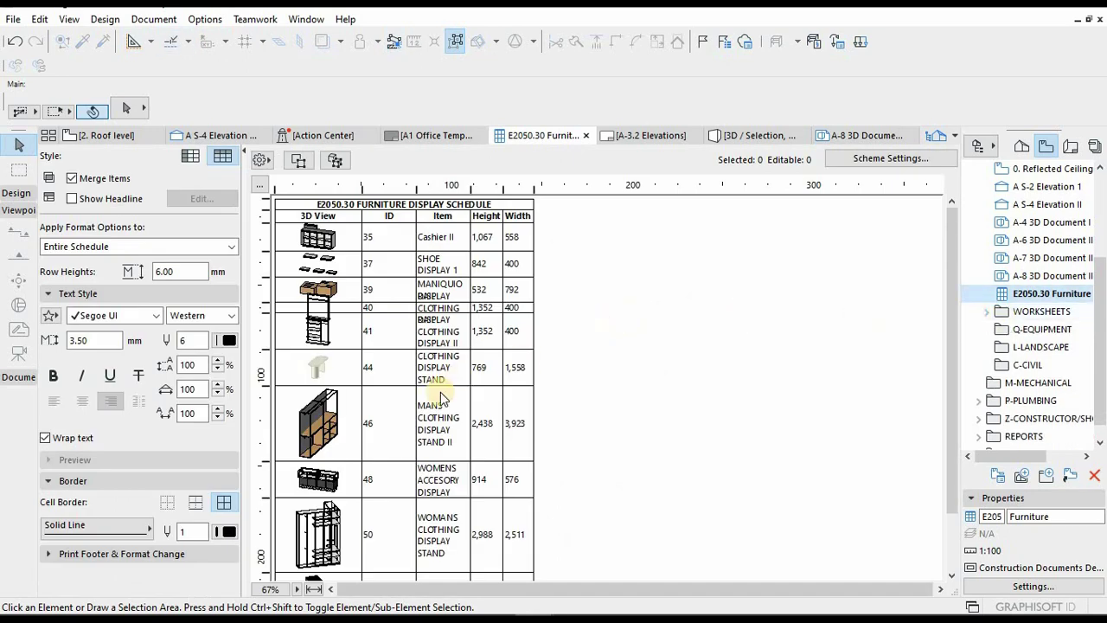
- Review the furniture schedule and the I-INTERIORS view list, then inspect the FURNITURE LAYOUT and Reflected Ceiling plans
scroll(1073, 286, down, 2)
scroll(1035, 254, up, 6)
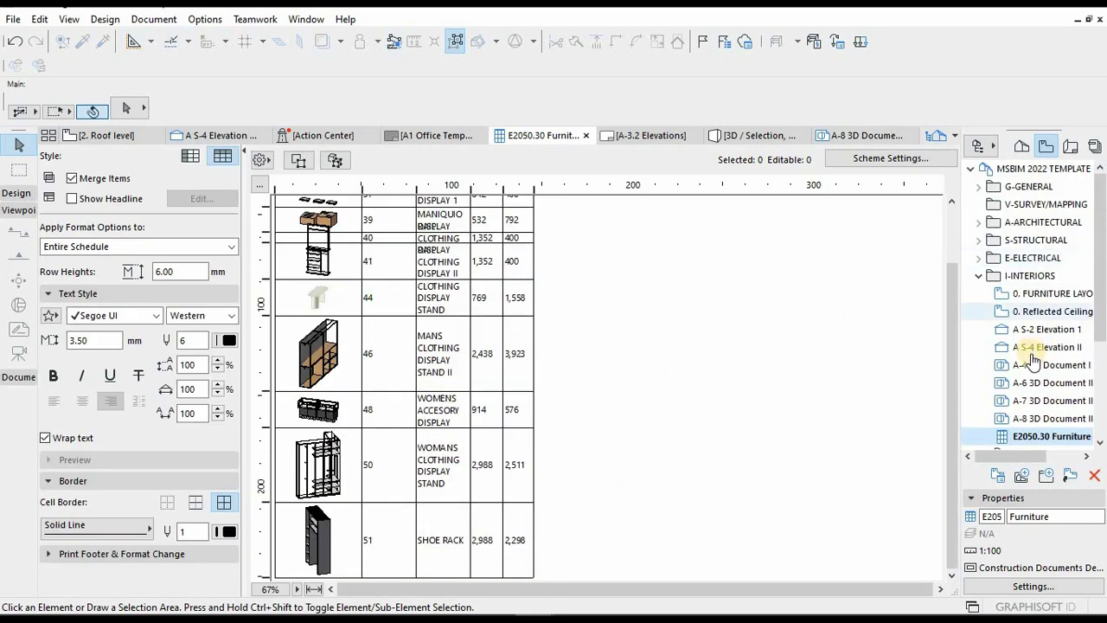
scroll(1050, 340, down, 2)
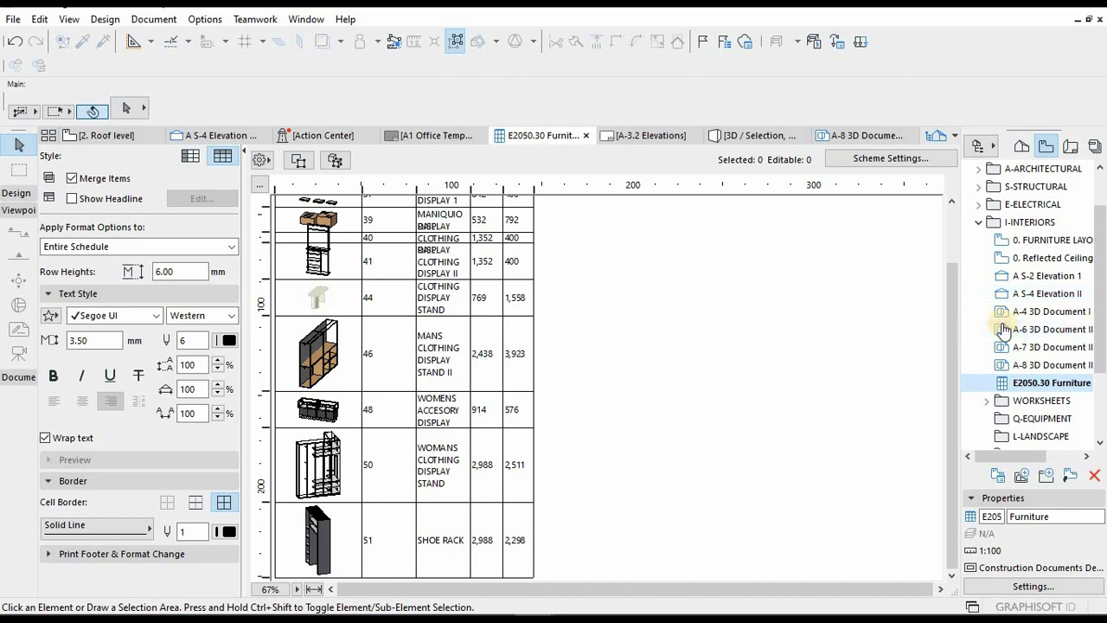
scroll(1069, 331, up, 2)
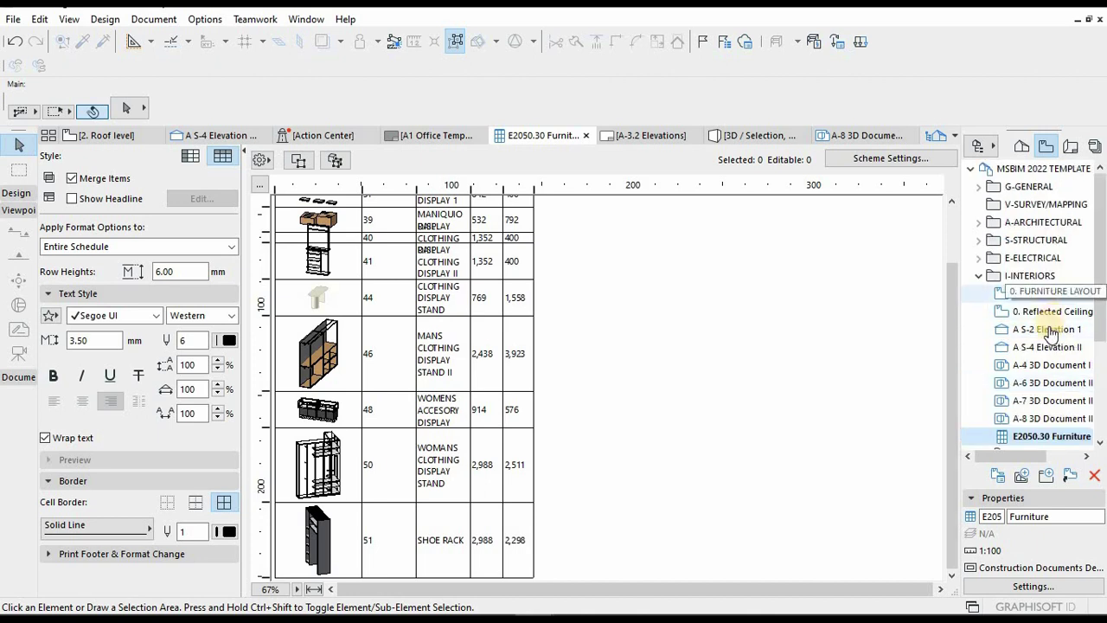
click(1042, 299)
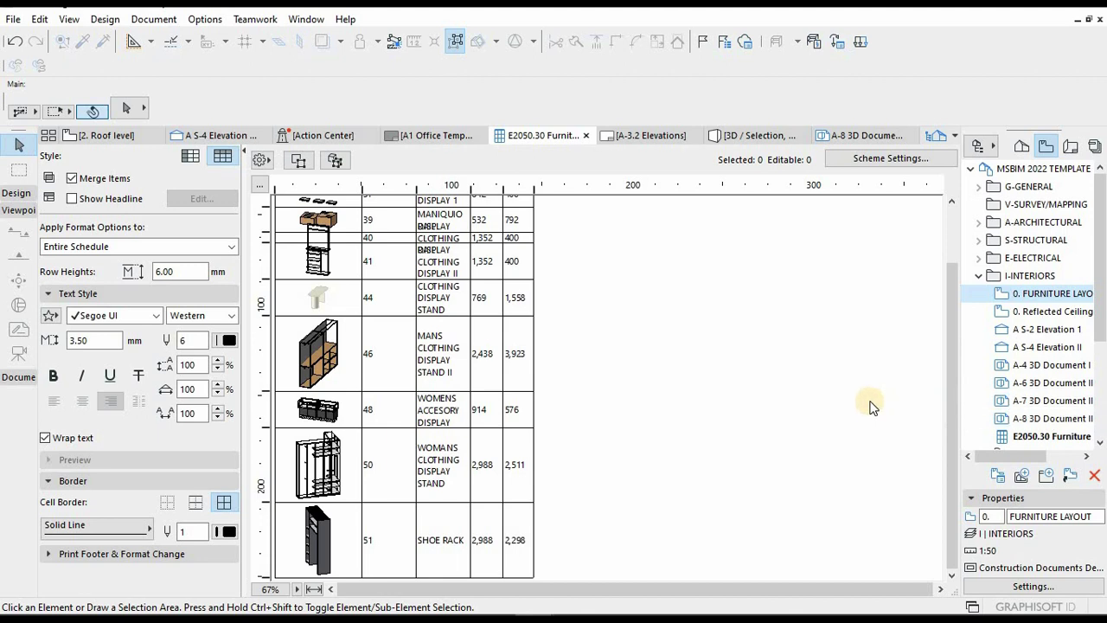
double_click(1048, 293)
scroll(663, 321, up, 3)
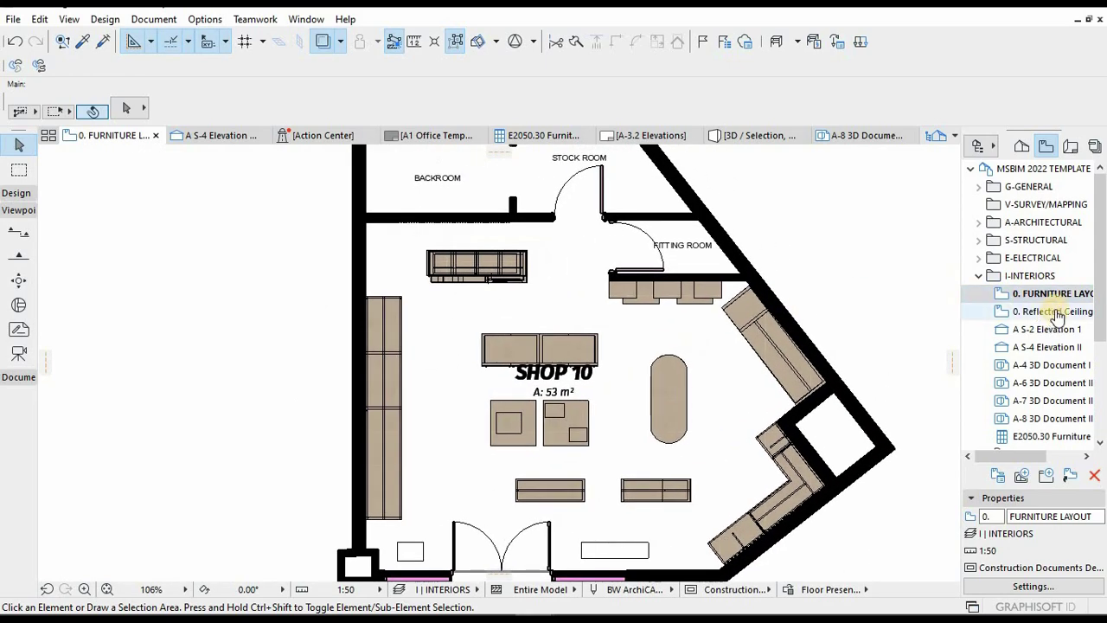
double_click(1056, 313)
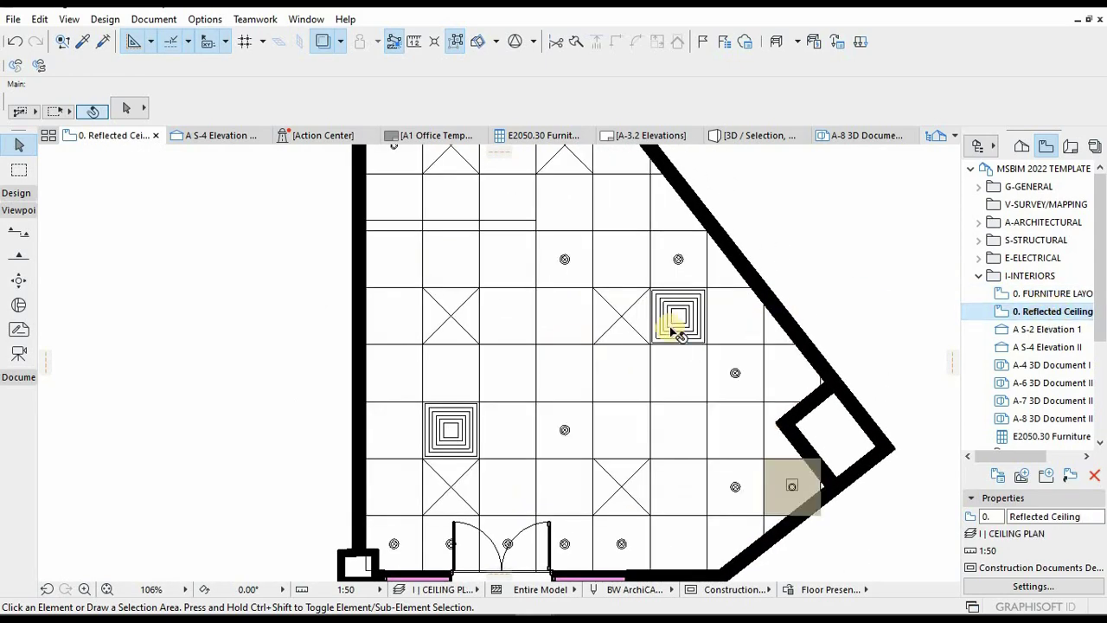
- Inspect the shop interior in 3D, orbiting around the ceiling, shelving and clothing displays
key(F3)
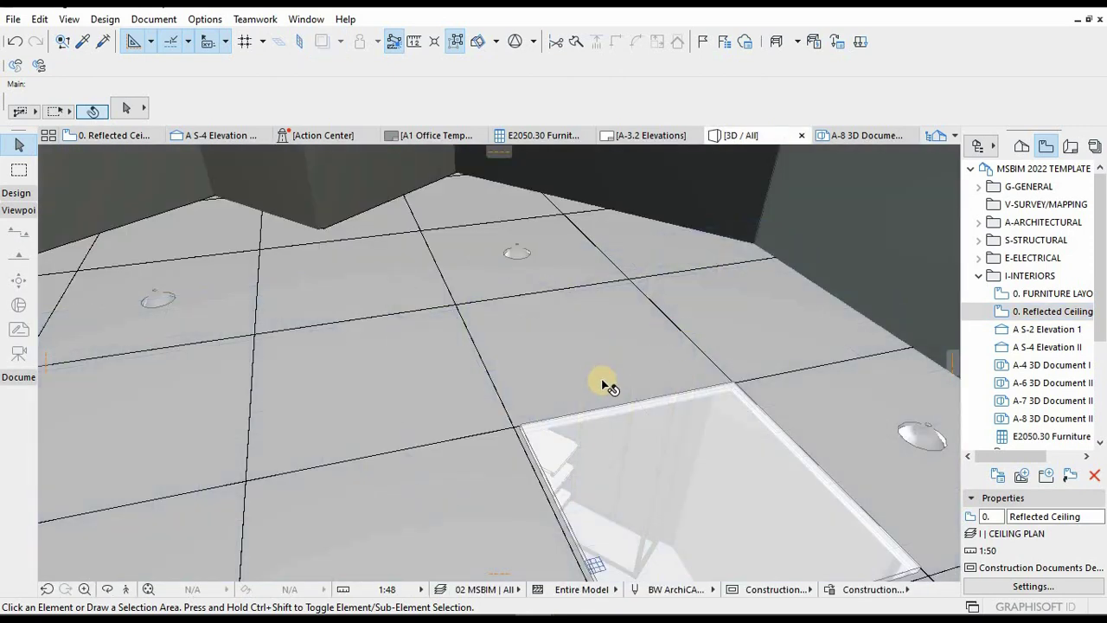
shift+middle_drag(600, 378, 553, 377)
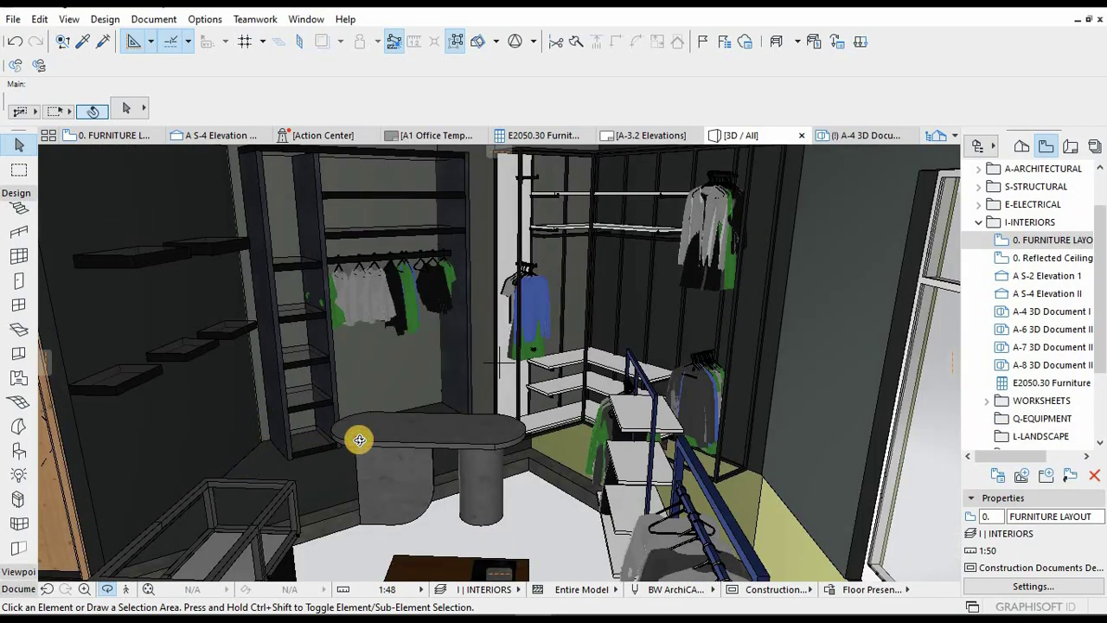
shift+middle_drag(359, 440, 699, 360)
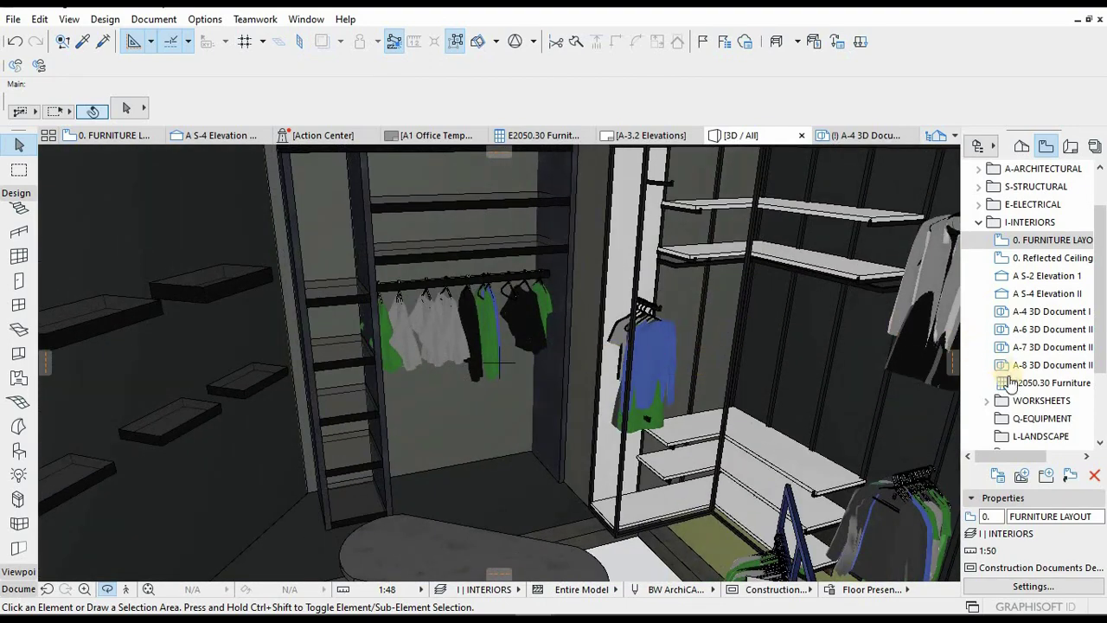
- Check how the hanging clothes appear in the A-4, A-6 and A-7 3D Document views
double_click(1050, 311)
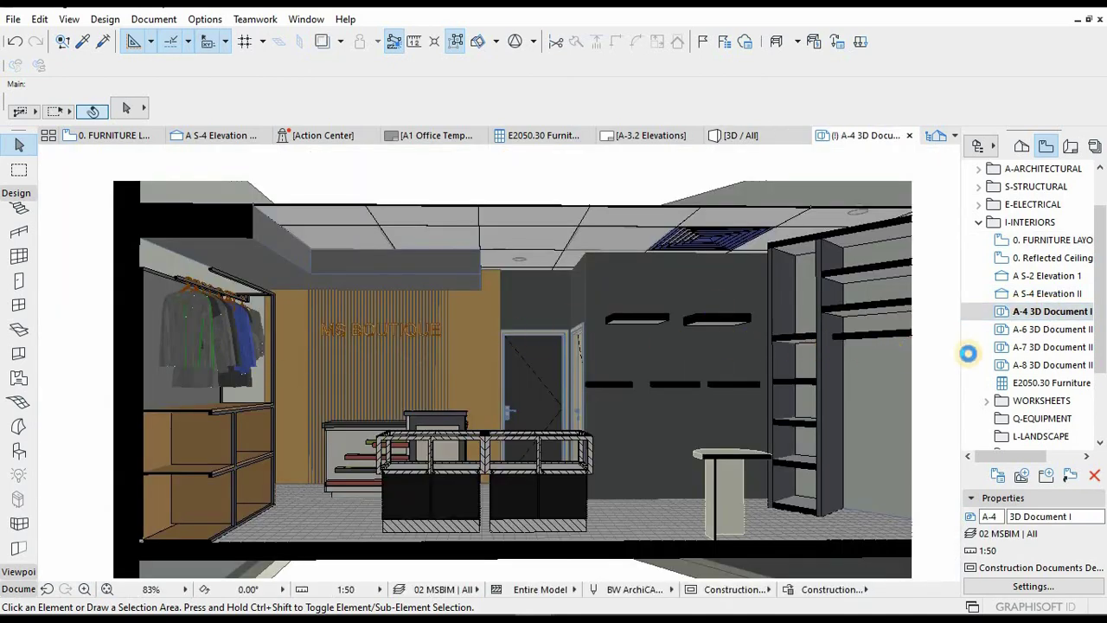
drag(971, 360, 882, 352)
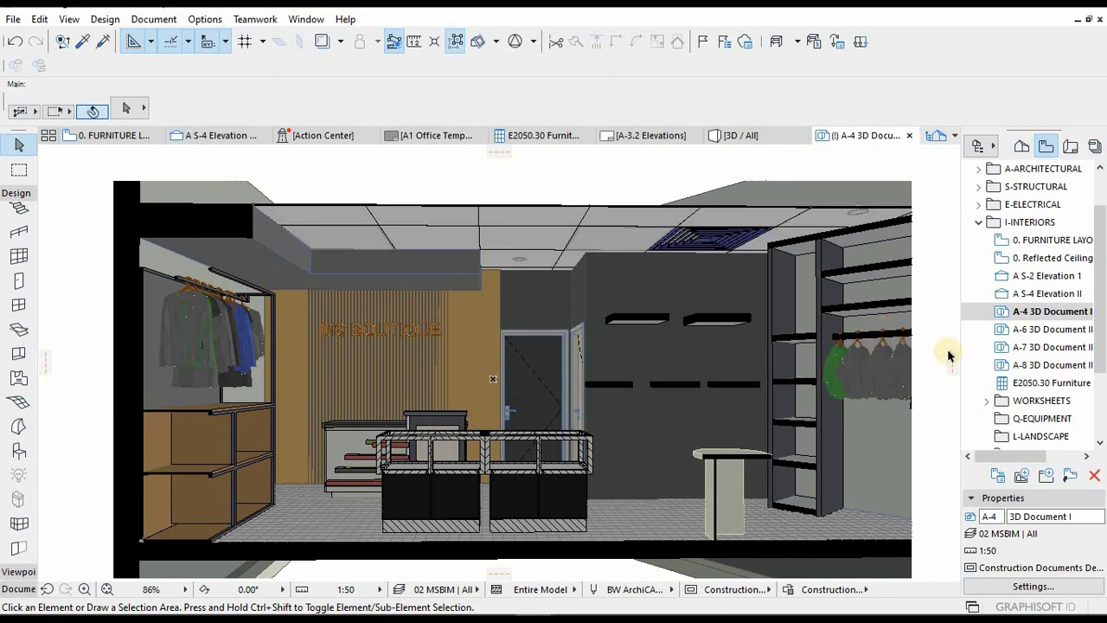
double_click(1057, 335)
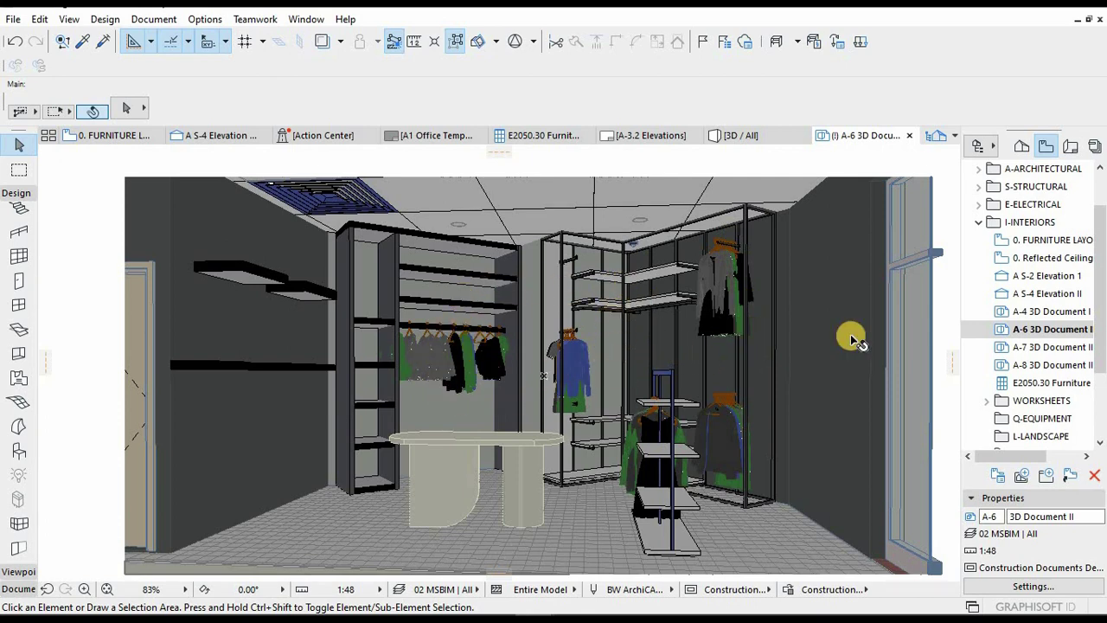
double_click(1042, 349)
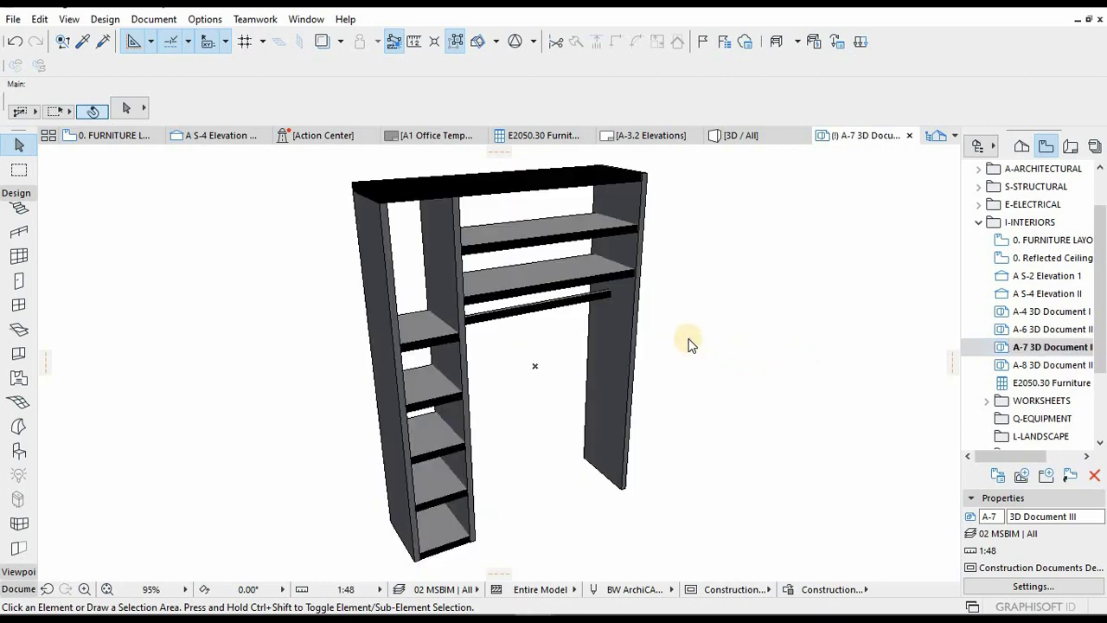
- Select all layers in the layer settings and update the 02 MSBIM | All layer combination
key(ctrl+l)
key(ctrl+a)
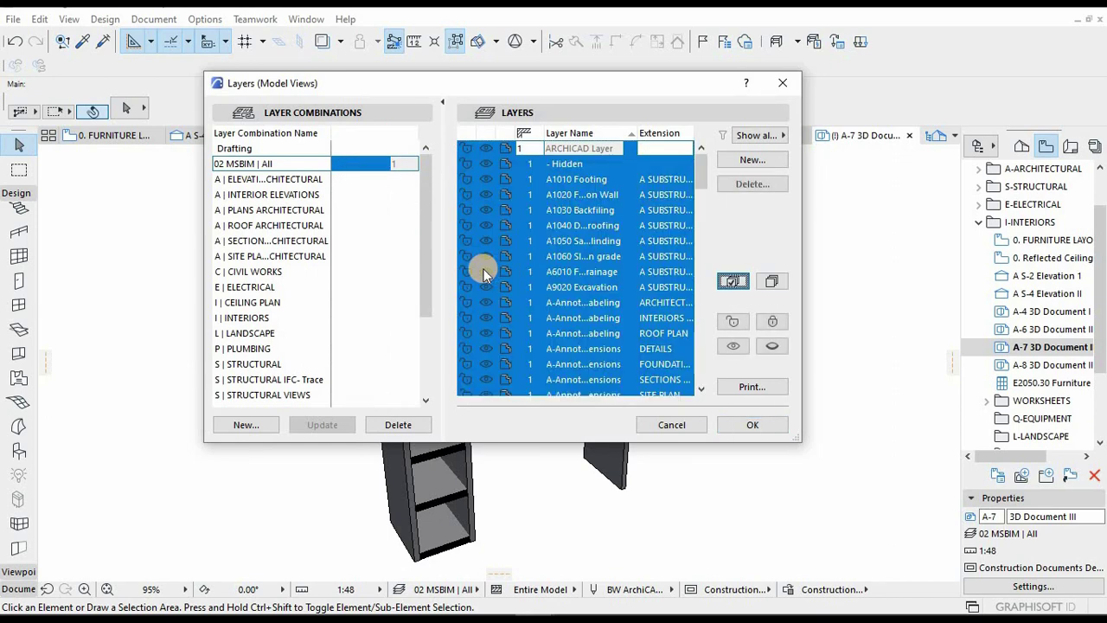
click(336, 424)
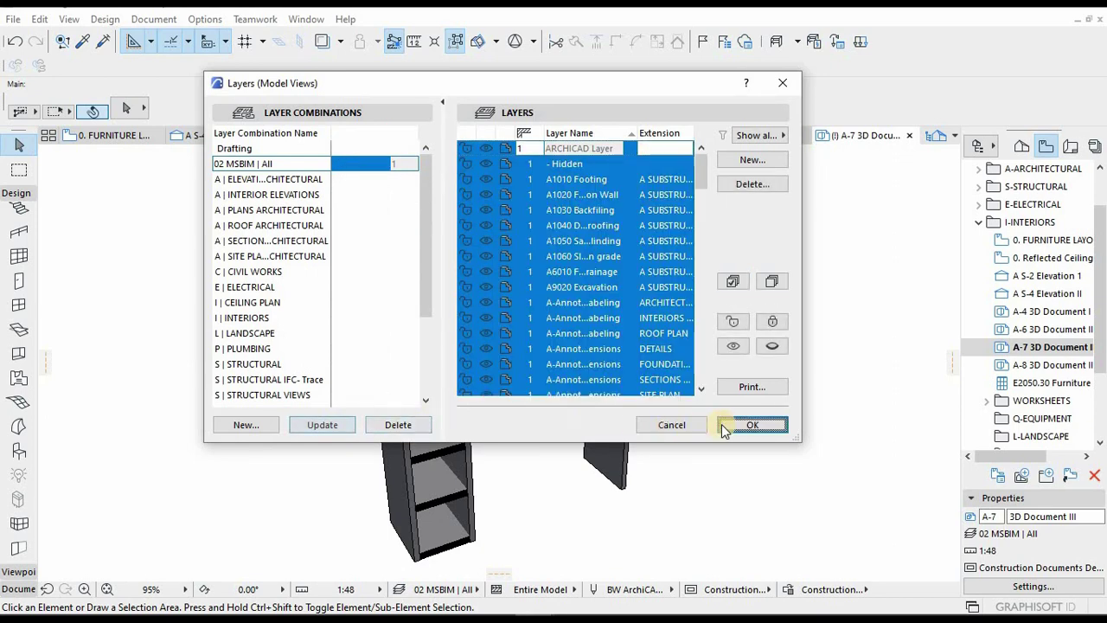
click(722, 425)
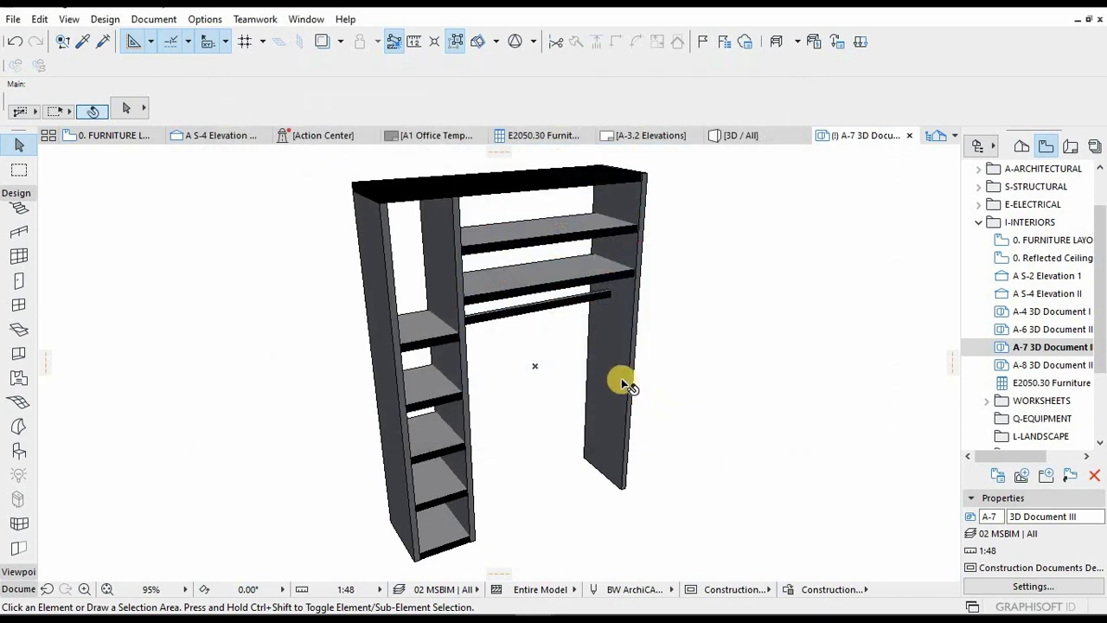
- Open the A-8 3D Document IIIII view and redefine it based on the current 3D window
click(514, 292)
double_click(1047, 364)
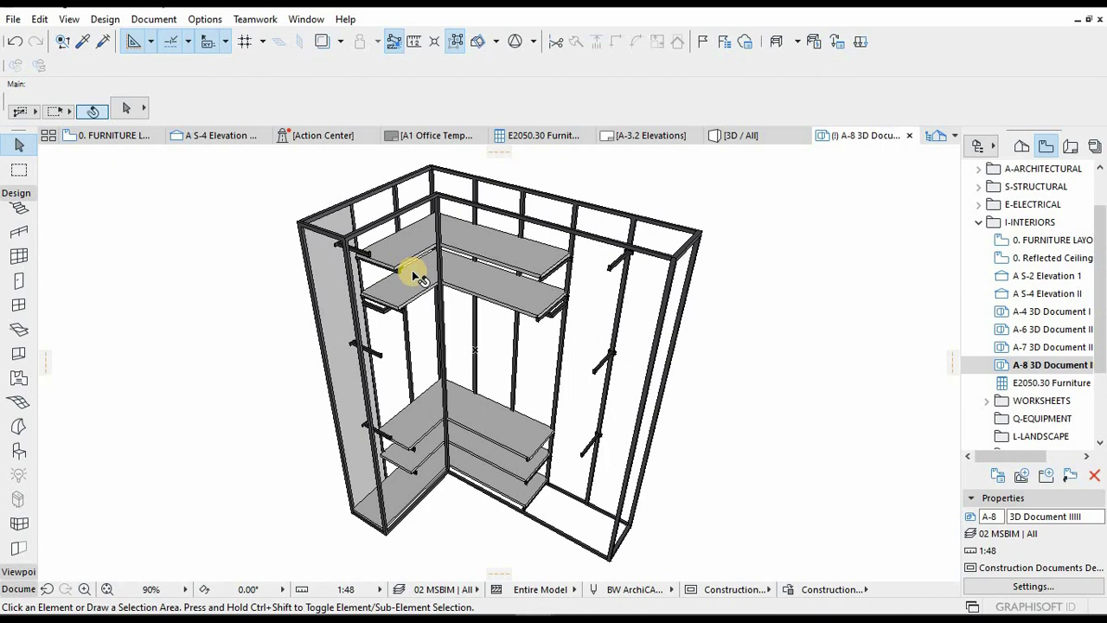
click(418, 277)
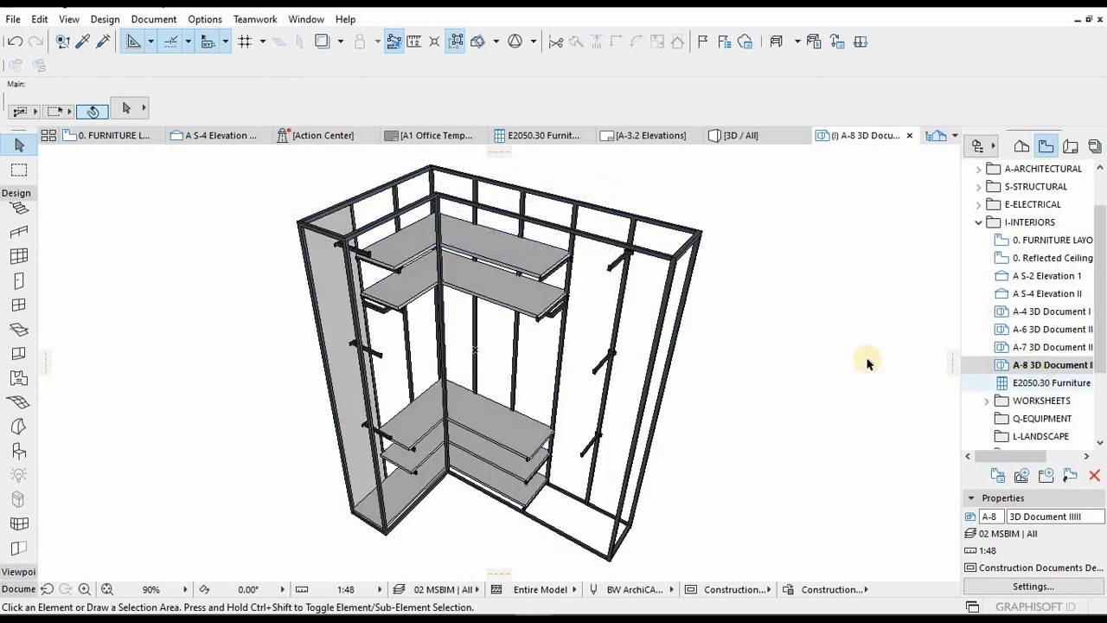
right_click(725, 336)
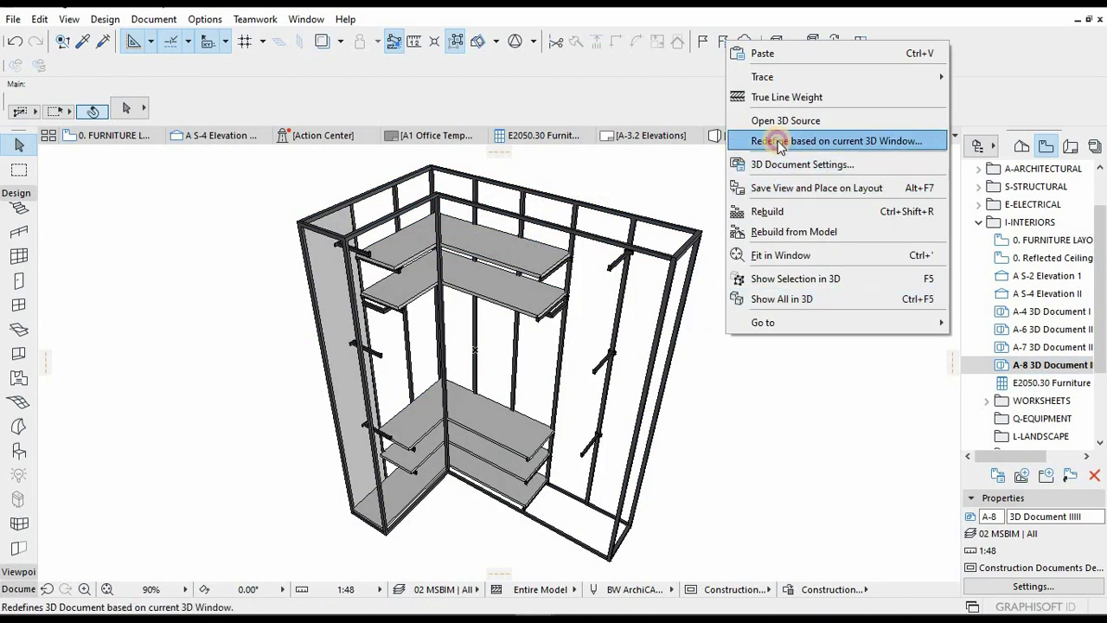
click(780, 144)
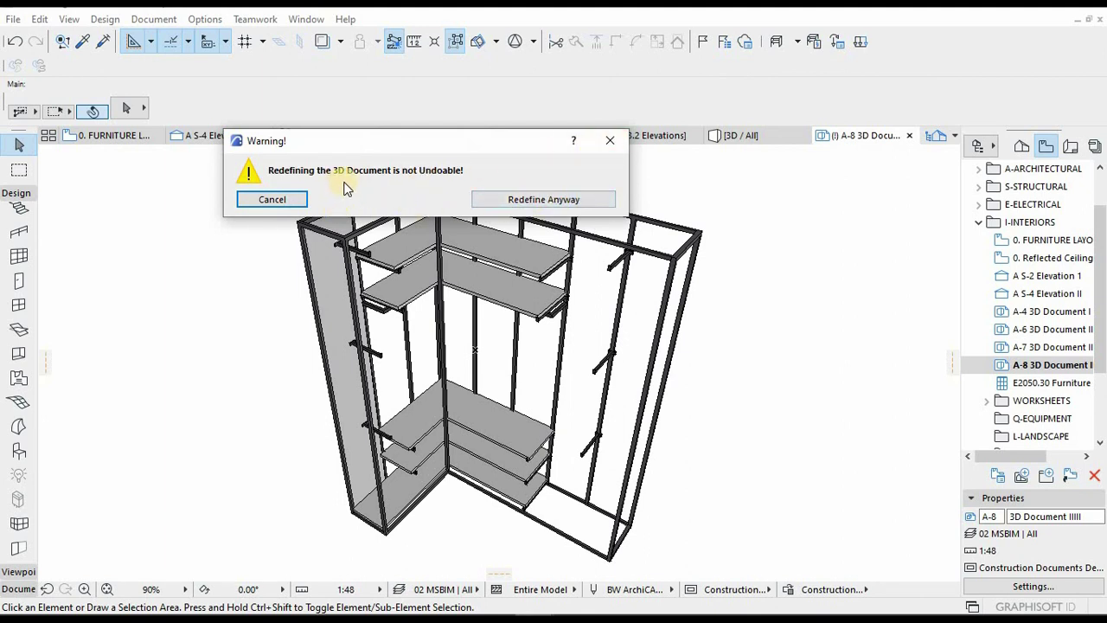
click(524, 201)
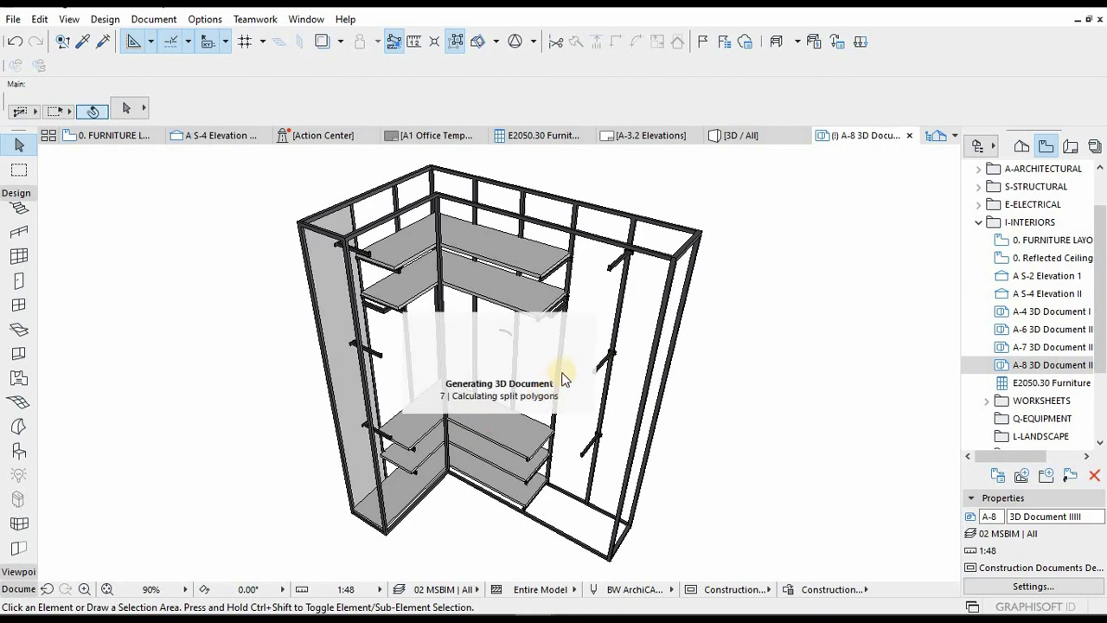
- Hide the layer of the ceiling object that covers the shop interior in the redefined A-8 3D Document
scroll(554, 413, up, 5)
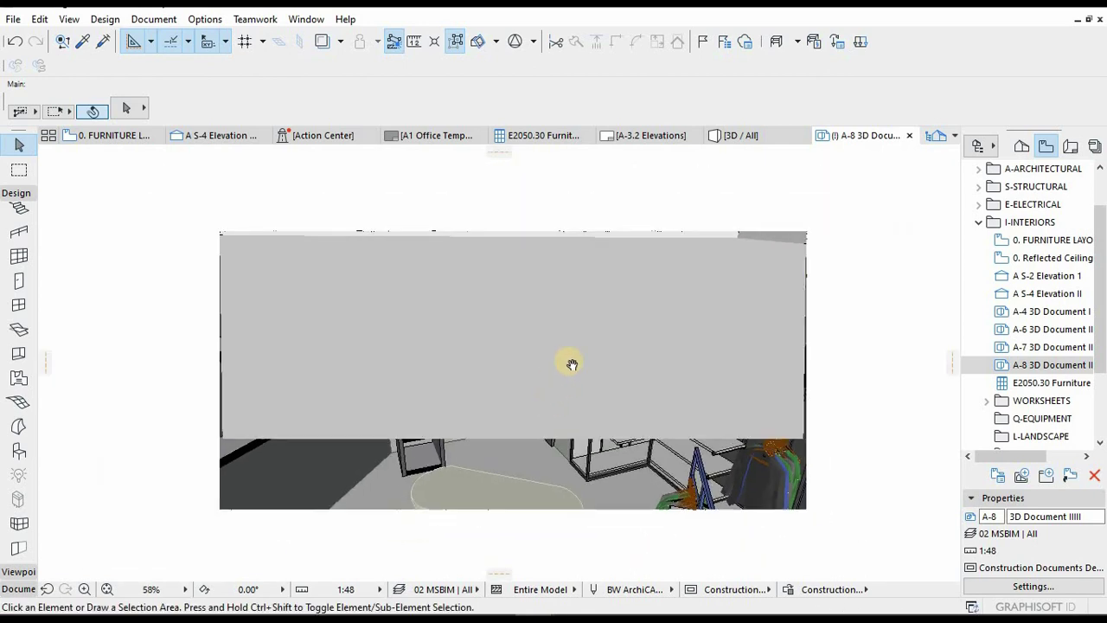
scroll(550, 399, down, 1)
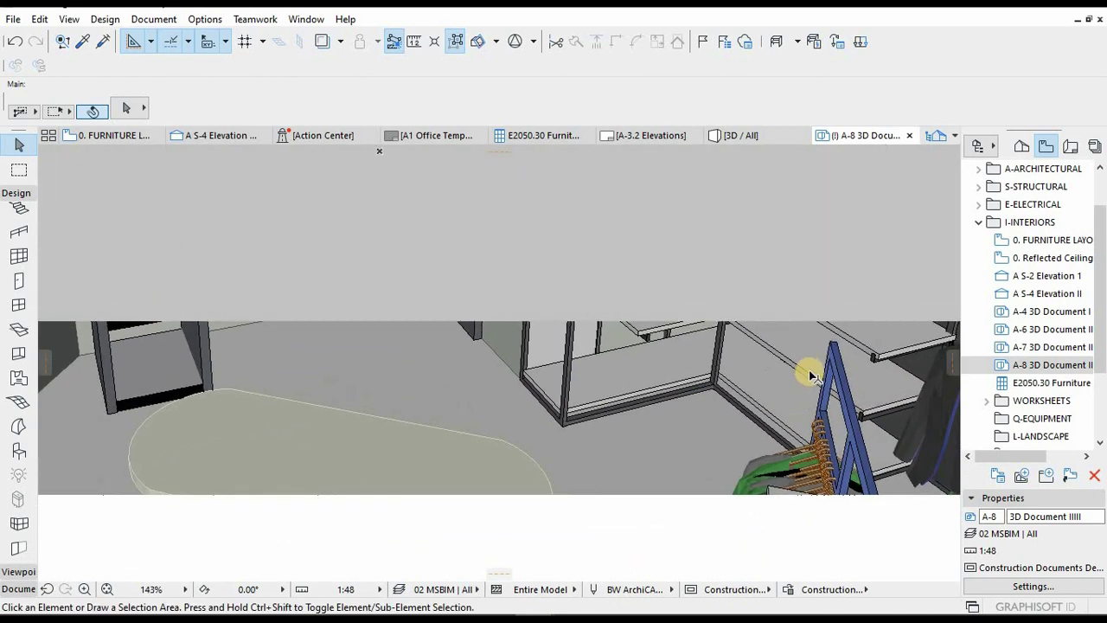
click(722, 364)
scroll(748, 363, down, 2)
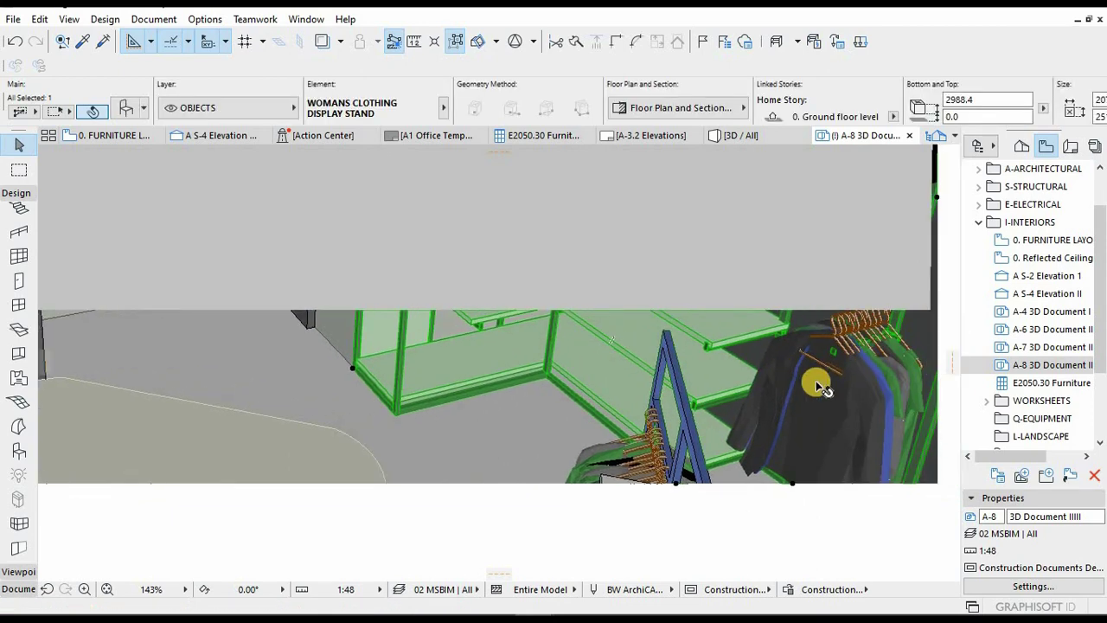
scroll(632, 362, down, 9)
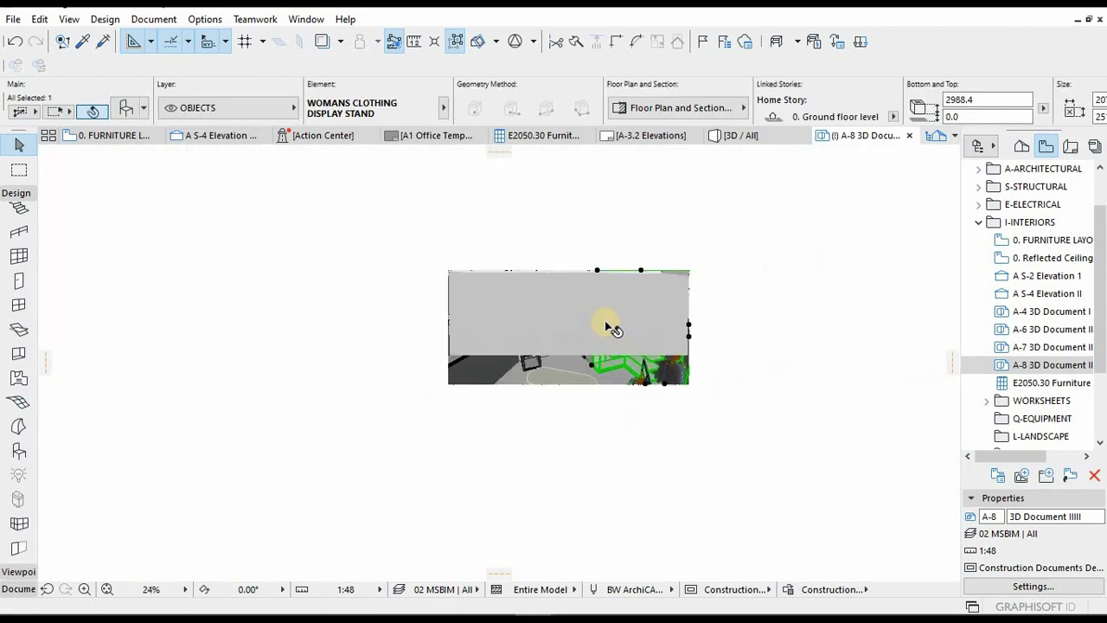
click(620, 302)
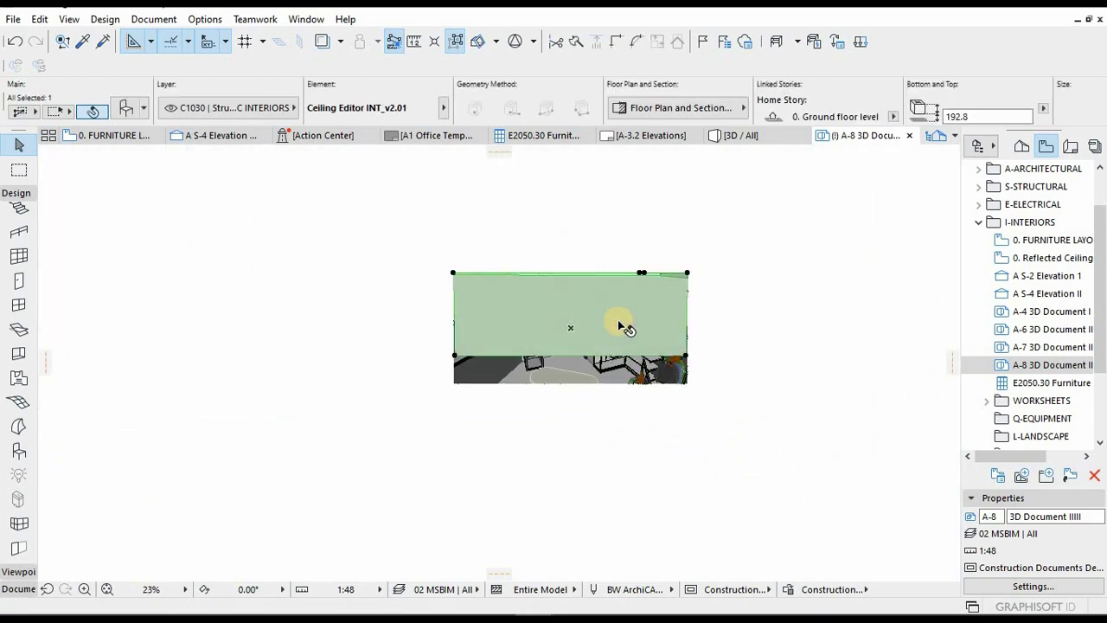
right_click(598, 304)
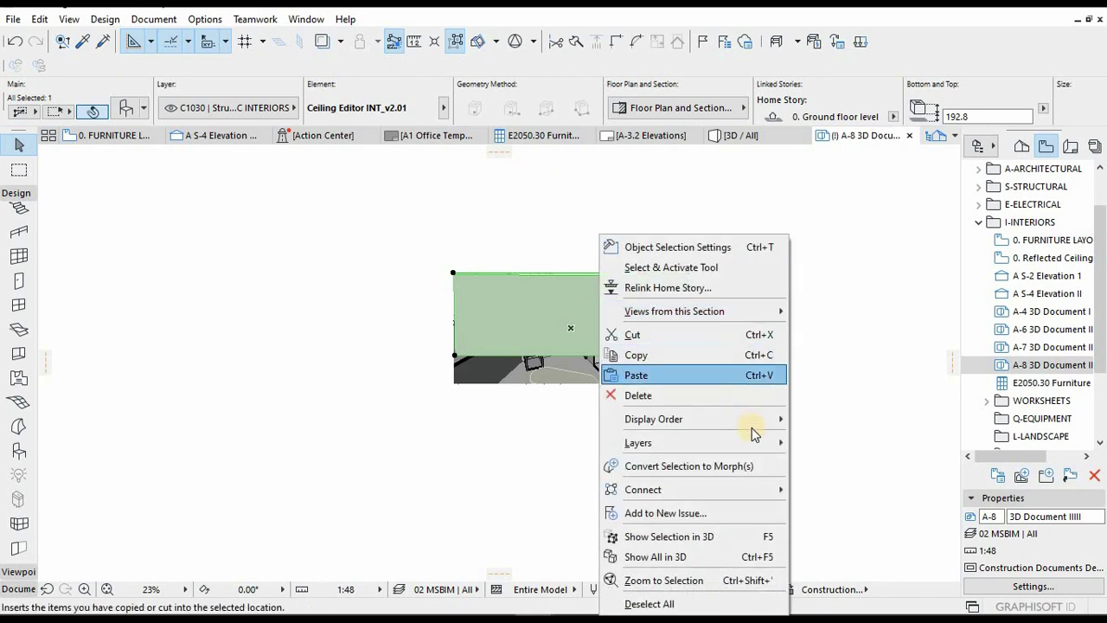
mouse_move(745, 441)
click(614, 340)
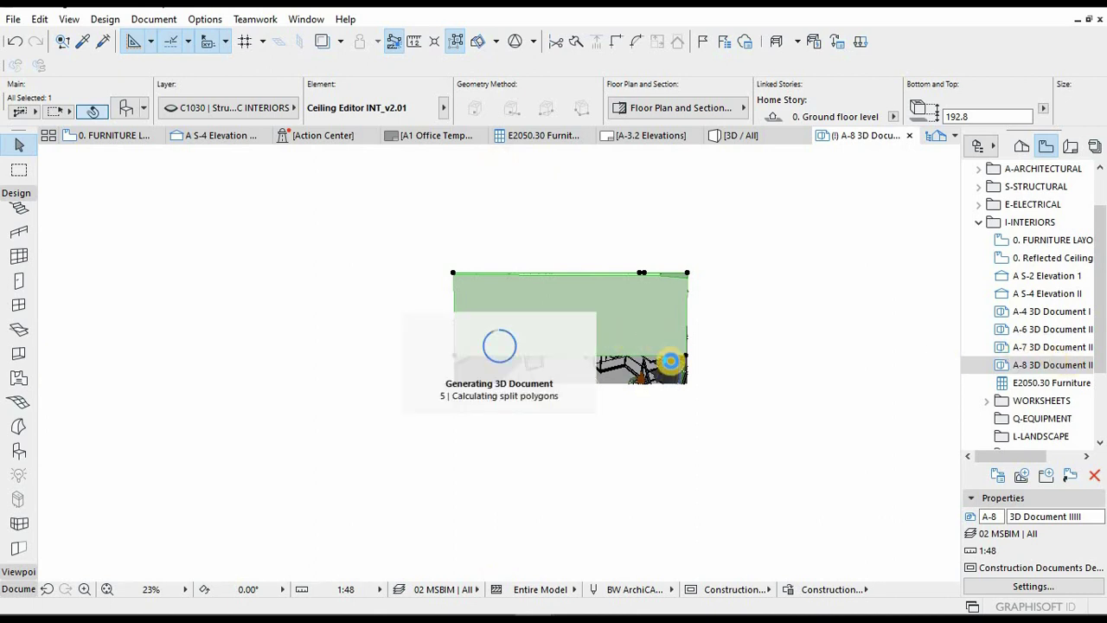
scroll(603, 333, up, 4)
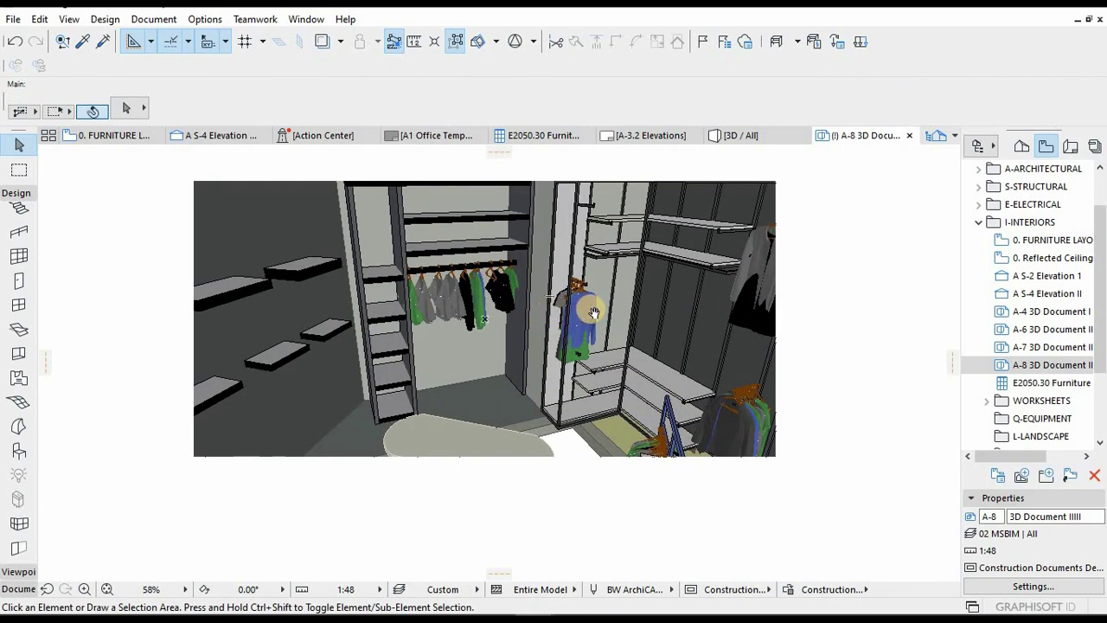
- Reopen the A-8 3D Document IIIII view and check the ceiling's C1030 | Structure-Ceiling layer in the layer settings
double_click(1055, 370)
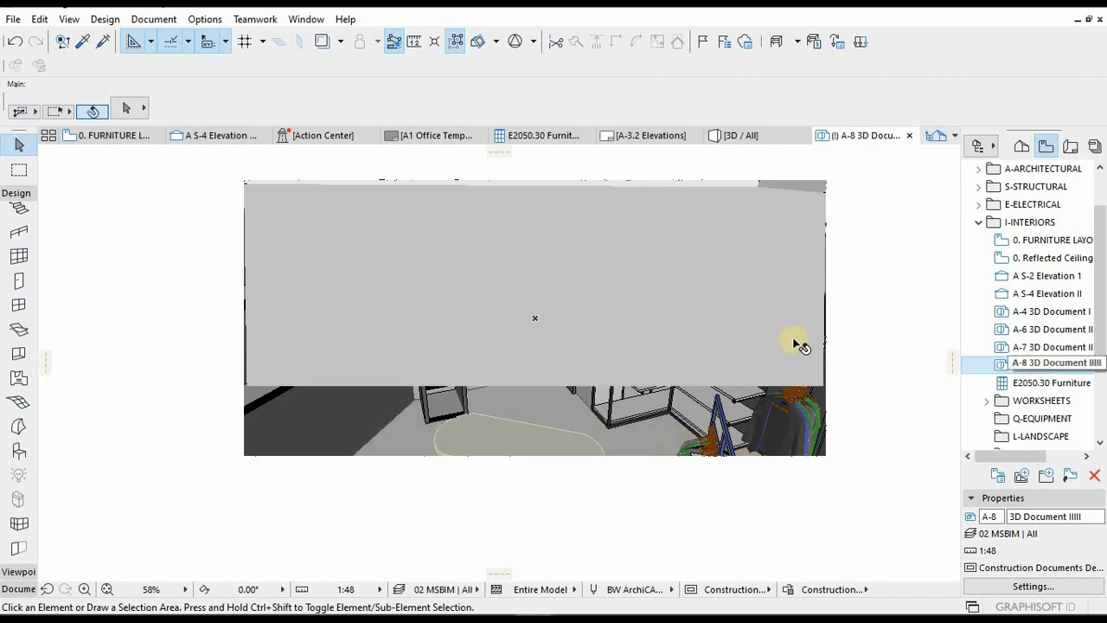
click(763, 321)
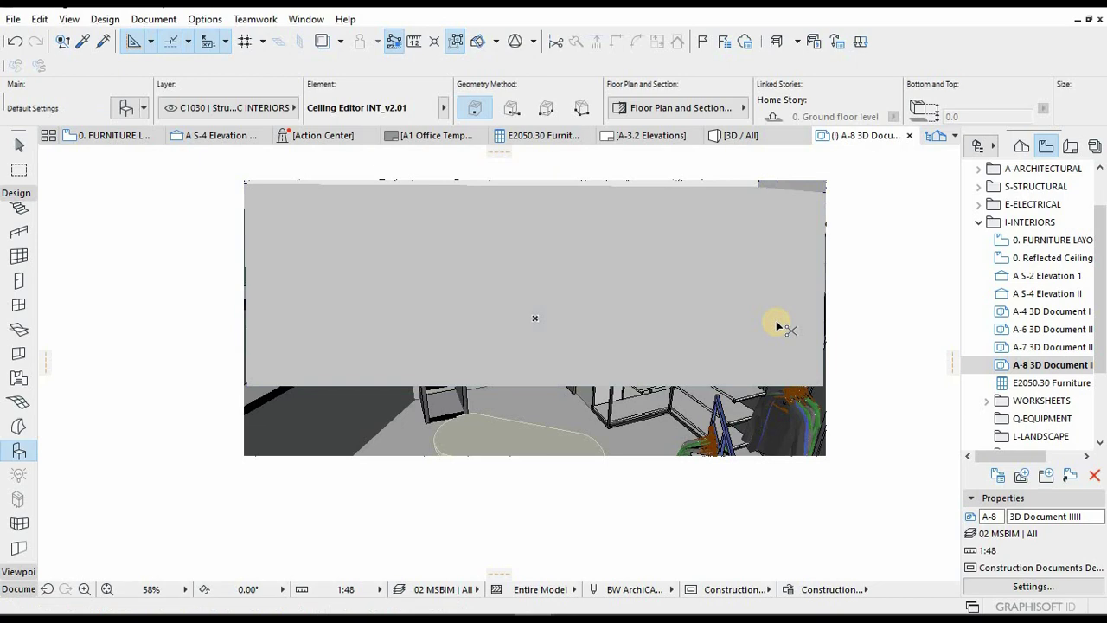
key(ctrl+l)
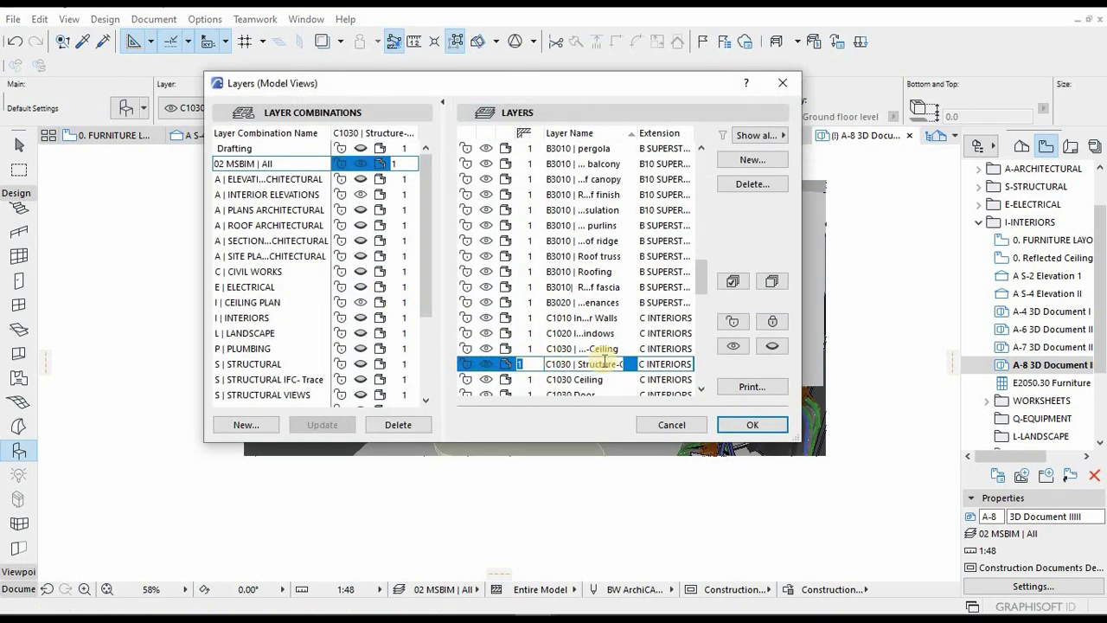
click(733, 345)
key(Return)
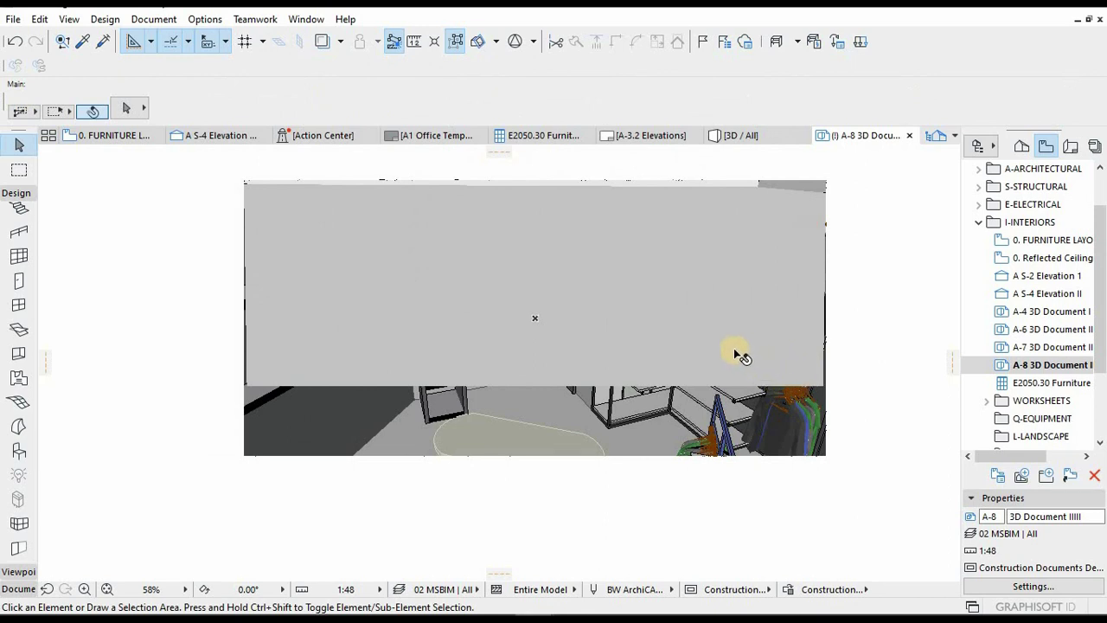
- Compare the A-7 and A-8 3D Document views and identify the ceiling object covering the A-8 interior
click(1048, 349)
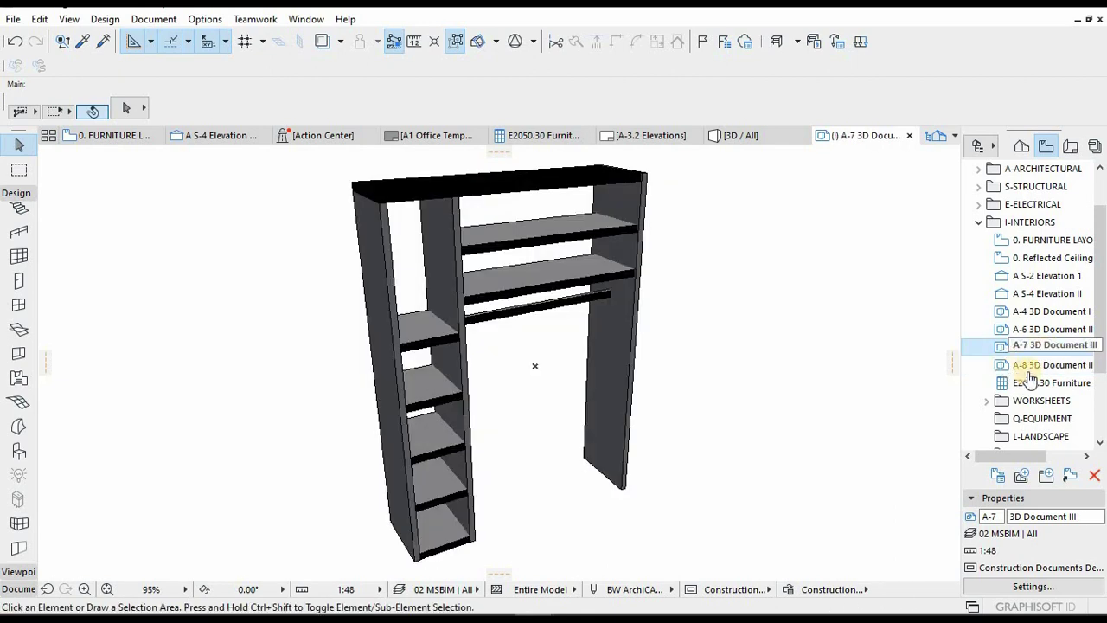
click(1053, 370)
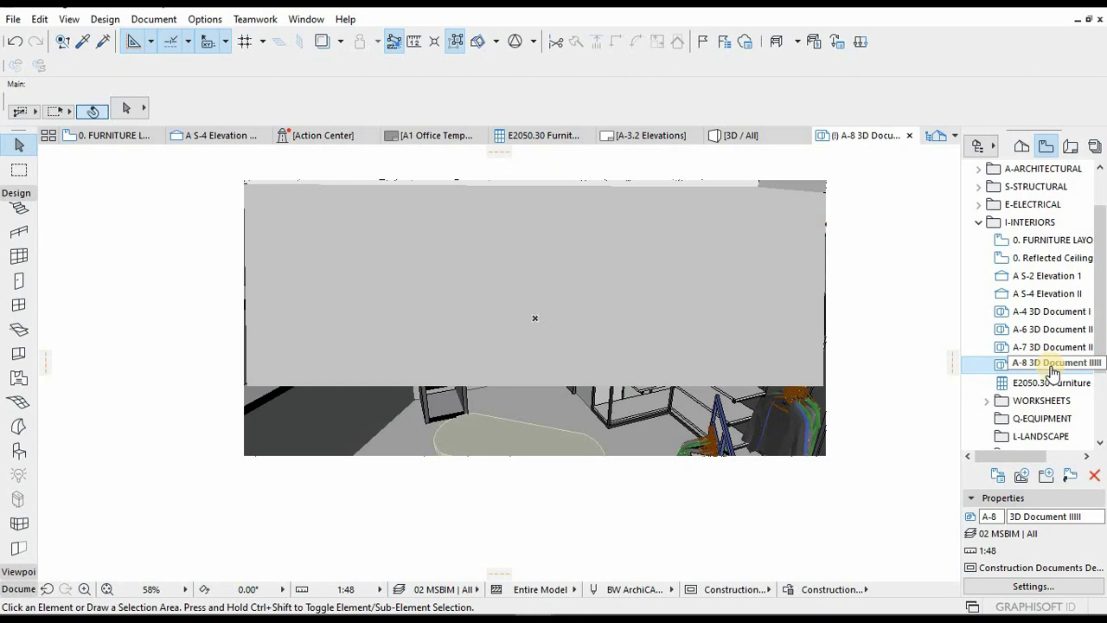
click(701, 311)
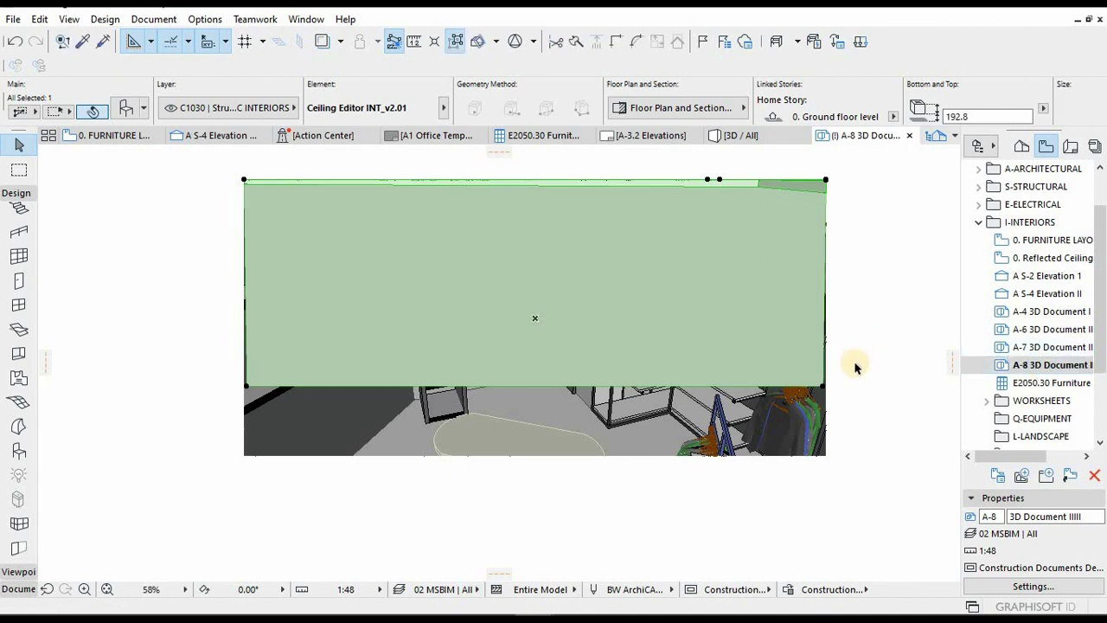
click(834, 316)
- Check the available layer combinations in the view settings of A-8 3D Document IIIII
right_click(1030, 364)
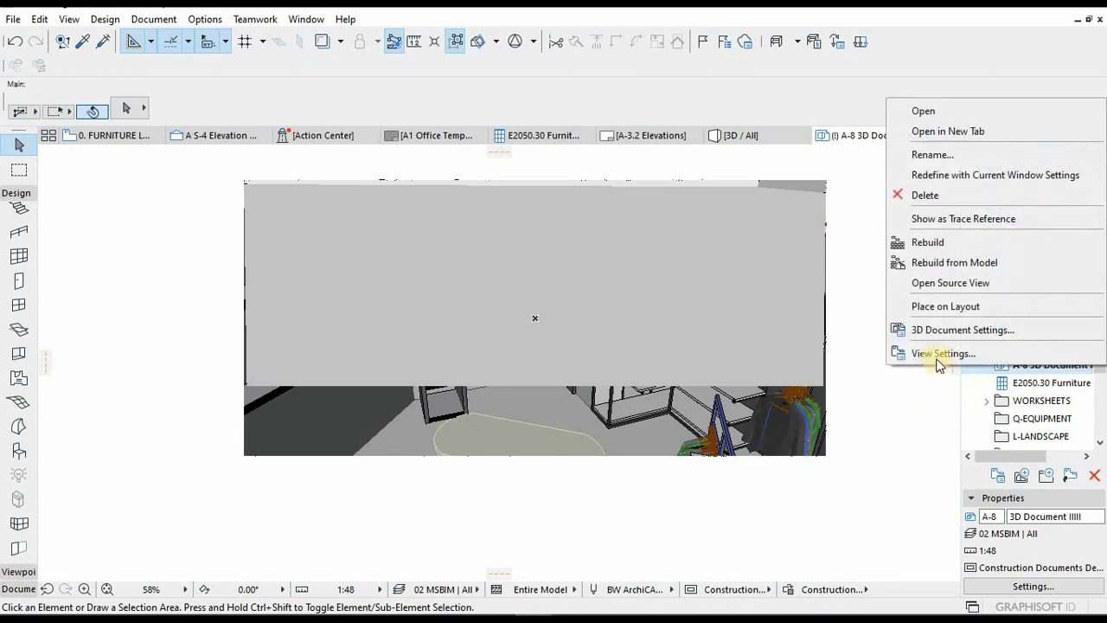
click(938, 356)
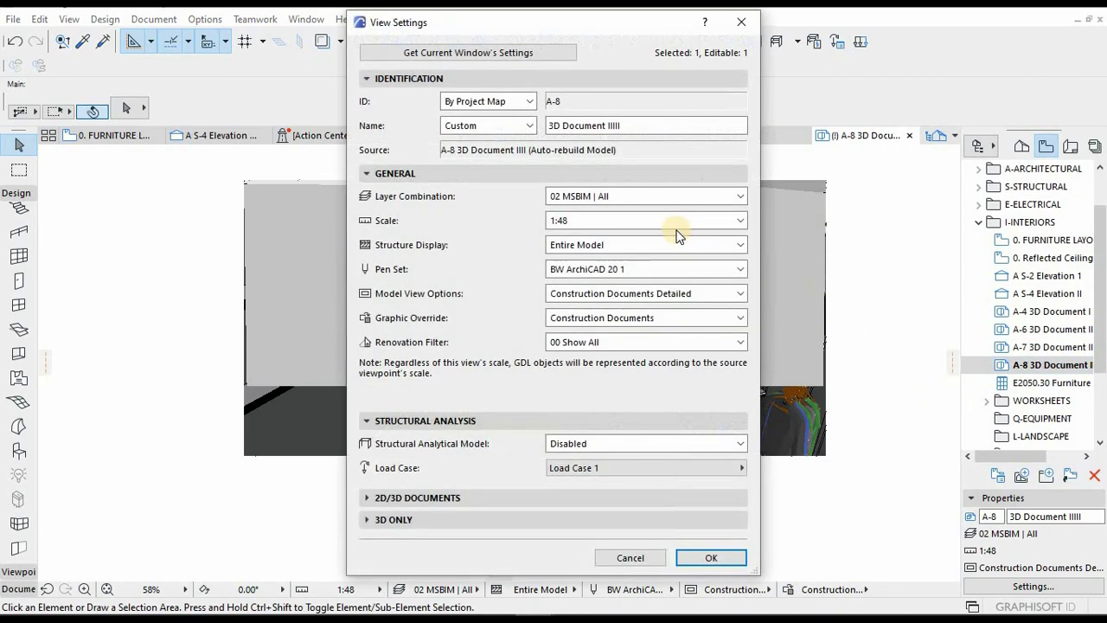
click(620, 199)
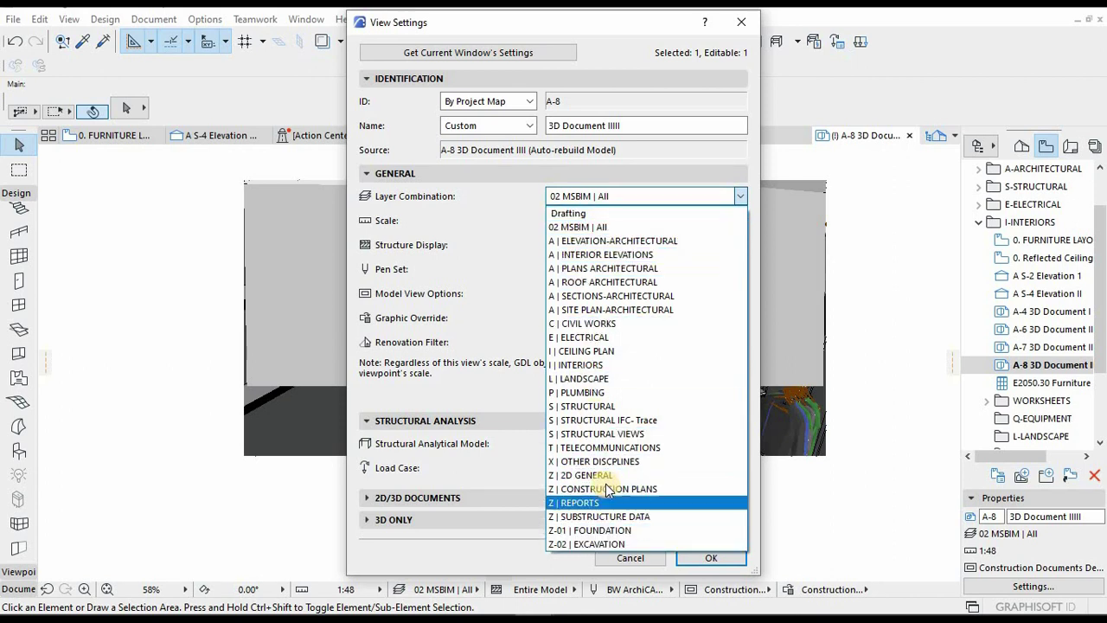
key(Escape)
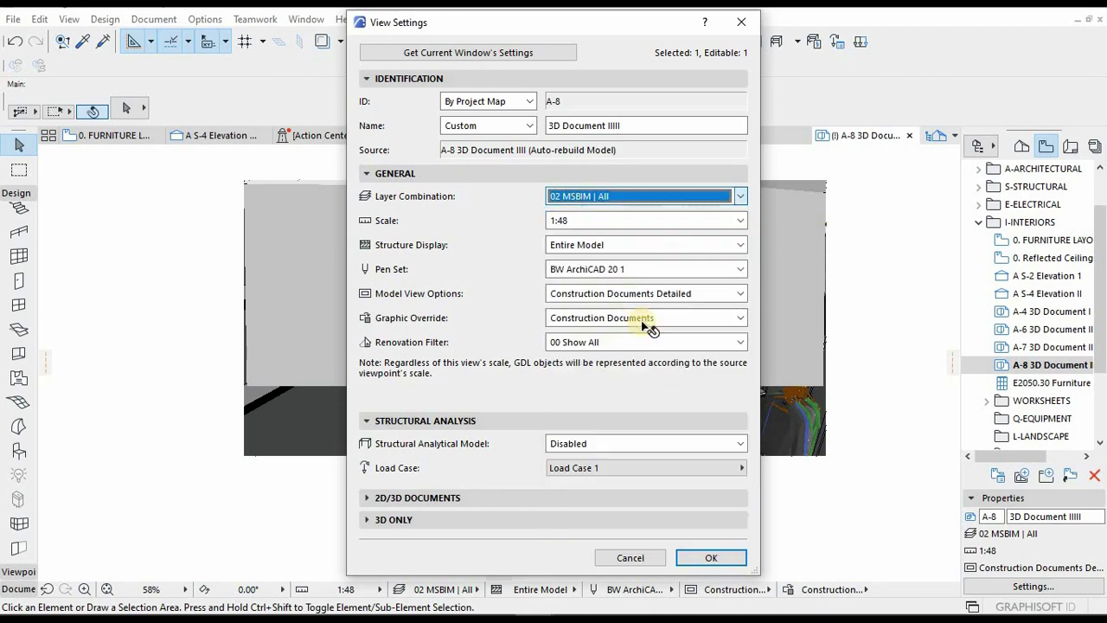
key(Escape)
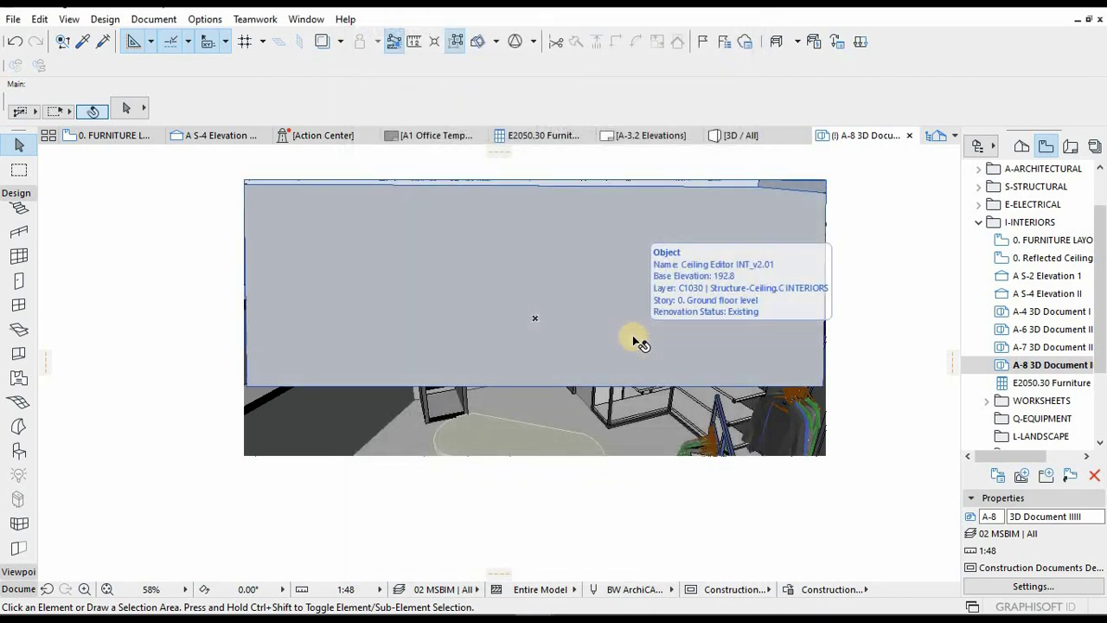
- Create a new layer combination named 02 MSBIM | 3D DOCUMENT, based on the name of the 02 MSBIM | All combination
key(ctrl+l)
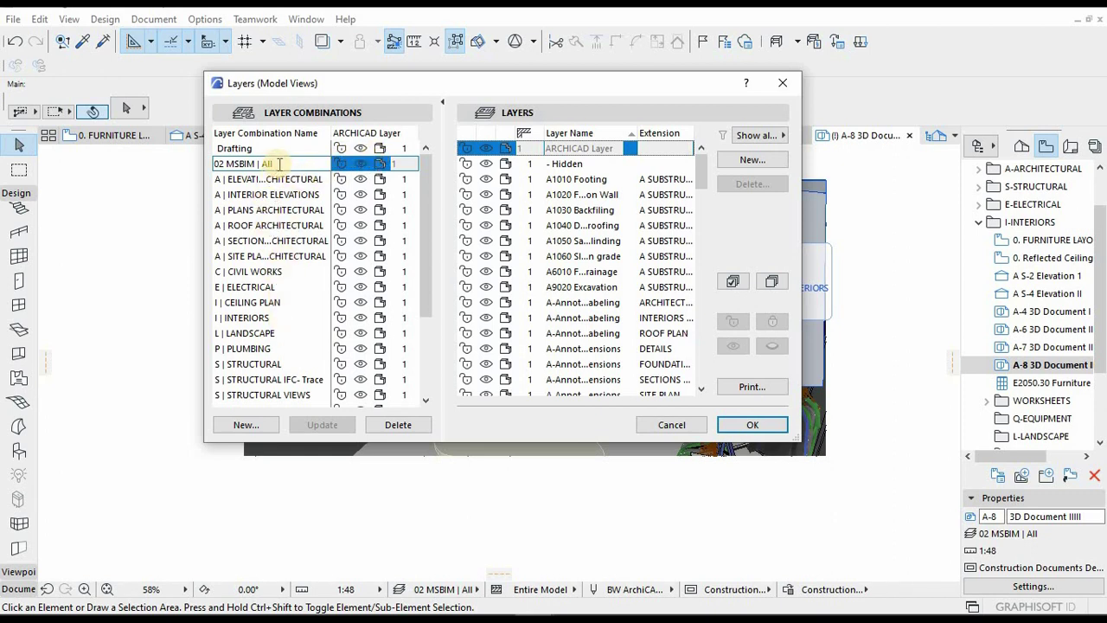
drag(214, 164, 273, 163)
right_click(227, 166)
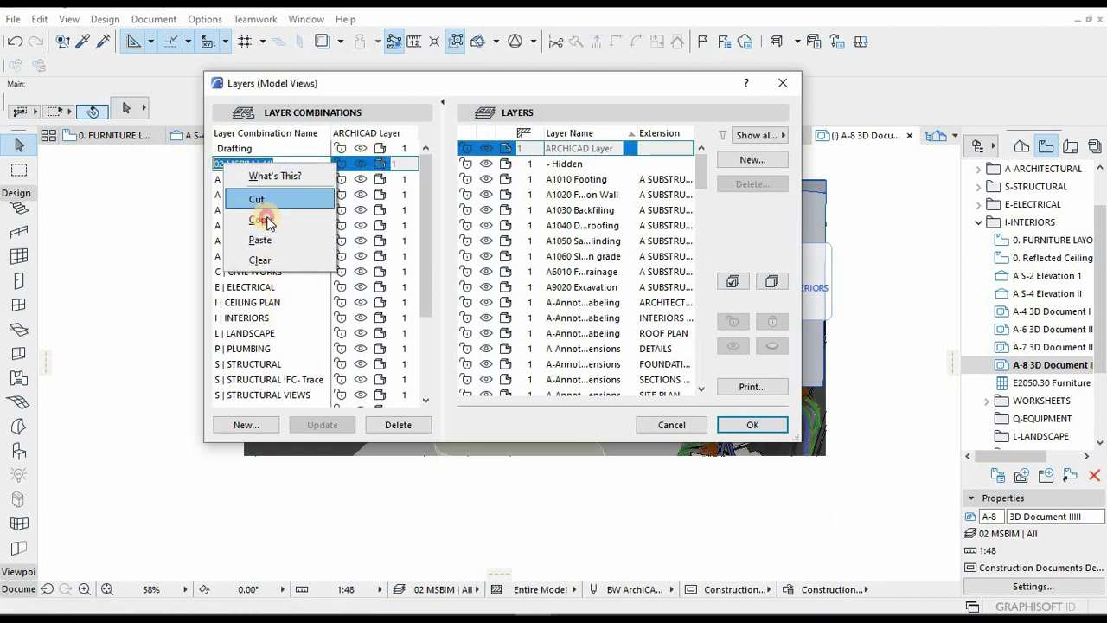
click(260, 220)
click(246, 424)
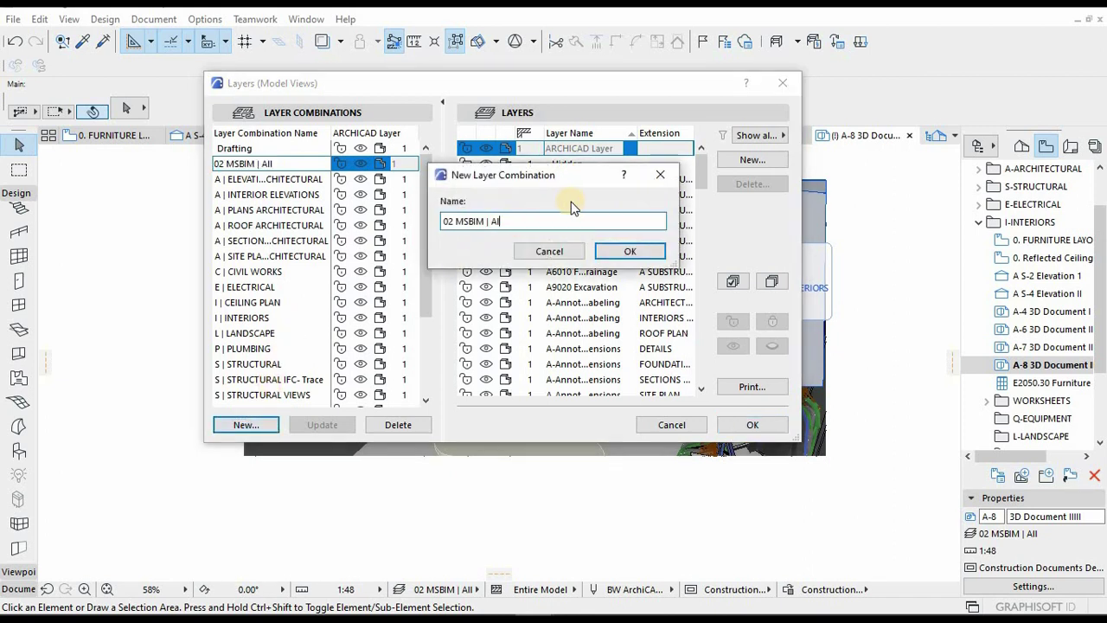
text(3D DOCUMENT)
key(Return)
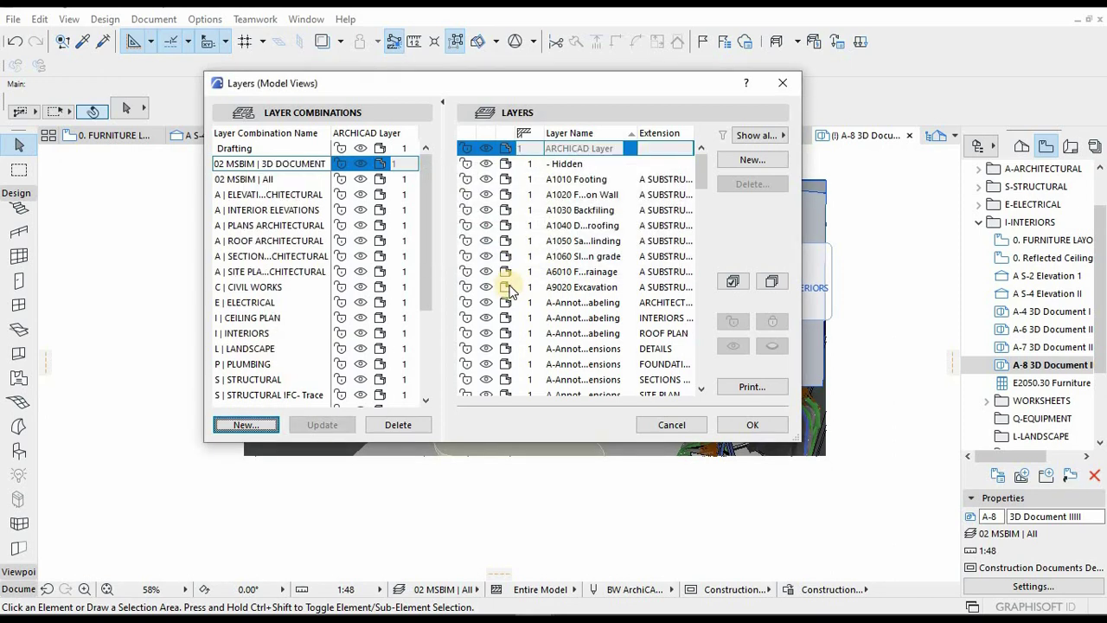
click(749, 424)
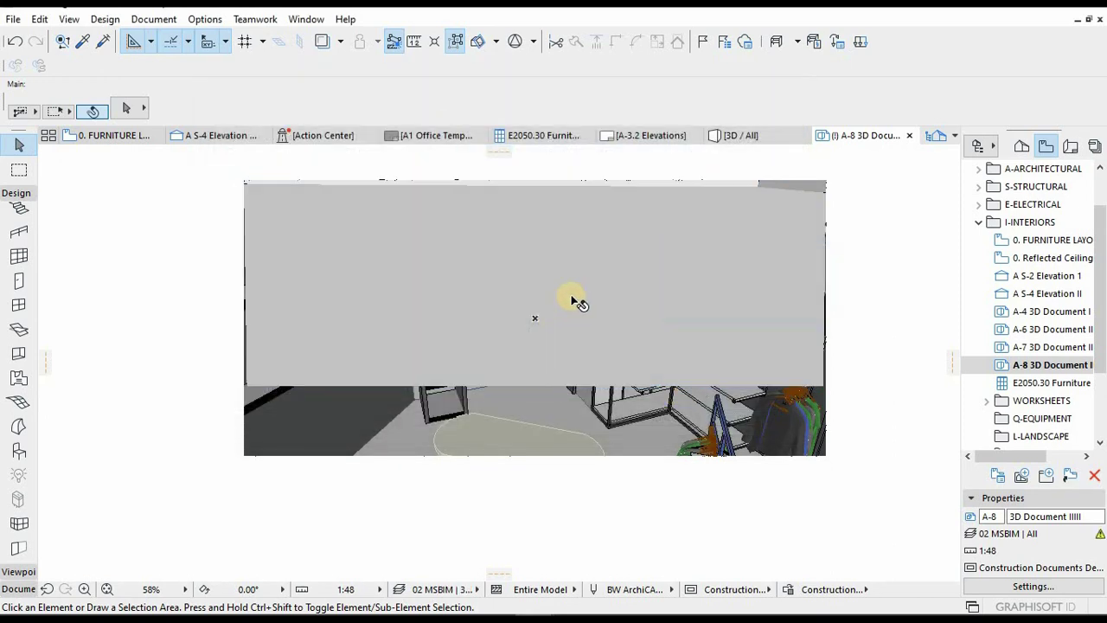
- Assign the 02 MSBIM | 3D DOCUMENT layer combination to the A-8 3D Document IIIII view
alt+click(736, 311)
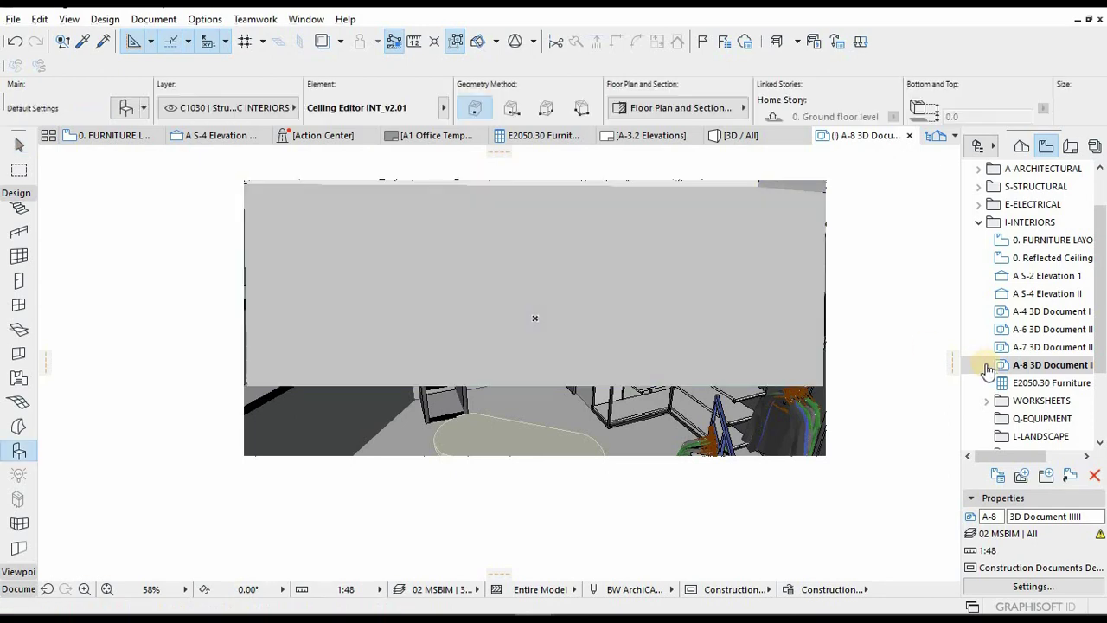
right_click(1052, 371)
click(947, 354)
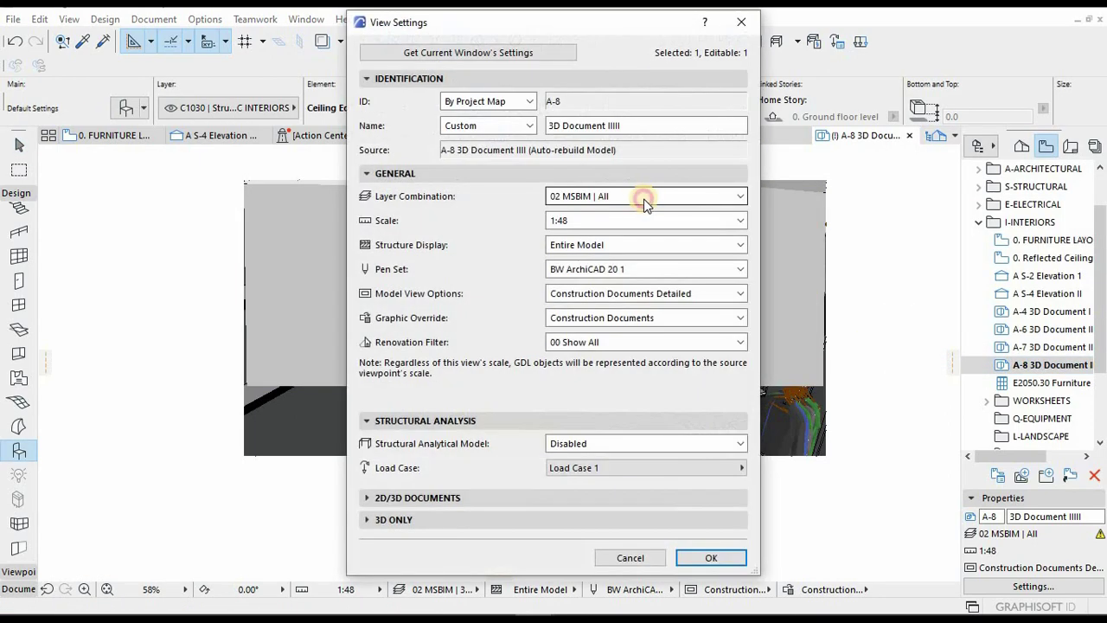
click(648, 196)
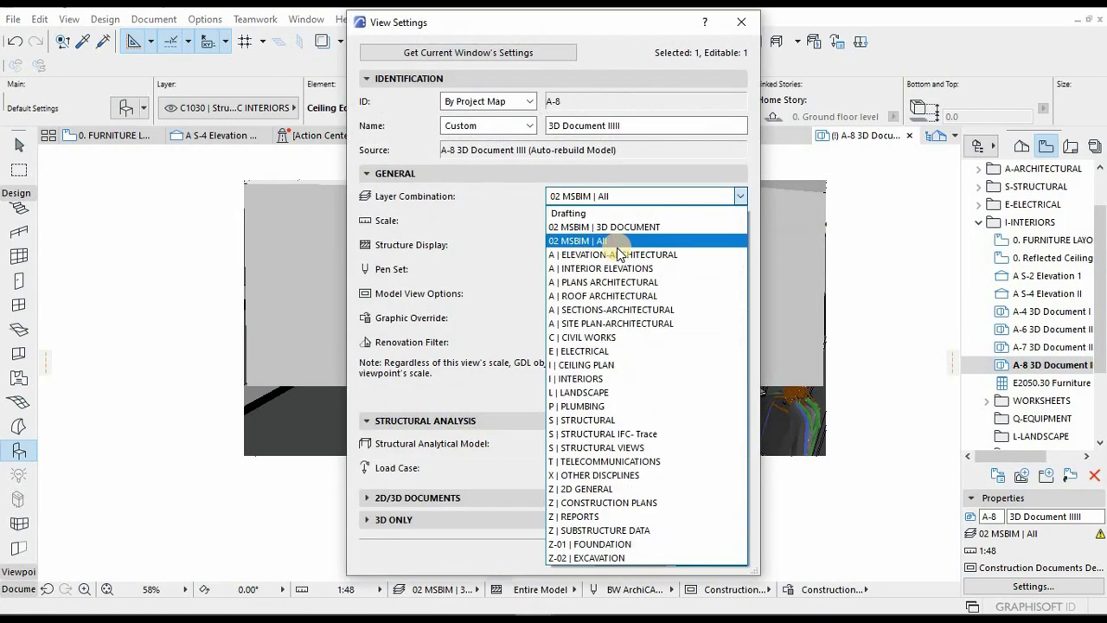
click(605, 228)
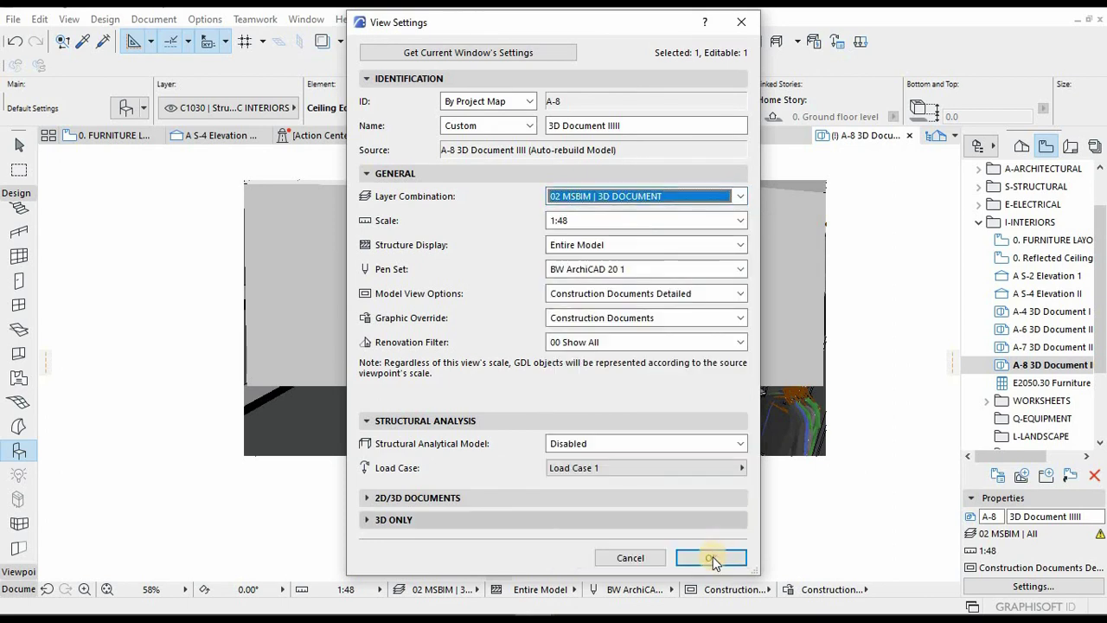
click(709, 556)
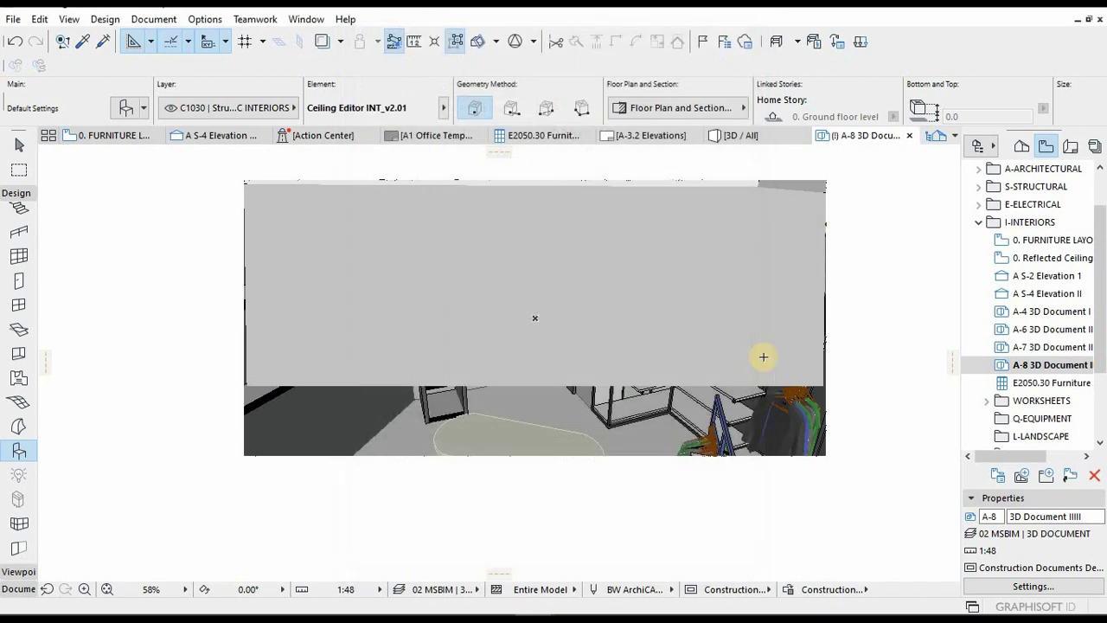
- Hide the C1030 | Structure-Ceiling layer and update the 02 MSBIM | 3D DOCUMENT combination with that change
click(713, 224)
key(ctrl+l)
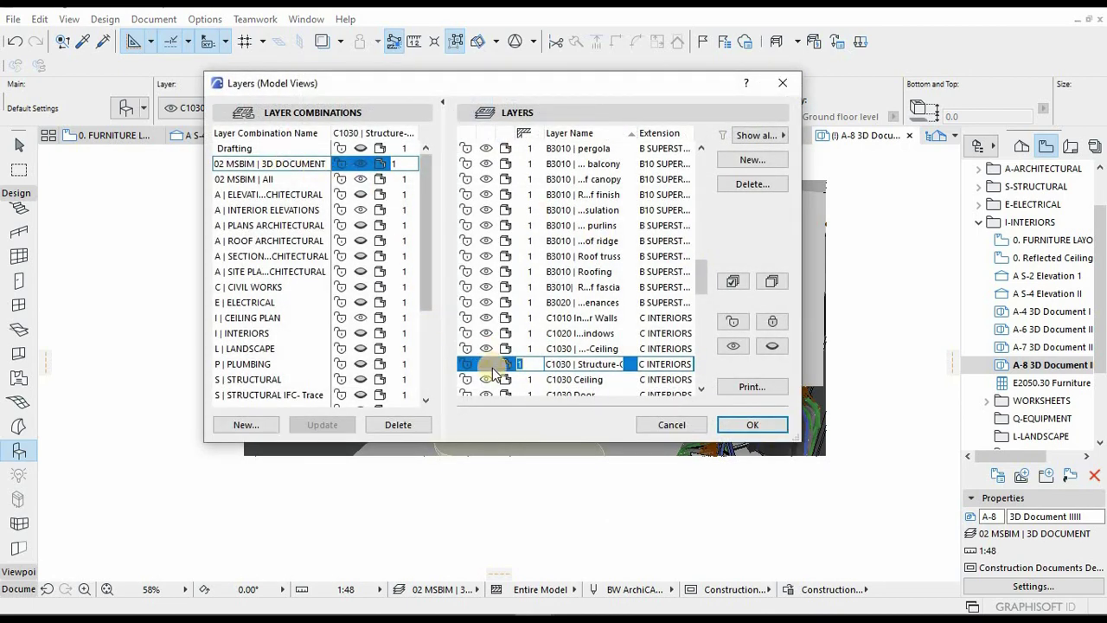
click(487, 364)
click(322, 424)
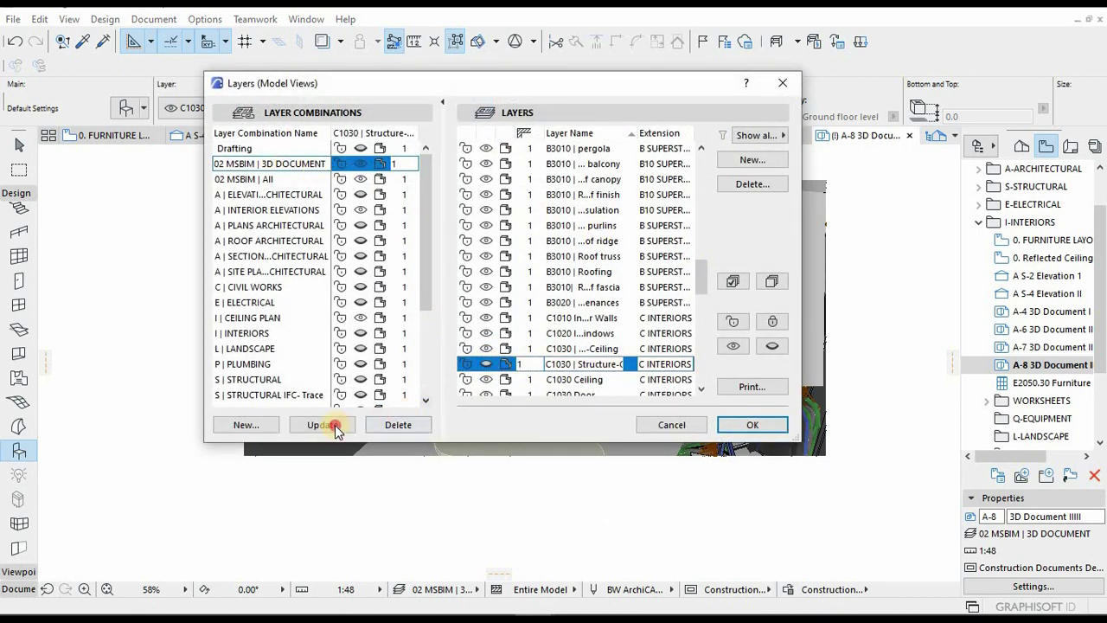
click(737, 425)
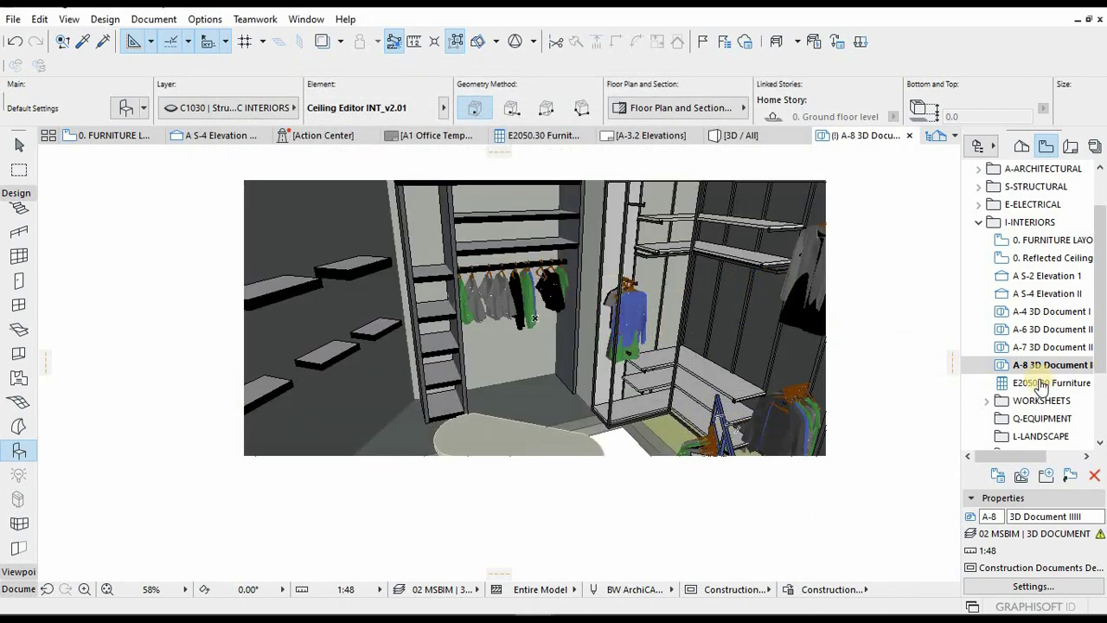
- Review the saved 3D document views A-7, A-8, A-6 and A-4 in I-INTERIORS
double_click(1071, 347)
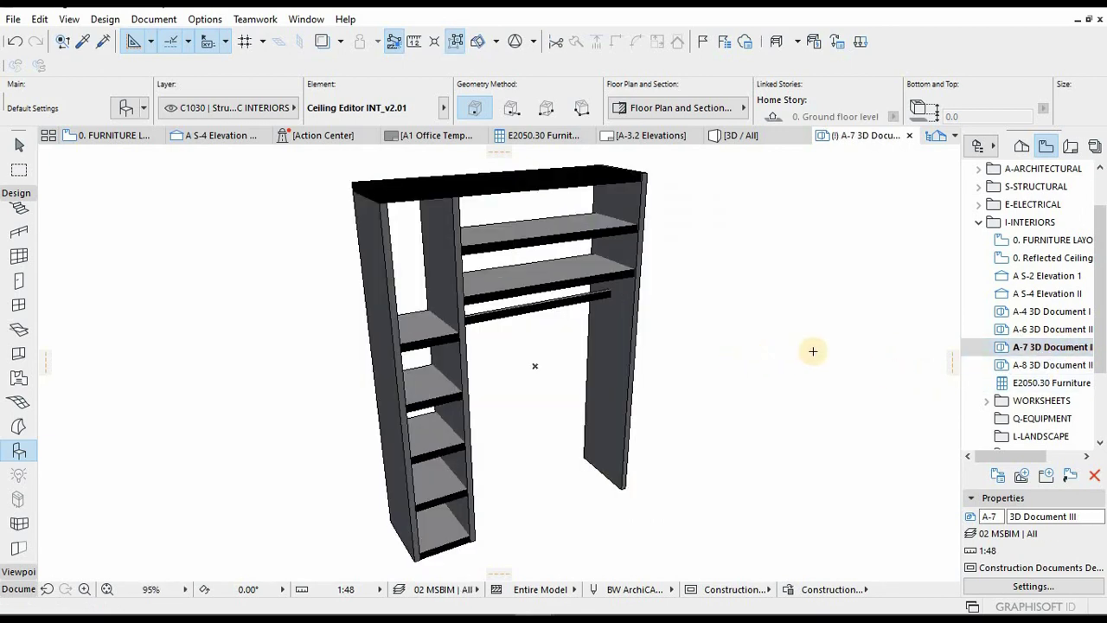
double_click(1030, 364)
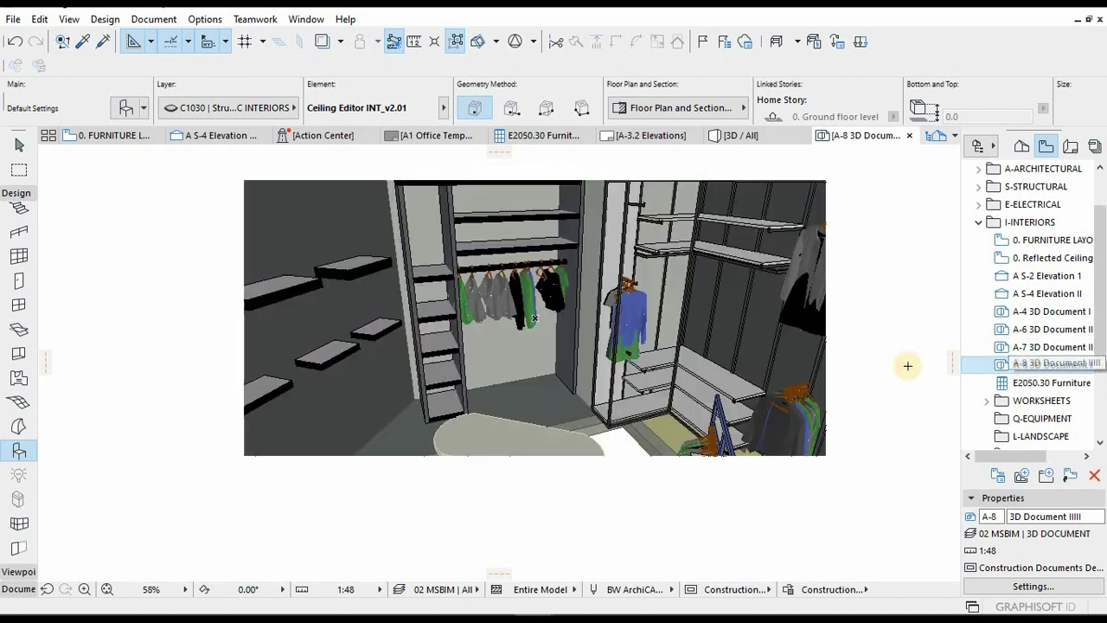
double_click(1049, 348)
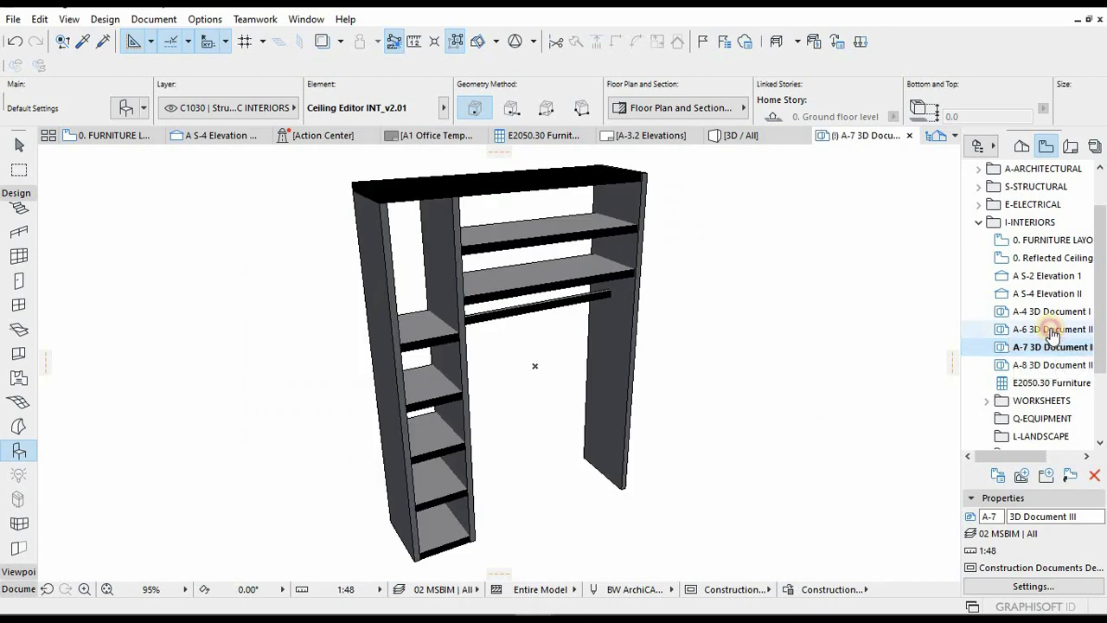
double_click(1053, 332)
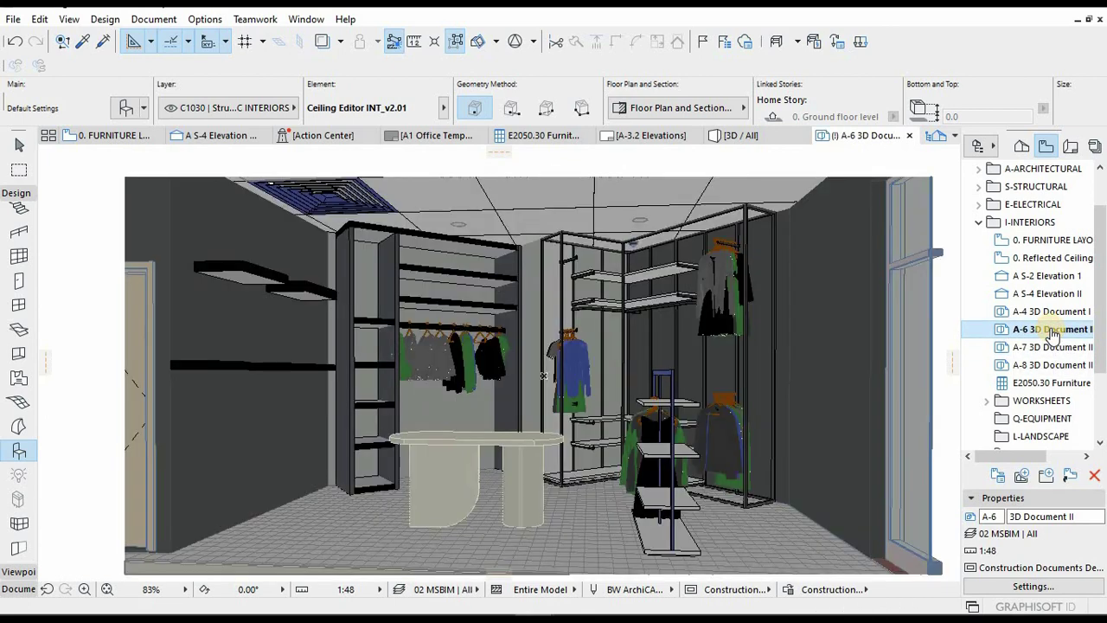
double_click(1049, 313)
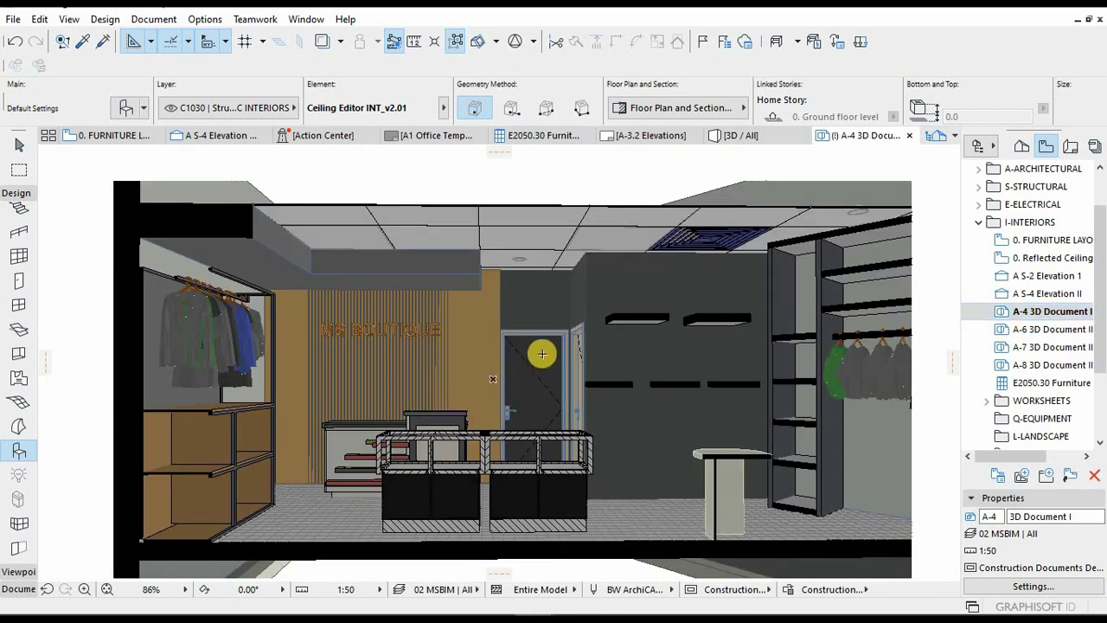
- Review the A S-4 Elevation II and A S-2 Elevation 1 views, examining the boutique's interior wall in Elevation 1 closely
double_click(1030, 293)
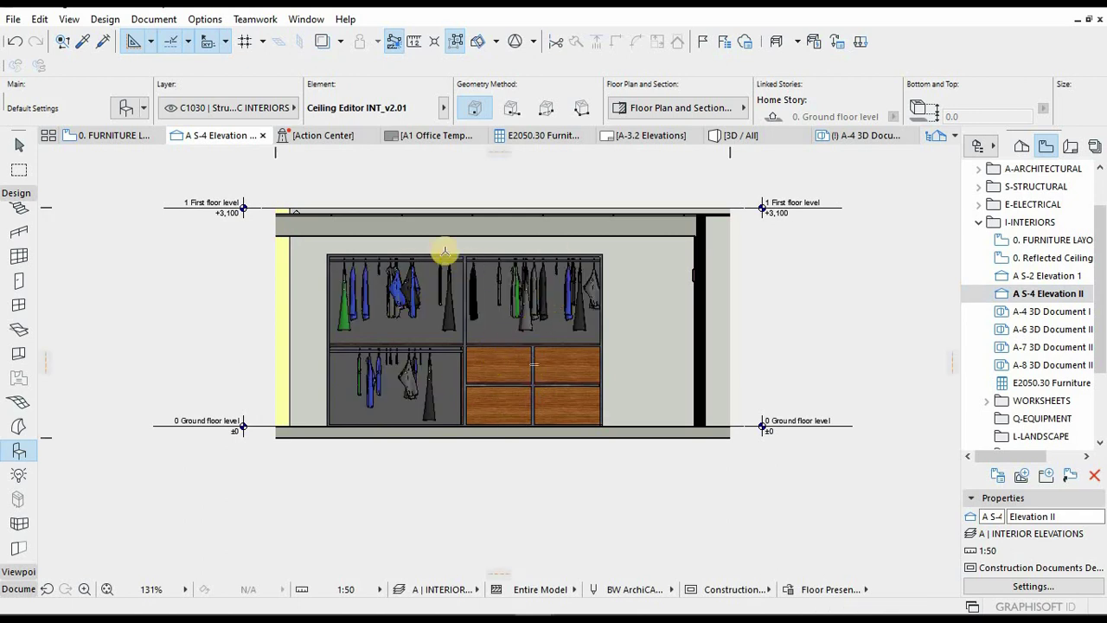
double_click(1048, 277)
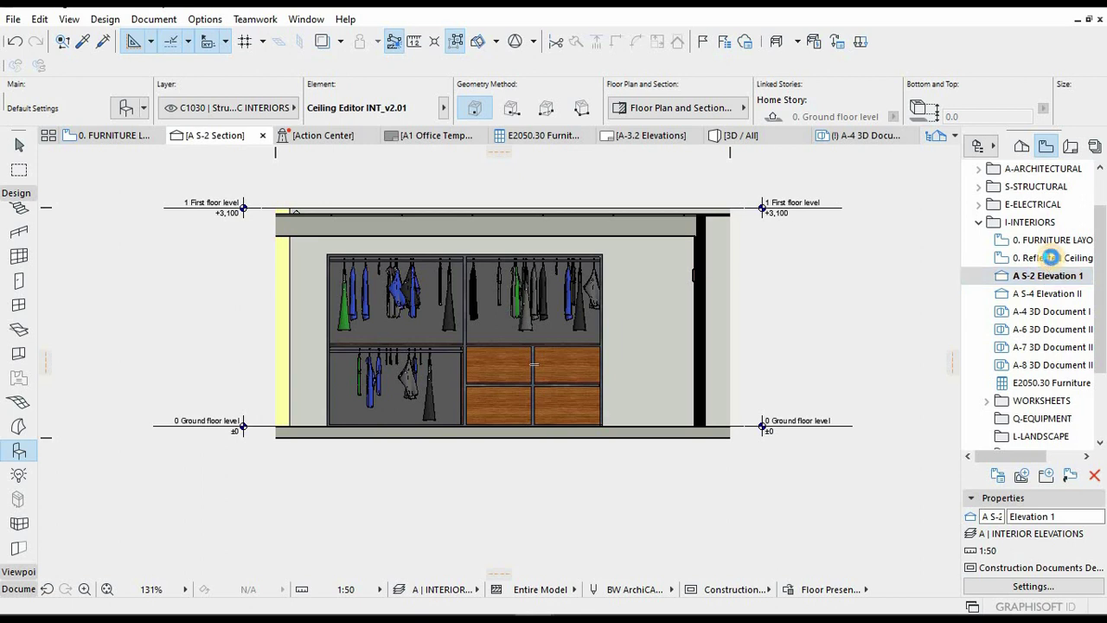
click(987, 275)
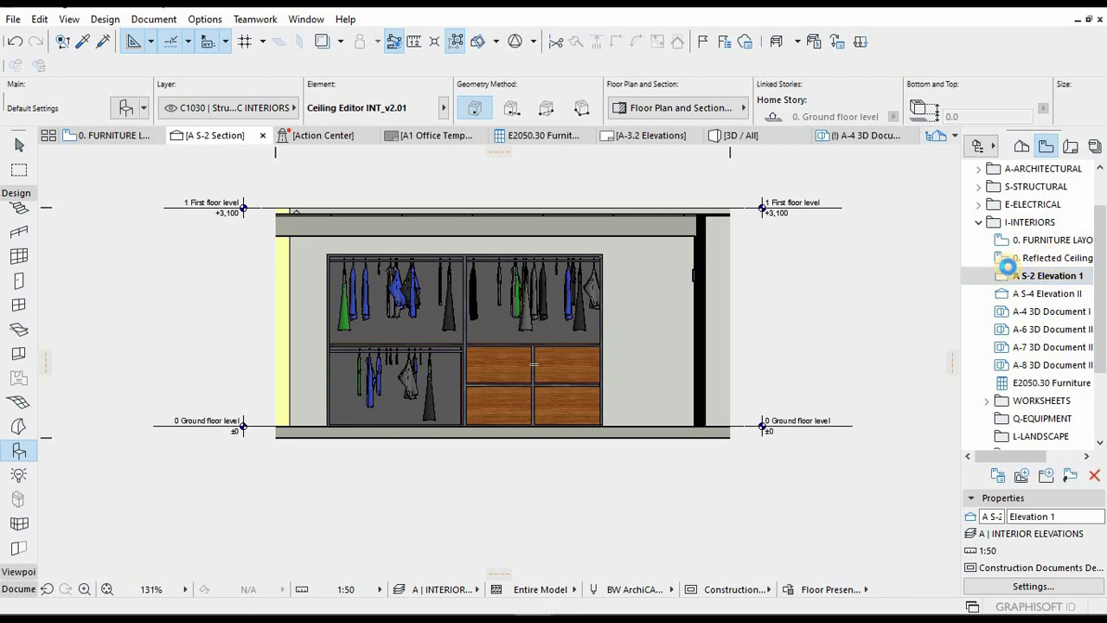
double_click(1008, 270)
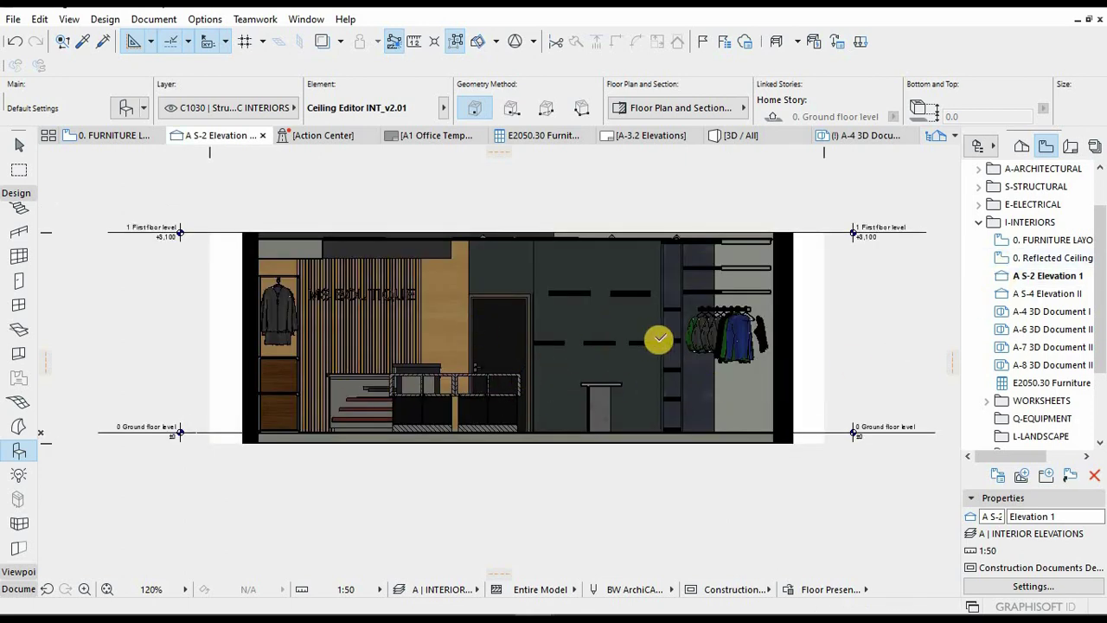
scroll(746, 354, up, 3)
scroll(722, 371, down, 3)
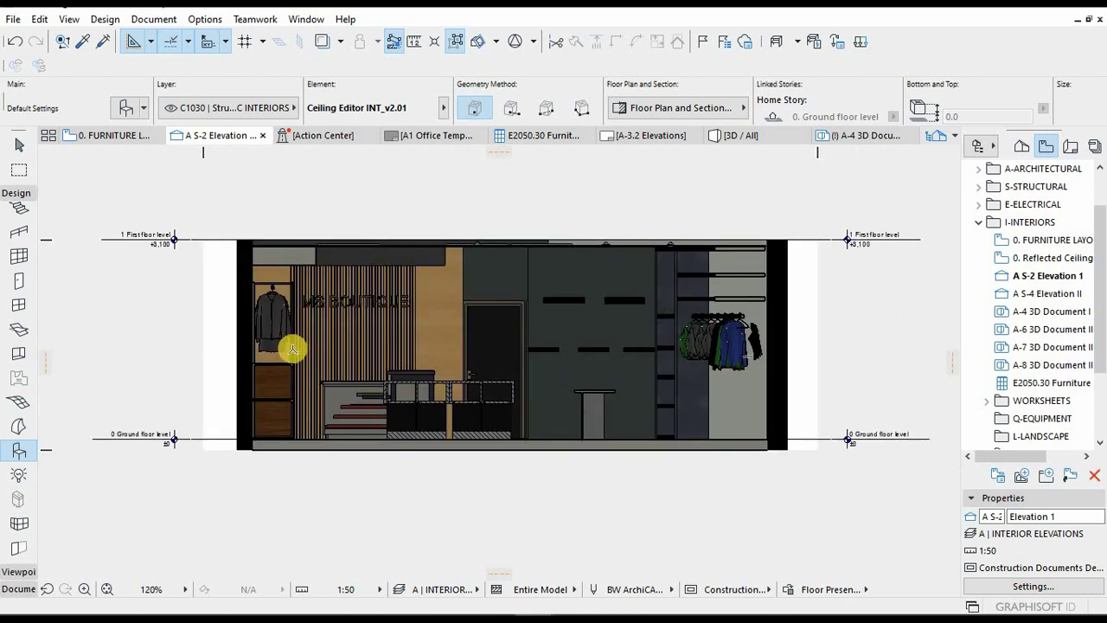
scroll(257, 462, up, 2)
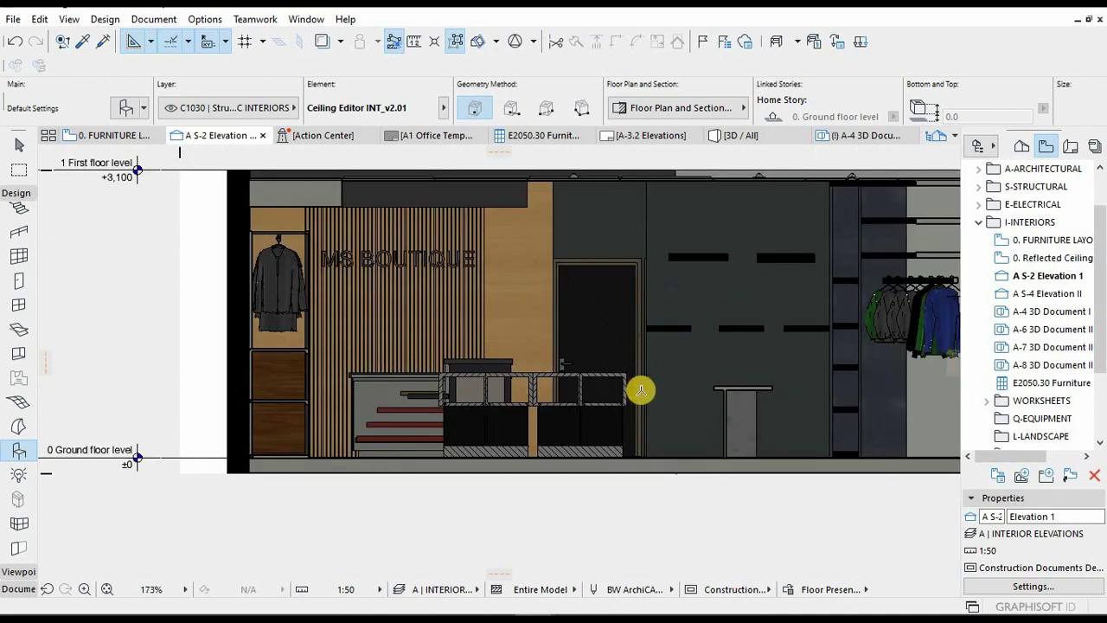
middle_drag(641, 391, 539, 421)
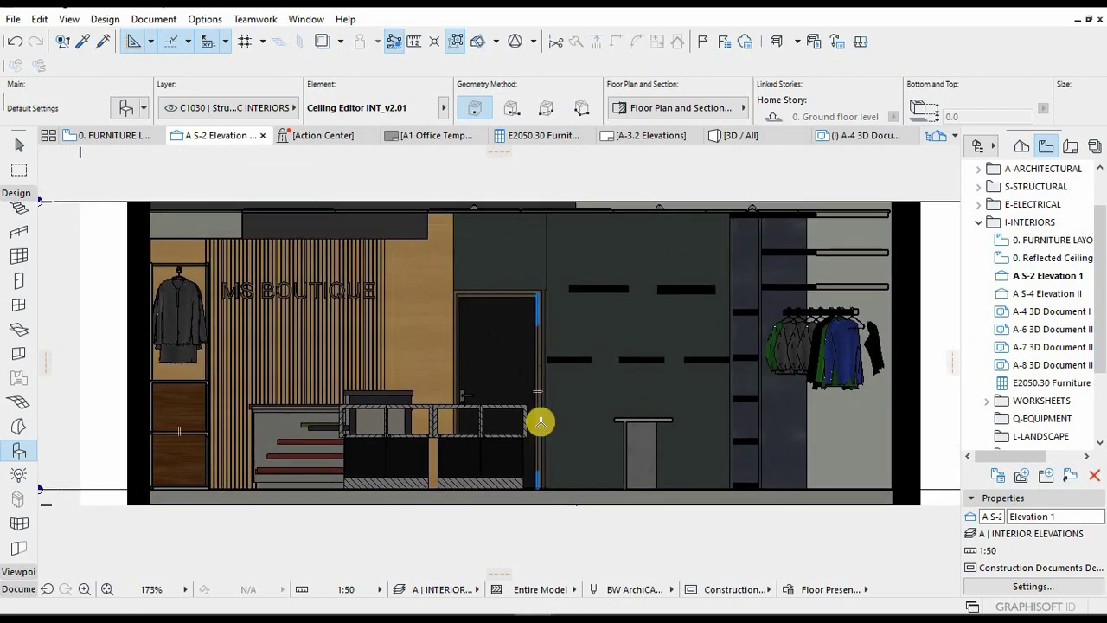